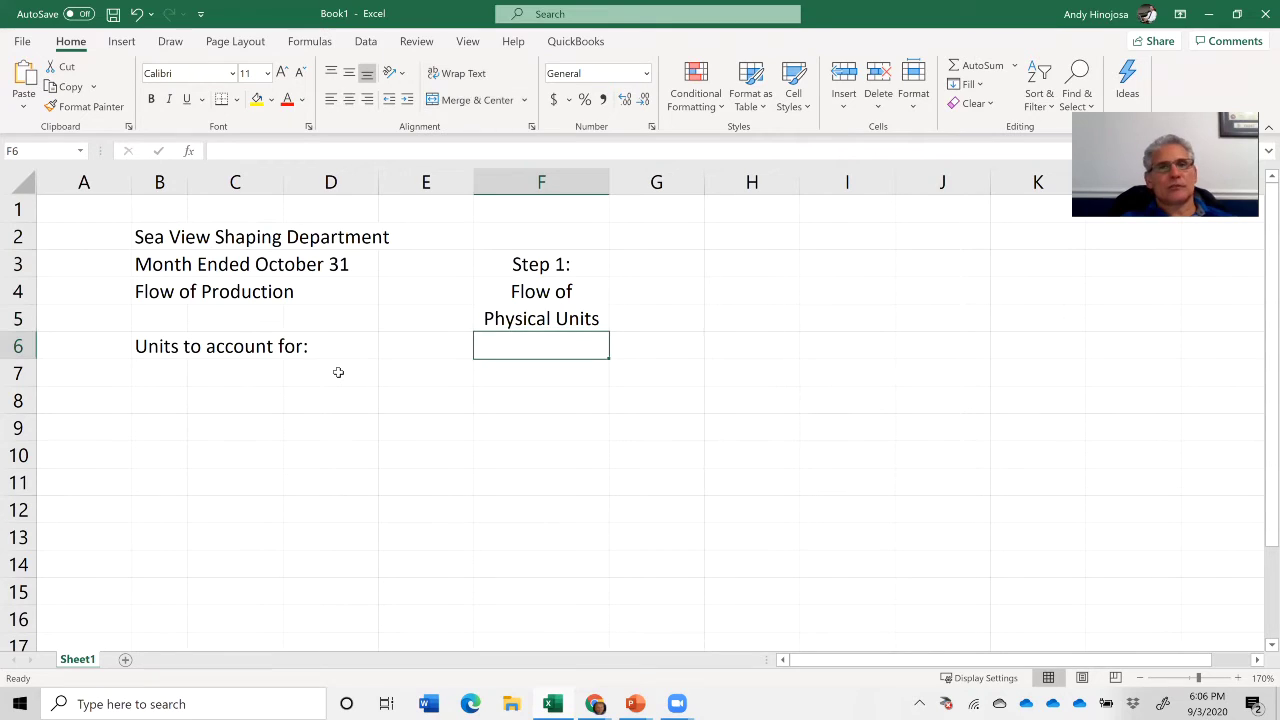
- Enter the label 'Beginning work in process, October 1' in cell C7
key(Down)
key(Up)
key(Up)
key(Down)
key(Down)
key(Left)
key(Left)
key(Left)
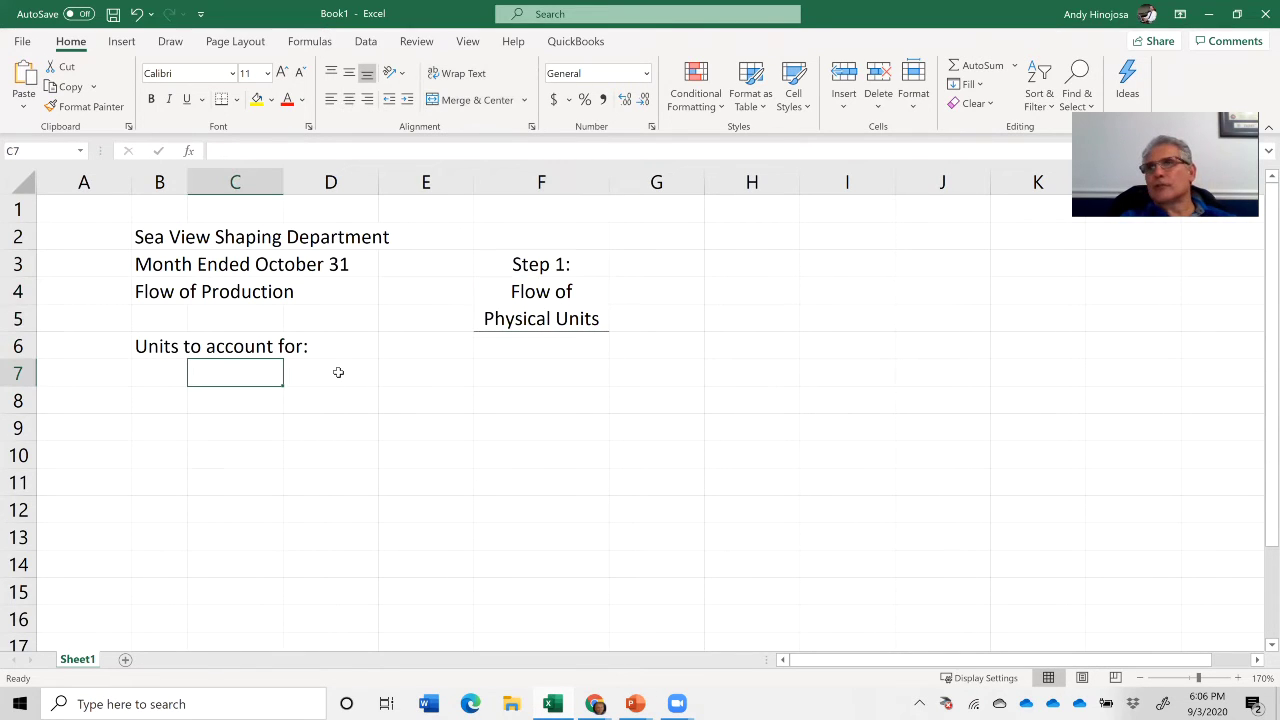
text(Beginning)
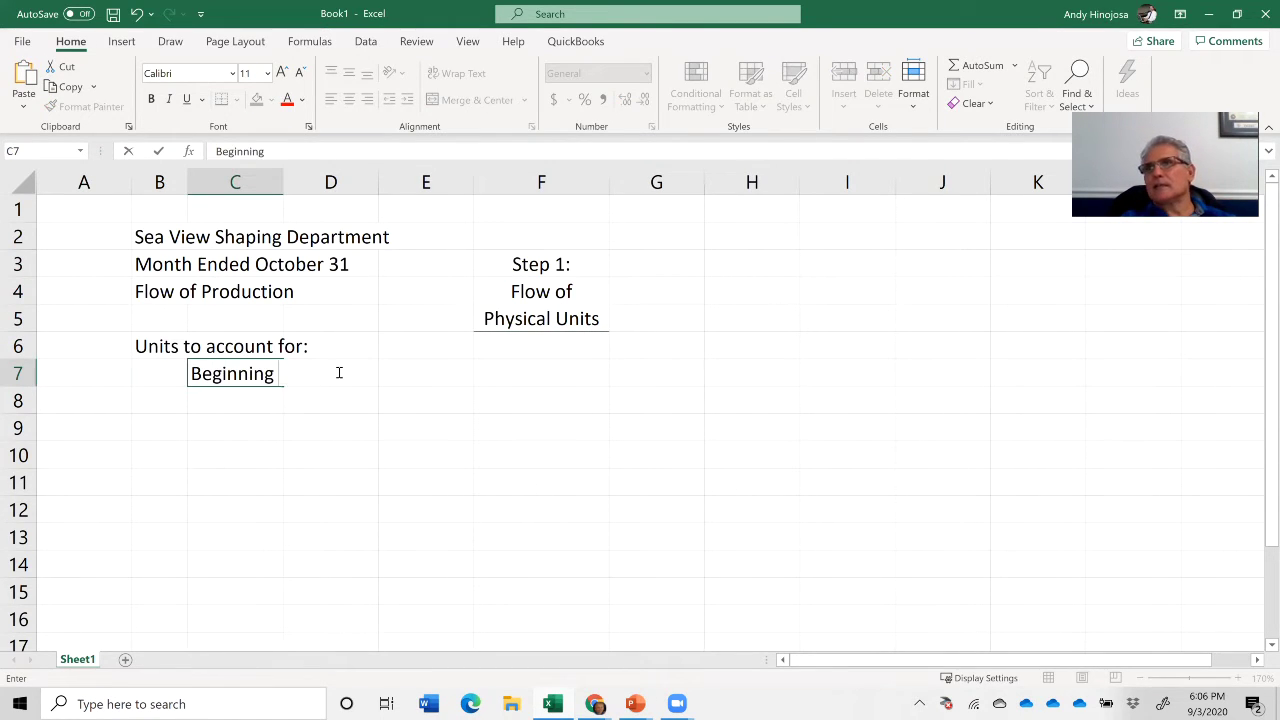
text( work in pr)
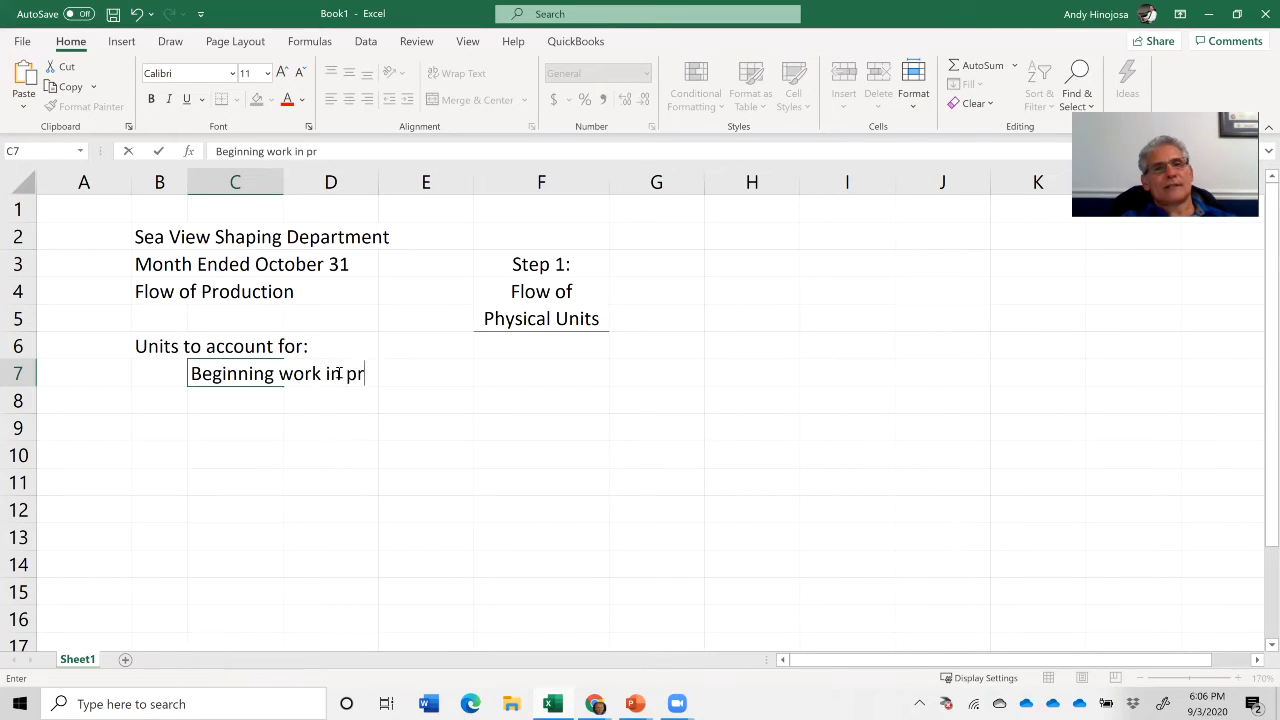
text(ocess, October )
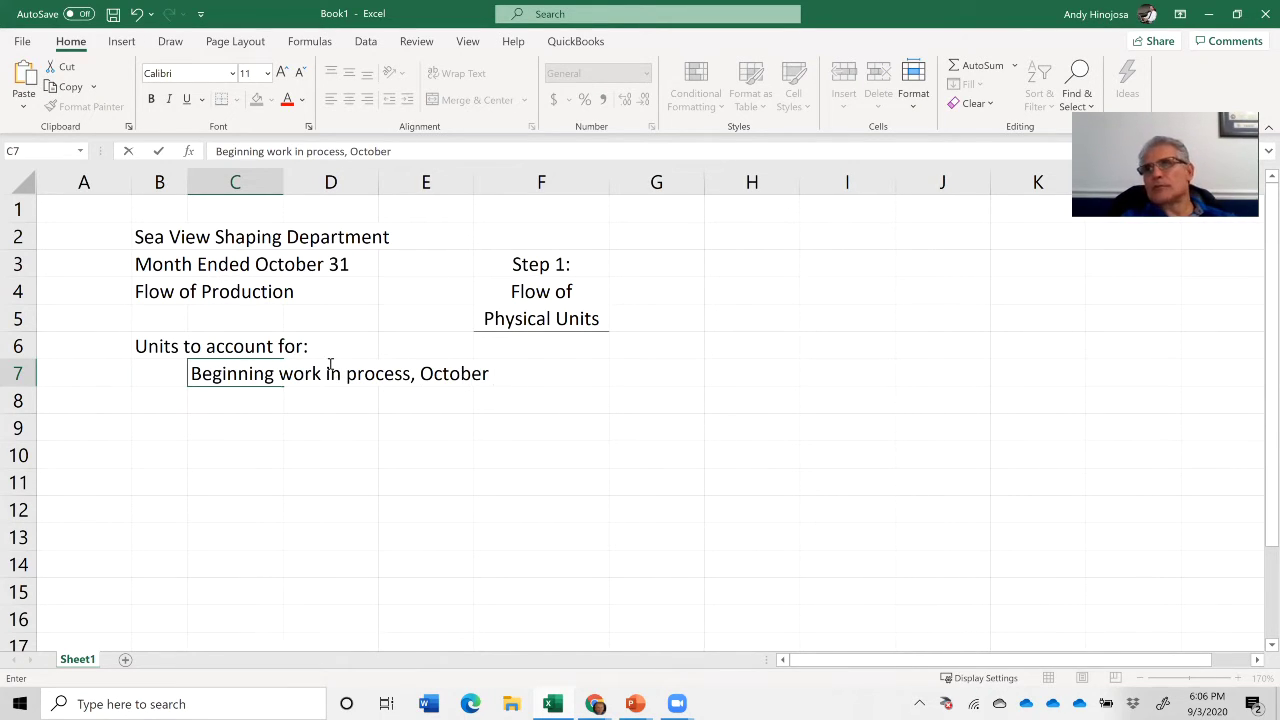
text(1)
key(Return)
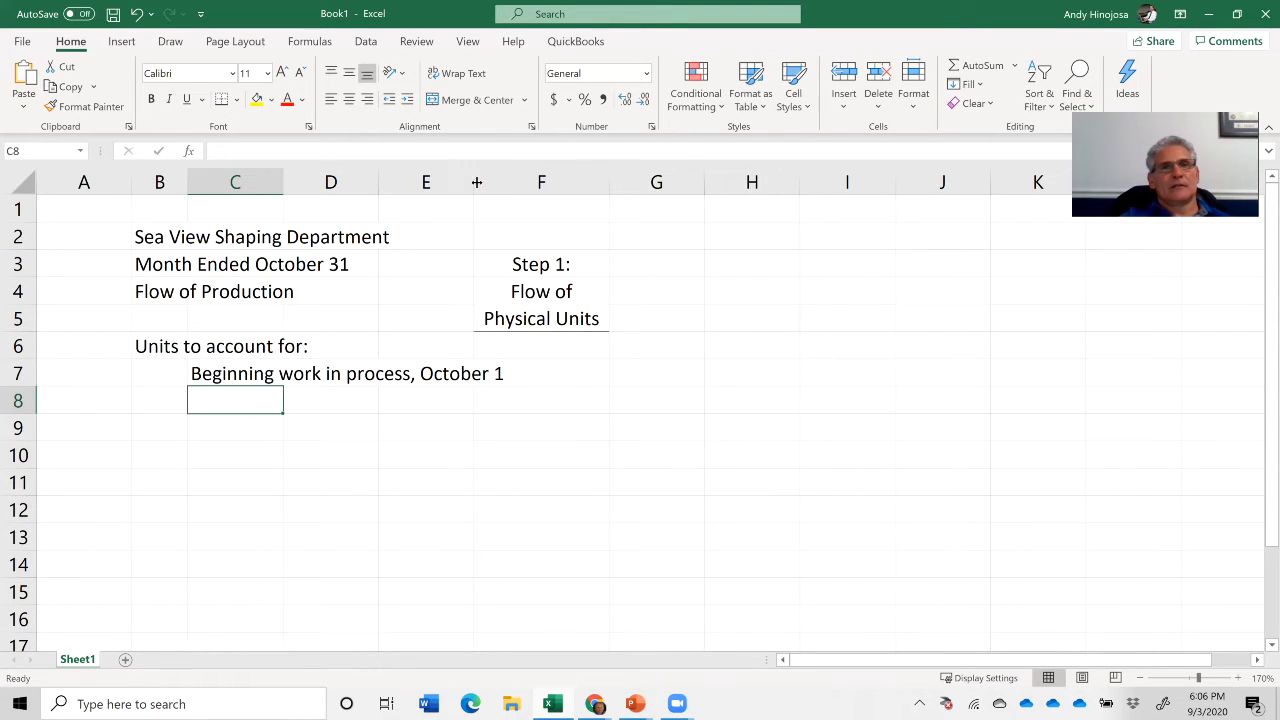
- Widen column E so the long label fits
drag(474, 180, 536, 172)
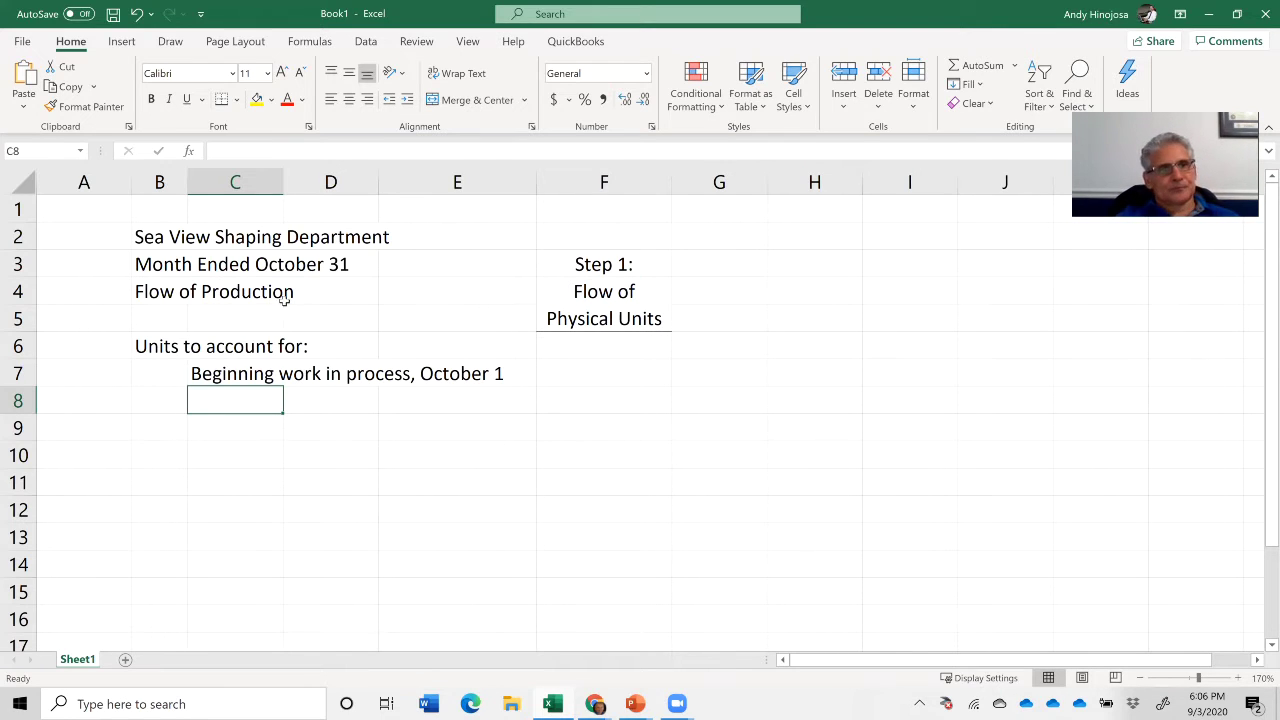
click(180, 268)
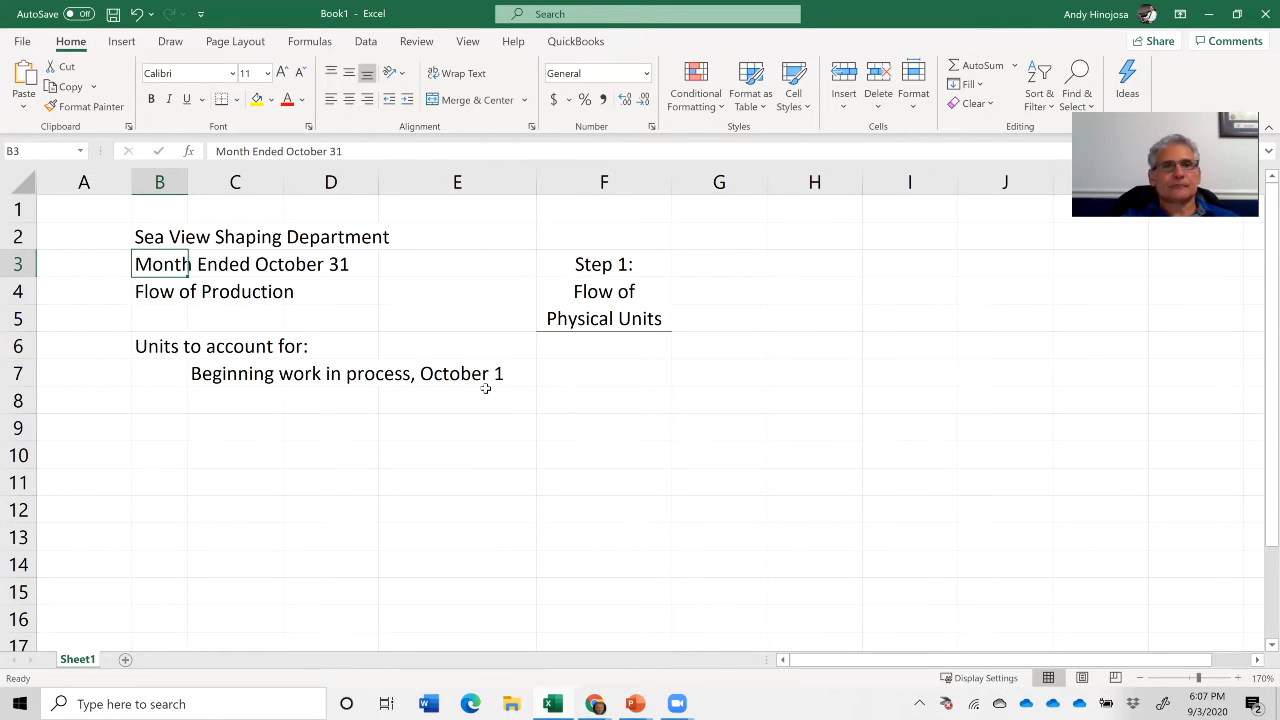
click(583, 376)
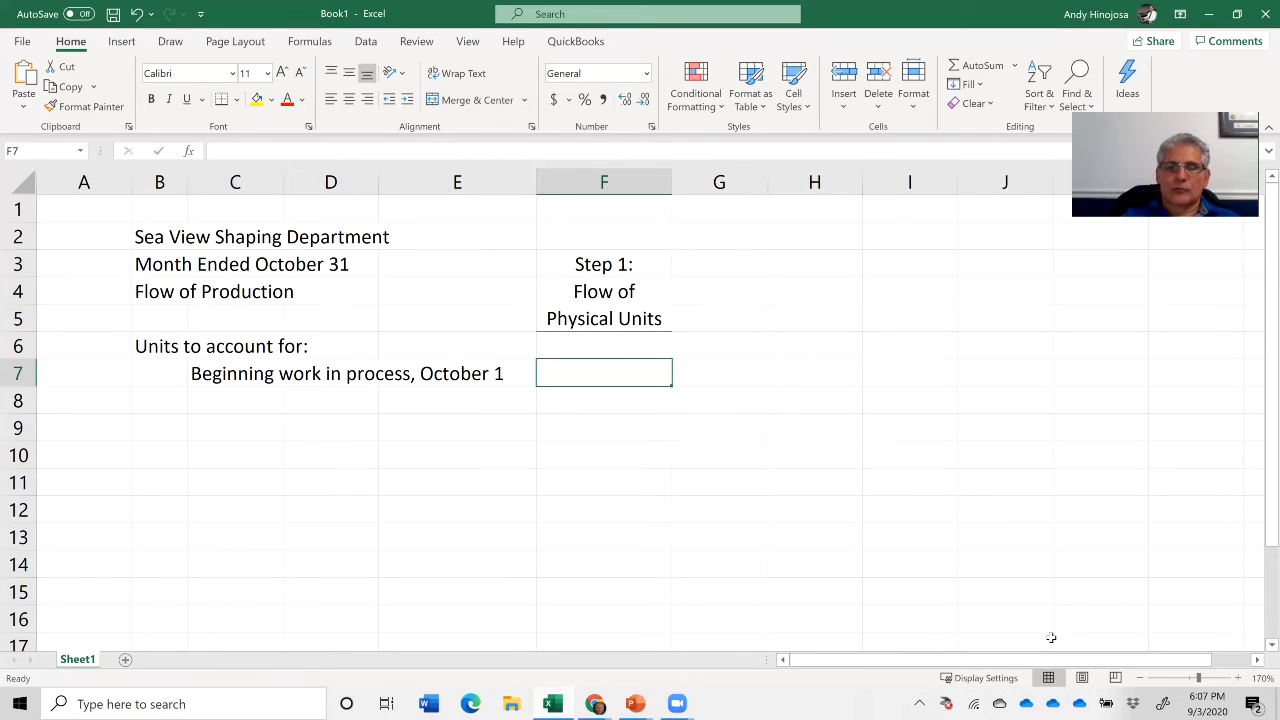
- Enter 0 in F7 in Accounting format and narrow column B
text(0)
key(Return)
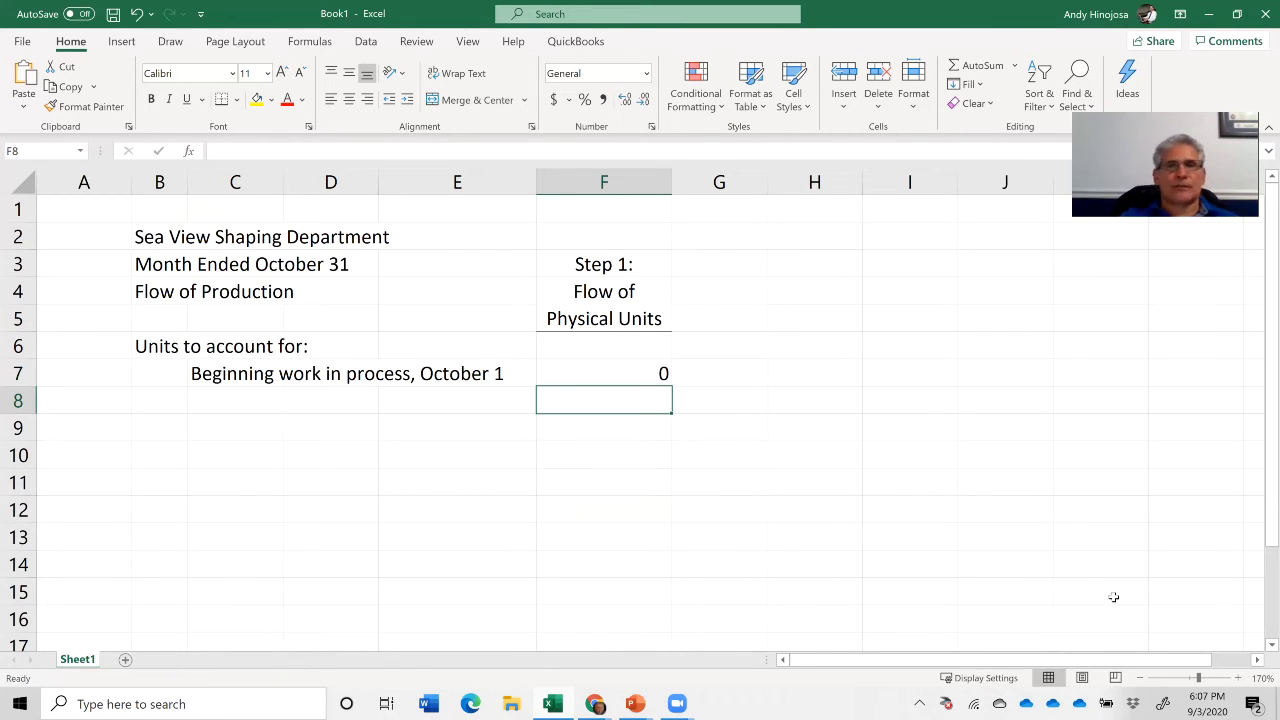
drag(603, 373, 1080, 575)
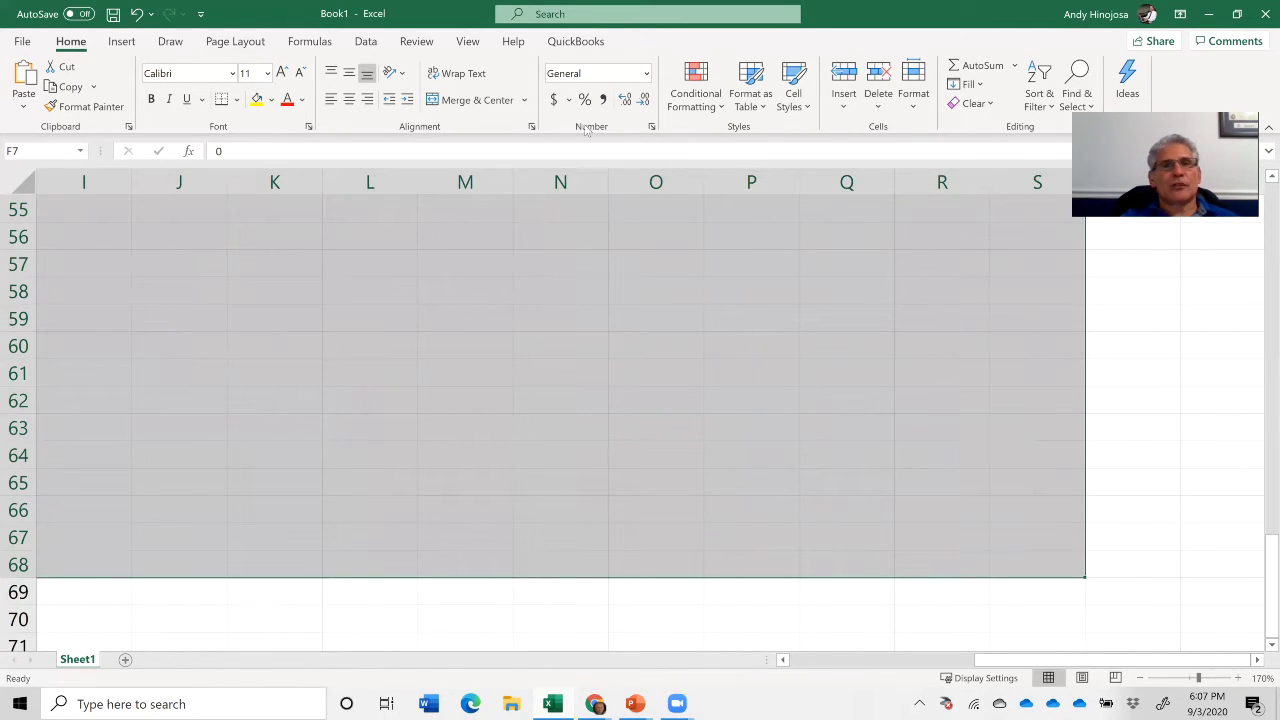
click(603, 99)
click(590, 375)
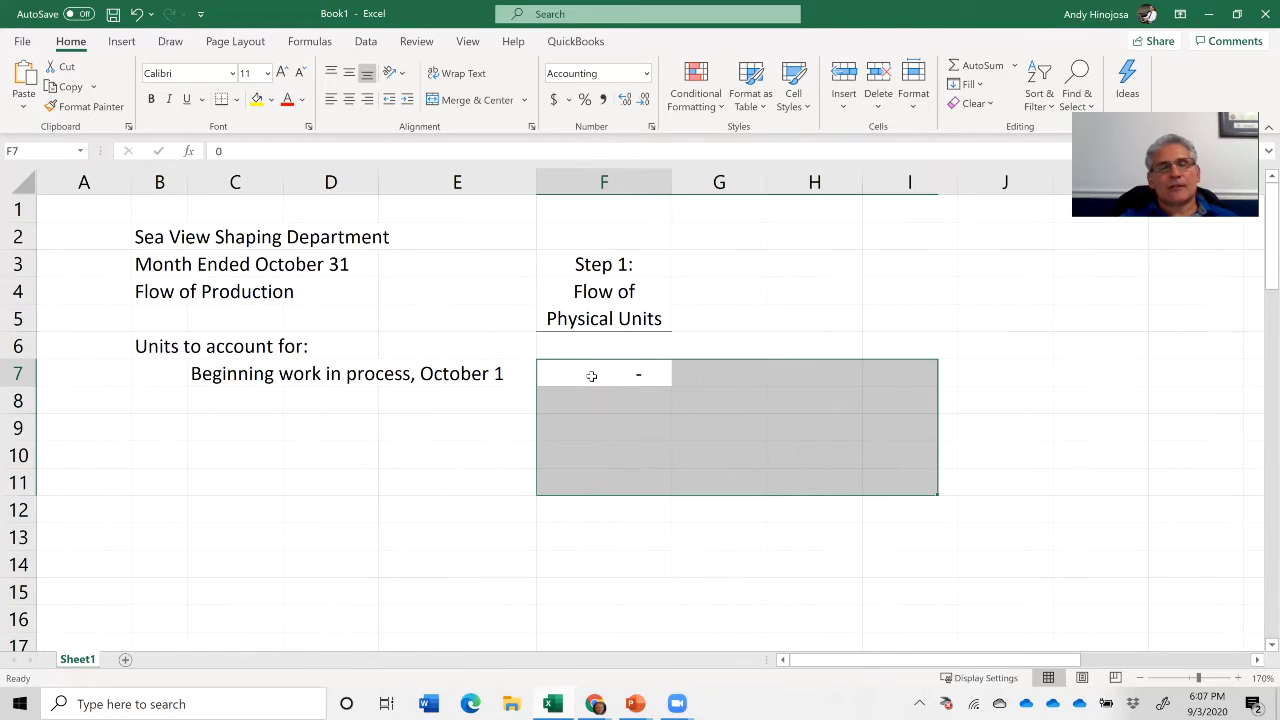
click(200, 401)
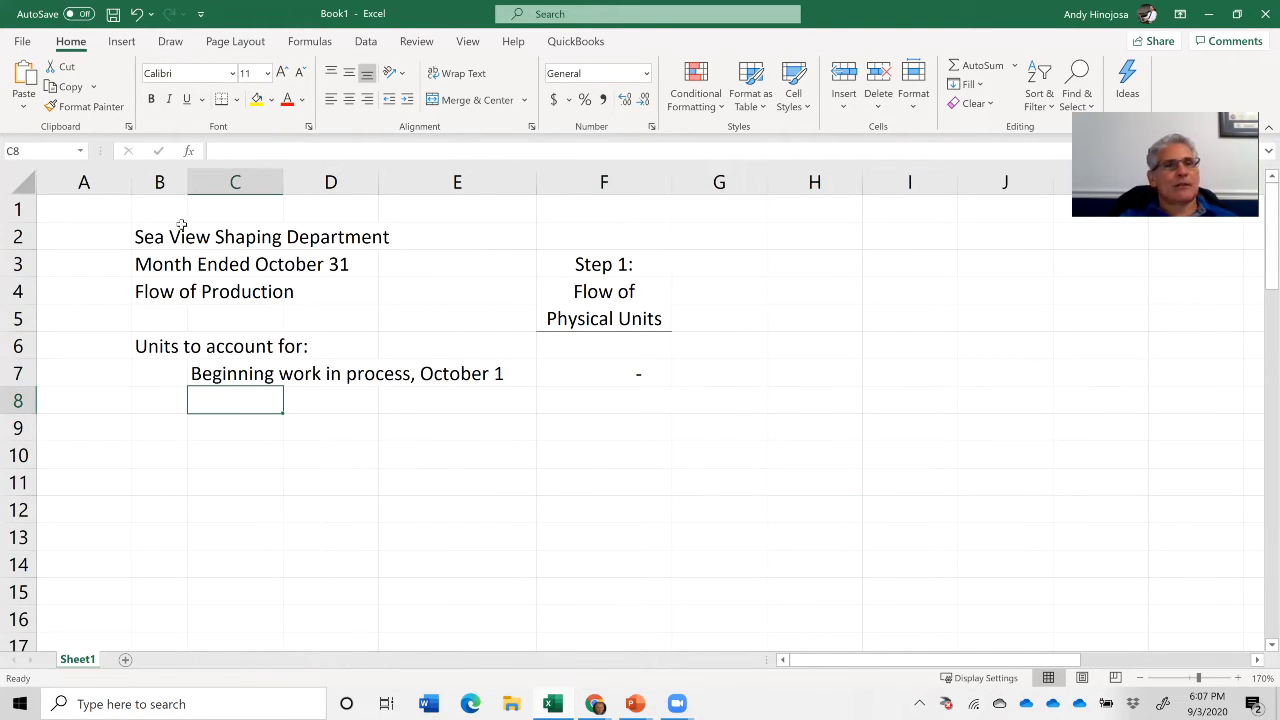
drag(186, 182, 159, 182)
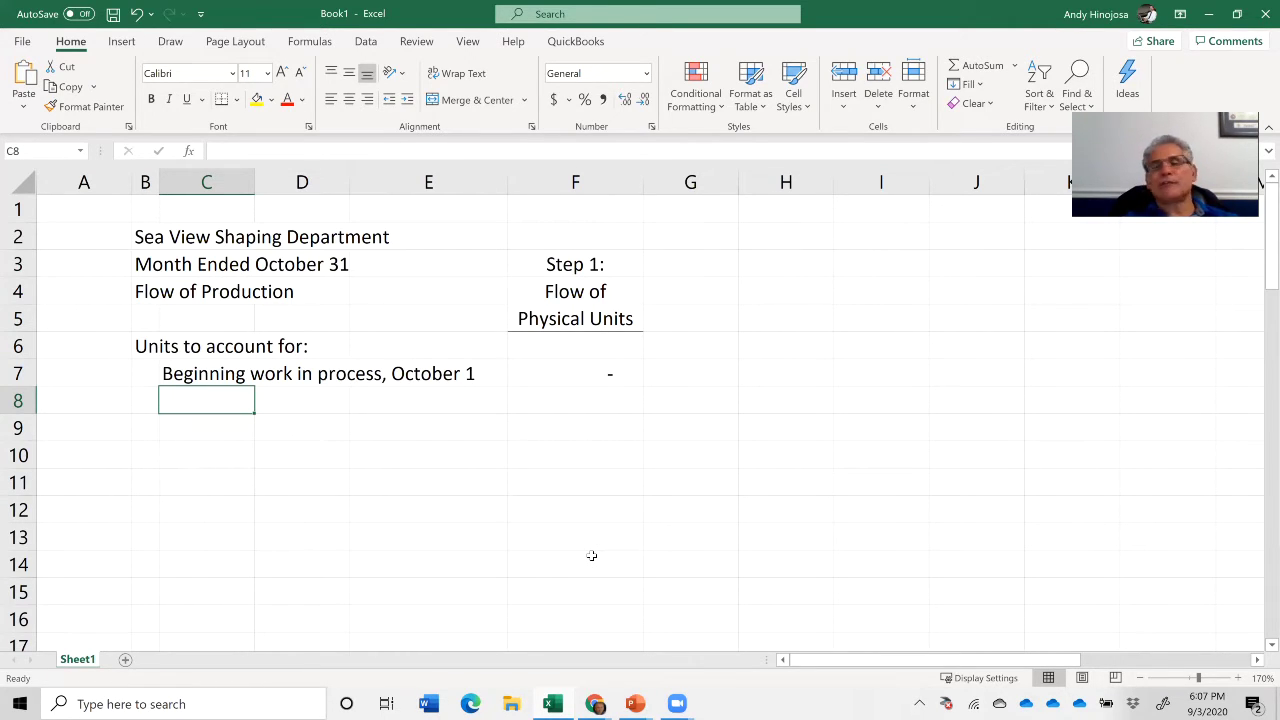
- Label row 8 'Plus: Started in production during October' with 50,000 units in F8
text(Plus: )
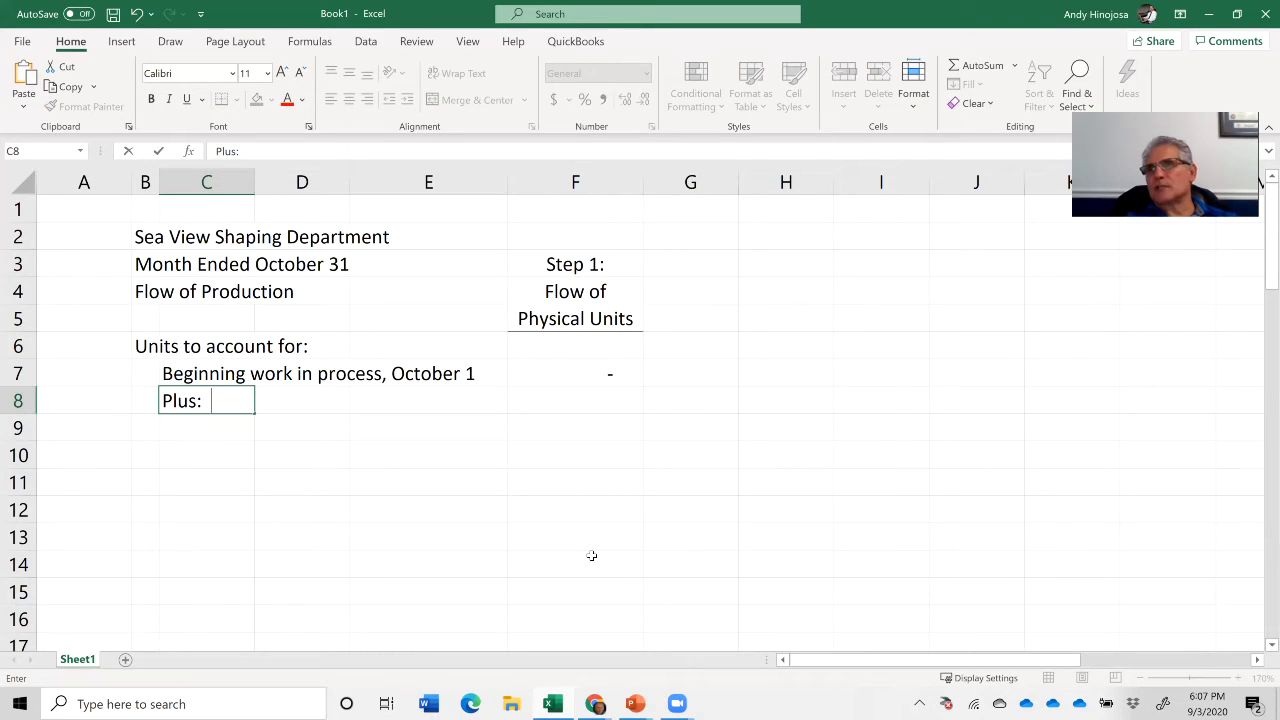
text( Starte)
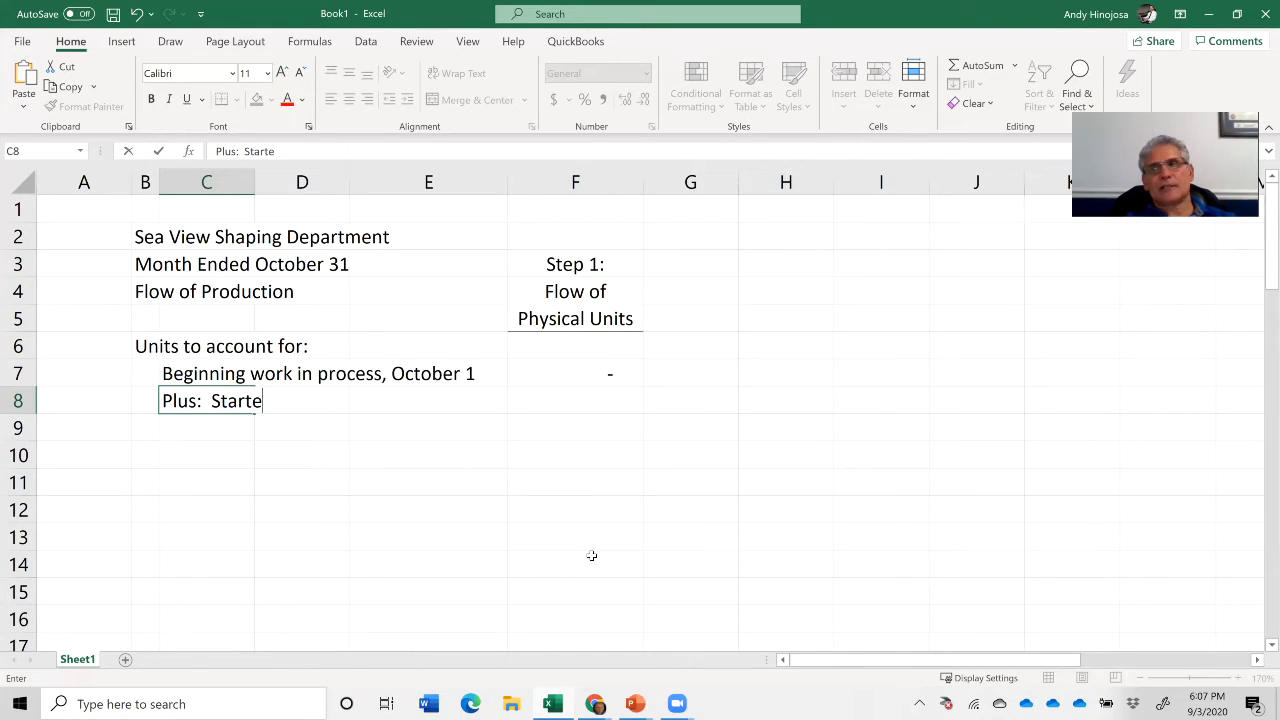
text(d in pr)
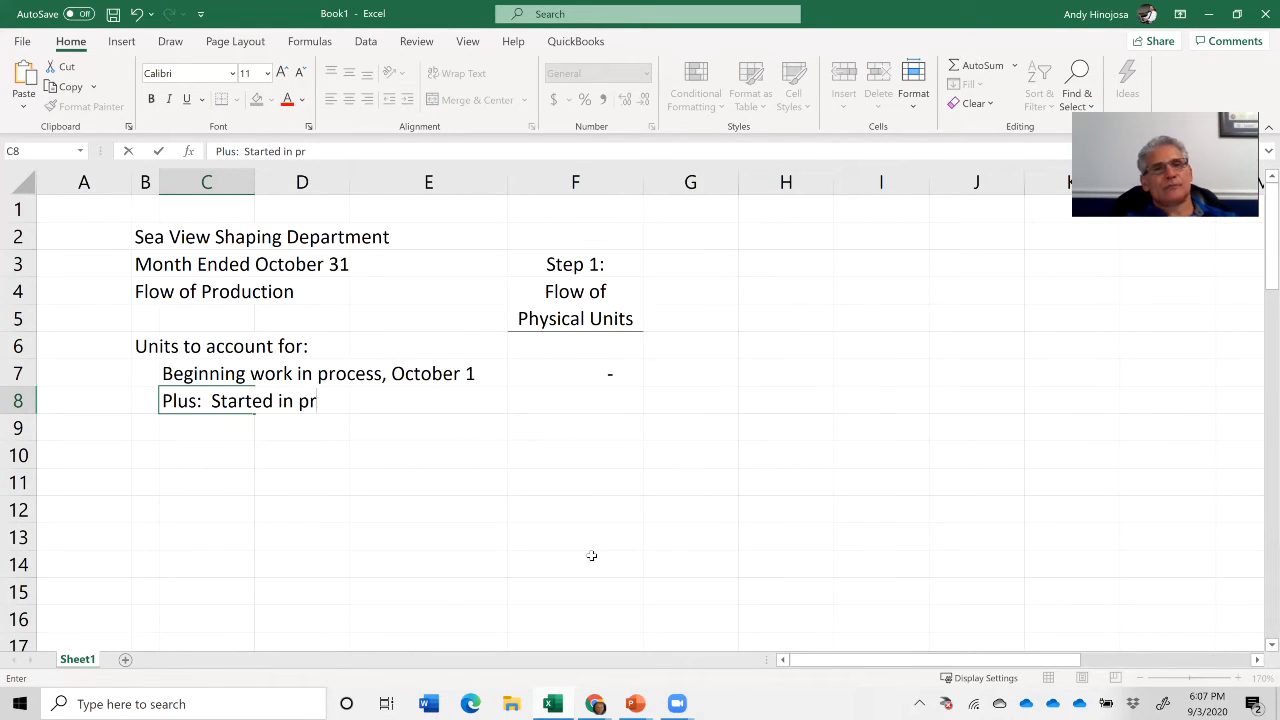
text(oduction duri)
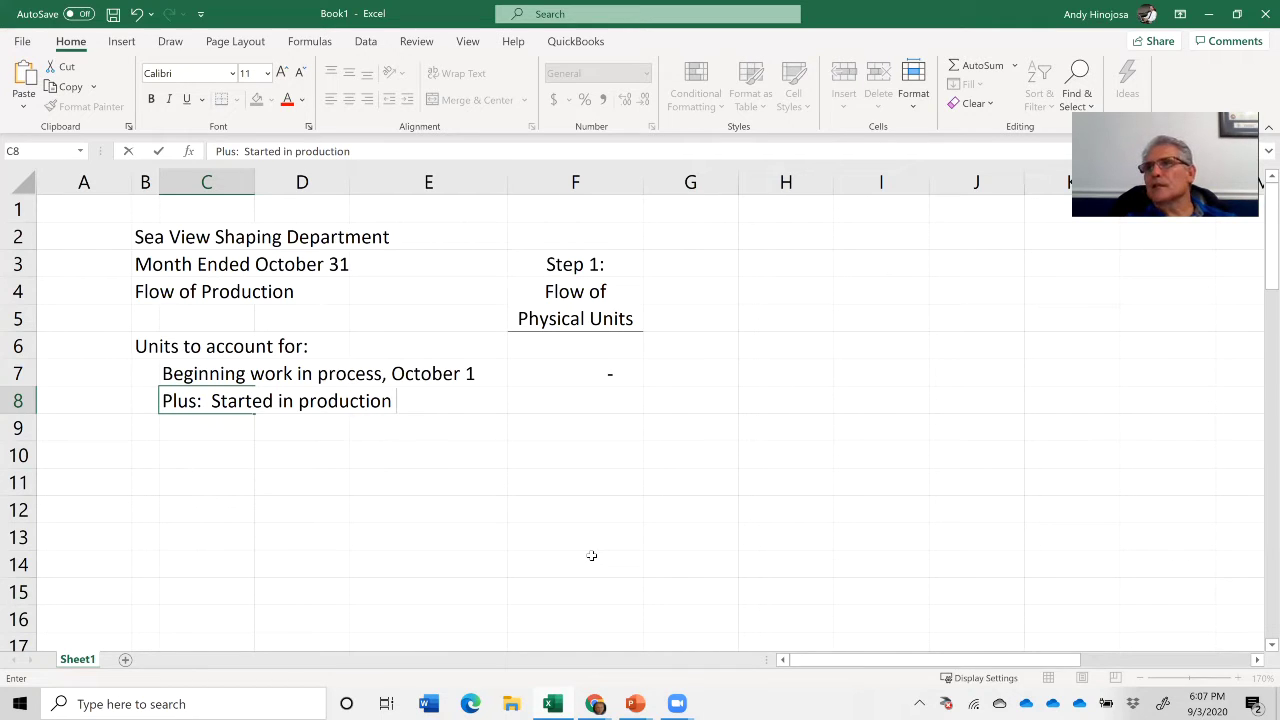
text(ng October)
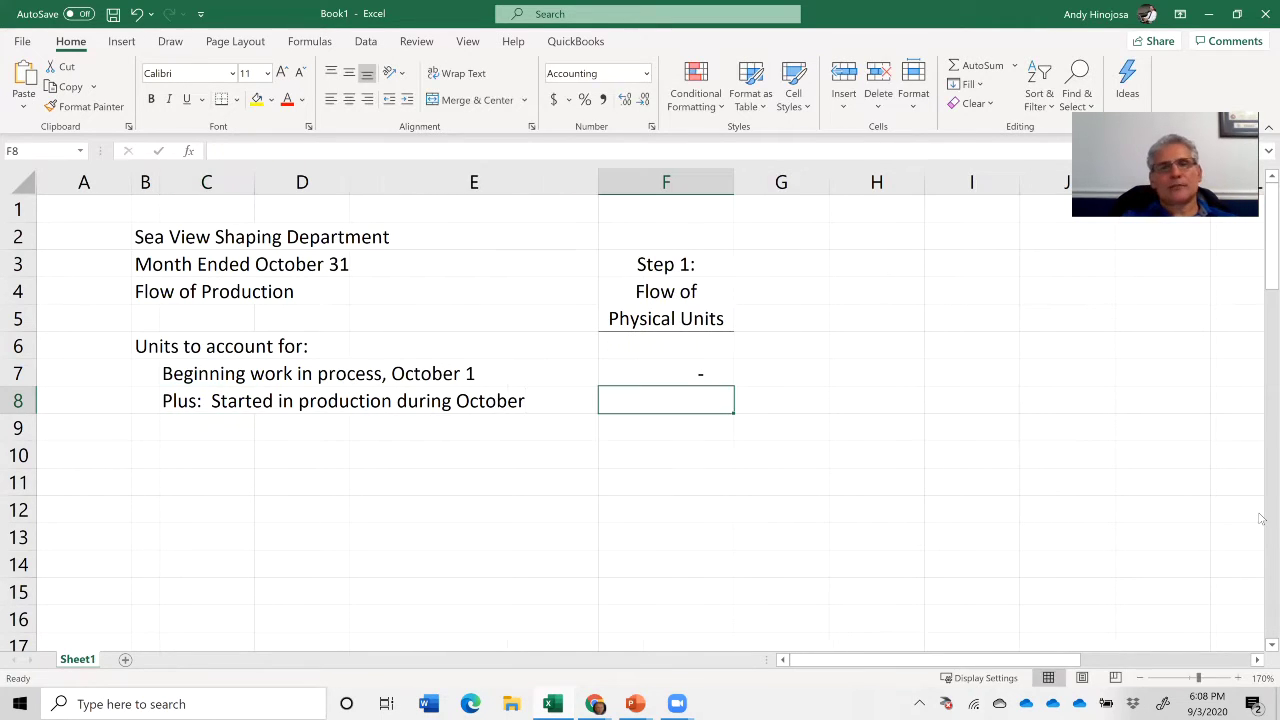
text(50000)
key(Return)
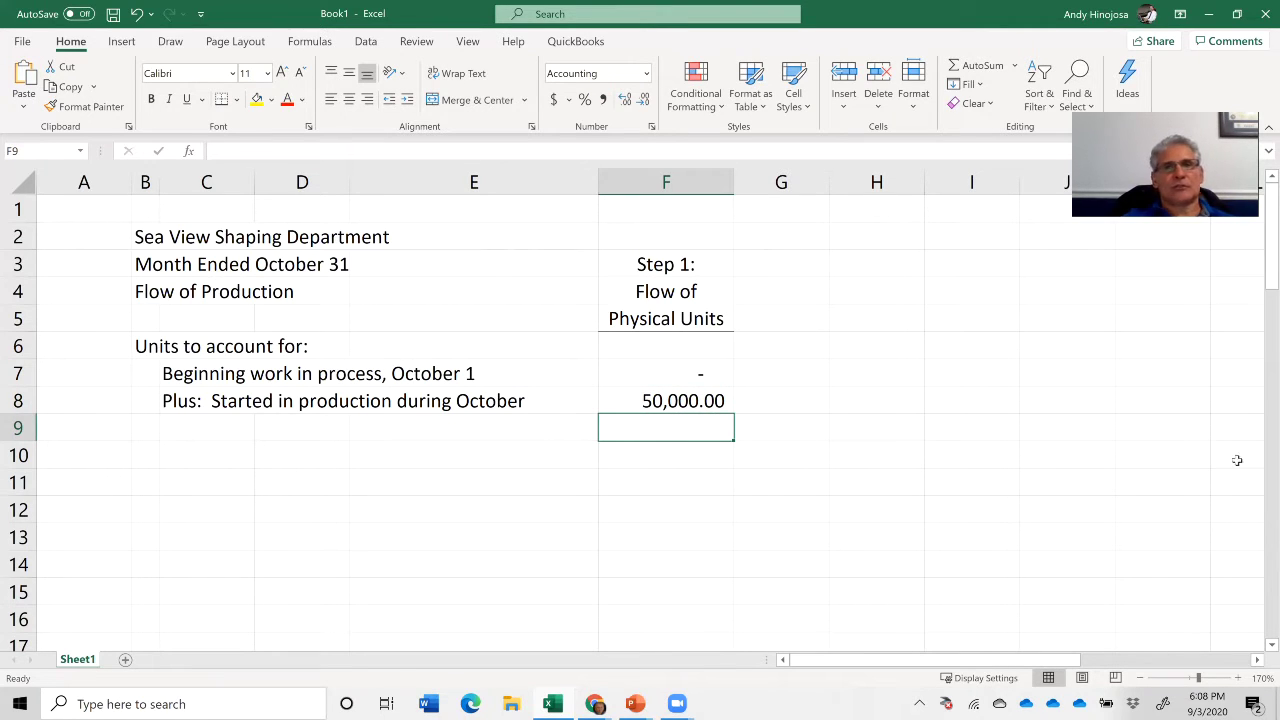
click(668, 356)
drag(797, 458, 1080, 600)
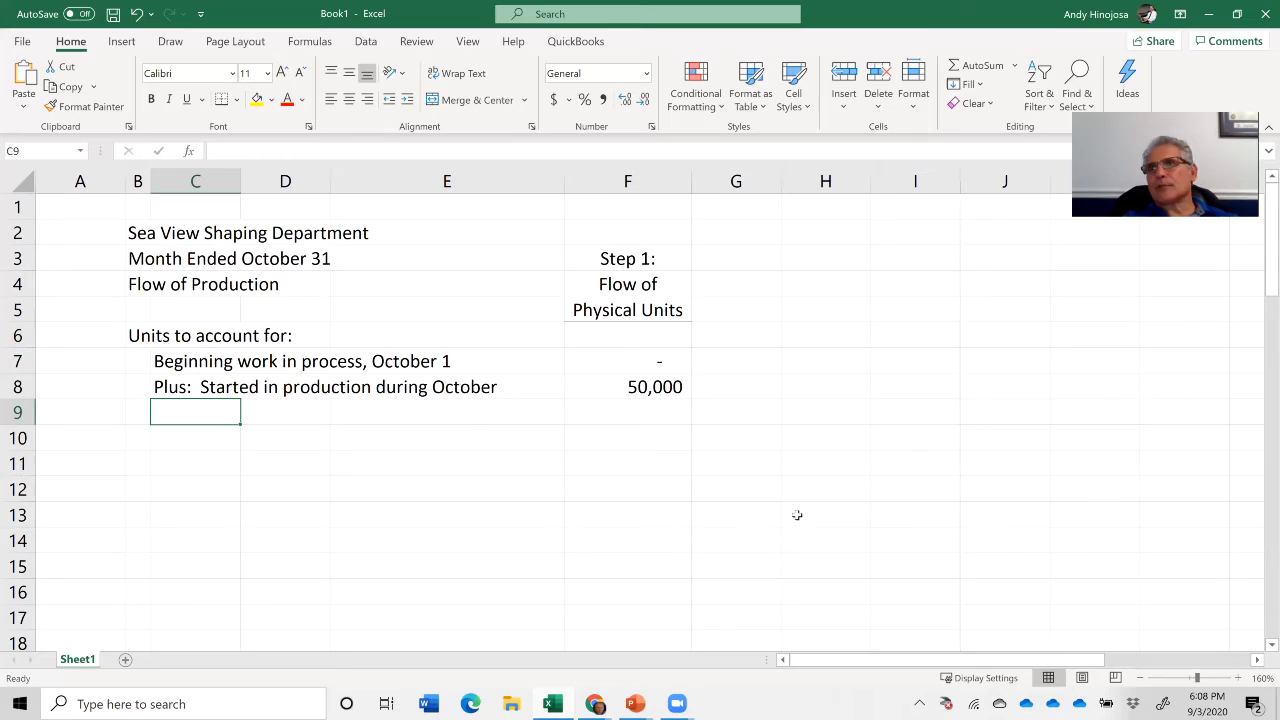
- Add 'Total physical units to account for' in row 9 with =SUM(F7:F8) in F9
text(T)
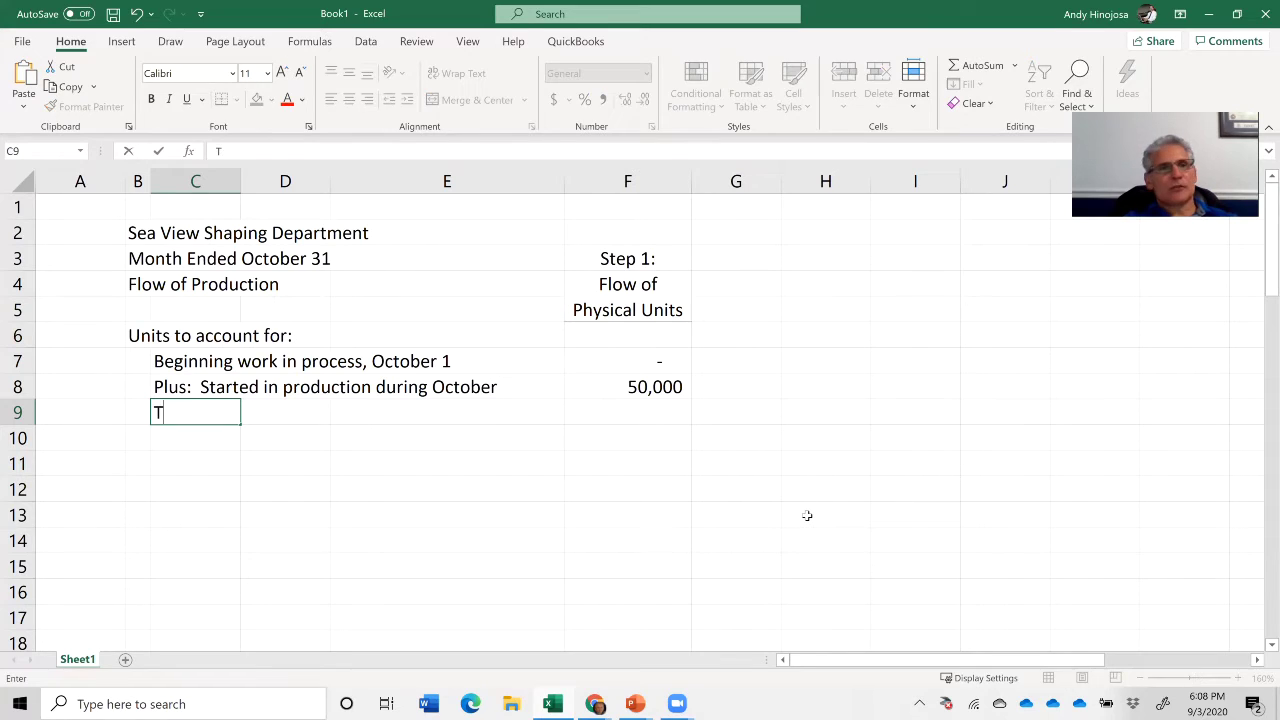
text(otal ph)
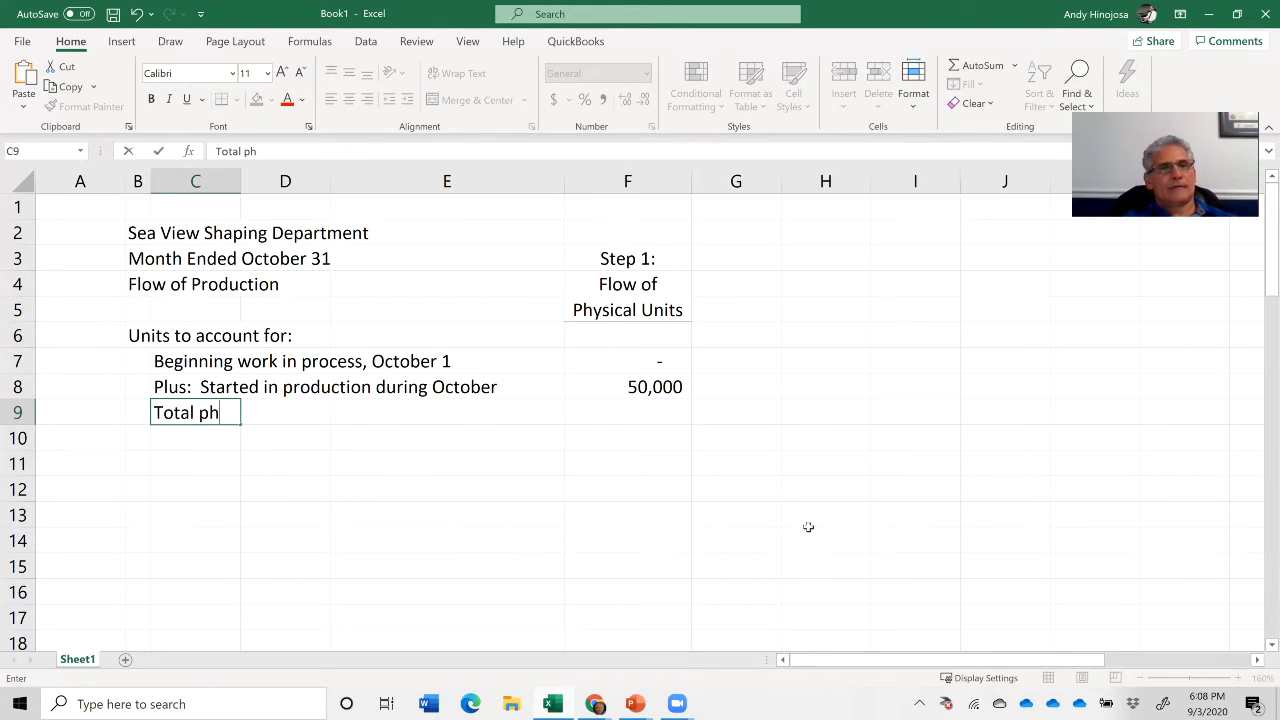
text(ysical u)
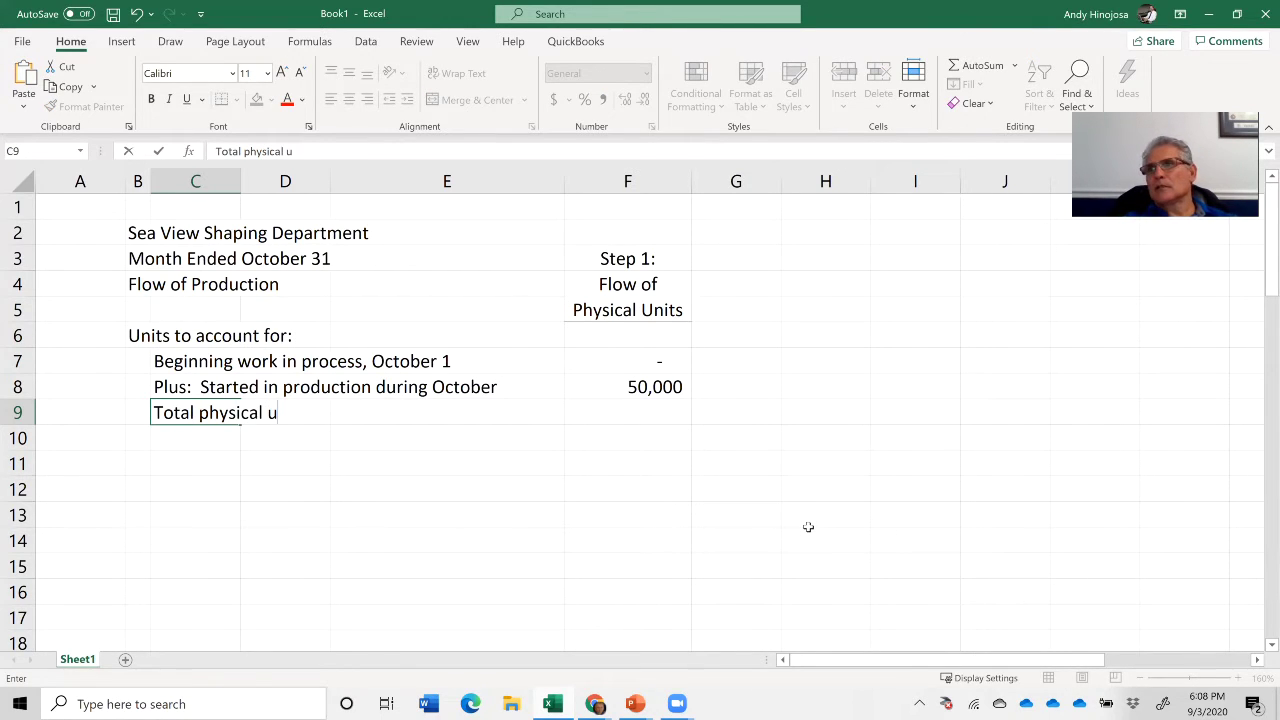
text(nits to account)
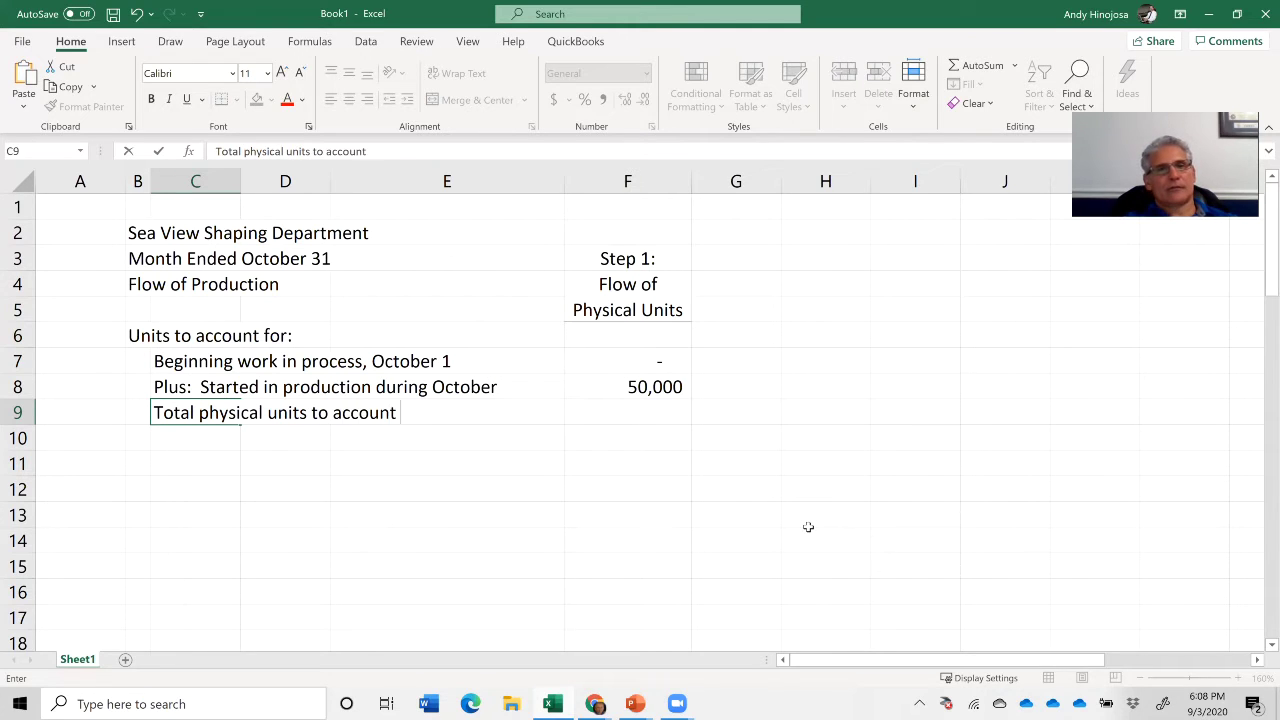
text( for)
key(Tab)
key(Tab)
key(Tab)
text(=sum()
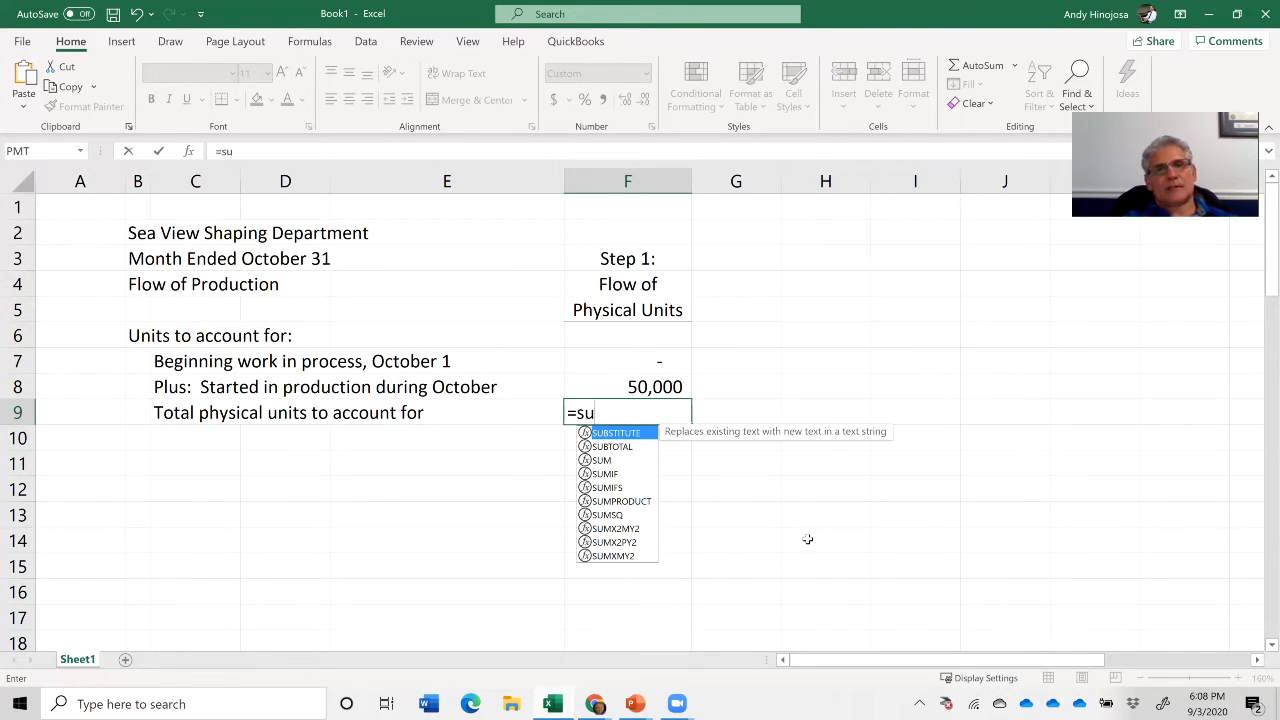
key(Up)
key(shift+Up)
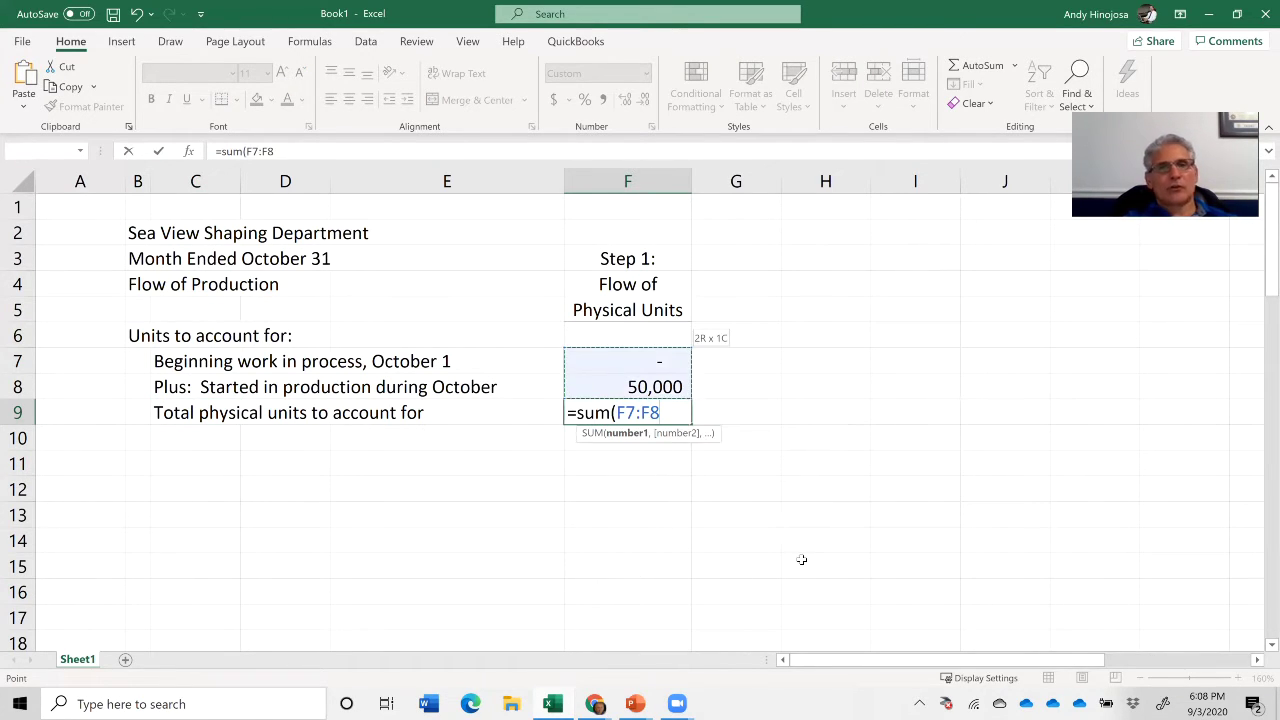
text())
key(Return)
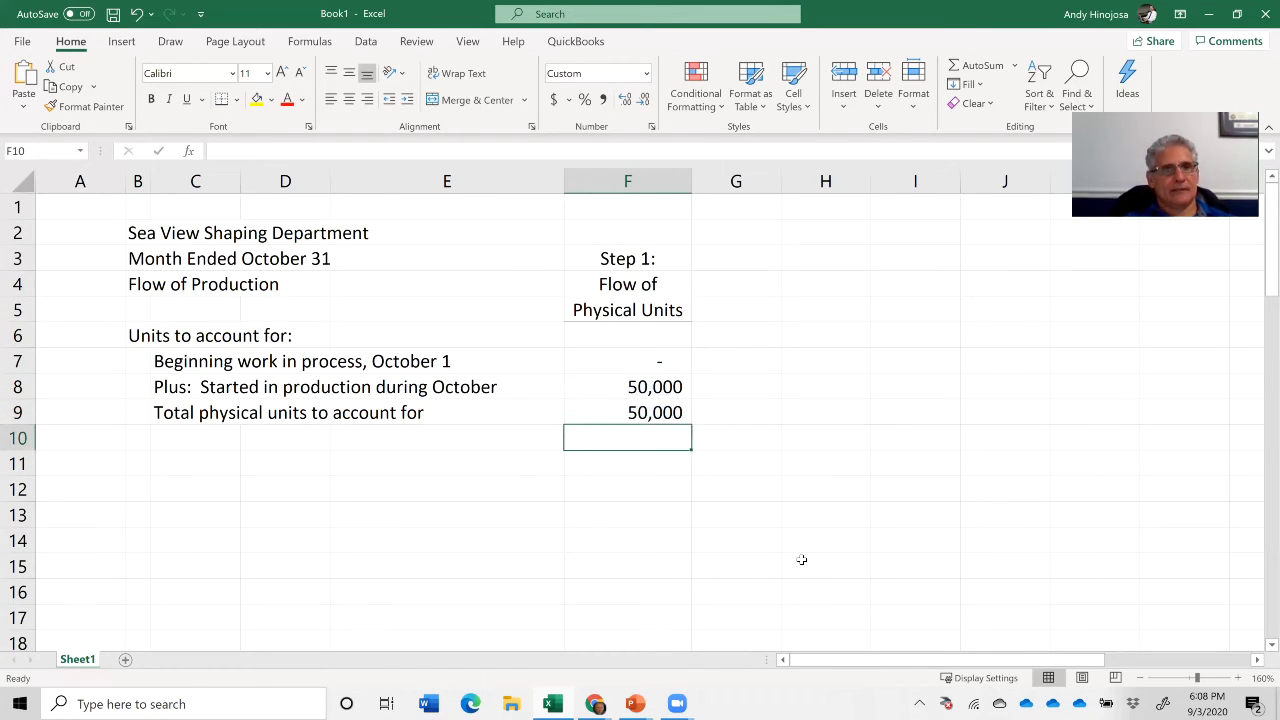
- Check the 50,000 total formula and move to cell B11
key(Up)
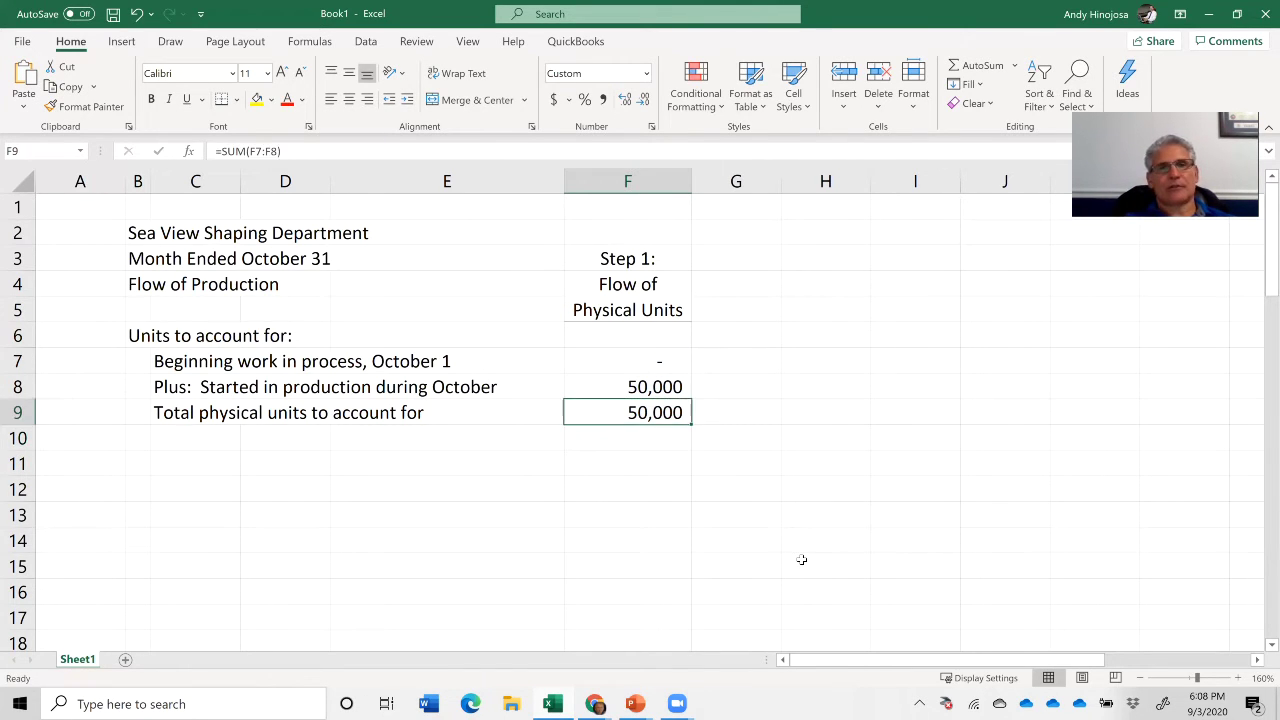
key(Up)
key(Down)
key(Down)
key(Down)
key(Left)
key(Left)
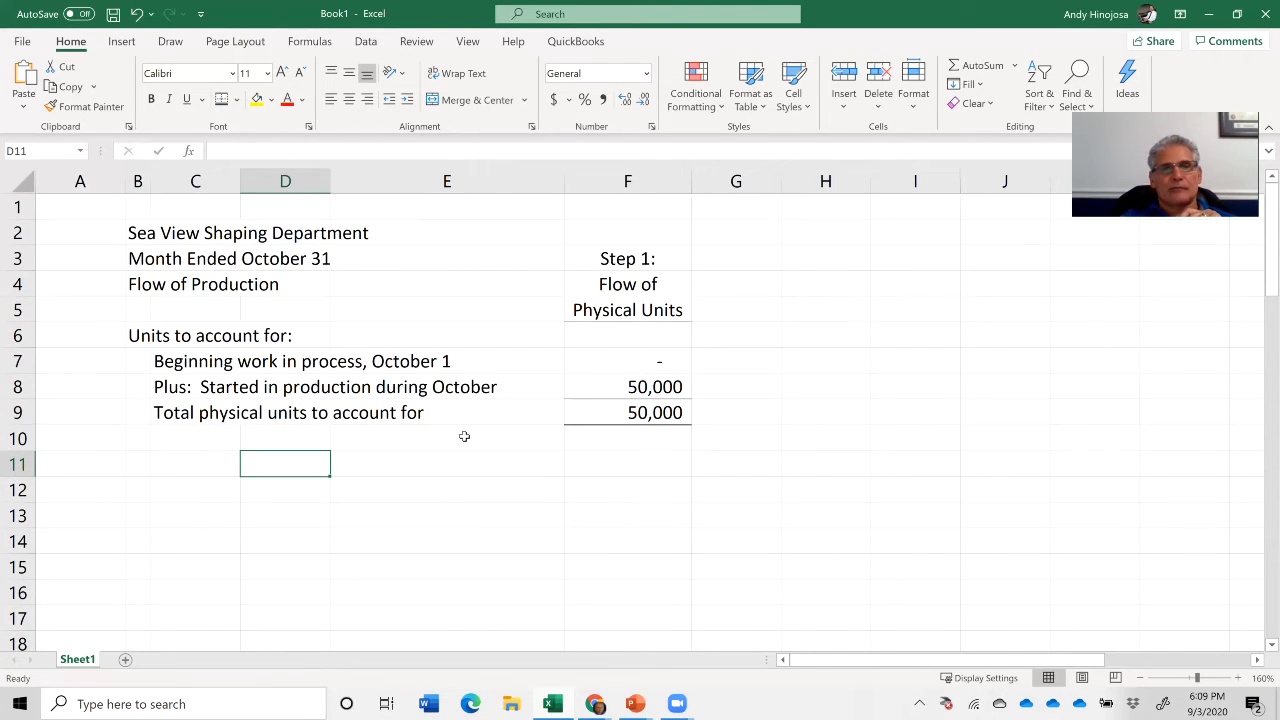
key(Left)
key(Left)
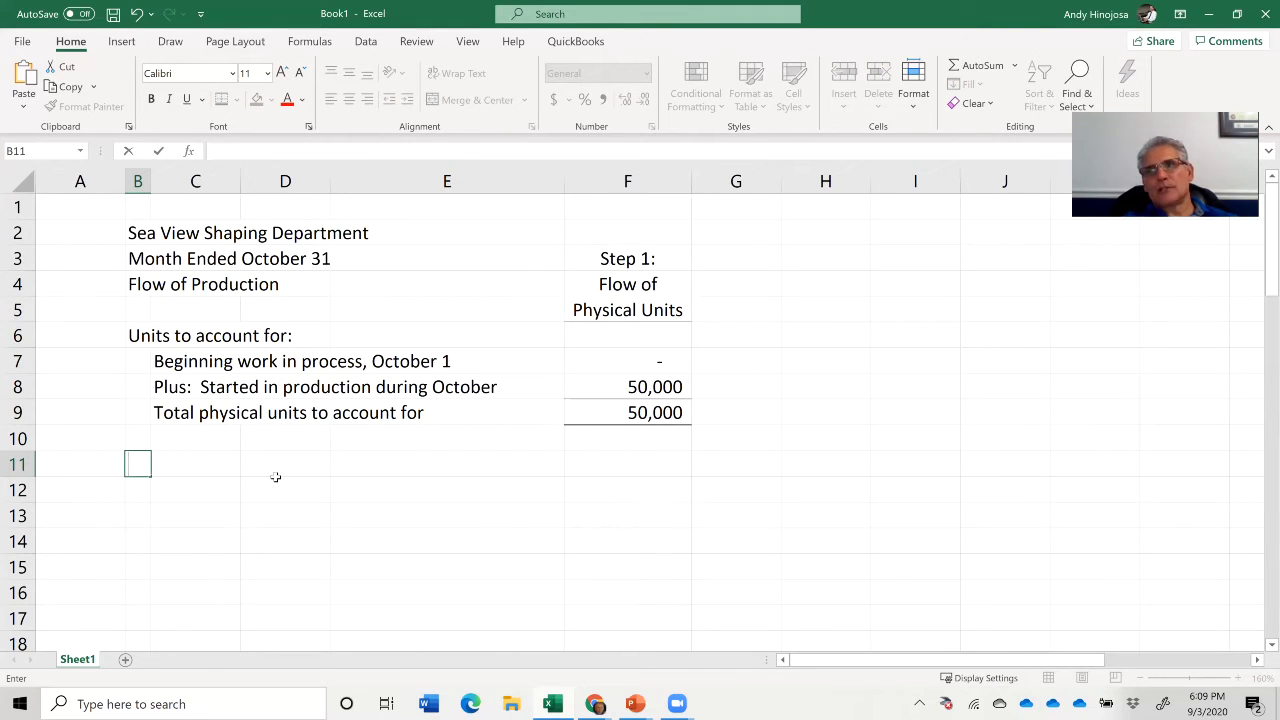
- Type the heading 'Units accounted for:' in B11
text(Units)
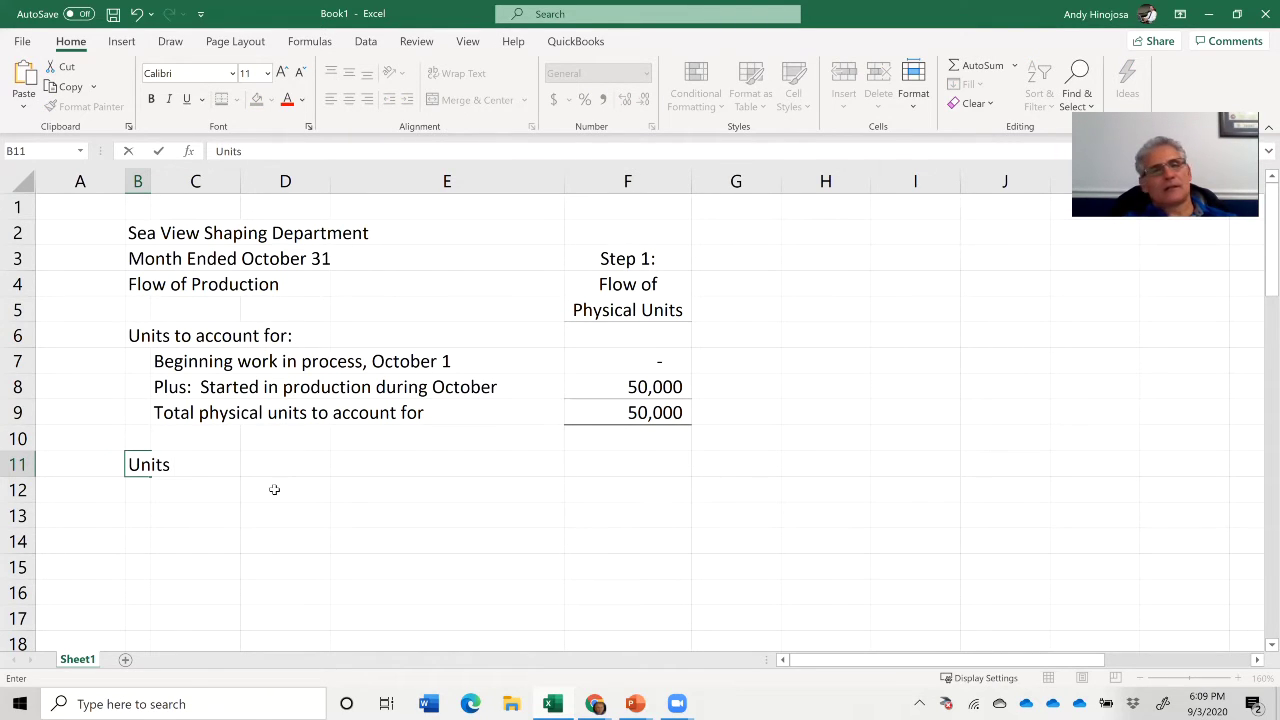
text( accounte)
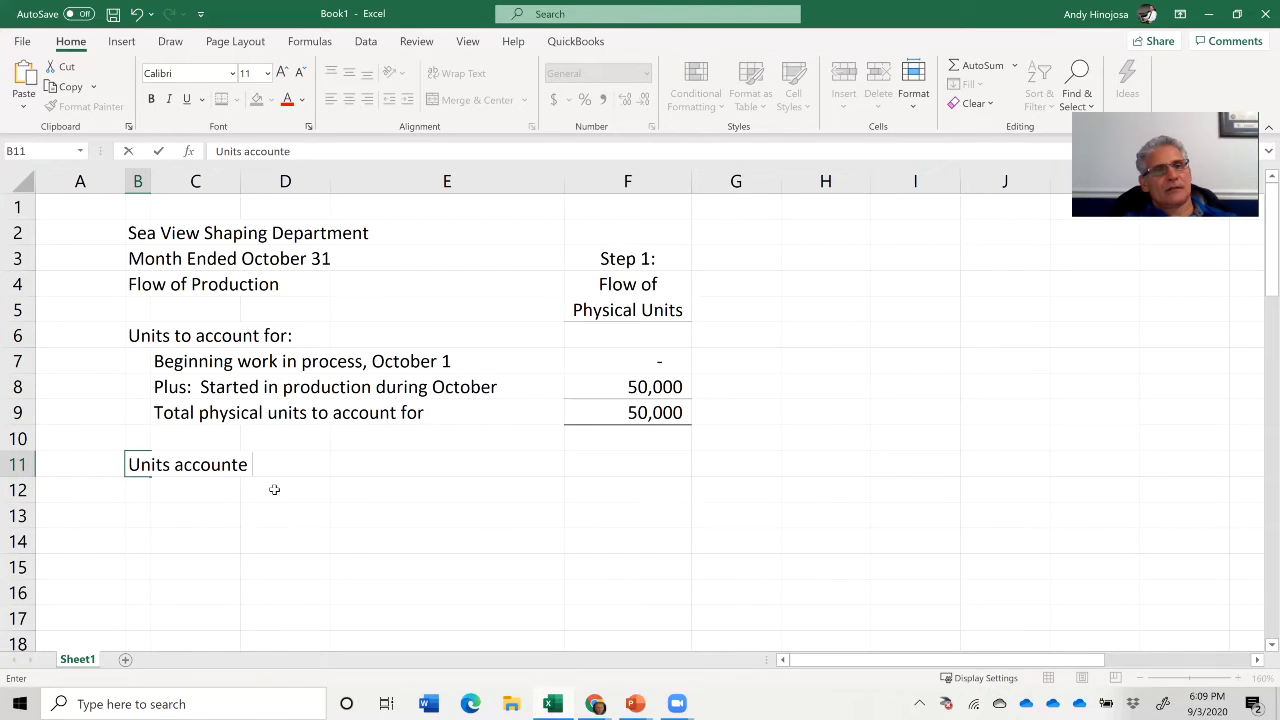
text(d for:)
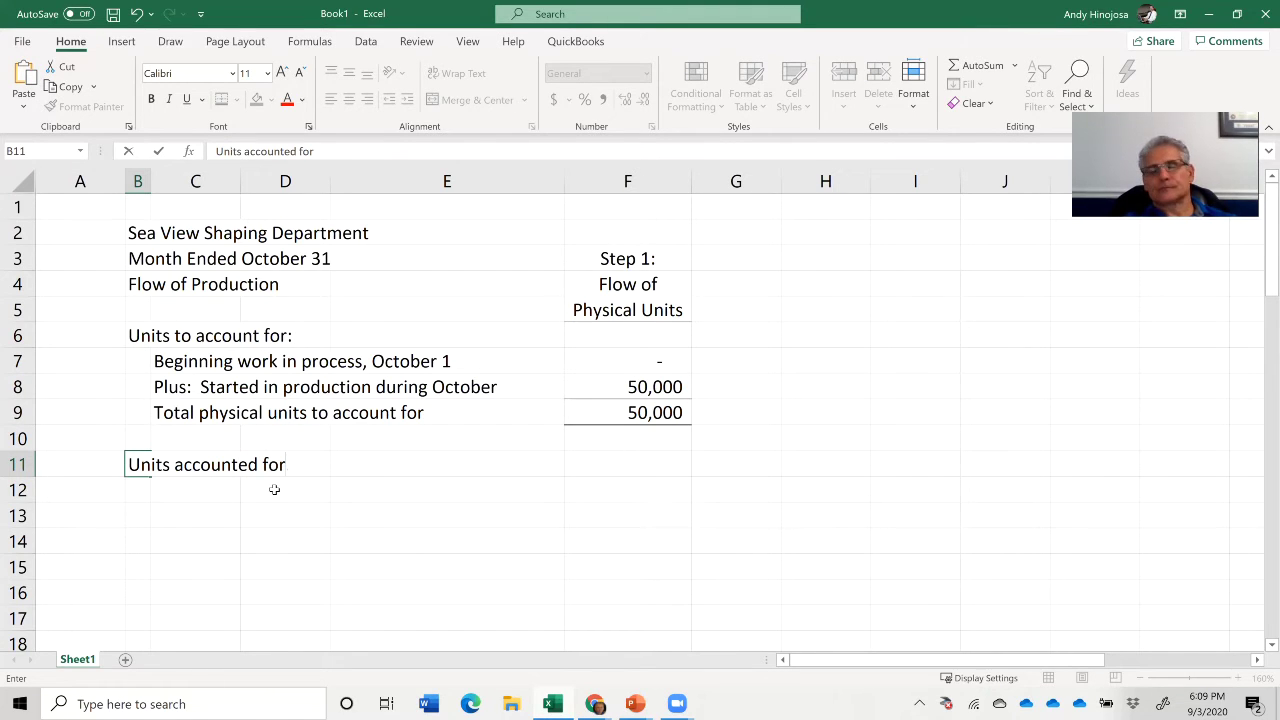
key(Return)
text(`)
key(Escape)
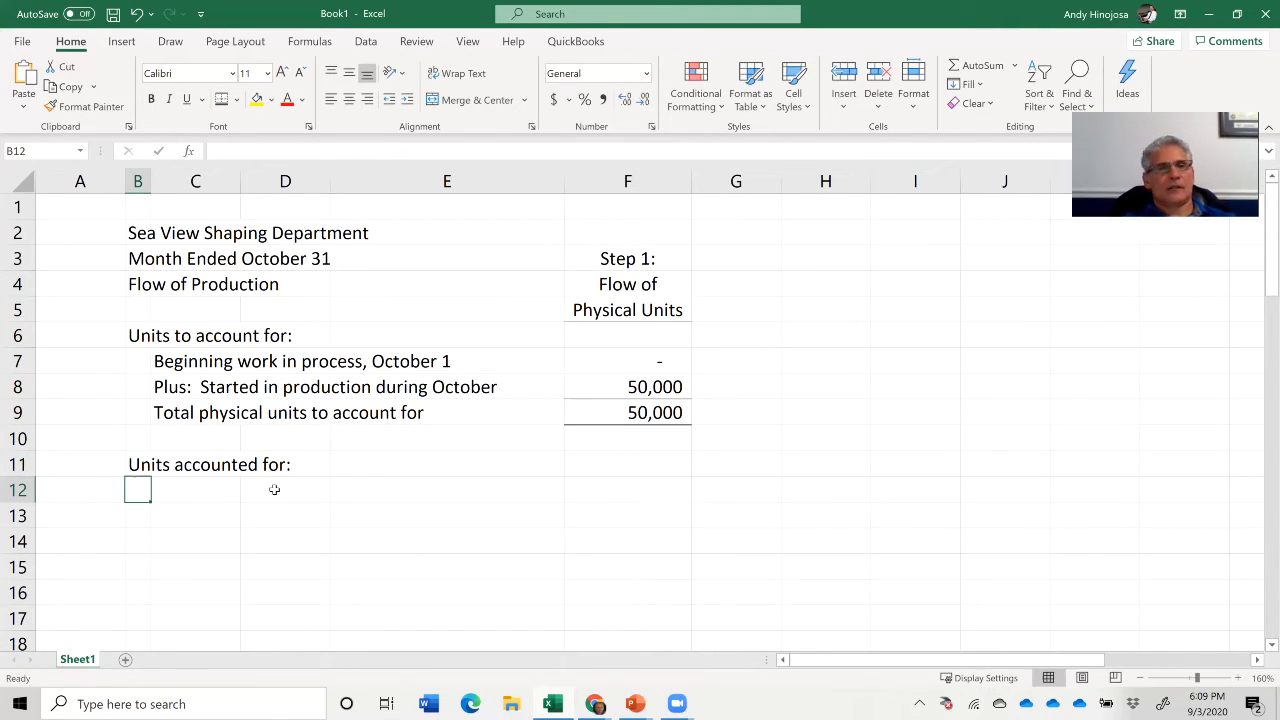
- Enter the label 'Completed and transferred out during October' in C12
key(Right)
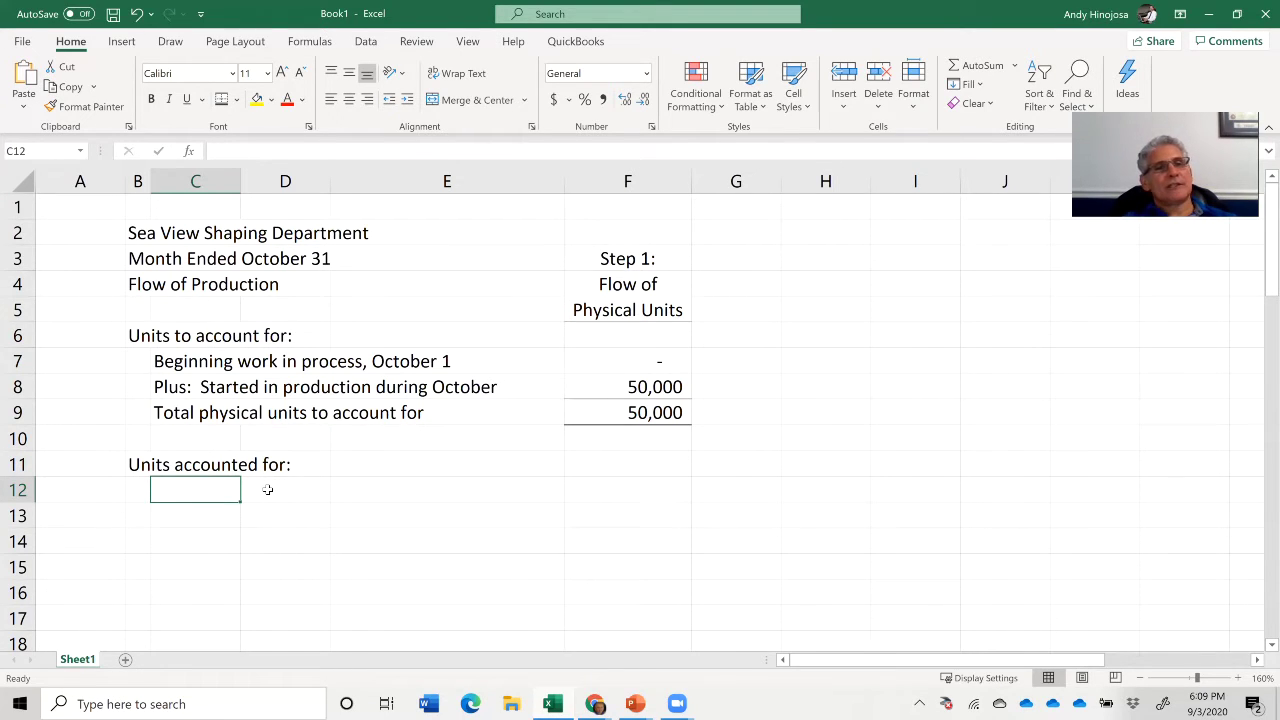
text(Compl)
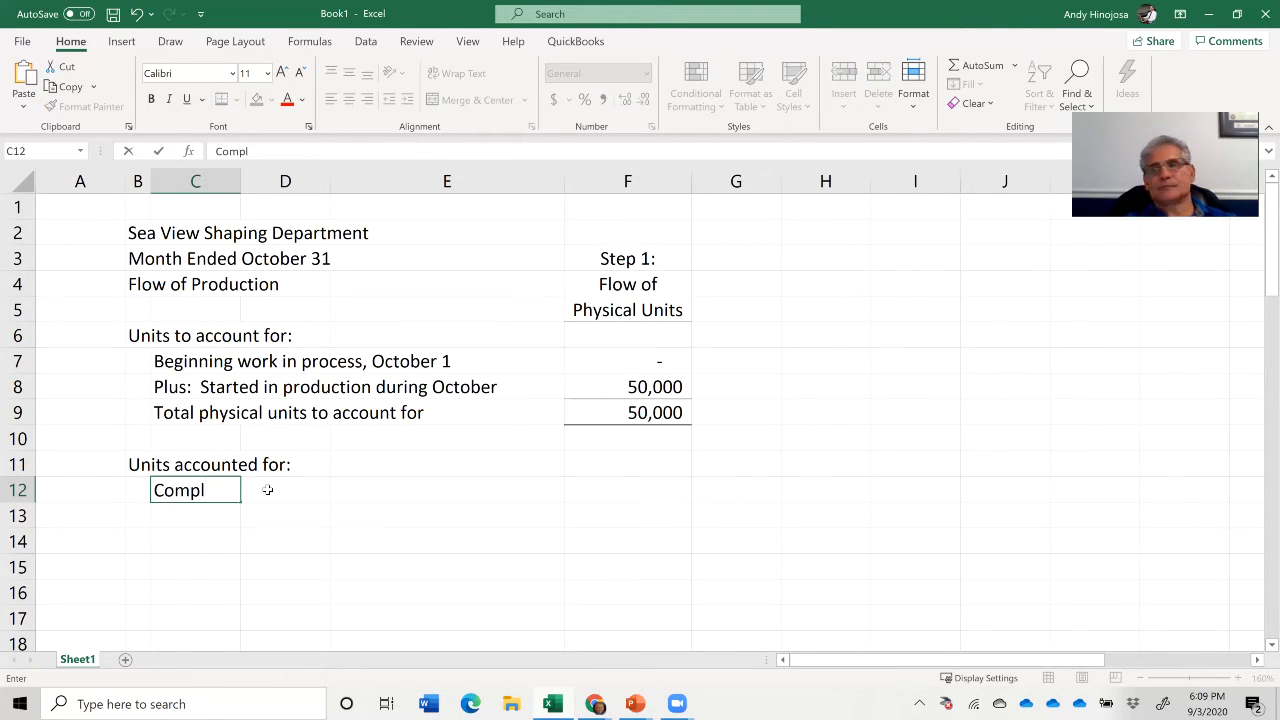
text(ted and tr)
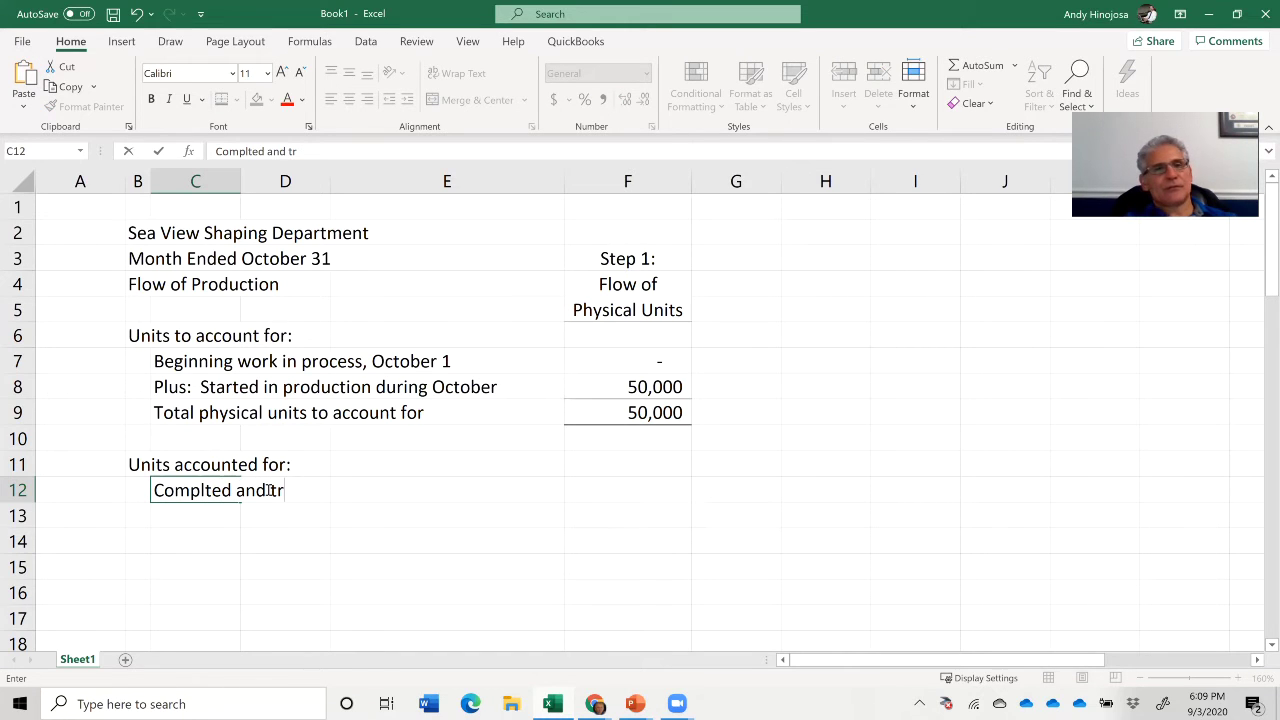
key(BackSpace)
key(BackSpace)
text(trans)
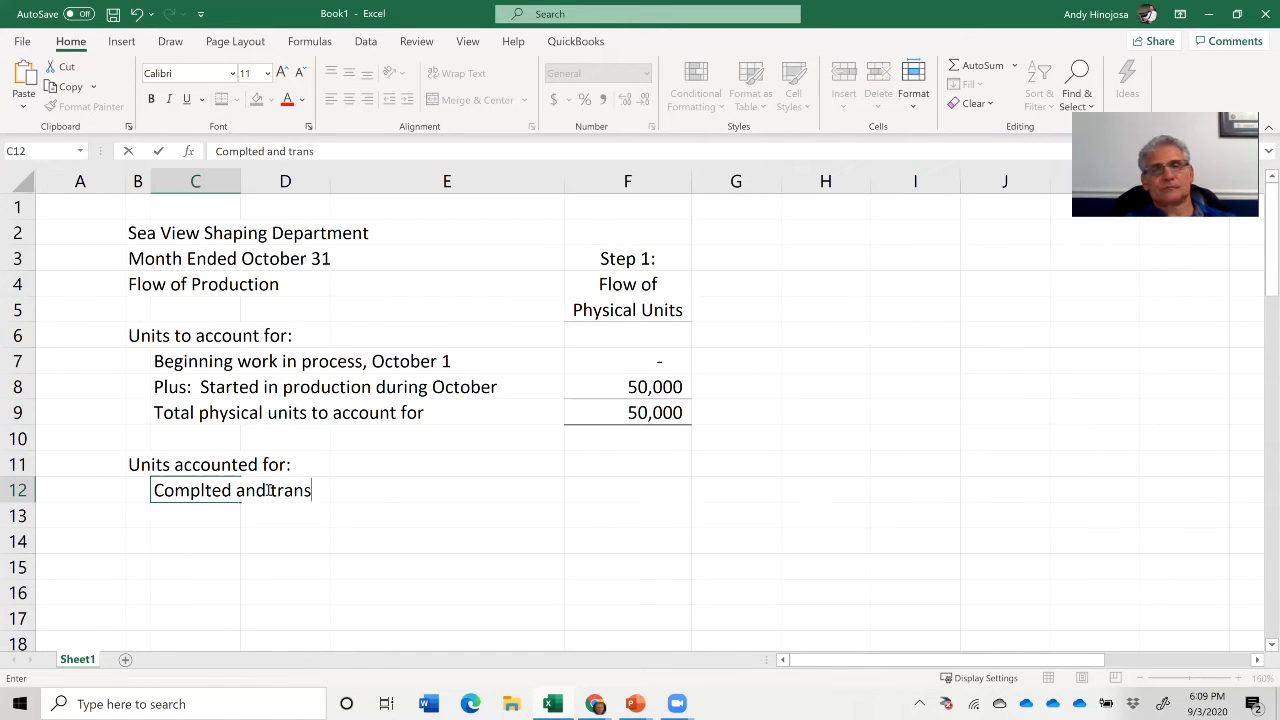
text(ferred ou)
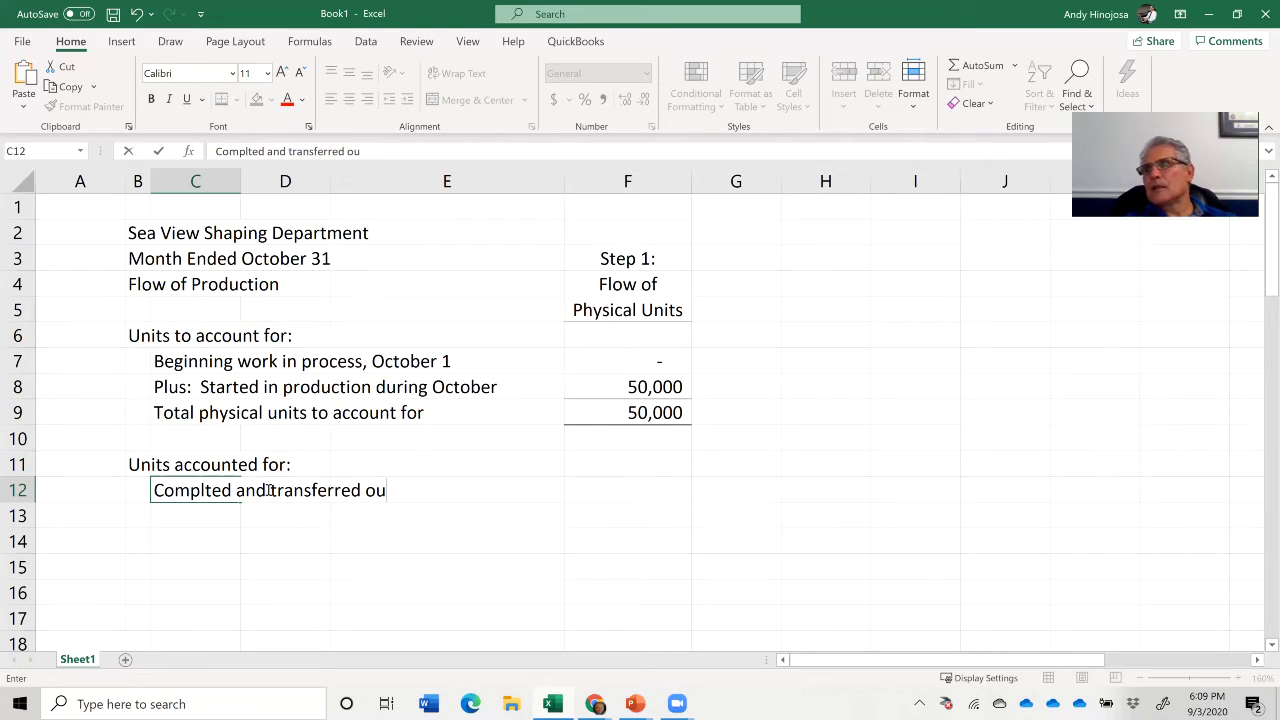
text(t during October)
key(ctrl+Return)
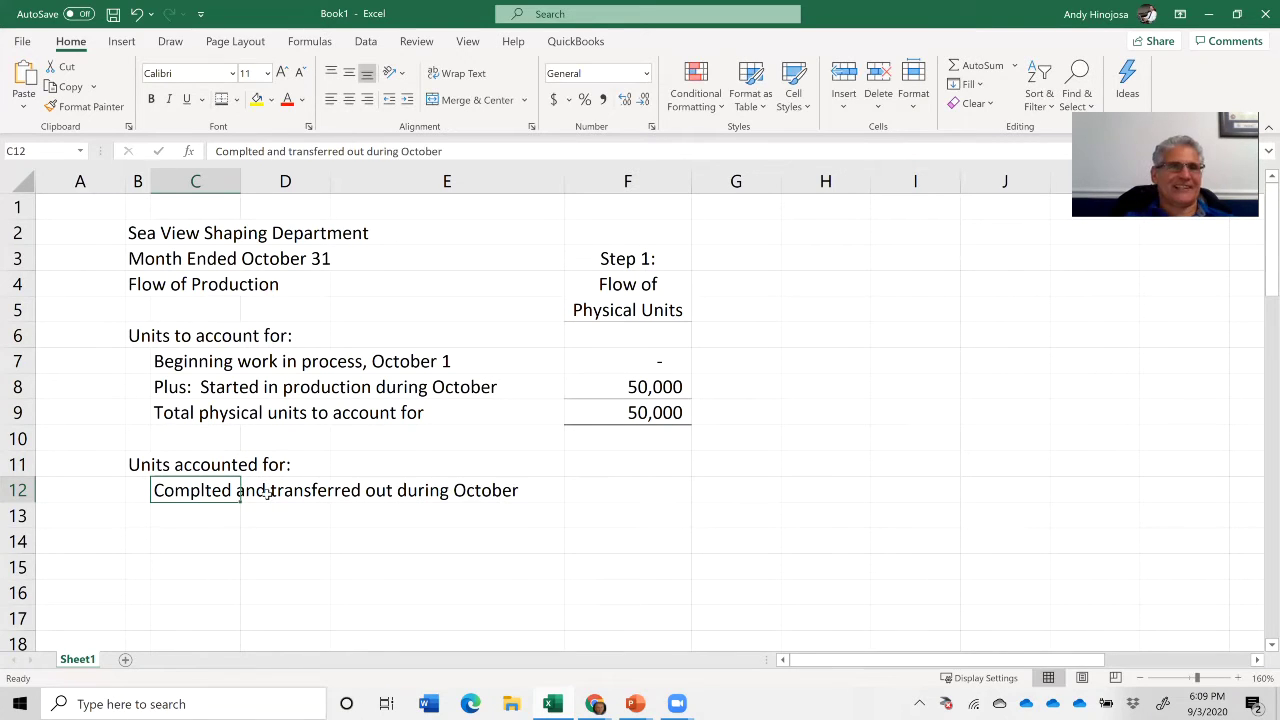
text(Compl)
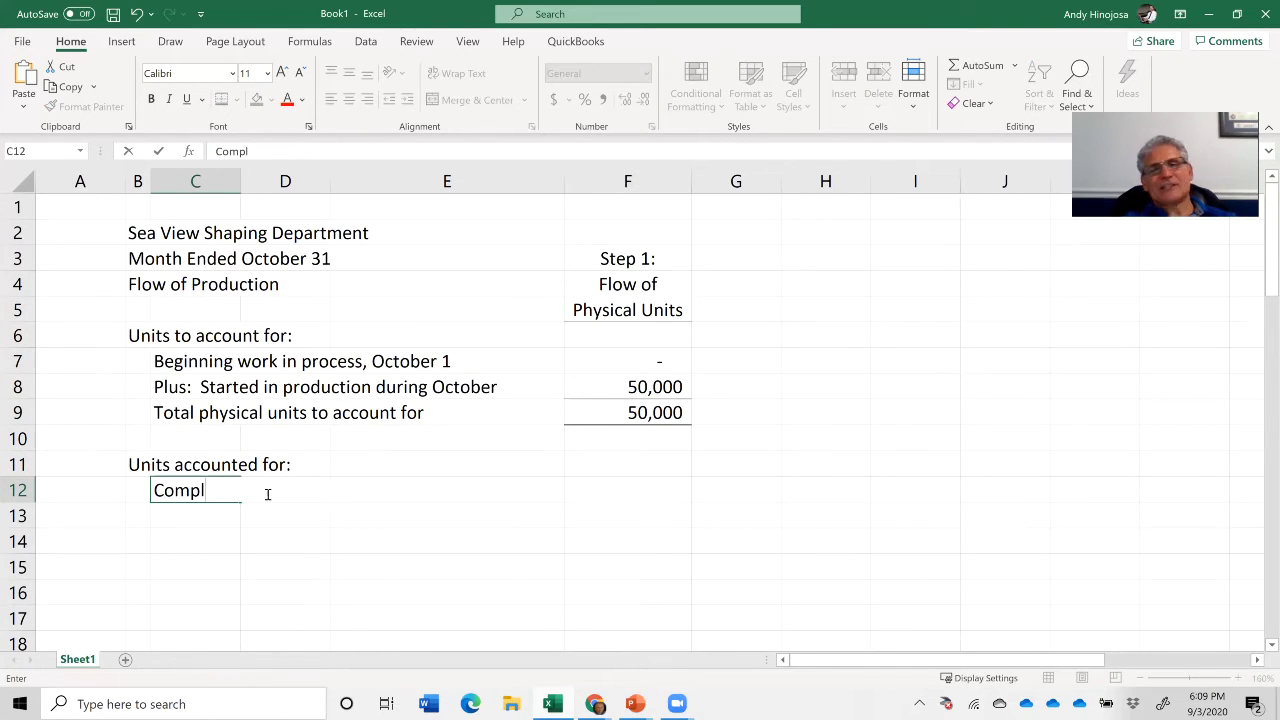
text(eted and trans)
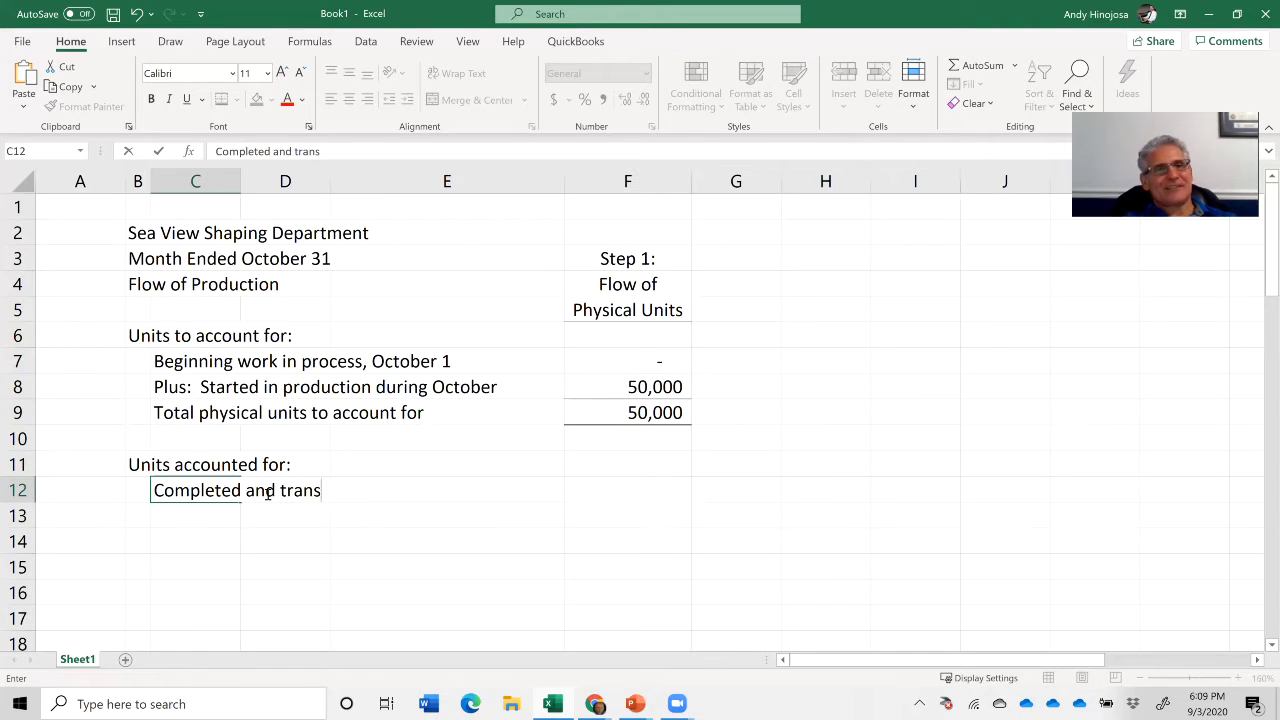
text(ferred )
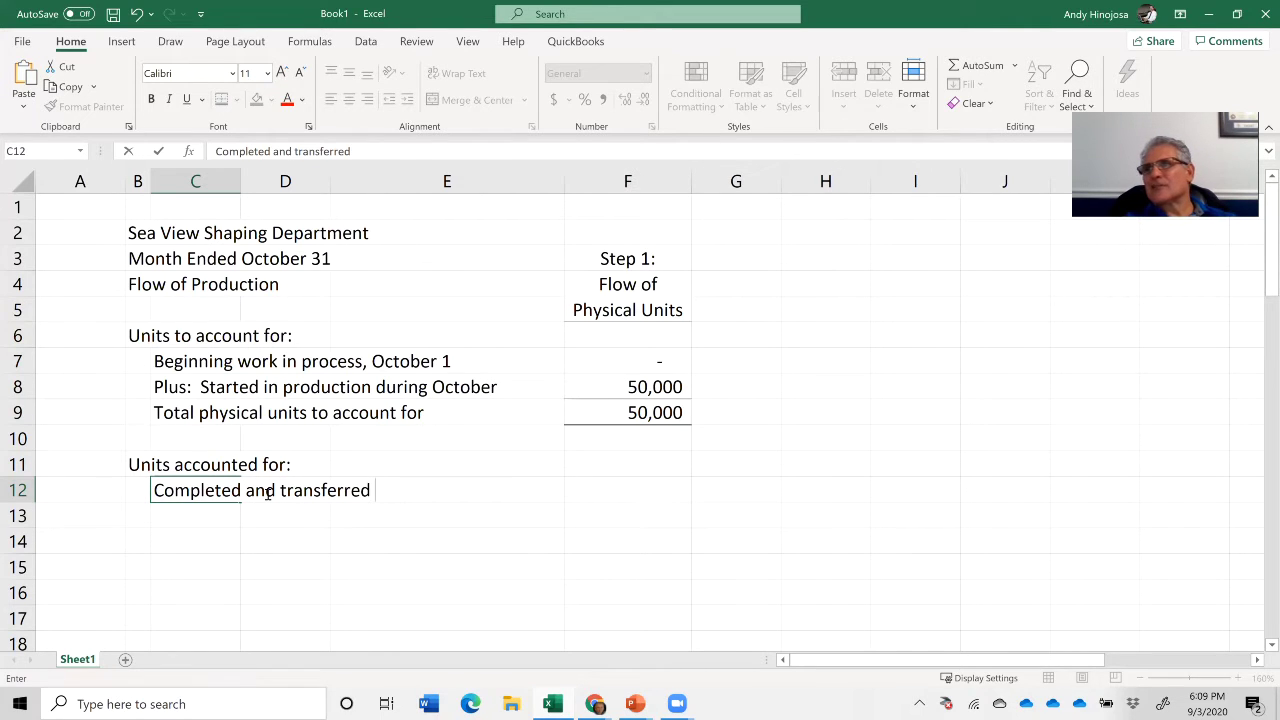
text(out duing)
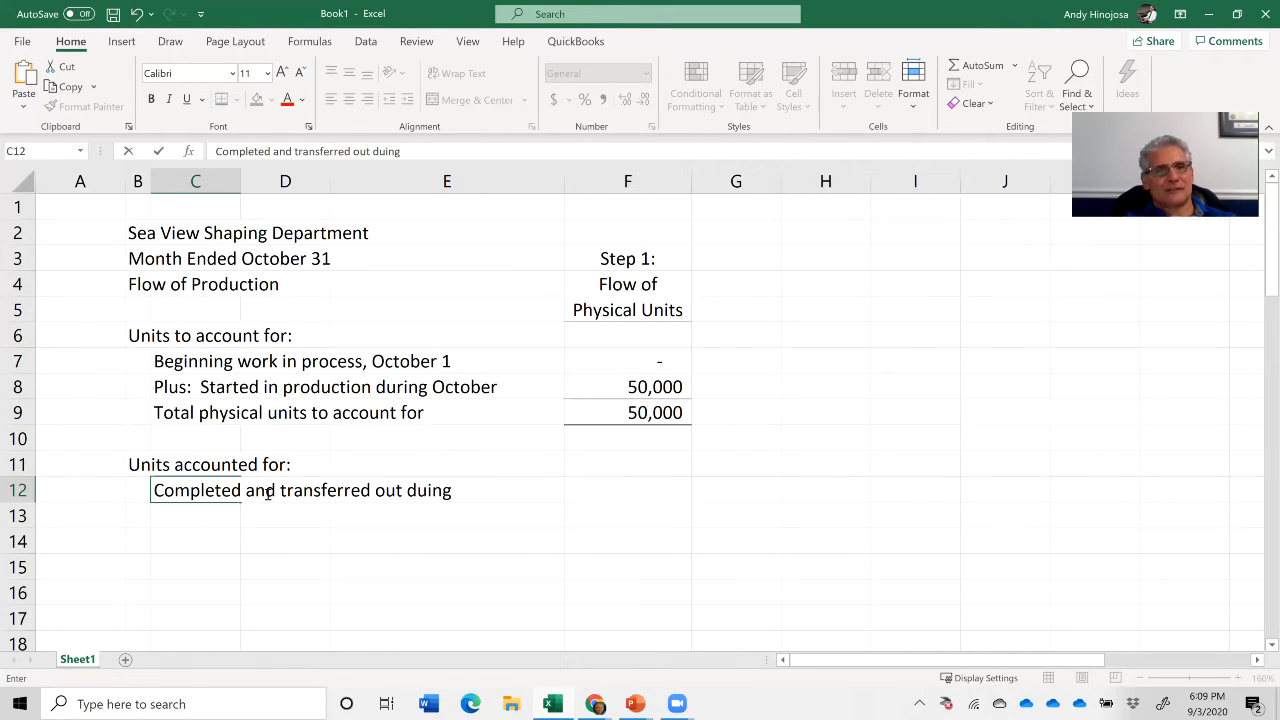
key(BackSpace)
key(BackSpace)
key(BackSpace)
text(ring )
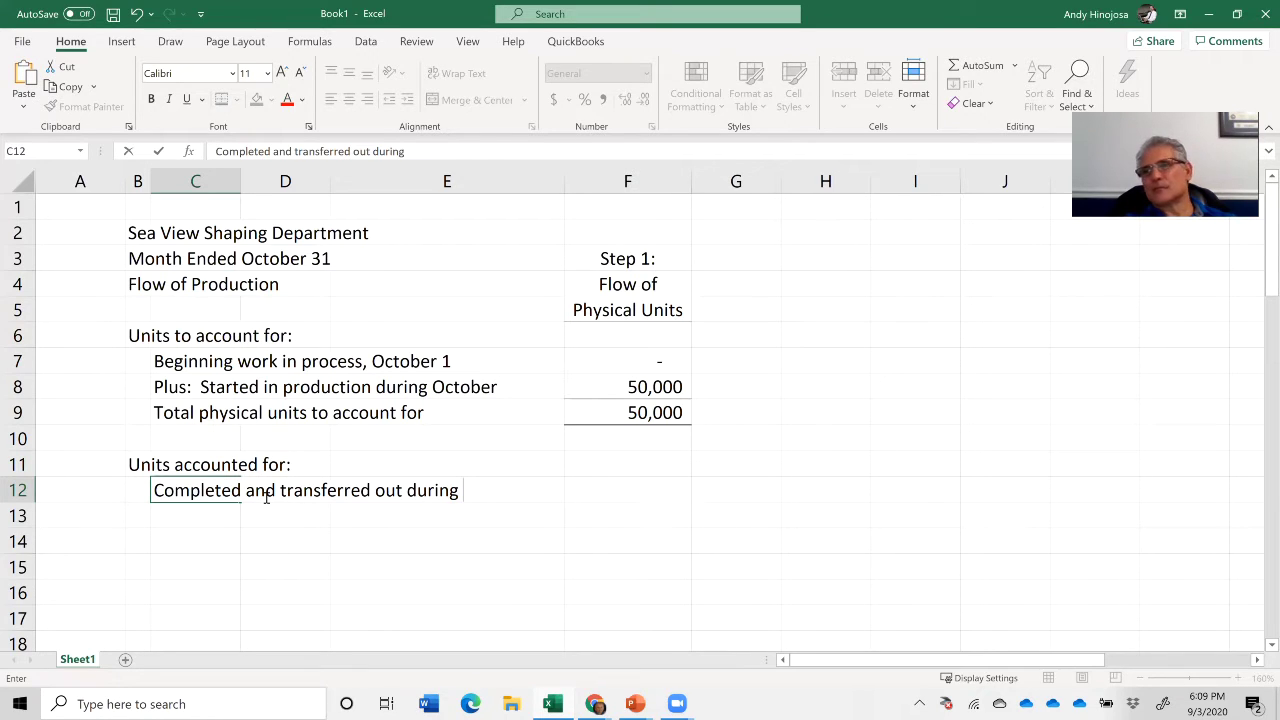
text(October.)
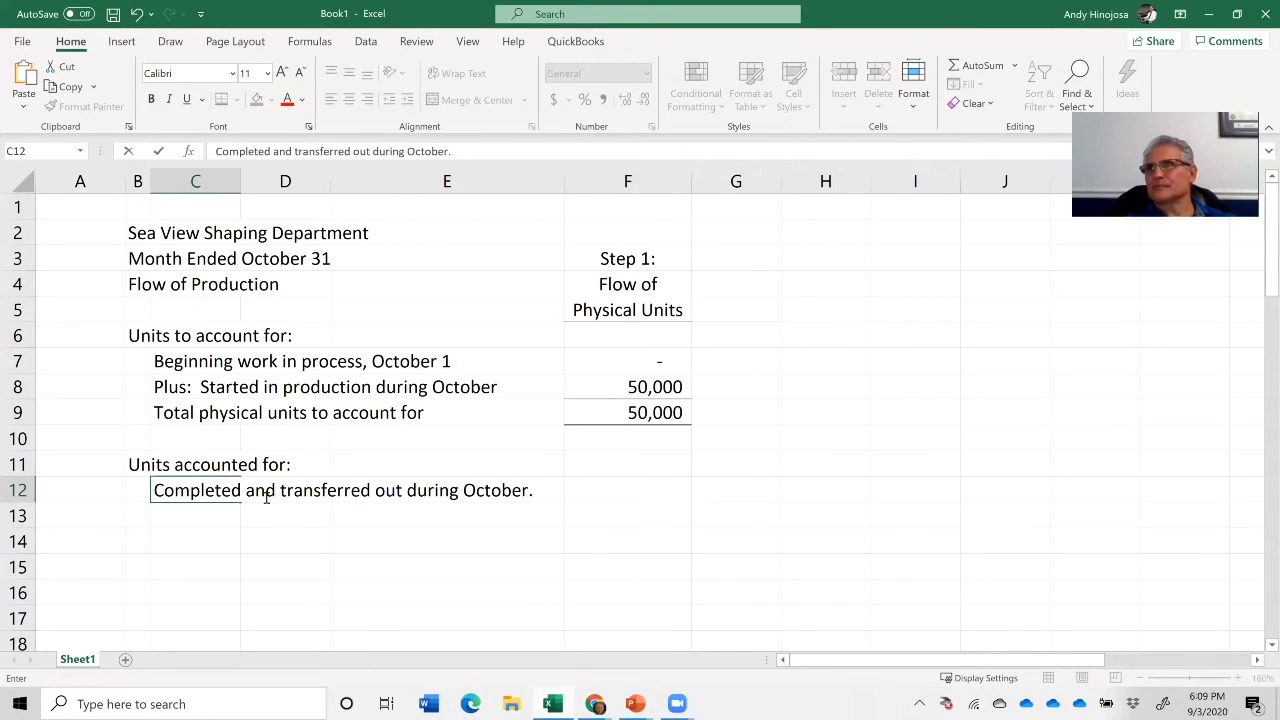
key(BackSpace)
key(Return)
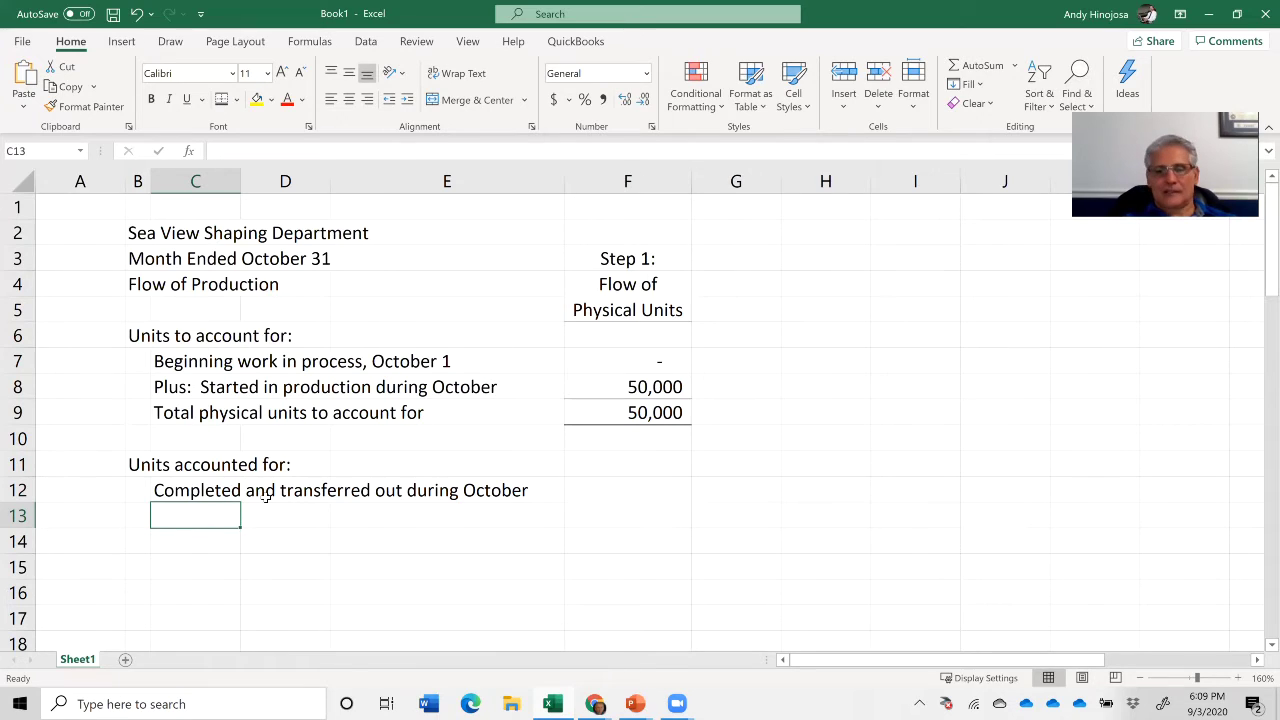
- Enter 40,000 completed units in F12
key(Up)
key(Right)
key(Right)
key(Right)
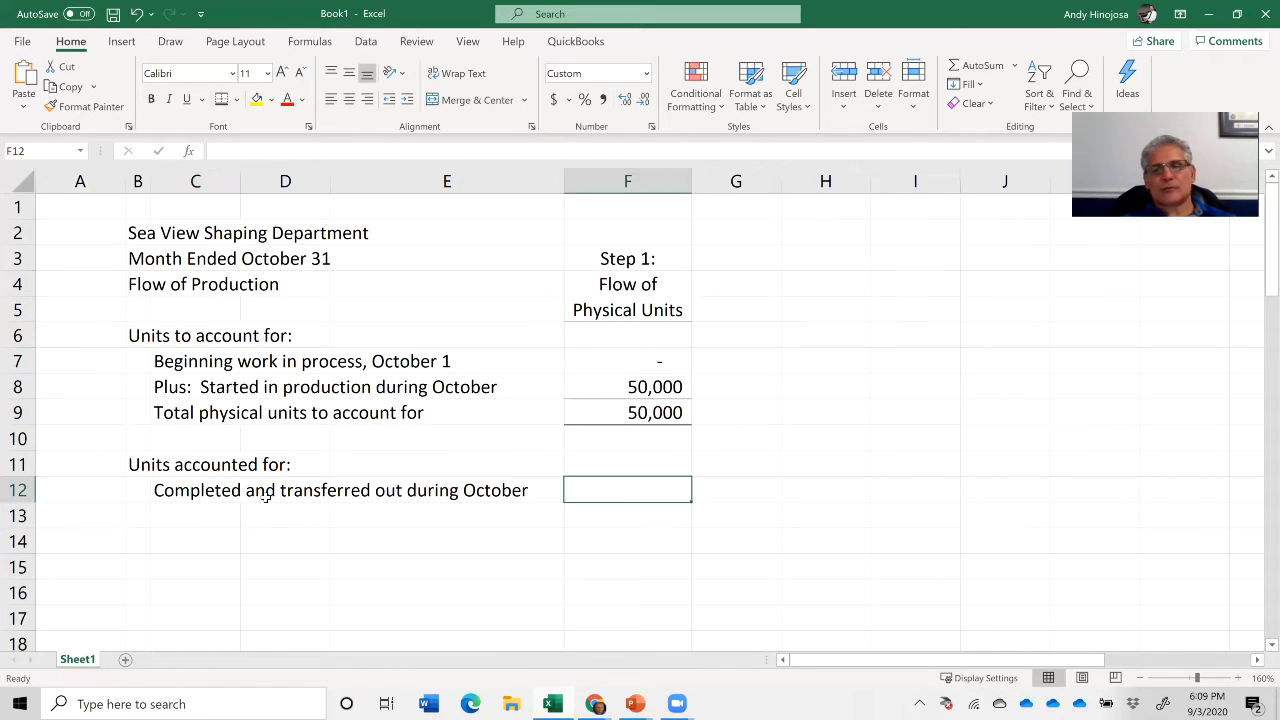
text(40000)
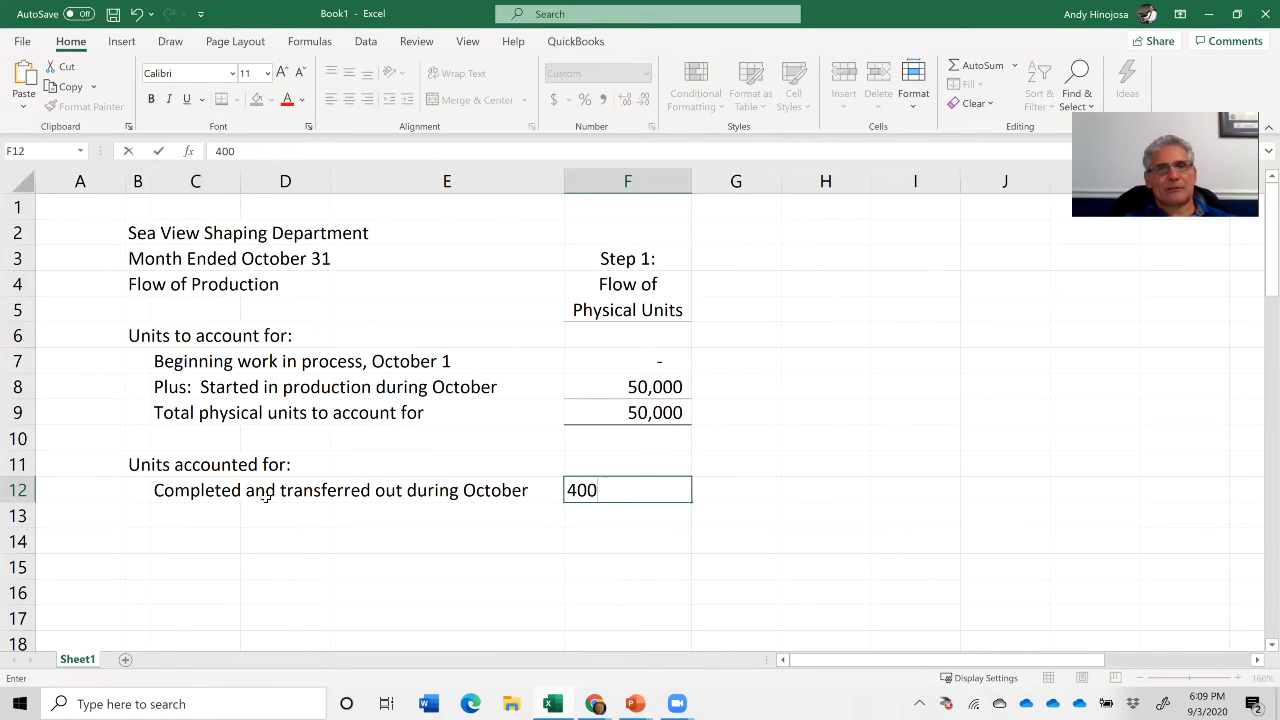
key(Return)
key(Left)
key(Left)
key(Left)
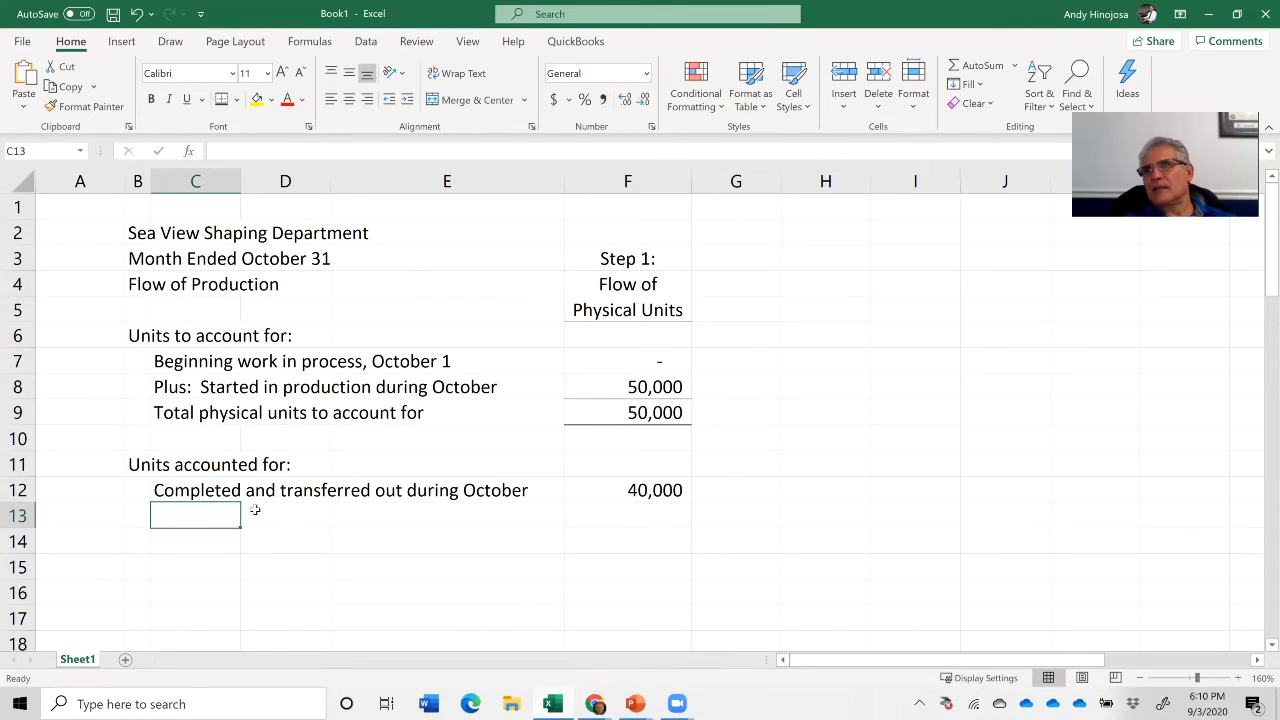
- Label row 13 'Plus: Ending work in process, October 31' with 10,000 units in F13
text(Pl)
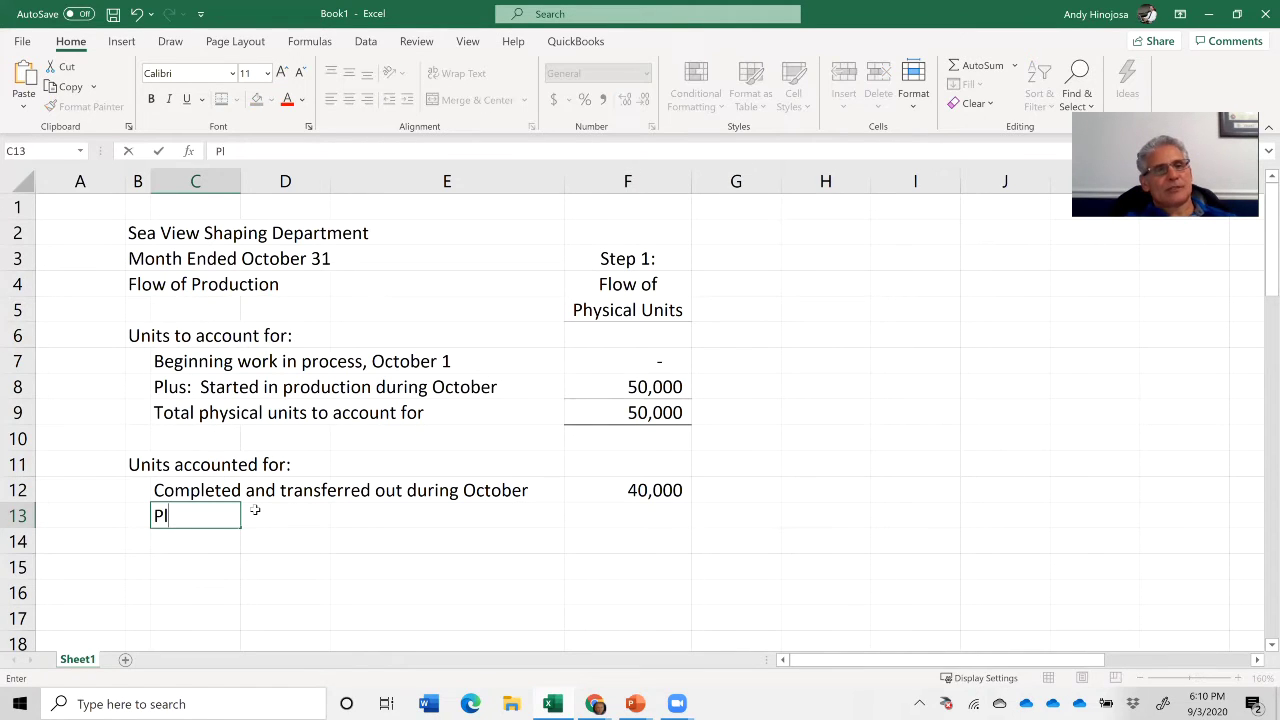
text(us:)
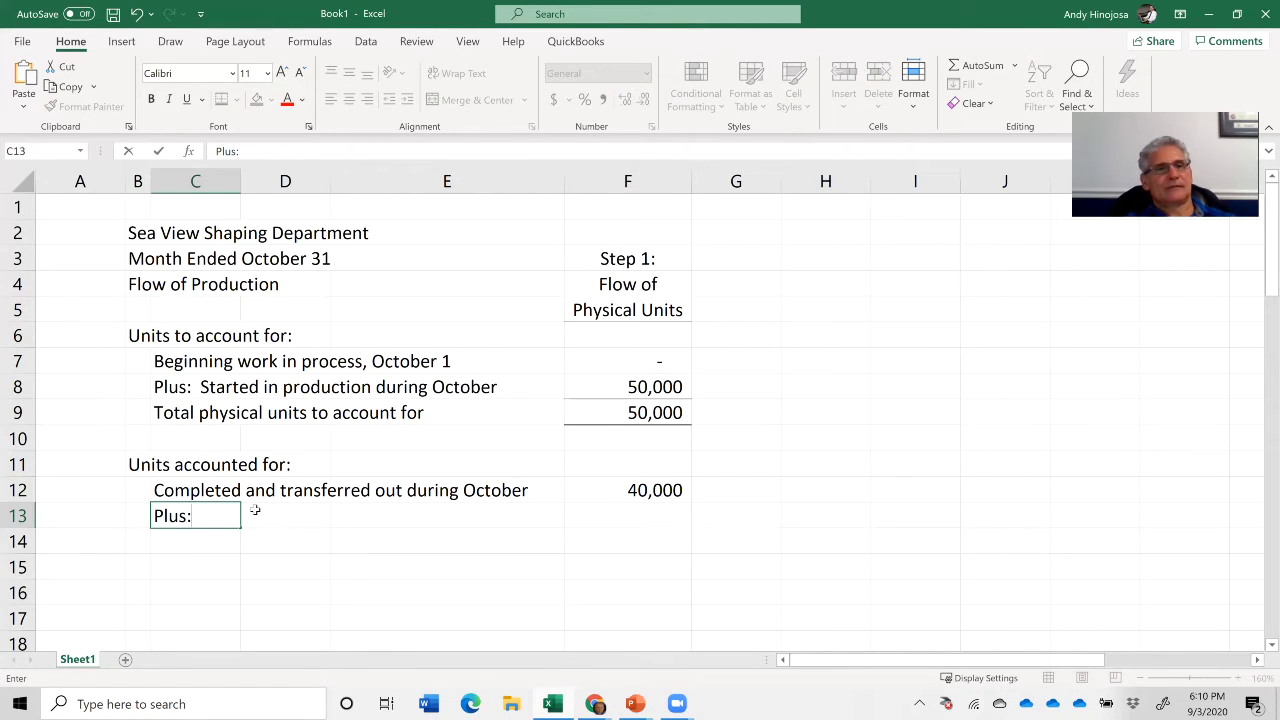
text(  Ending wo)
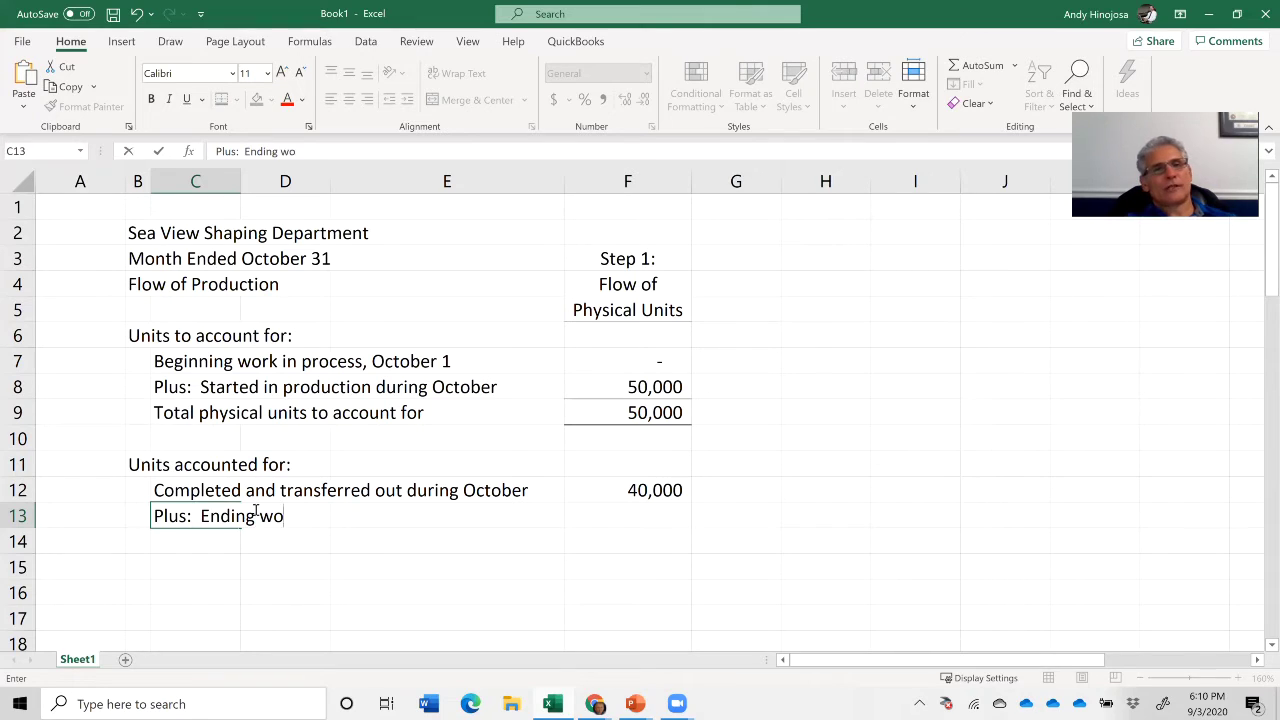
text(rk in process)
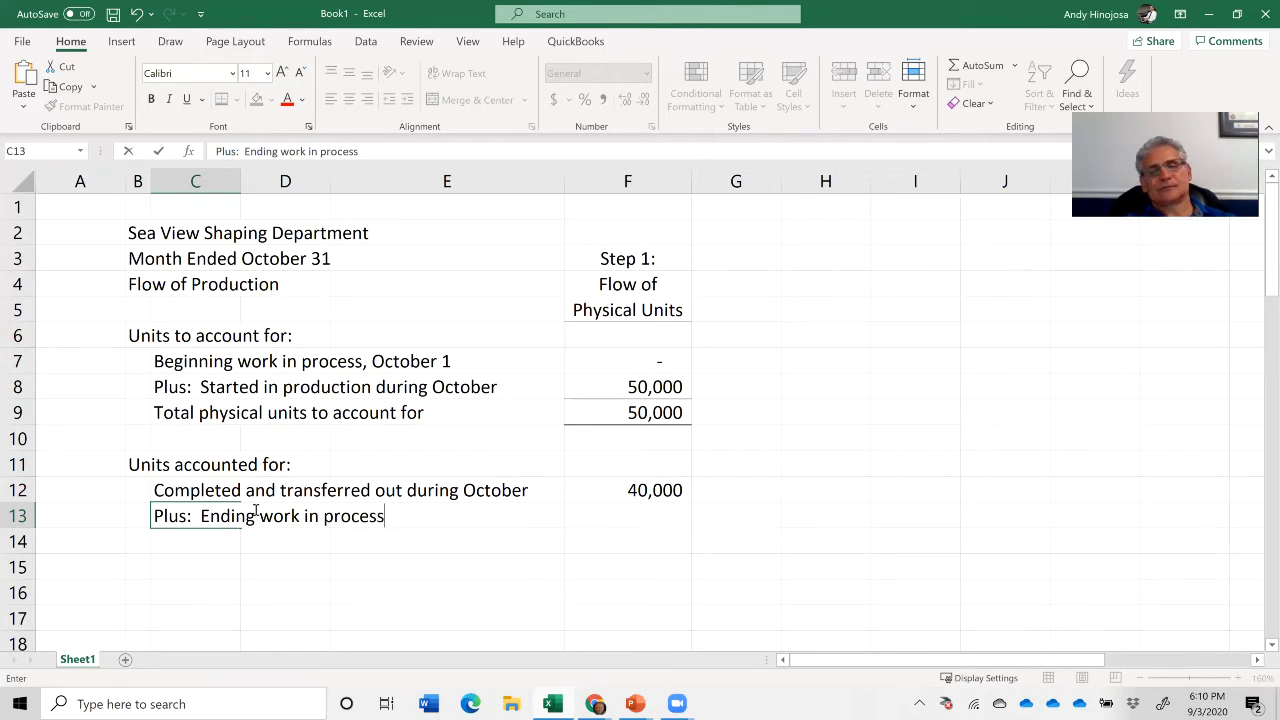
text(, )
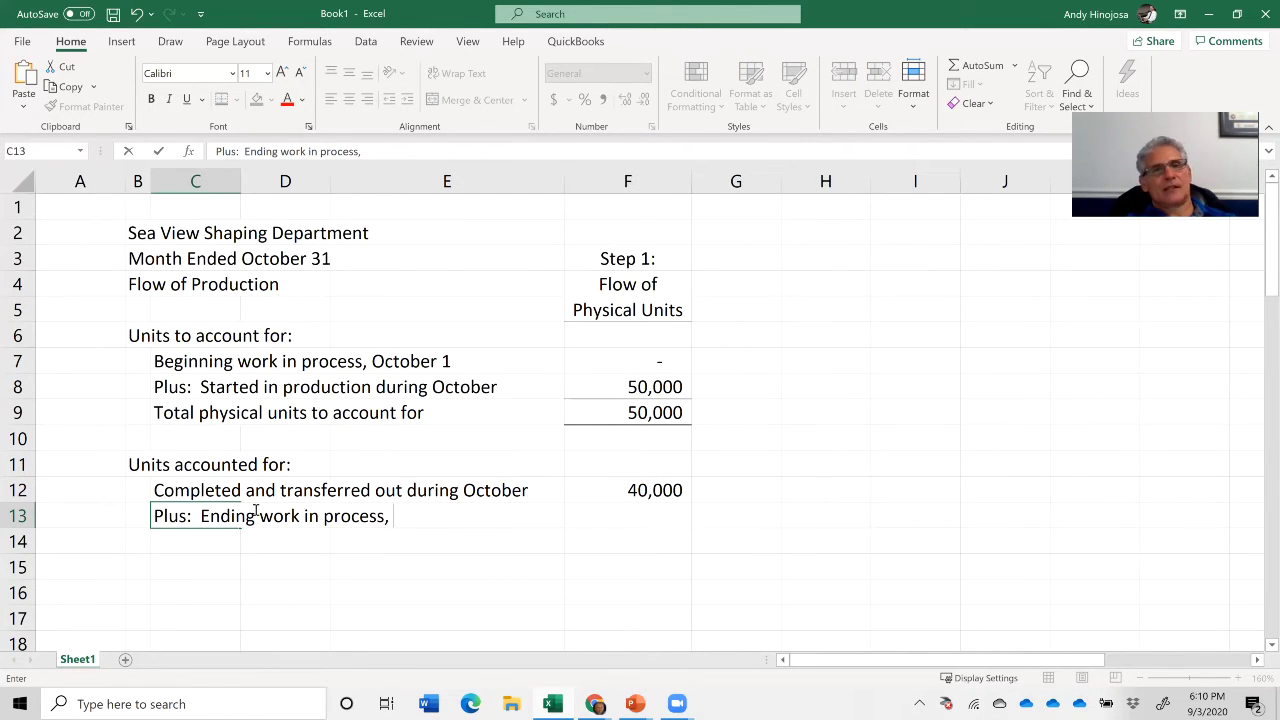
text(Oct)
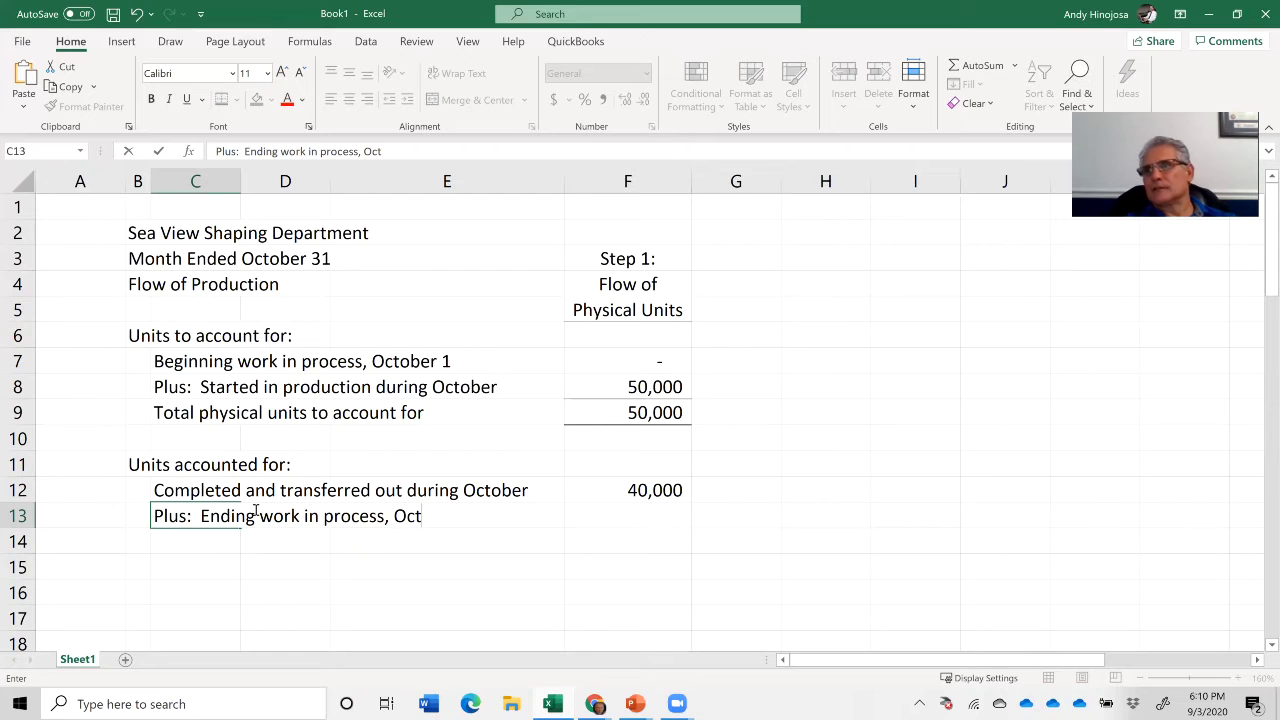
text(ober 31)
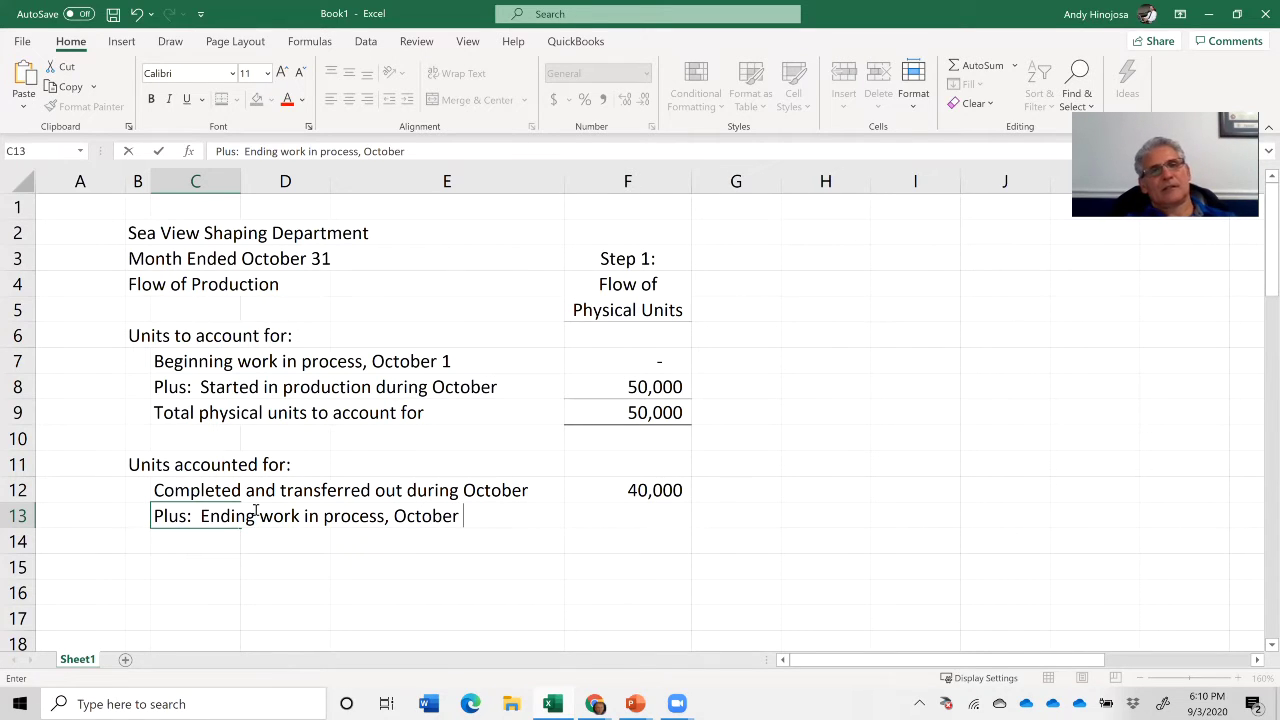
key(Return)
key(Up)
key(Right)
key(Right)
key(Right)
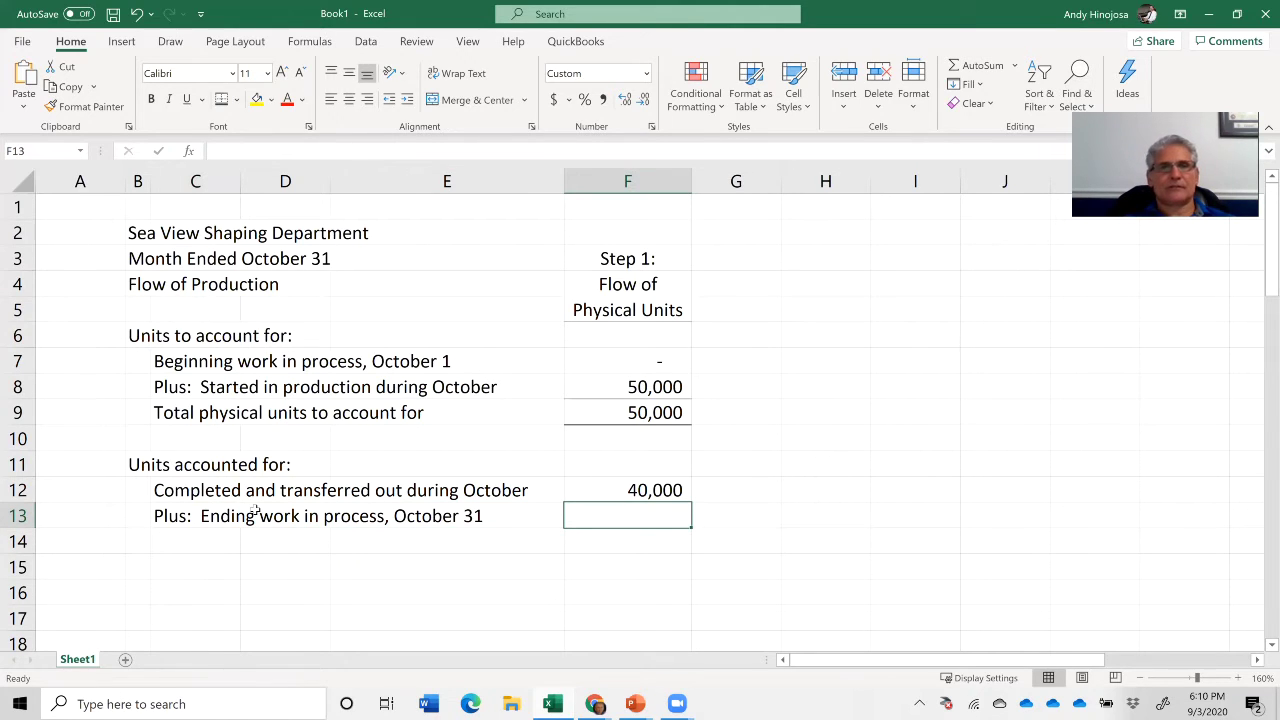
text(10000)
key(Return)
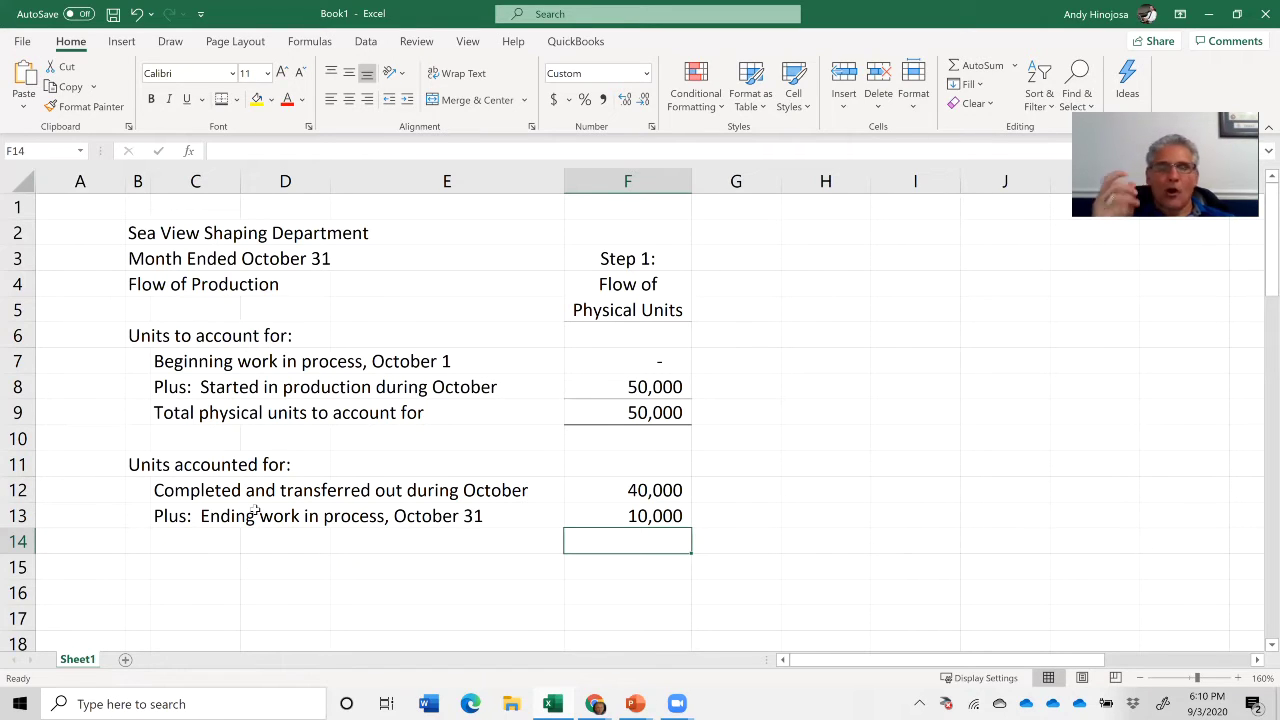
- Review the 10,000, 40,000 and 50,000 figures in column F, then move to C14
key(Up)
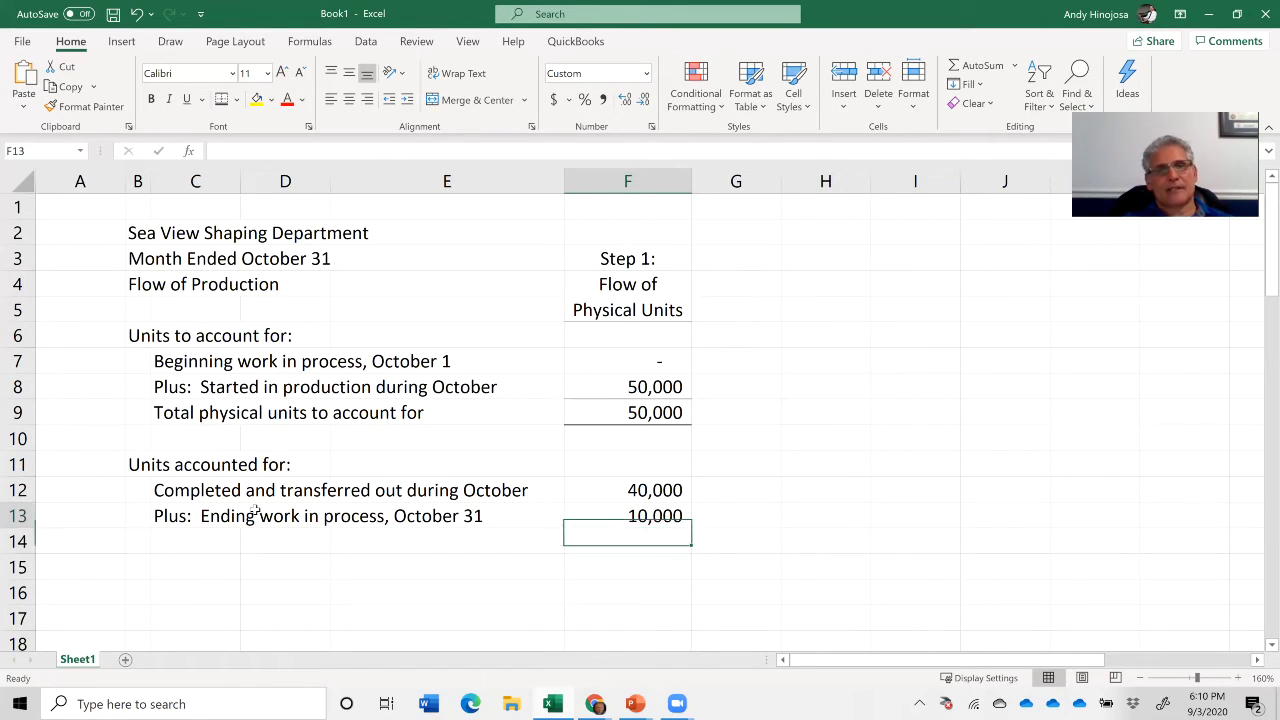
key(Up)
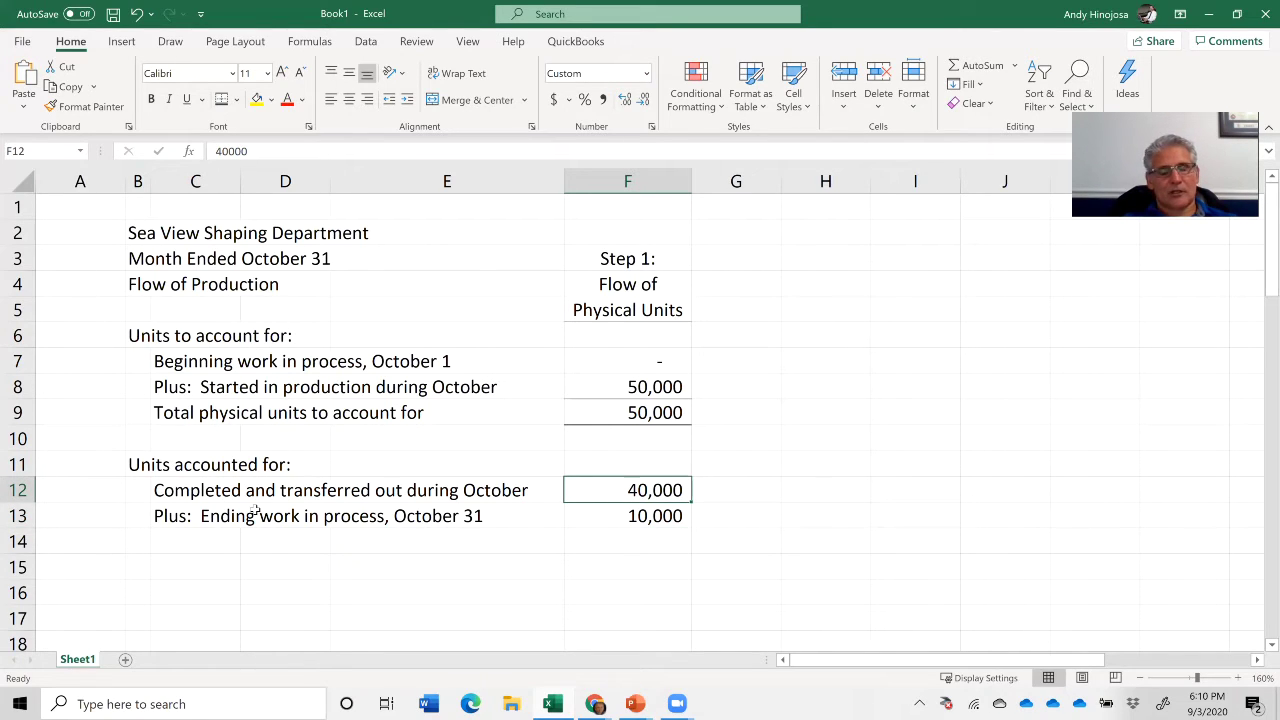
key(Up)
key(Up)
key(Up)
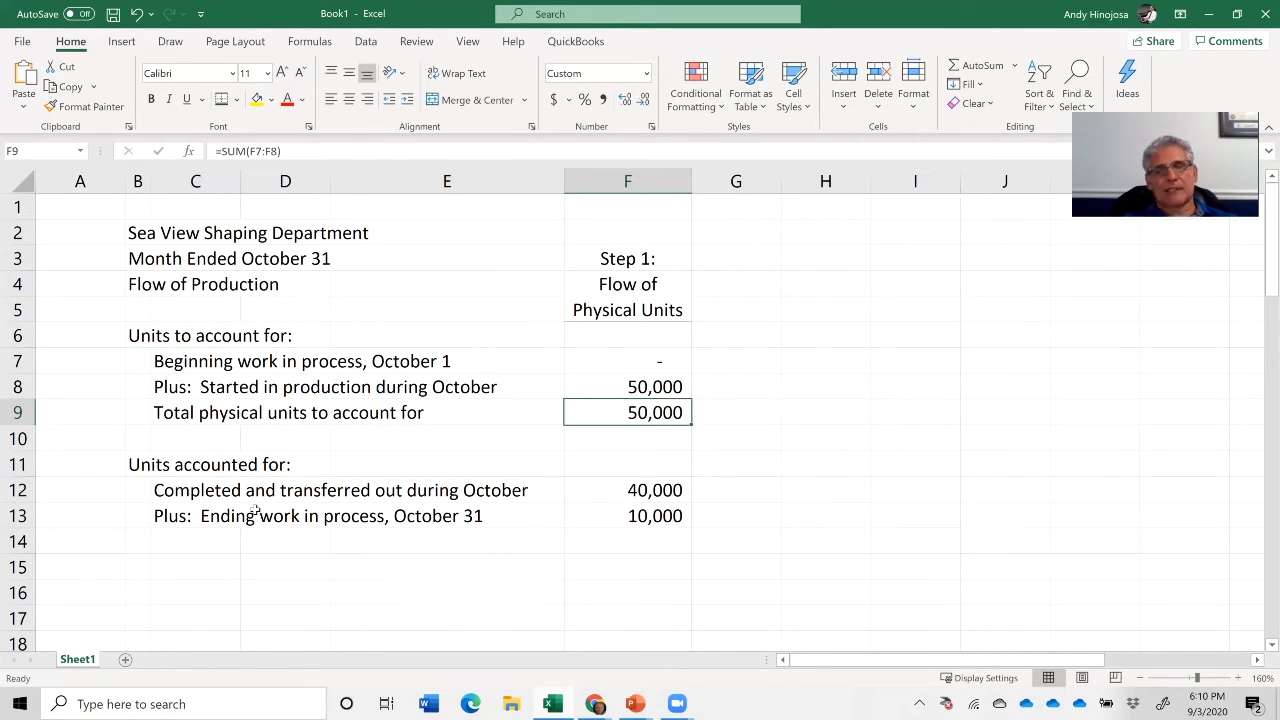
key(Down)
key(Down)
key(Down)
key(Down)
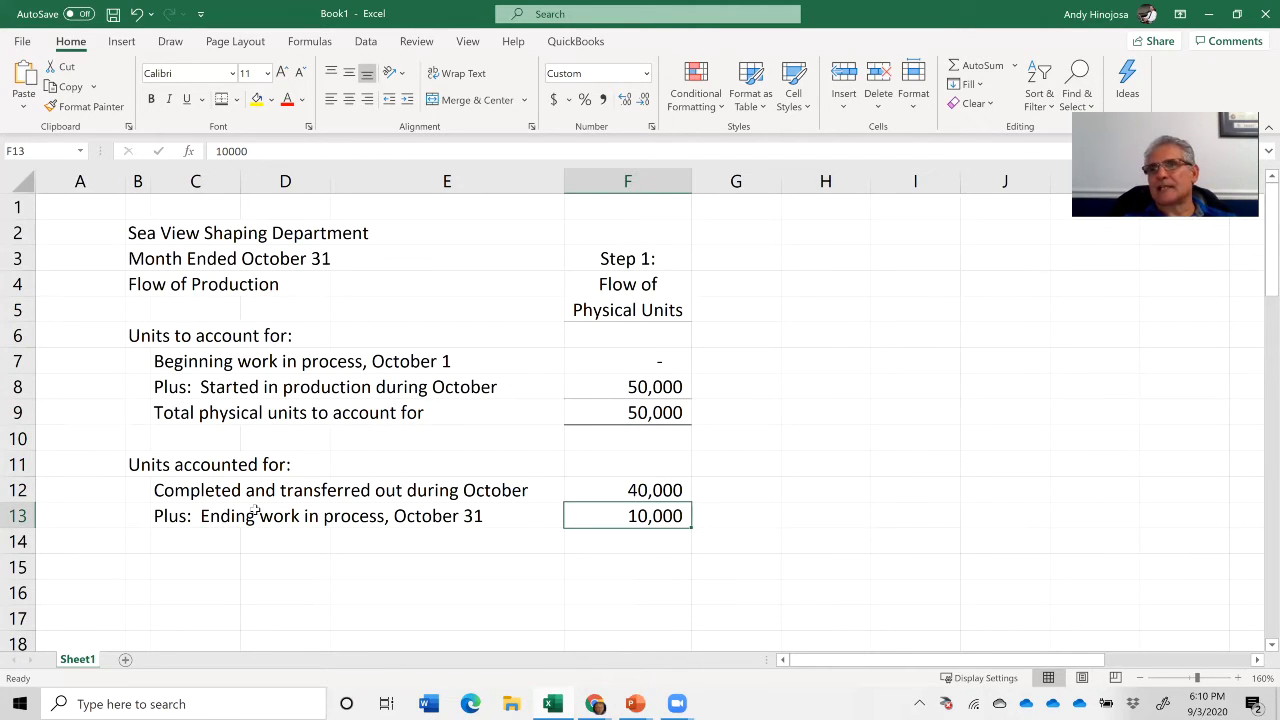
key(Down)
key(Down)
key(Left)
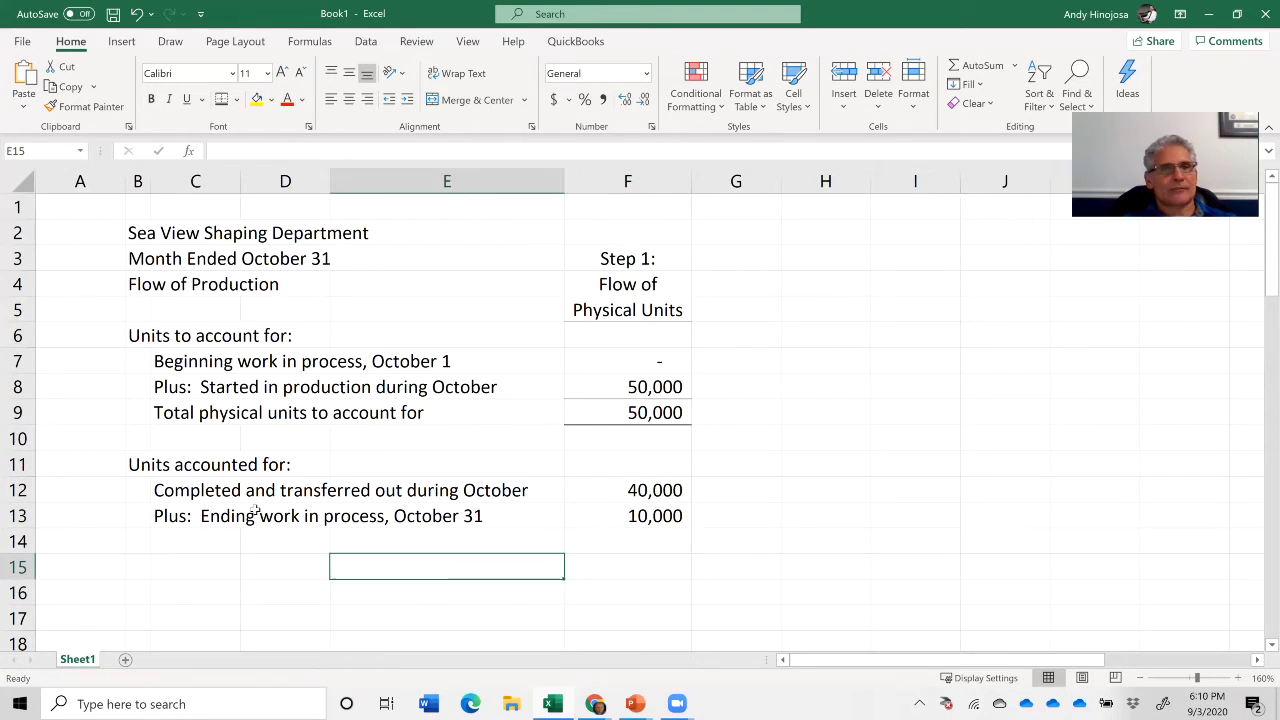
key(Up)
key(Left)
key(Left)
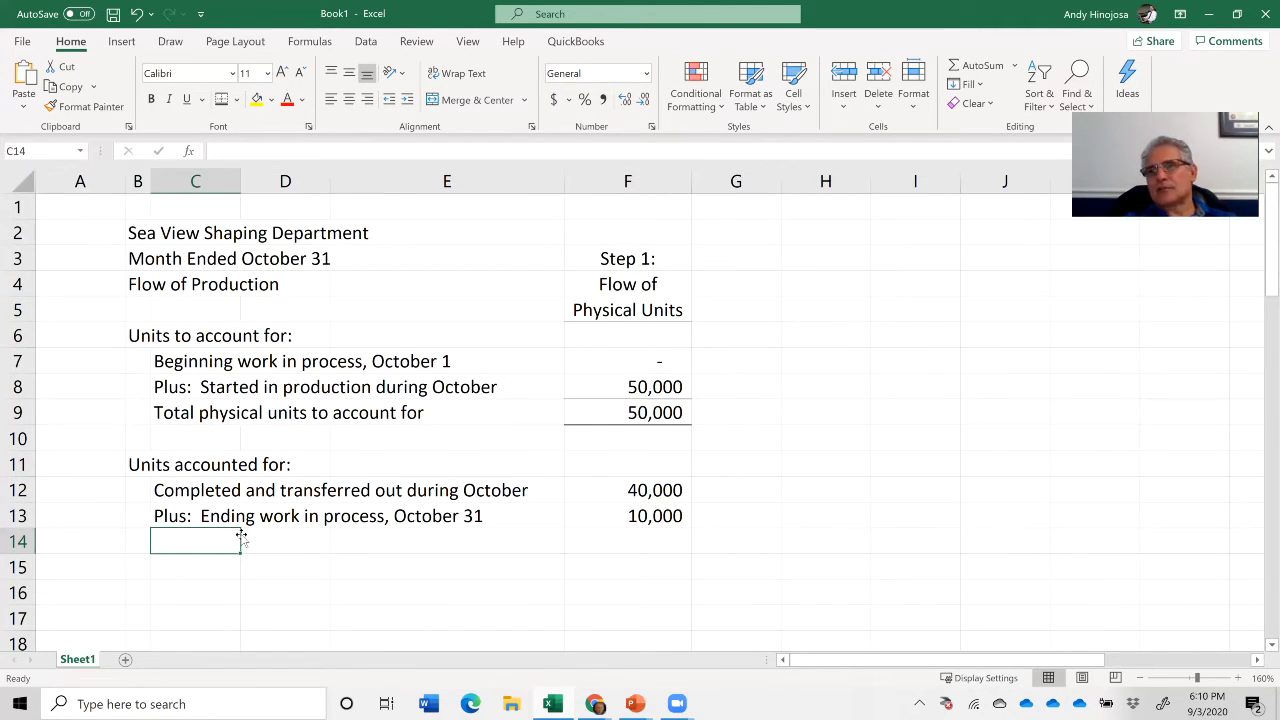
- Add 'Total physical units accounted for' in row 14 with =SUM(F12:F13) in F14
text(Total)
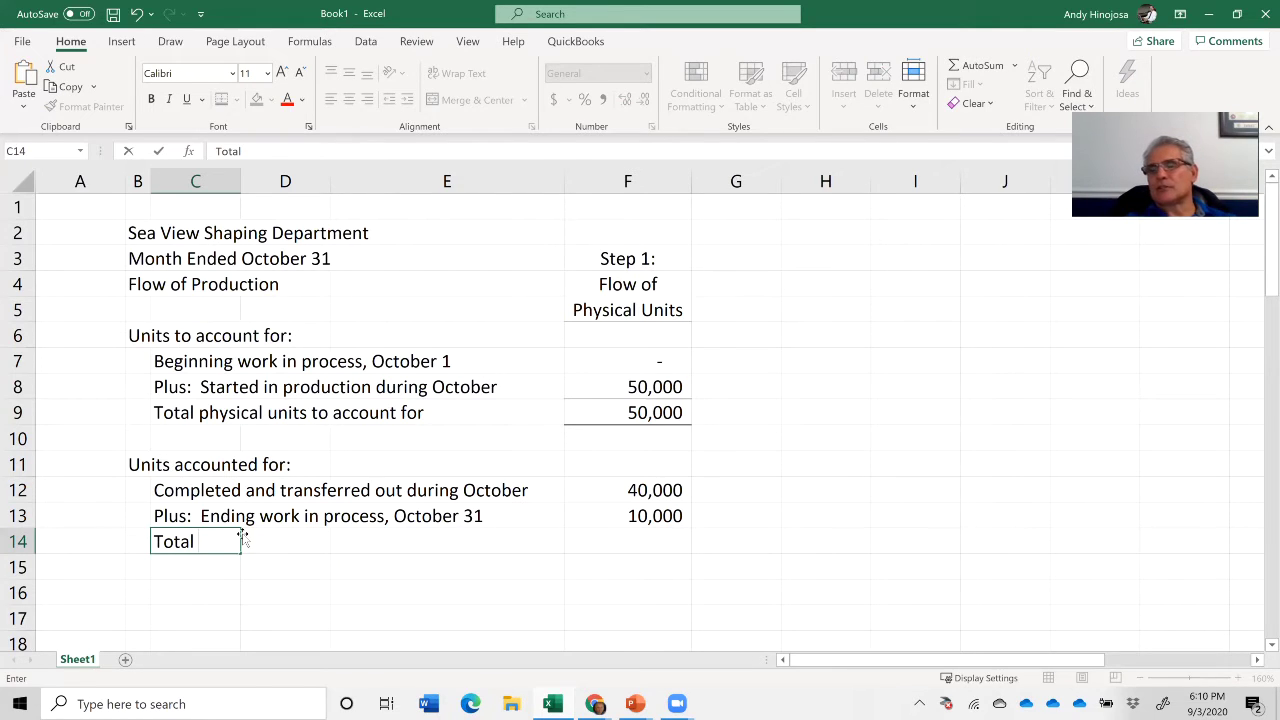
text( phy)
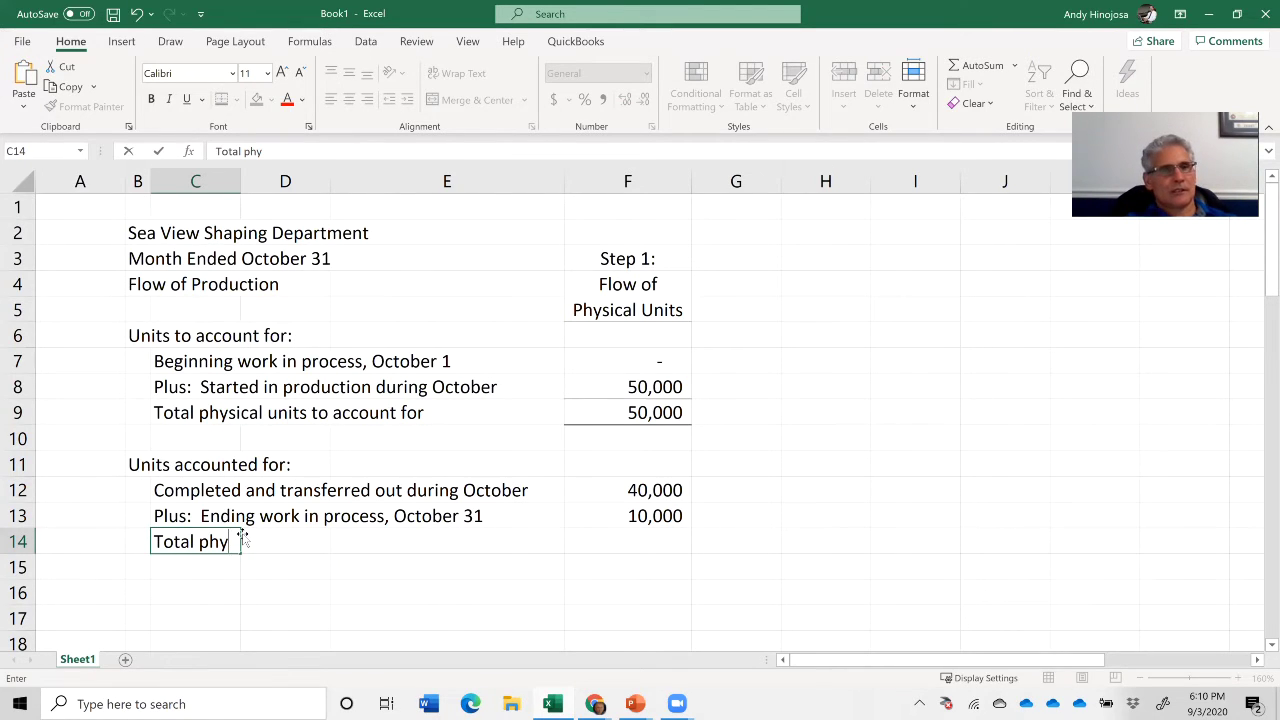
text(sical )
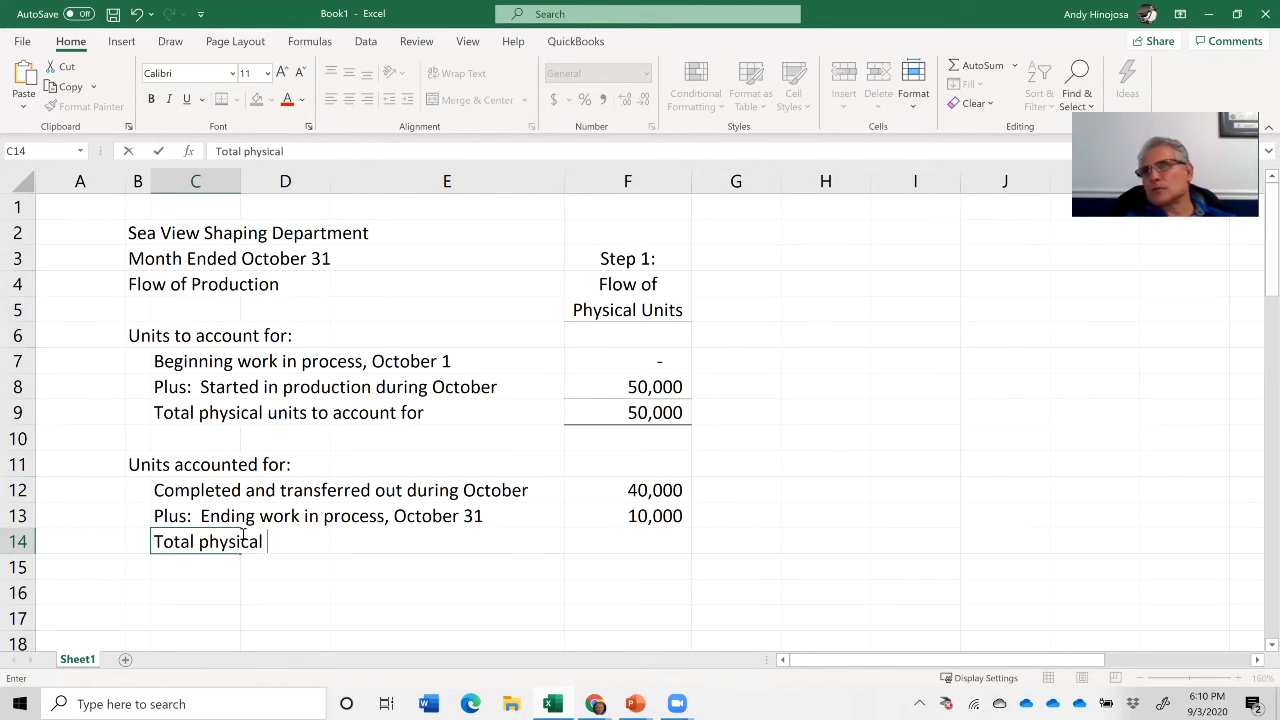
text(units account)
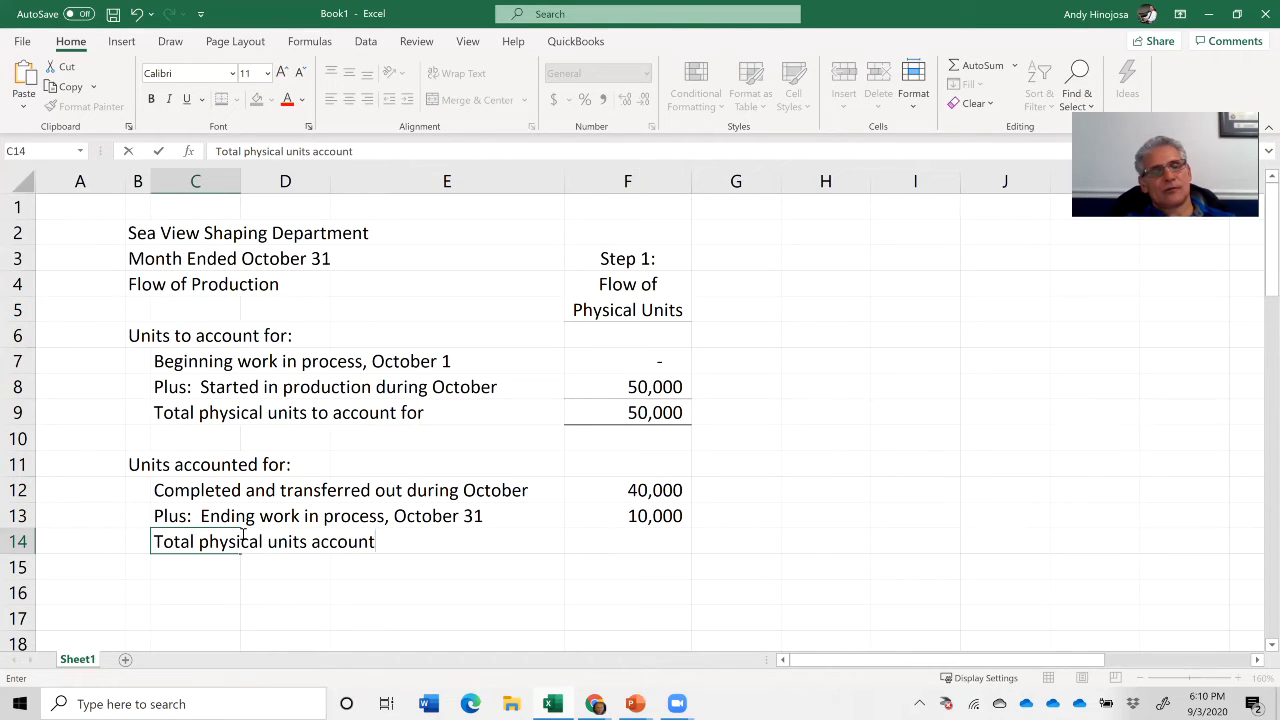
text(ed for)
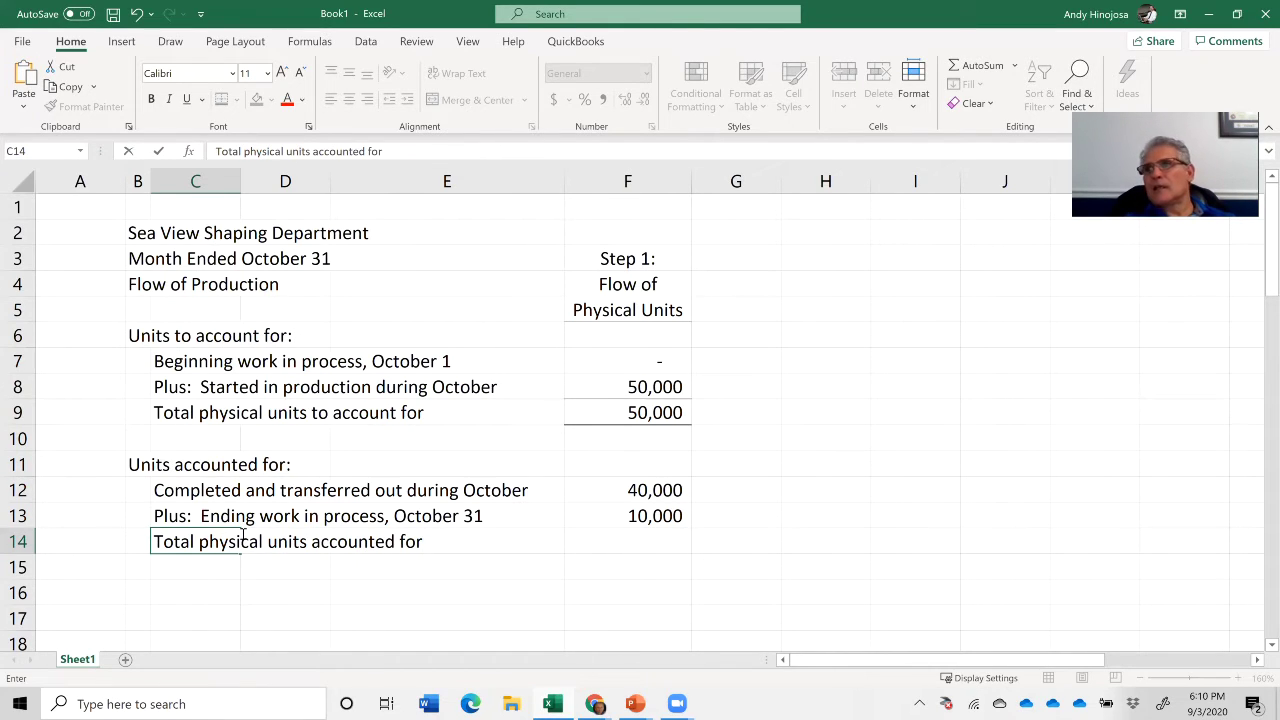
key(Return)
key(Up)
key(Right)
key(Right)
key(Right)
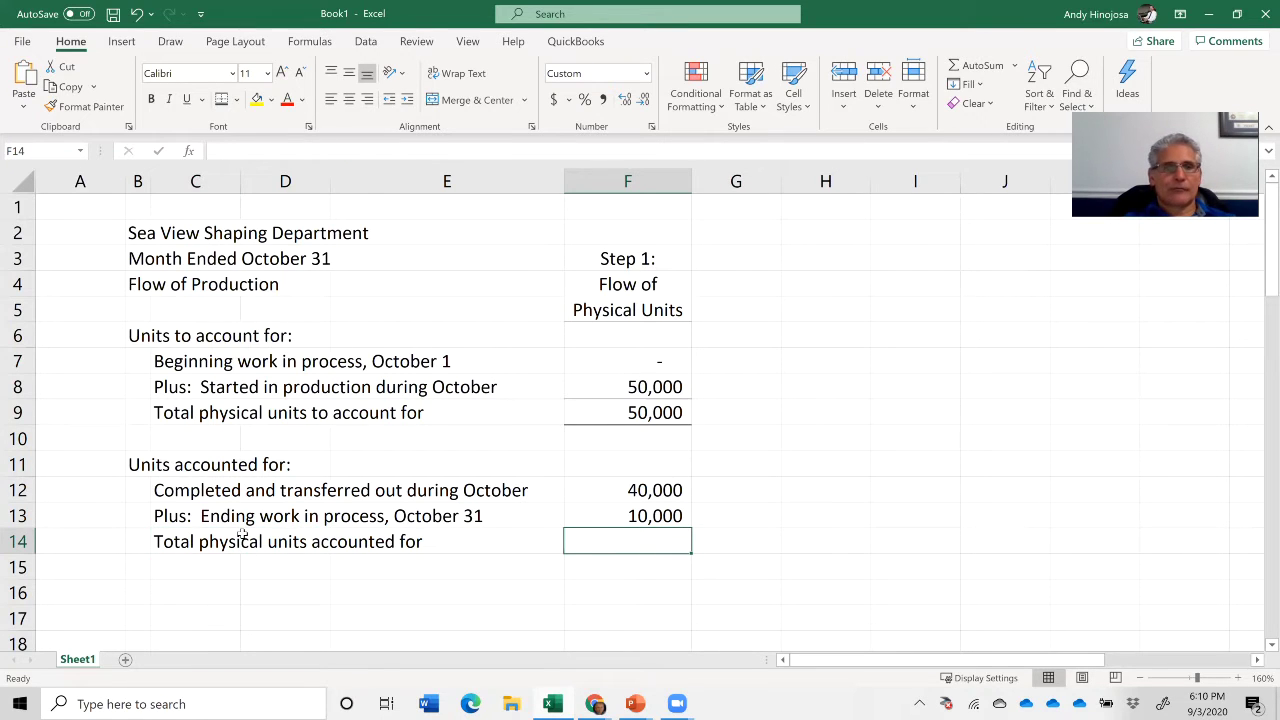
text(=sum()
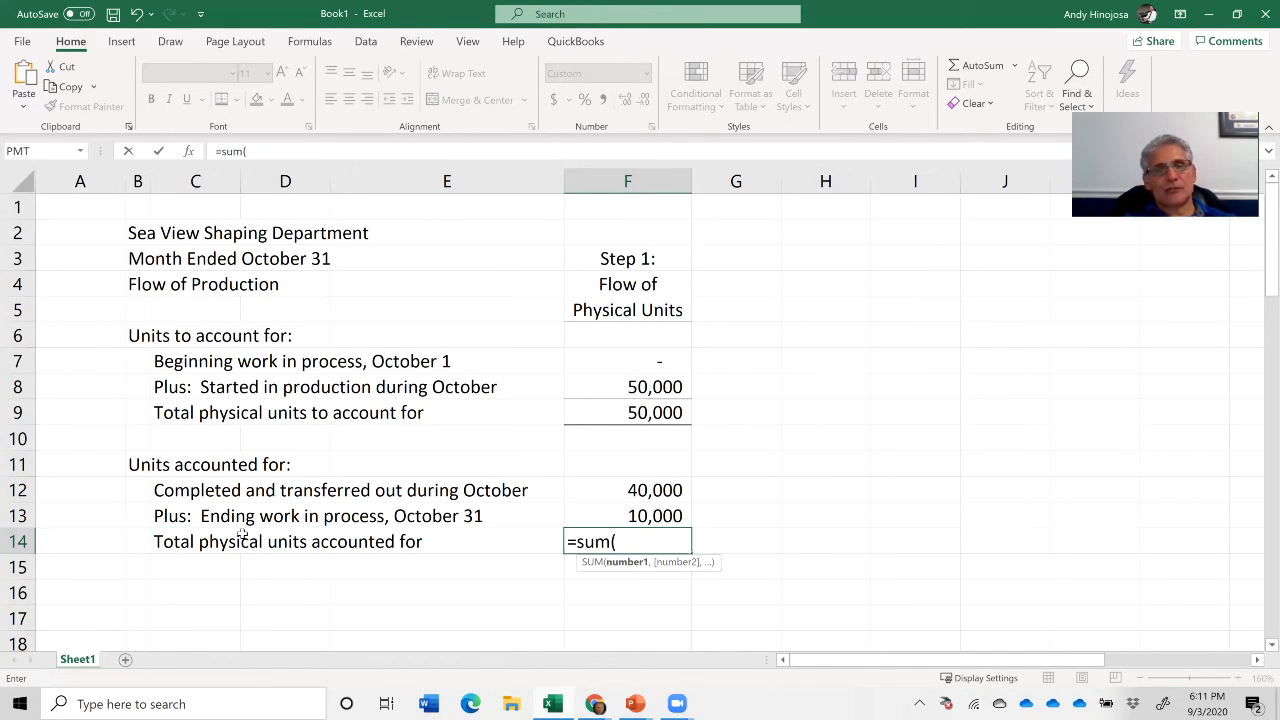
key(Up)
key(shift+Up)
key(Return)
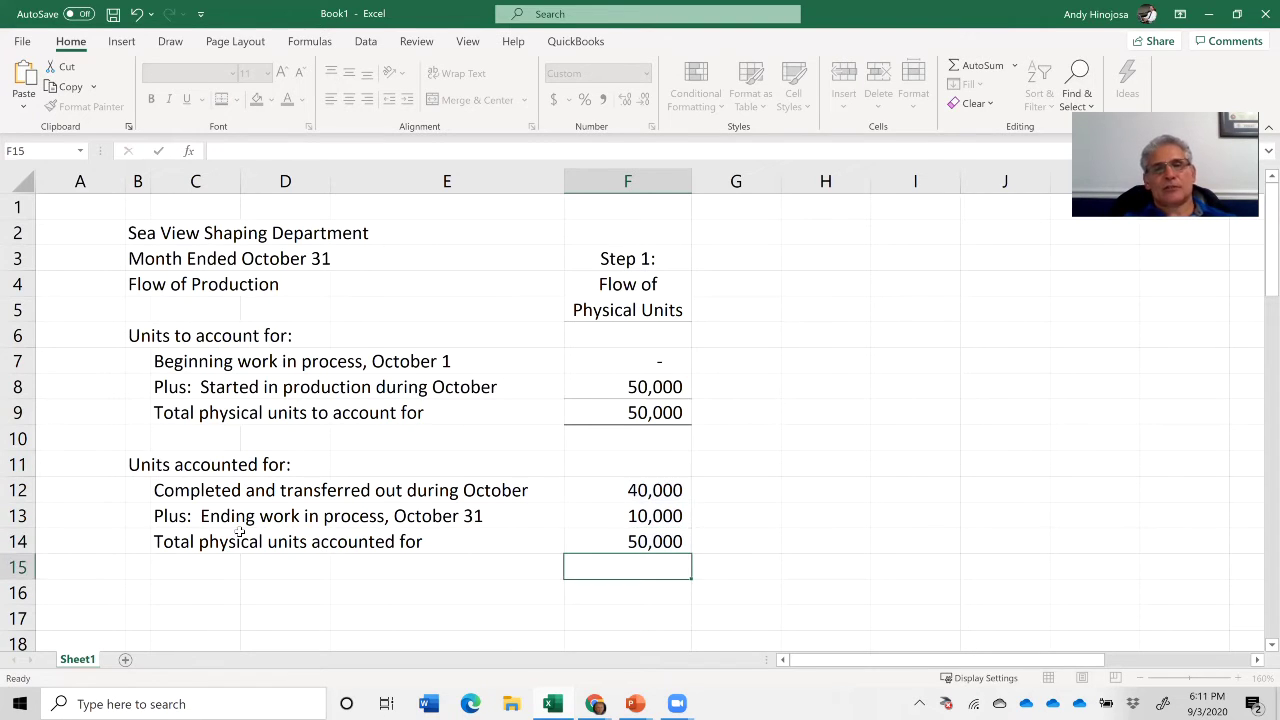
- Compare the two 50,000 totals, then switch to the process-costing steps slide
key(Up)
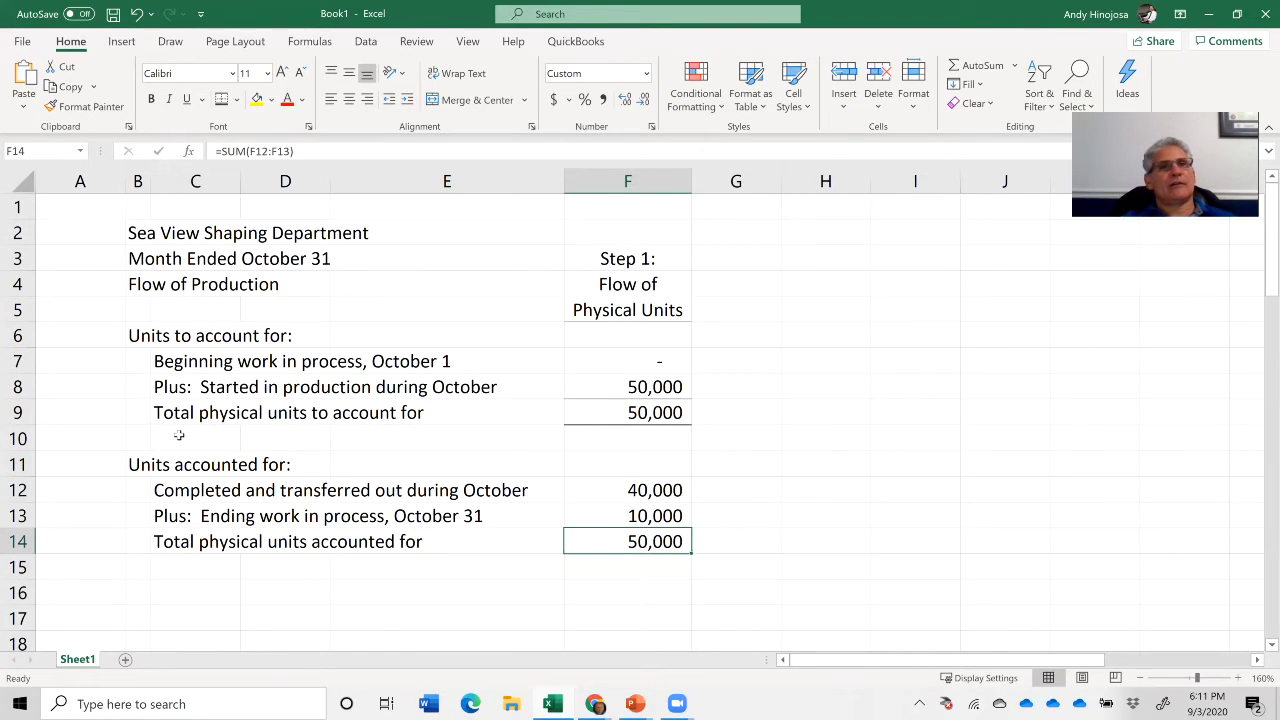
click(676, 421)
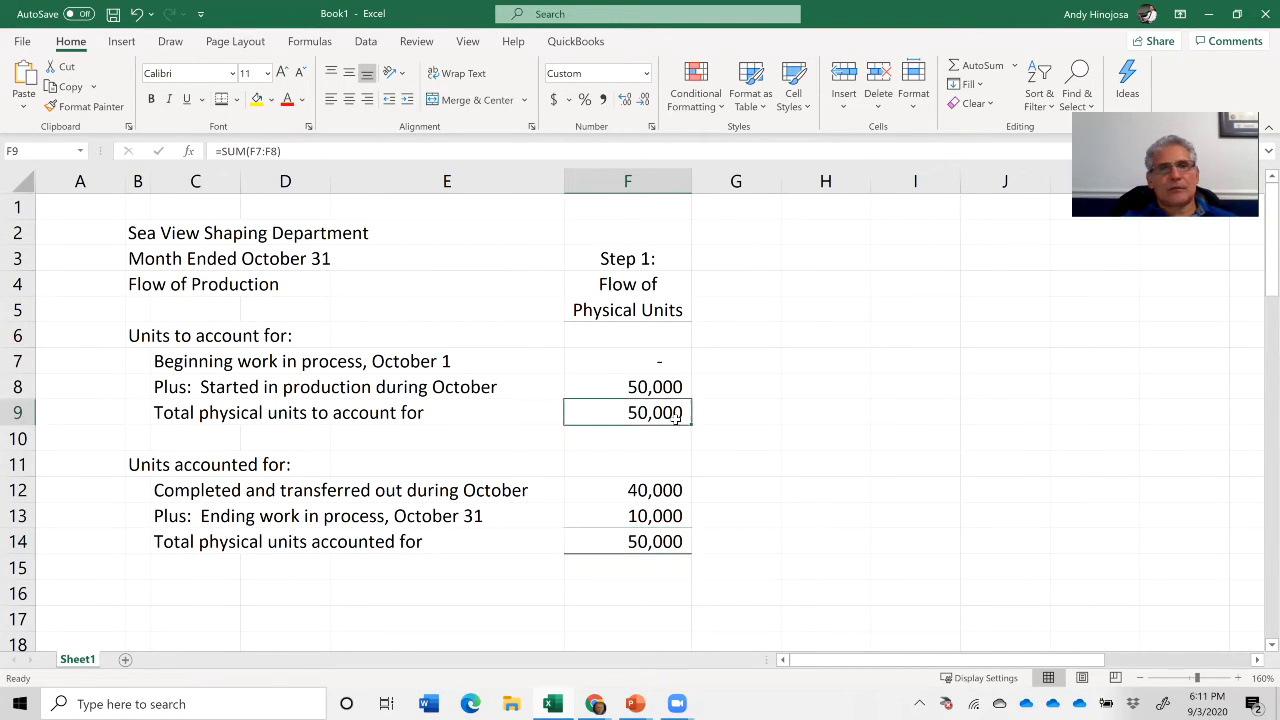
click(648, 540)
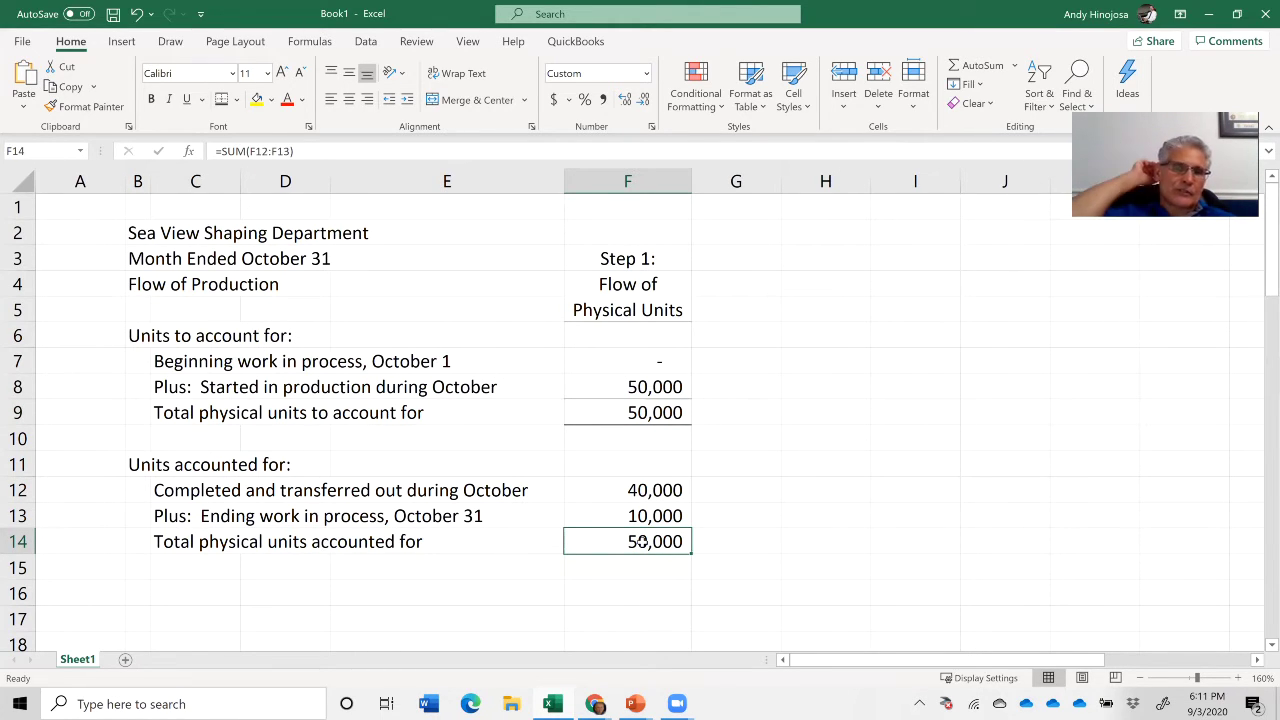
click(657, 391)
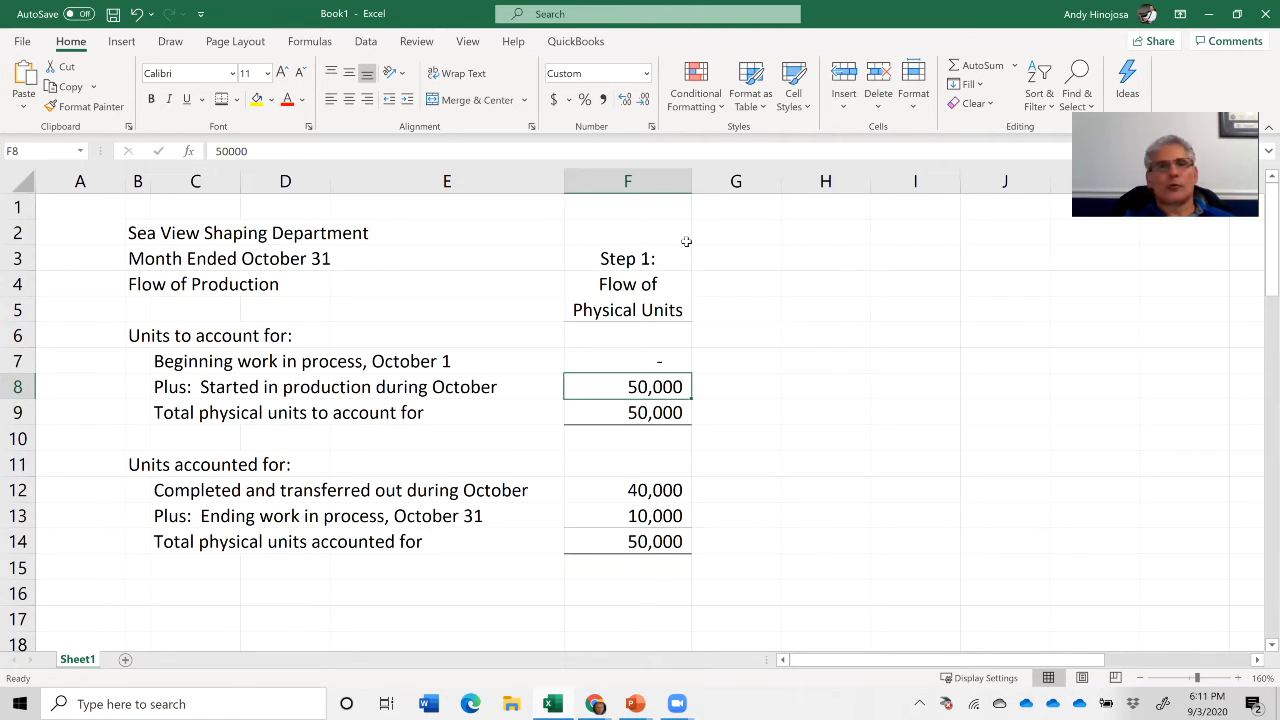
key(alt+Tab)
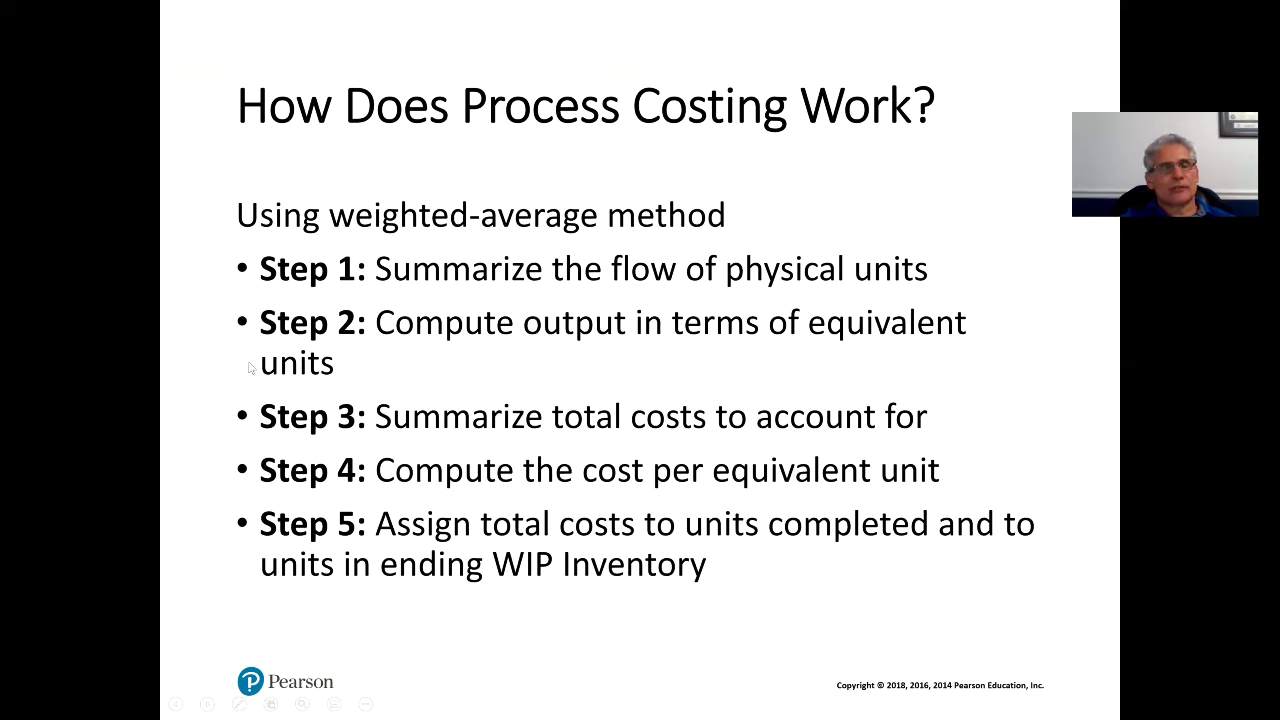
- Return to the Sea View worksheet and review the unit figures in columns H and F
key(alt+Tab)
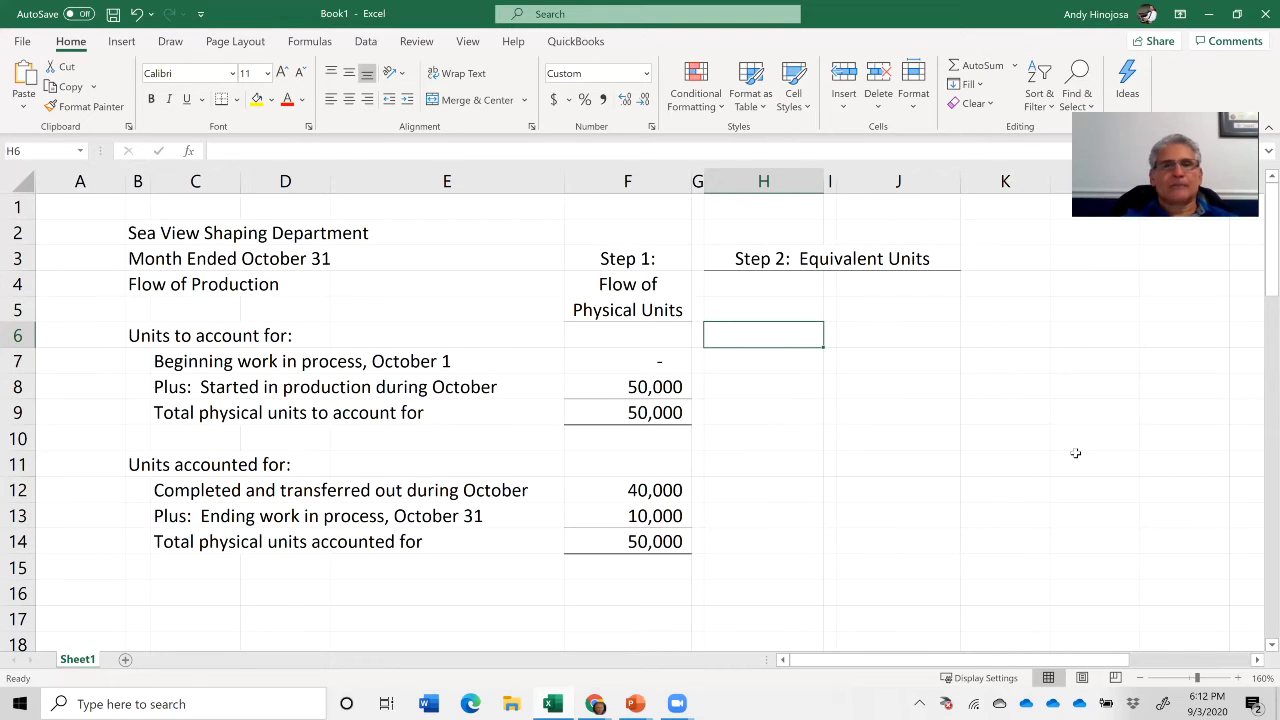
key(Down)
key(Down)
key(Down)
key(Down)
key(Down)
key(Down)
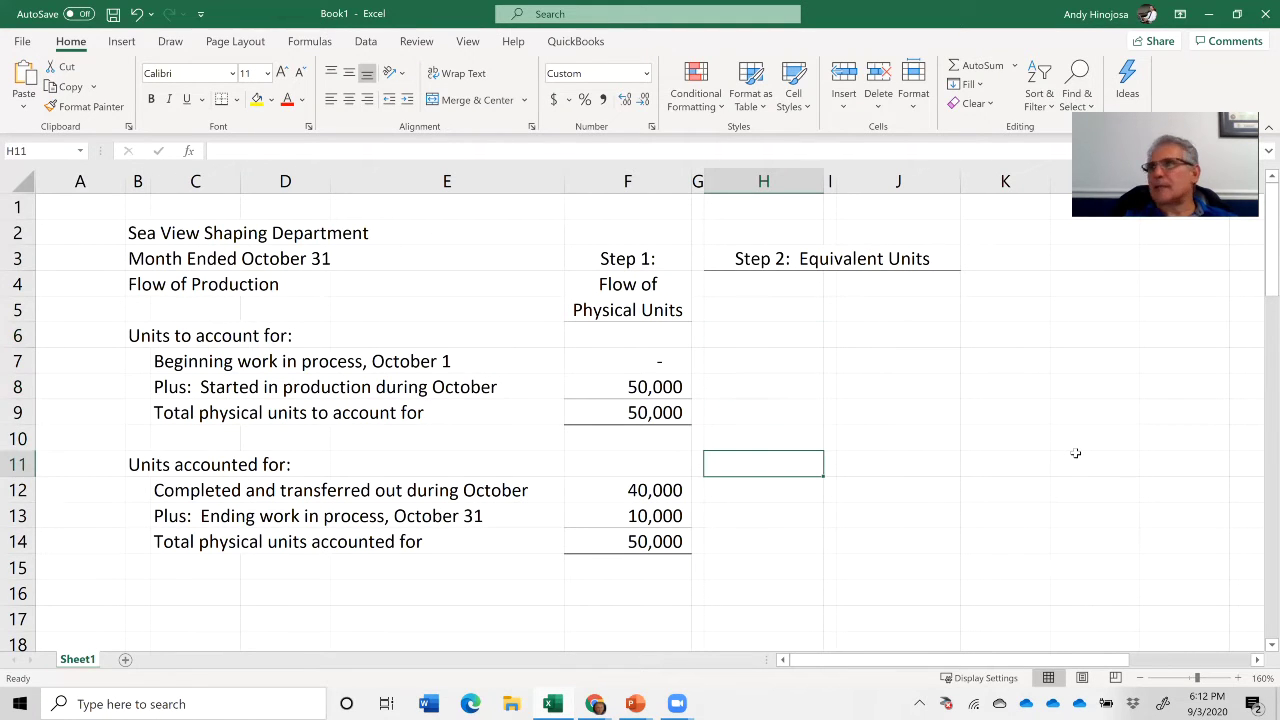
key(Down)
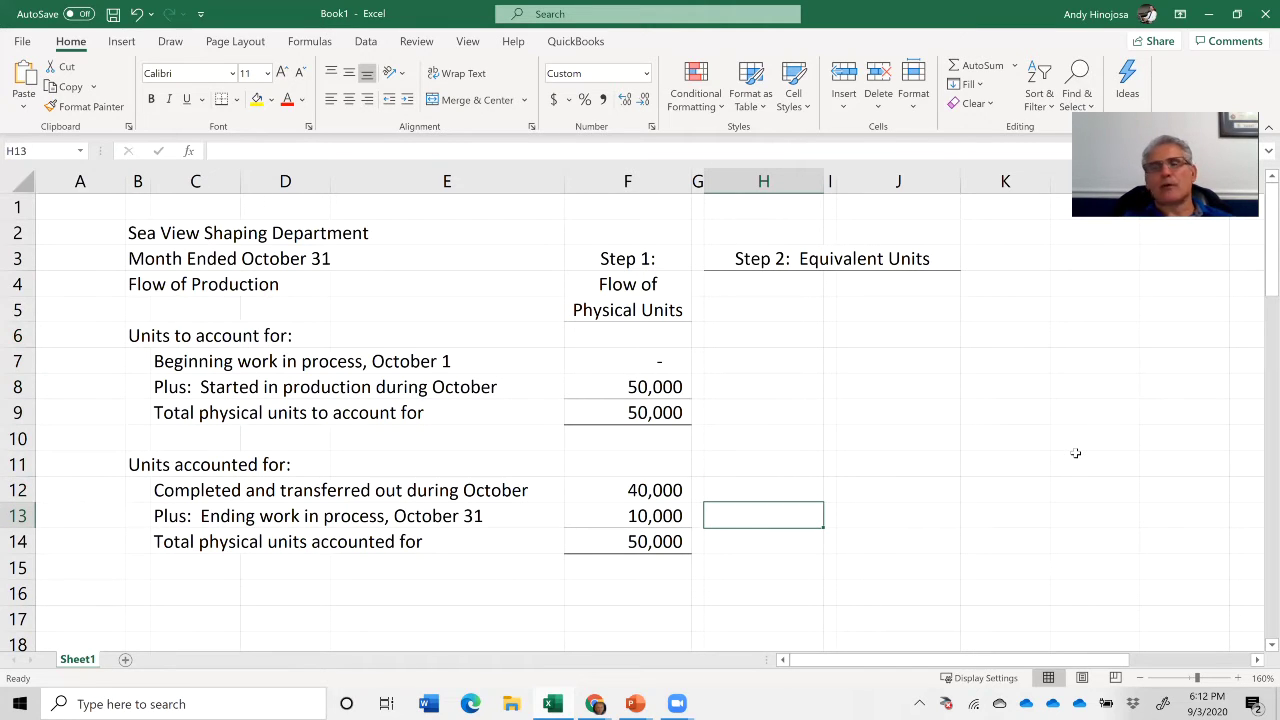
key(Up)
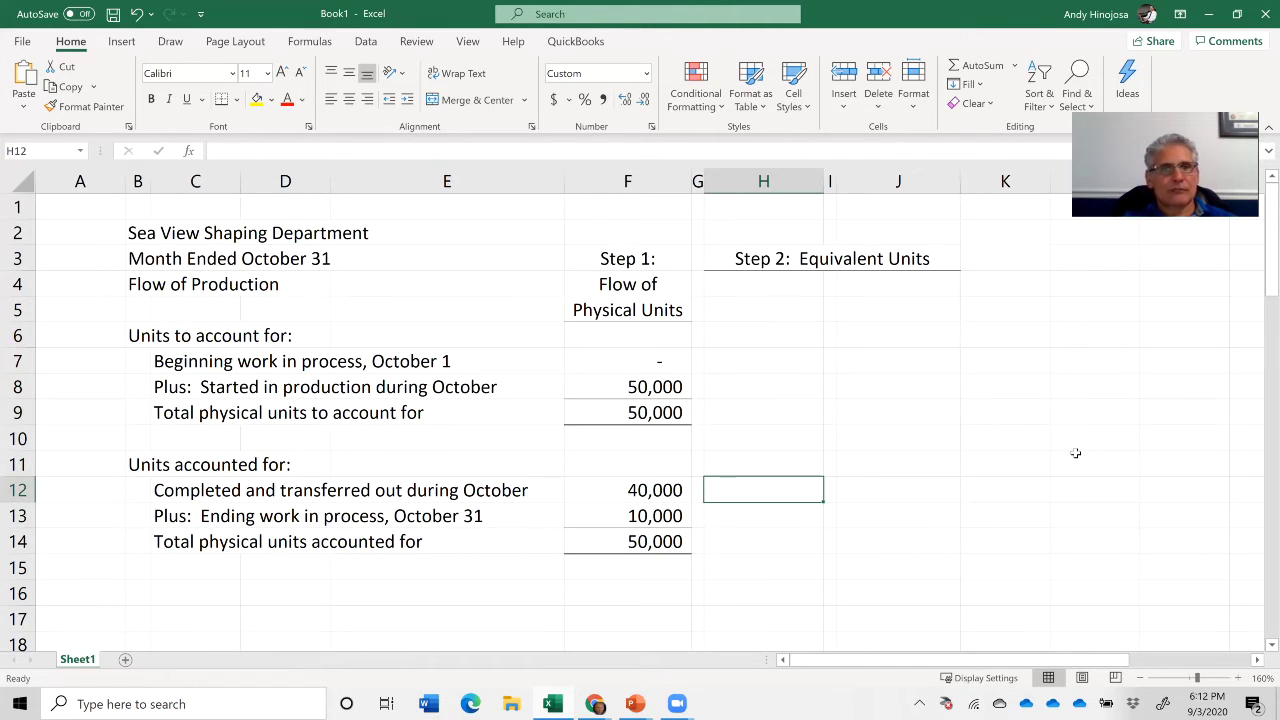
key(Left)
key(Up)
key(Up)
key(Up)
key(Left)
key(Up)
key(Up)
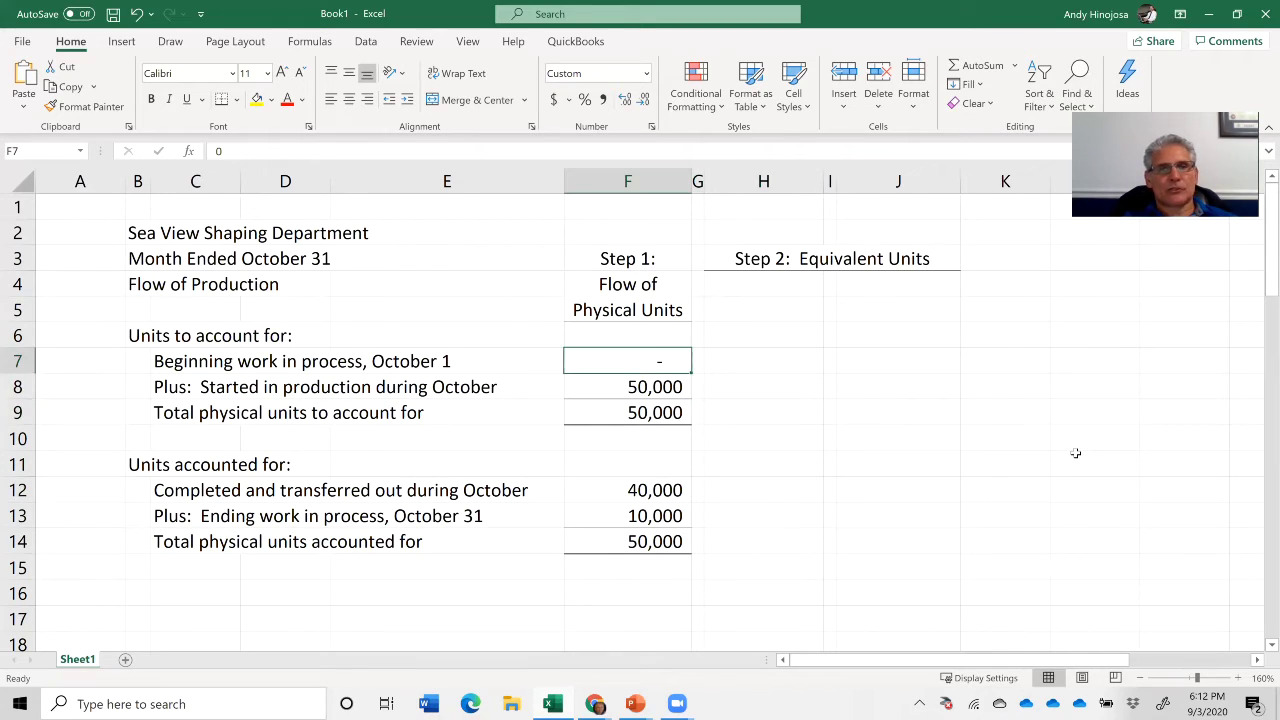
key(Down)
key(Down)
key(Down)
key(Down)
key(Down)
key(Down)
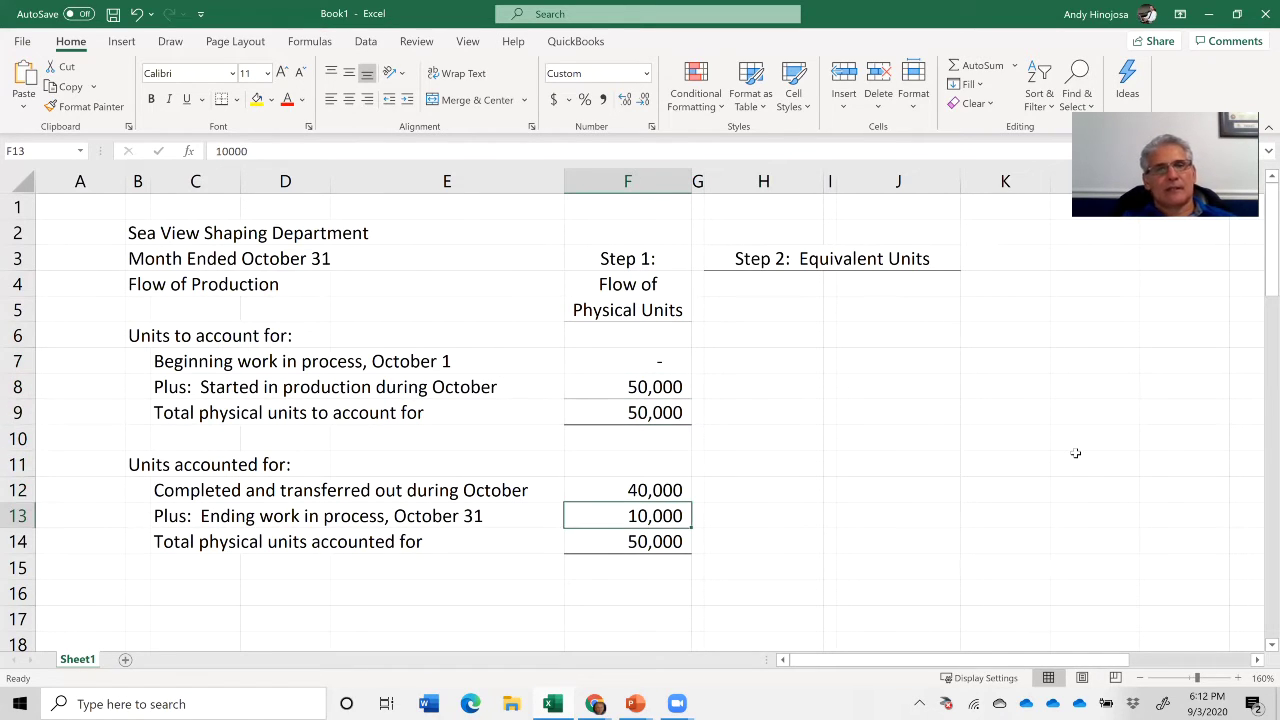
key(Down)
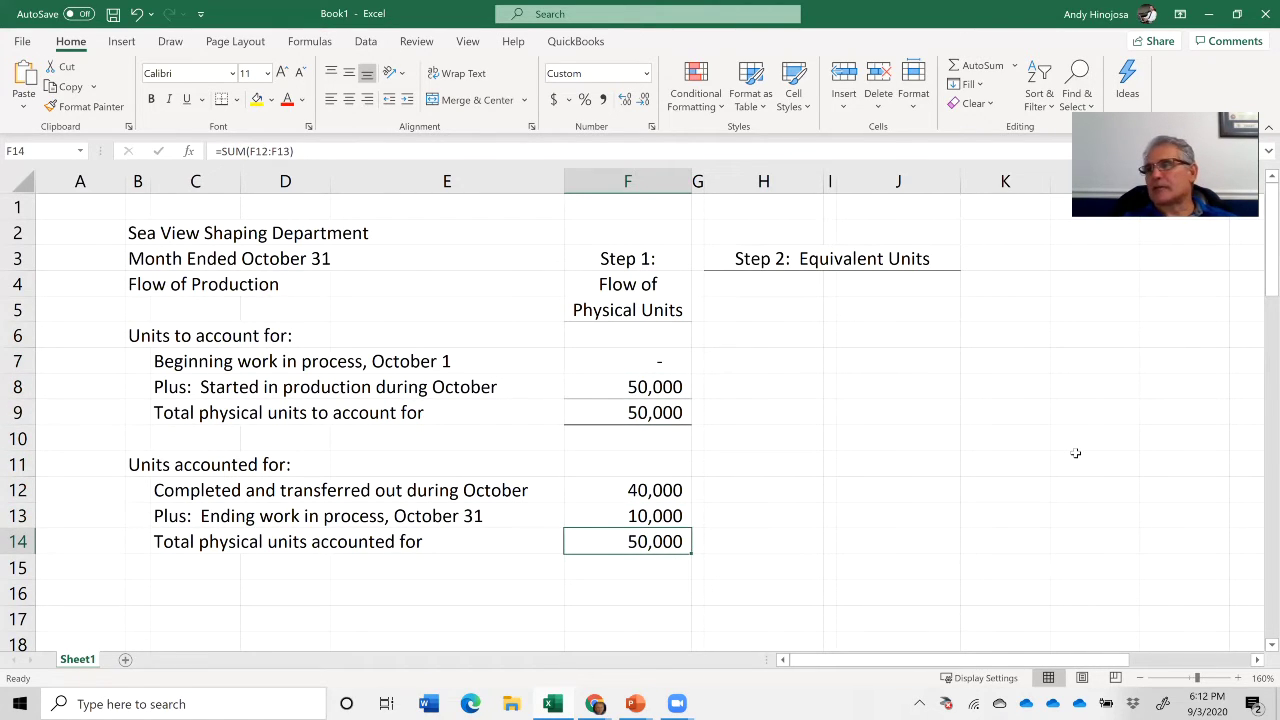
key(Up)
- Enter the two-line heading 'Direct Materials' in H4:H5
key(Up)
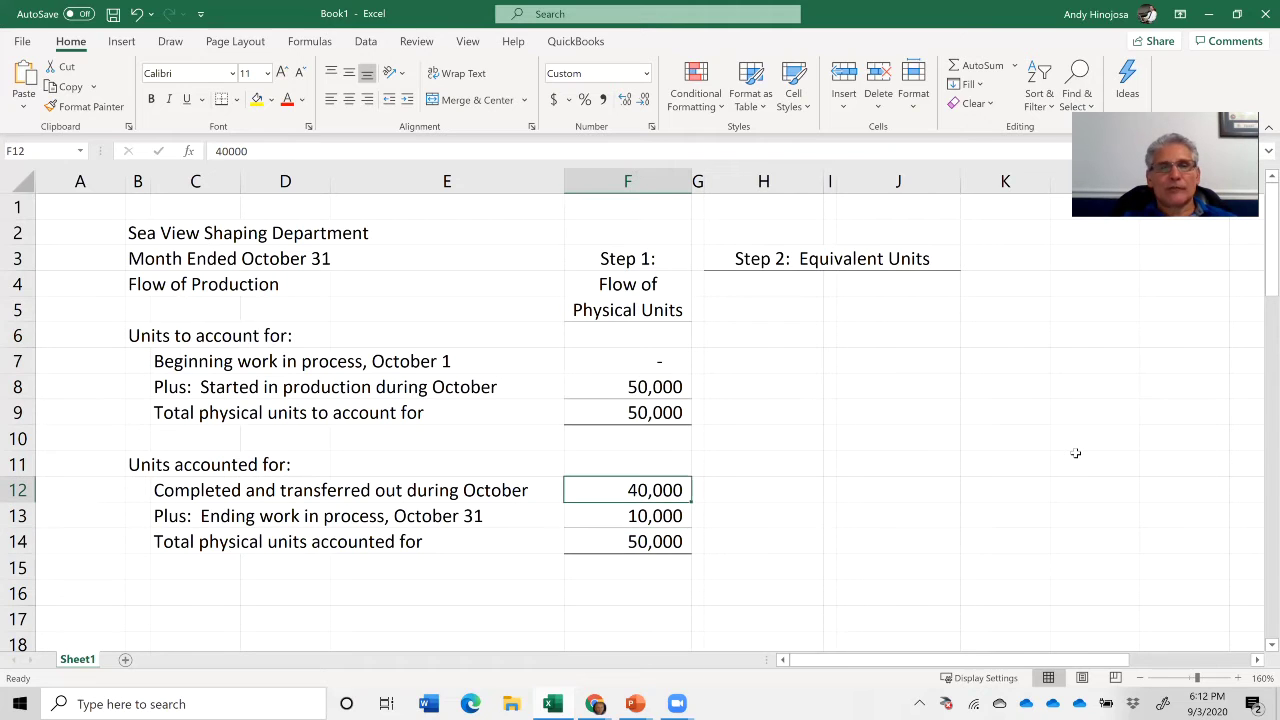
key(Right)
key(Right)
key(Up)
key(Up)
key(Up)
key(Up)
key(Up)
key(Up)
key(Up)
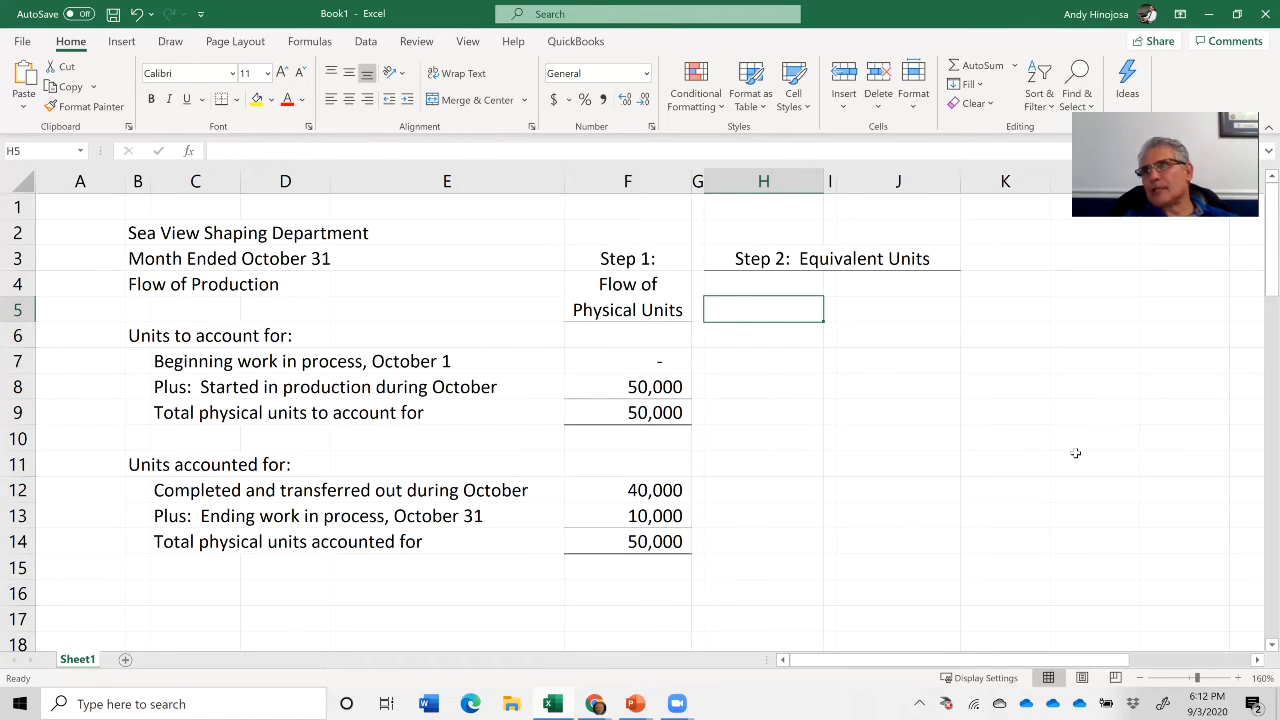
key(Up)
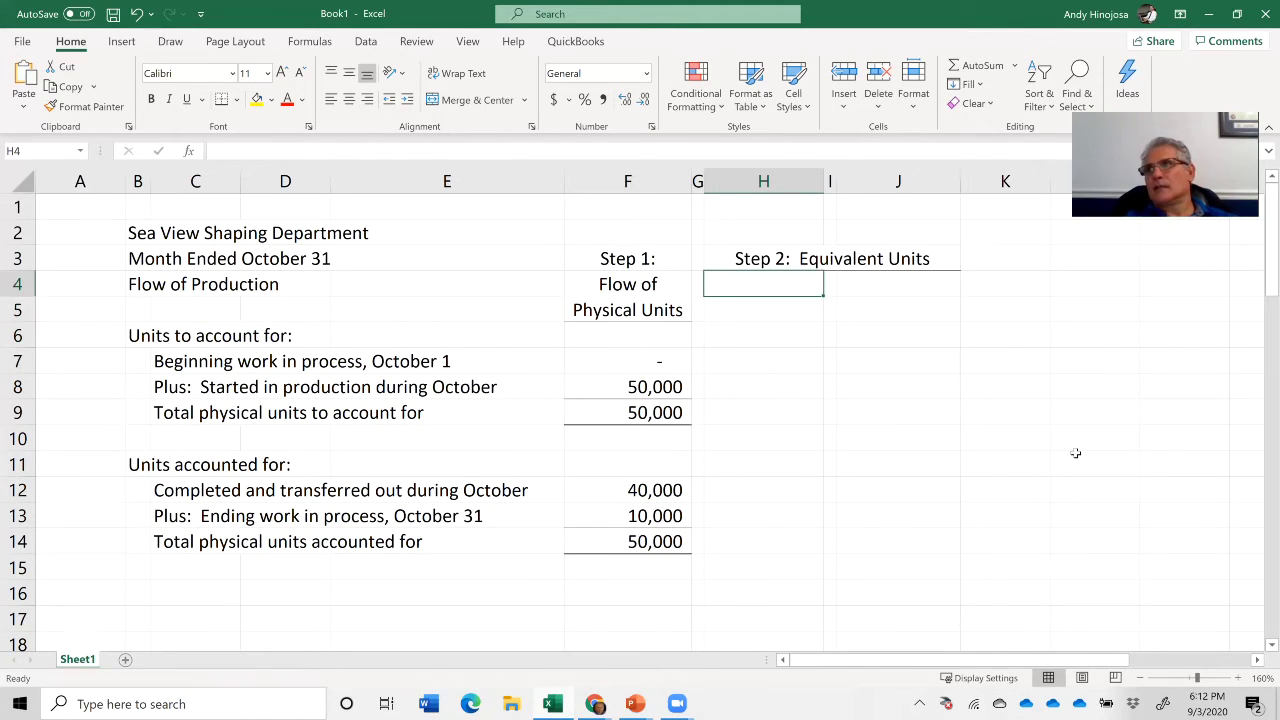
text(Direct)
key(Return)
text(M)
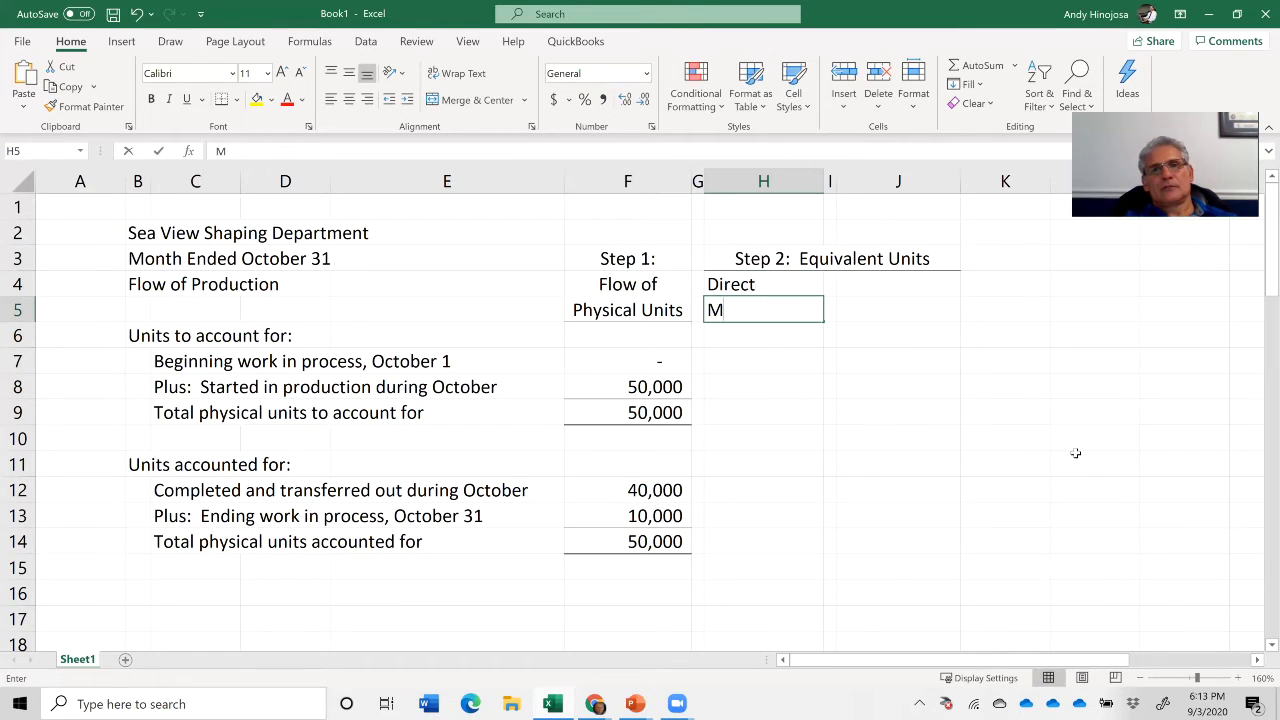
text(aterials)
key(Return)
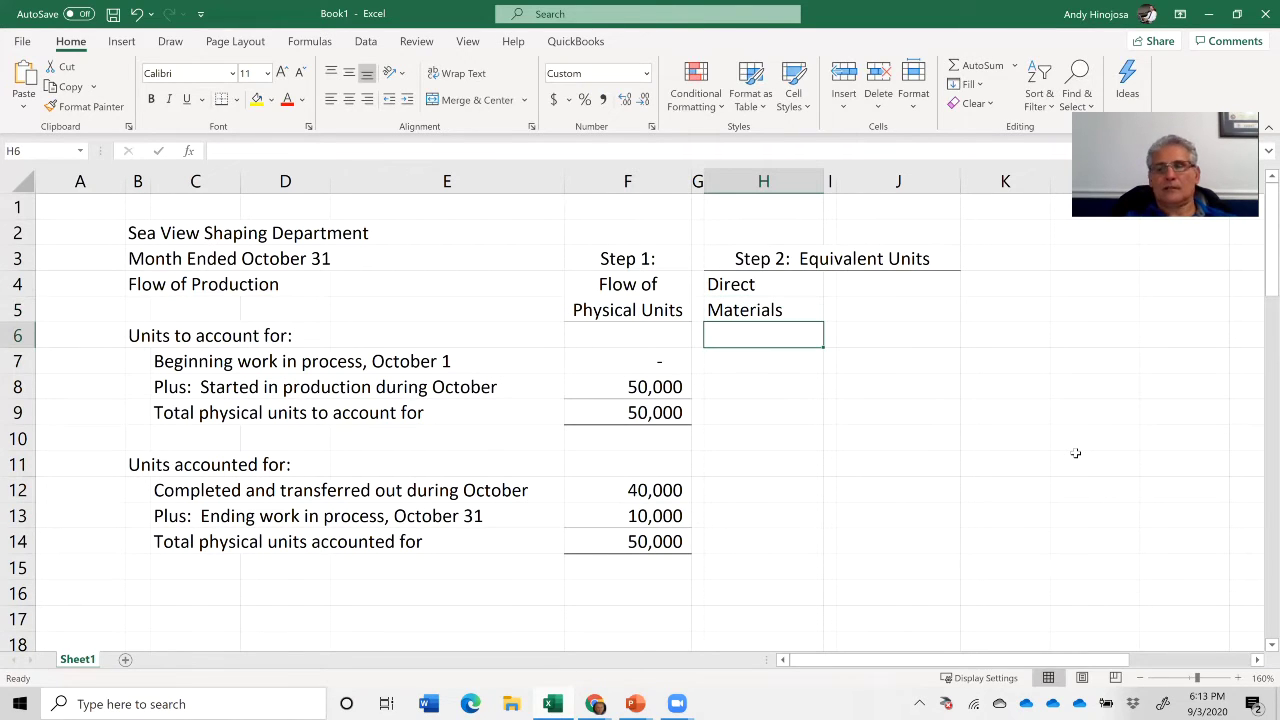
- Enter the two-line heading 'Conversion Costs' in J4:J5
key(Up)
key(Up)
key(Right)
key(Right)
text(Conver)
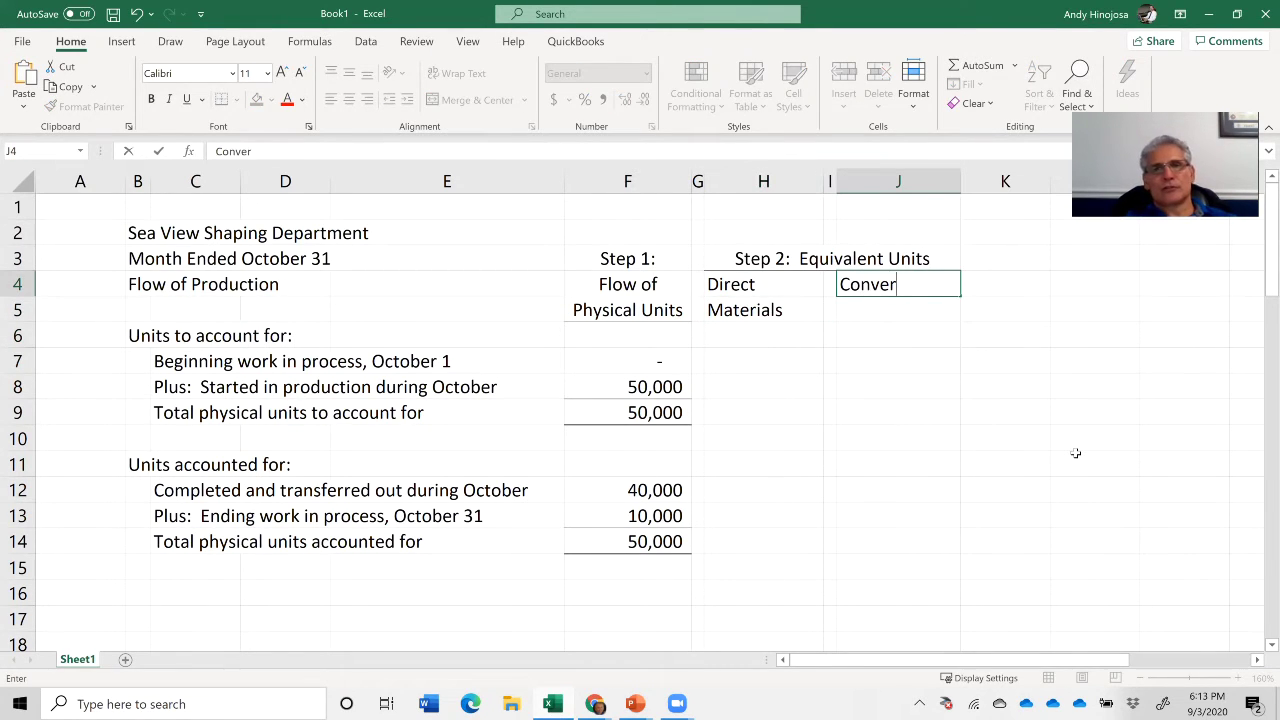
text(sion)
key(Return)
text(Costs)
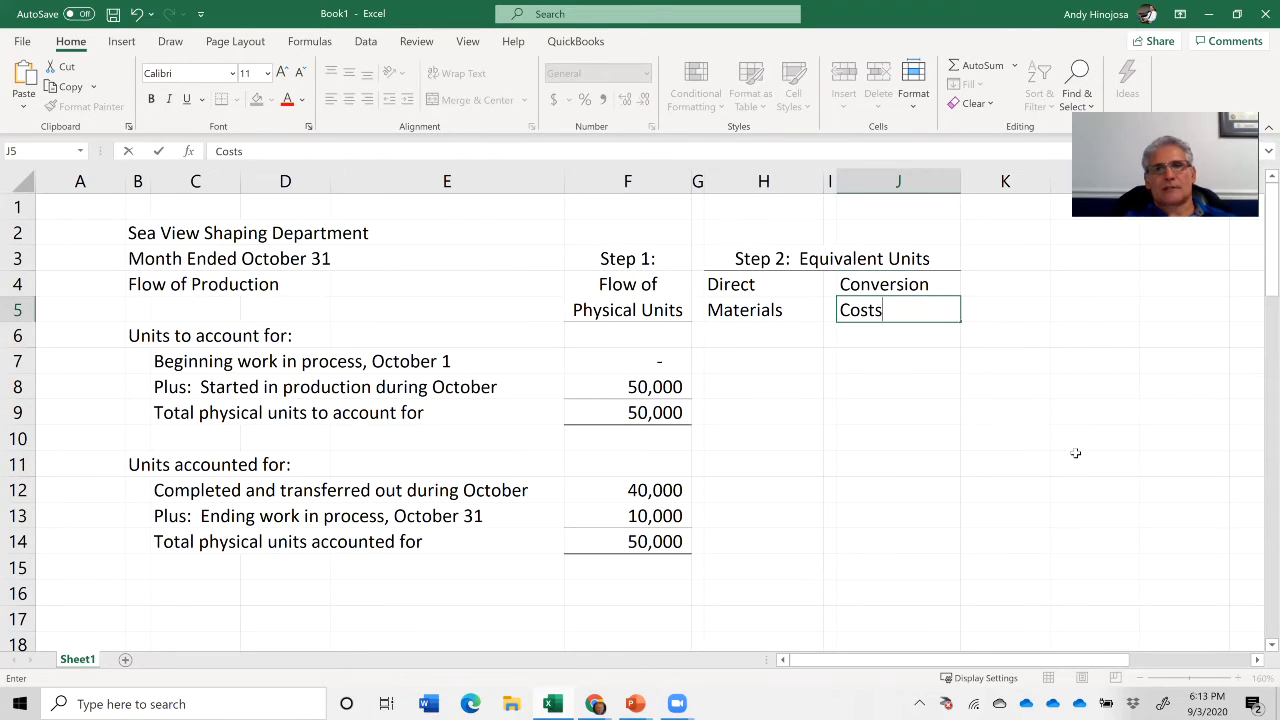
key(Return)
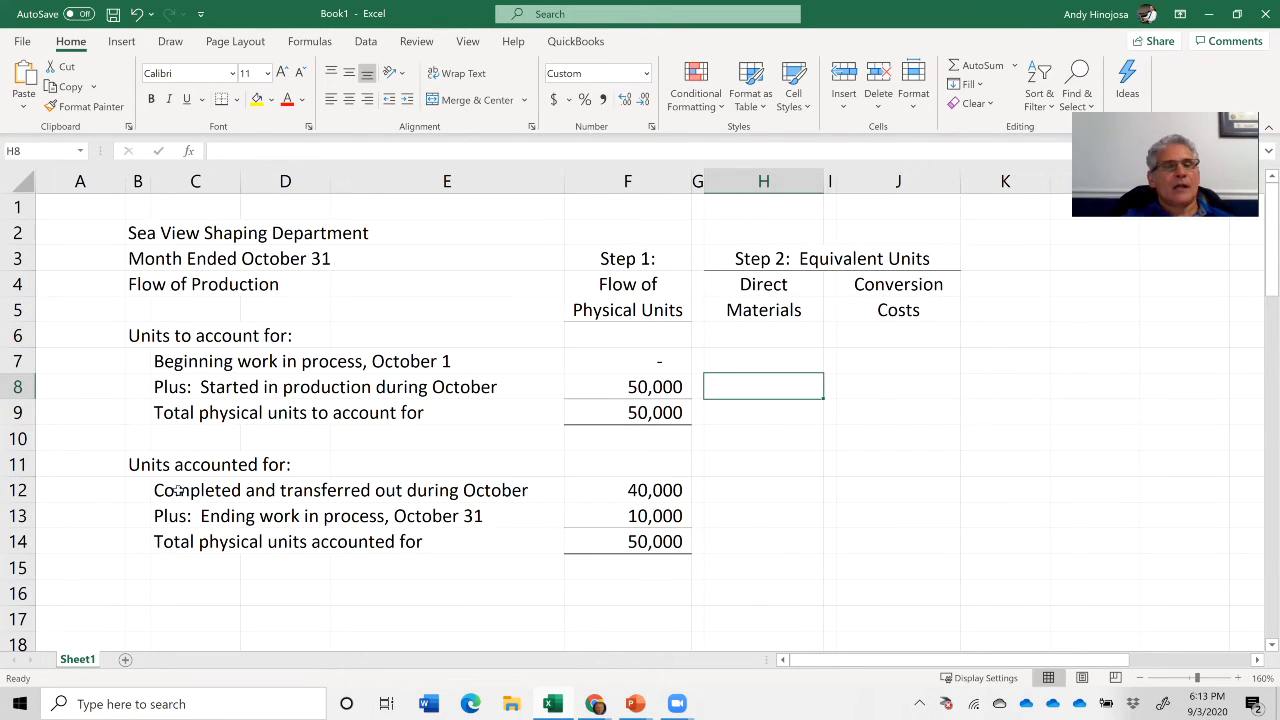
- Enter 40,000 direct materials equivalent units for completed units in H12
click(200, 491)
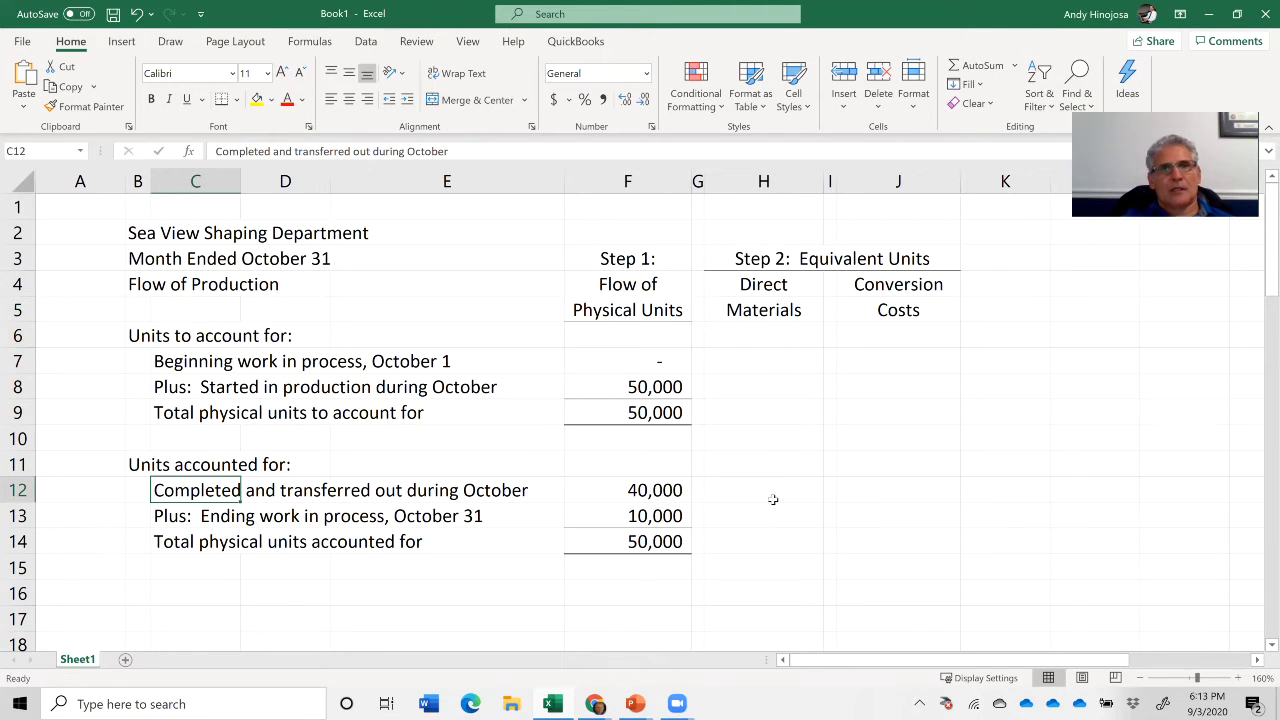
click(656, 491)
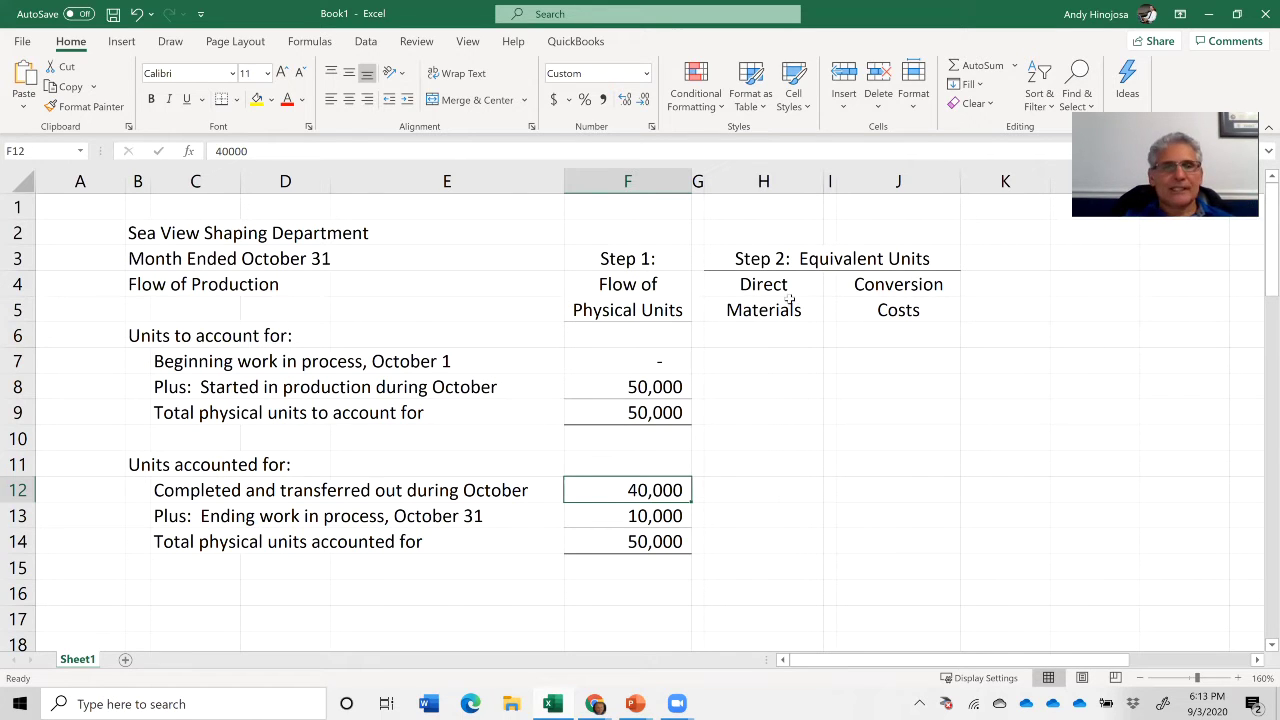
click(762, 484)
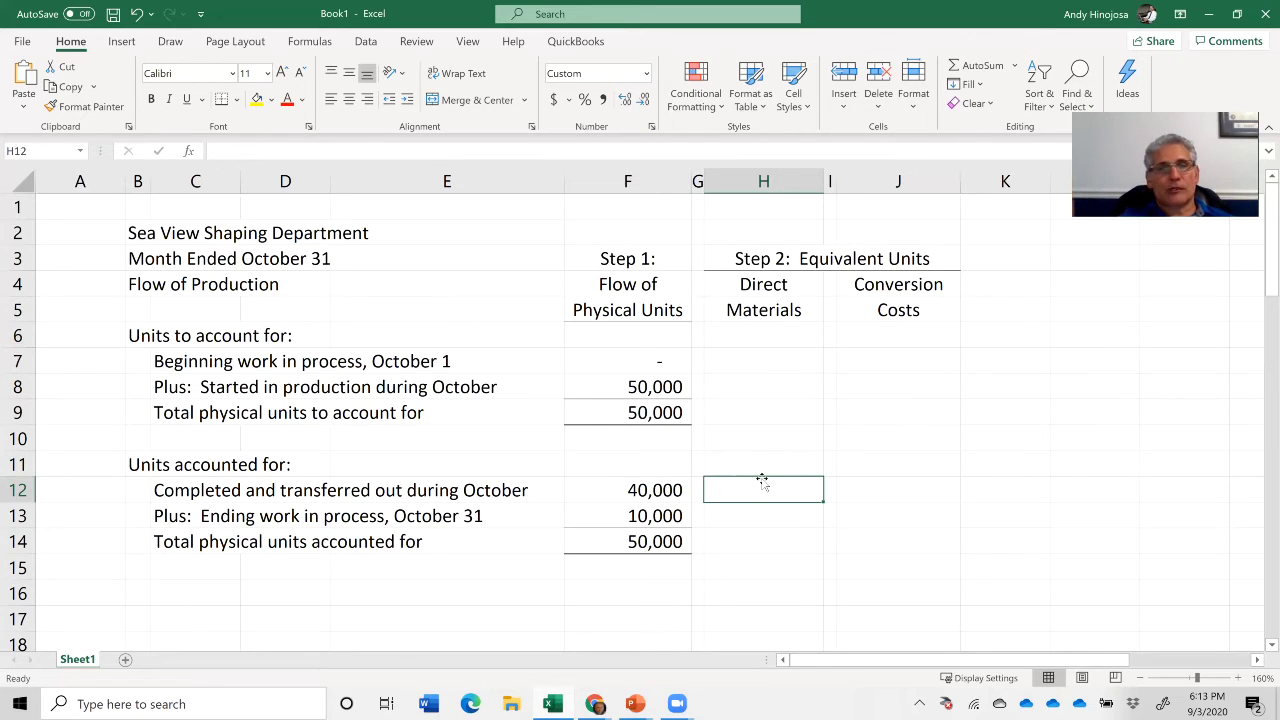
text(40000)
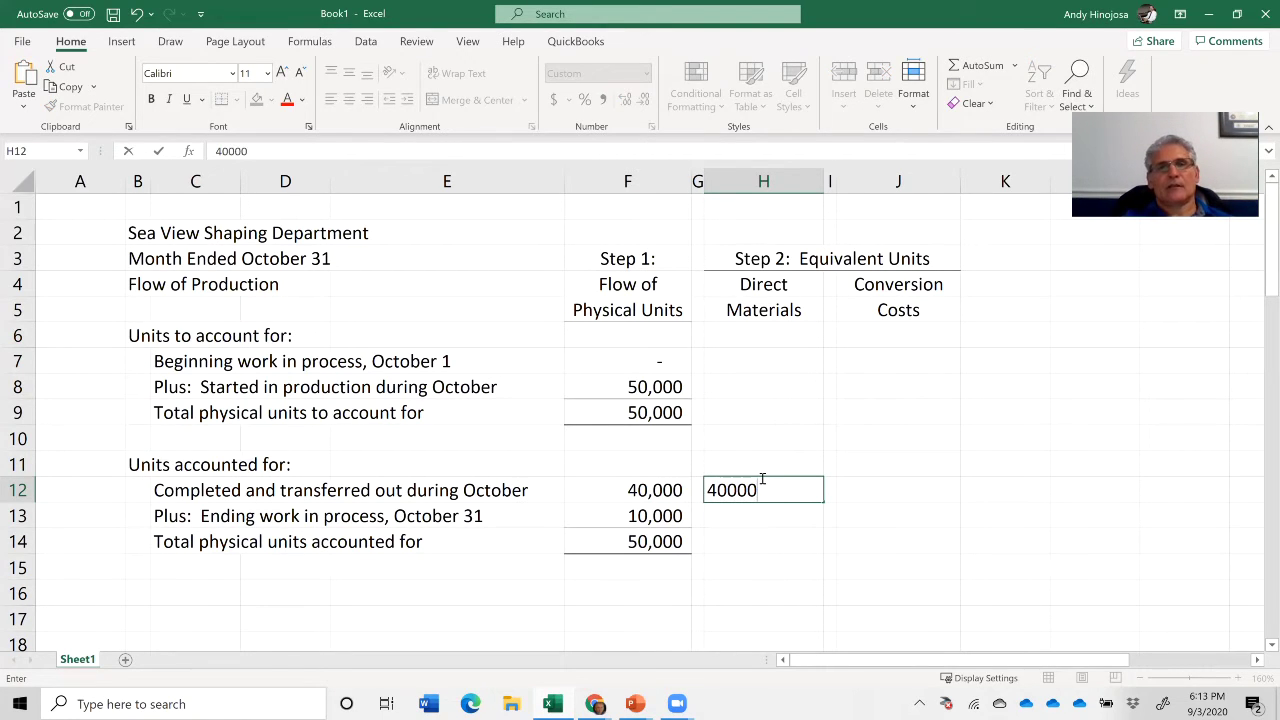
key(Return)
- Enter 40,000 conversion equivalent units in J12, then switch to the Equivalent Units slide
click(762, 482)
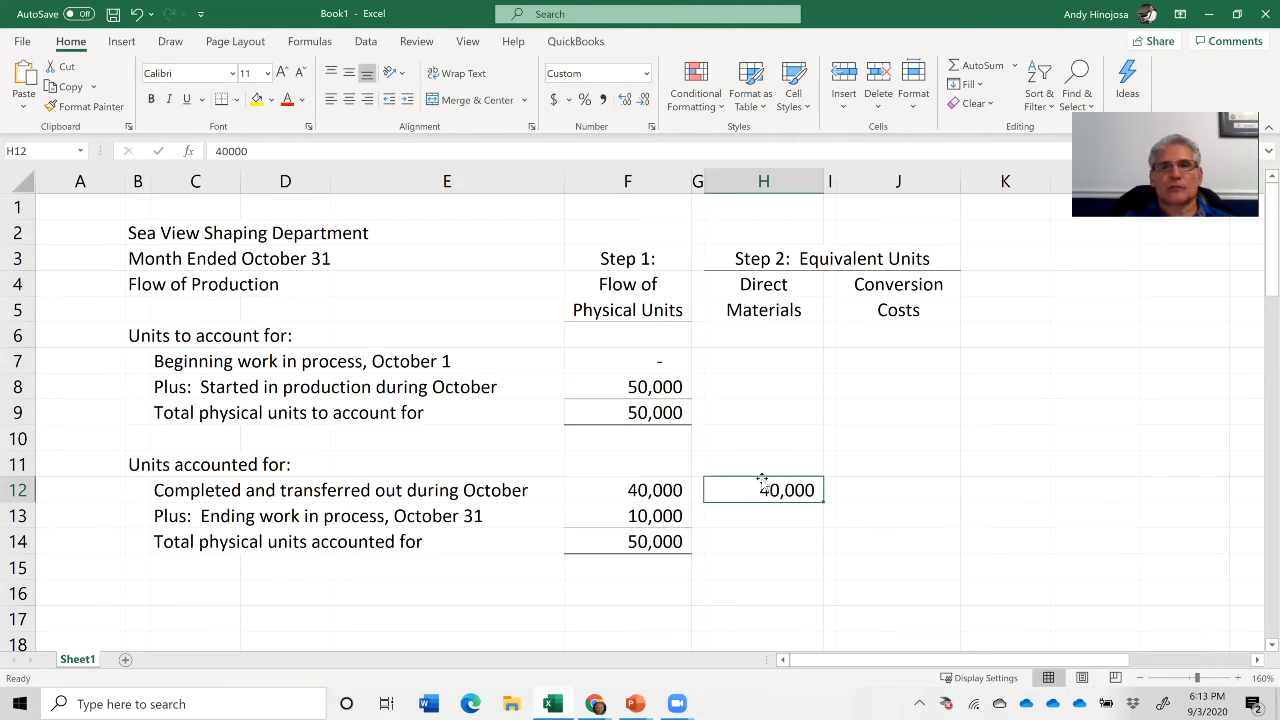
key(Right)
key(Right)
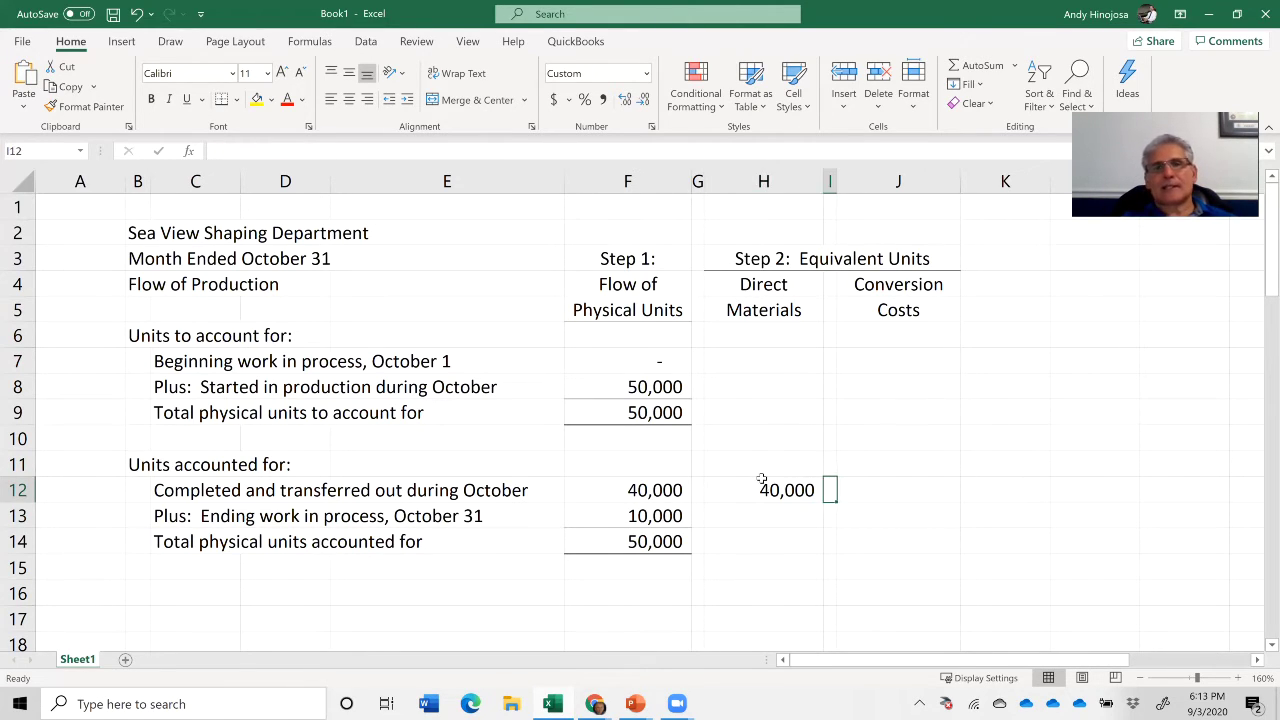
click(762, 480)
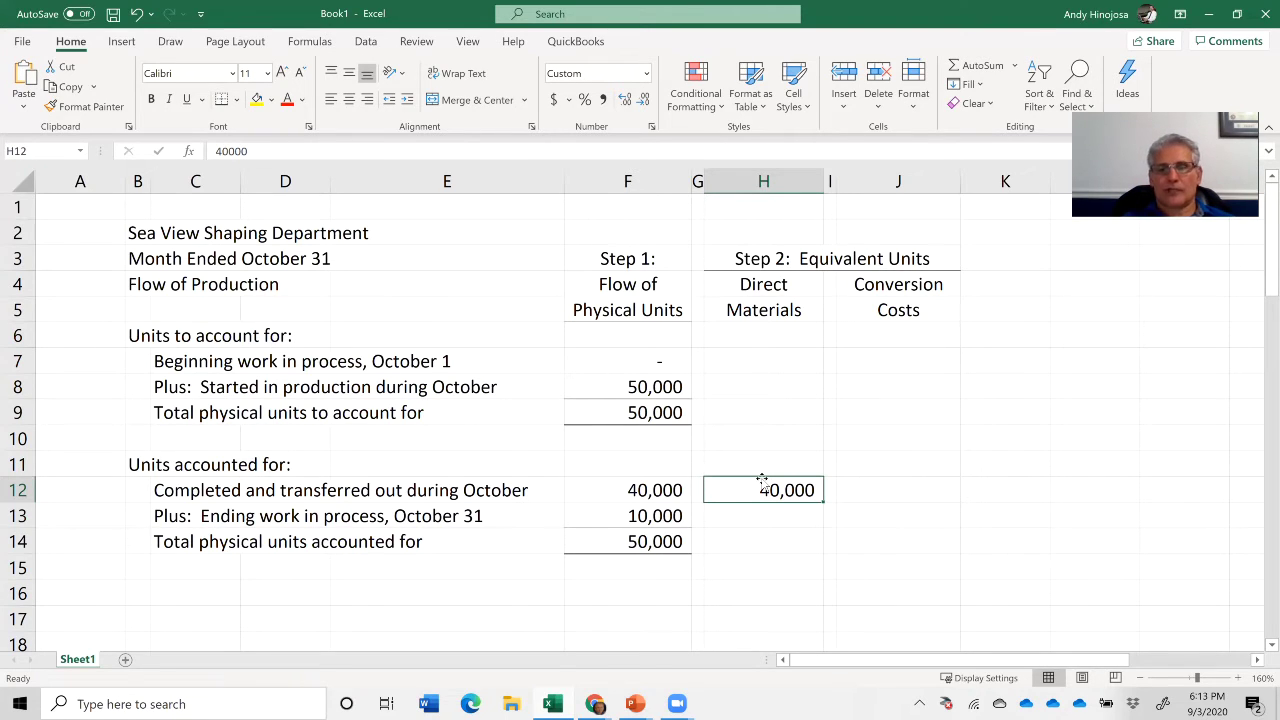
key(Right)
key(Right)
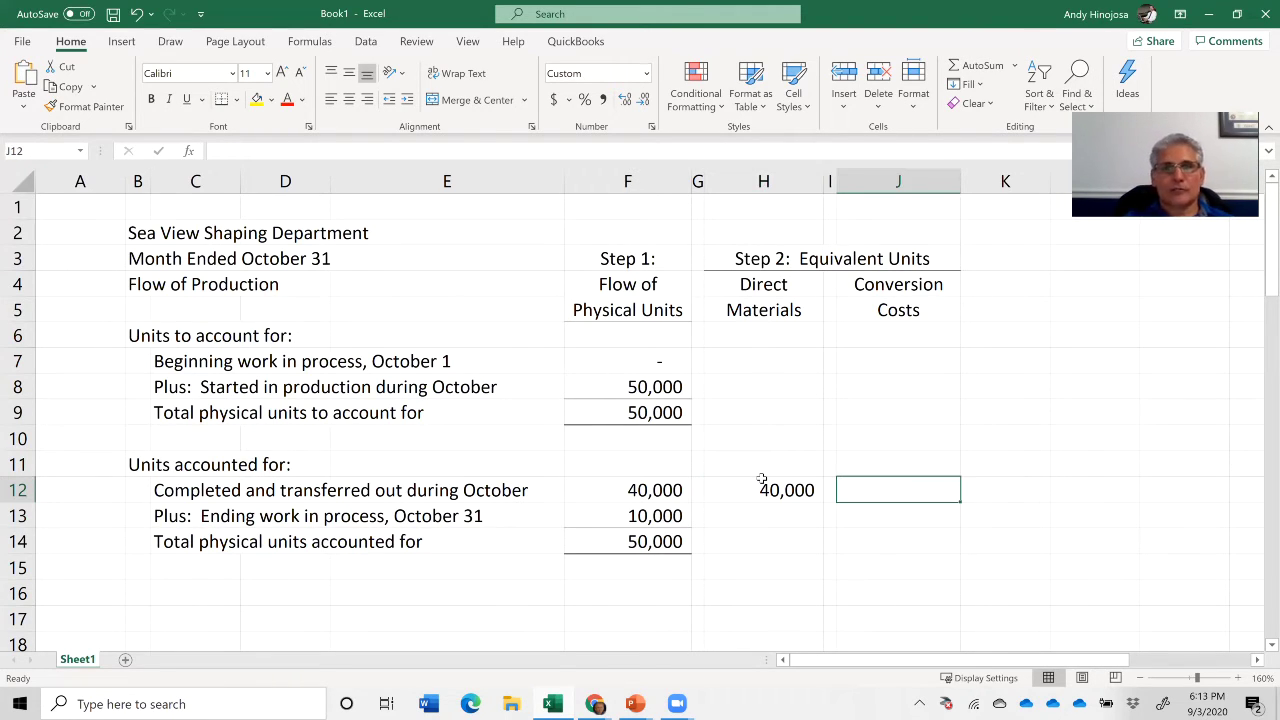
text(40,00)
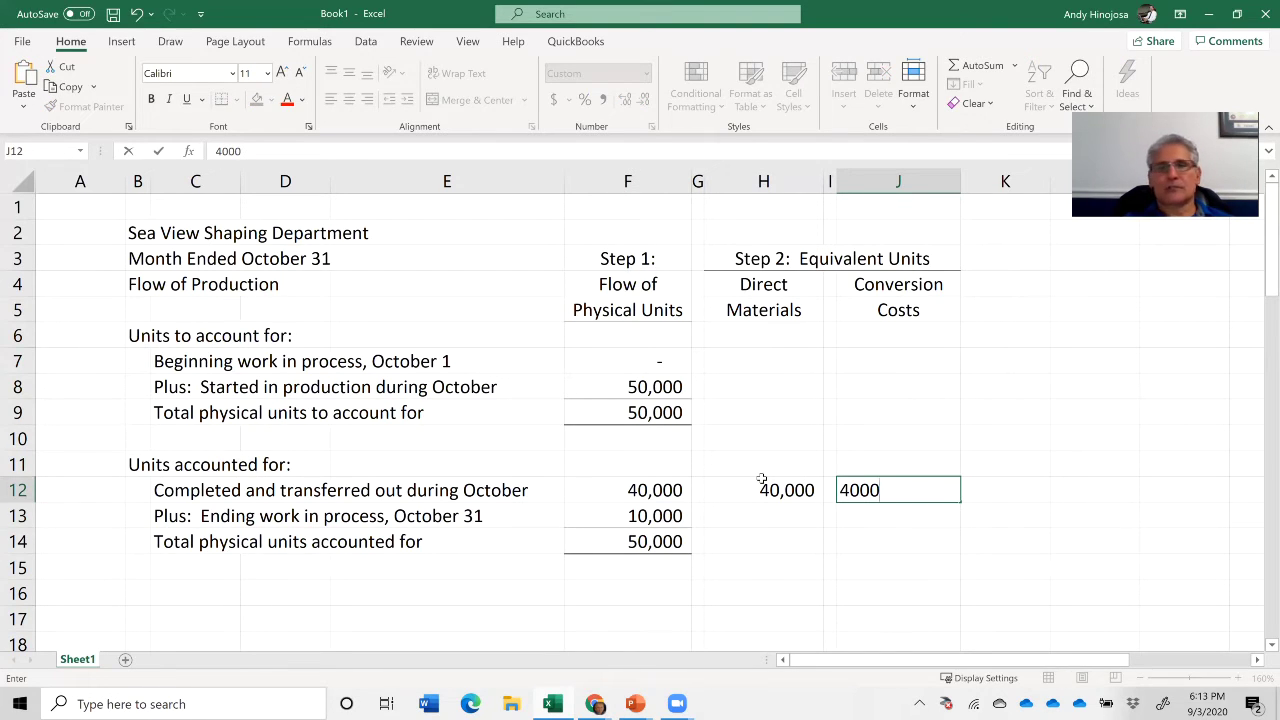
text(0)
key(Return)
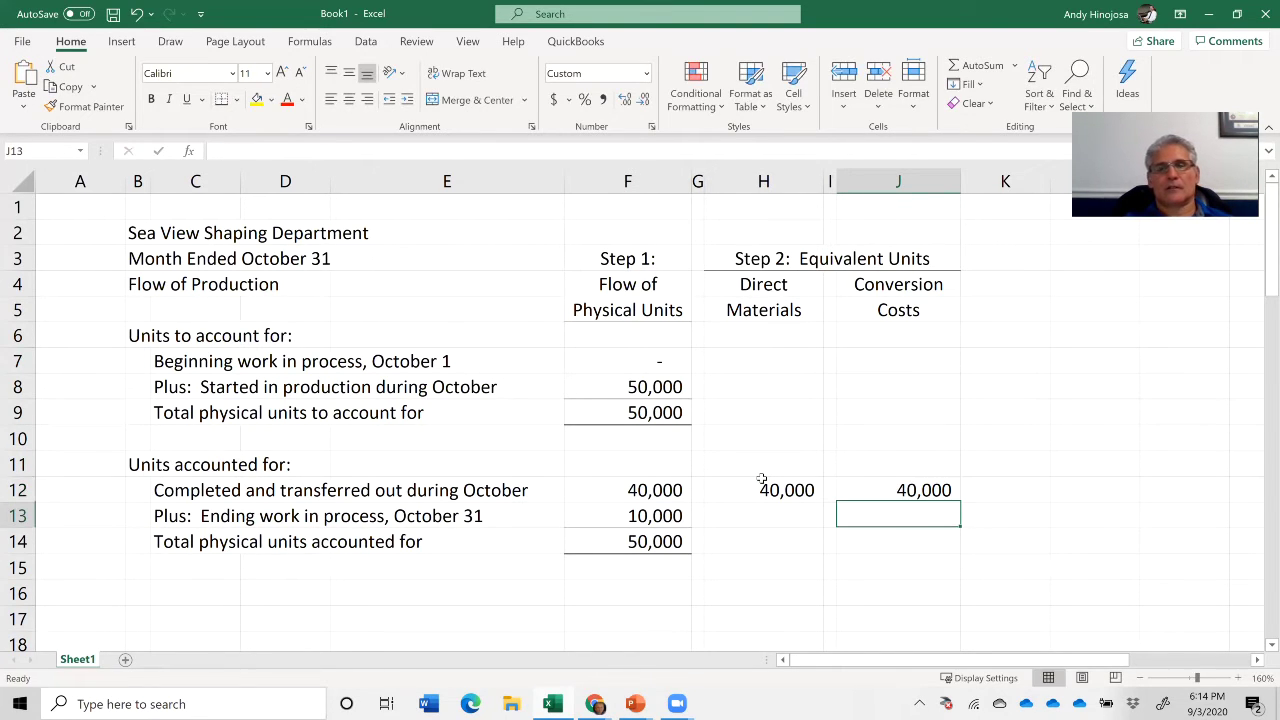
key(Up)
key(Left)
key(Left)
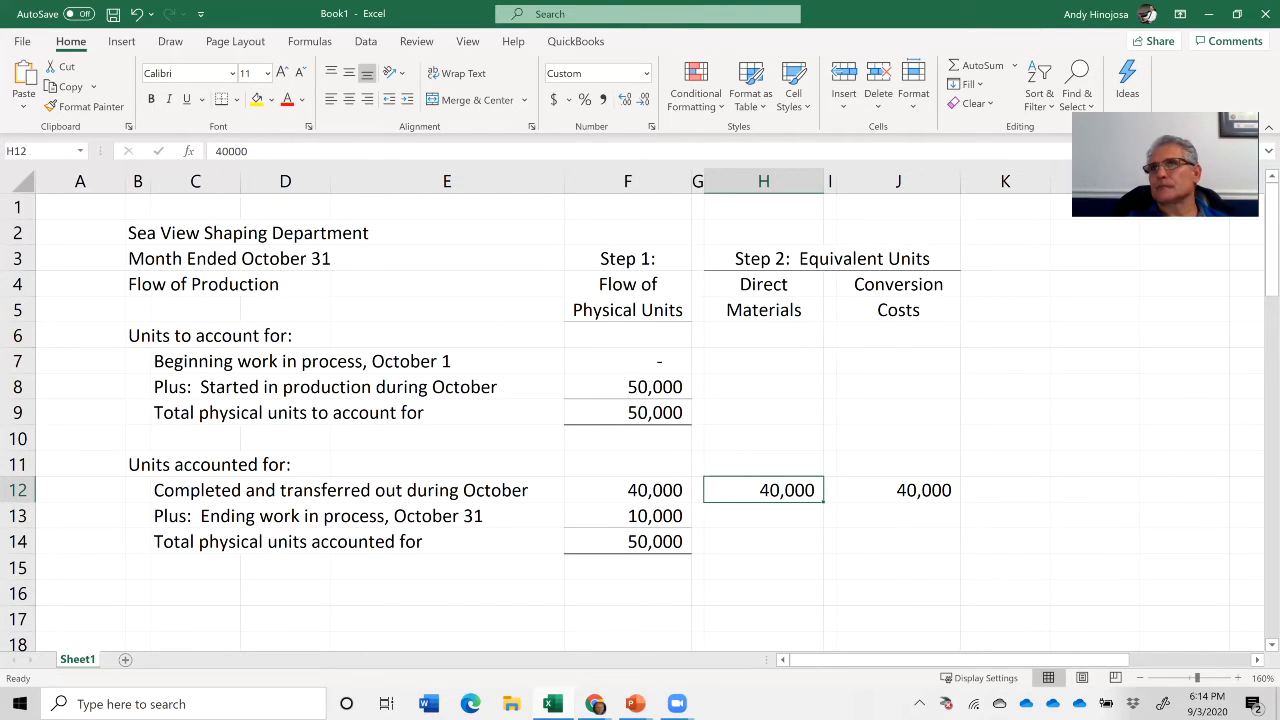
key(alt+Tab)
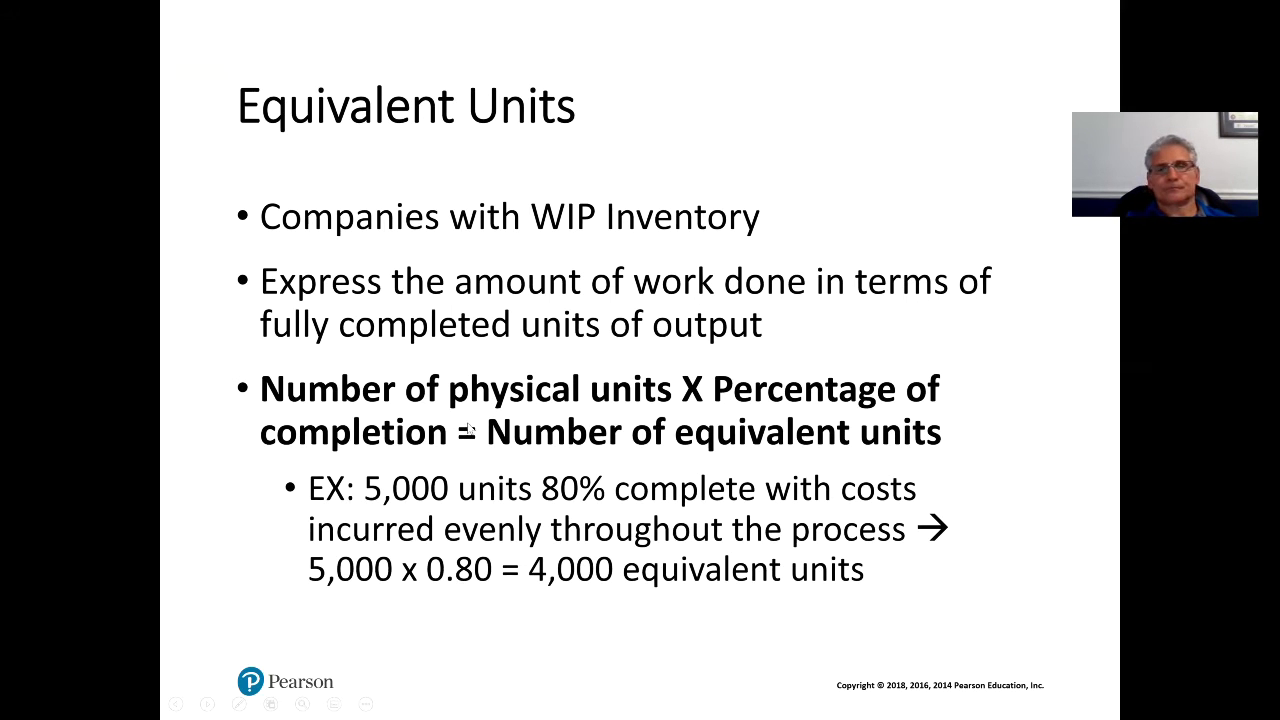
- Leave the Equivalent Units slideshow and return to the Sea View Excel worksheet
key(alt+Tab)
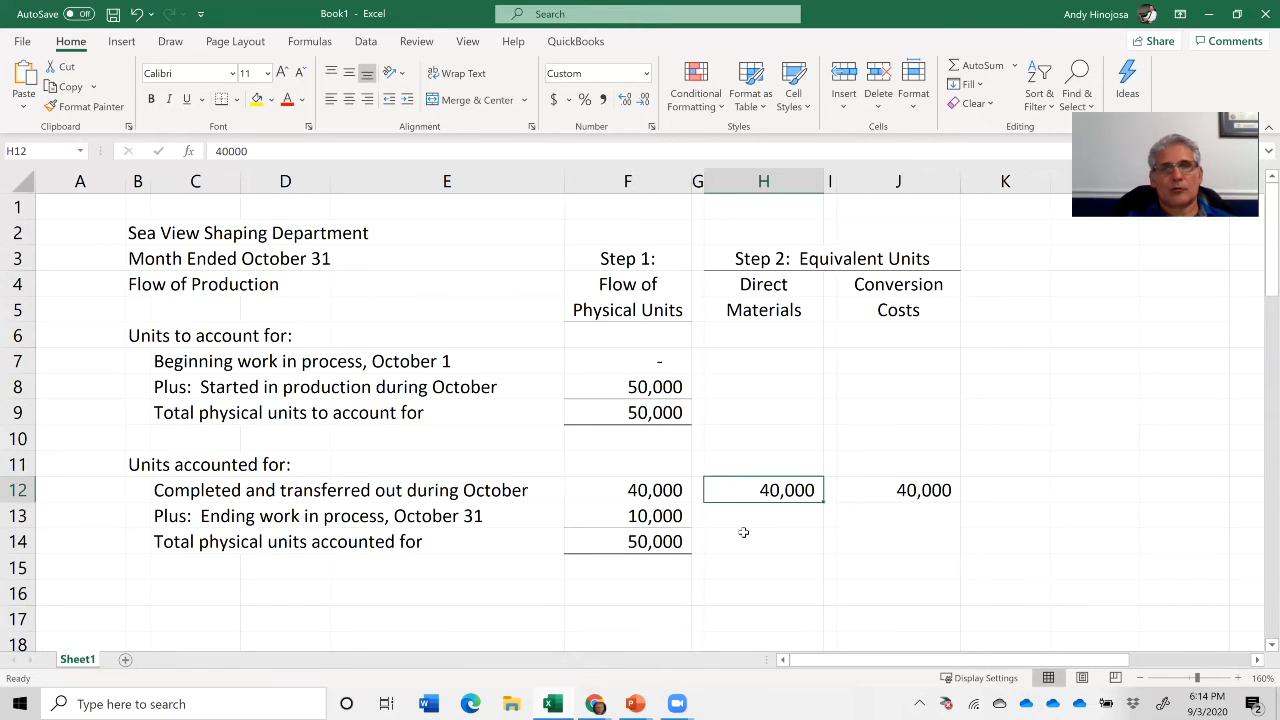
click(660, 496)
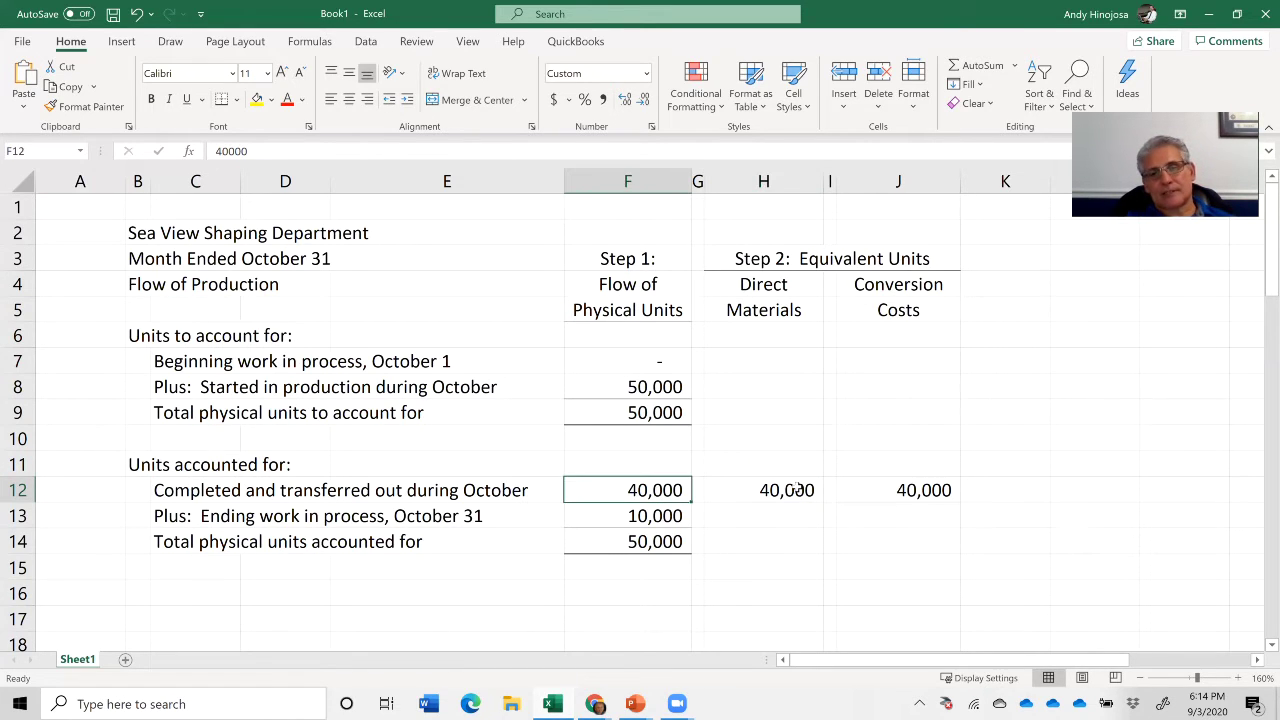
click(795, 488)
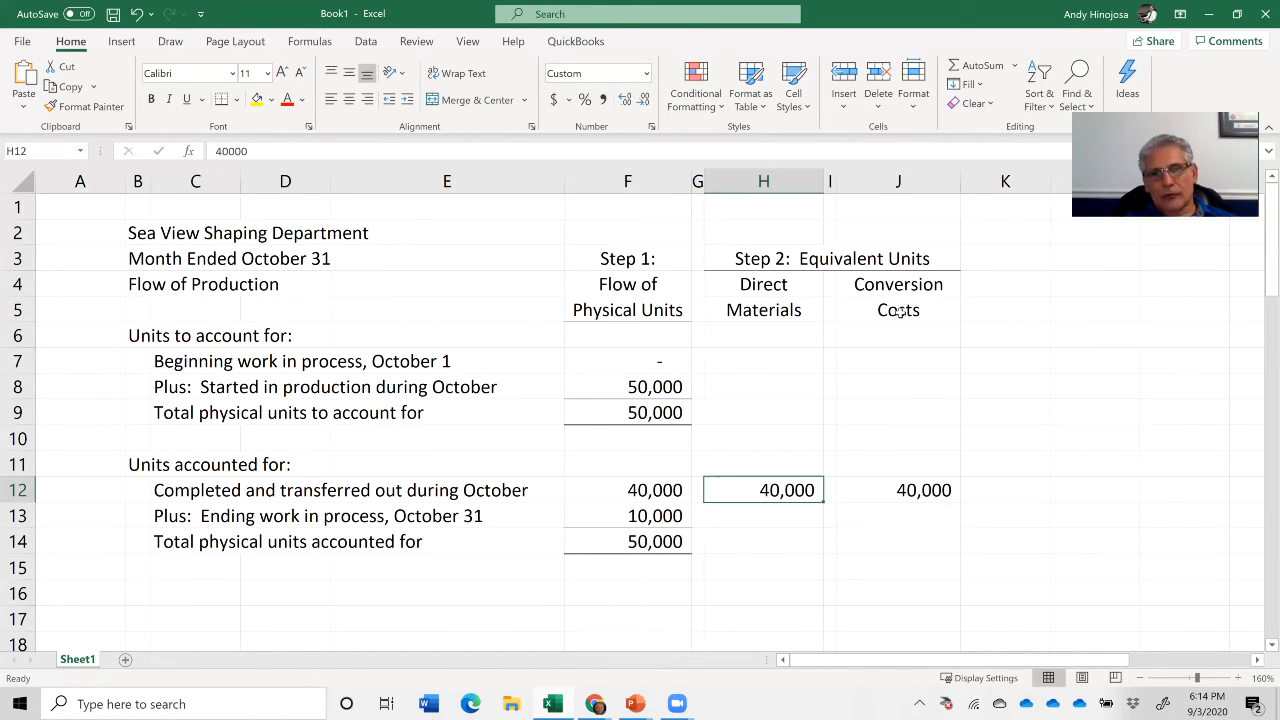
click(924, 497)
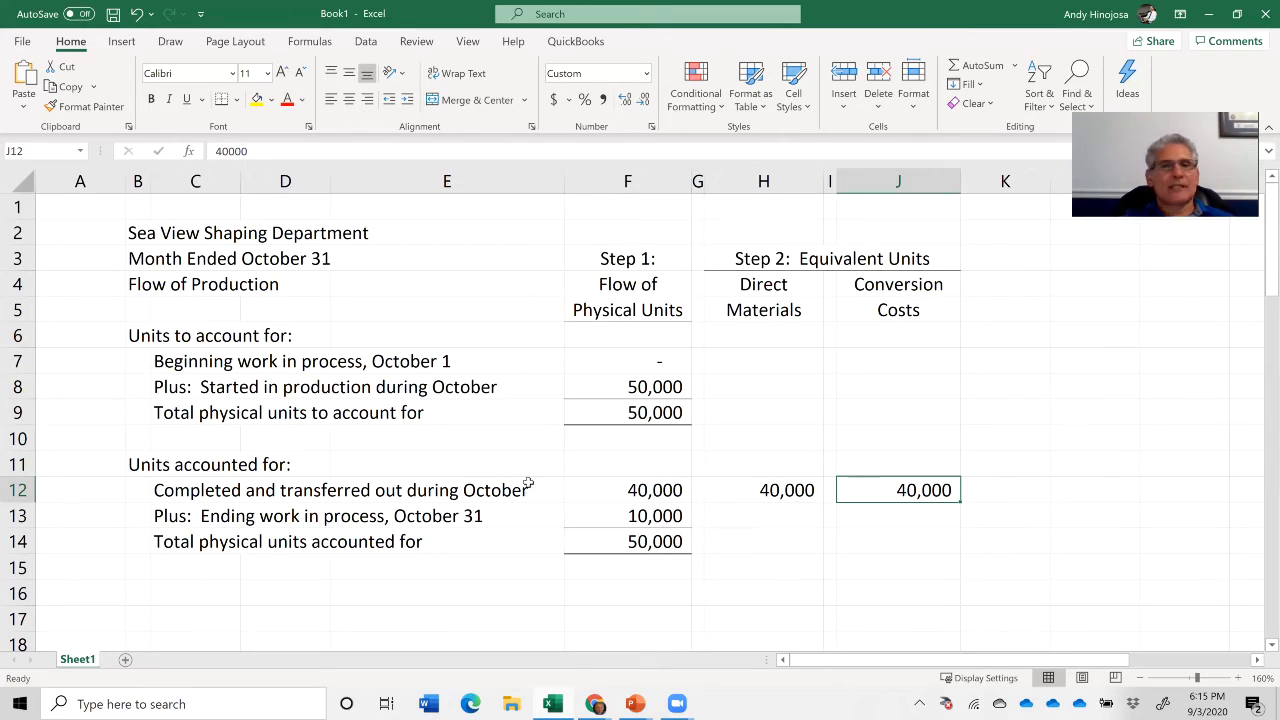
click(128, 596)
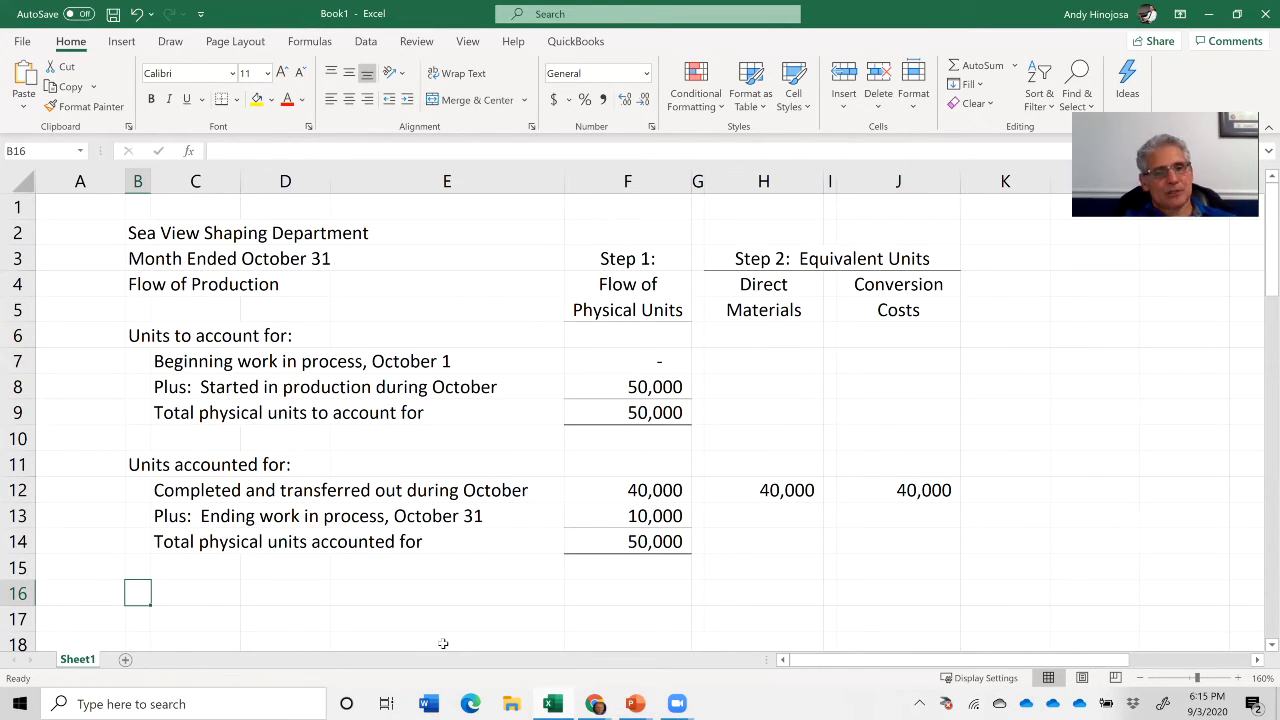
- Add the row 16 footnote '* All raw materials are added at the beginning of the process'
text(*)
key(Return)
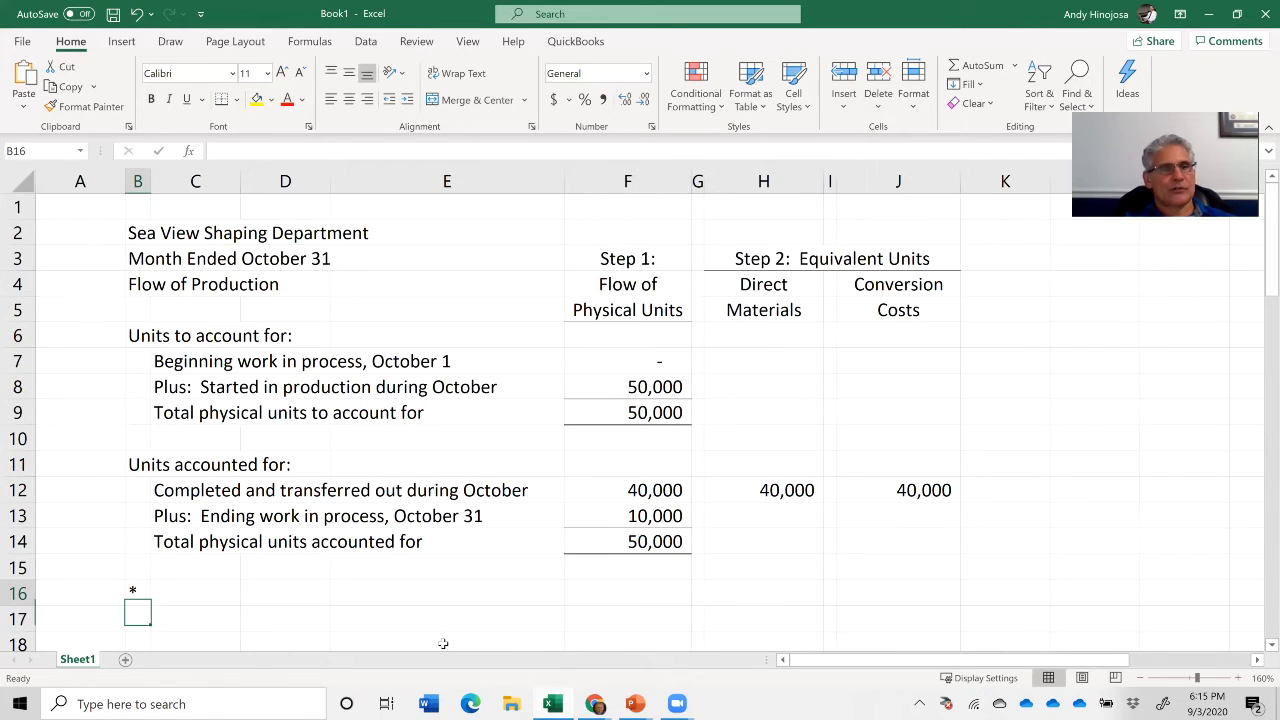
key(Up)
key(Right)
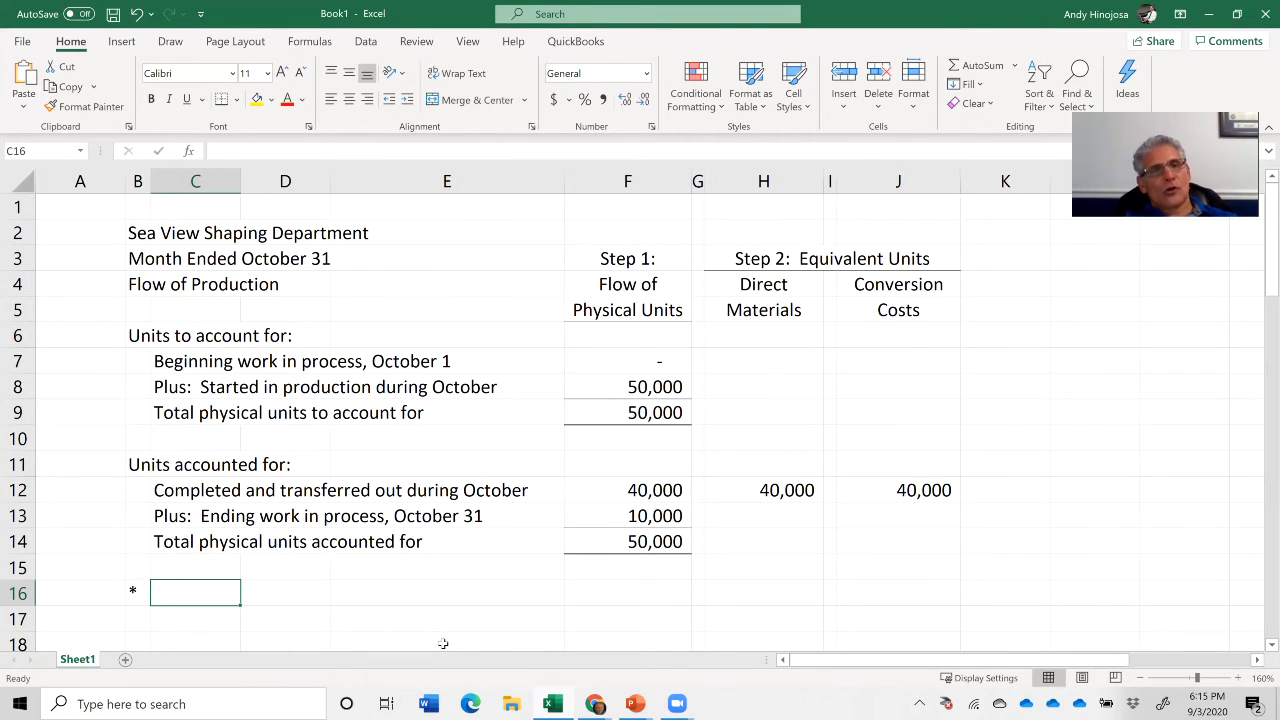
text(All raw)
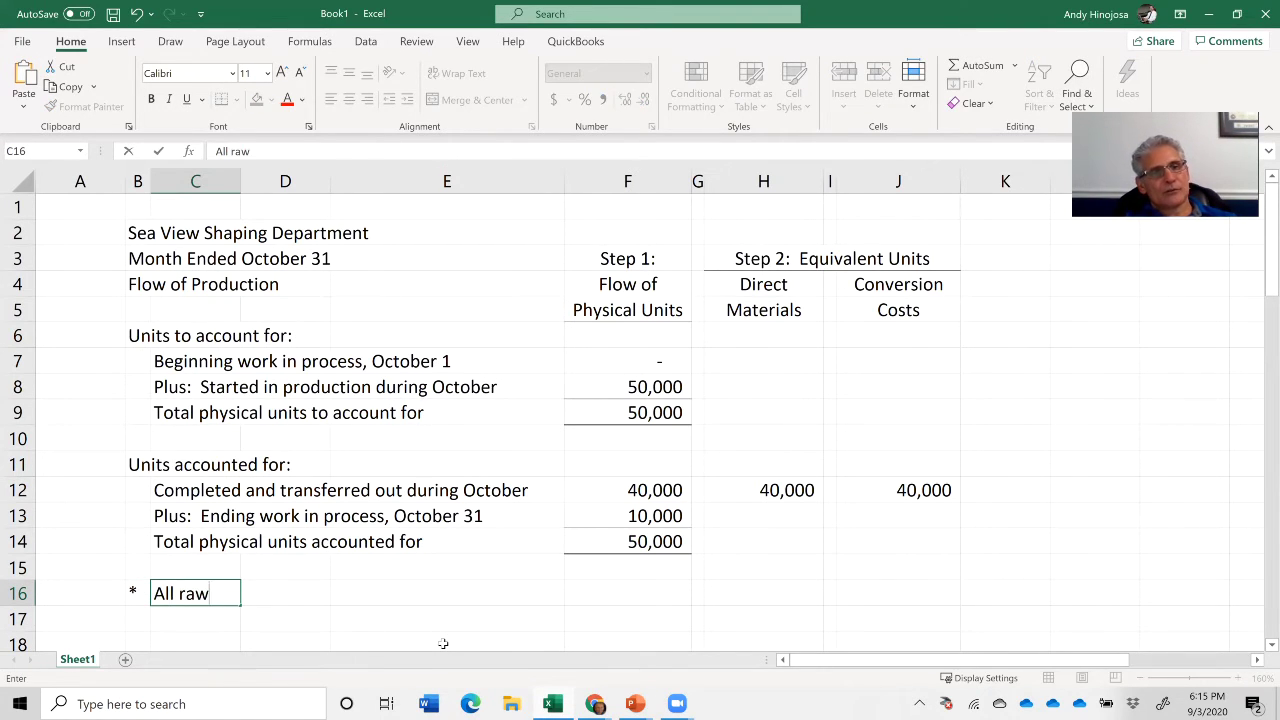
text( material)
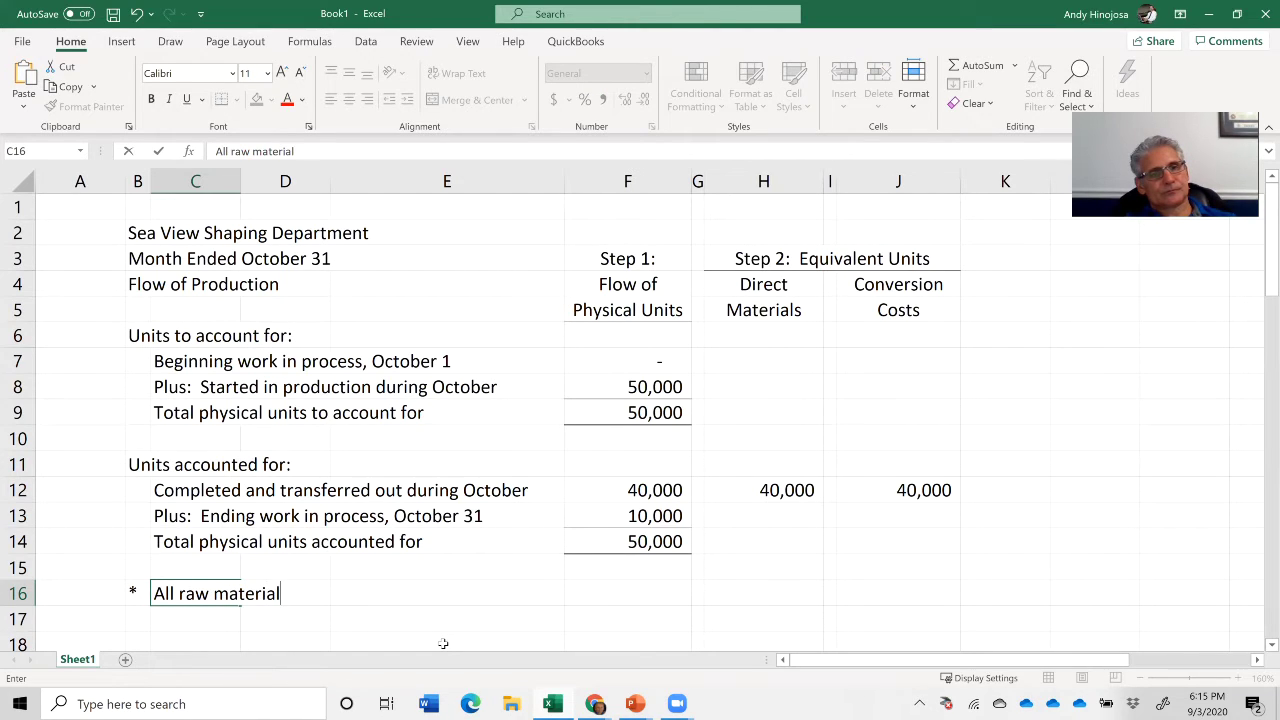
text(s are added )
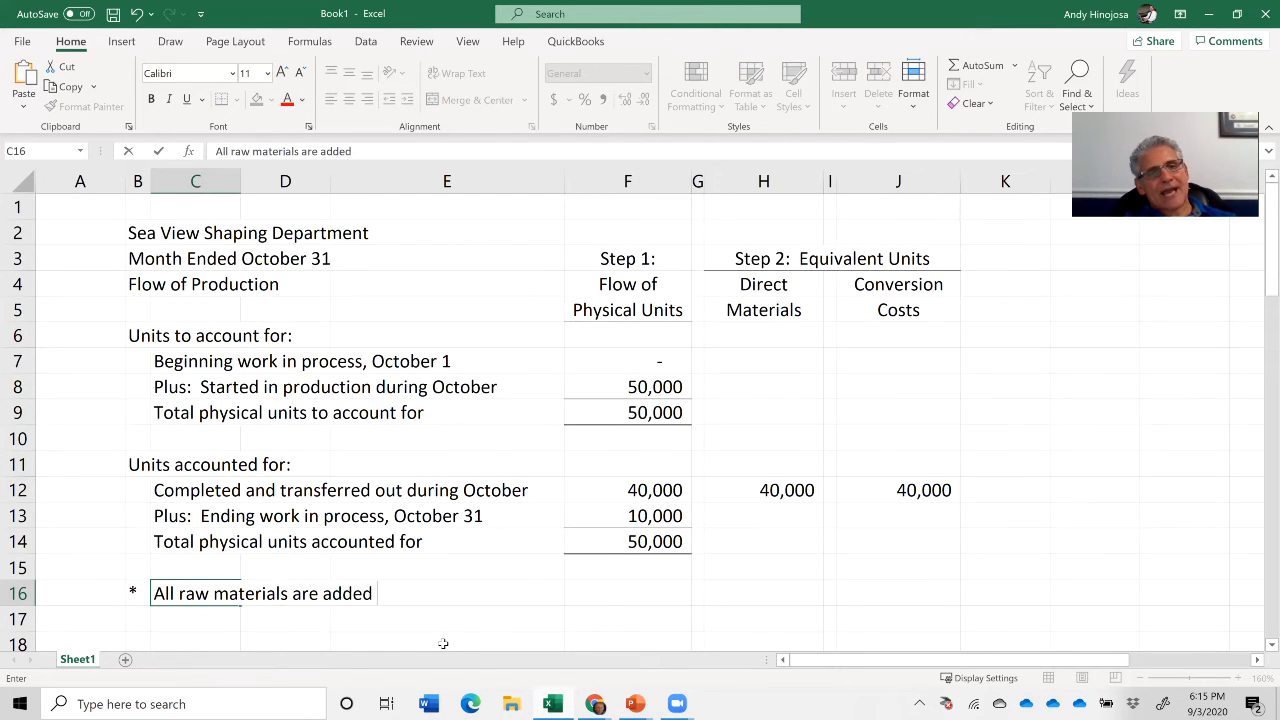
text(a)
text(be)
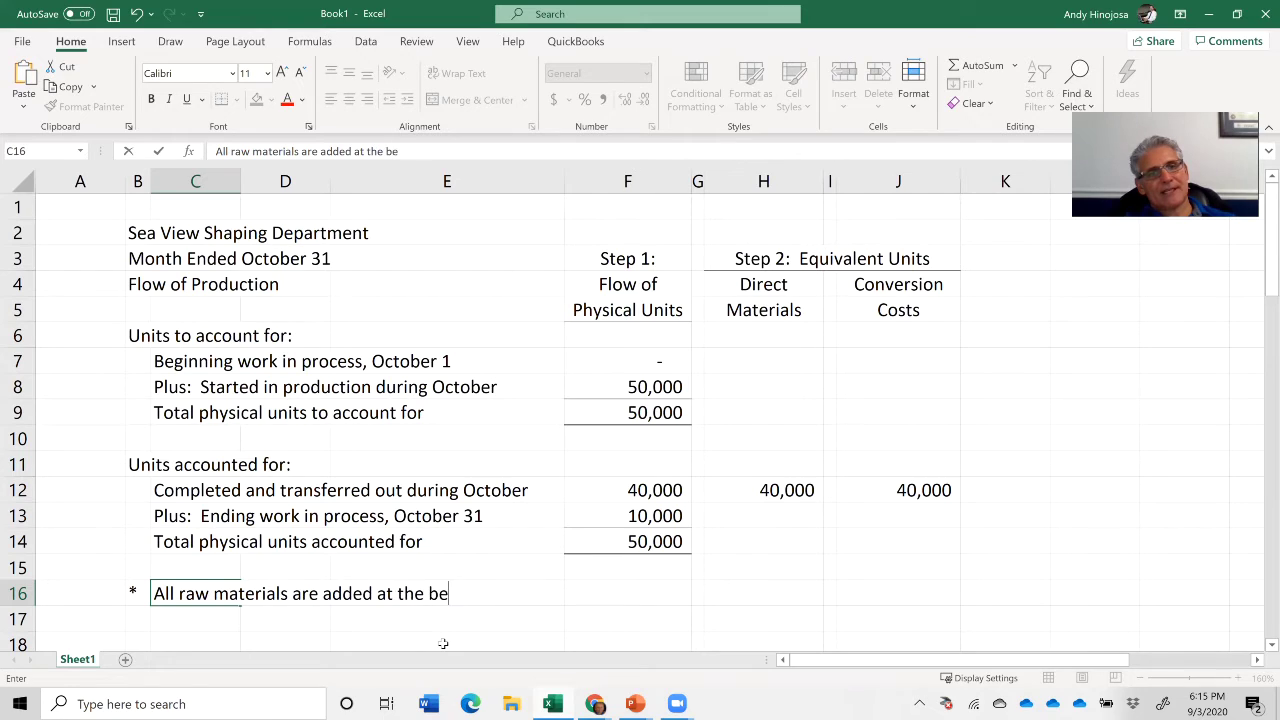
text(ginning of th)
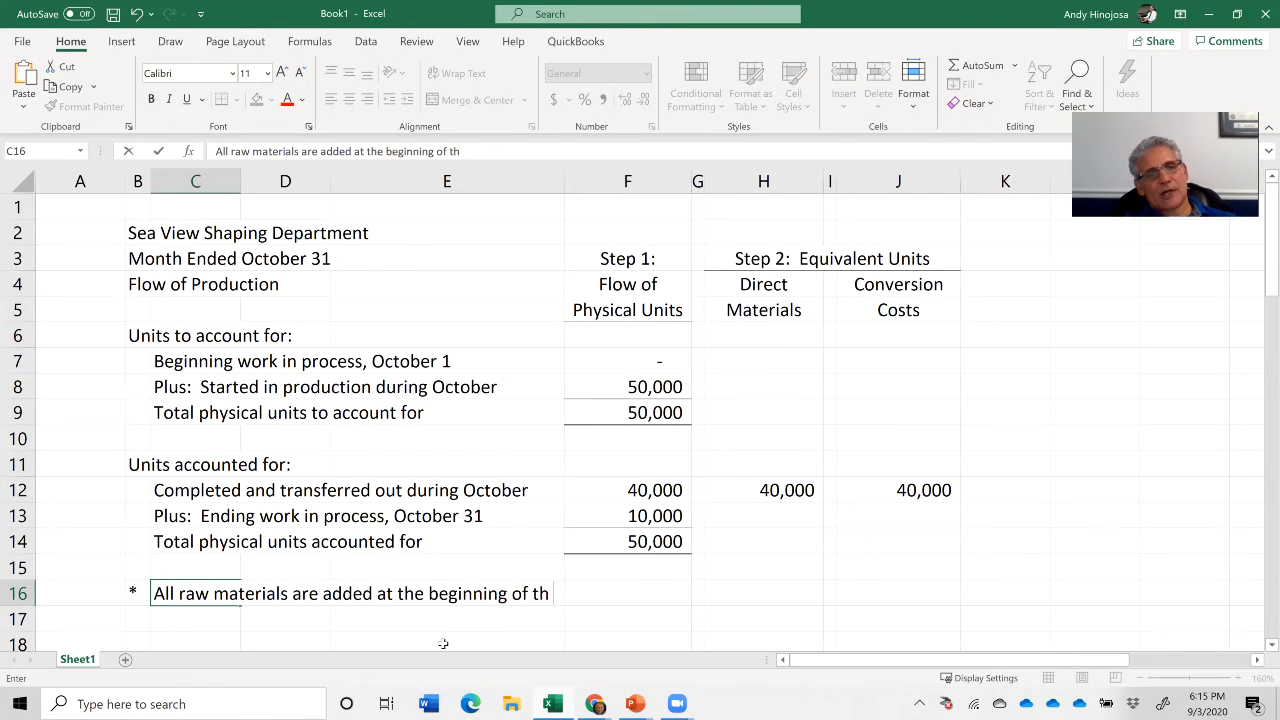
text(e process)
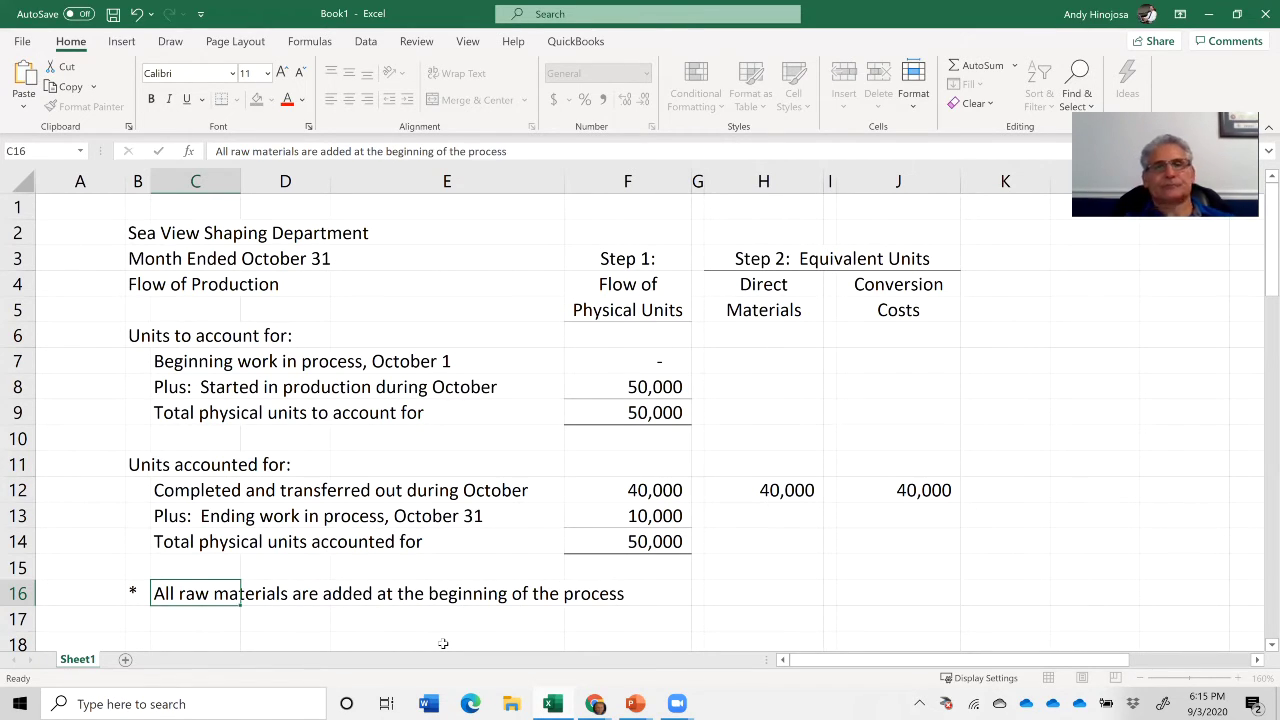
key(Return)
key(Up)
key(Up)
key(Up)
key(Up)
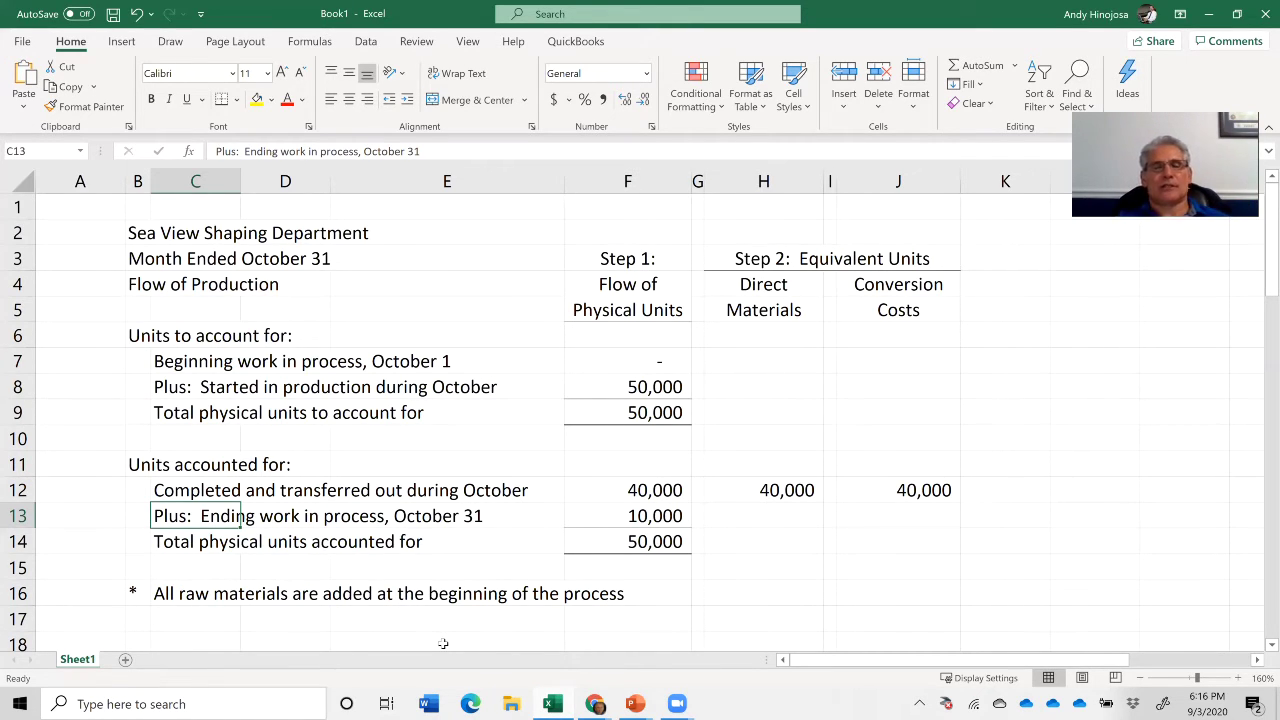
- Enter 10,000 direct materials equivalent units for ending work in process in H13
key(Down)
key(Down)
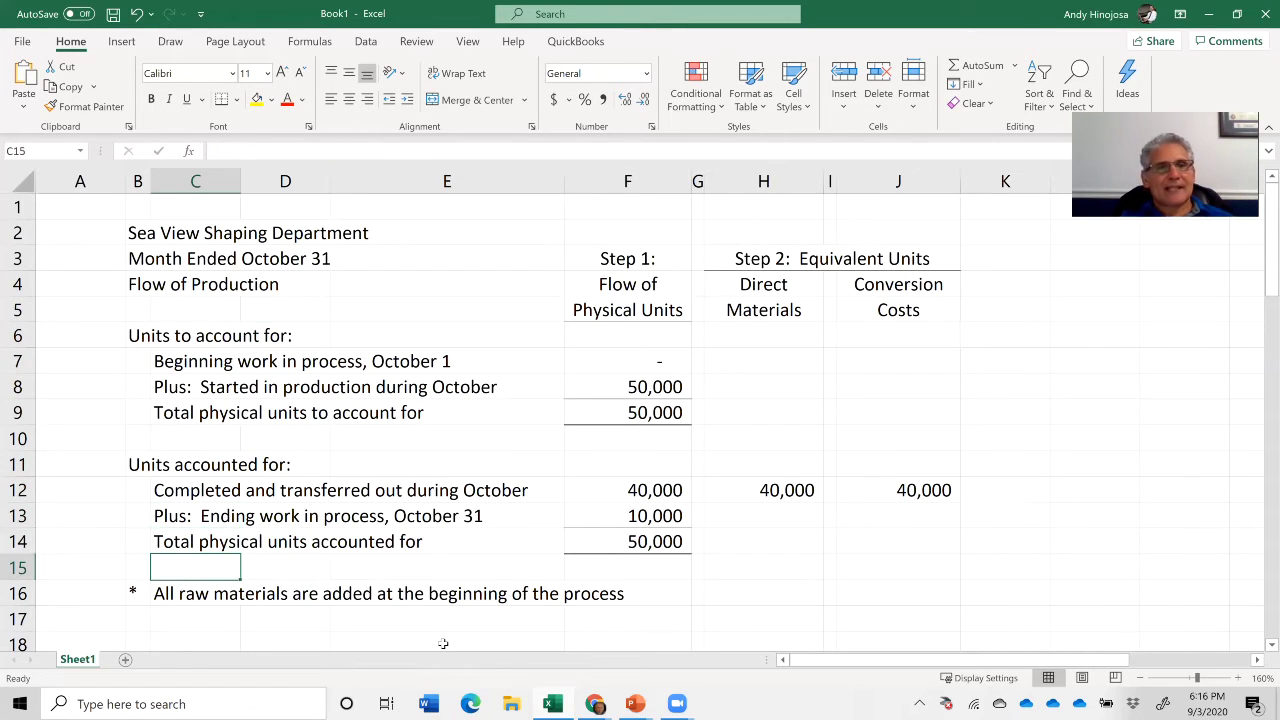
key(Up)
key(Up)
key(Right)
key(Right)
key(Right)
key(Right)
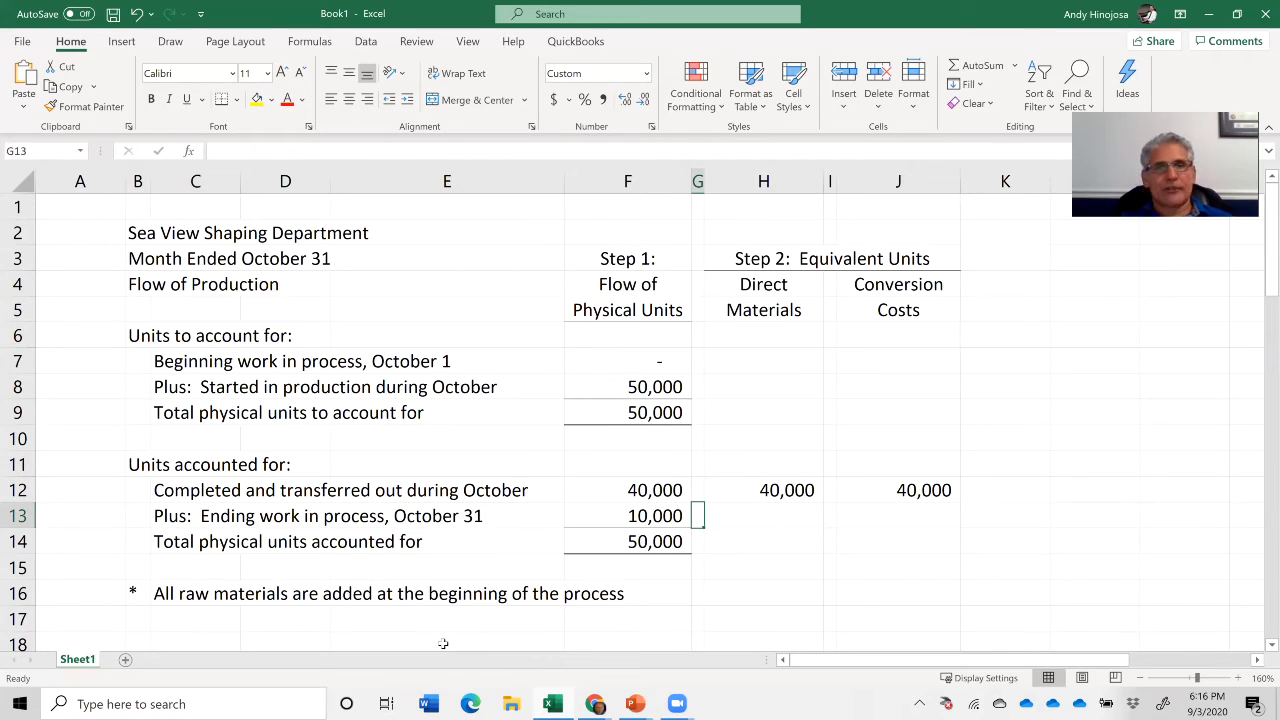
key(Left)
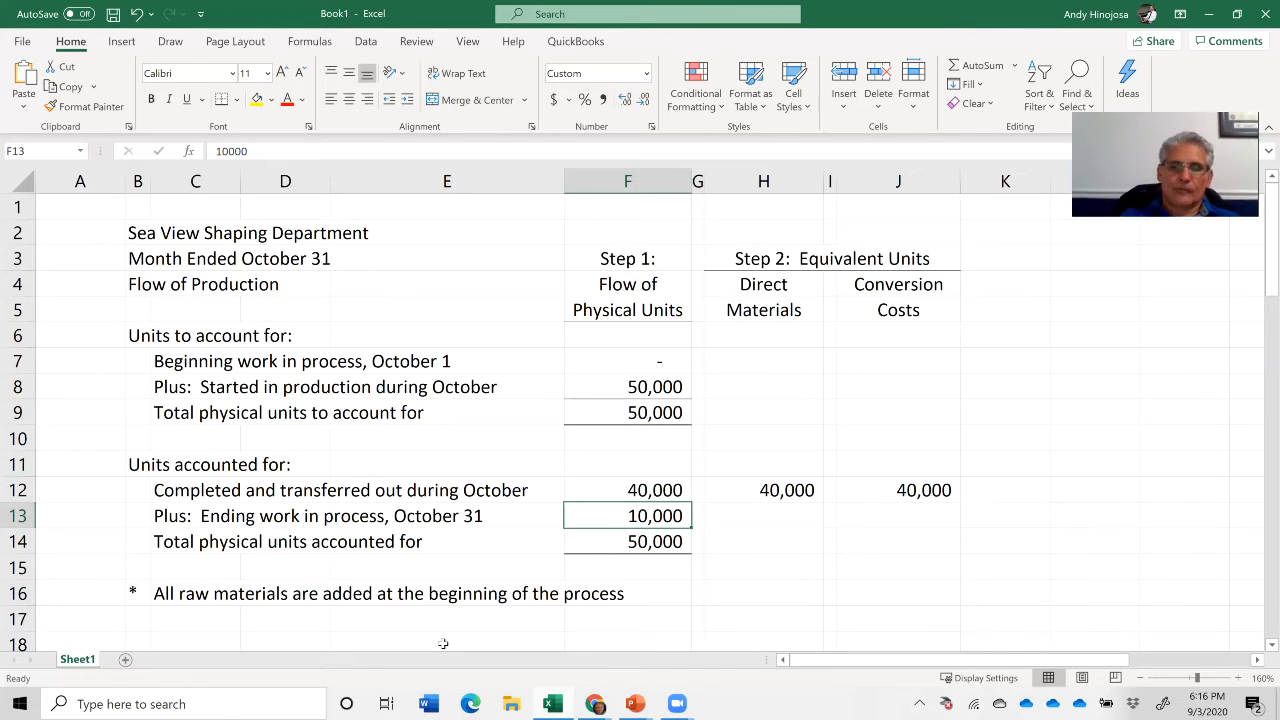
key(Right)
key(Right)
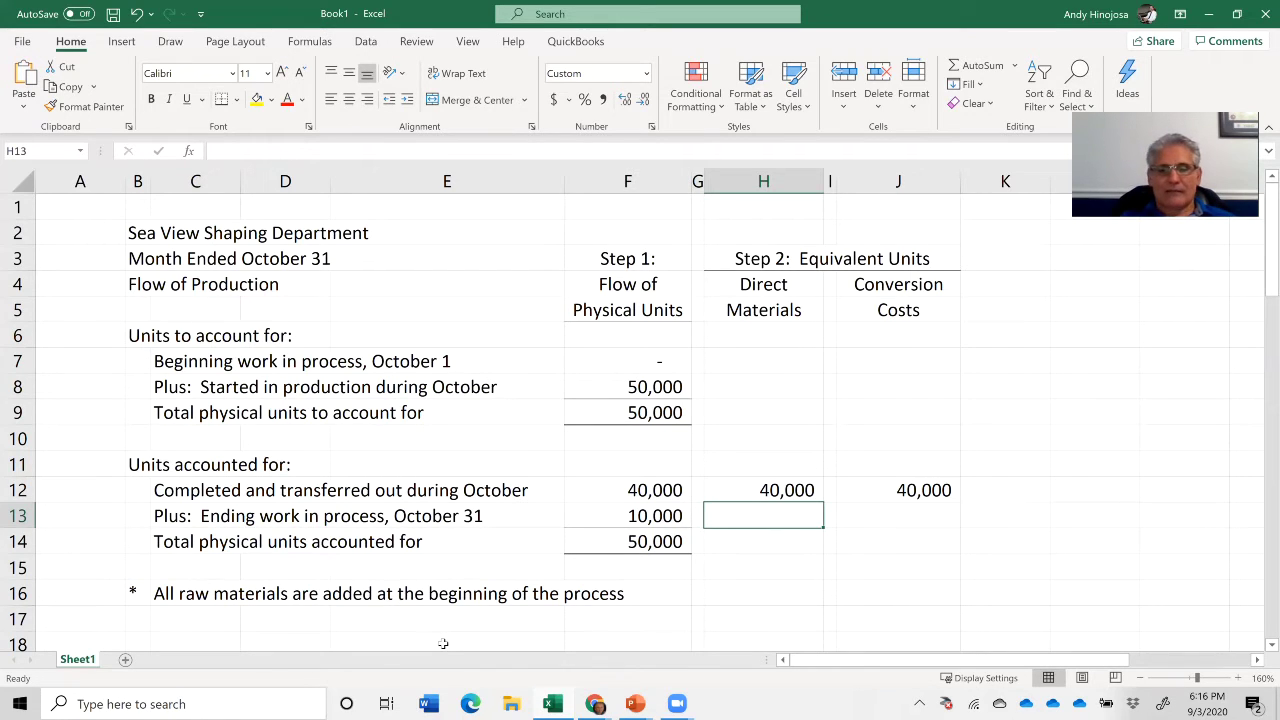
key(Left)
key(Left)
key(Right)
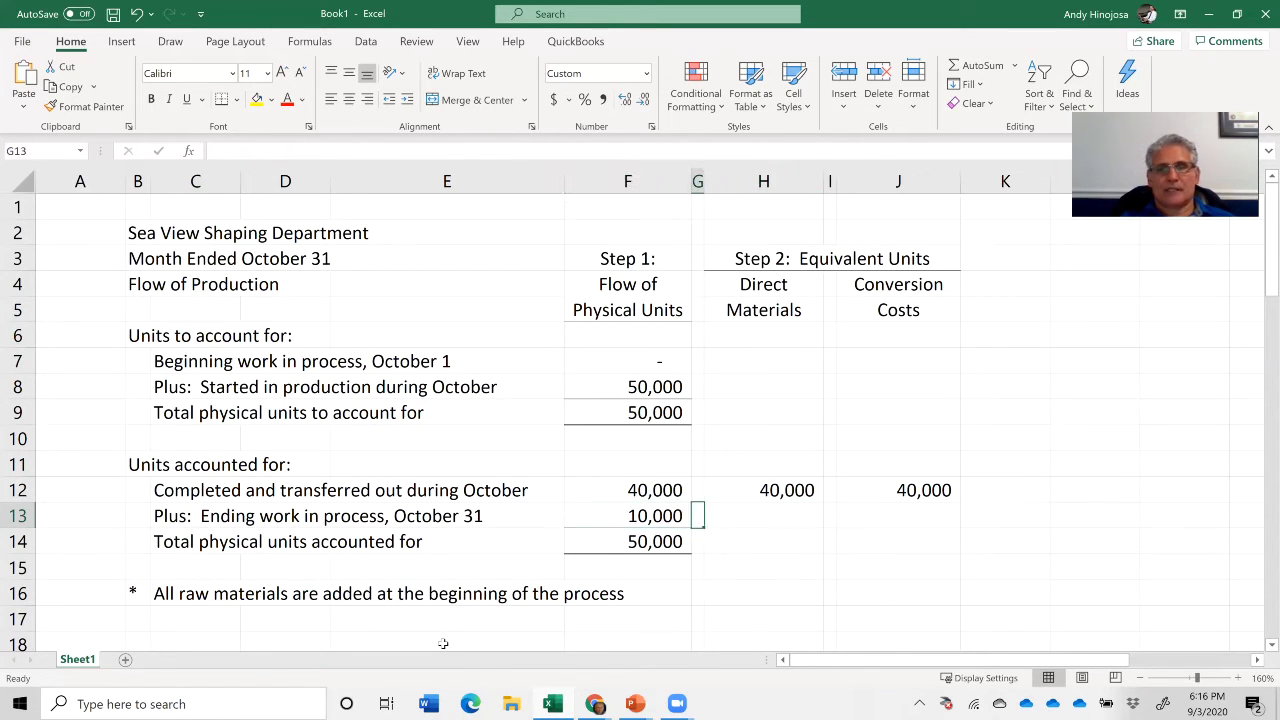
key(Right)
text(1000)
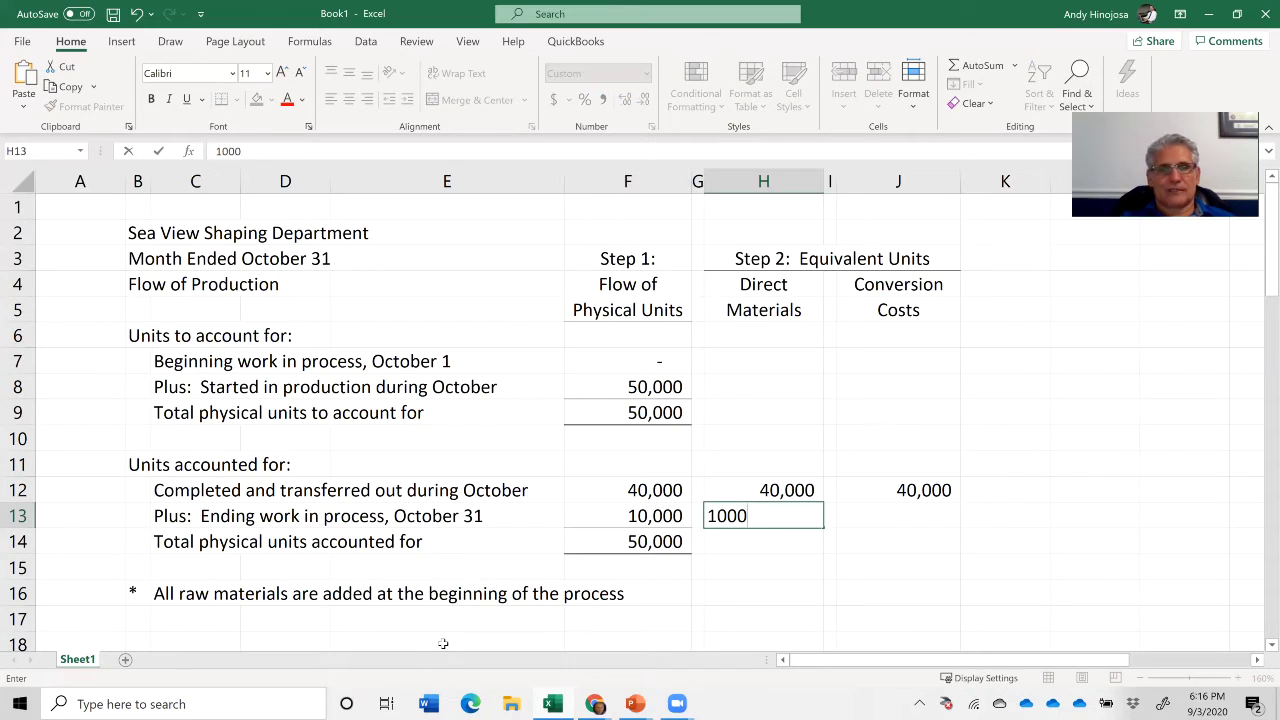
text(0)
key(Return)
key(Up)
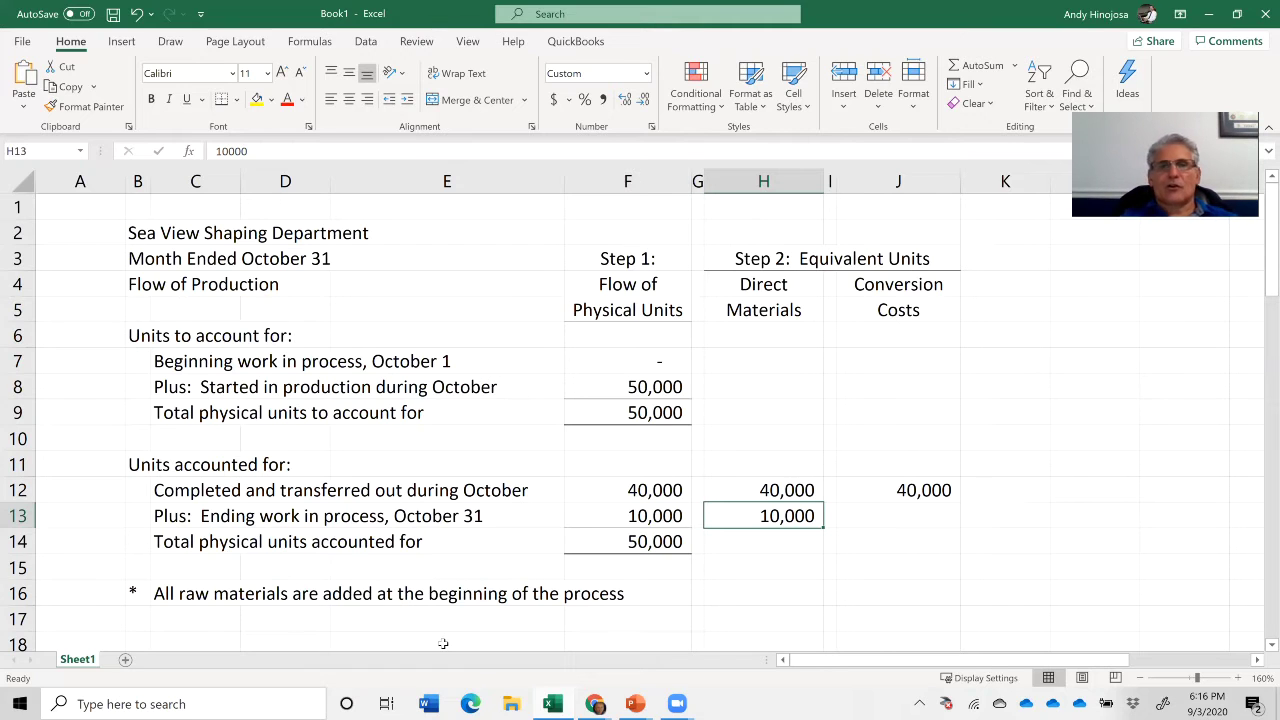
- Start a second footnote with an asterisk in B17
key(Left)
key(Down)
key(Down)
key(Down)
key(Down)
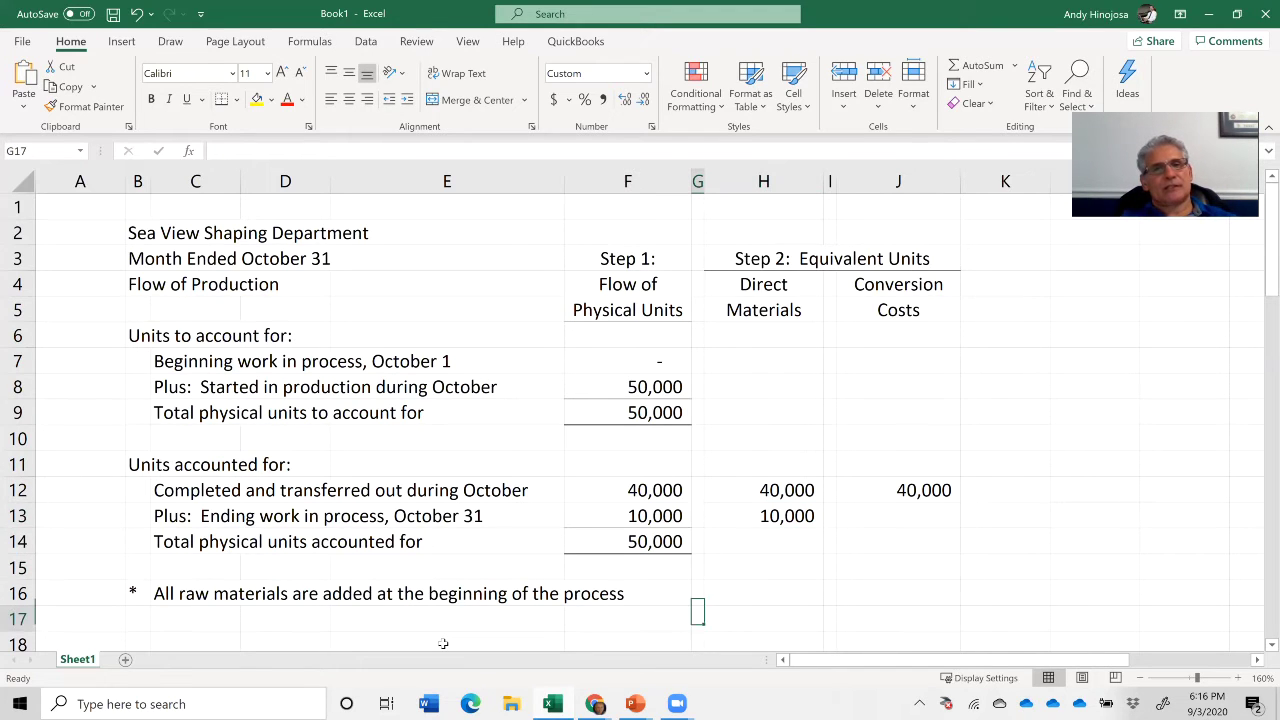
key(Left)
key(Left)
key(Left)
key(Left)
key(Left)
text(*)
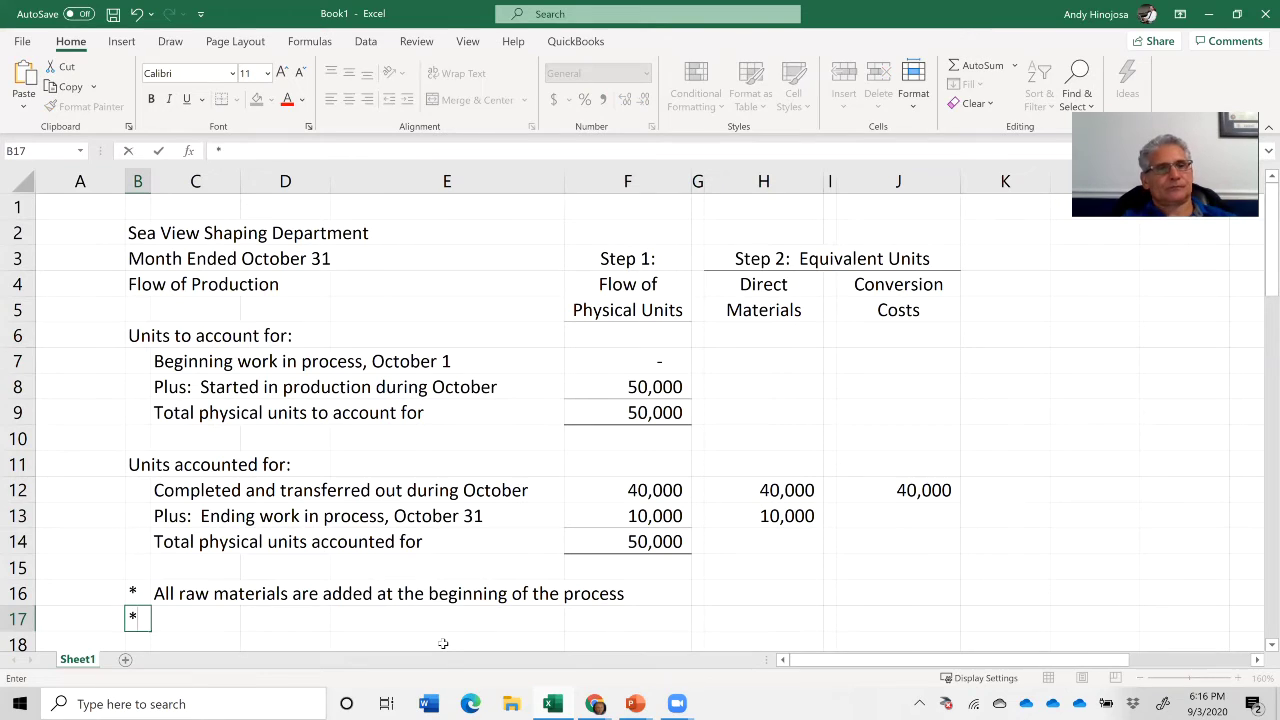
key(Right)
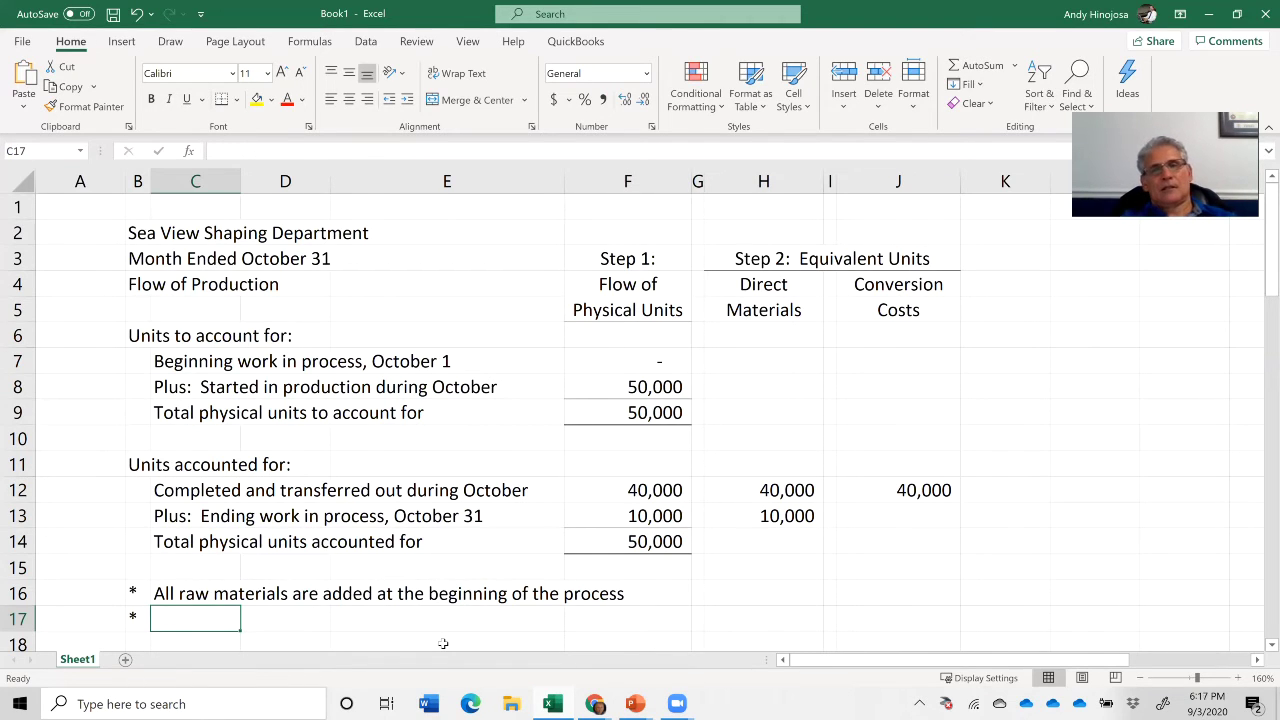
- Note 'Conversion costs are 25% complete' in C17 and enter 2,500 conversion units in J13
text(Co)
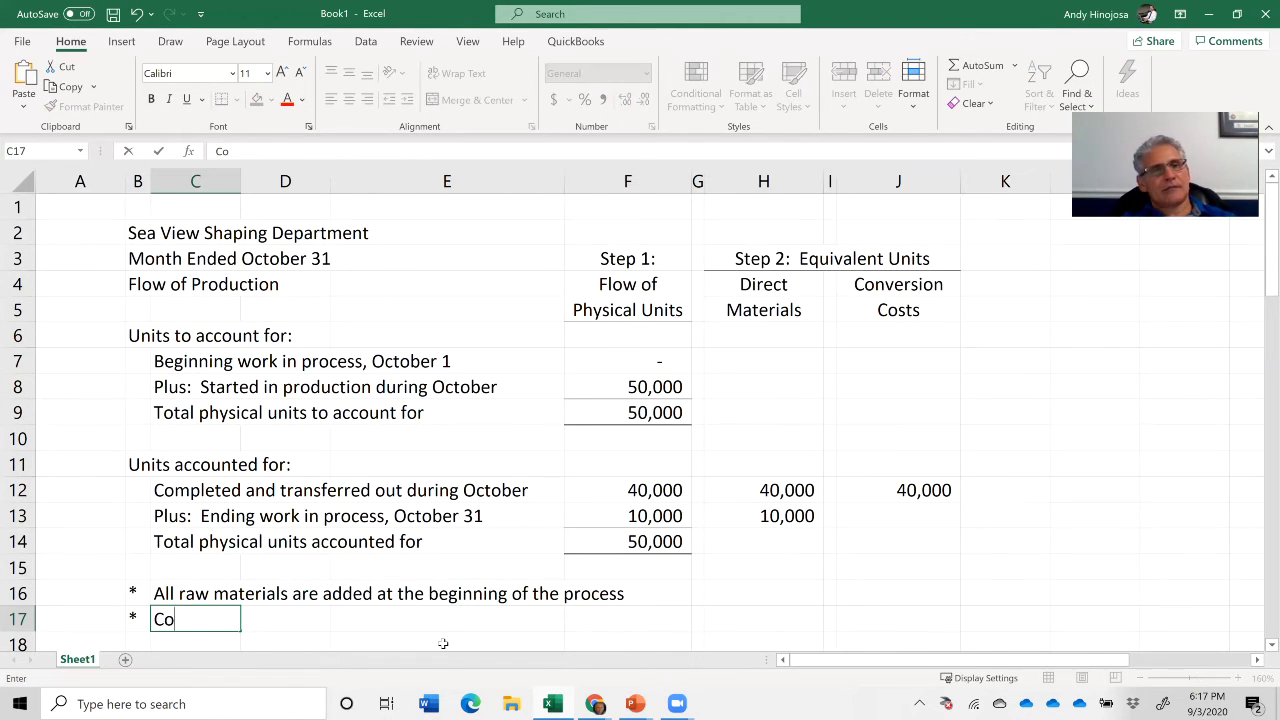
text(nversion costs are 25)
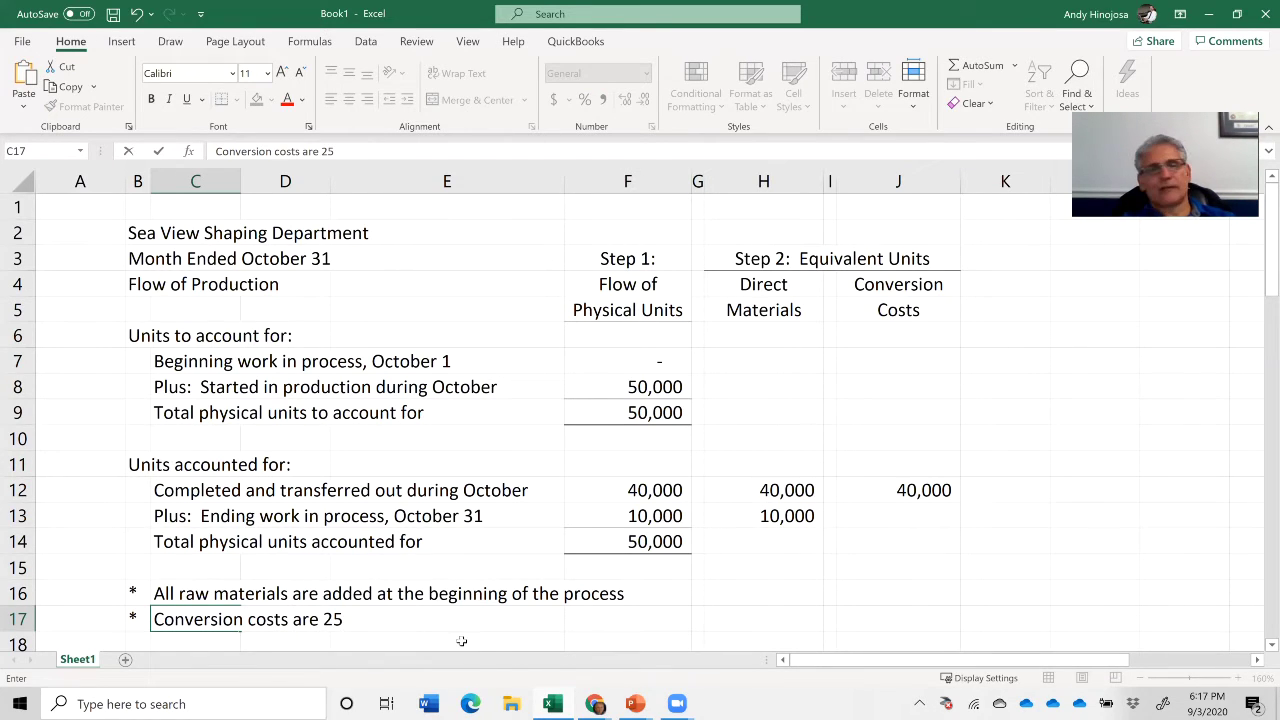
text(% complete)
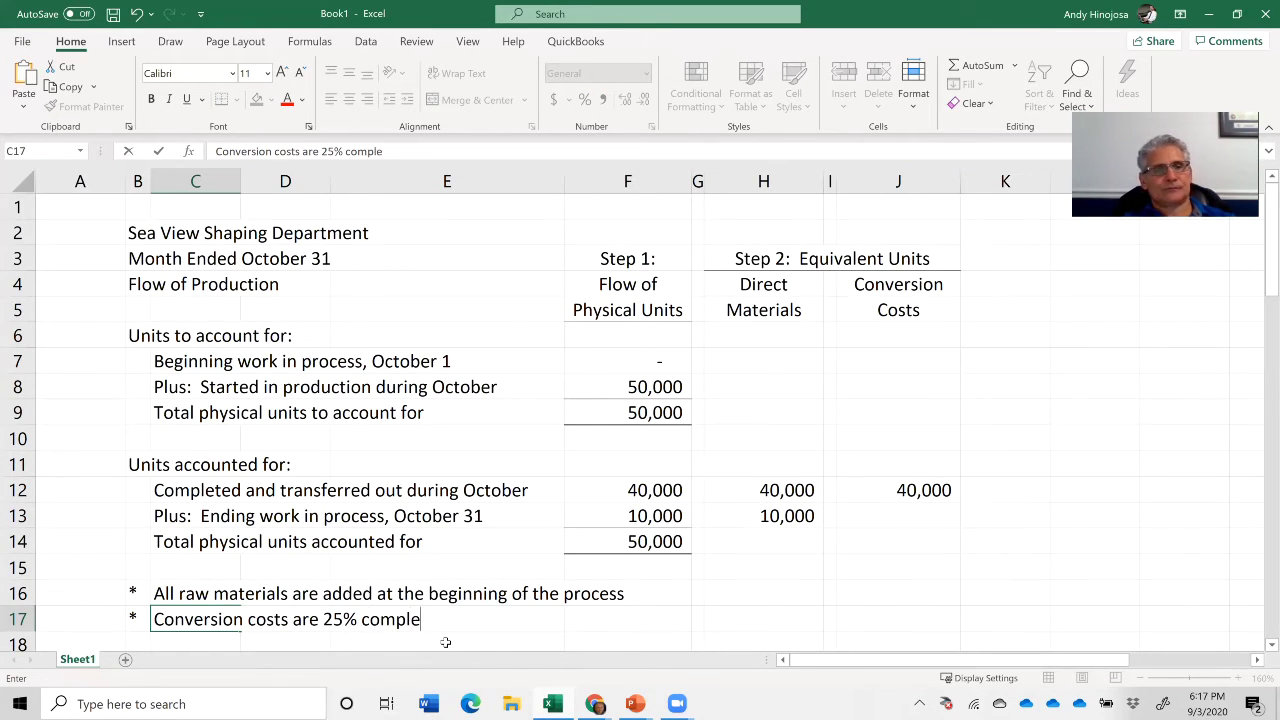
key(Return)
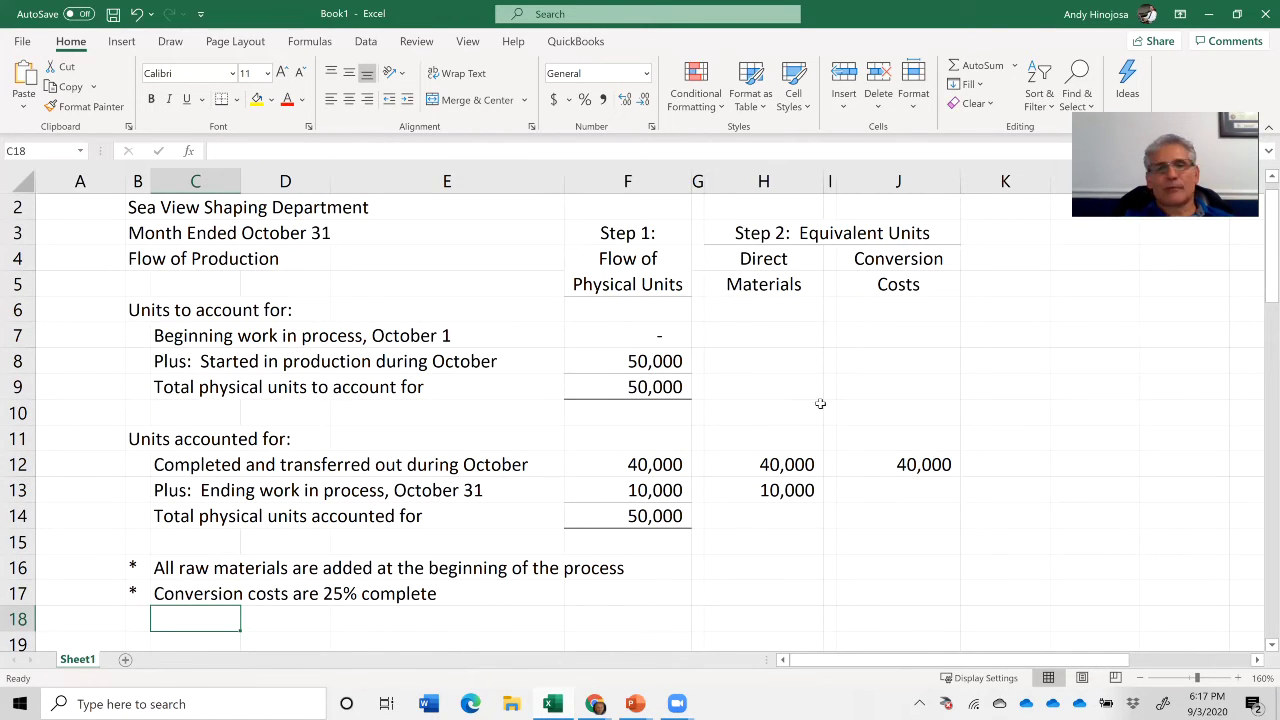
click(646, 486)
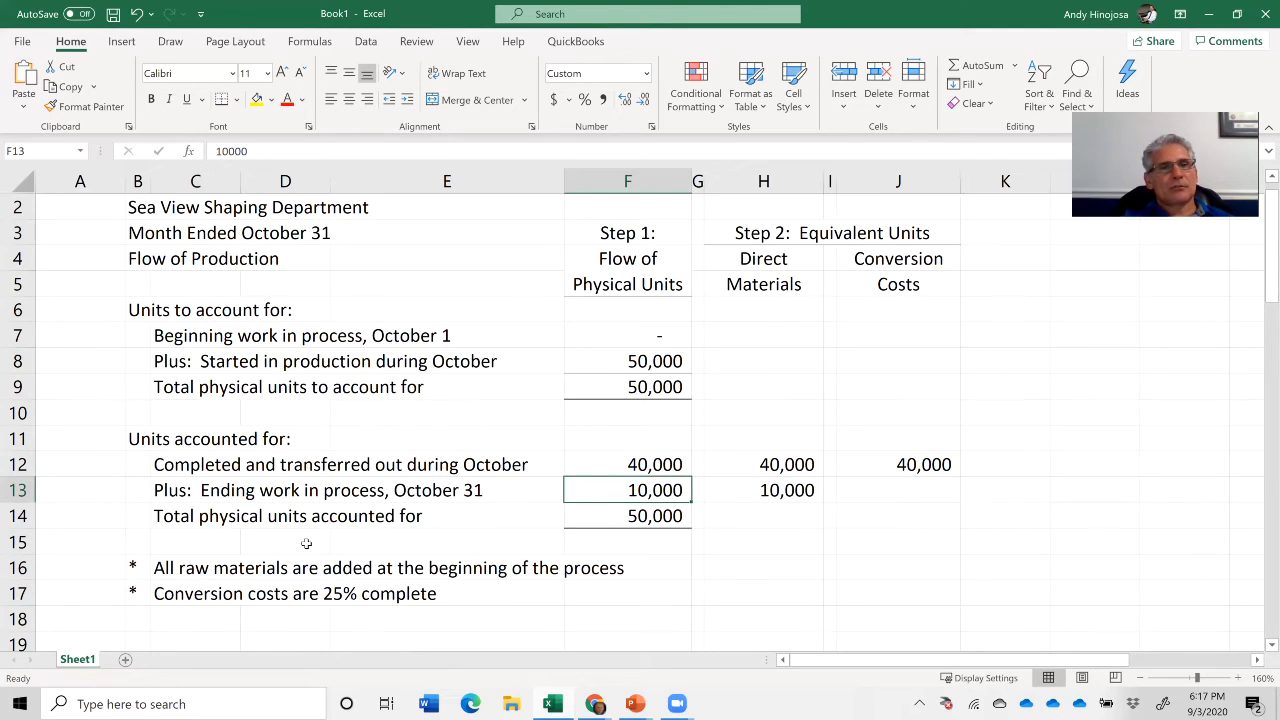
click(912, 487)
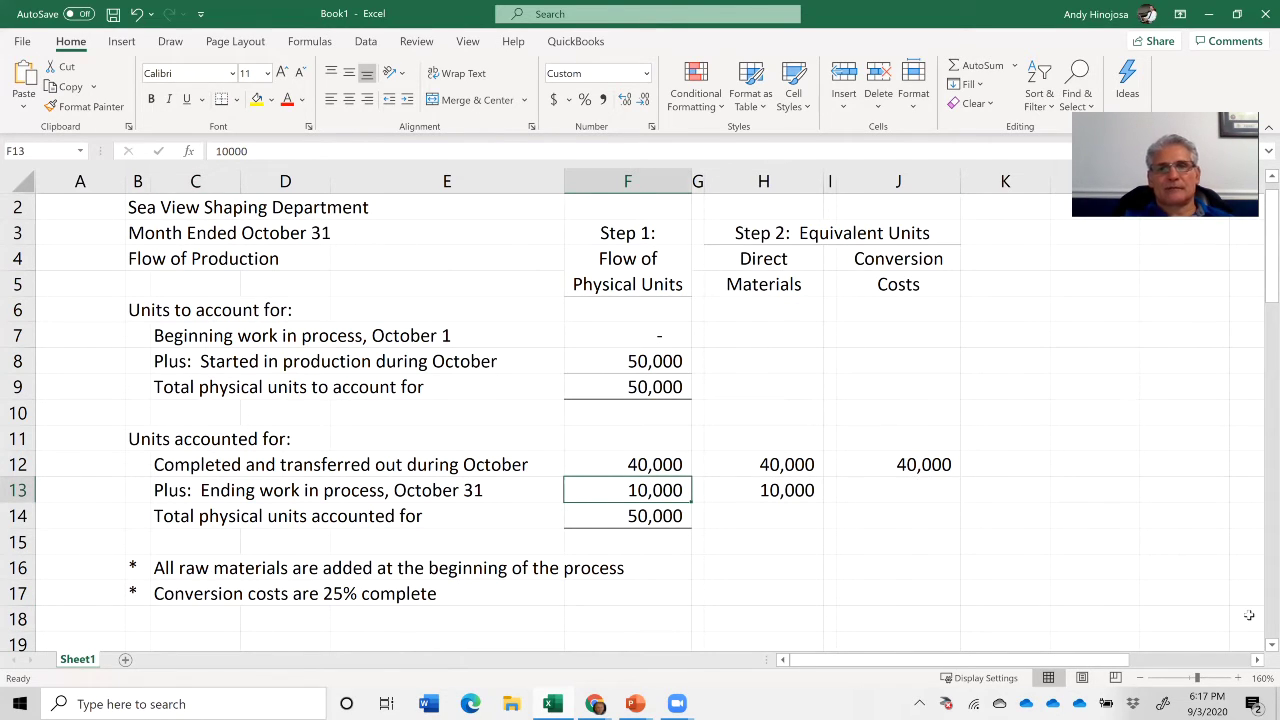
text(2500)
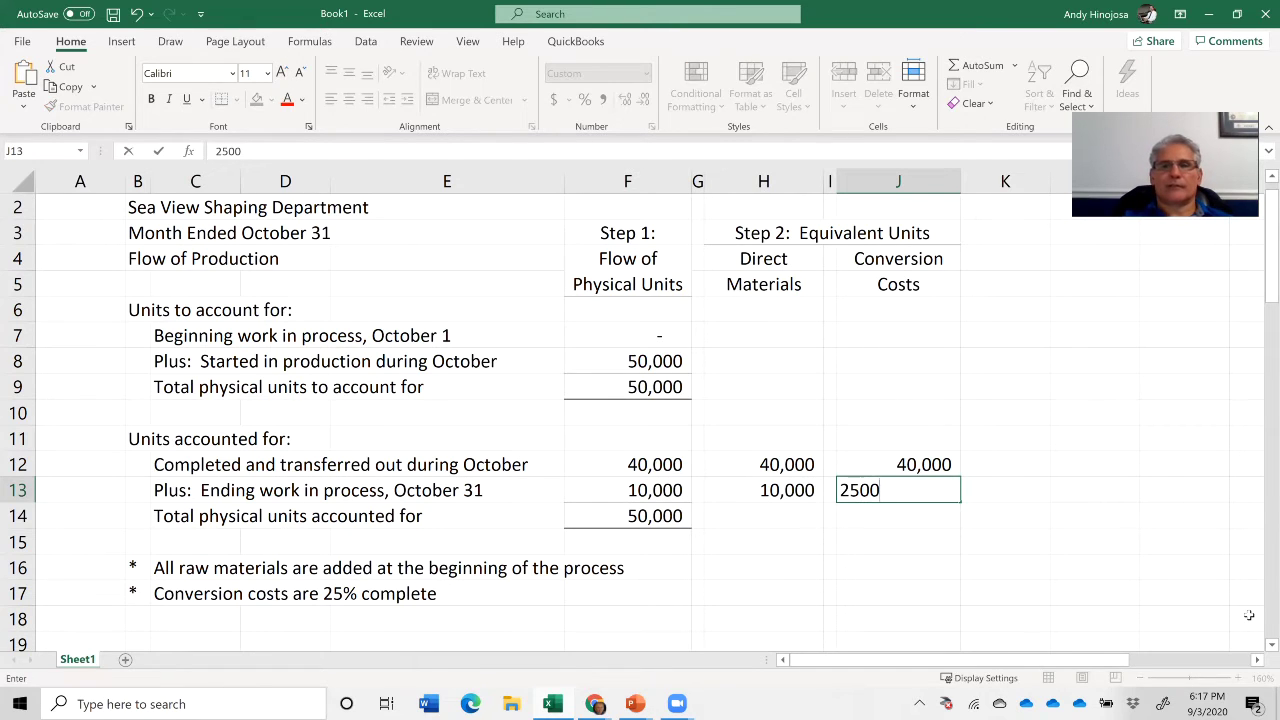
key(Return)
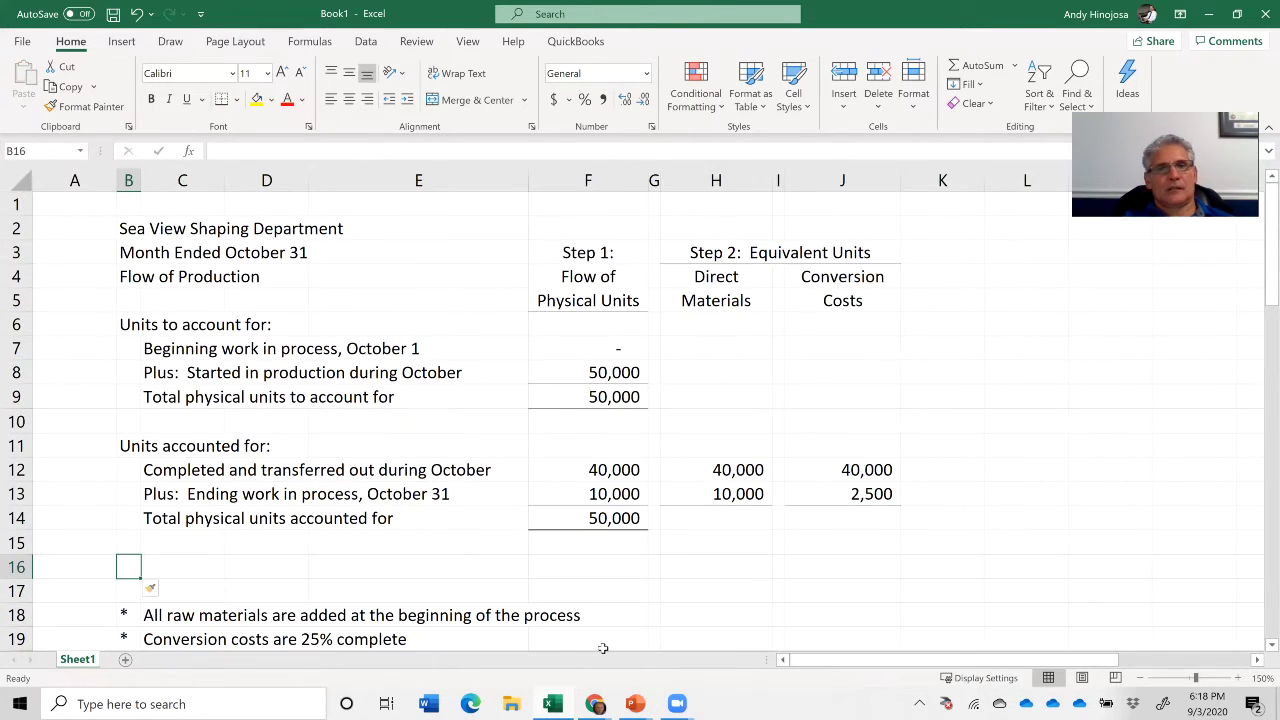
- Label B16 'Total equivalent units' and move to the direct materials total cell H16
text(Total)
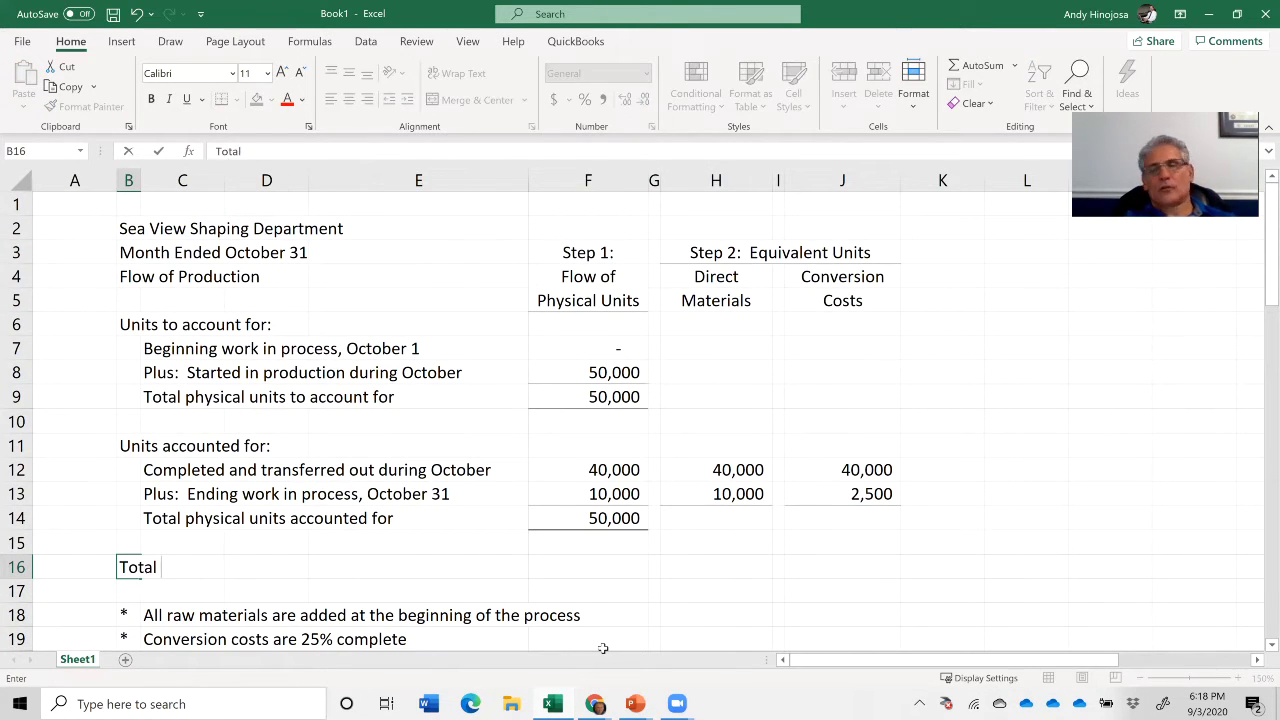
text( equ)
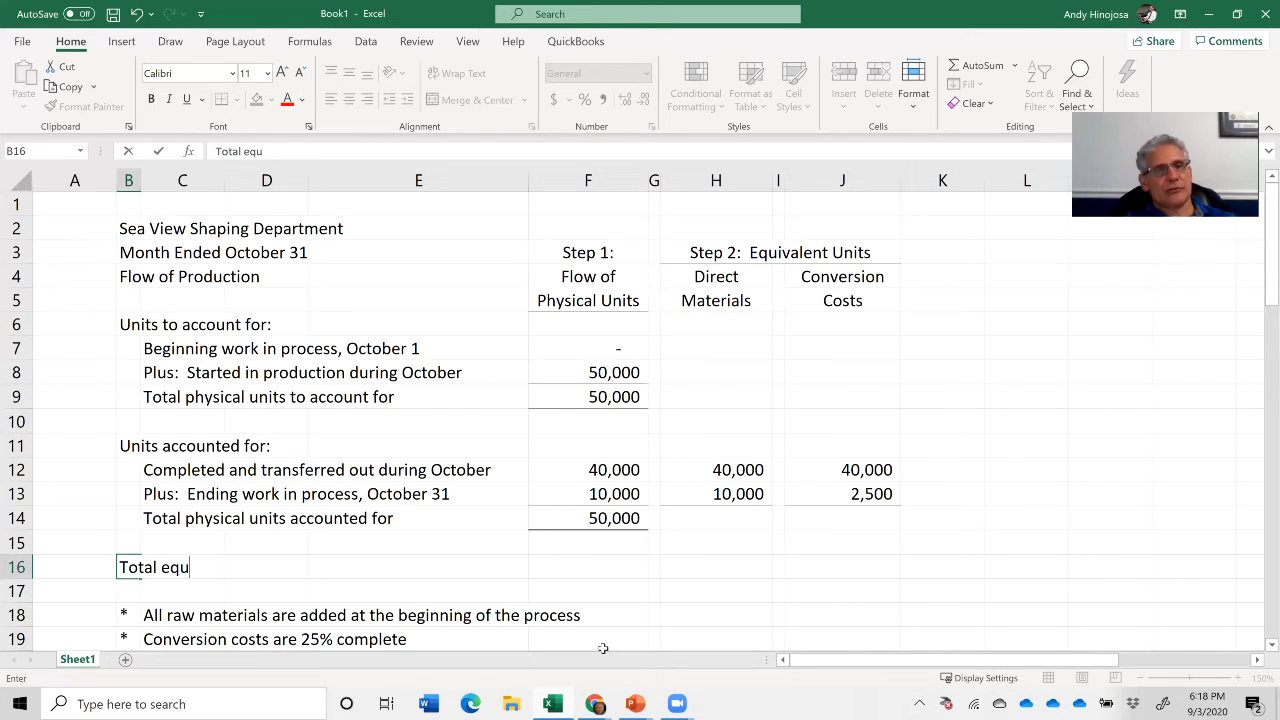
text(ivalent units)
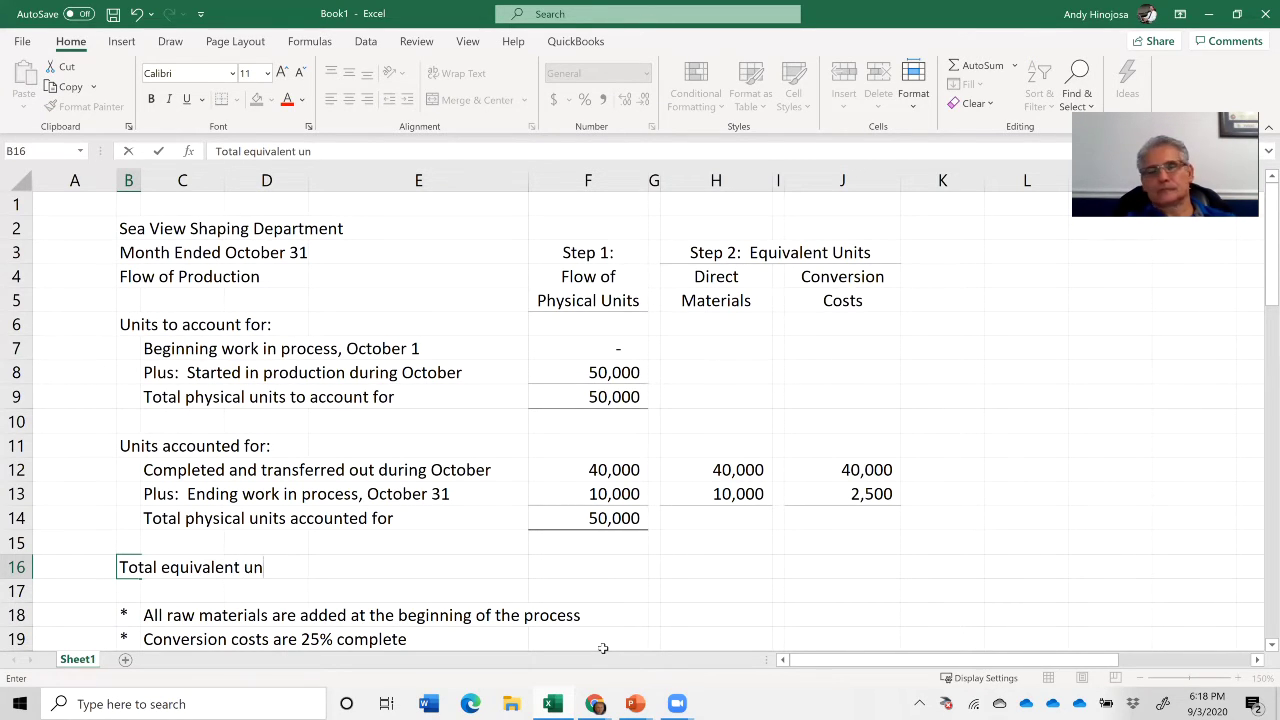
key(Return)
key(Up)
key(Right)
key(Right)
key(Right)
key(Right)
key(Right)
key(Right)
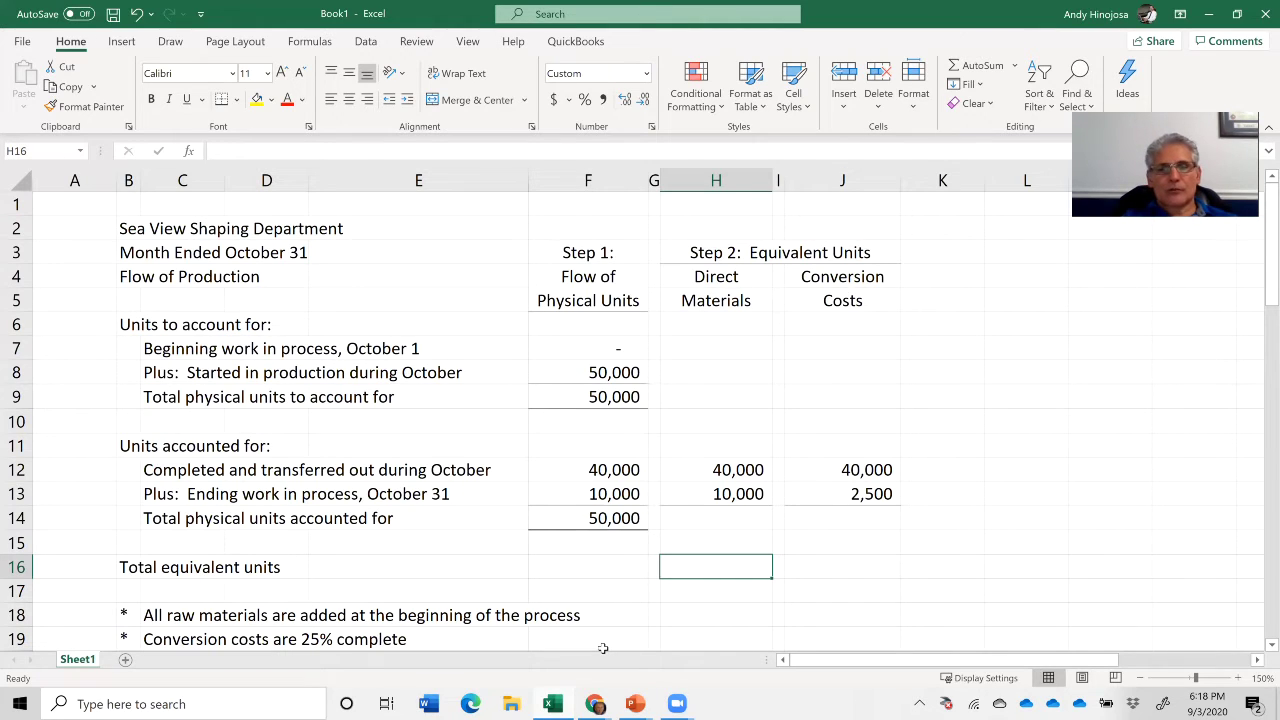
- Sum H12:H14 in H16 for 50,000 direct materials units and add a top border
text(=)
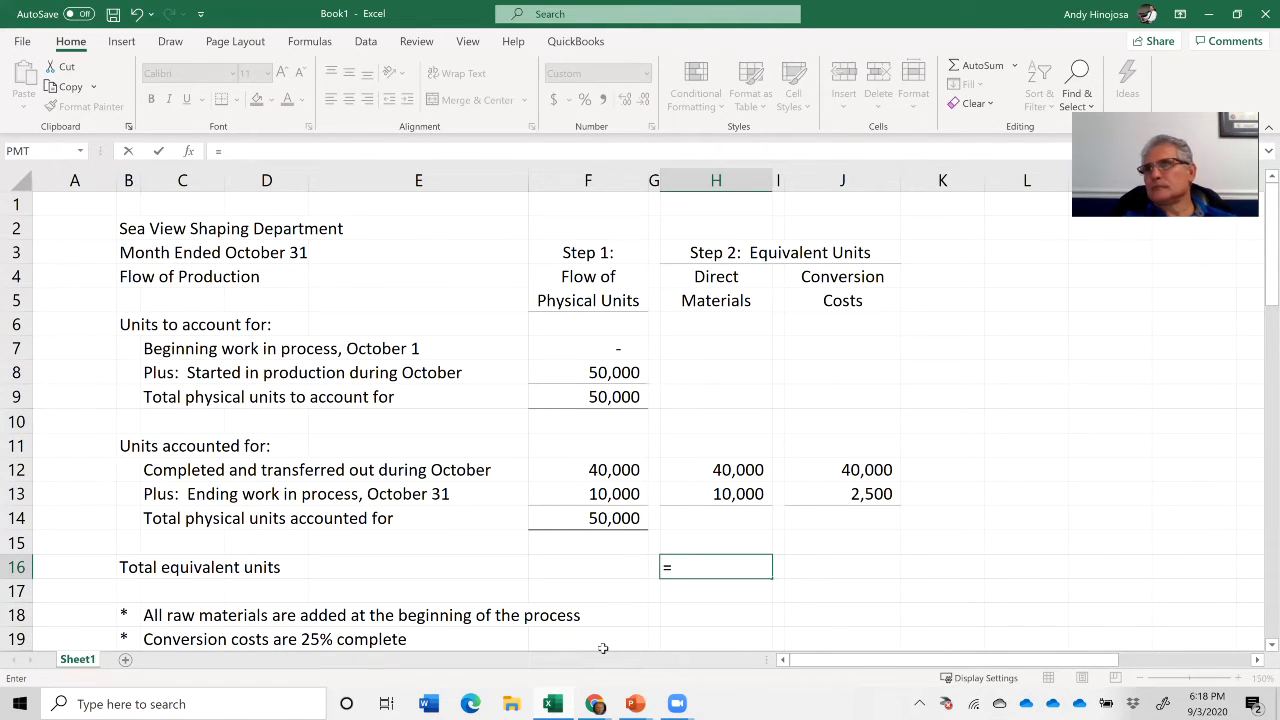
text(sum)
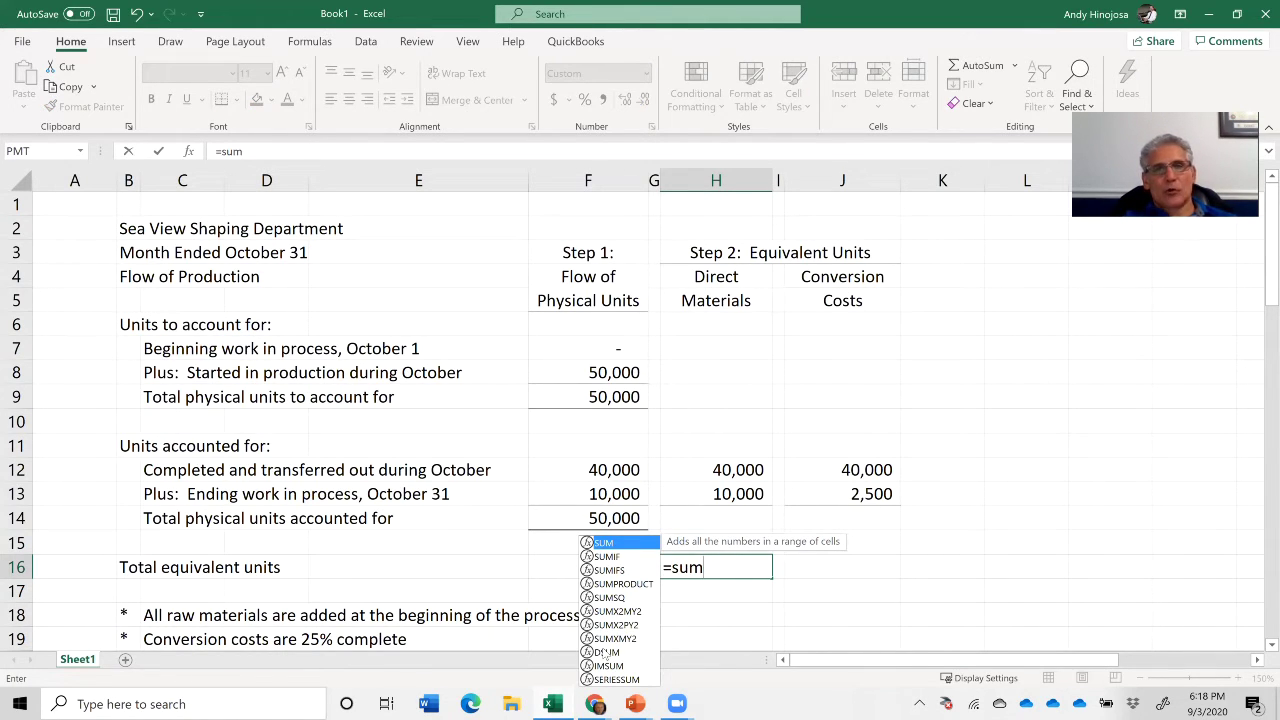
text(()
key(Up)
key(Up)
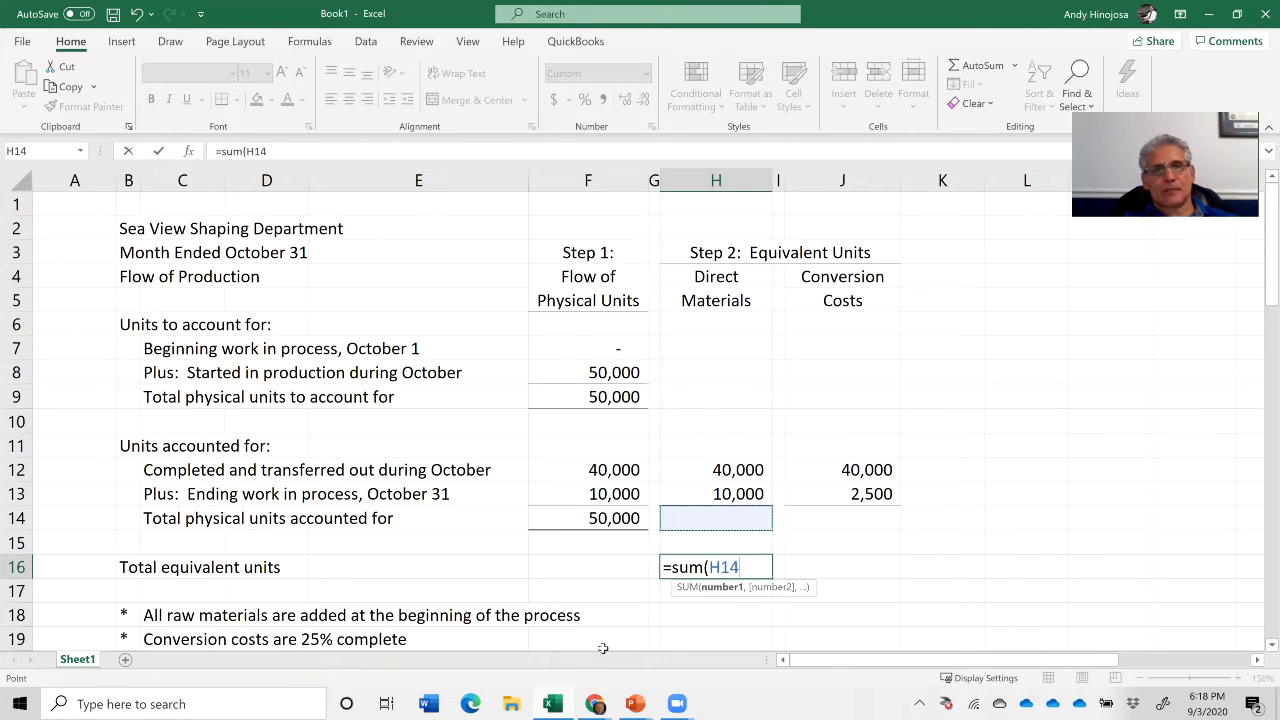
key(shift+Up)
key(shift+Up)
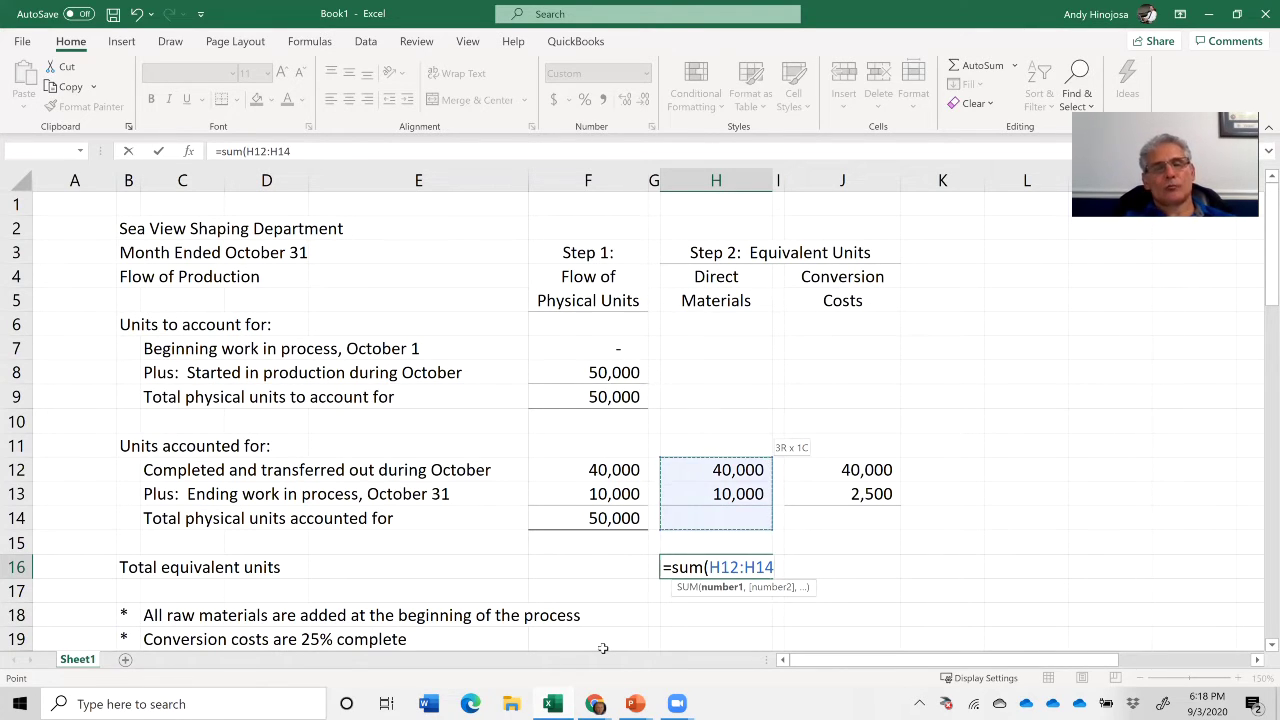
text())
key(Return)
key(Up)
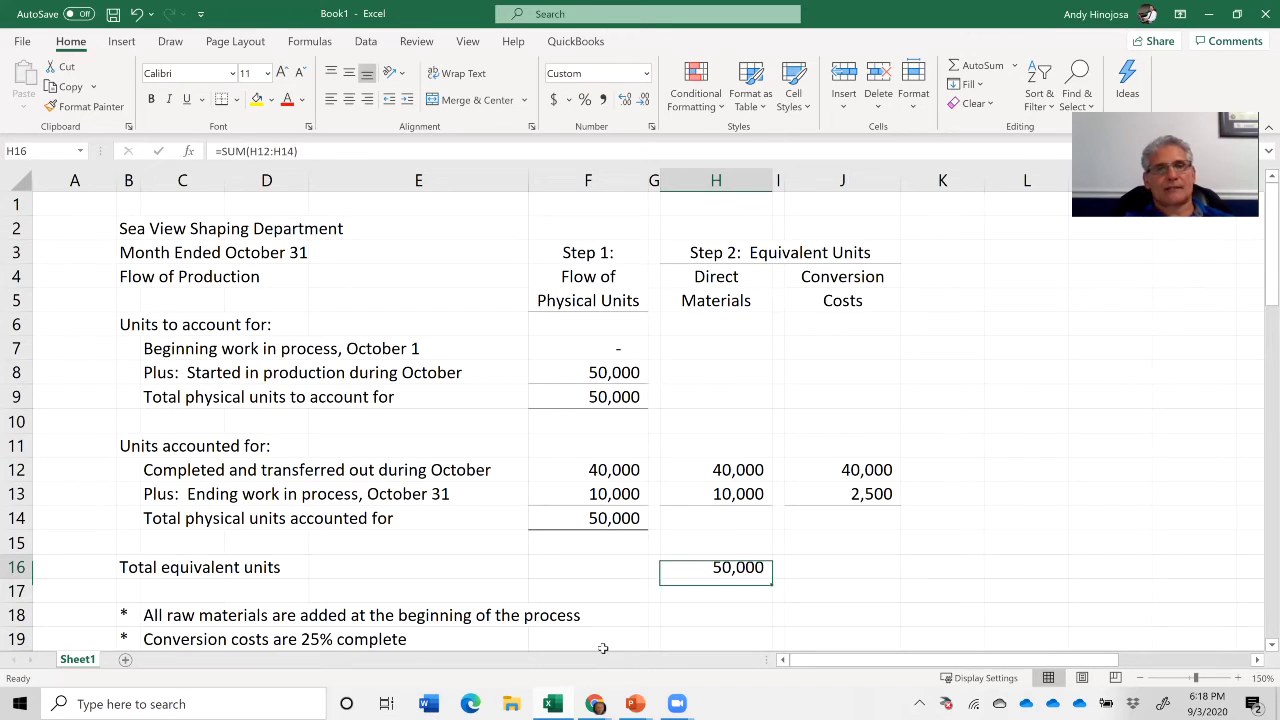
click(236, 100)
click(265, 276)
key(Down)
key(Down)
key(Down)
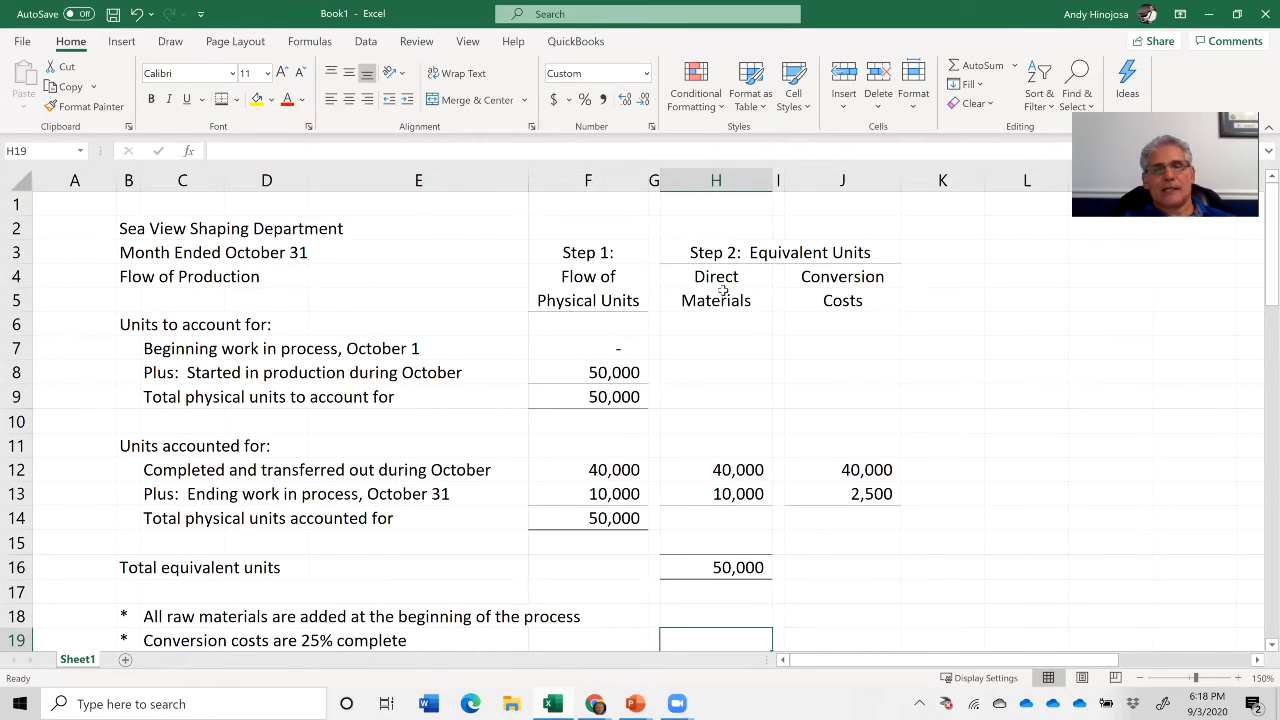
- Copy the H16 total into J16, giving 42,500 conversion equivalent units
click(730, 569)
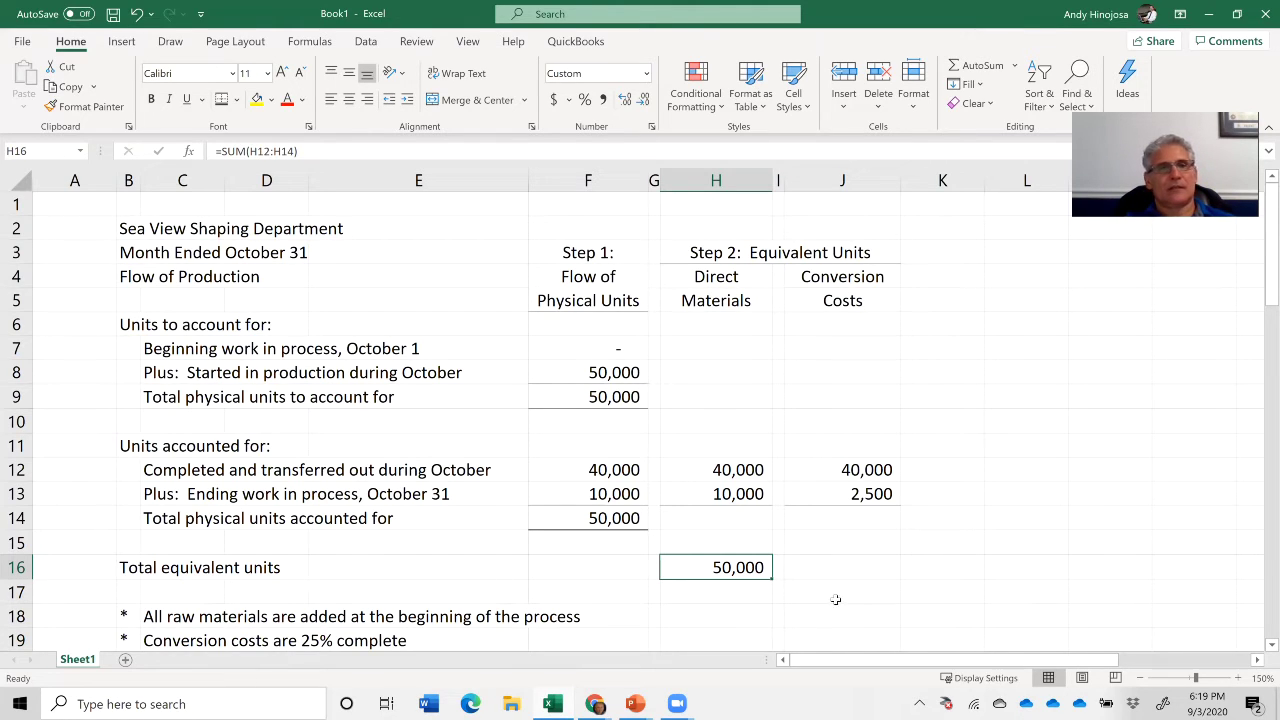
click(852, 566)
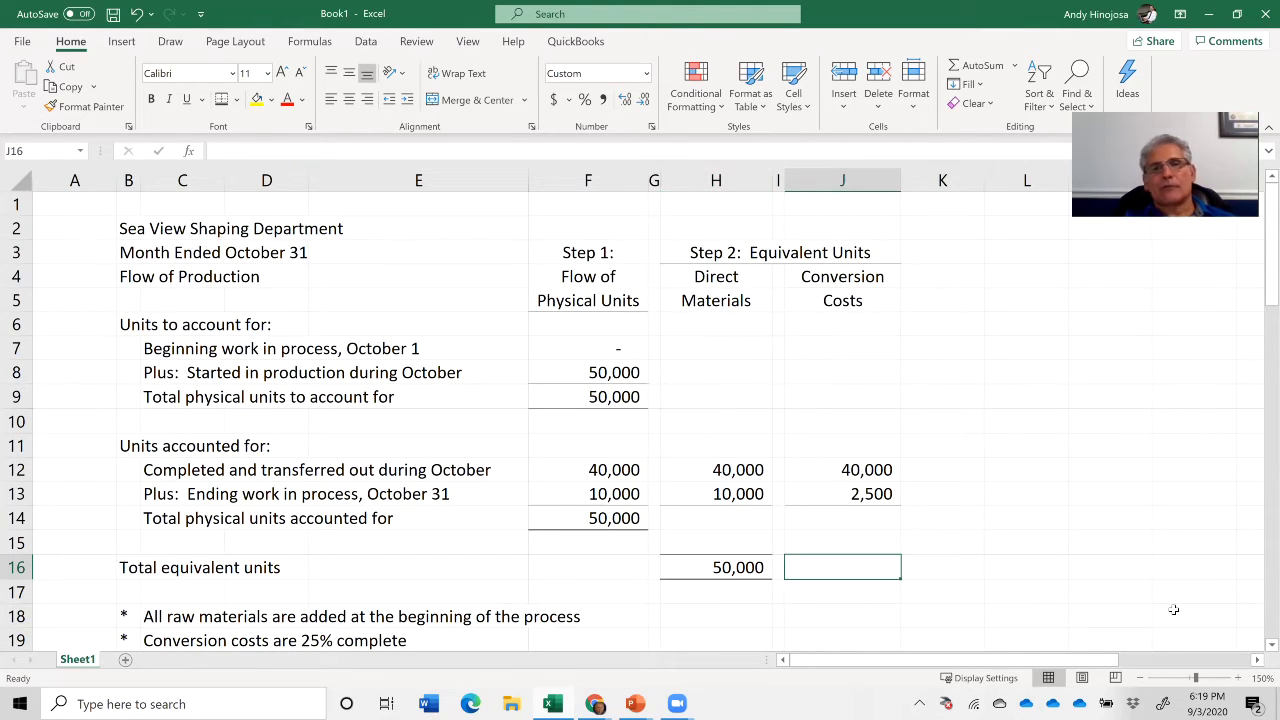
key(Left)
key(Left)
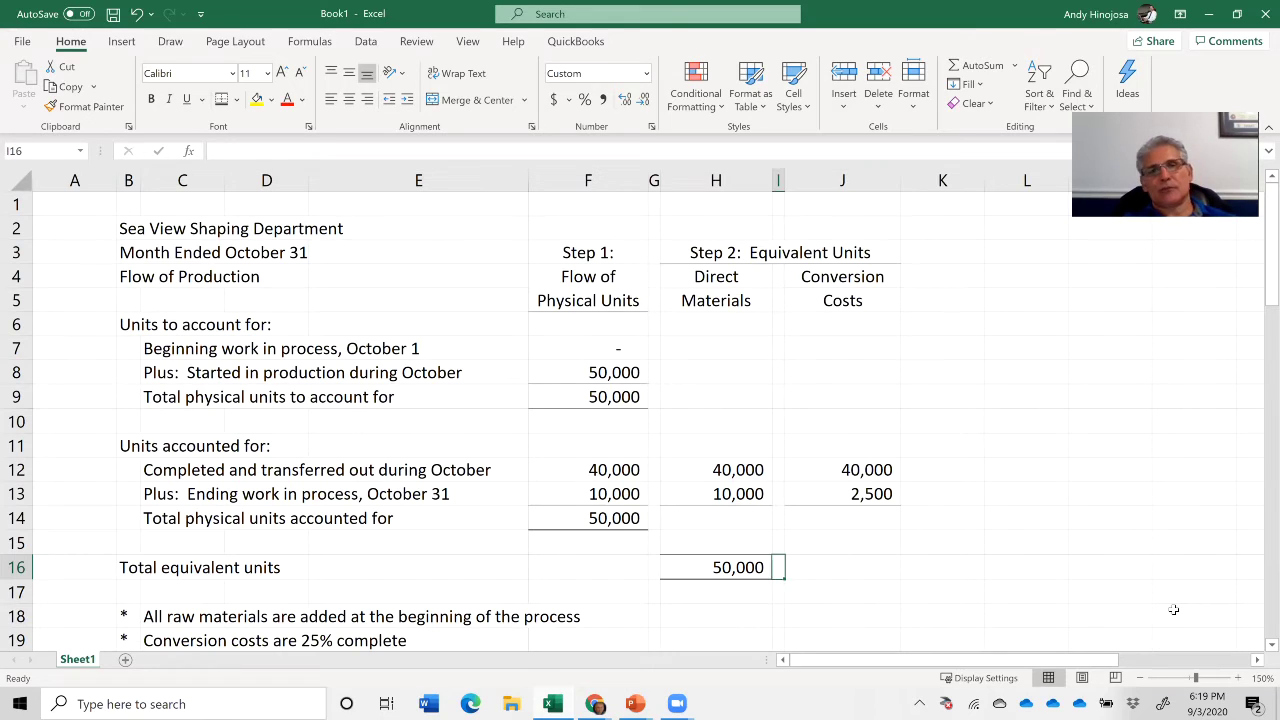
key(ctrl+c)
key(Right)
key(Right)
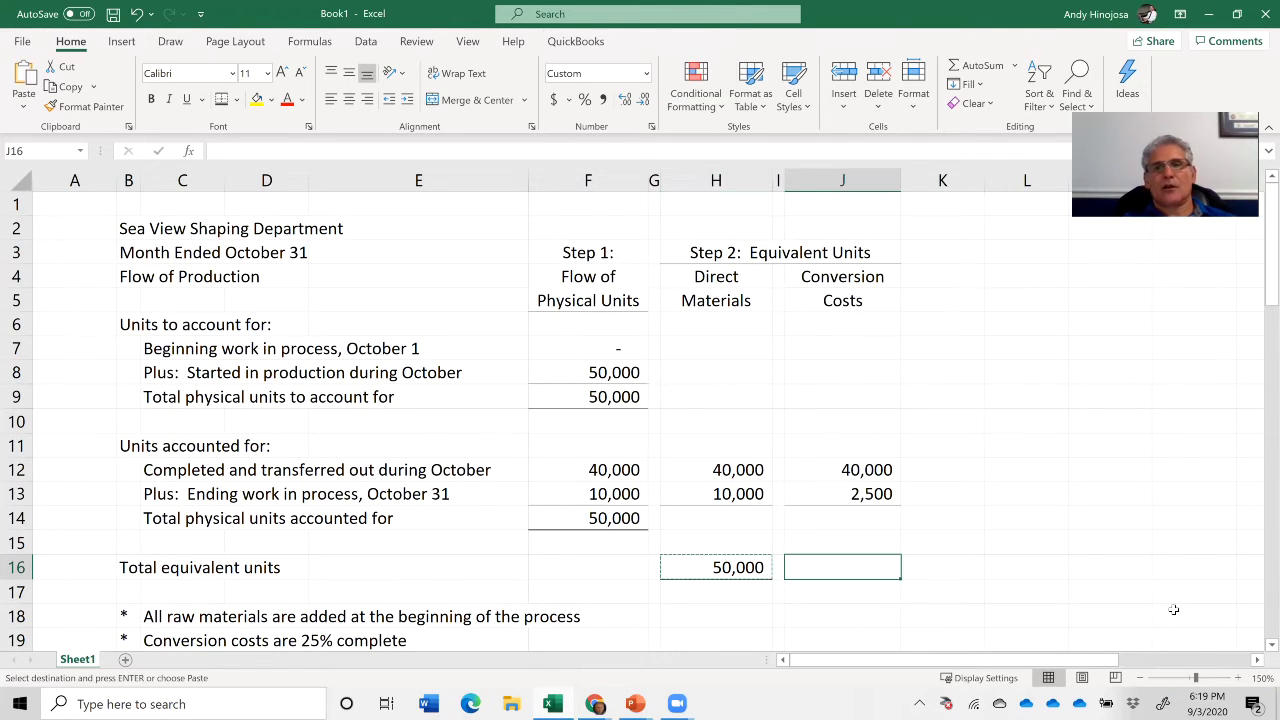
key(Return)
key(Up)
key(Down)
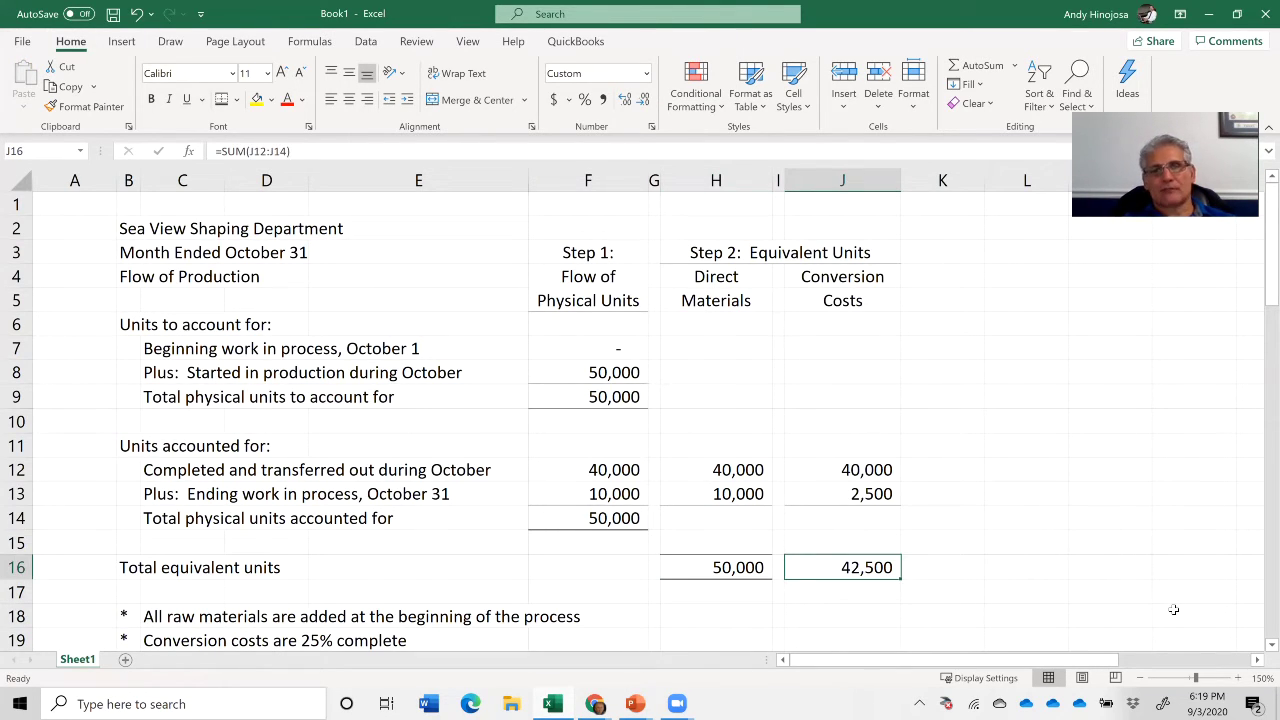
key(Up)
key(Up)
key(Up)
key(Up)
key(Down)
key(Up)
key(Down)
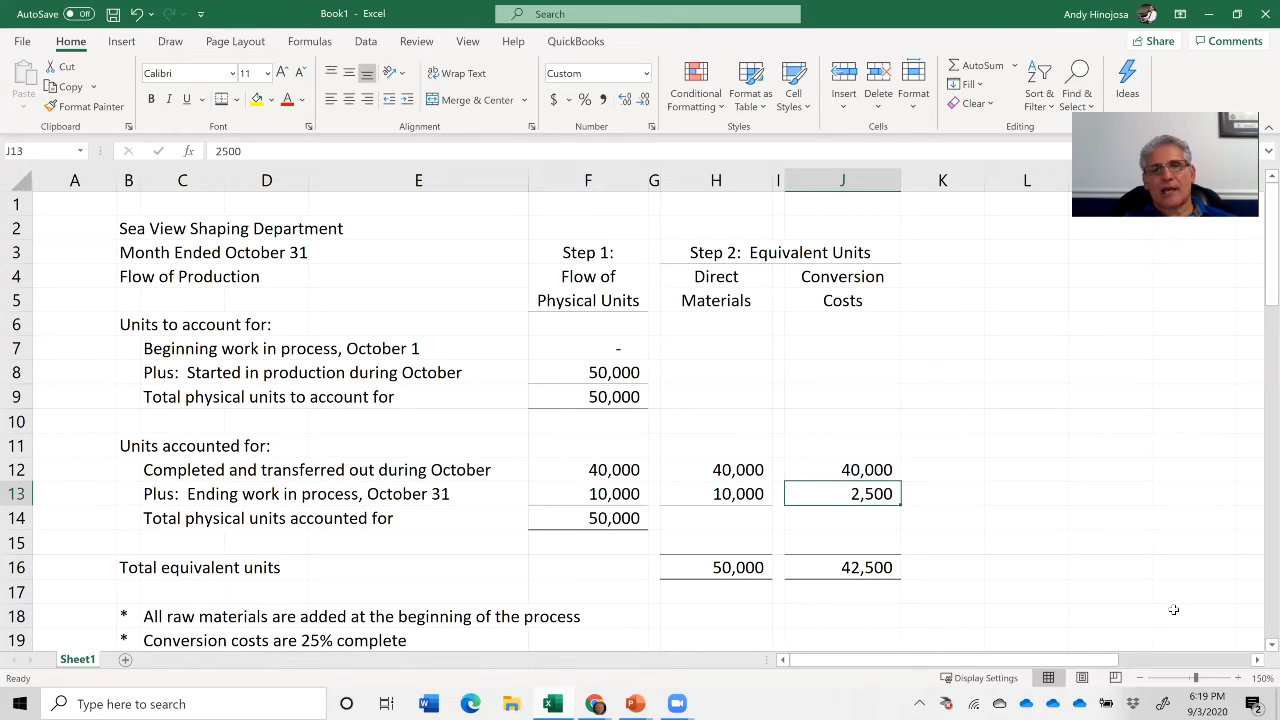
key(Up)
key(Down)
key(Down)
key(Down)
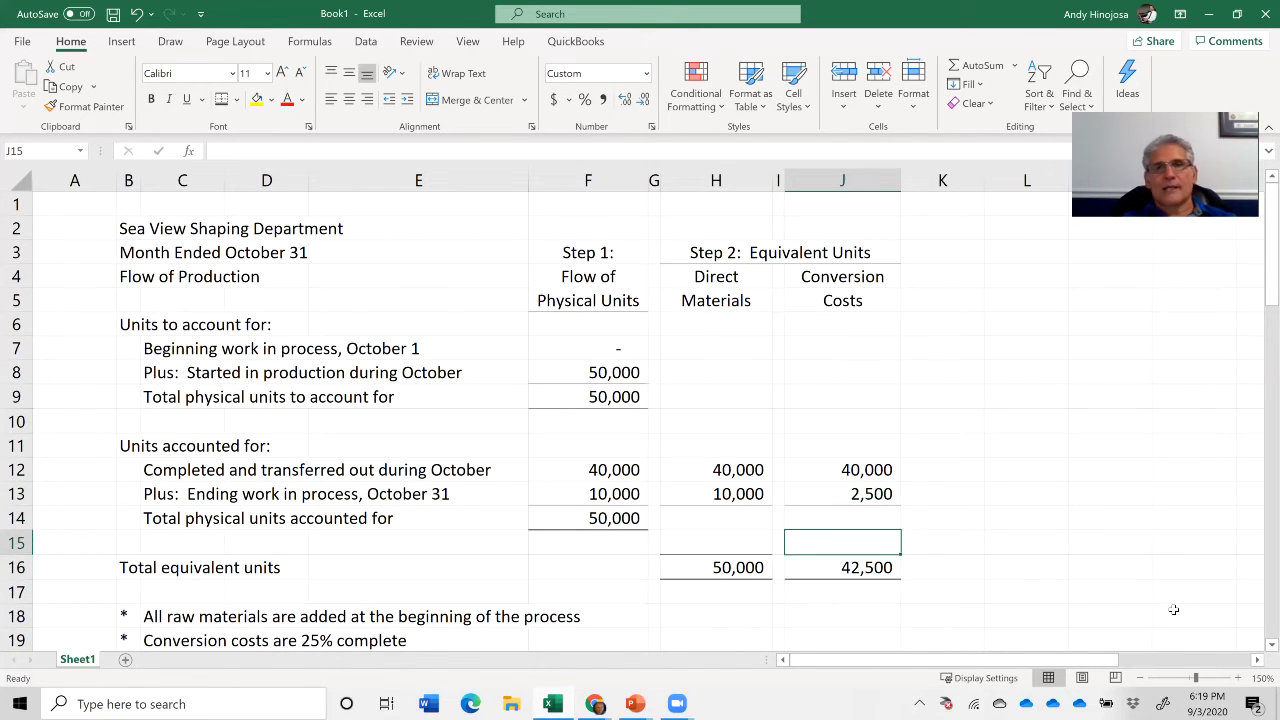
key(Up)
key(Up)
key(Up)
key(Left)
key(Left)
key(Left)
key(Left)
key(Left)
key(Left)
key(Left)
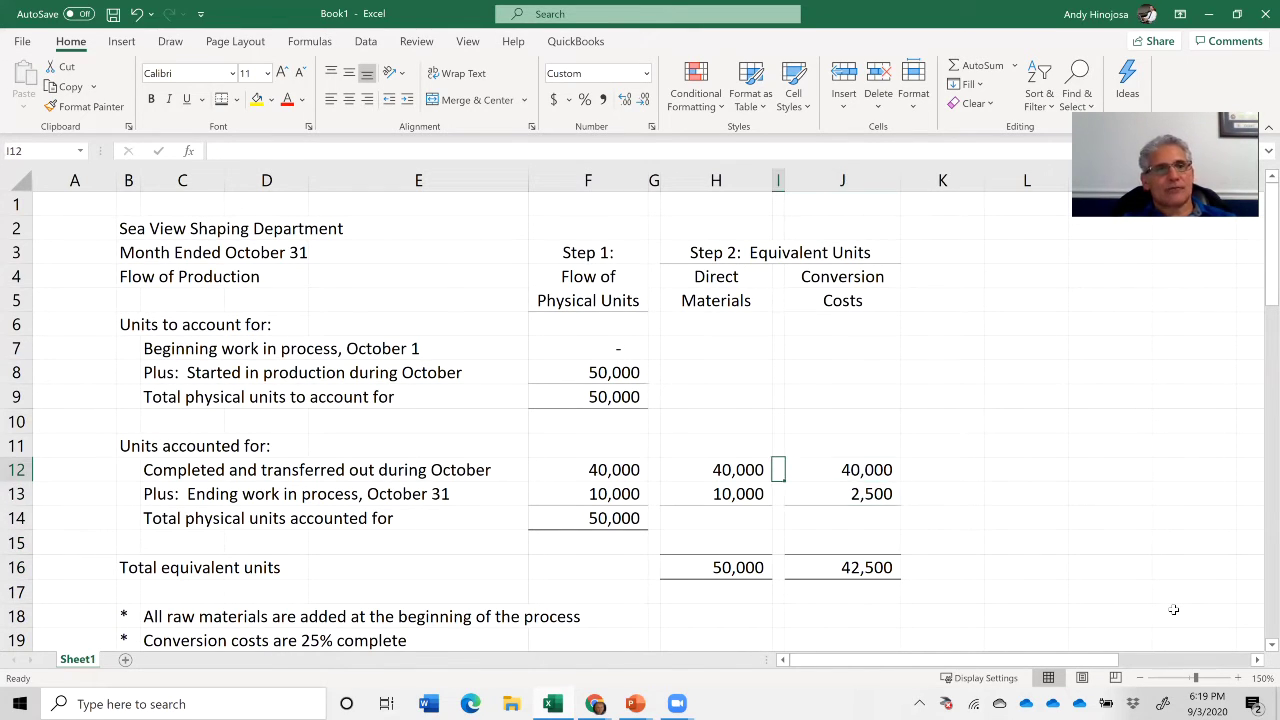
key(Right)
key(Right)
key(Right)
key(Right)
key(Right)
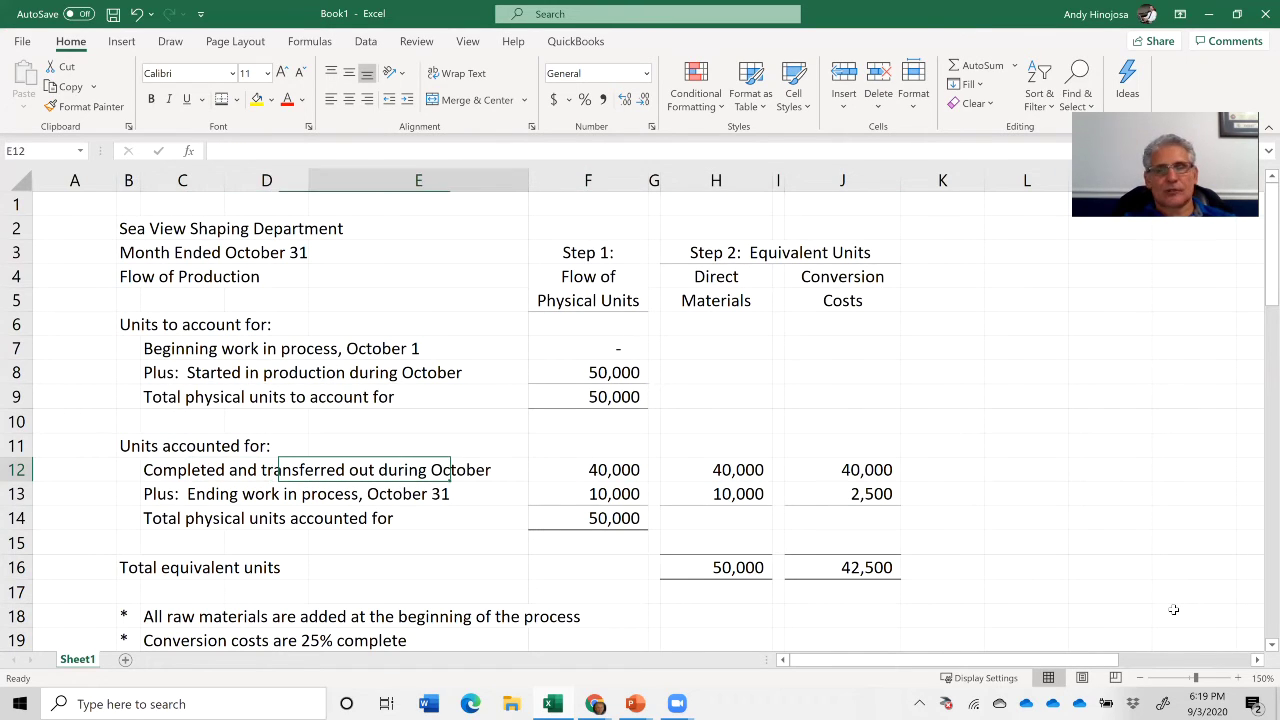
key(Left)
key(Left)
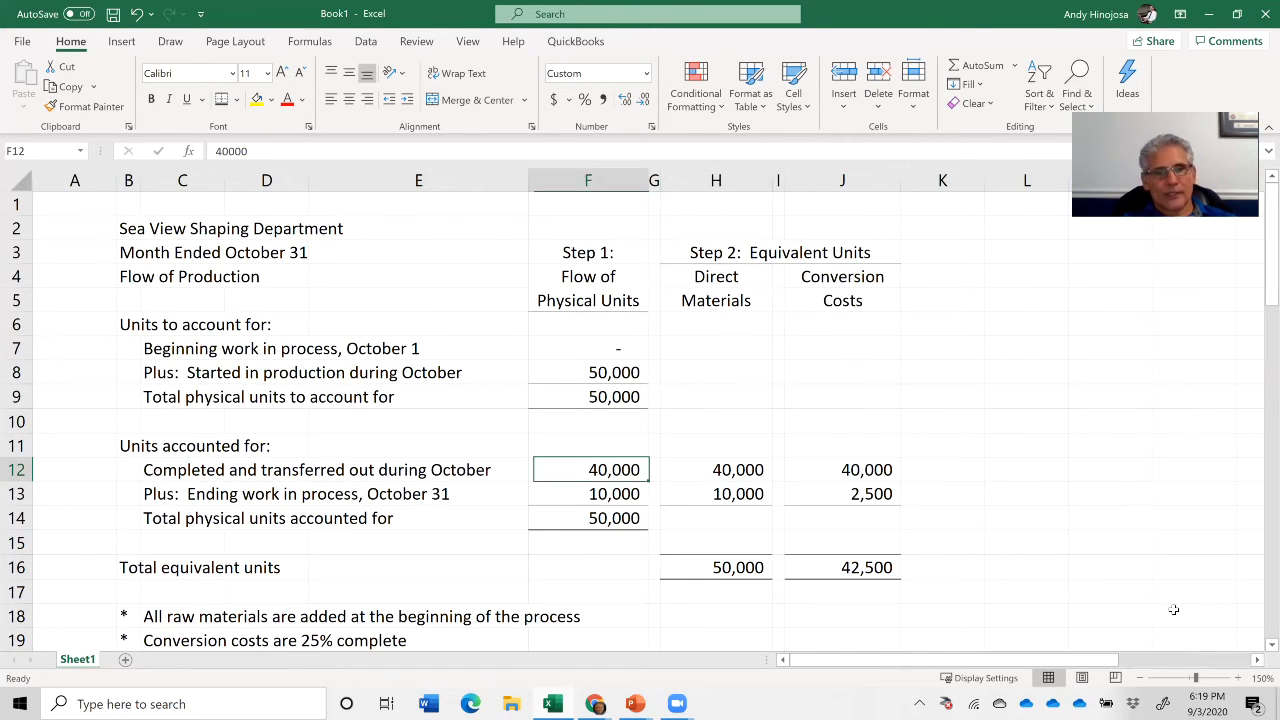
key(Right)
key(Right)
key(Right)
key(Right)
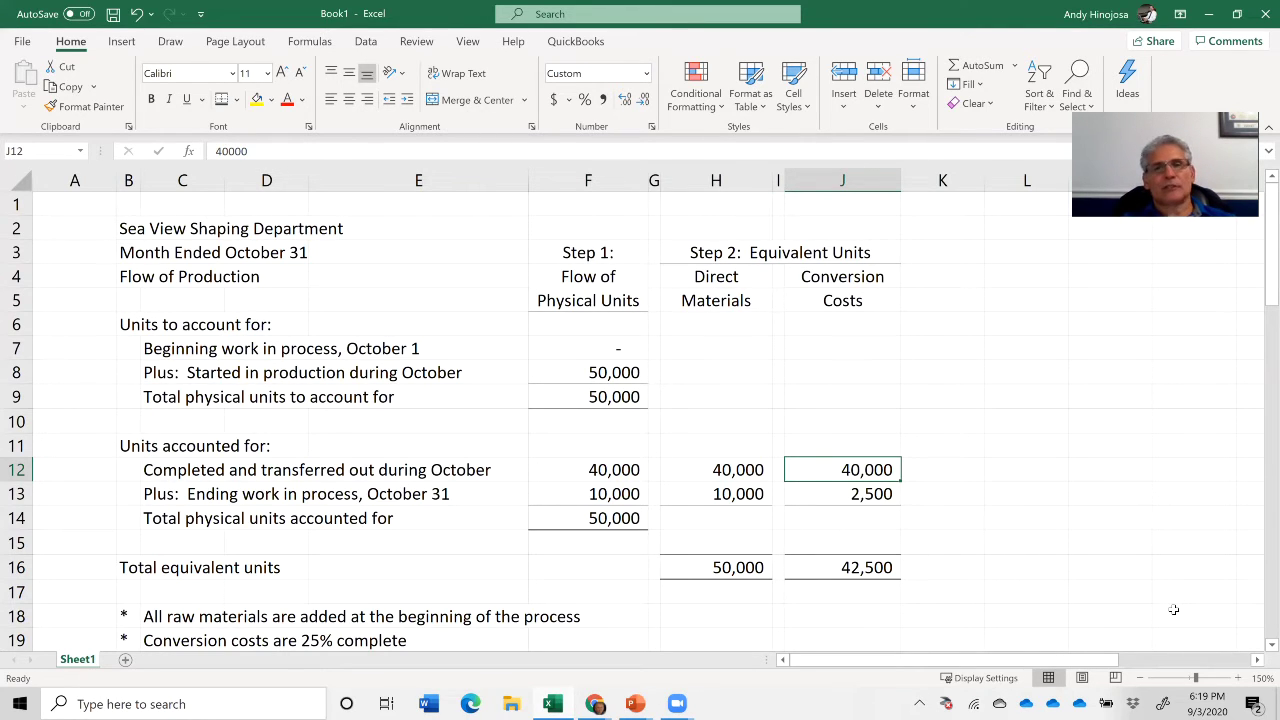
key(Left)
key(Left)
key(Left)
key(Left)
key(Down)
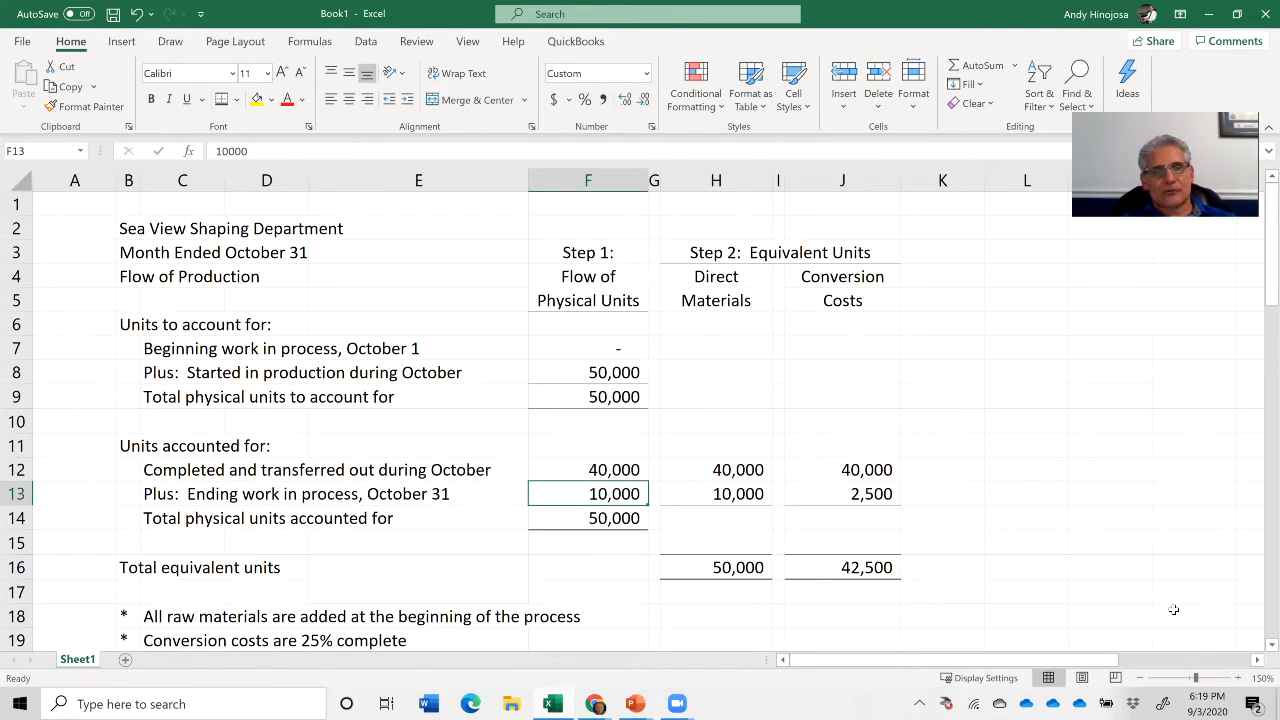
key(Down)
key(Down)
key(Down)
key(Down)
key(Down)
key(Down)
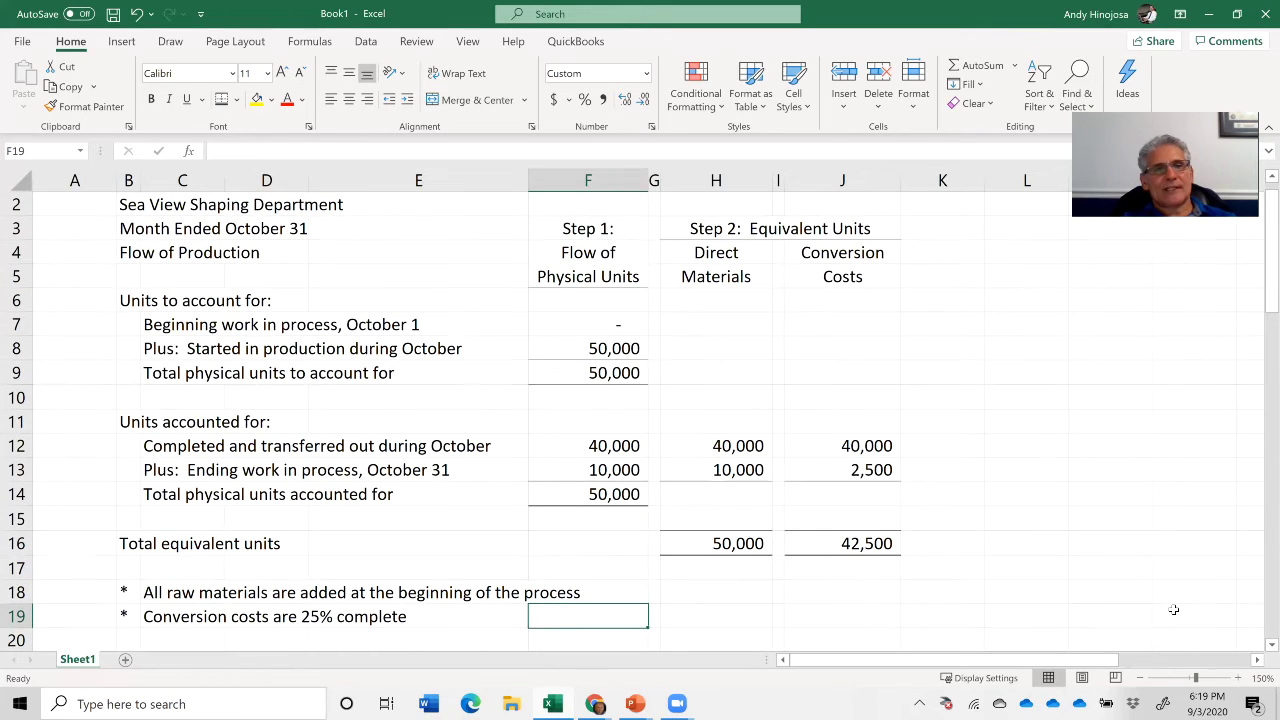
key(Left)
key(Left)
key(Left)
key(Right)
key(Right)
key(Right)
key(Right)
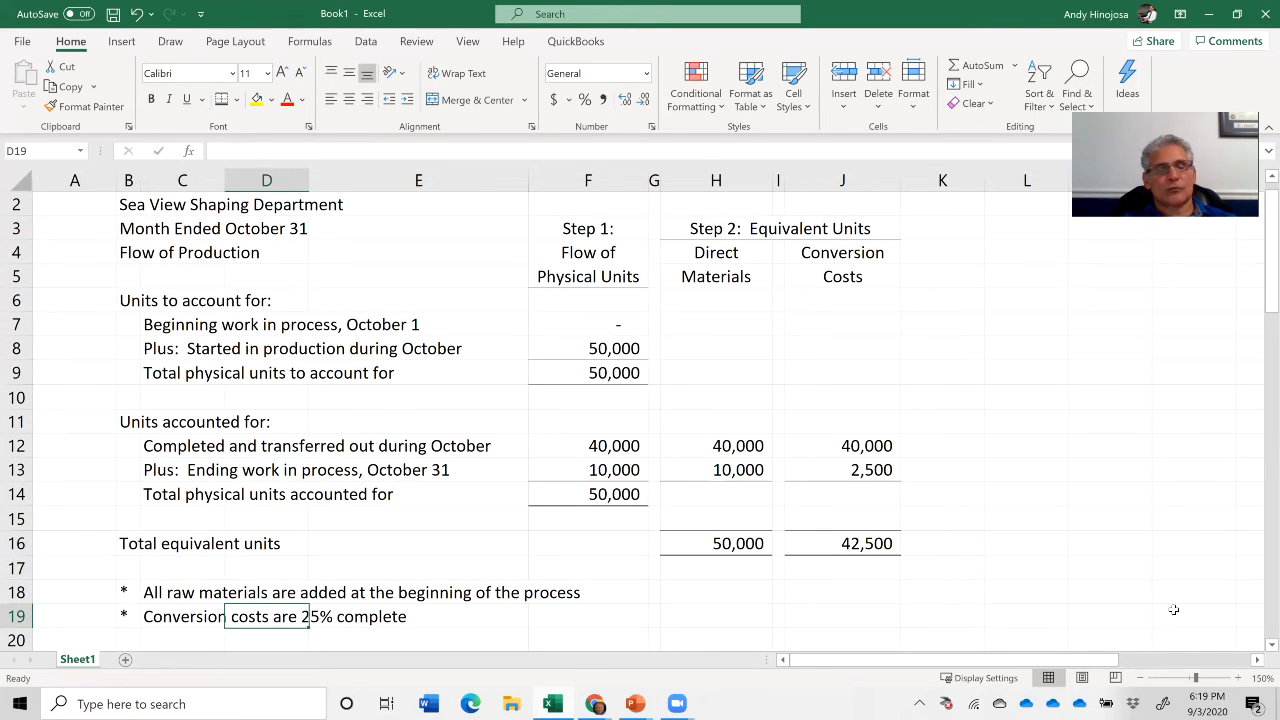
key(Right)
key(Right)
key(Up)
key(Up)
key(Up)
key(Up)
key(Up)
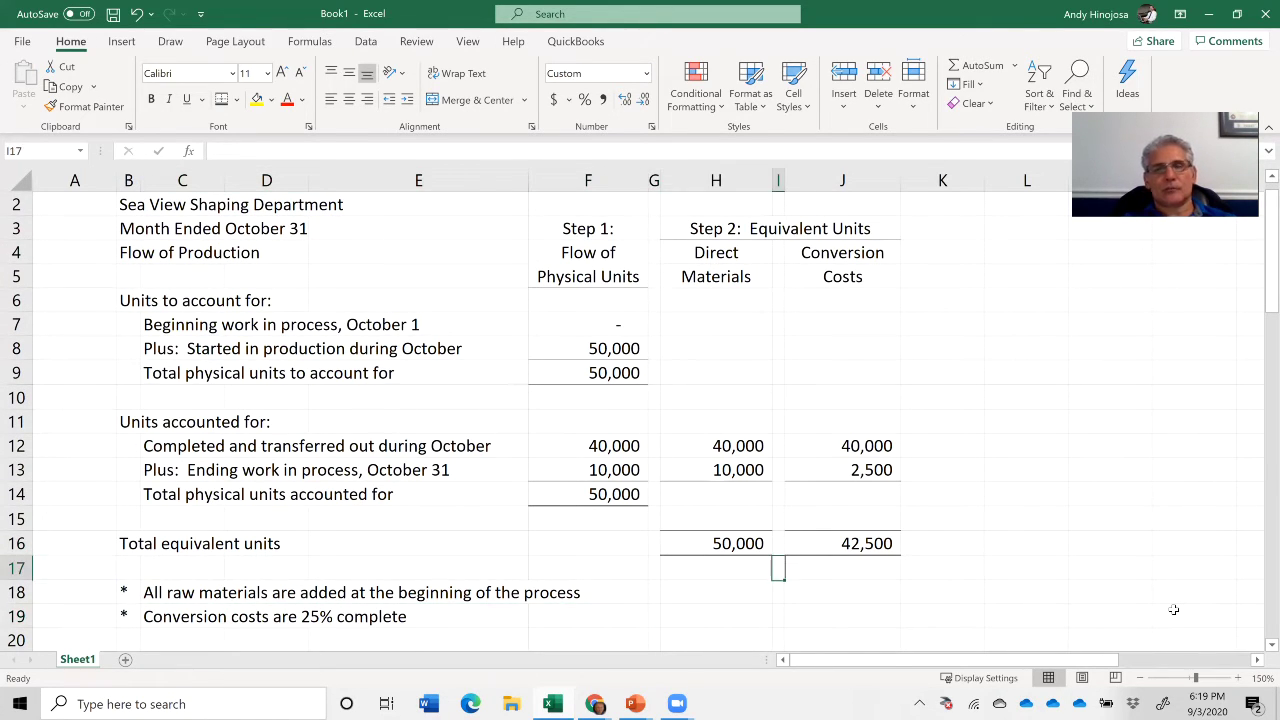
key(Left)
key(Left)
key(Up)
key(Left)
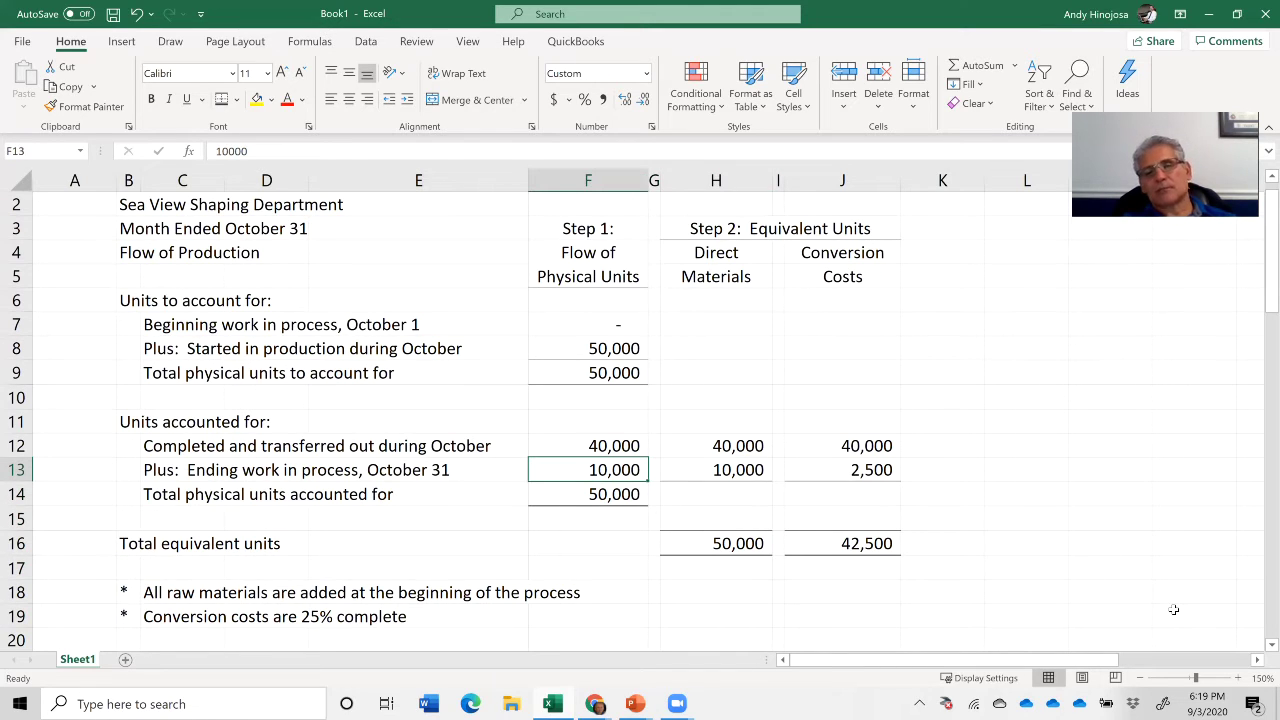
key(Right)
key(Right)
key(Right)
key(Right)
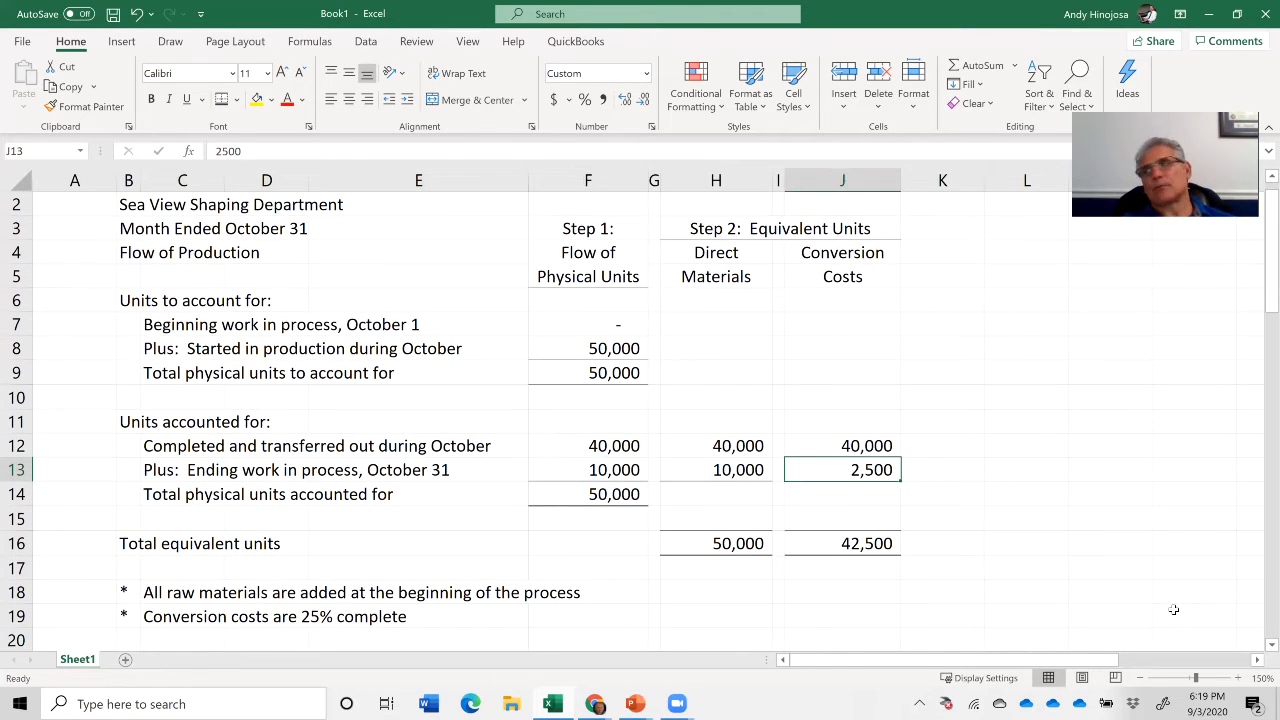
key(Up)
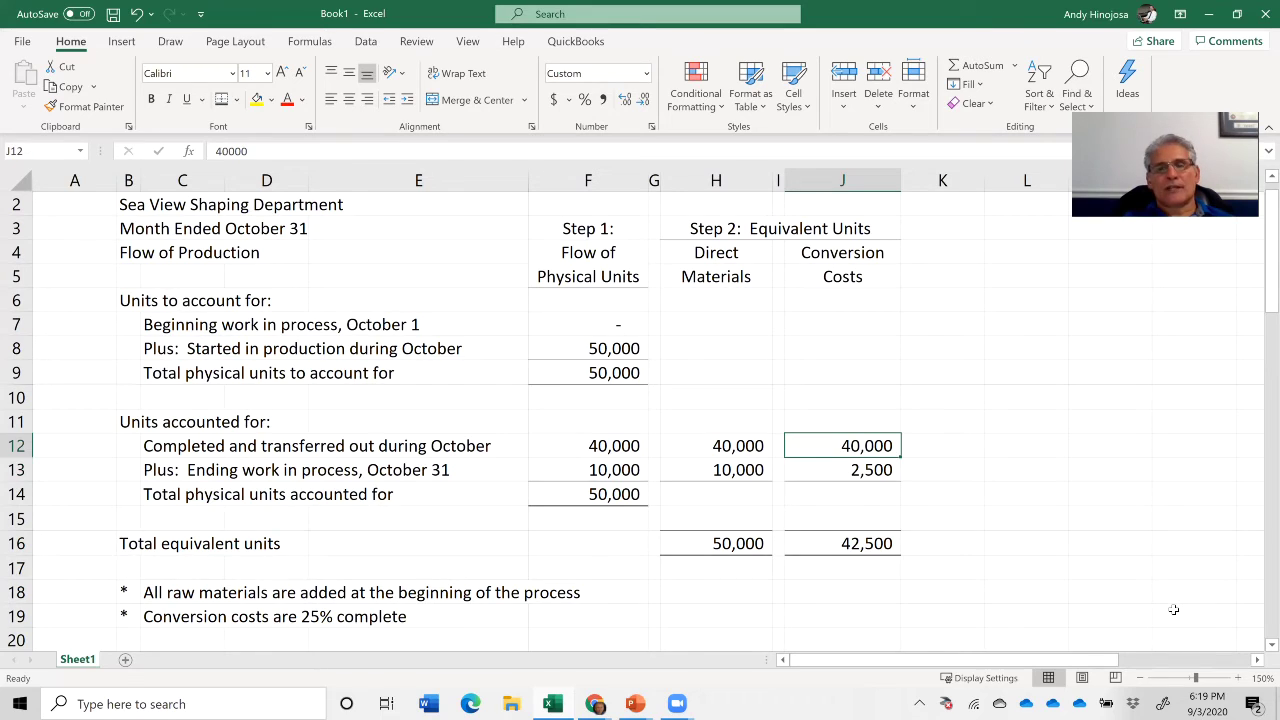
key(Down)
key(Down)
key(Down)
key(Down)
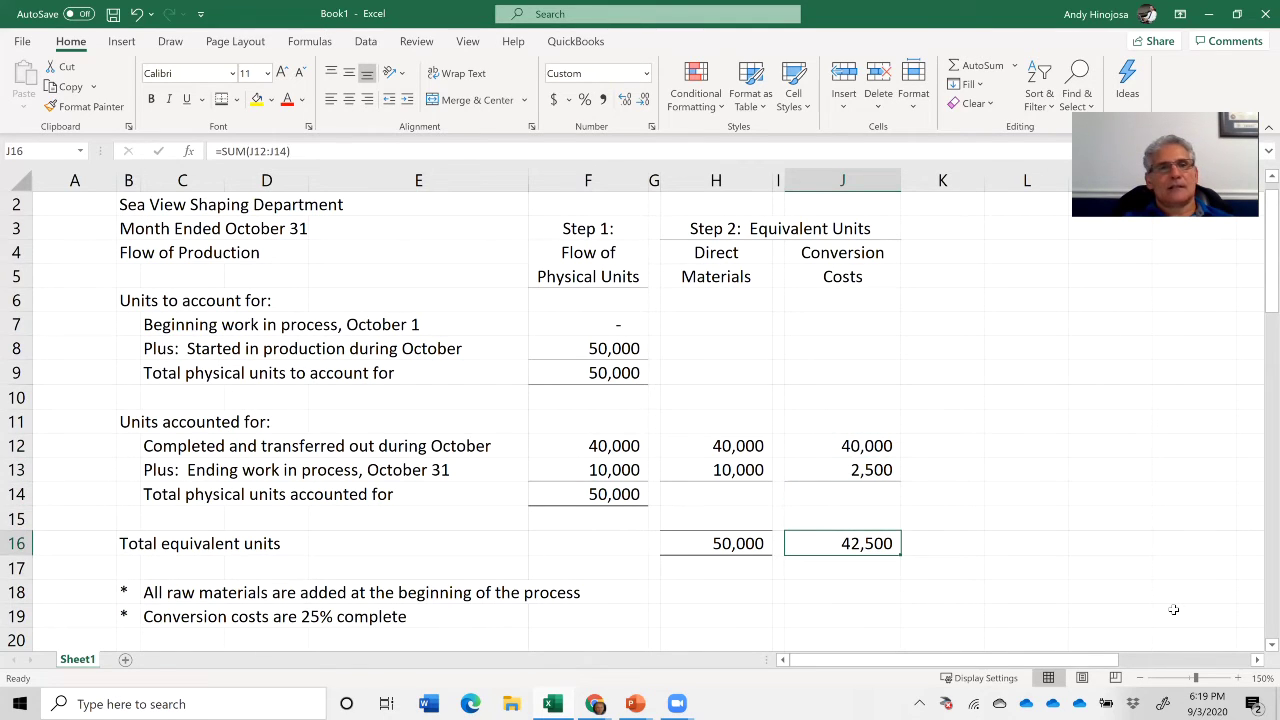
key(Up)
key(Up)
key(Up)
key(Up)
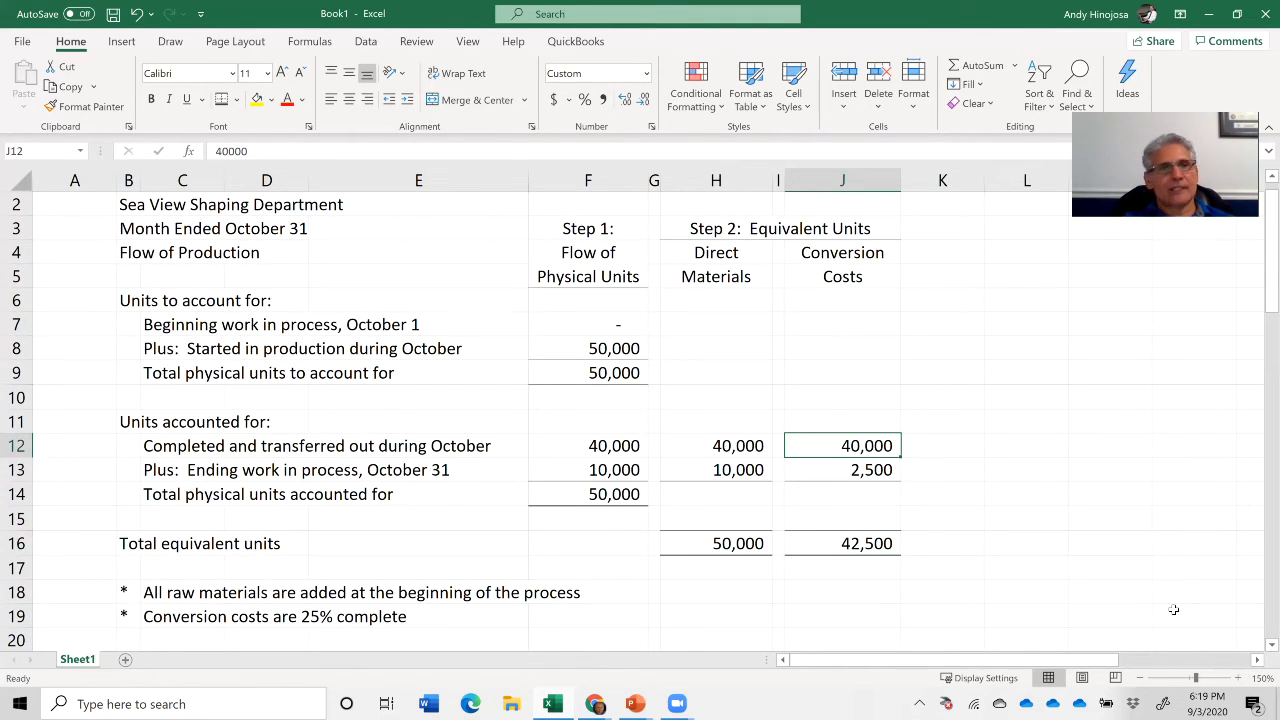
key(Down)
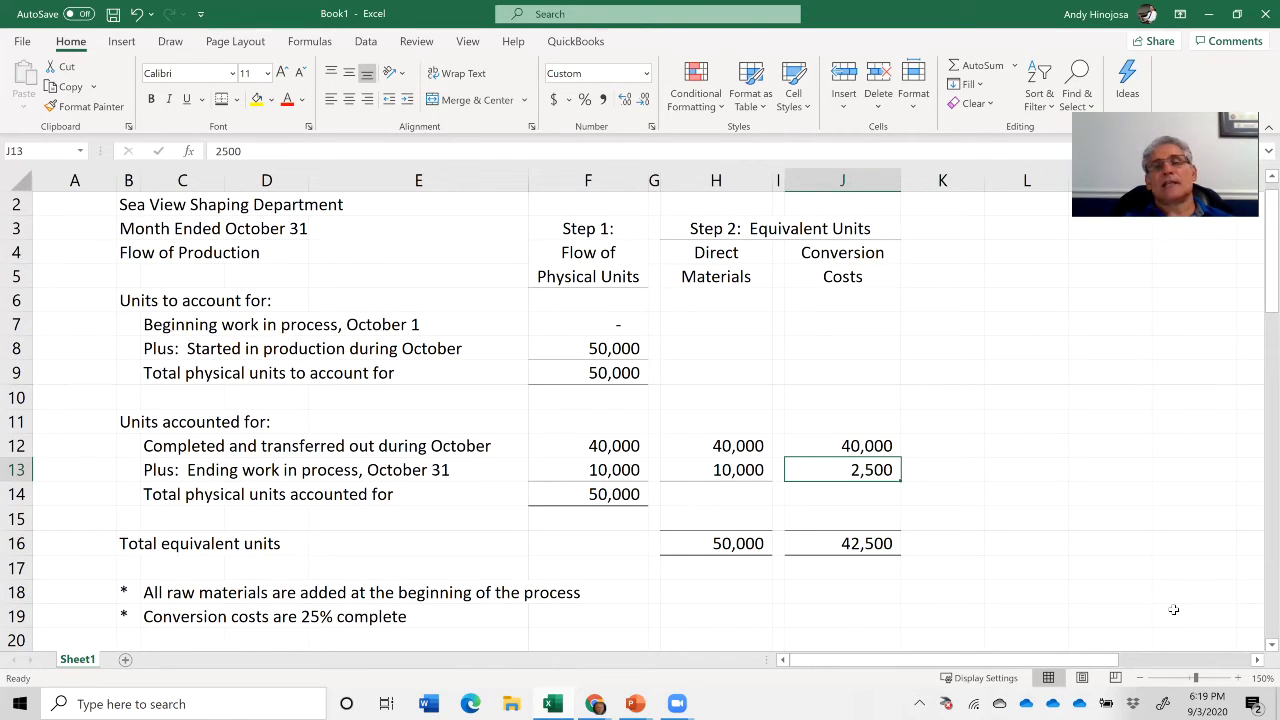
key(Down)
key(Down)
key(Down)
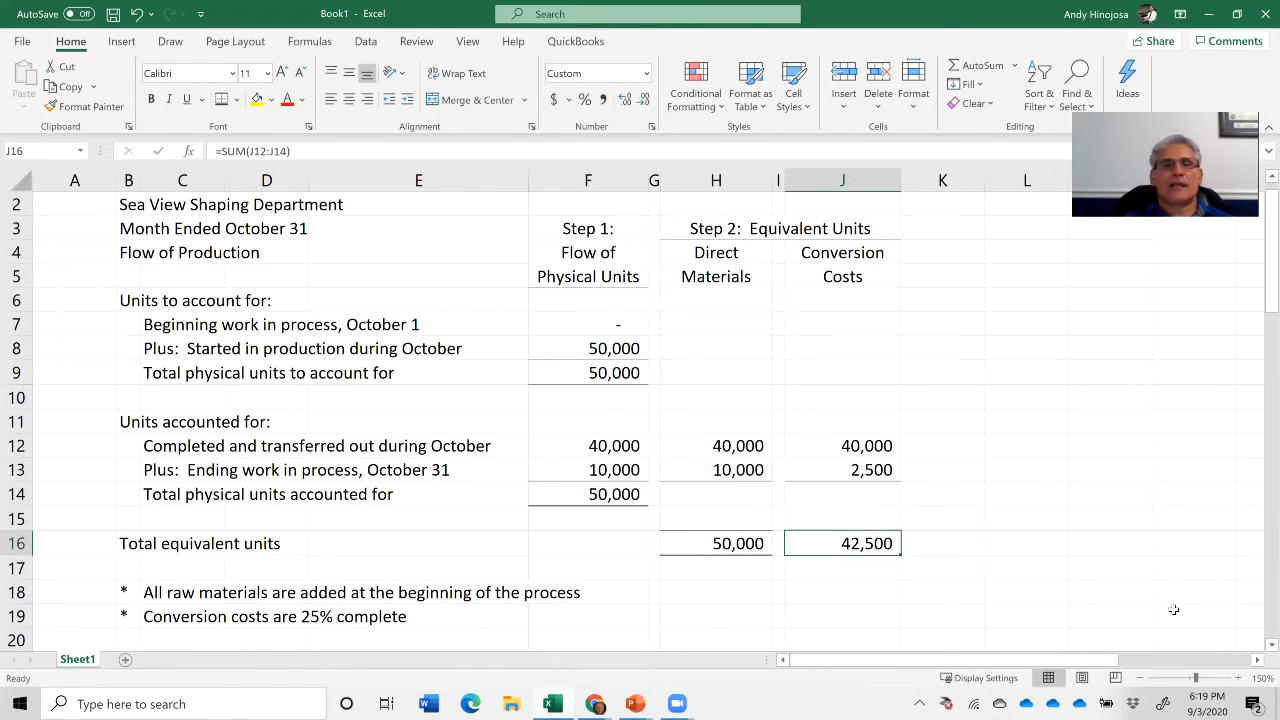
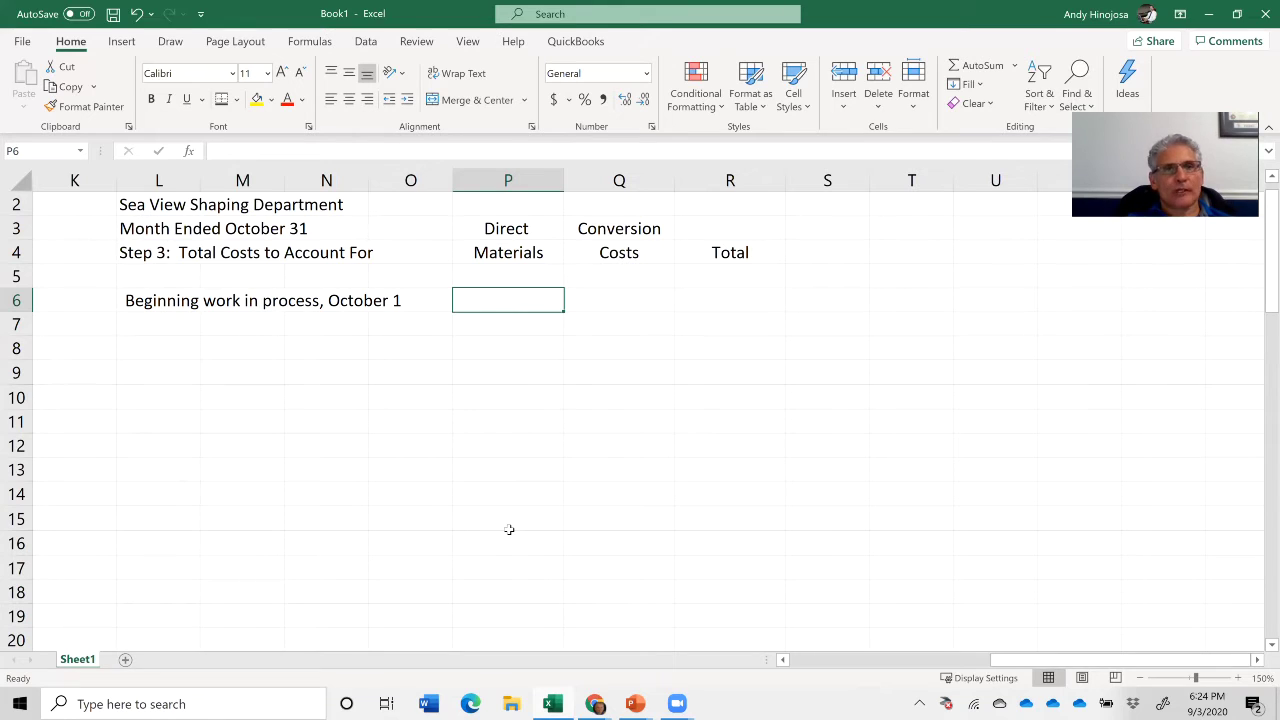
- Enter 0 for beginning work in process materials and conversion costs in P6 and Q6
text(0)
key(Return)
key(Up)
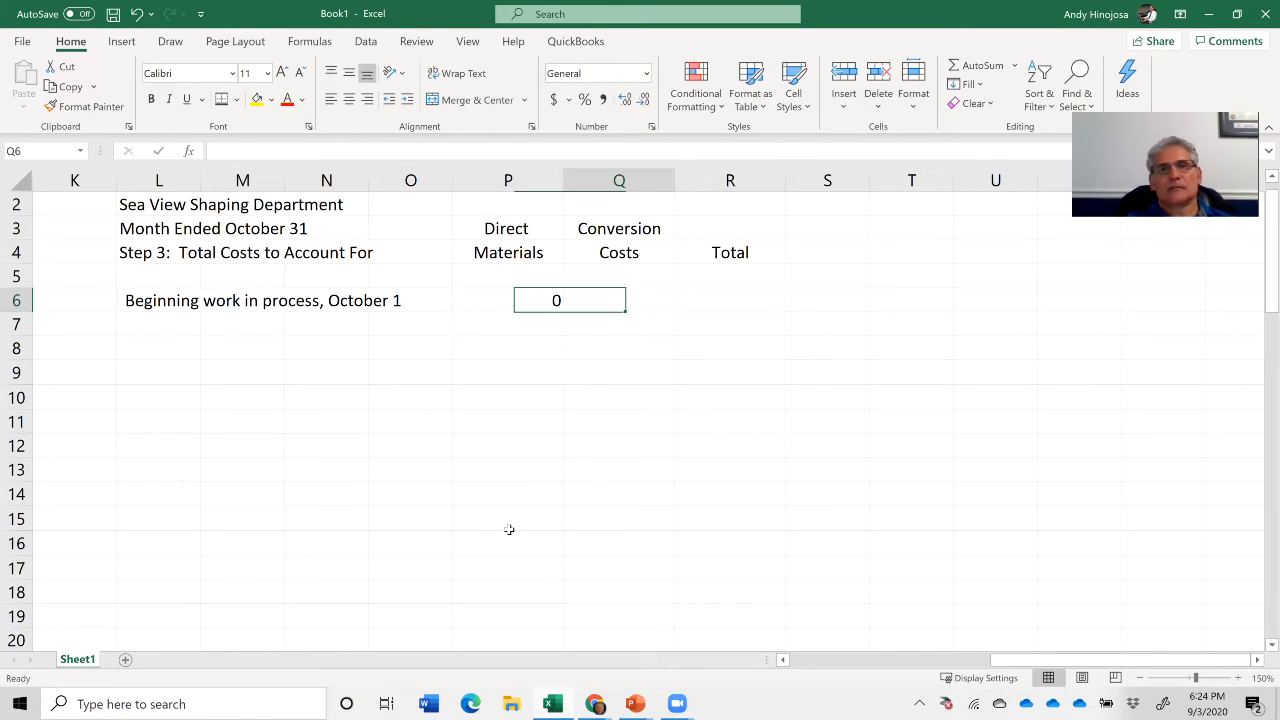
key(Right)
text(0)
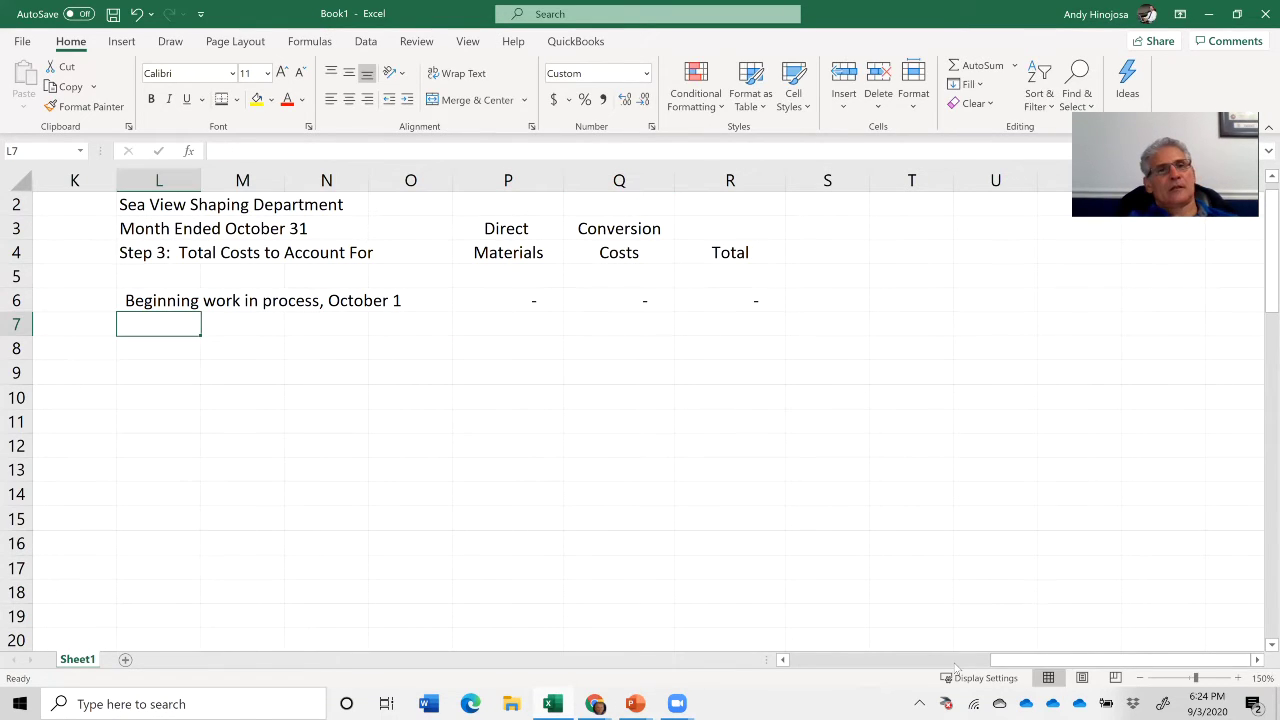
- Add row 7 'Plus: Costs added during October' with 140,000 materials and 68,000 conversion costs
text(PLu)
key(BackSpace)
key(BackSpace)
text(lu)
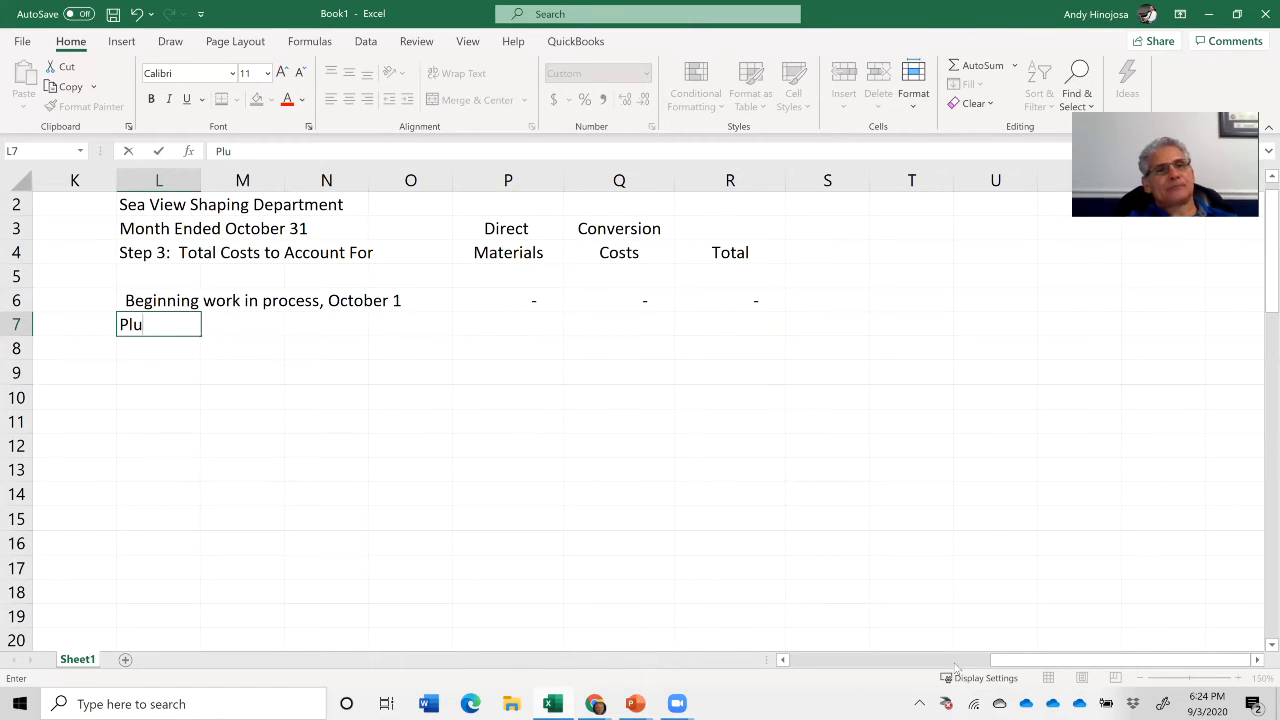
text(s: )
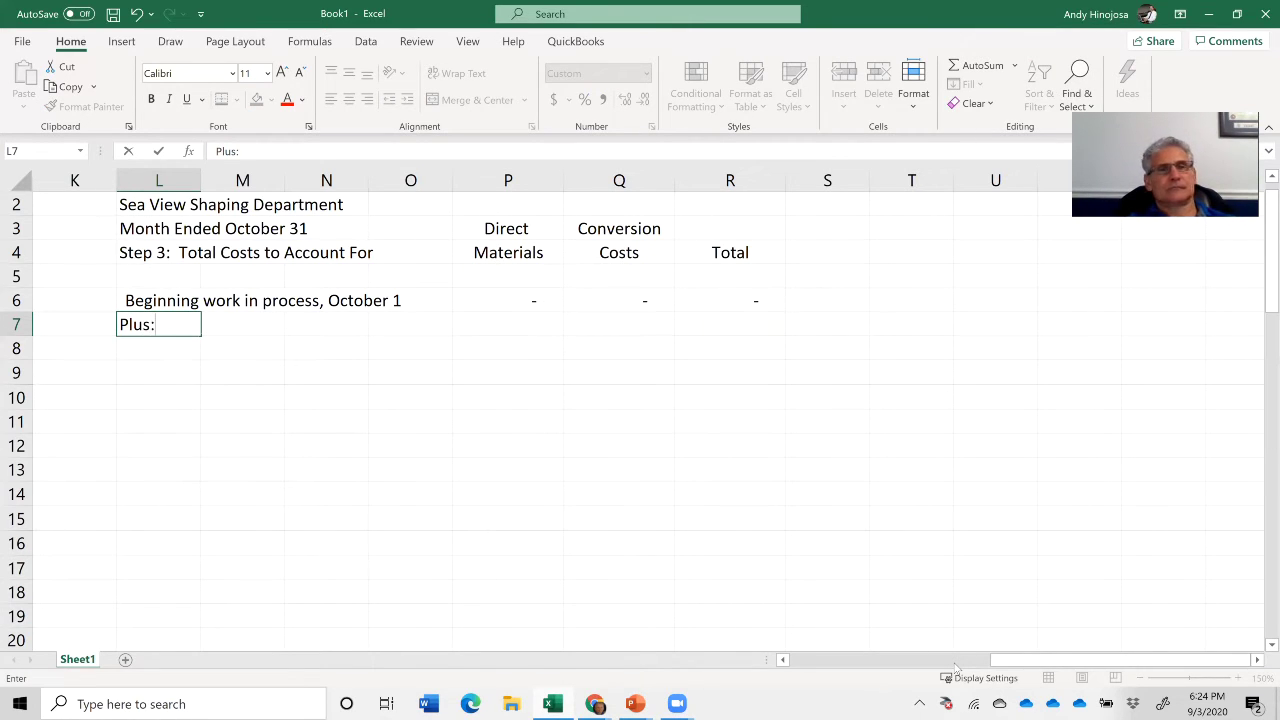
text(Costs add)
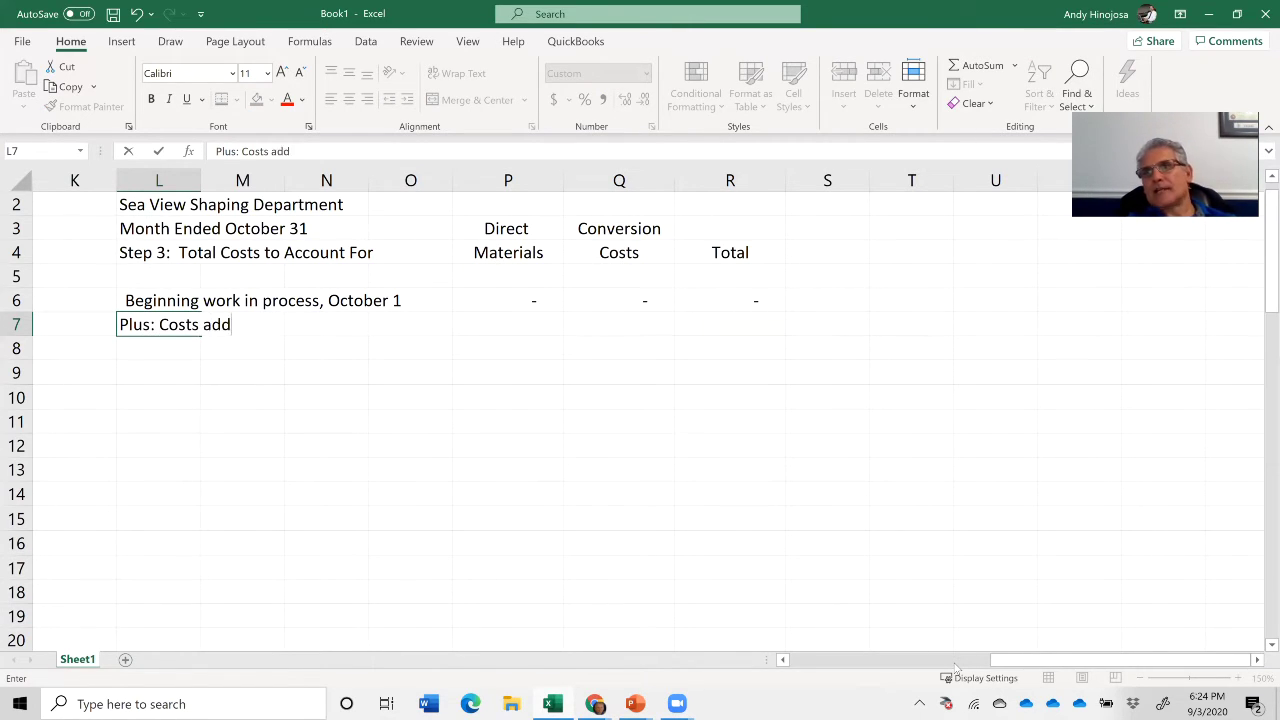
text(ed during October)
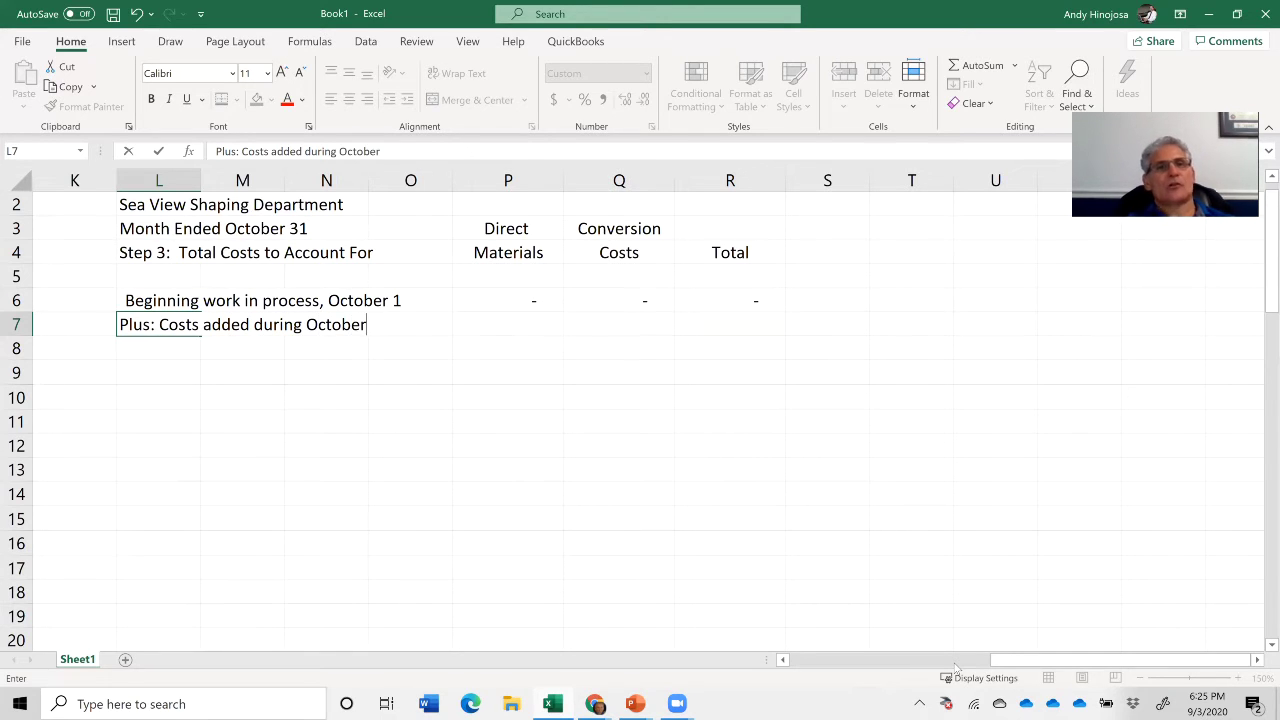
key(Return)
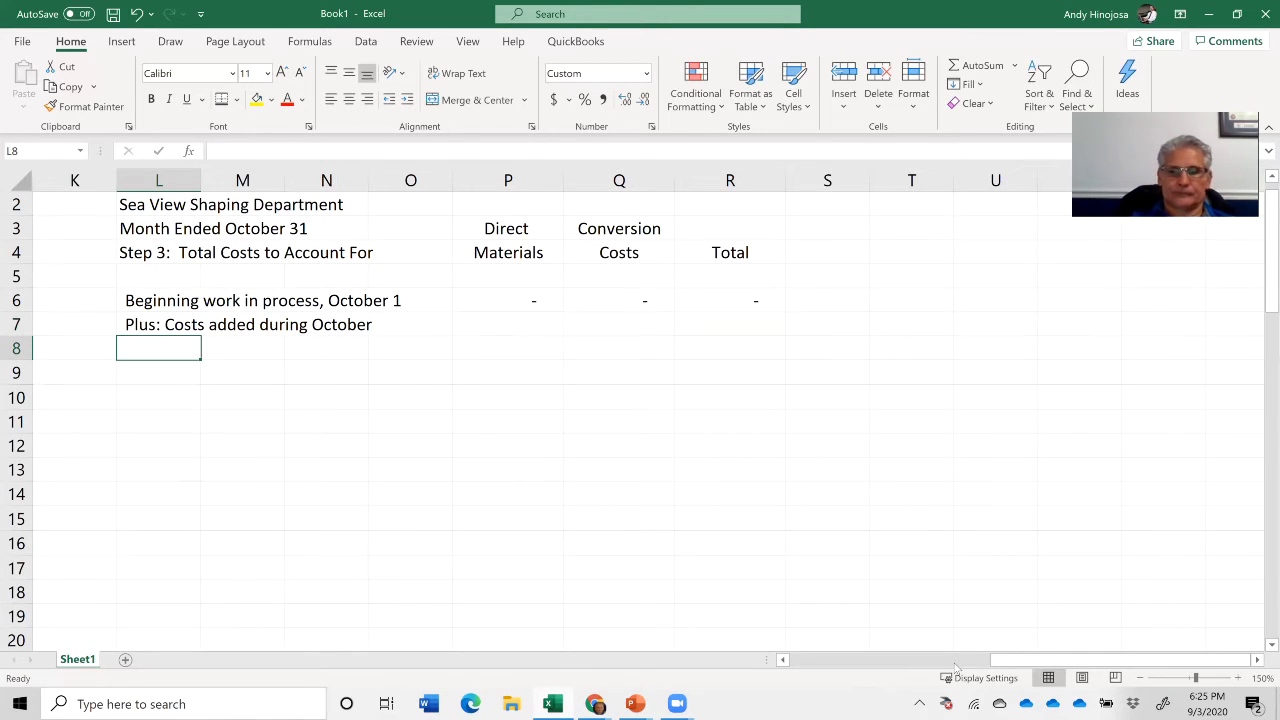
key(Up)
key(Right)
key(Right)
key(Right)
key(Right)
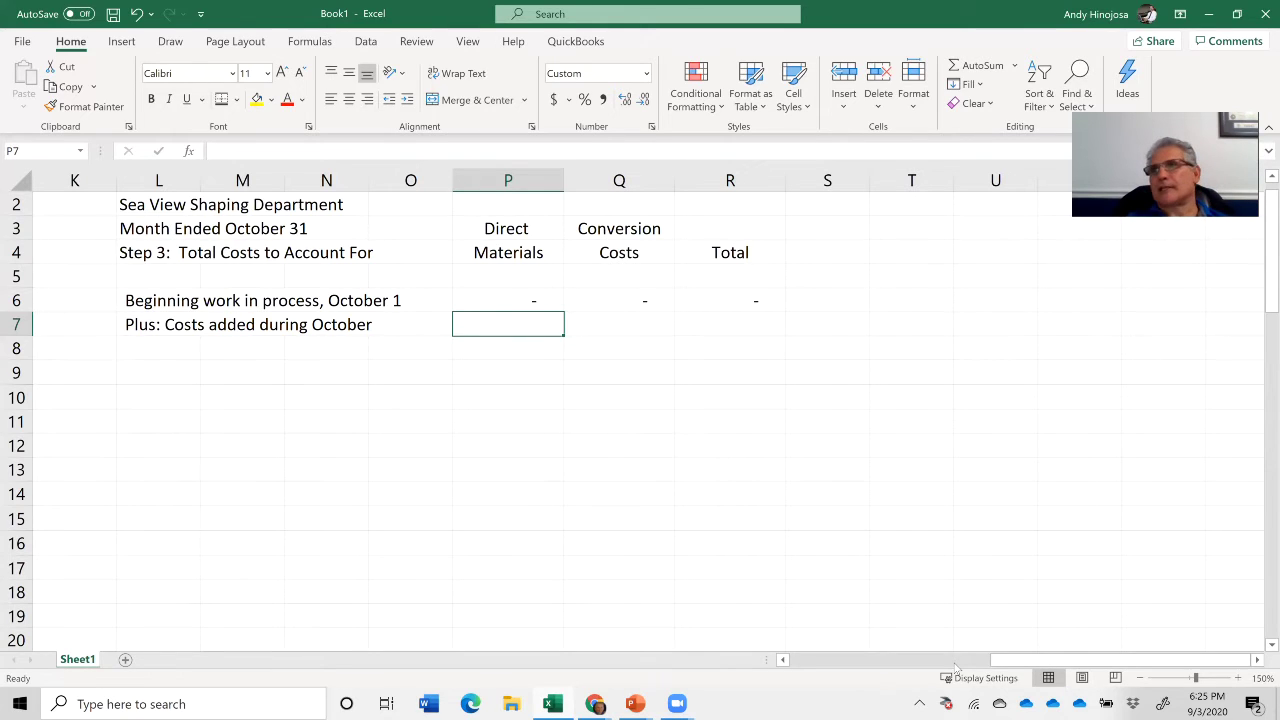
text(140000)
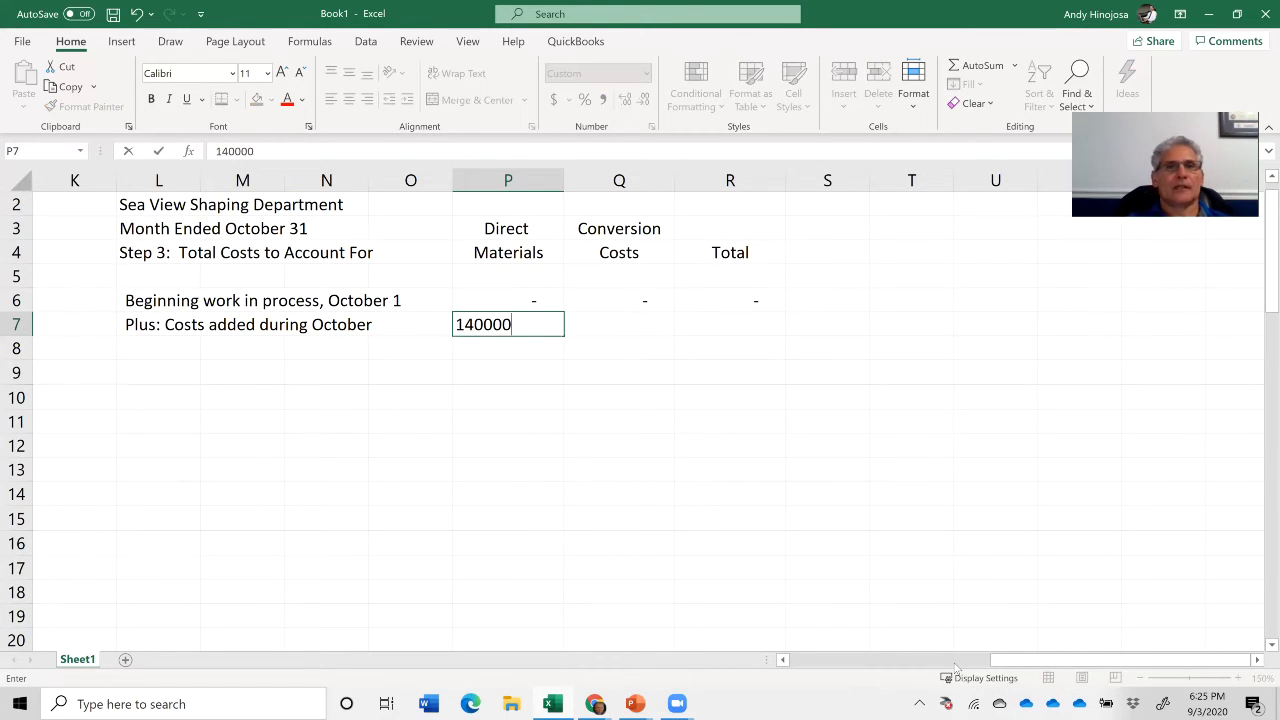
key(Return)
key(Up)
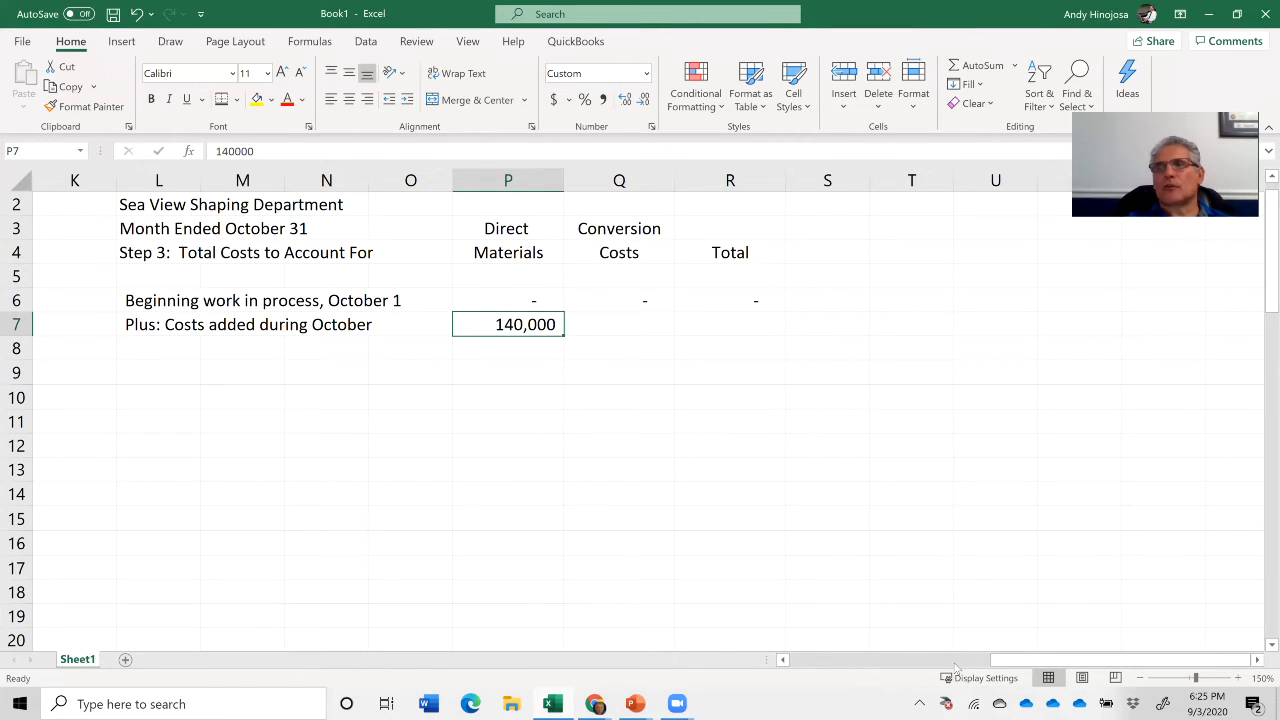
key(Right)
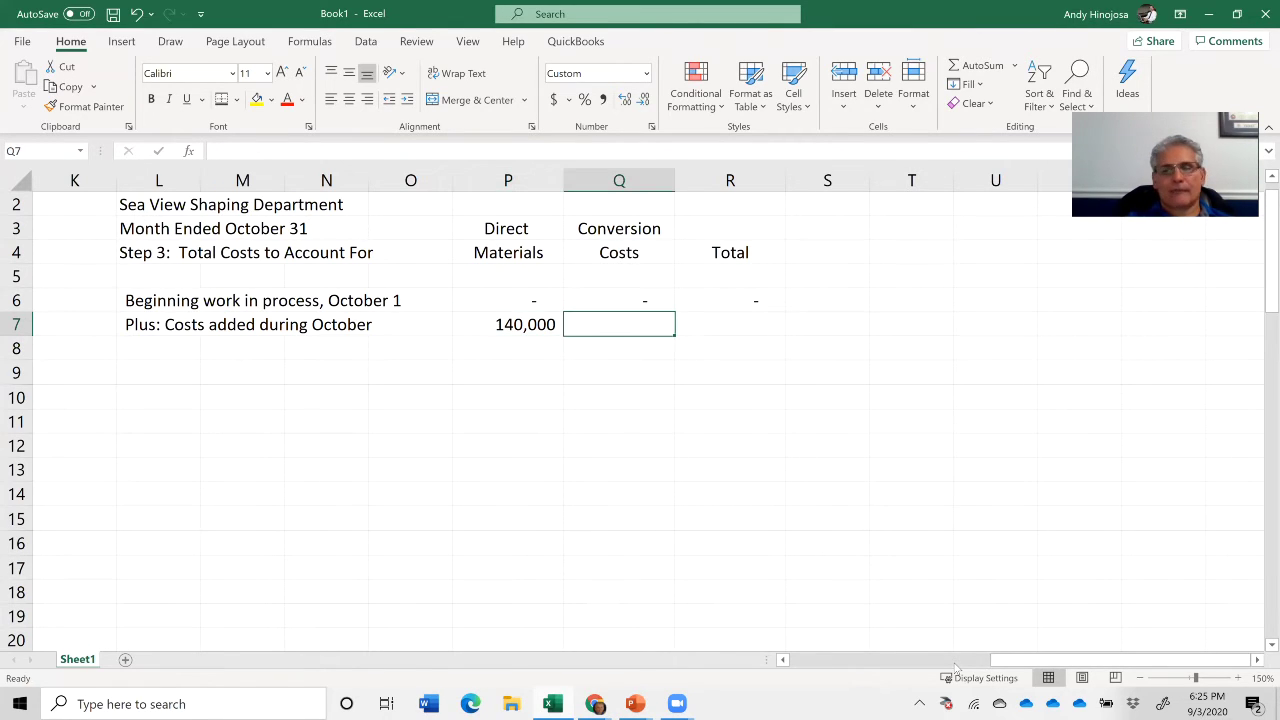
text(68000)
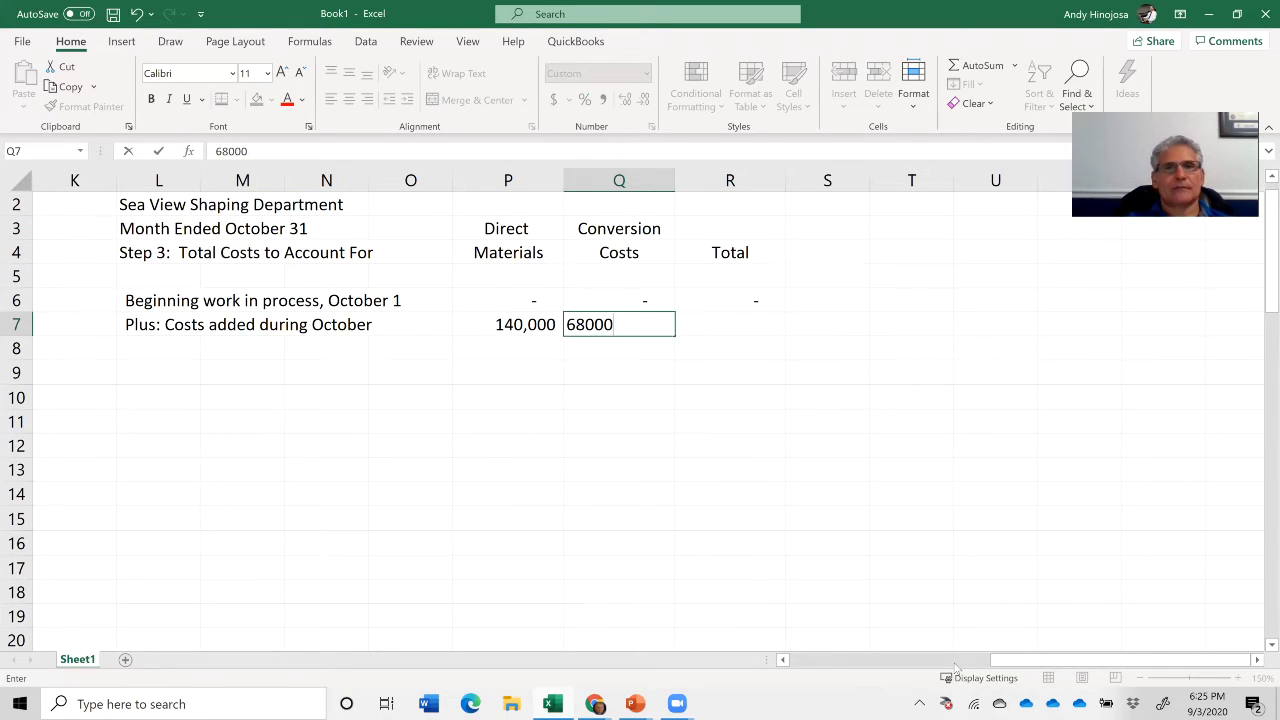
key(Return)
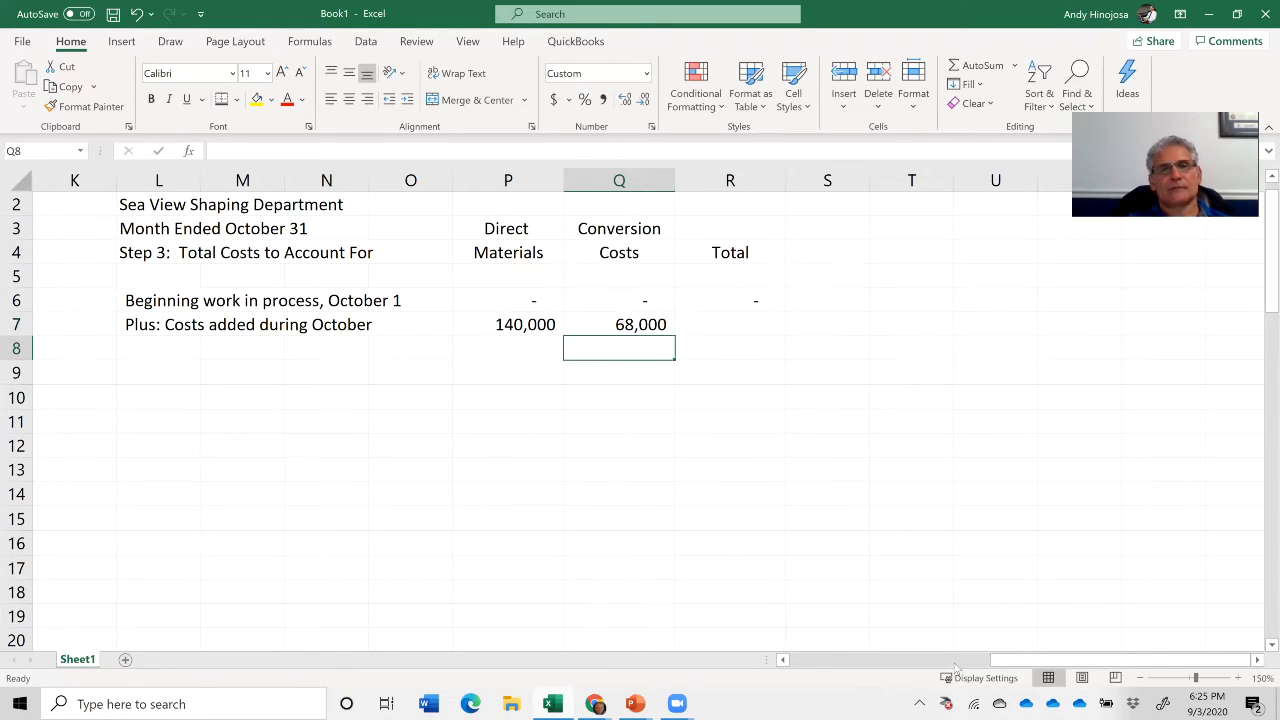
- Copy R6's SUM formula into R7 to total October costs at 208,000
key(Up)
key(Right)
key(Up)
key(ctrl+c)
key(Down)
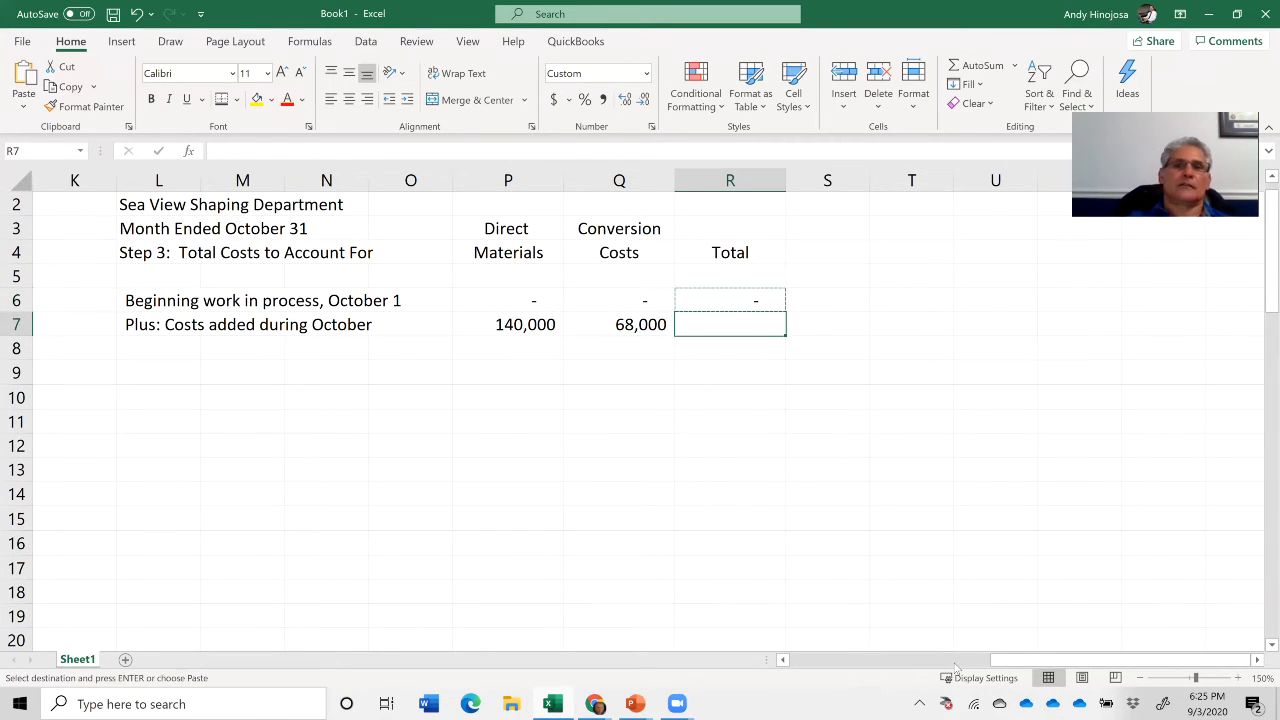
key(Return)
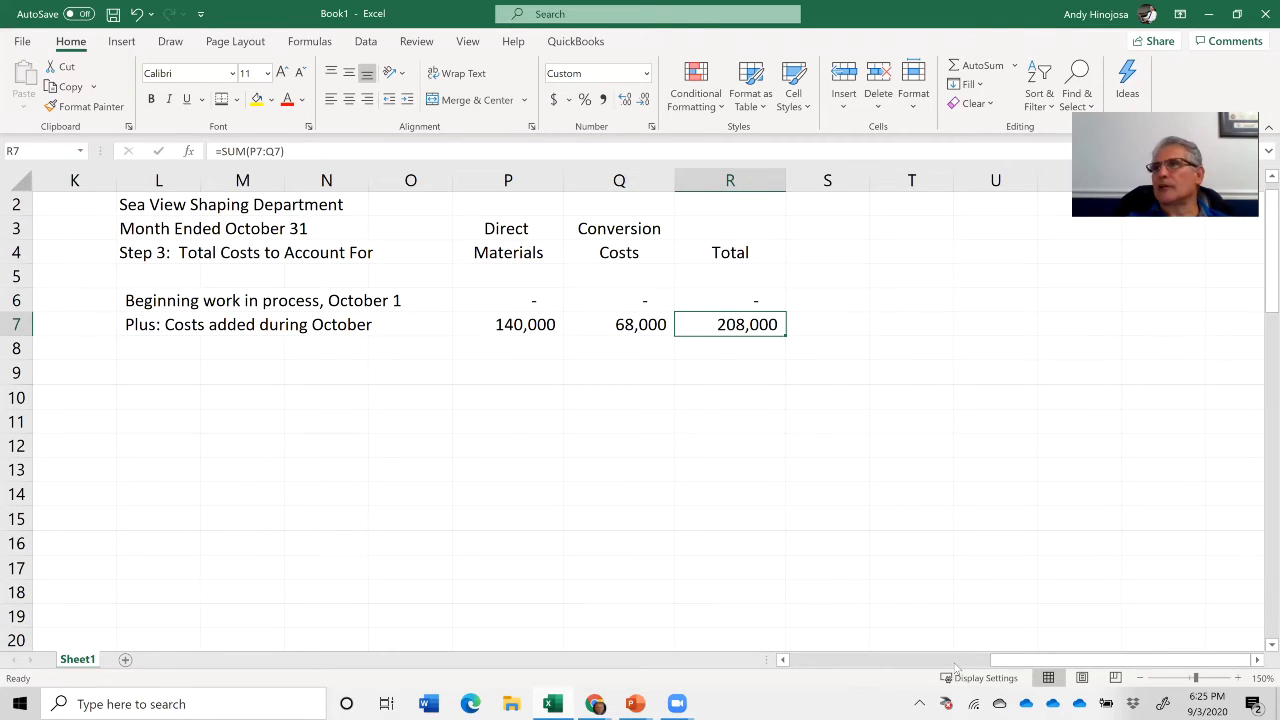
key(Left)
key(Left)
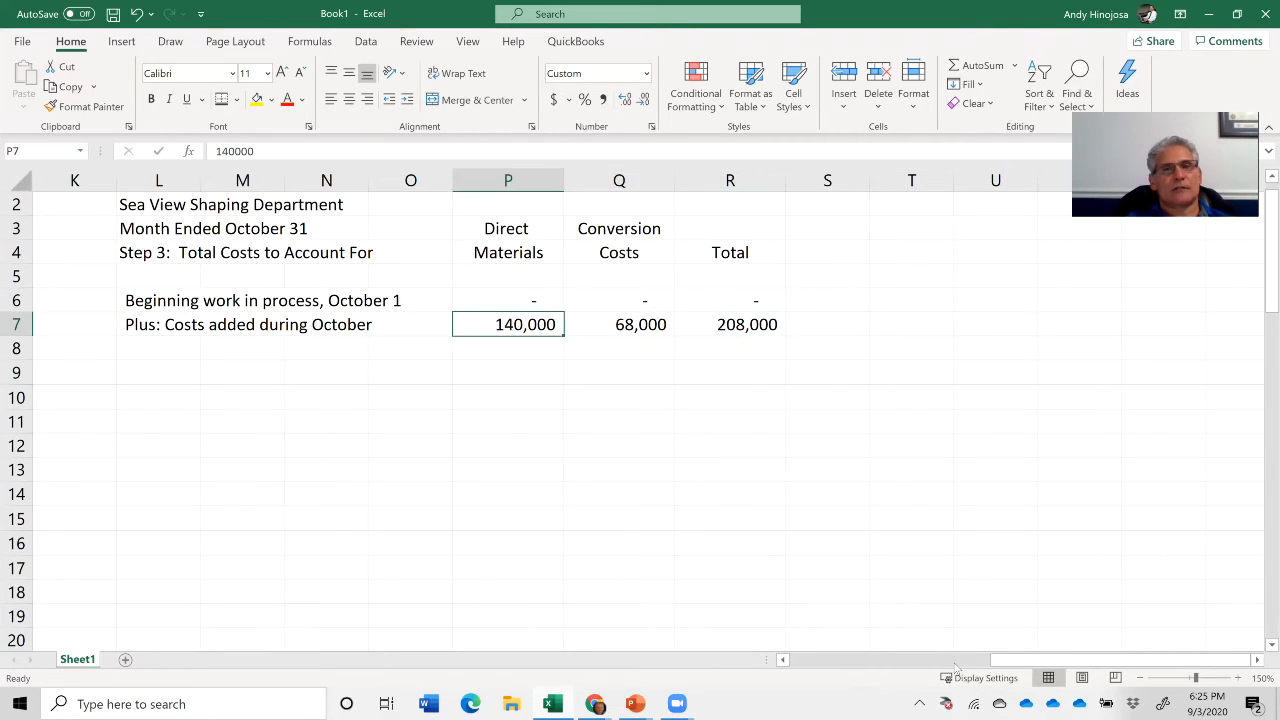
key(Right)
key(Right)
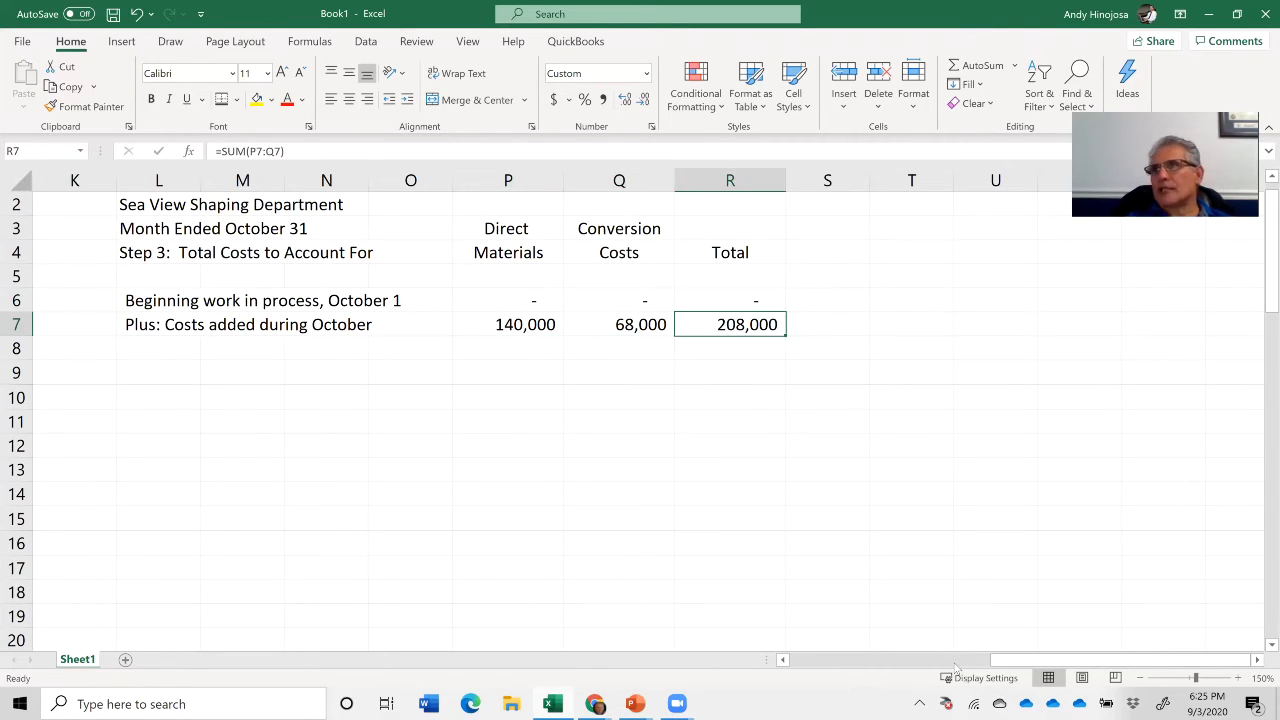
key(Left)
key(Left)
key(Left)
key(Left)
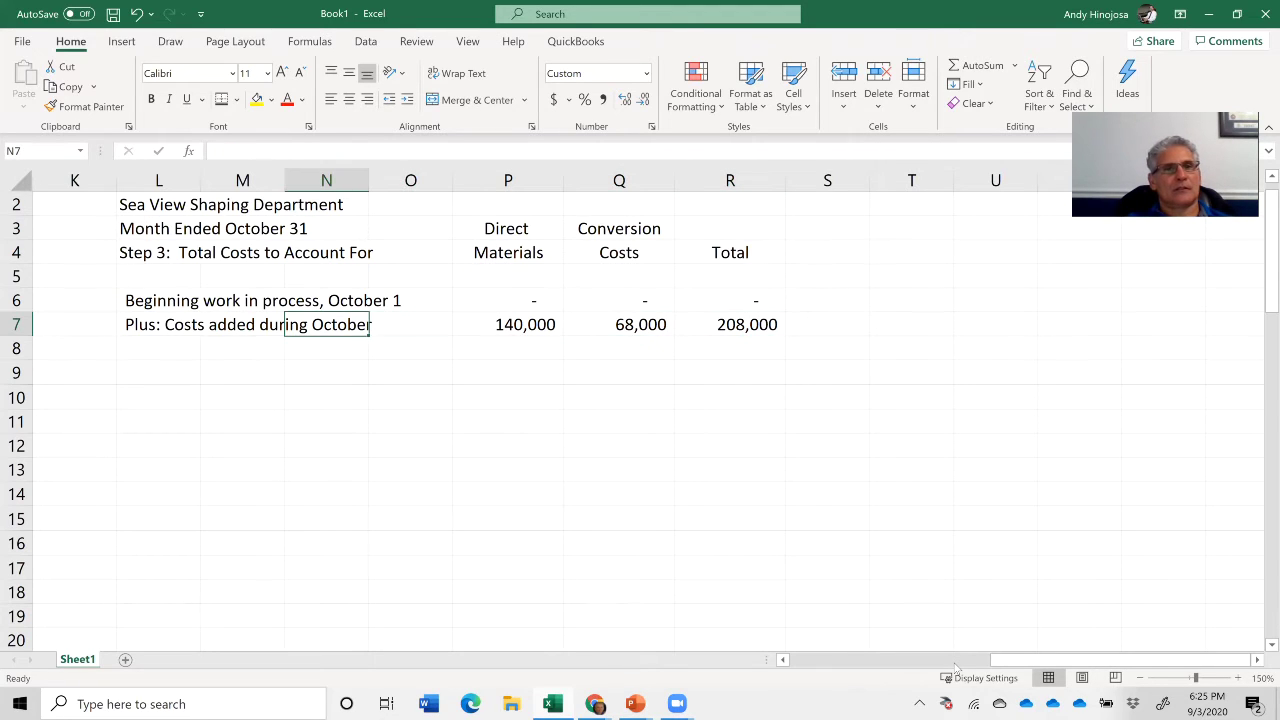
key(Left)
key(Down)
key(Left)
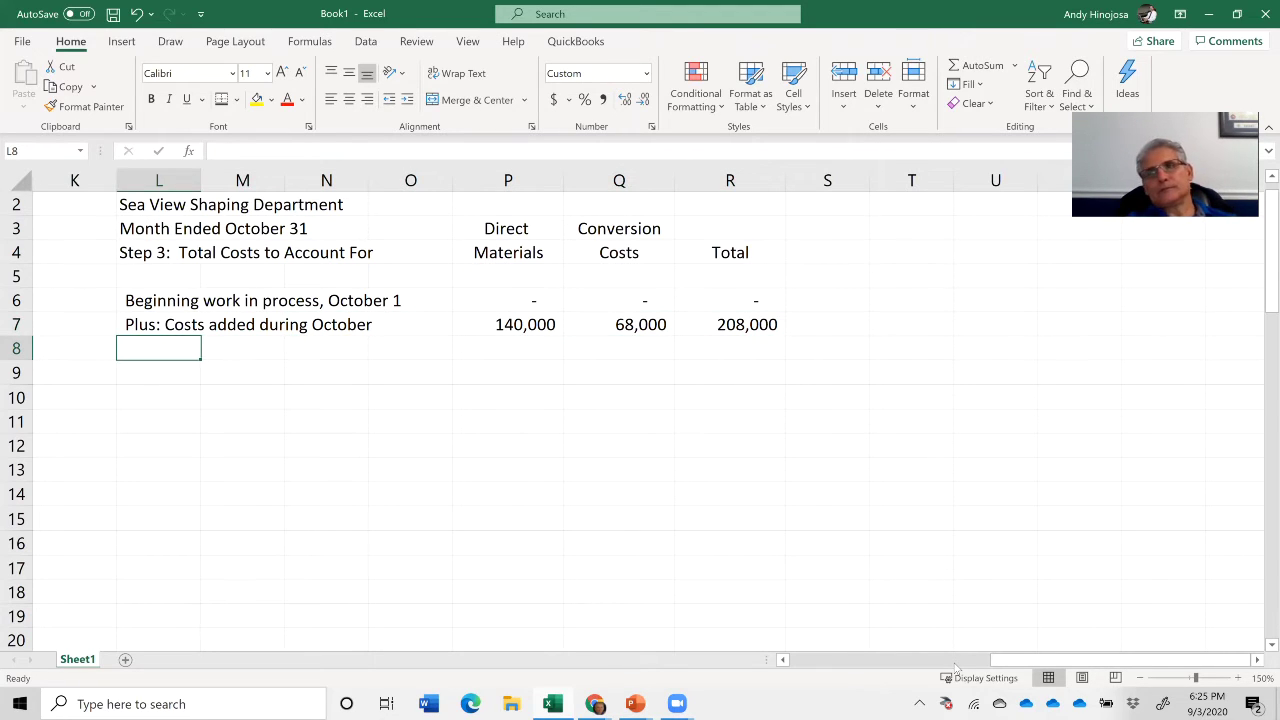
- Label row 8 'Total costs to account for' and add a border to the P8:R8 totals row
text(Total )
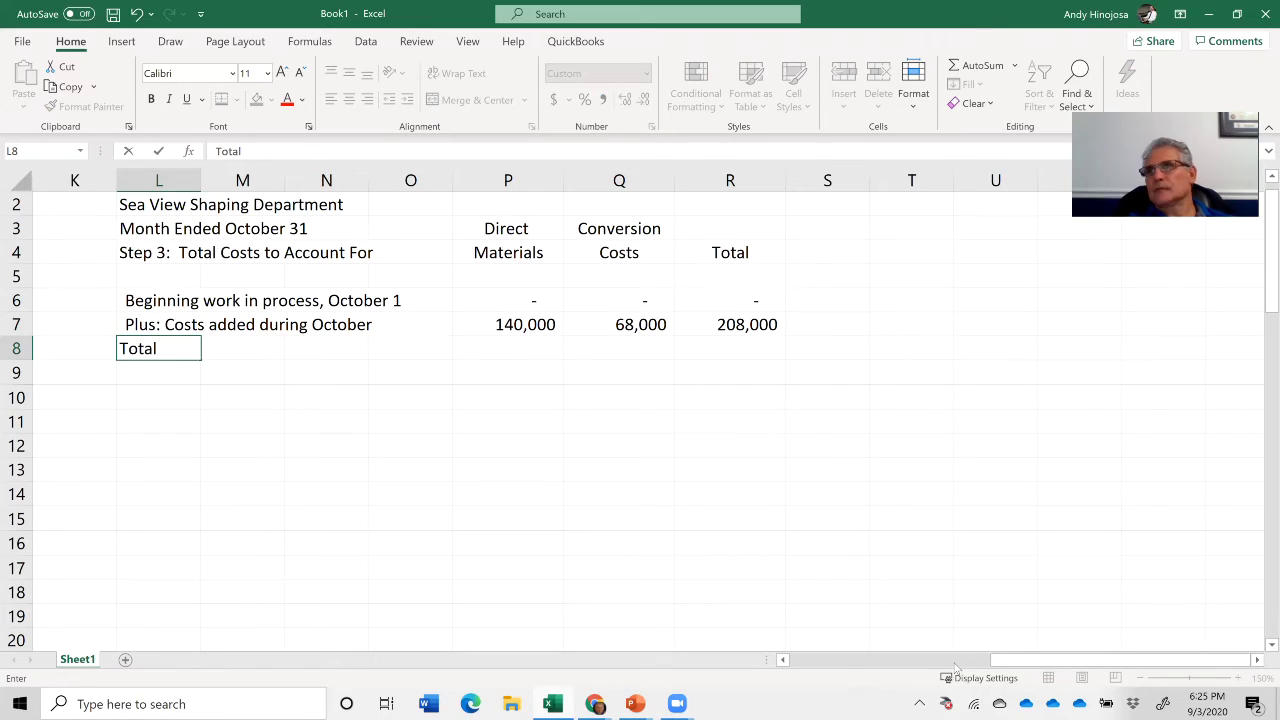
text(costs)
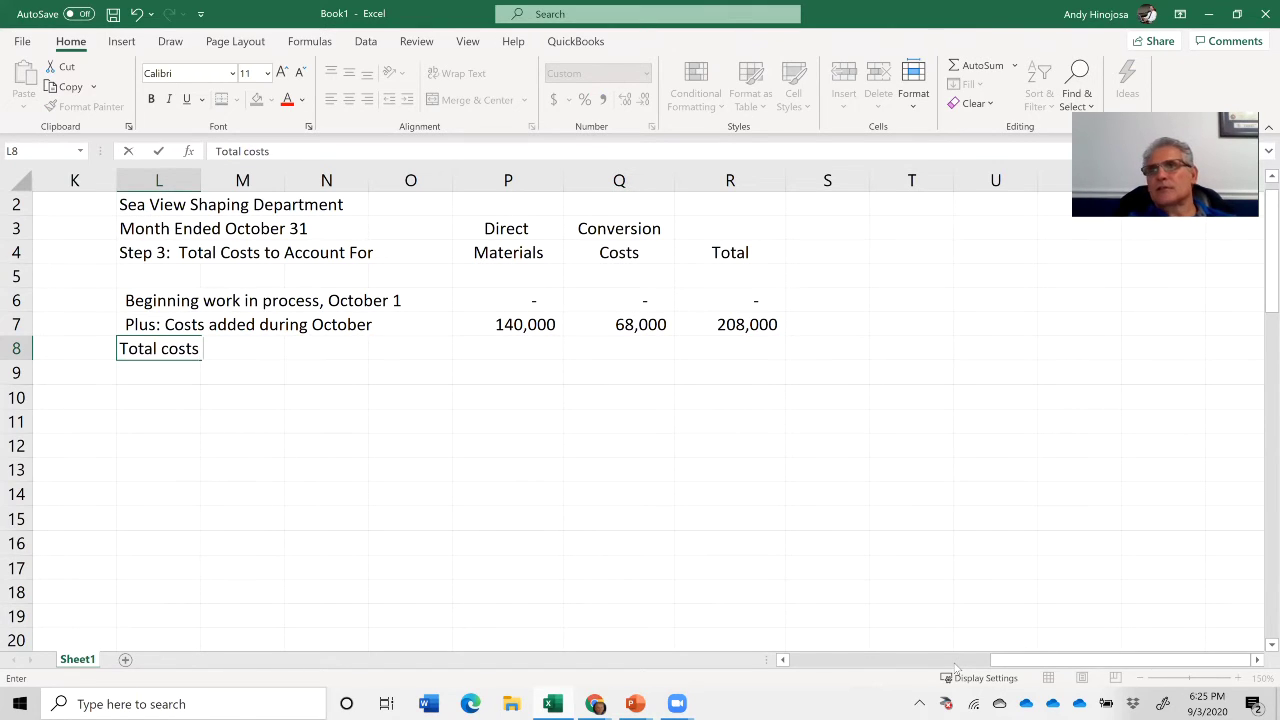
text( to account for)
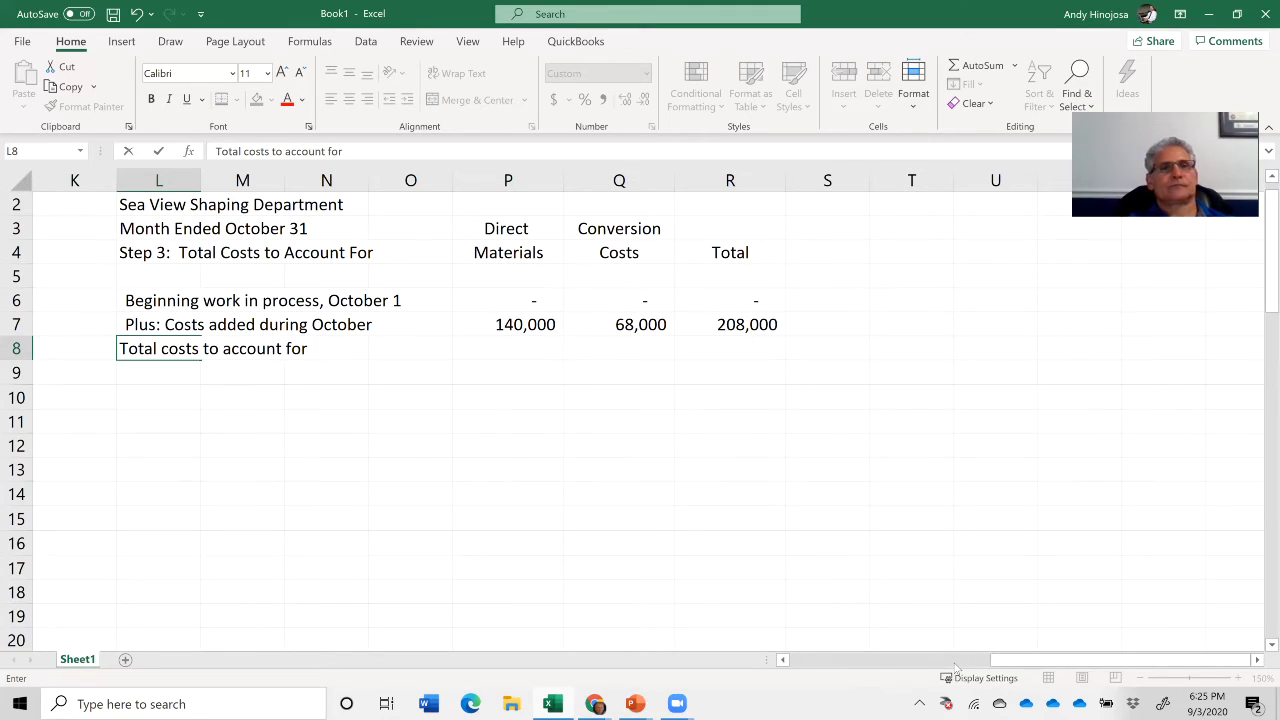
key(Return)
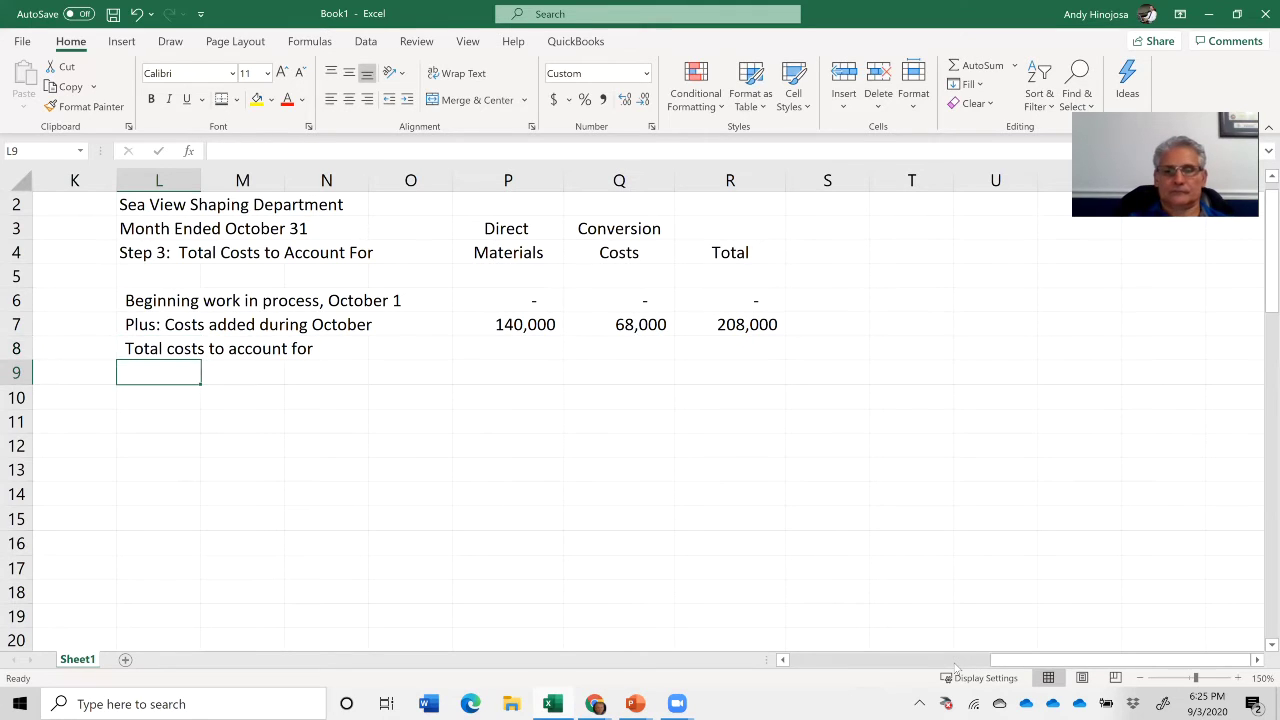
key(Up)
key(Right)
key(Right)
key(Right)
key(Right)
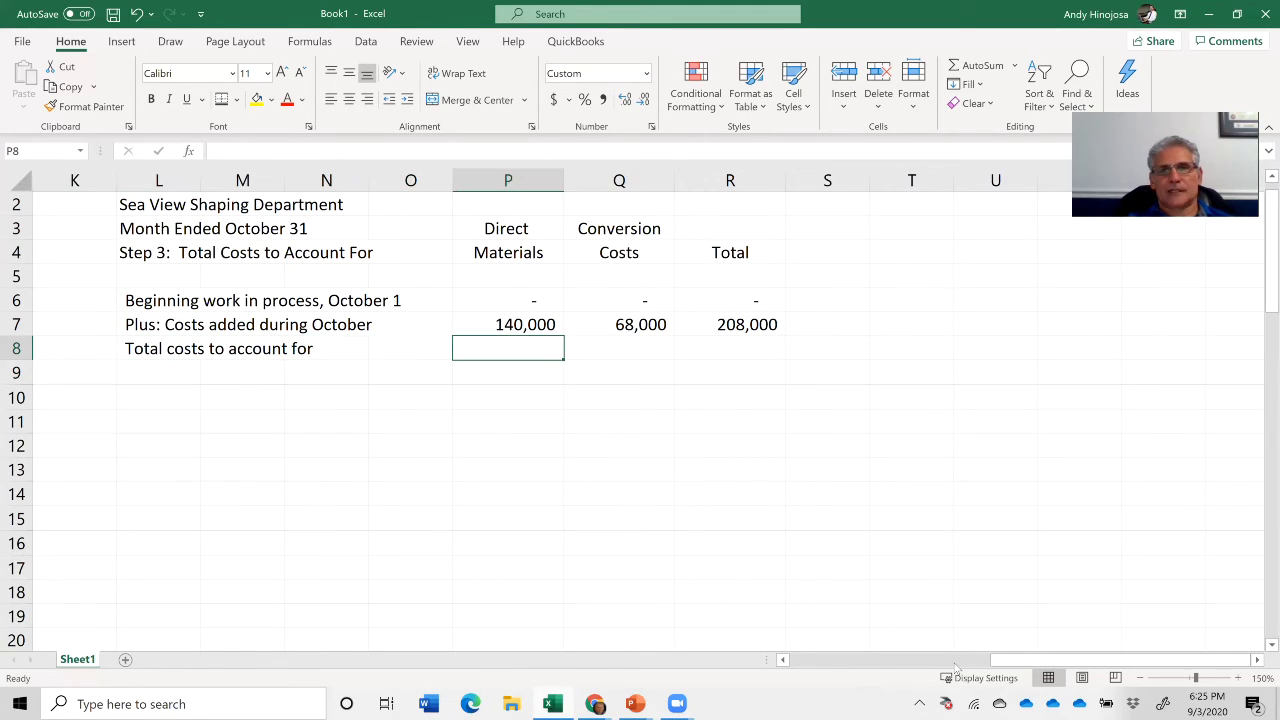
key(shift+Right)
key(shift+Right)
key(shift+Right)
key(shift+Left)
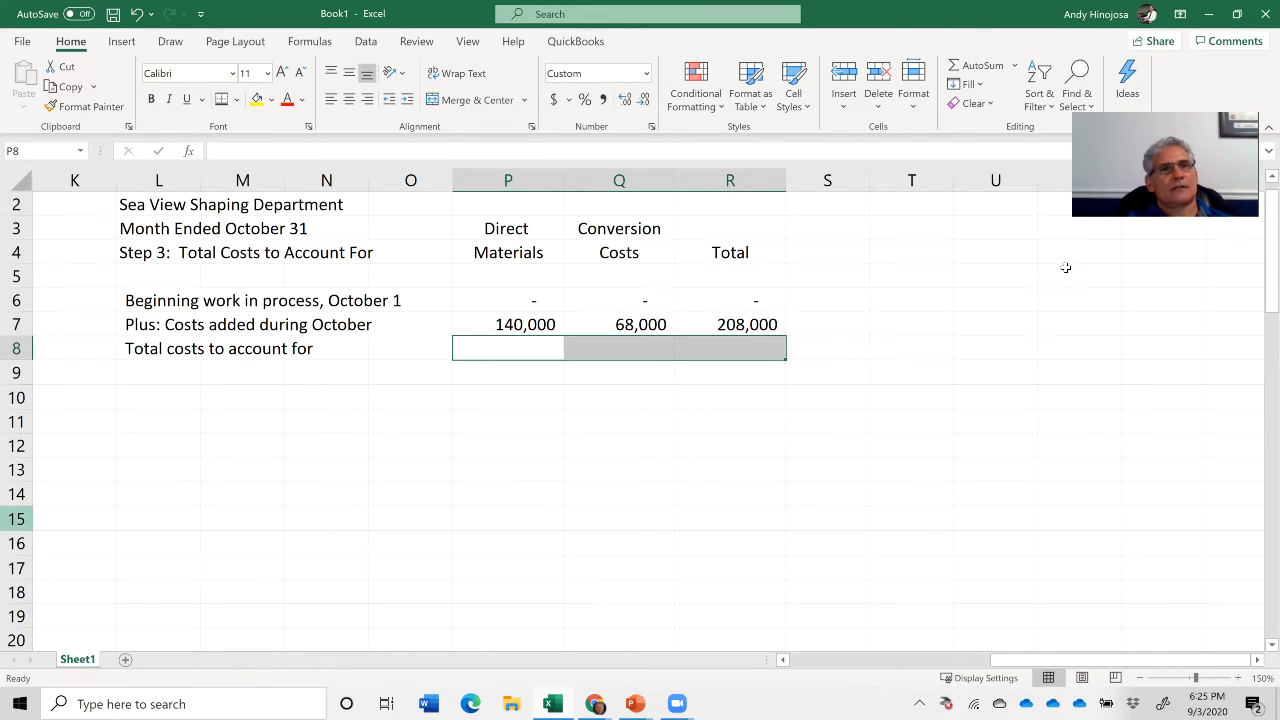
click(222, 99)
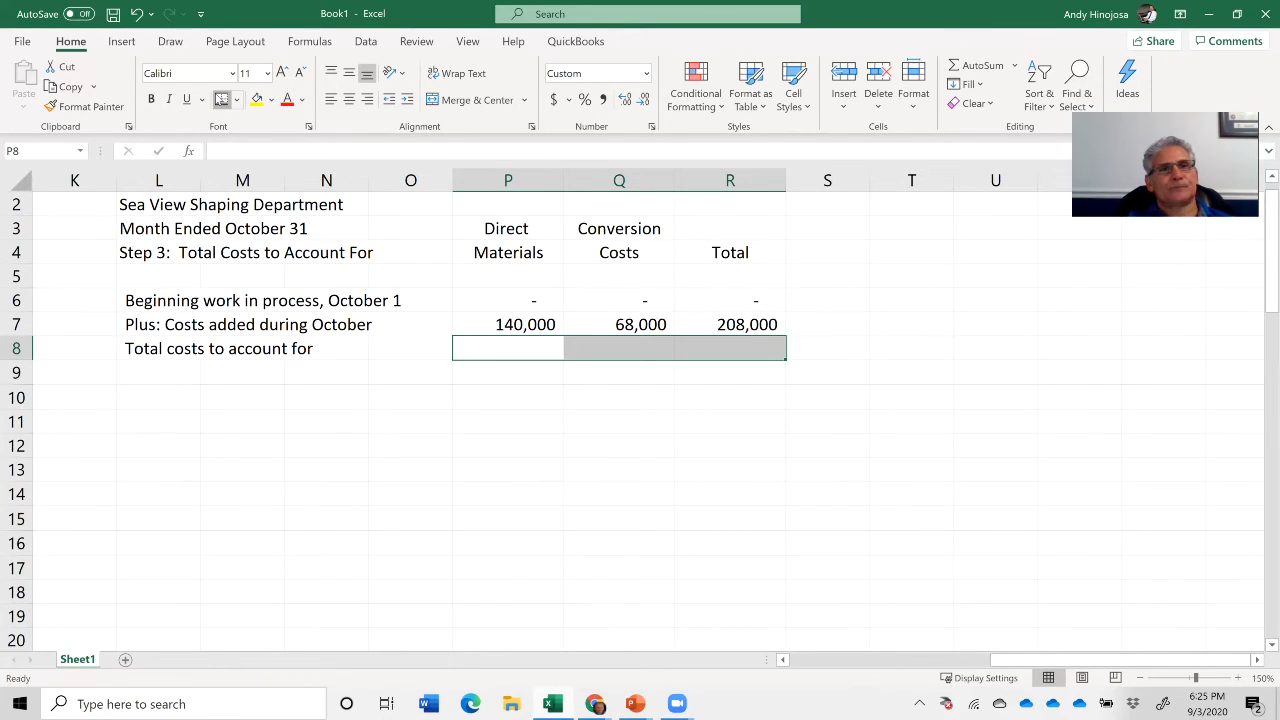
click(629, 491)
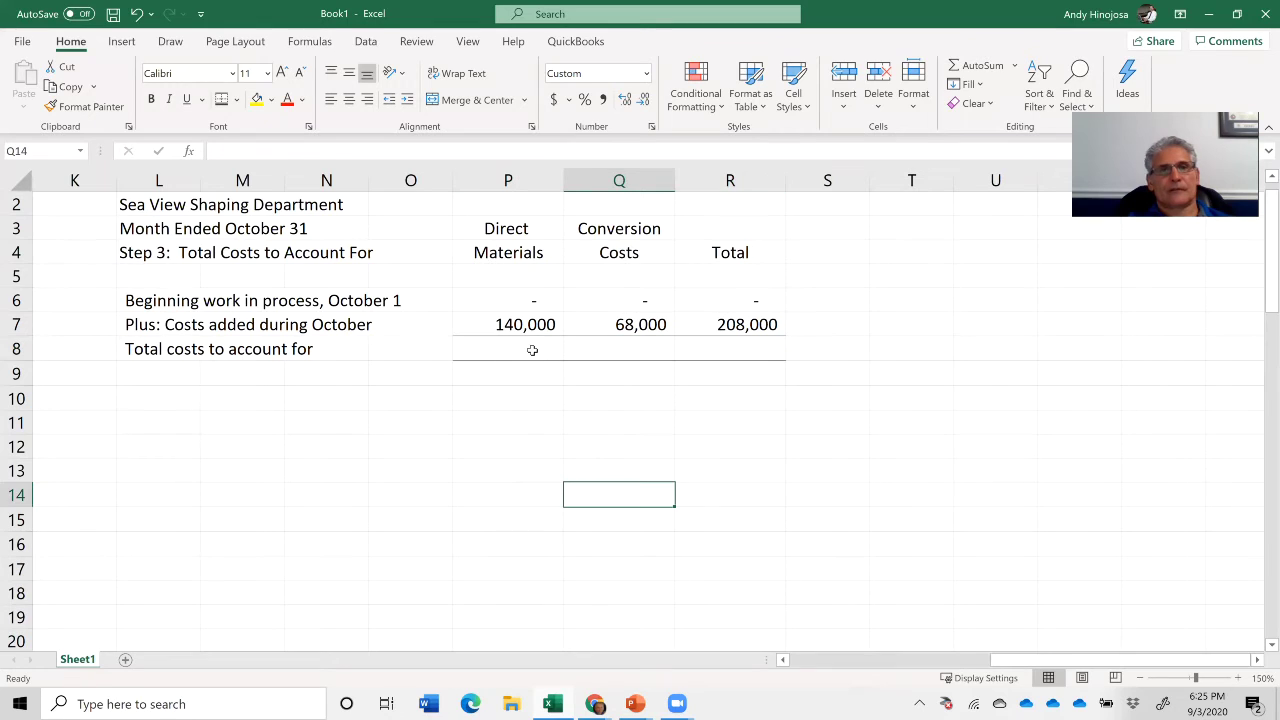
- Sum rows 6–7 in P8:R8, giving 140,000, 68,000 and 208,000 totals
click(529, 348)
text(=)
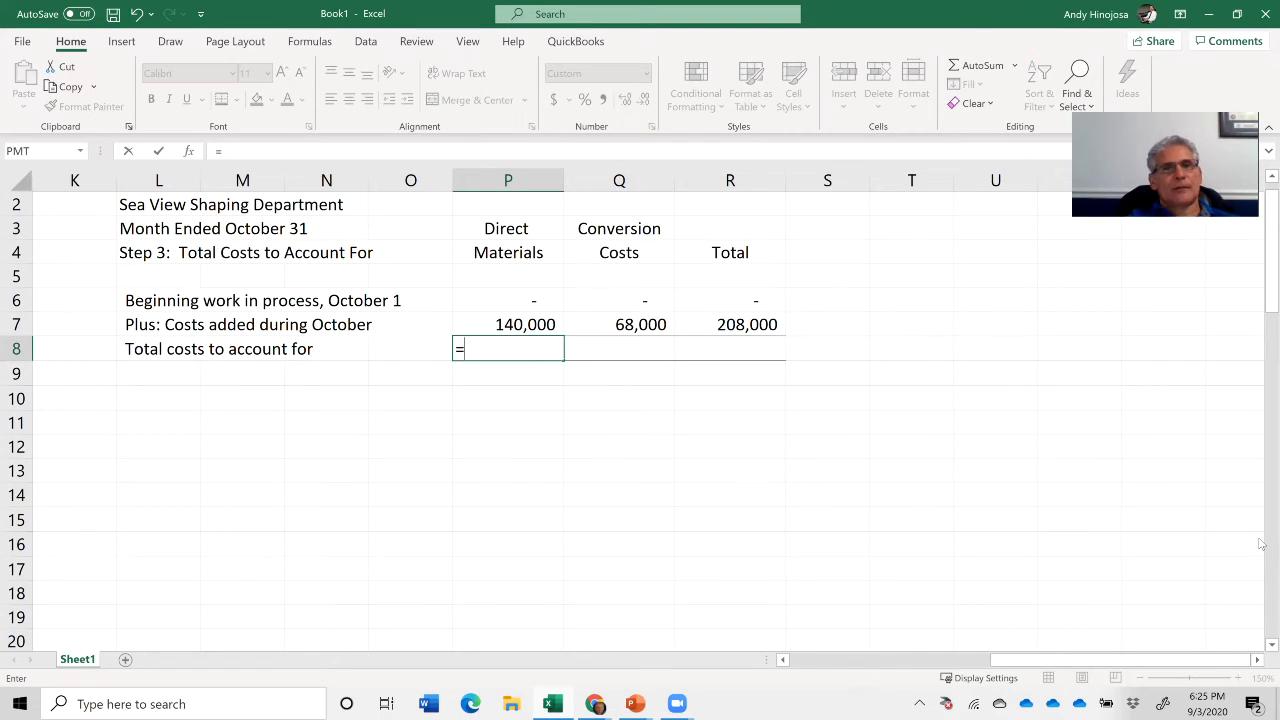
text(sum()
key(Up)
key(shift+Up)
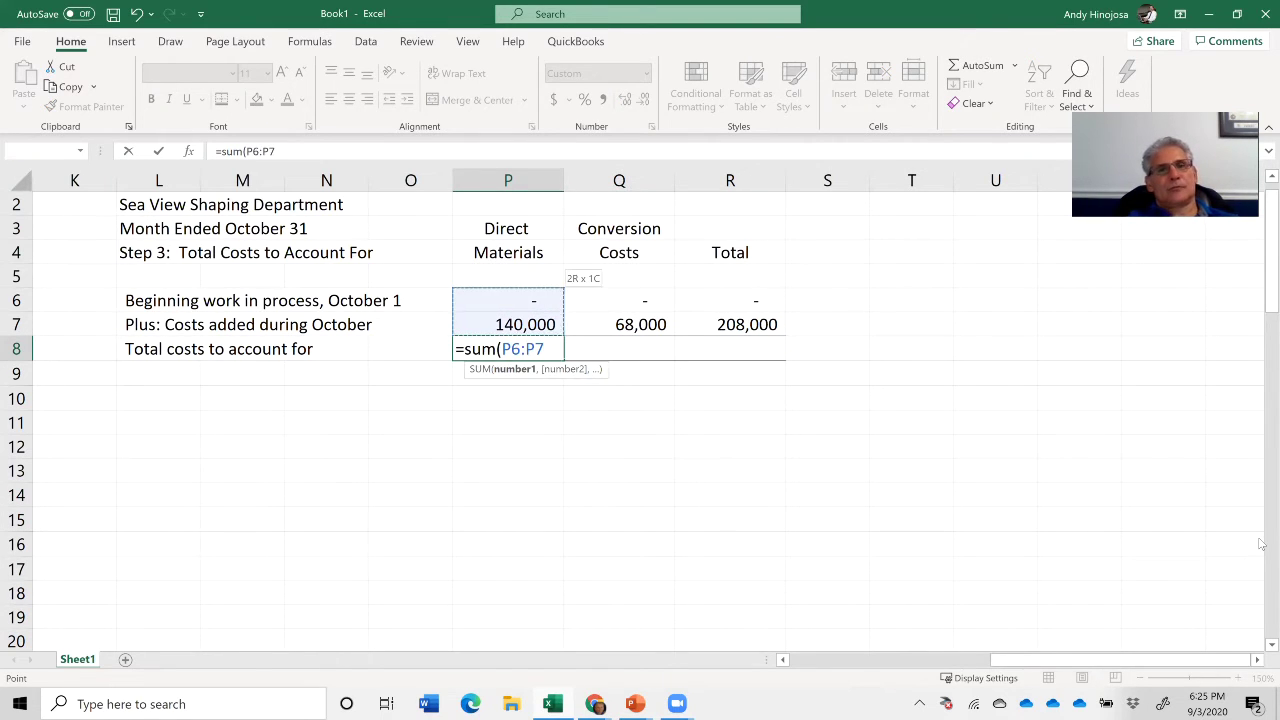
key(Return)
key(Up)
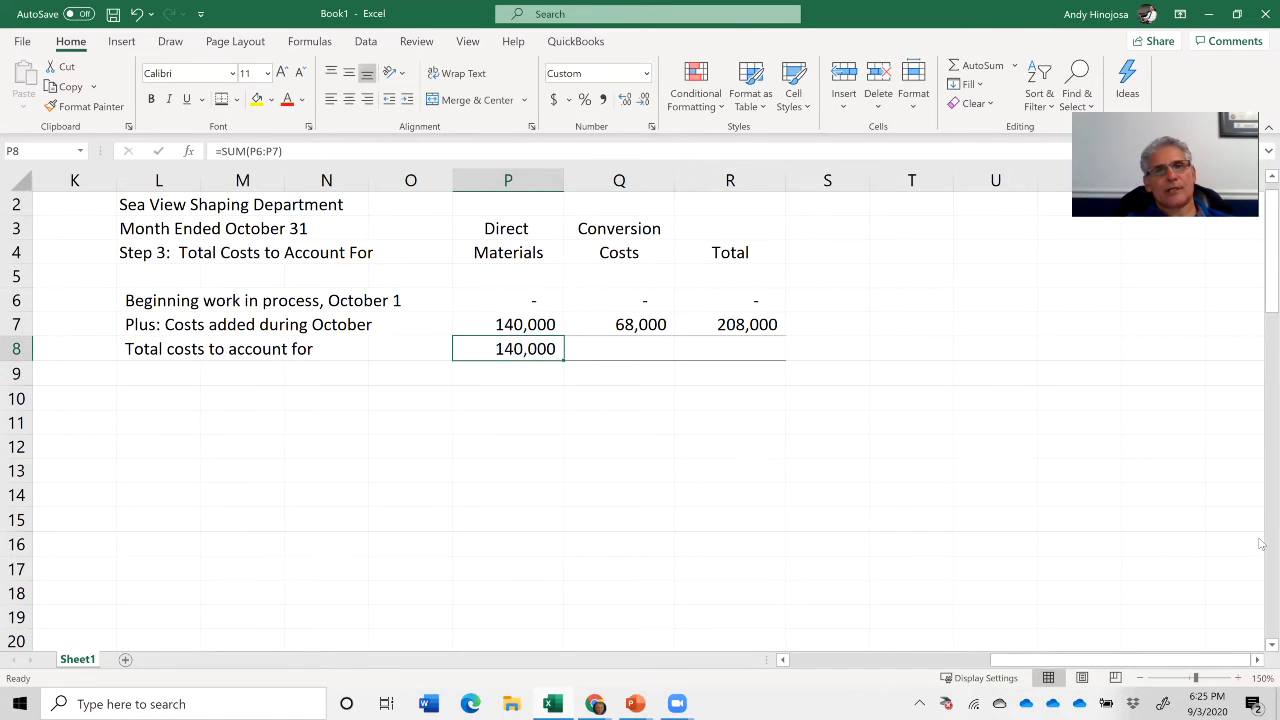
key(ctrl+c)
key(Right)
key(Return)
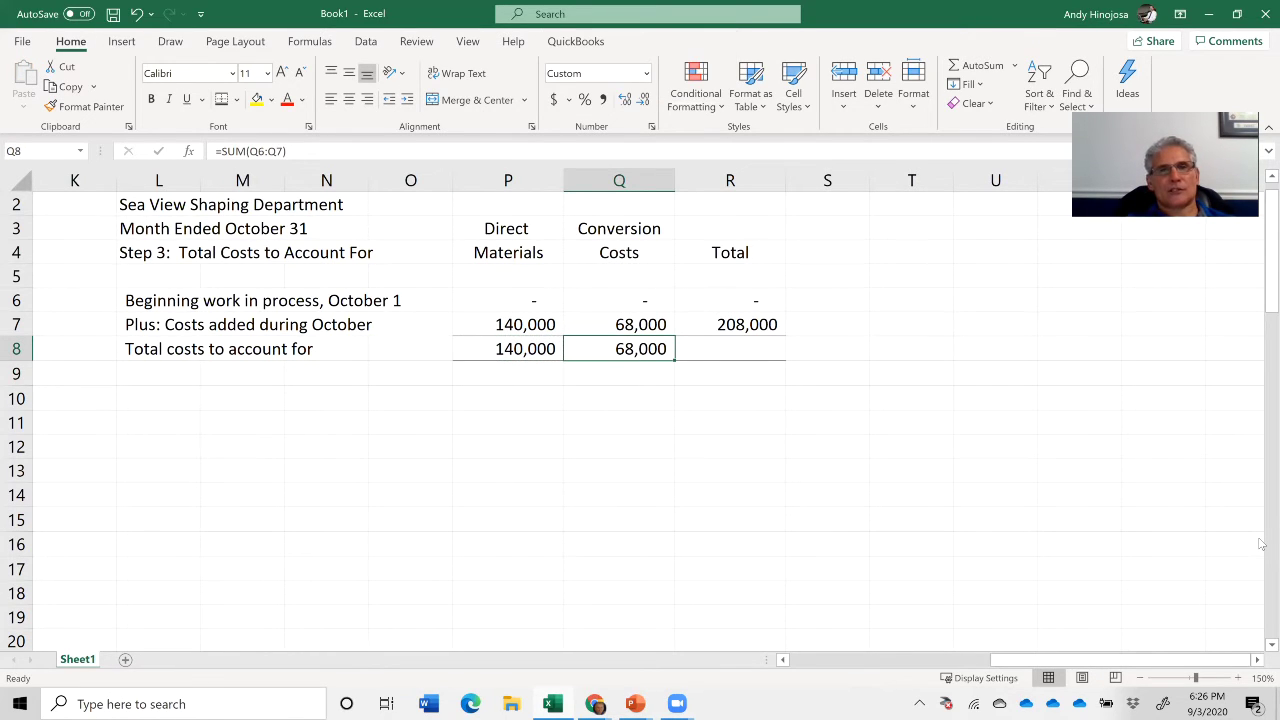
key(ctrl+c)
key(Right)
key(Return)
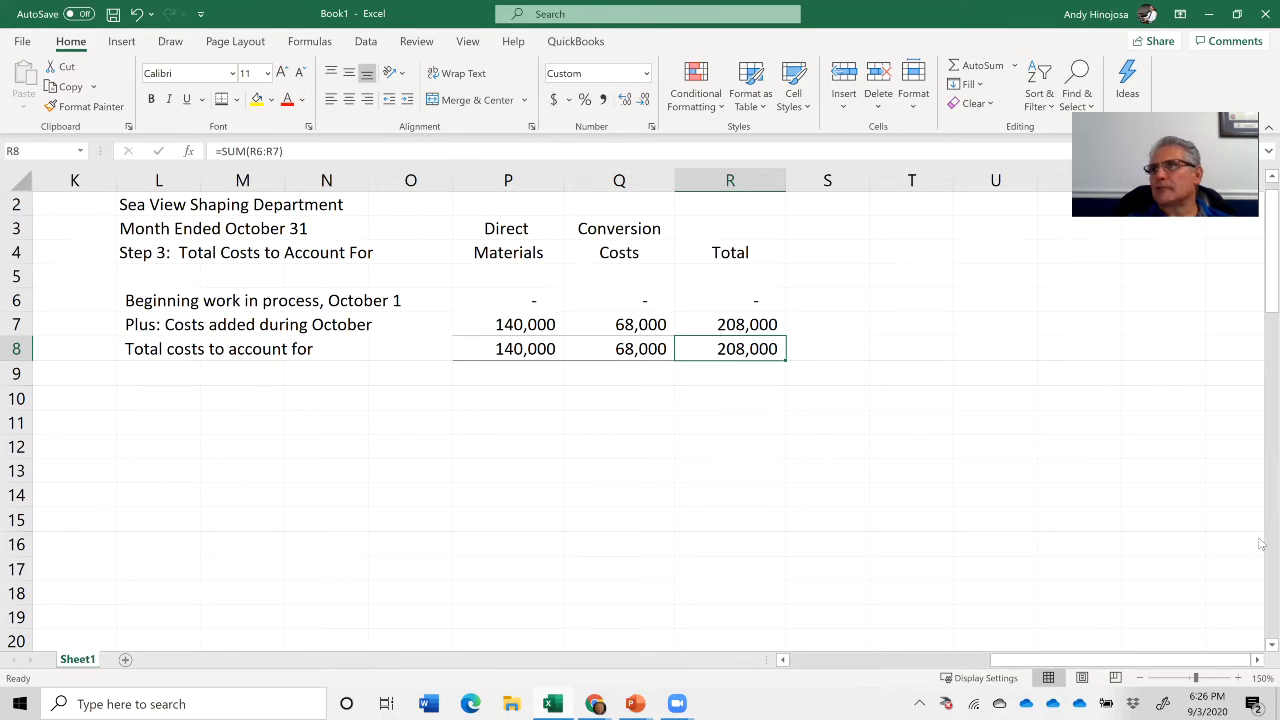
key(Down)
key(Down)
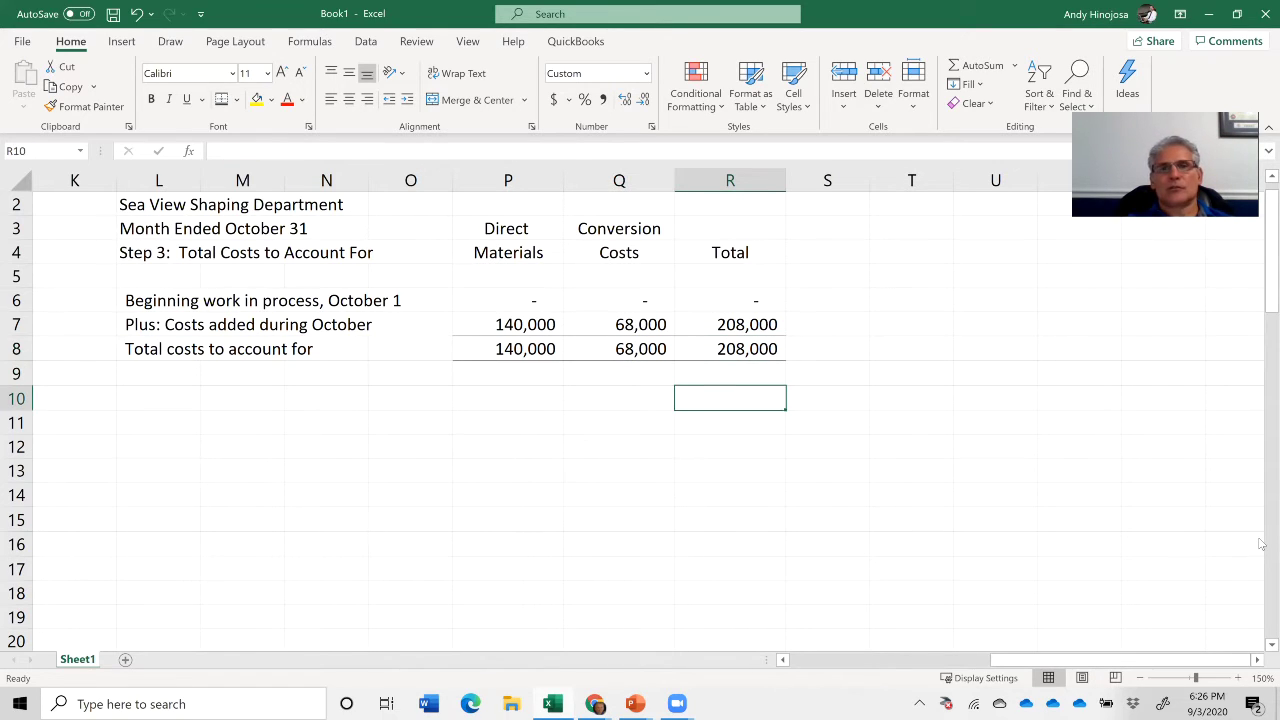
key(Right)
key(Right)
key(Up)
key(Left)
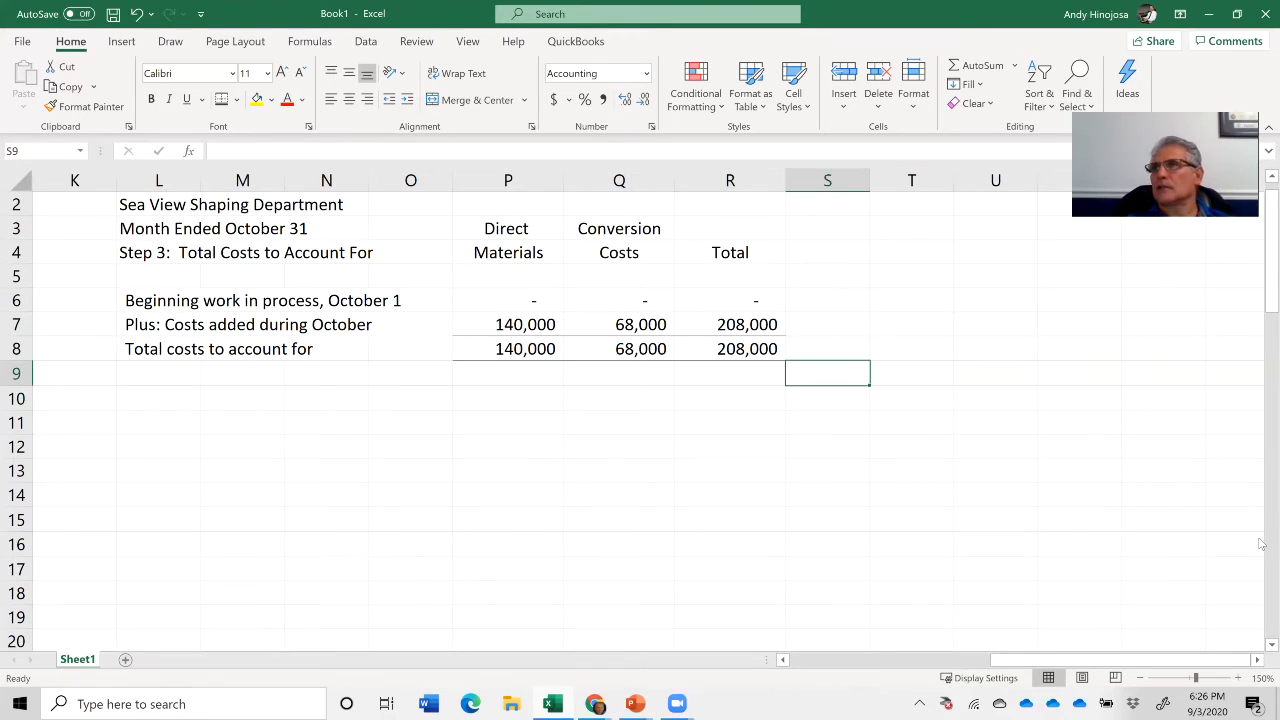
key(Left)
key(Down)
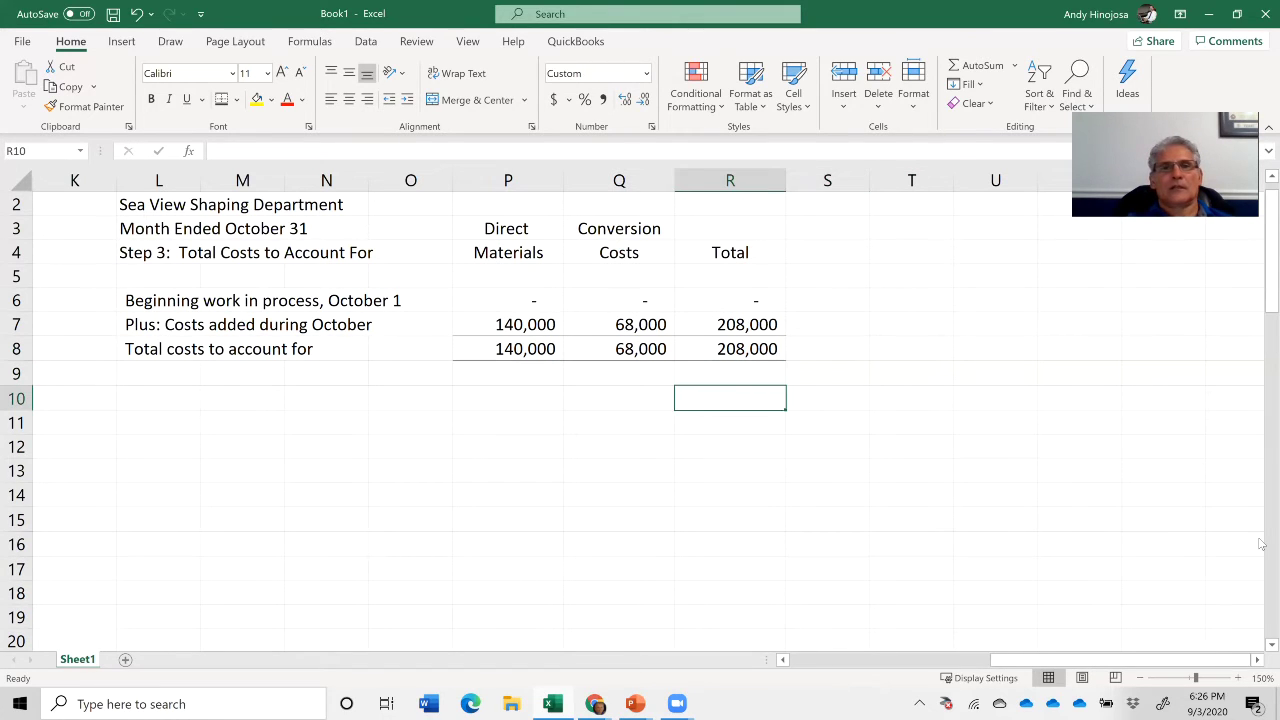
key(Left)
key(Right)
key(Left)
key(Right)
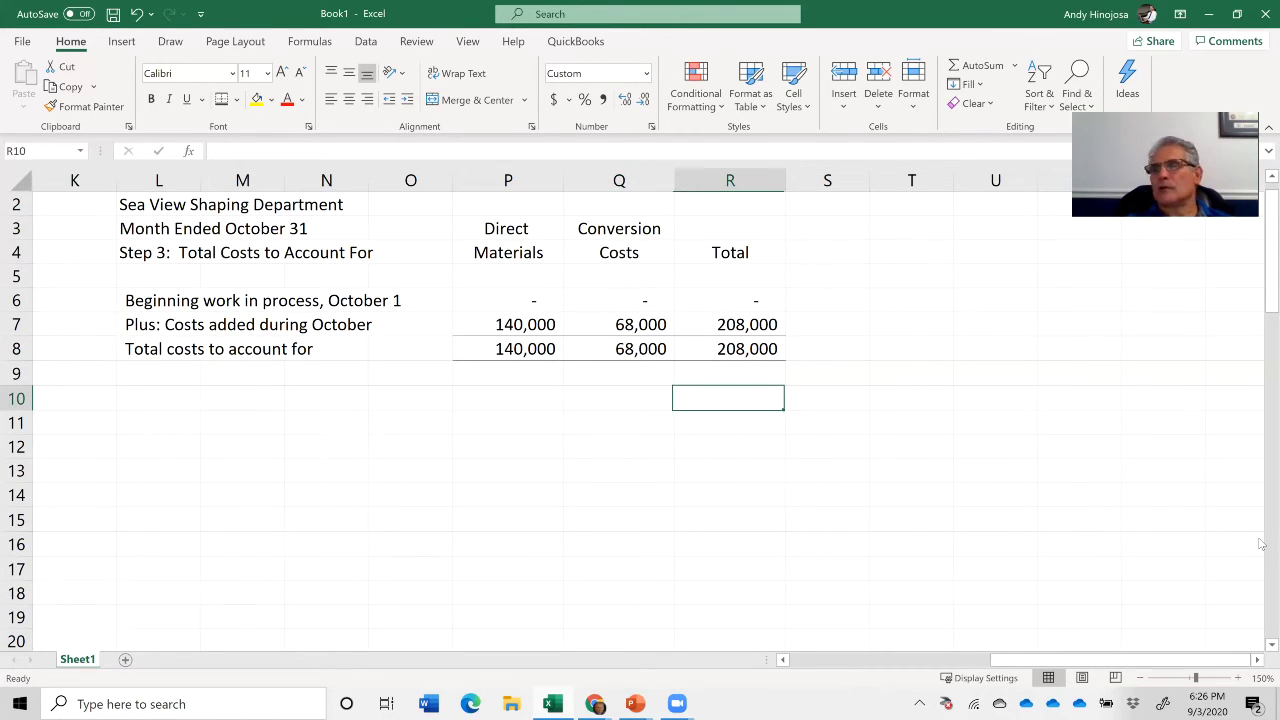
key(Up)
key(Right)
key(Up)
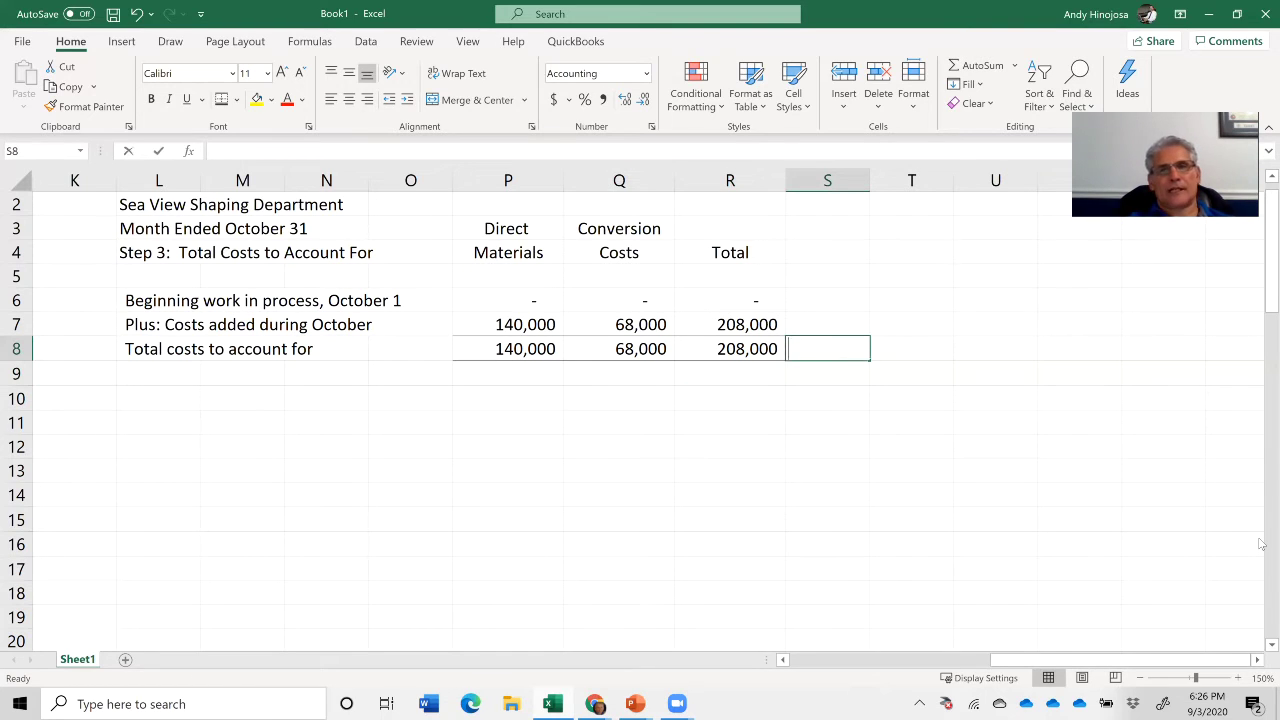
- Put an asterisk in S8 beside the 208,000 total
text(*)
key(Return)
key(Left)
key(Down)
key(Left)
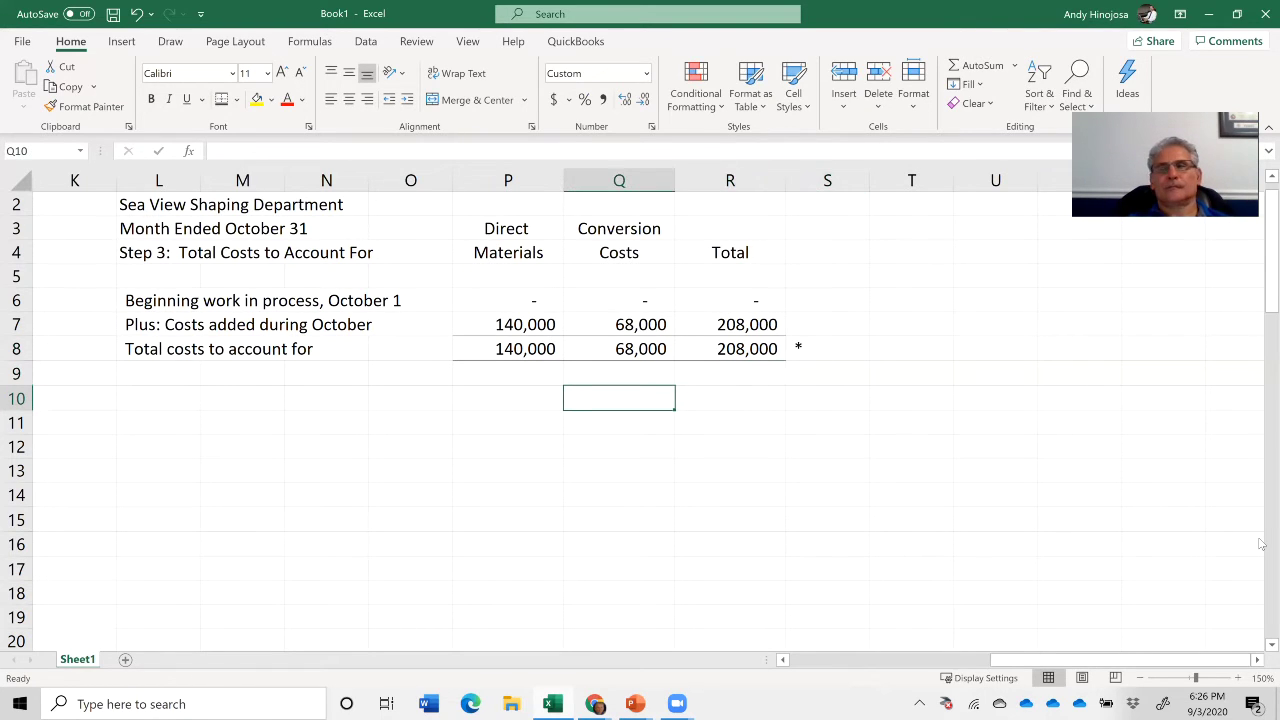
- Write a four-line note in Q10:Q13: total costs must ALWAYS equal Step 5's costs, the WIP inventory total
text(*)
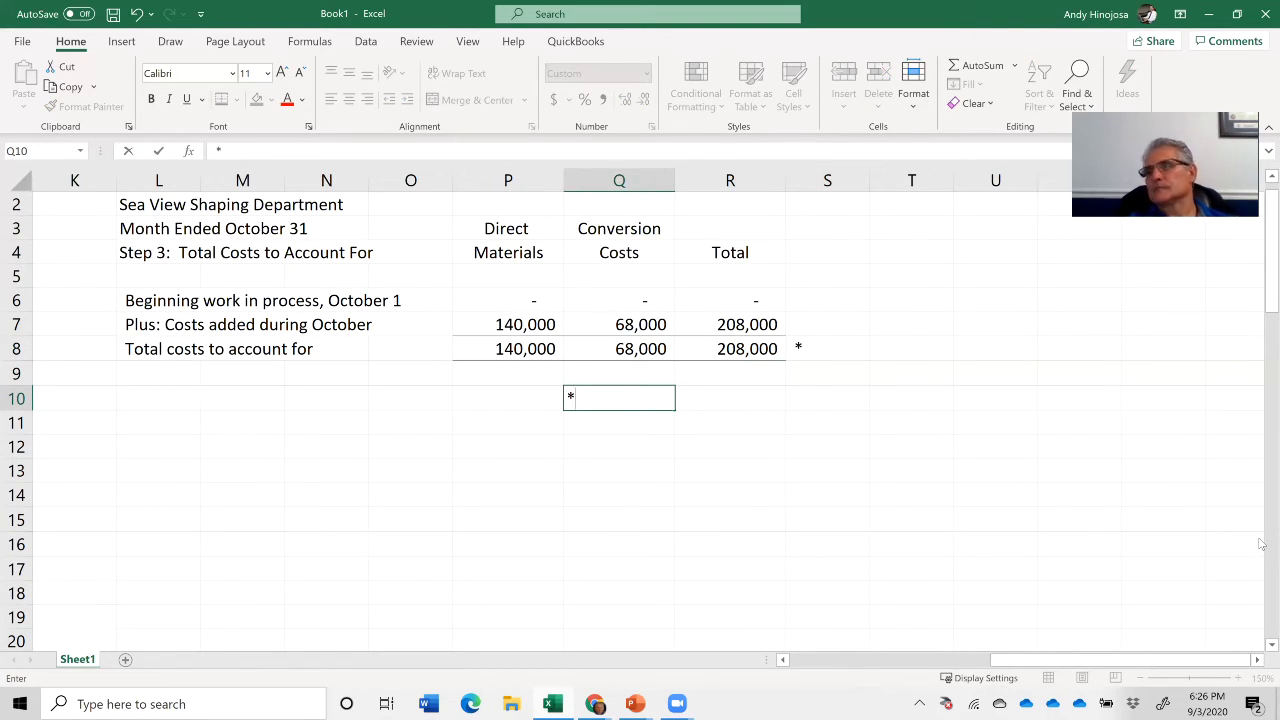
text(  Tota)
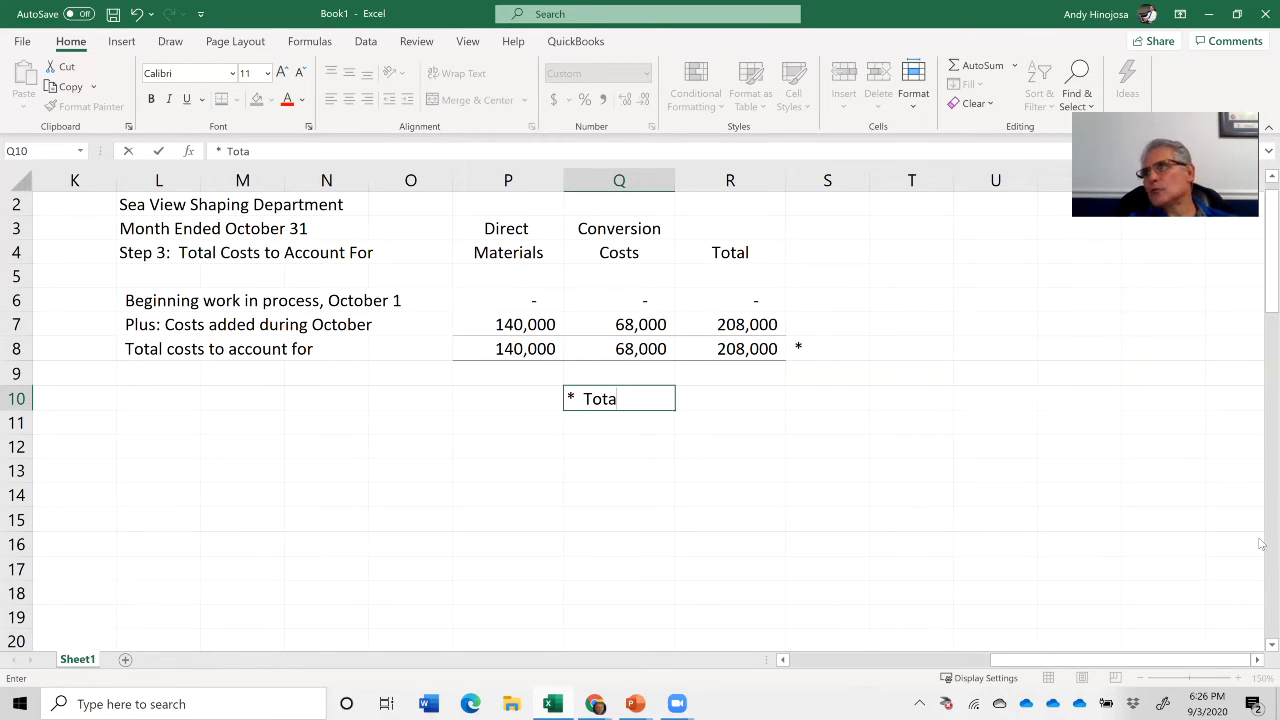
text(l costs to account)
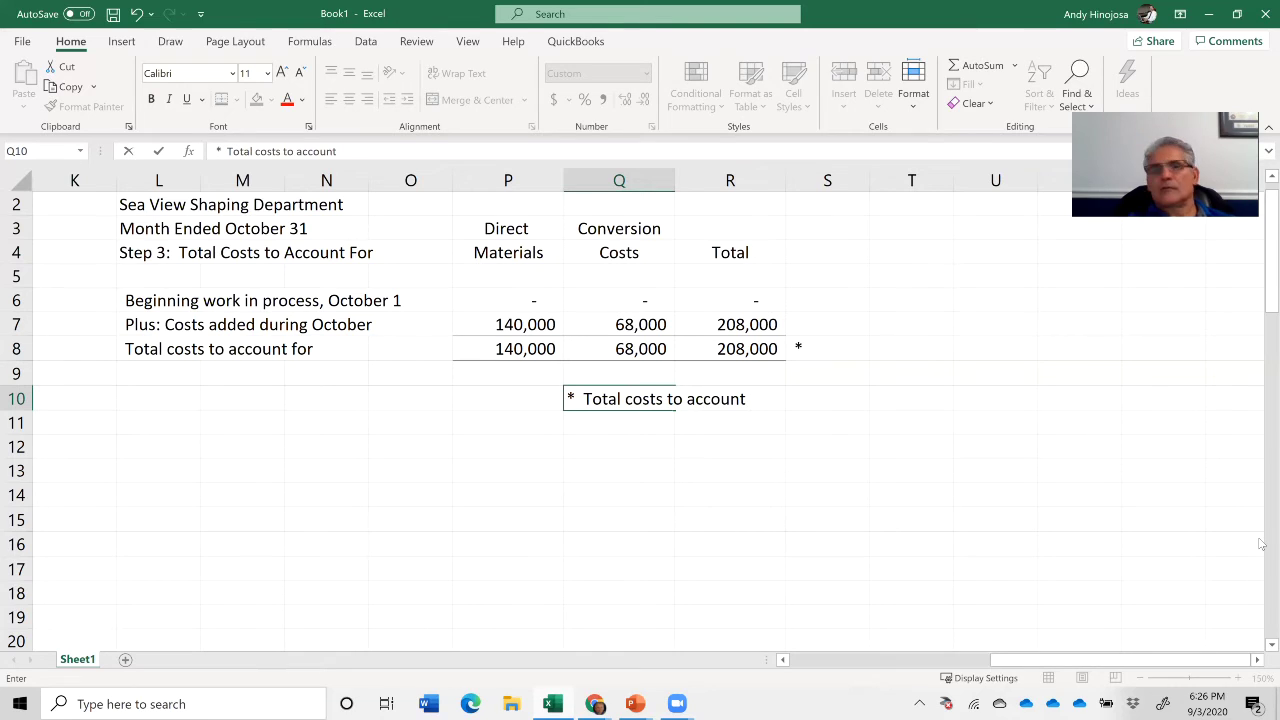
text( for)
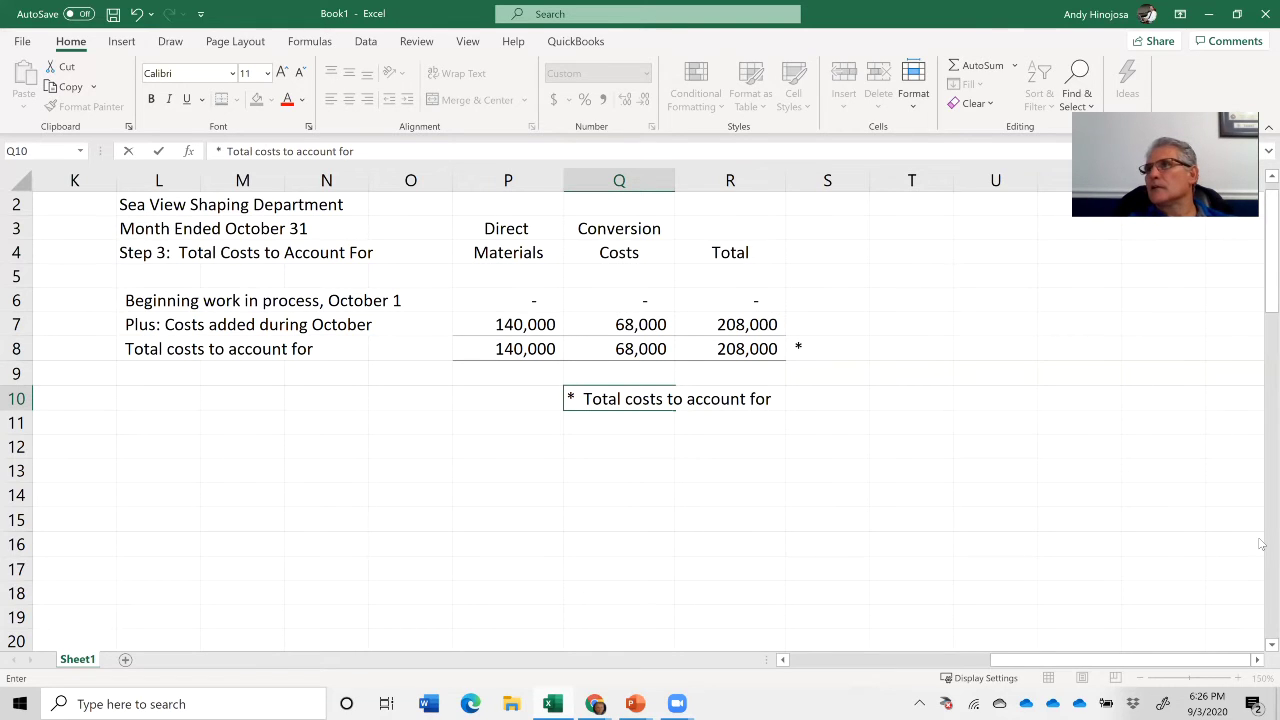
text( must A)
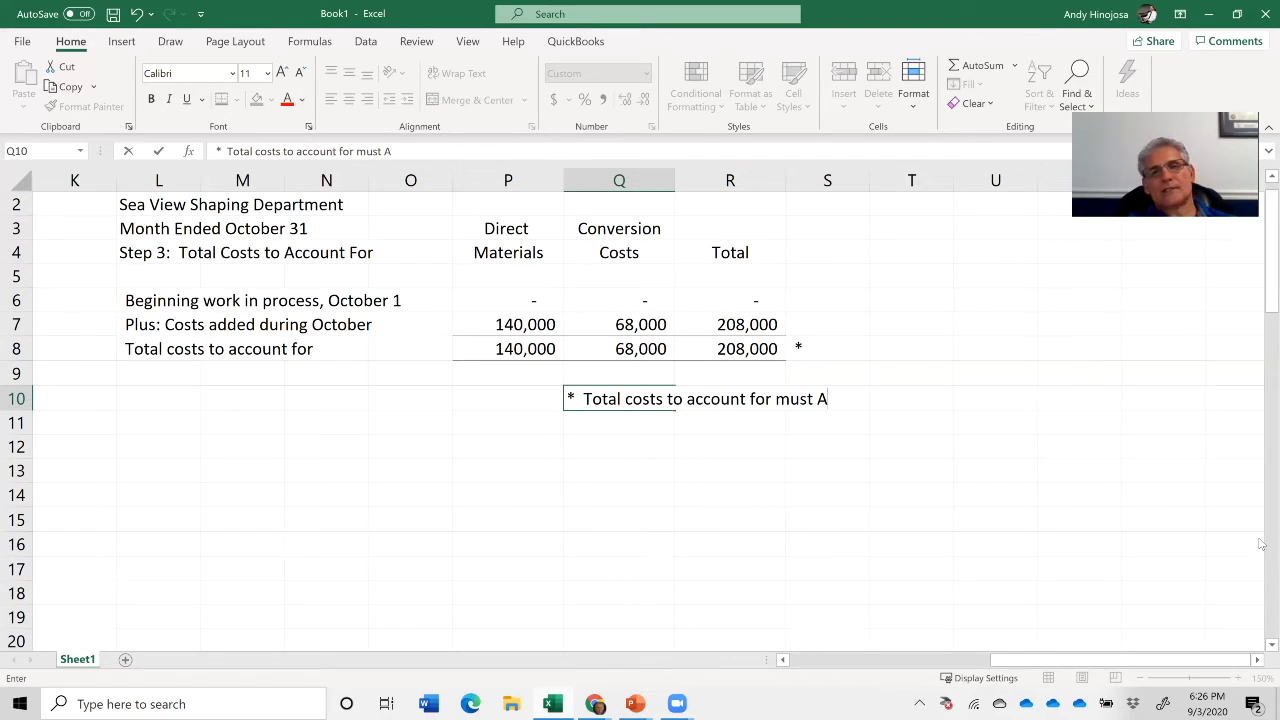
key(BackSpace)
key(Return)
text(ALWAYS equi)
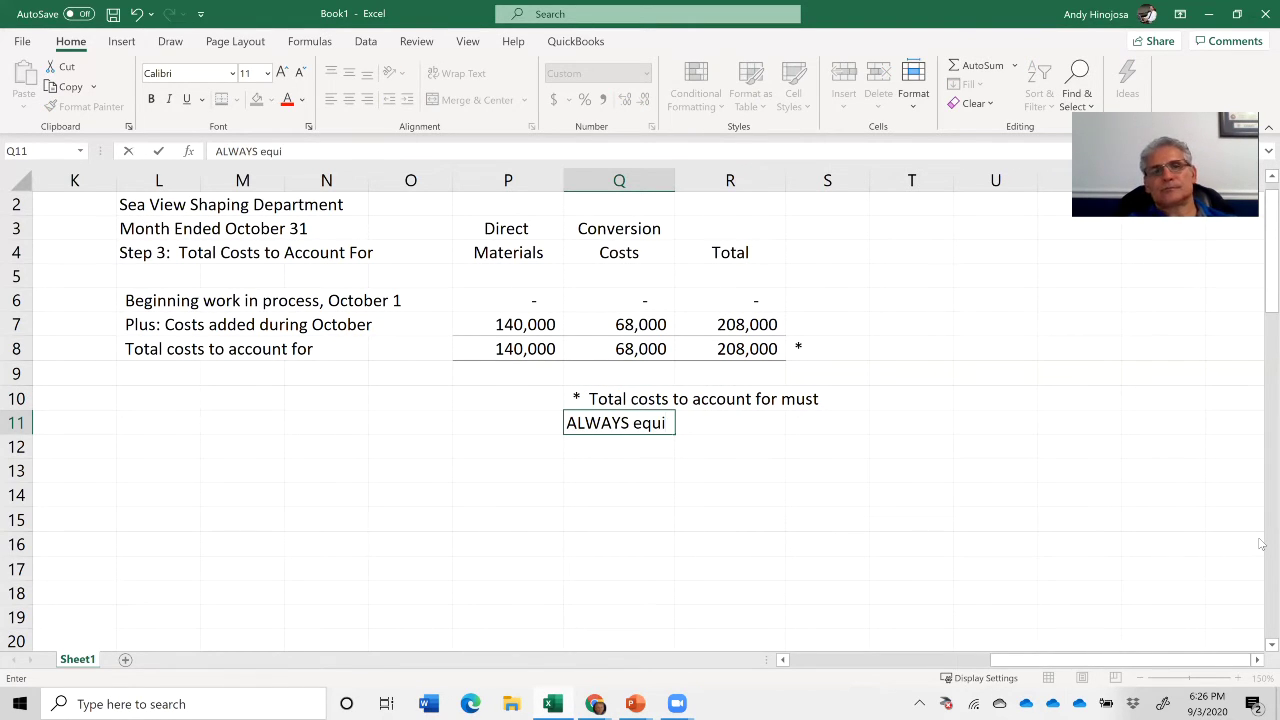
key(BackSpace)
text(al Total costs for)
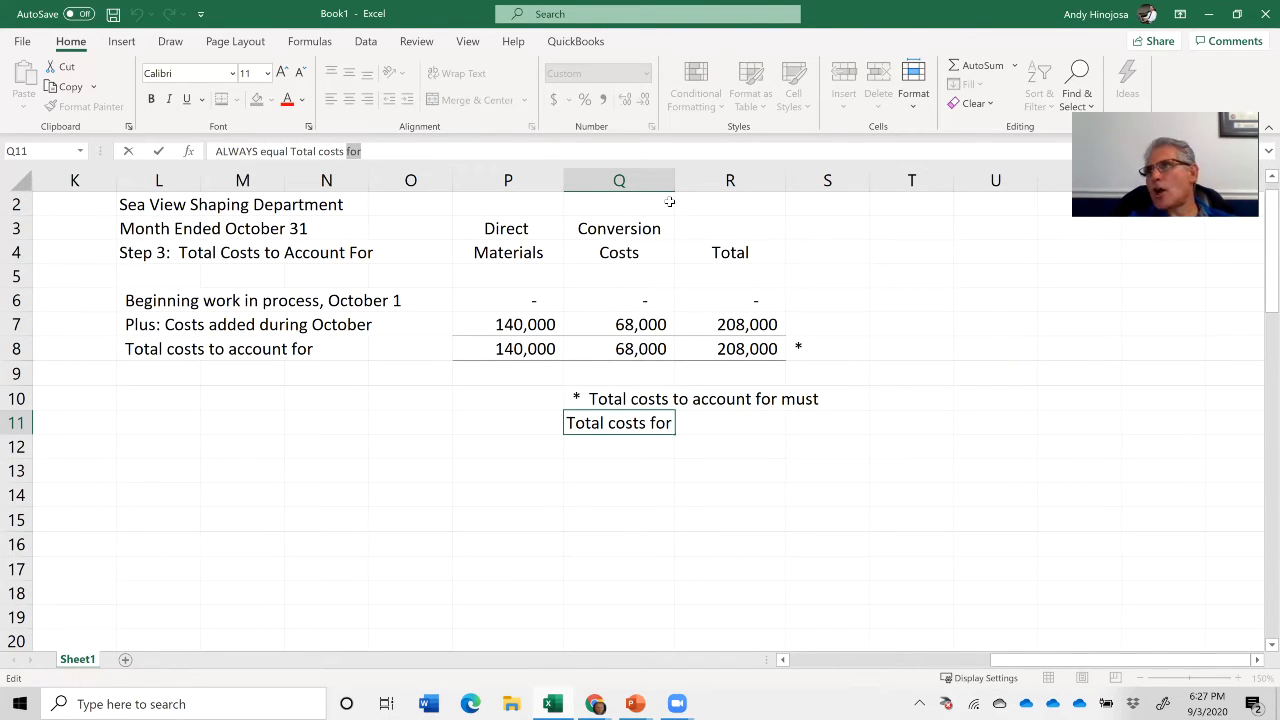
text(accounted)
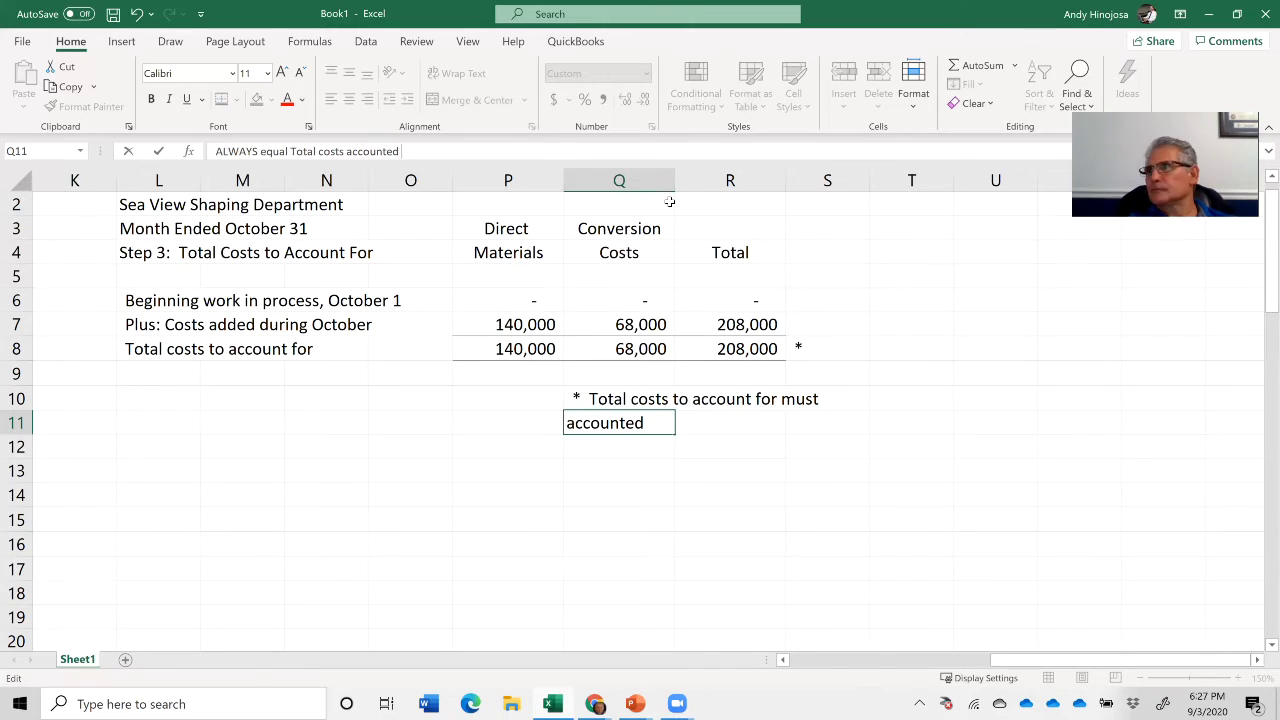
text( for)
key(Return)
text(in Step )
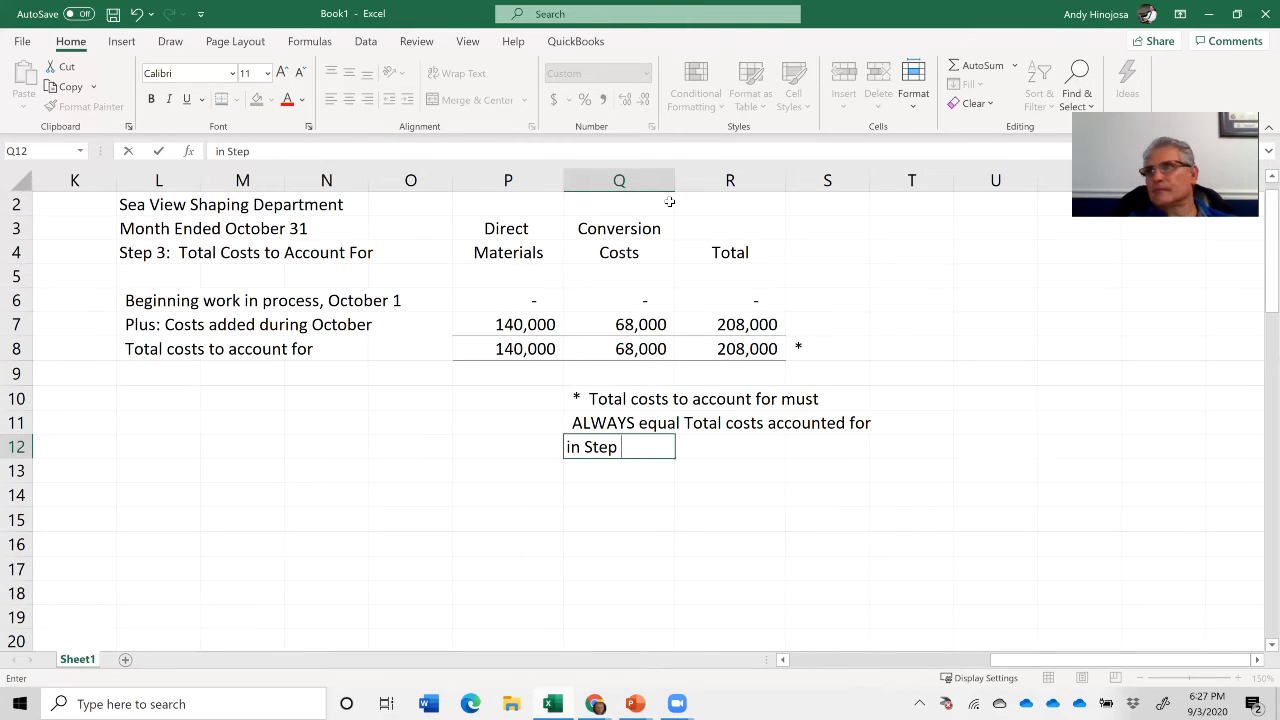
text(5.  This is the)
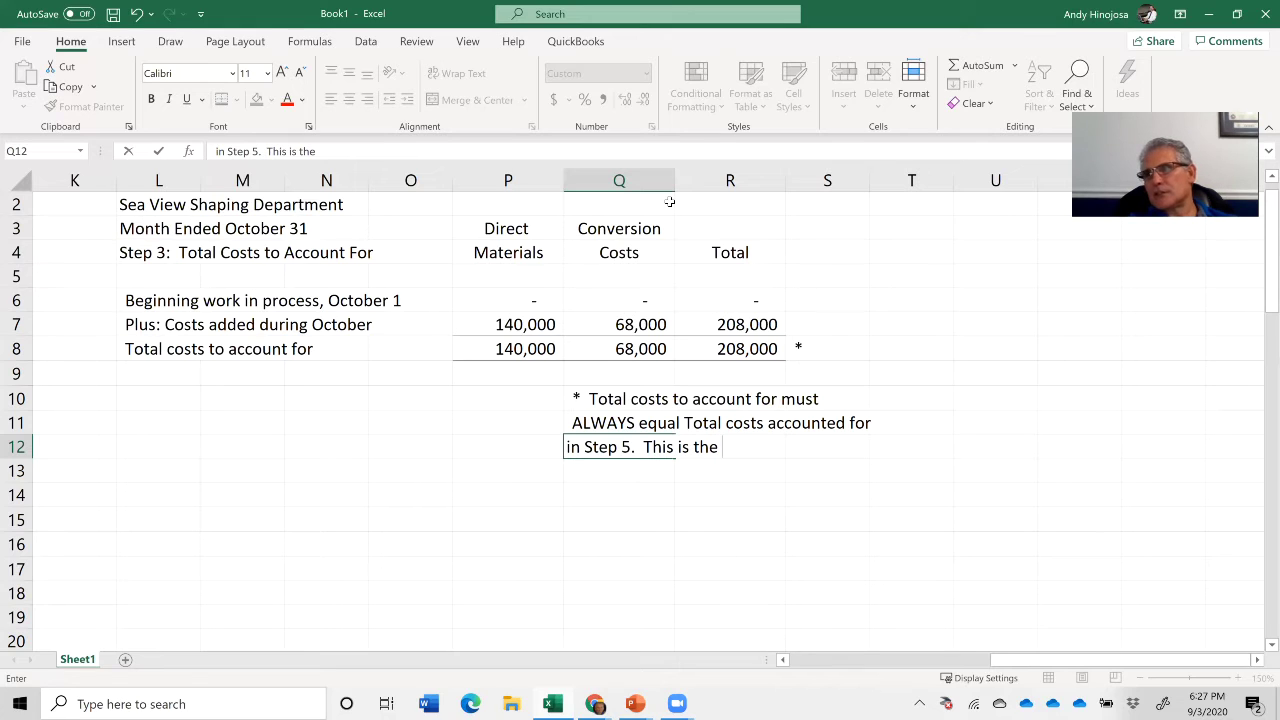
text( total)
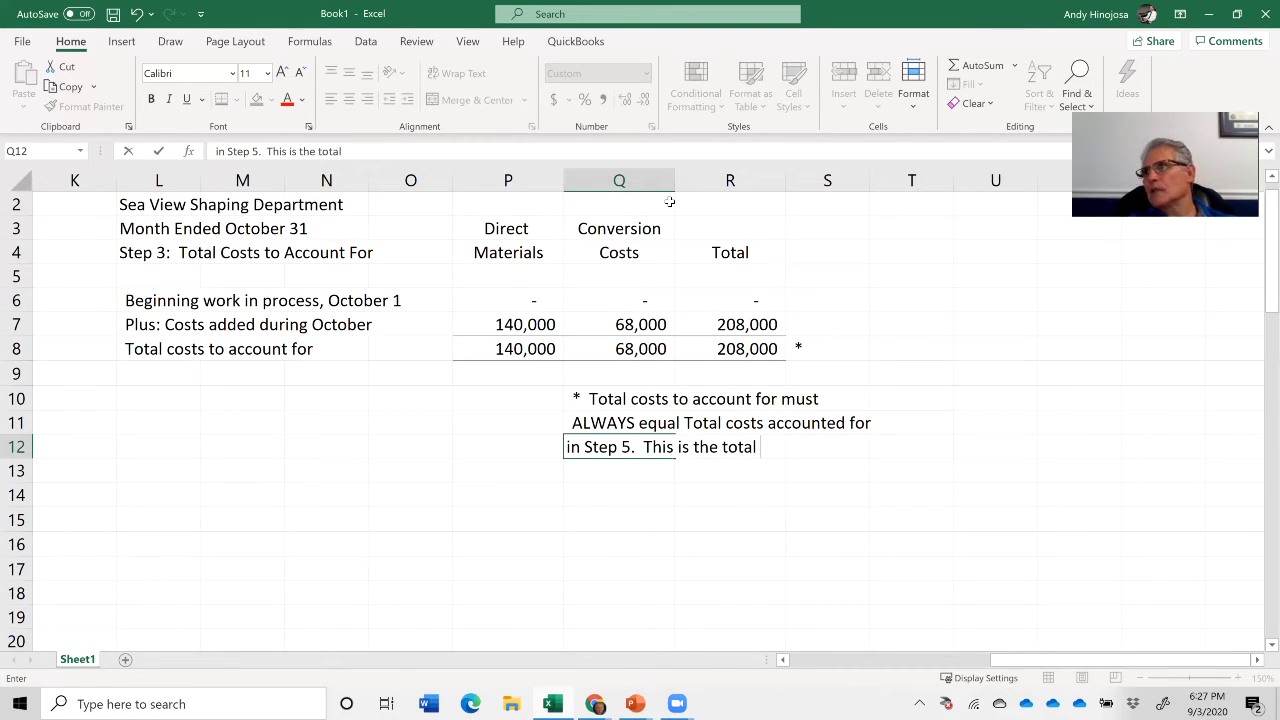
text( costs in the)
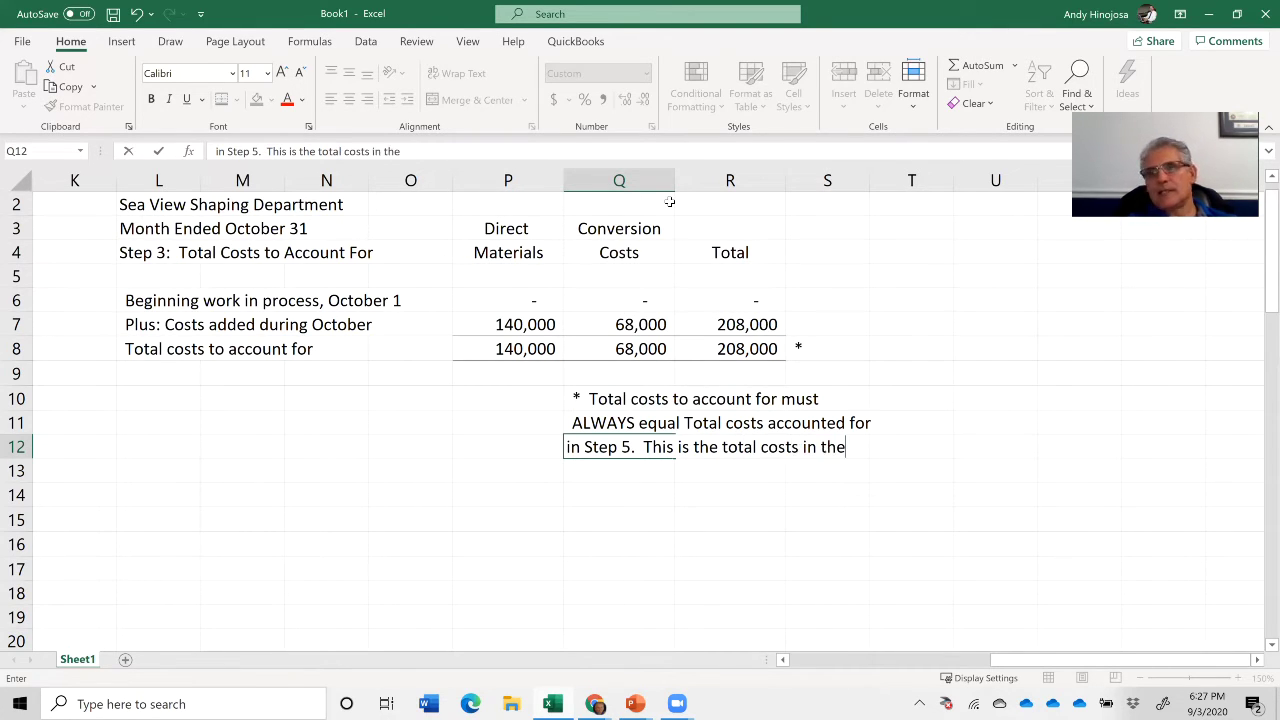
key(Return)
text(WI)
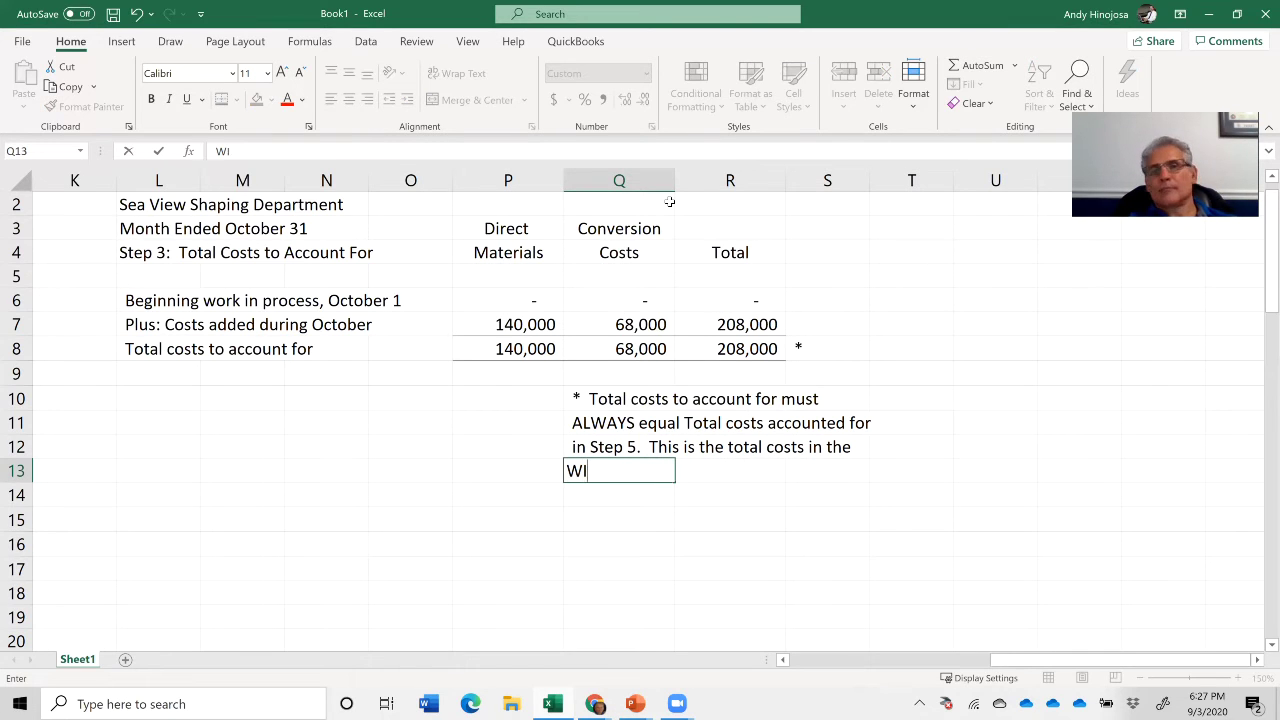
text(P invento)
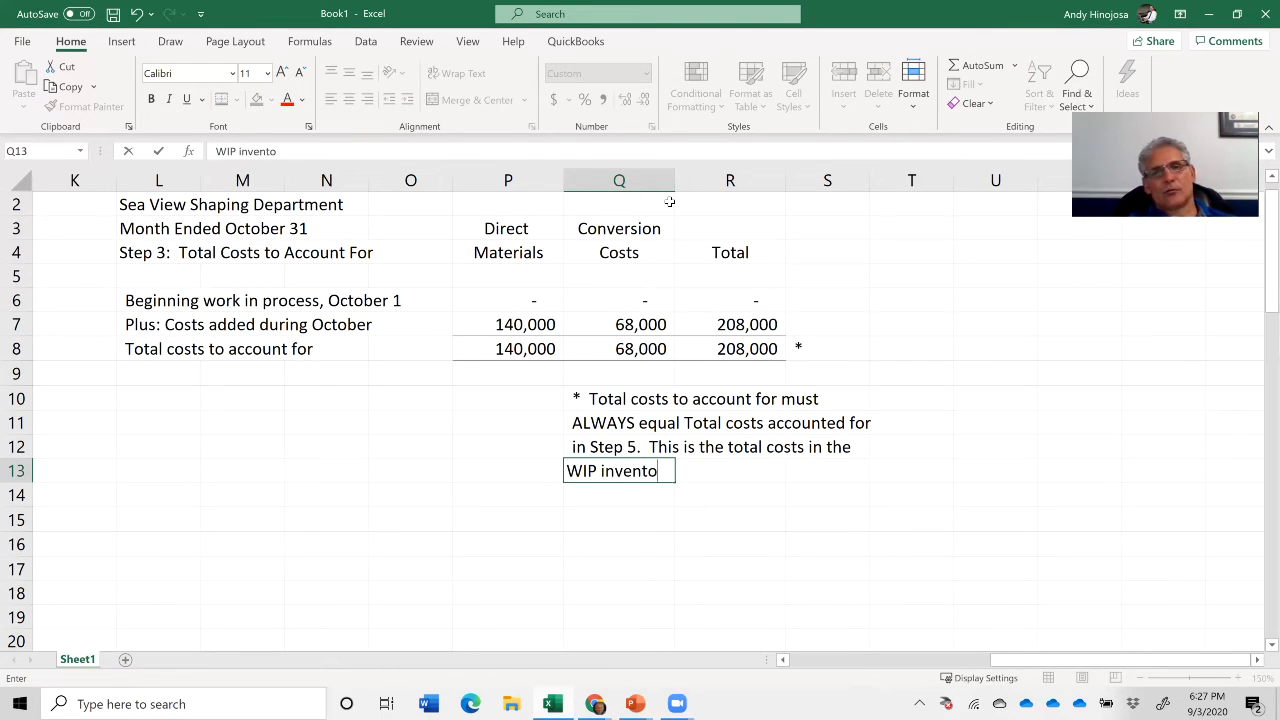
text(ry account.)
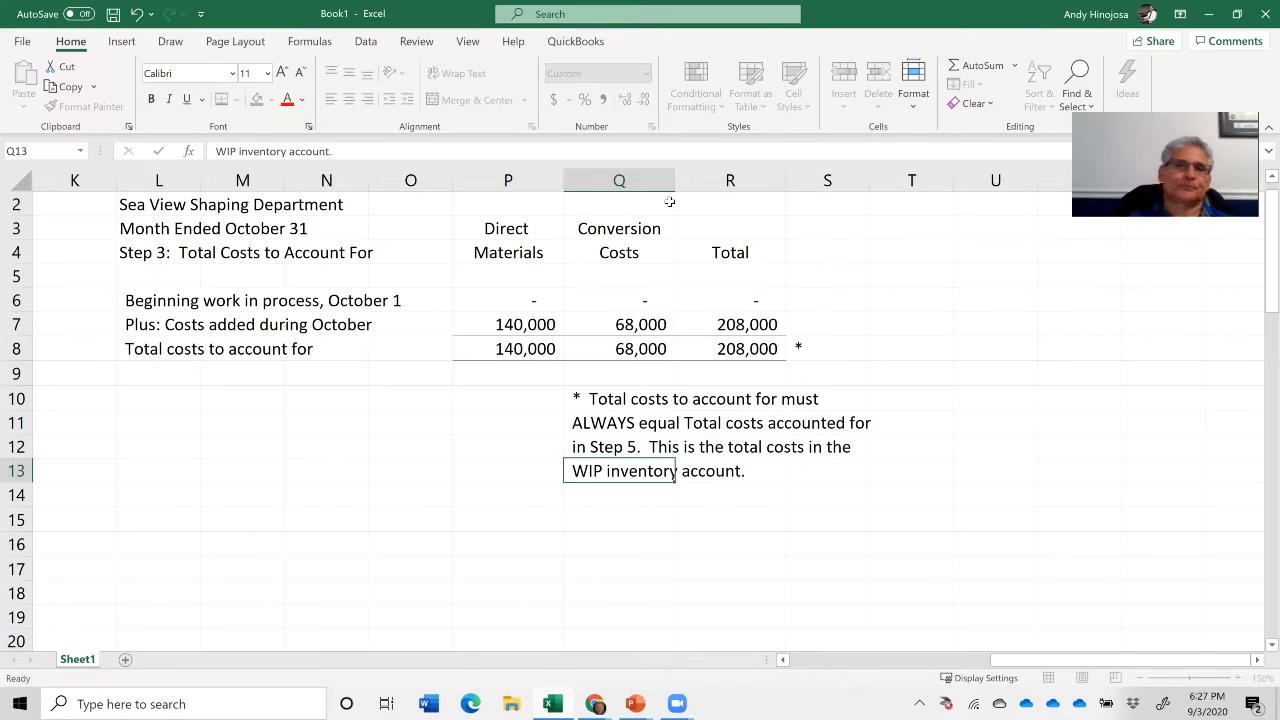
key(Return)
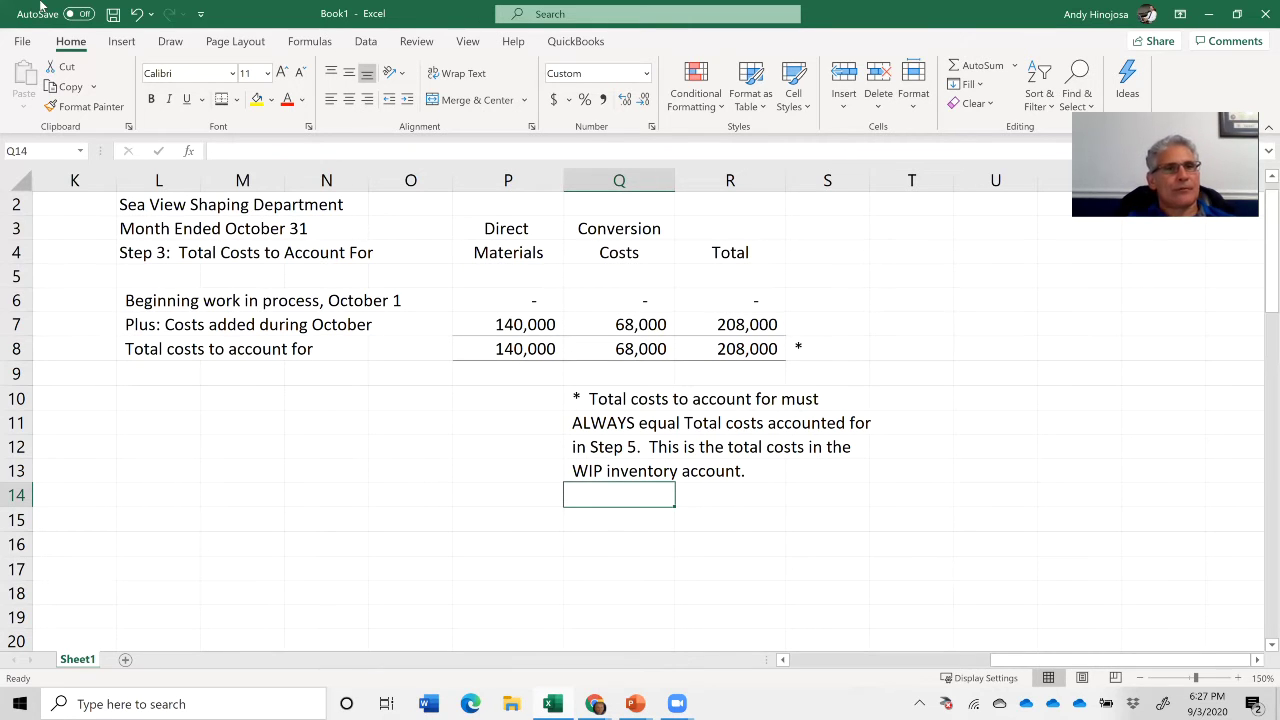
- Review the PowerPoint slide of process costing steps, then select Excel's heading wording to replace
key(alt+Tab)
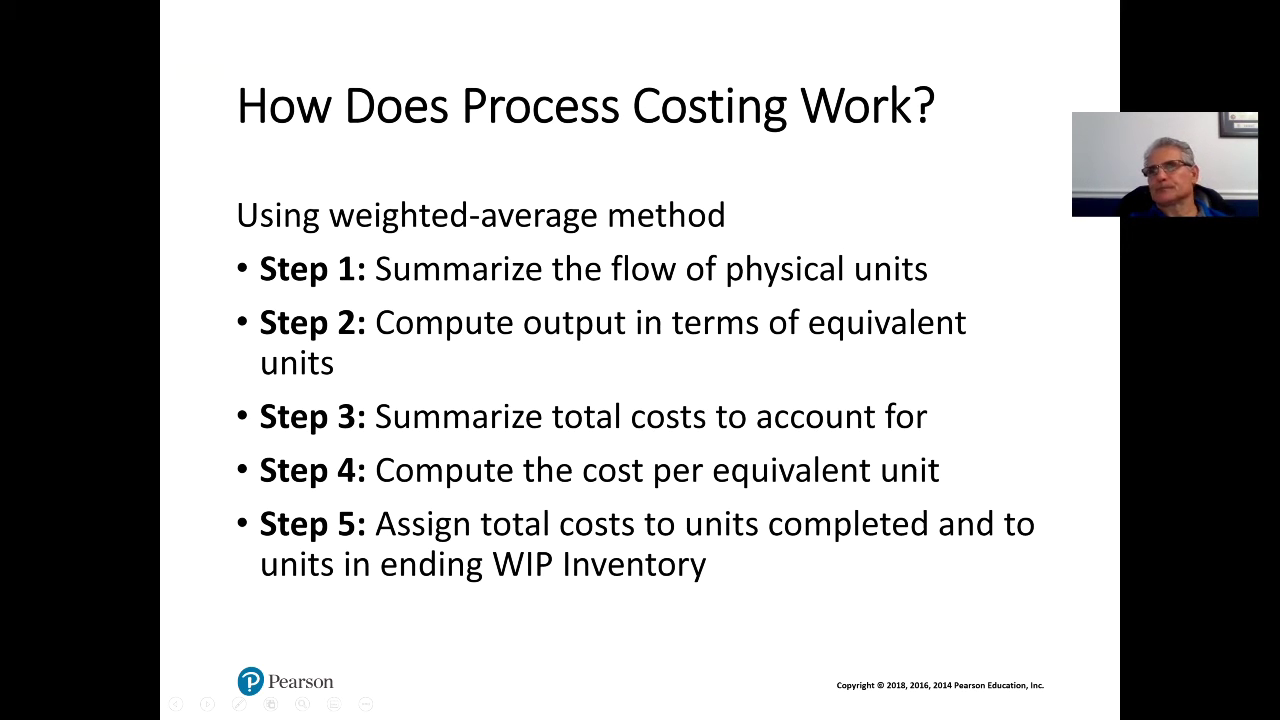
key(alt+Tab)
drag(257, 150, 468, 172)
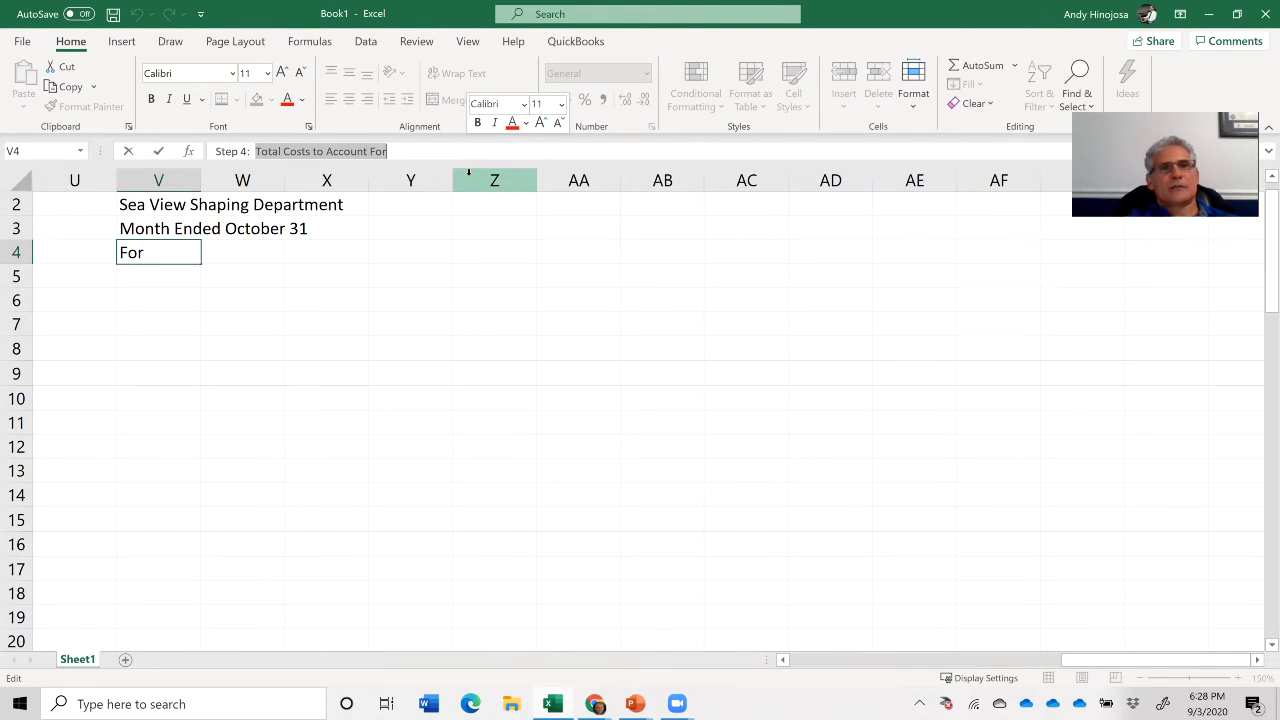
- Title the schedule 'Step 4: Cost per Equivalent Unit'
text(Cost)
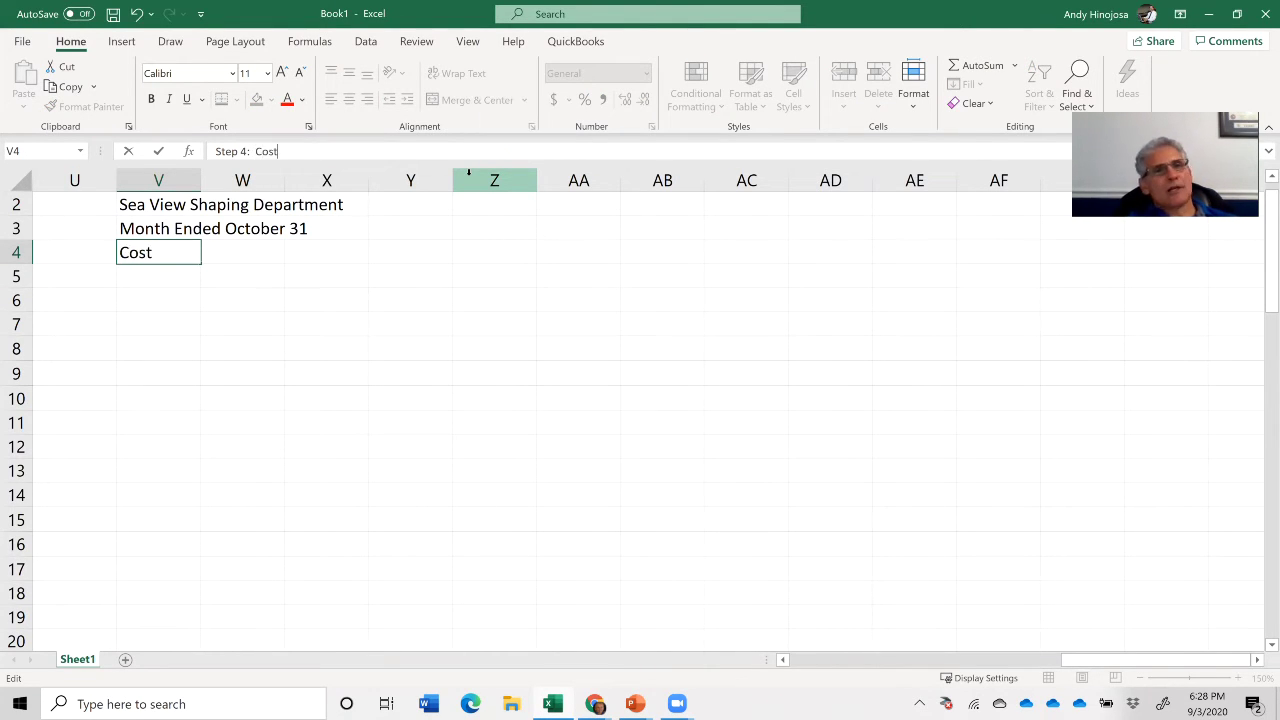
text( per)
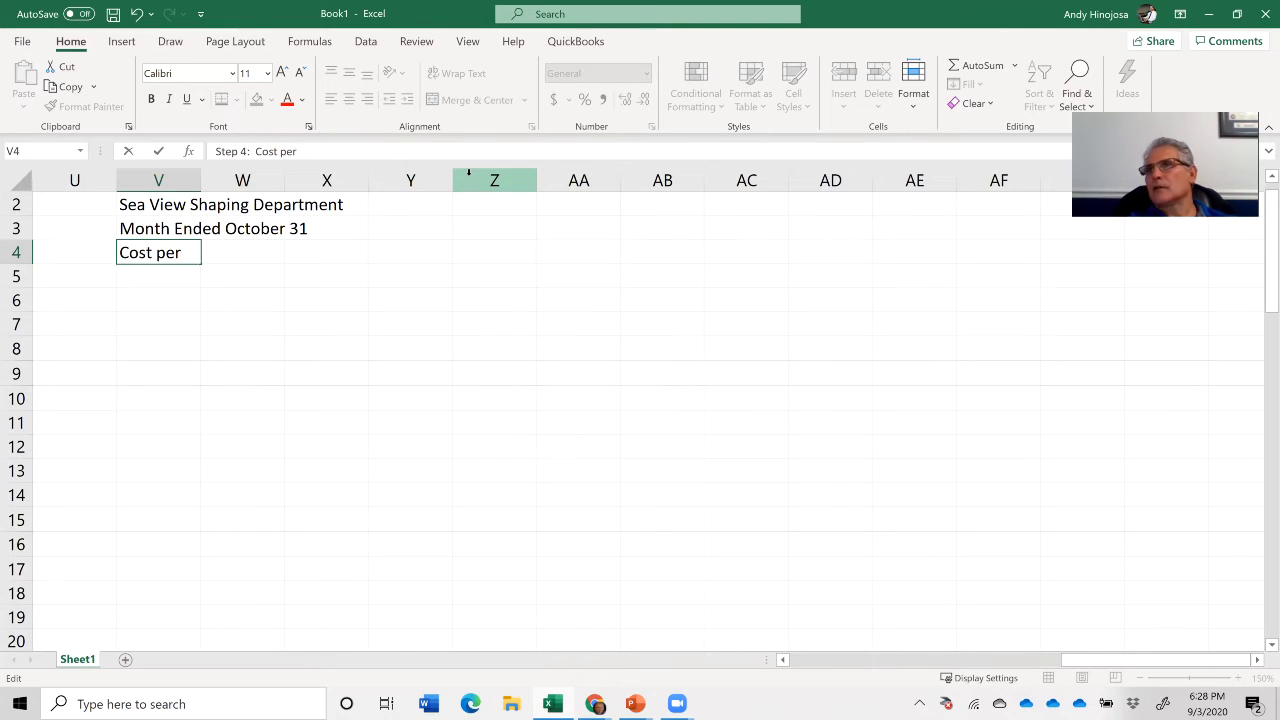
text( EQuiva)
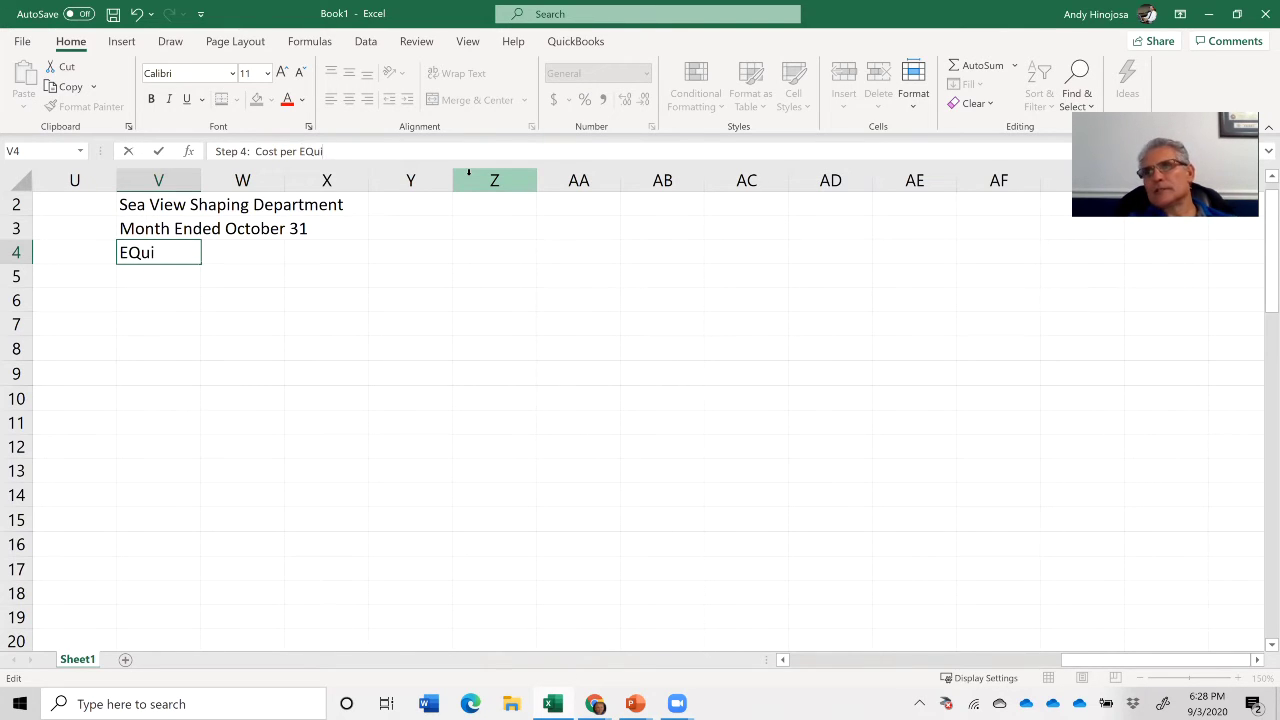
key(BackSpace)
key(BackSpace)
key(BackSpace)
key(BackSpace)
key(BackSpace)
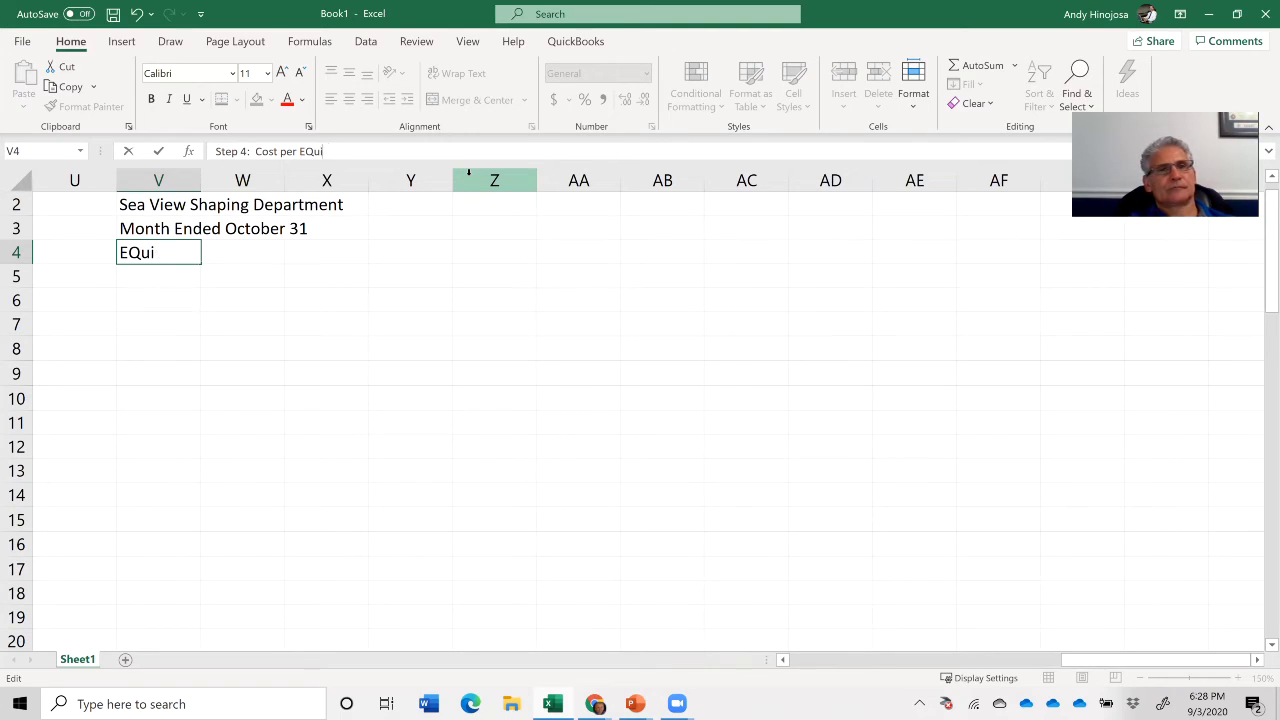
text(quivale)
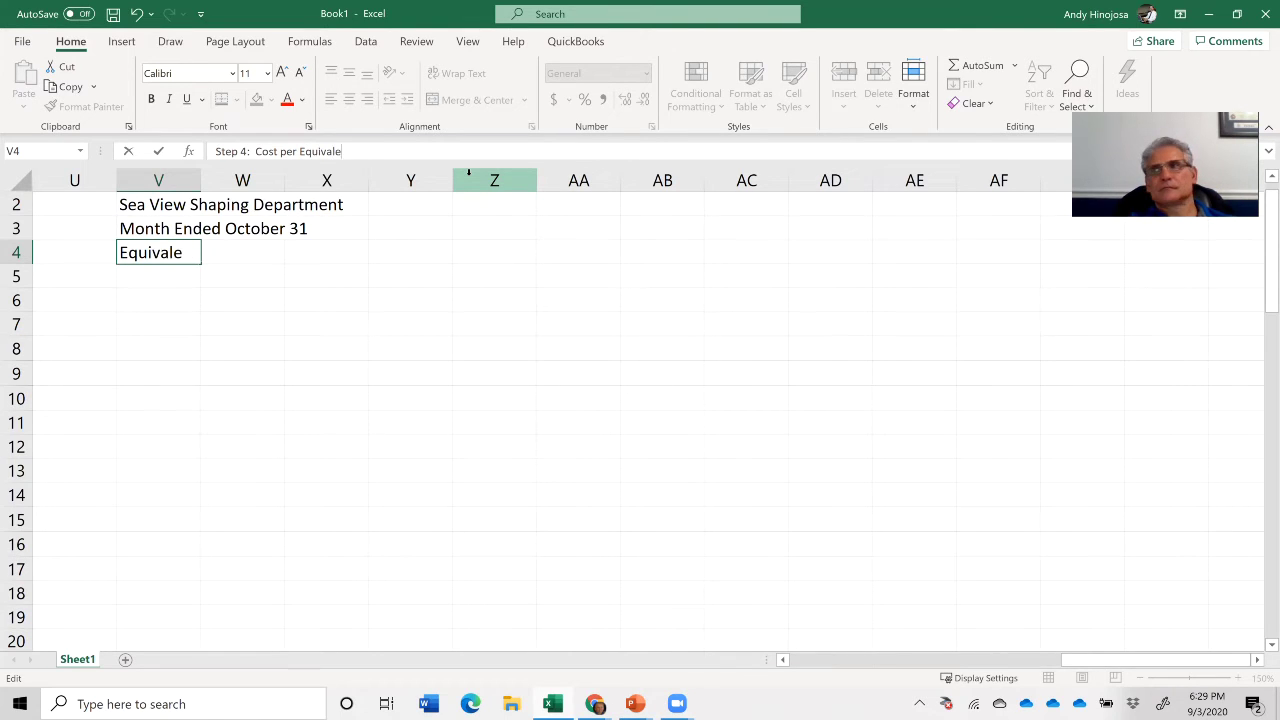
text(nt Unit)
key(Return)
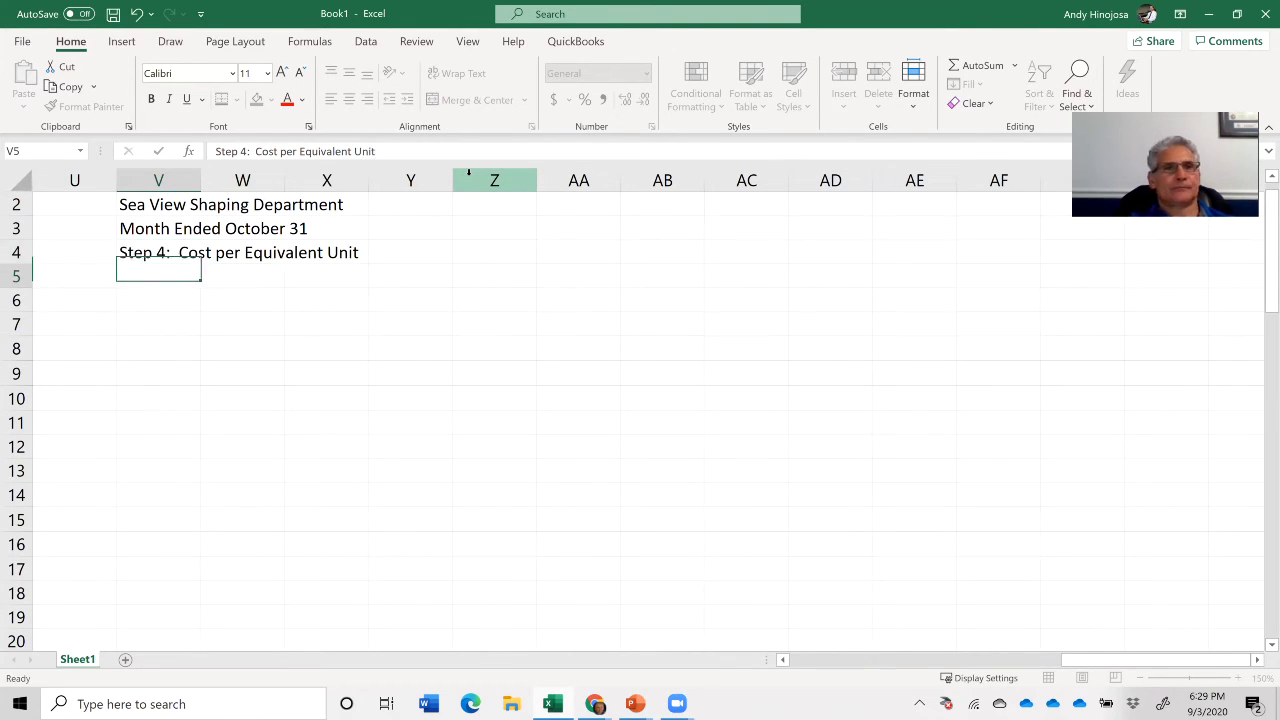
- Add centred column headings Direct Materials and Conversions Costs in Z3:AA4
key(Down)
key(Up)
key(Right)
key(Right)
key(Right)
key(Right)
key(Up)
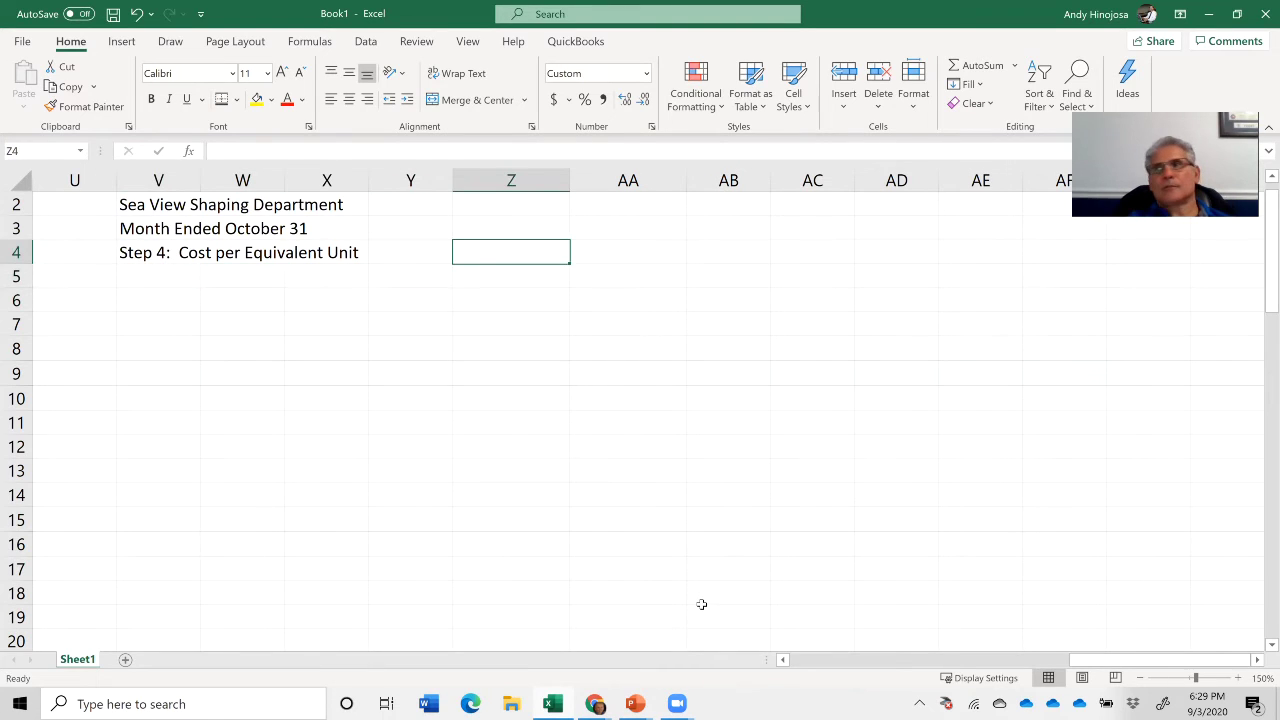
text(Direc)
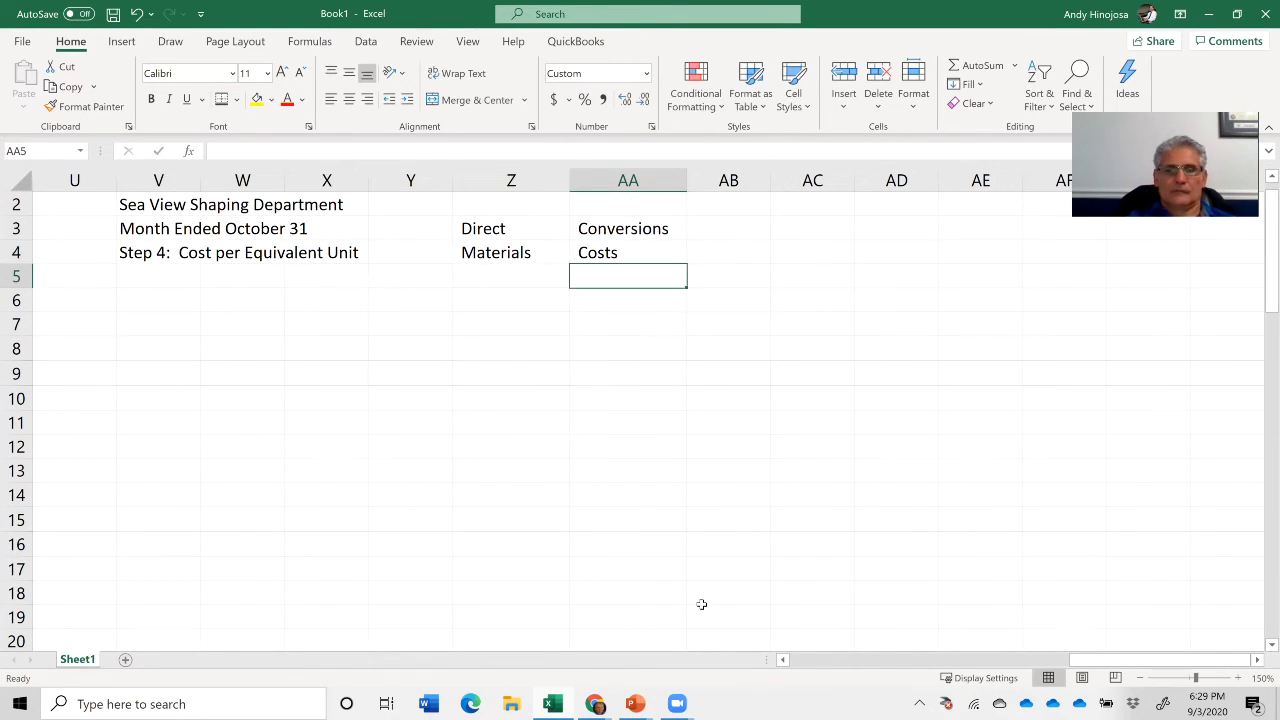
key(Up)
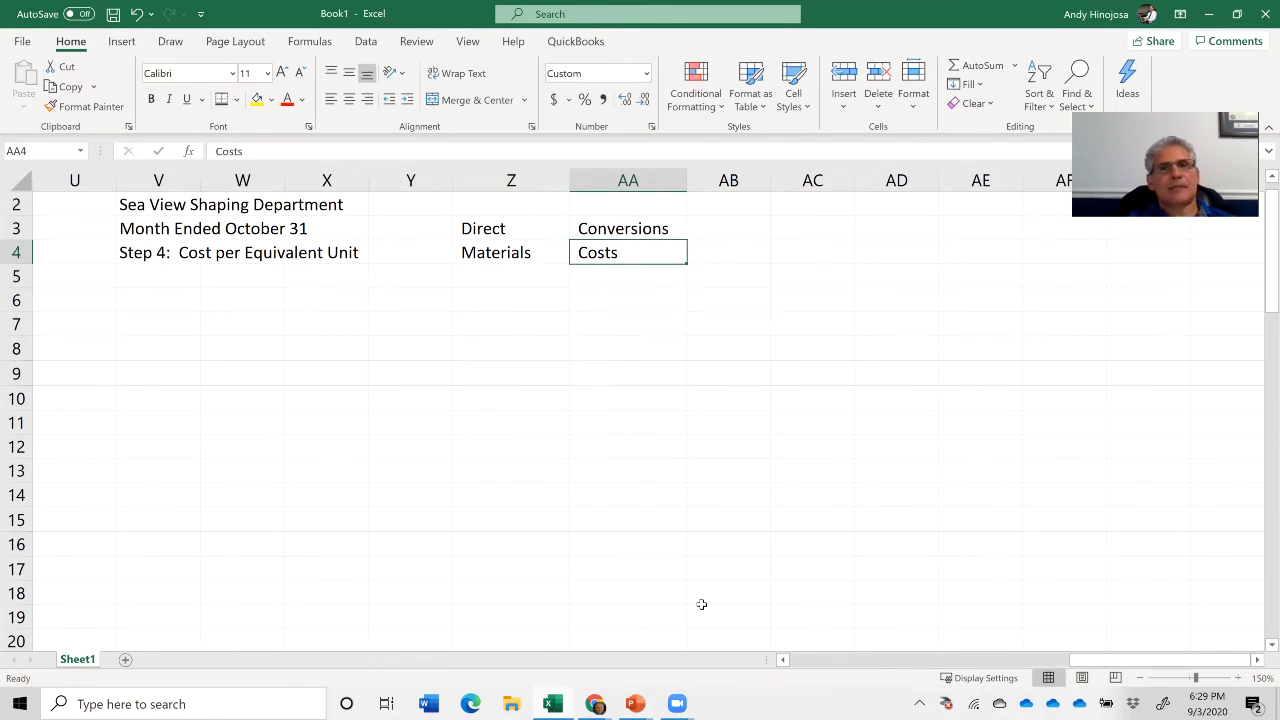
key(Up)
key(Left)
key(shift+Down)
key(shift+Right)
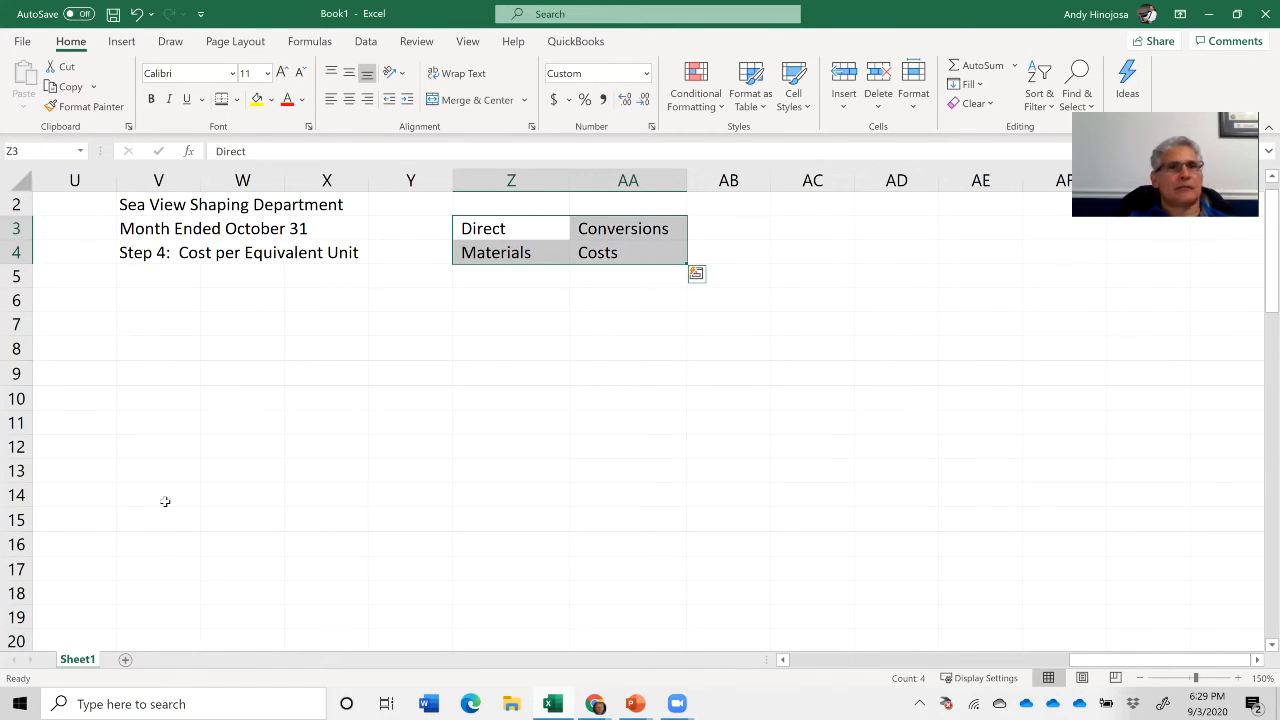
click(350, 99)
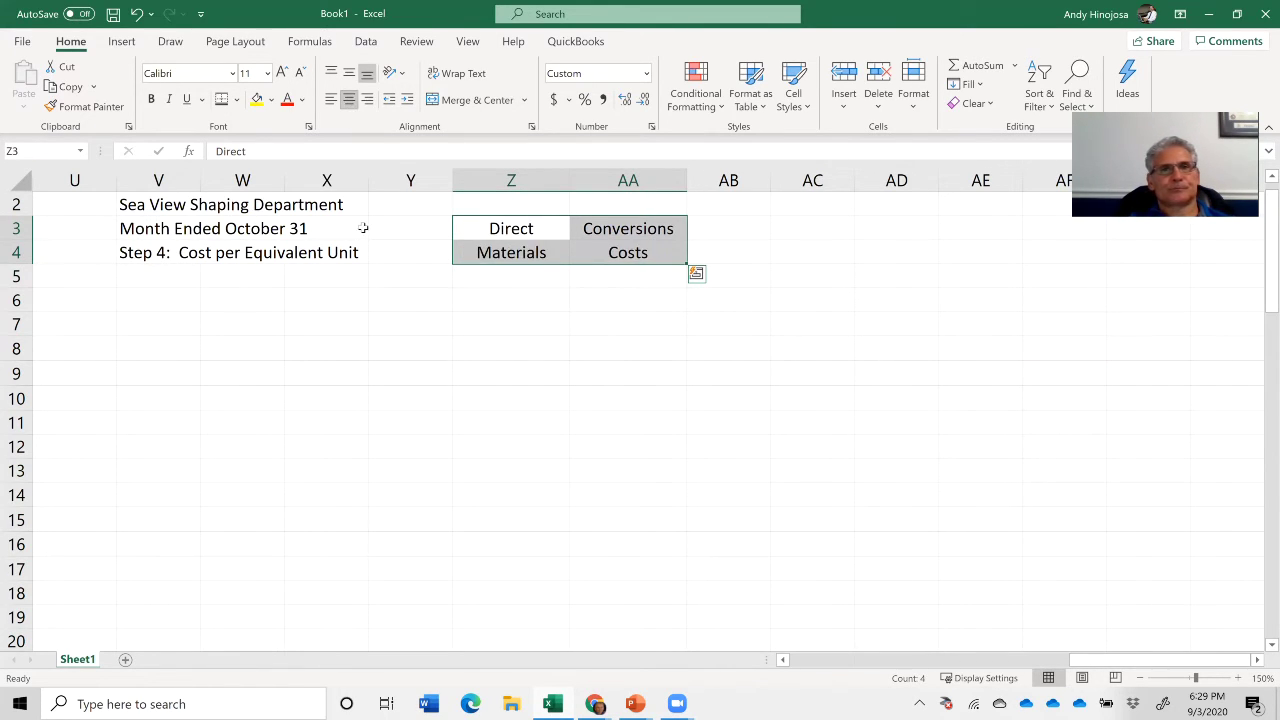
click(158, 300)
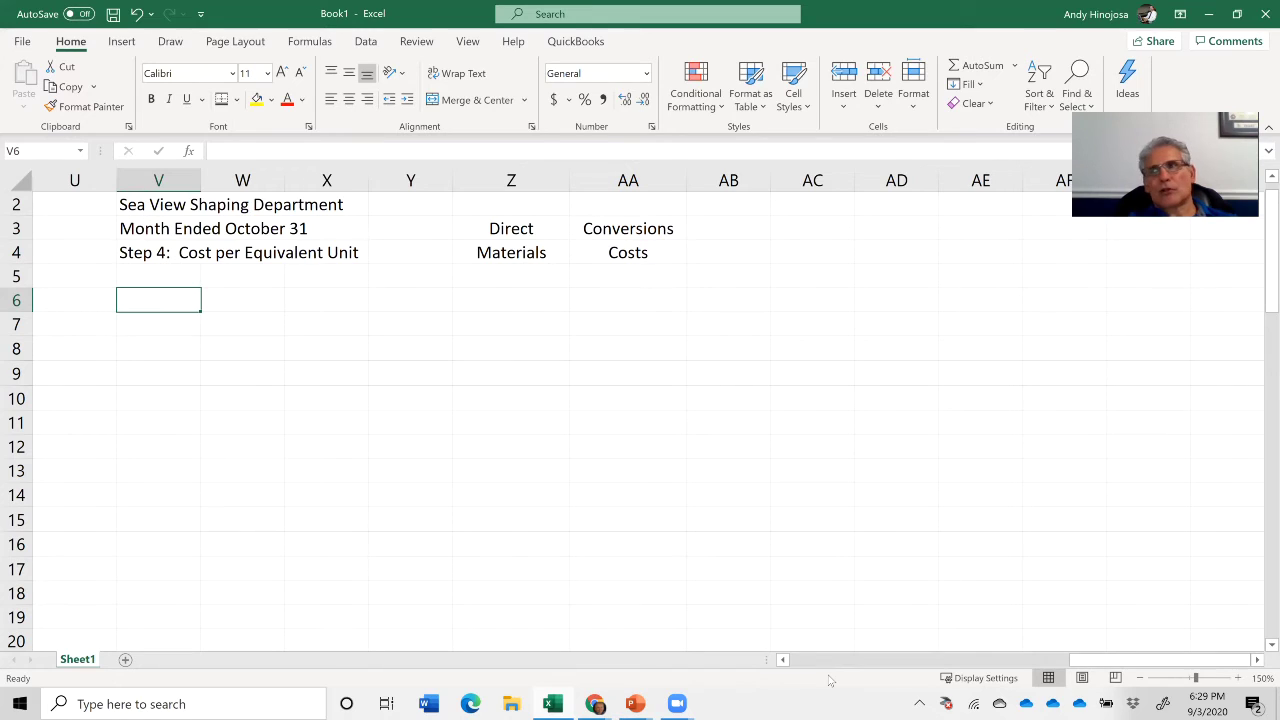
- Label row 6 'Total costs to account for (from Step 3)' in V6
text(Total )
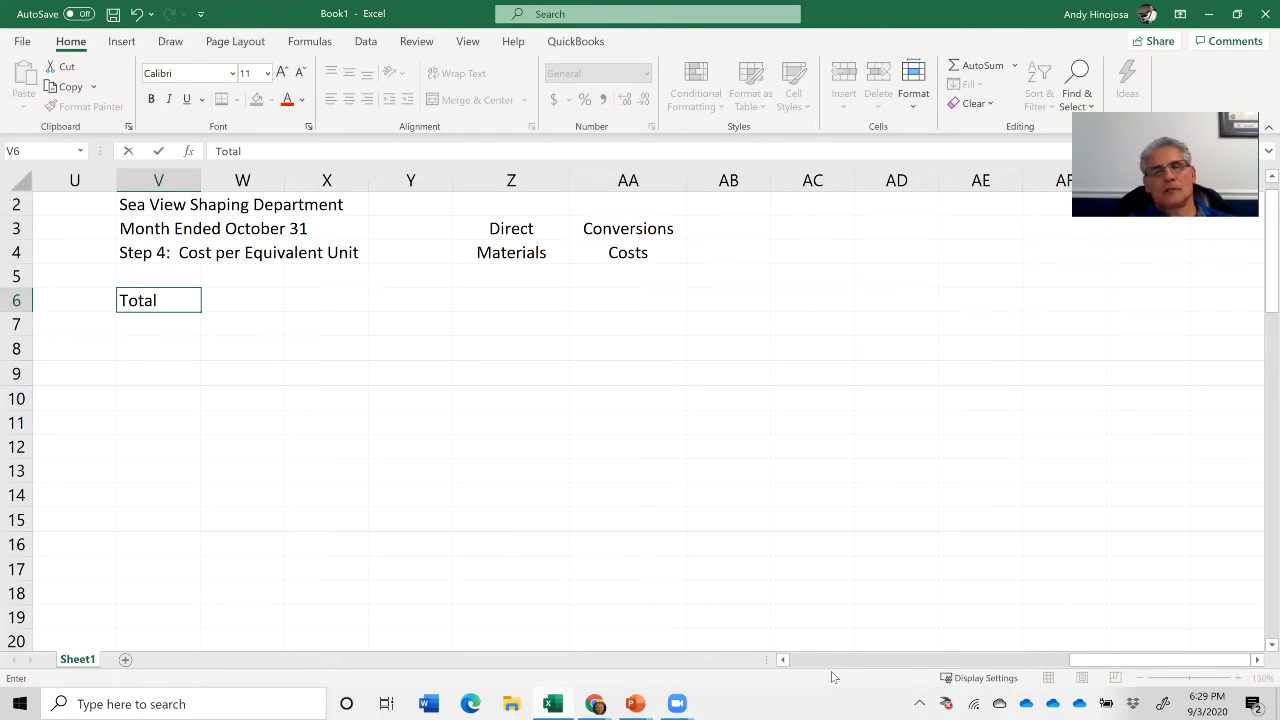
text(costs to)
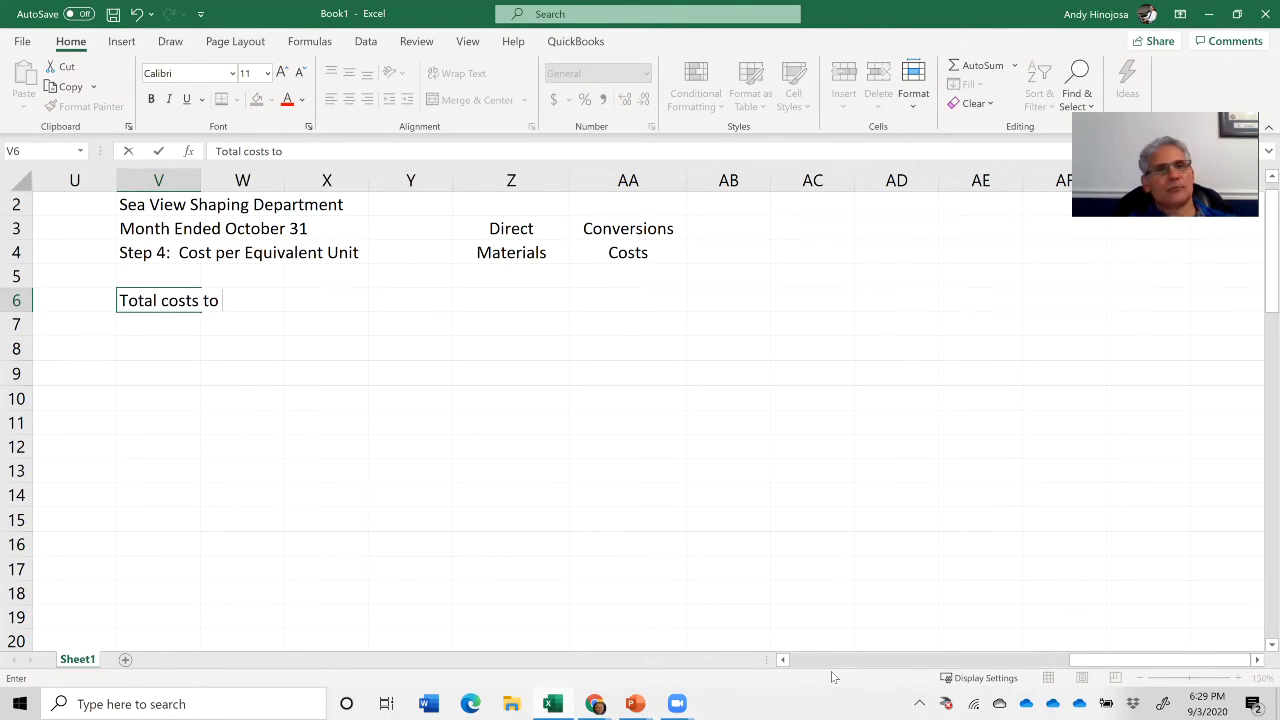
text( account f)
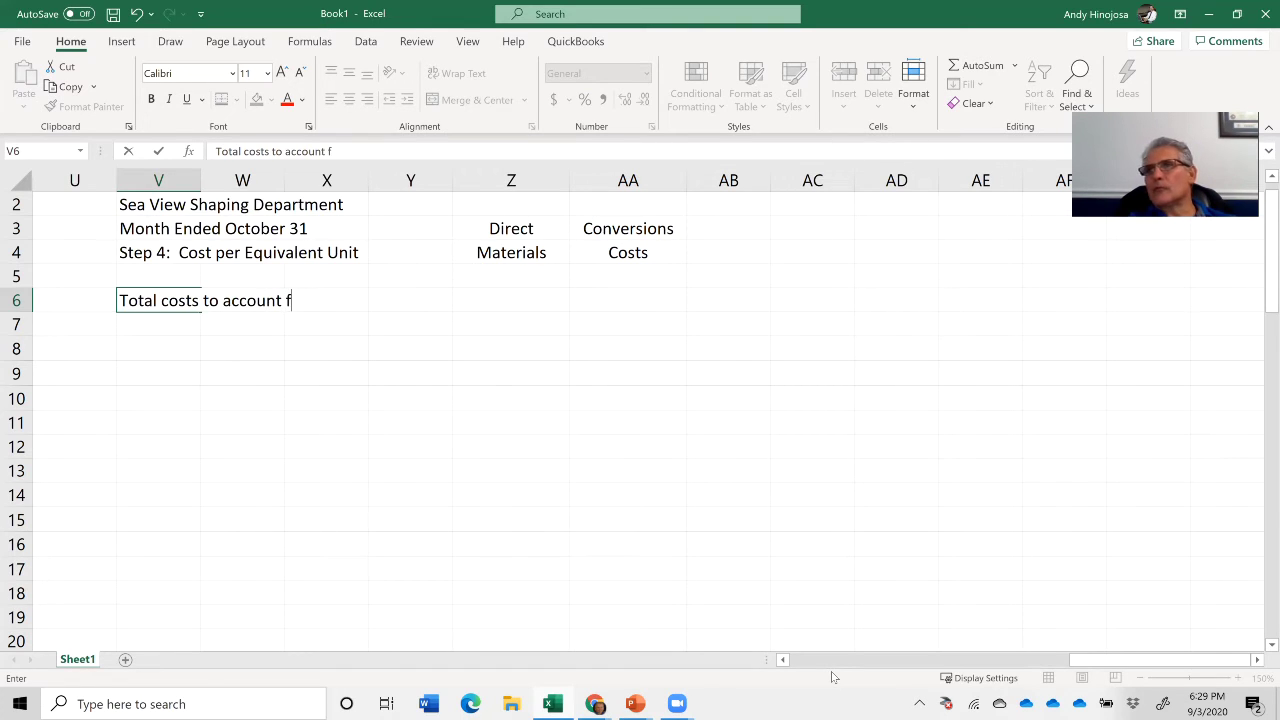
text(or (from Ste)
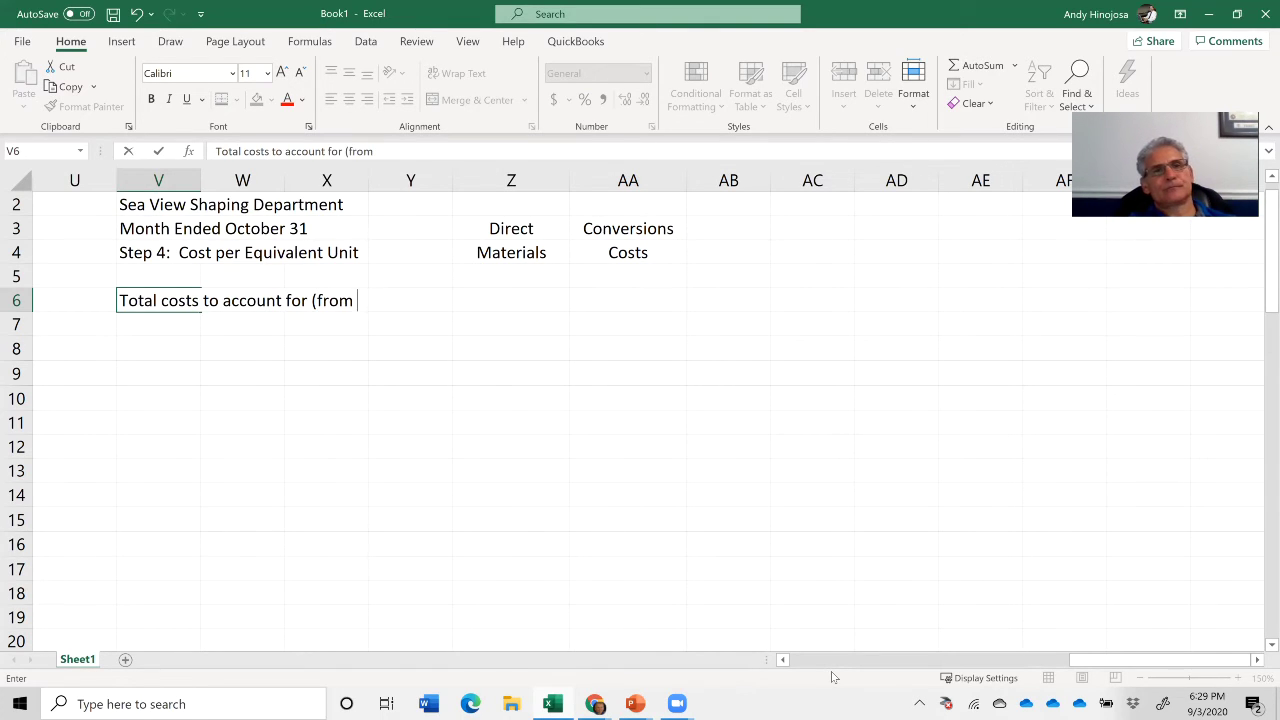
key(BackSpace)
text(ep 3))
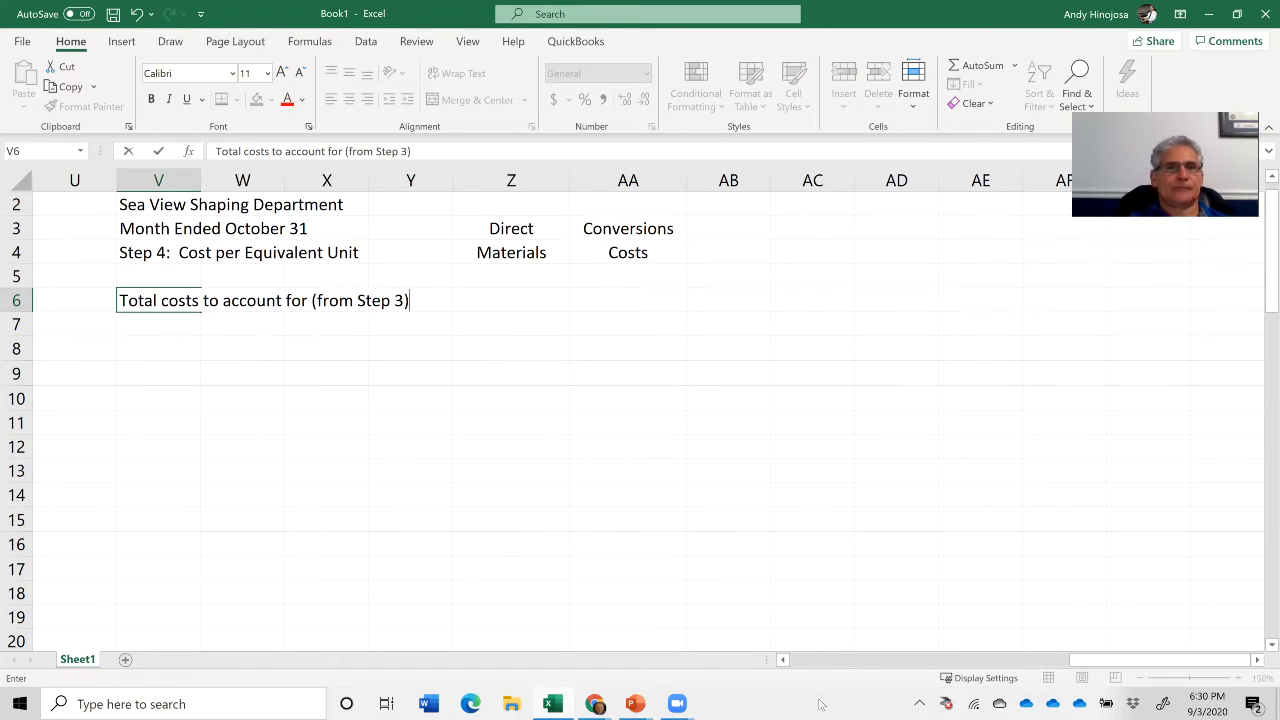
key(Return)
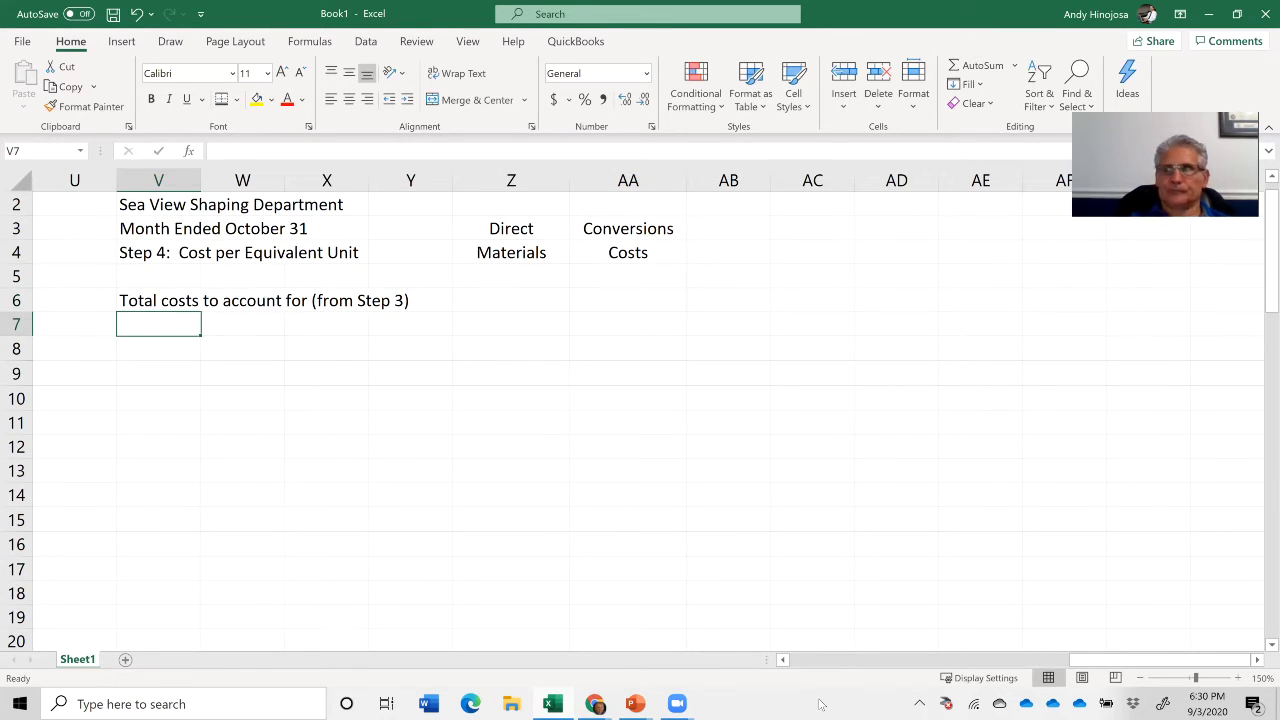
- Check the Step 3 totals, then enter 140,000 in Z6 and 68,000 in AA6
key(Up)
key(Left)
key(Left)
key(Left)
key(Left)
key(Left)
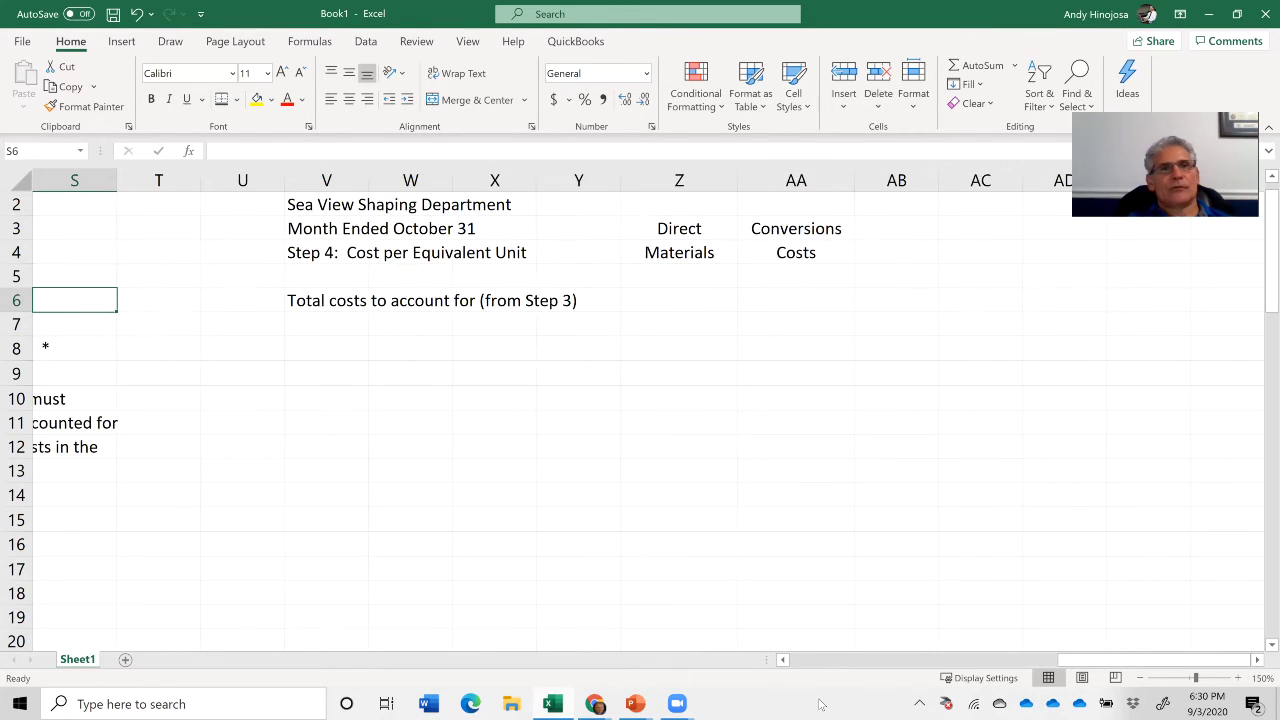
key(Left)
key(Left)
key(Left)
key(Left)
key(Left)
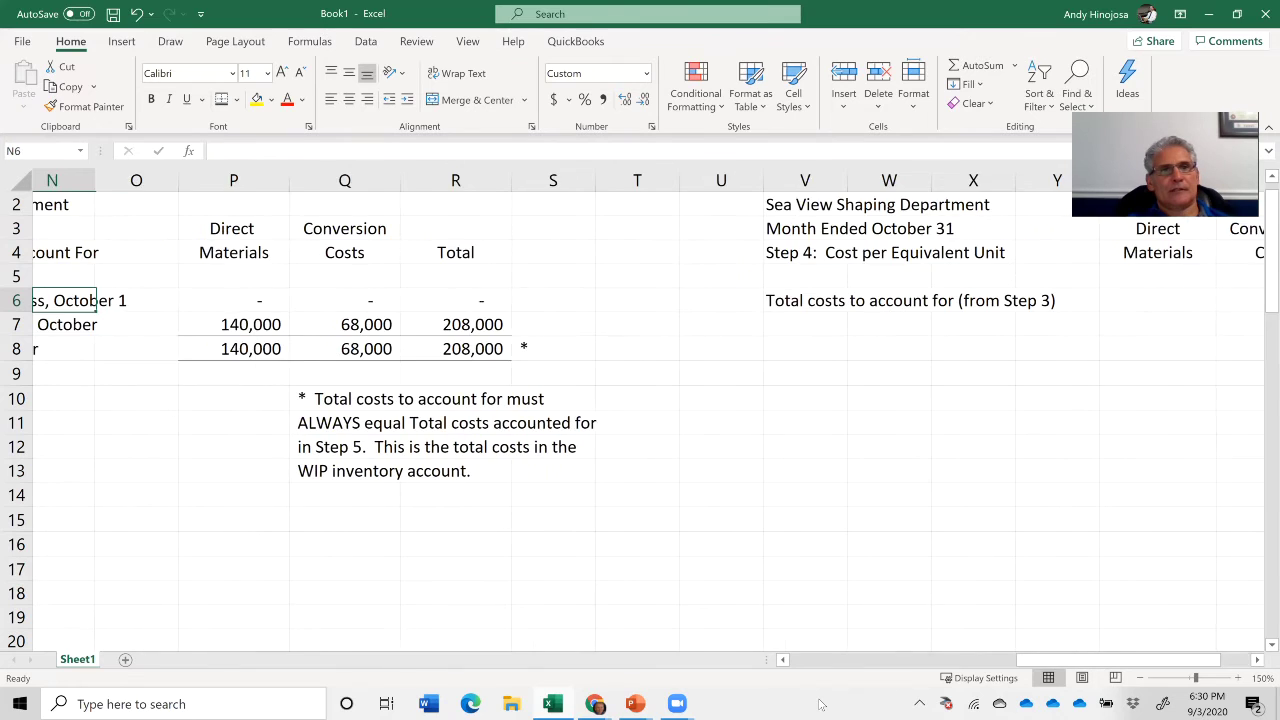
key(Down)
key(Right)
key(Right)
key(Right)
key(Right)
key(Right)
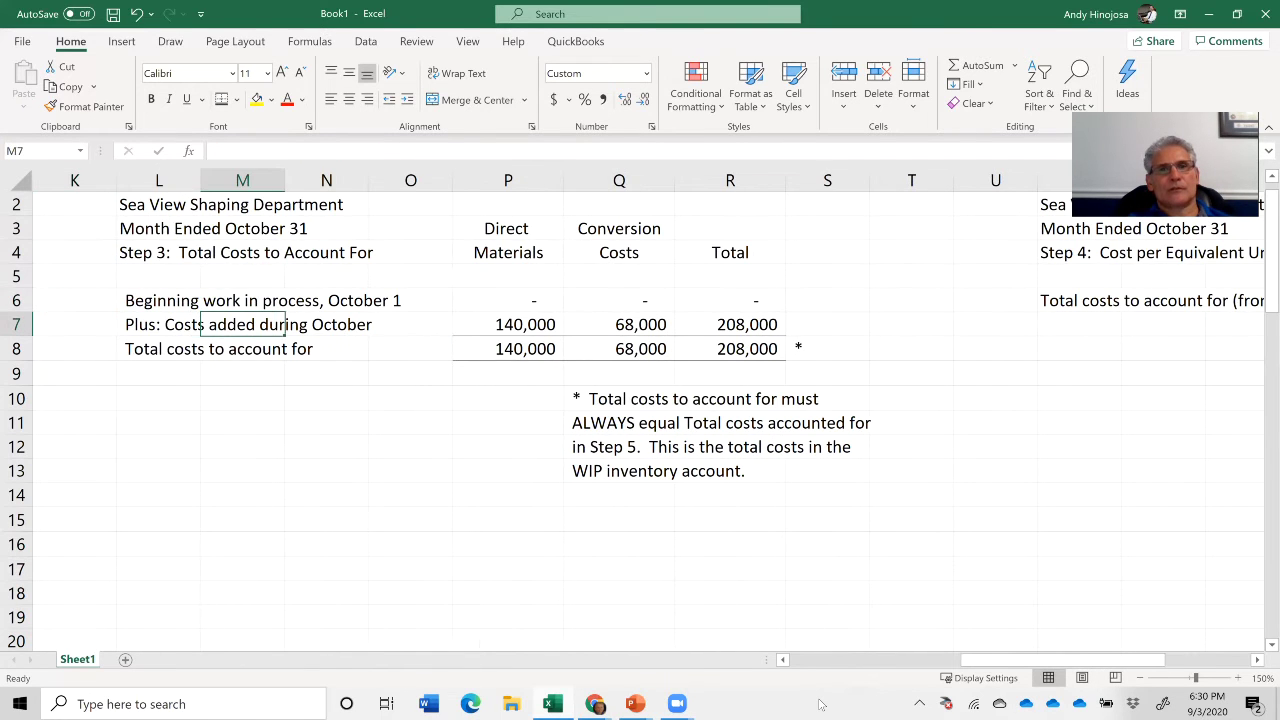
key(Down)
key(Left)
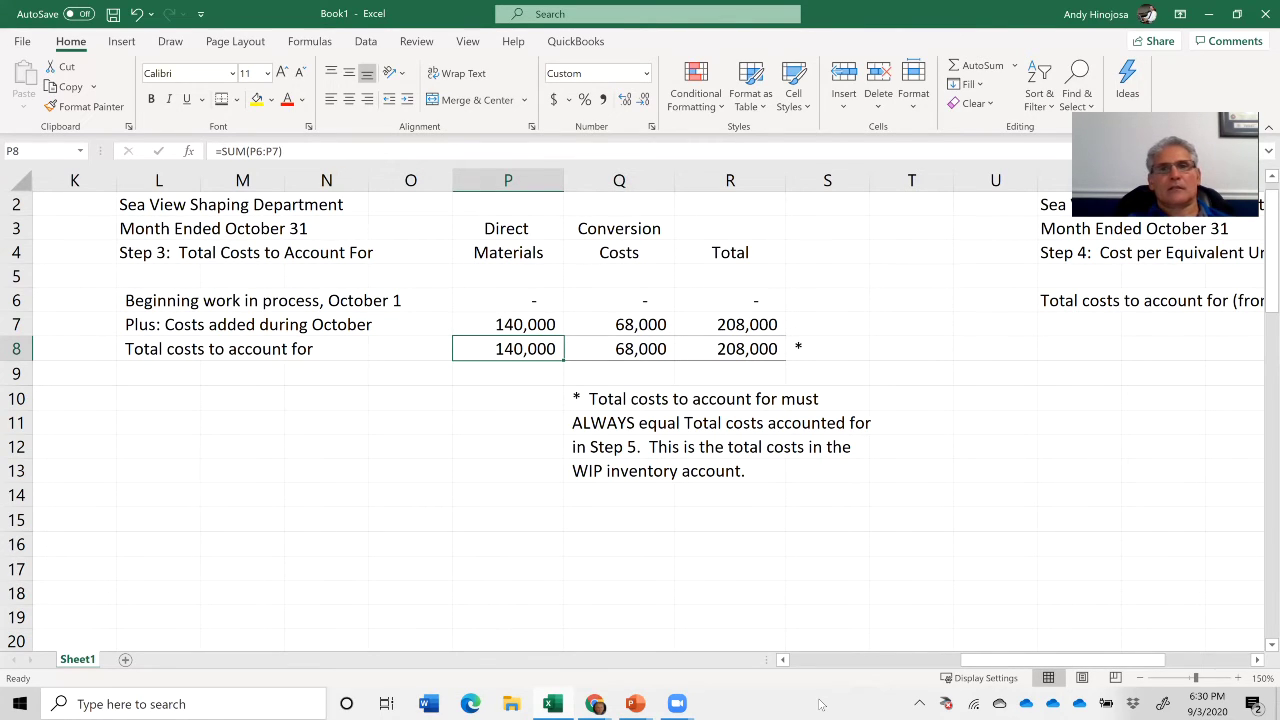
key(Right)
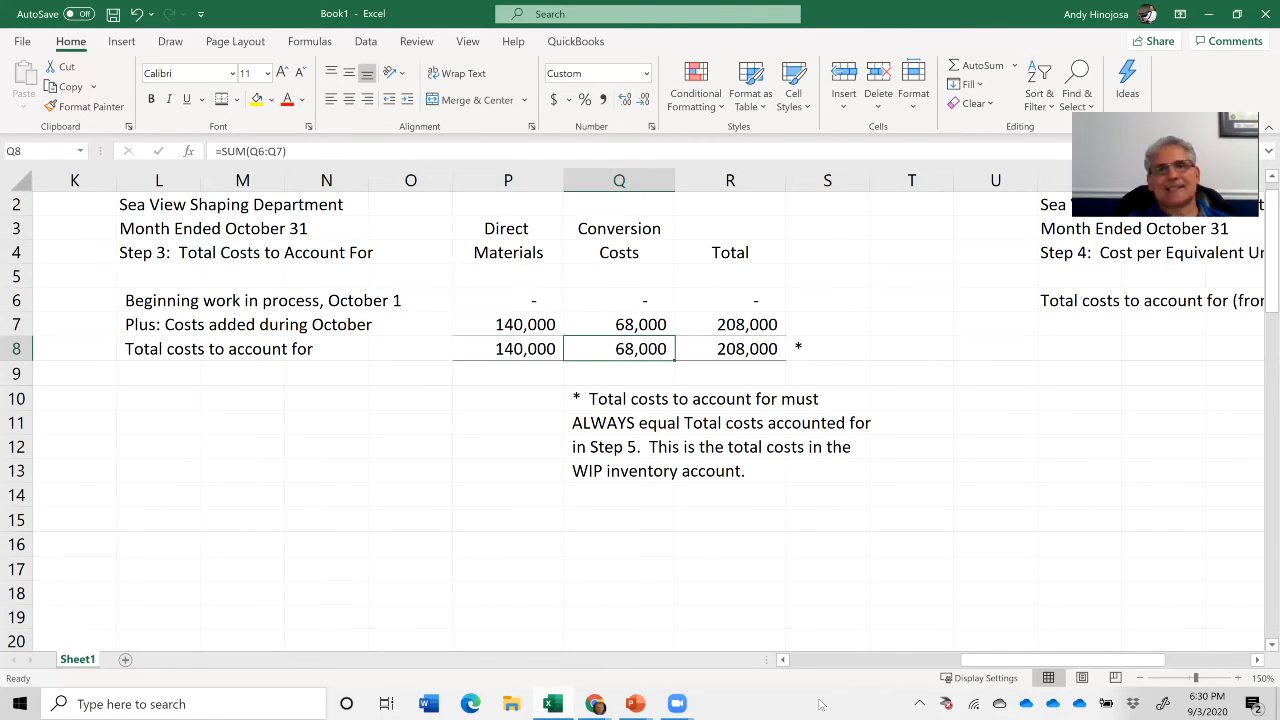
key(Right)
key(Right)
key(Right)
key(Right)
key(Right)
key(Right)
key(Right)
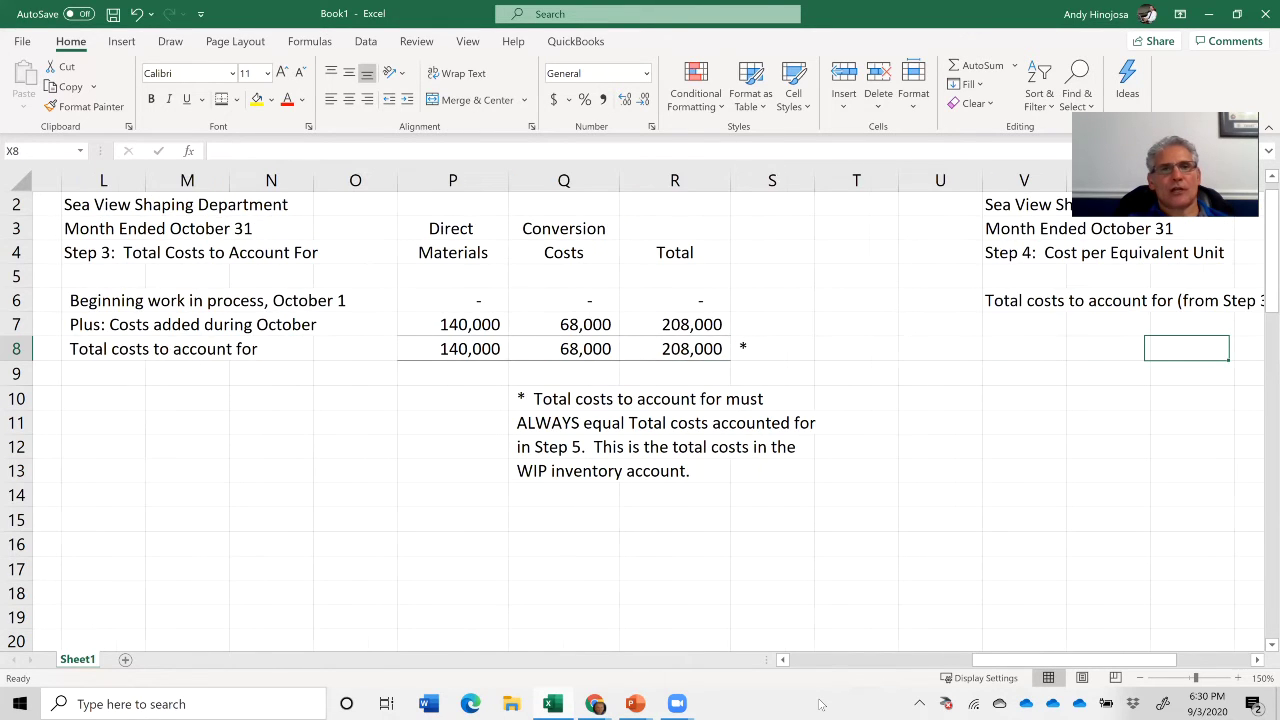
key(Right)
key(Right)
key(Right)
key(Right)
key(Left)
key(Left)
key(Up)
key(Up)
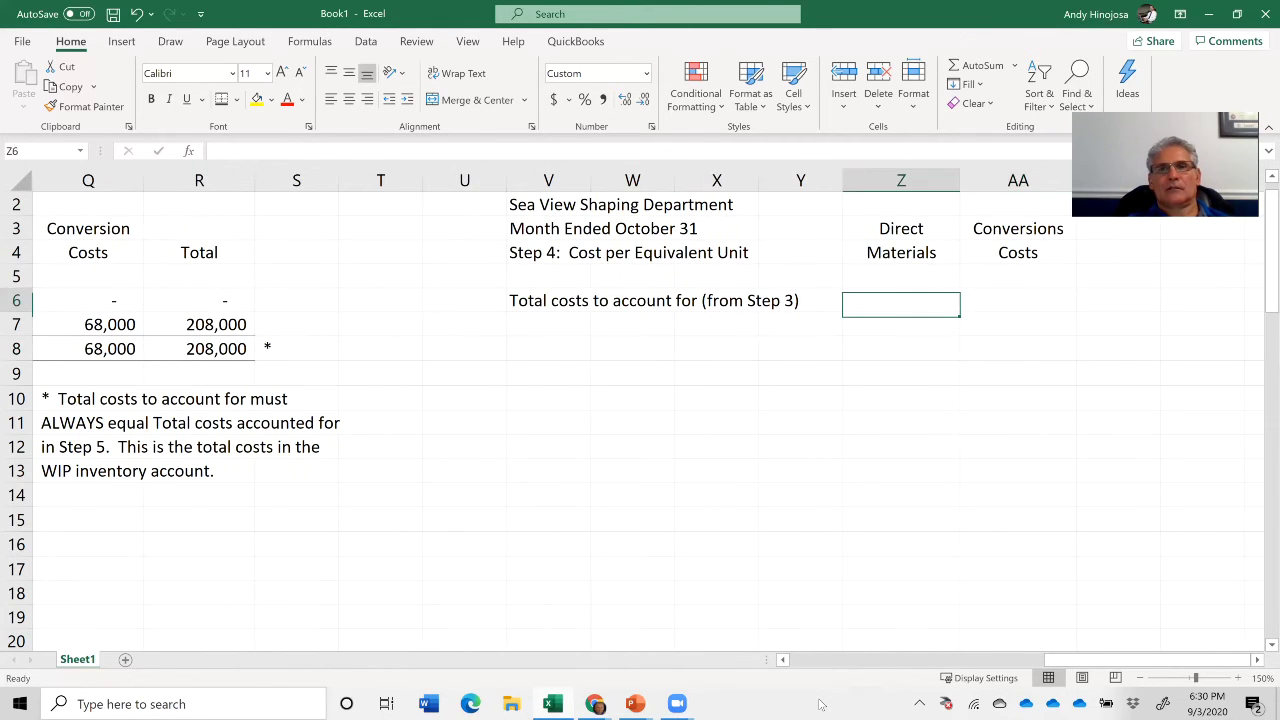
text(140000)
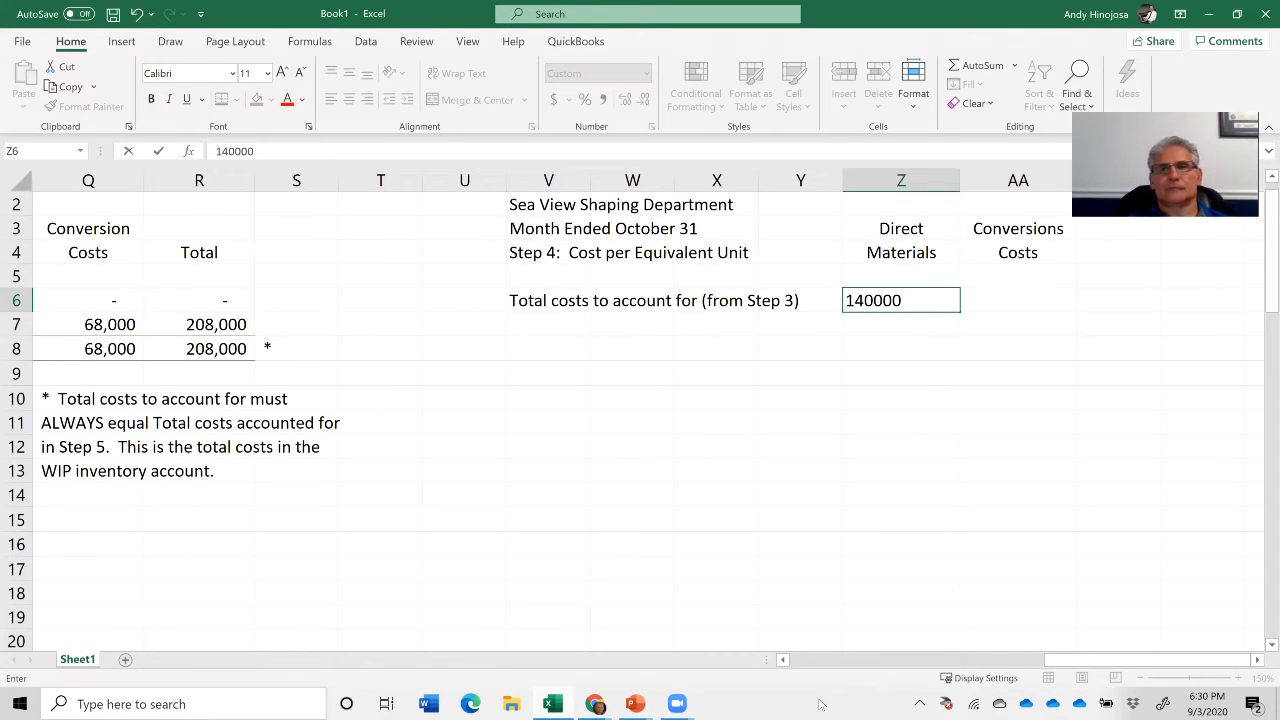
key(Tab)
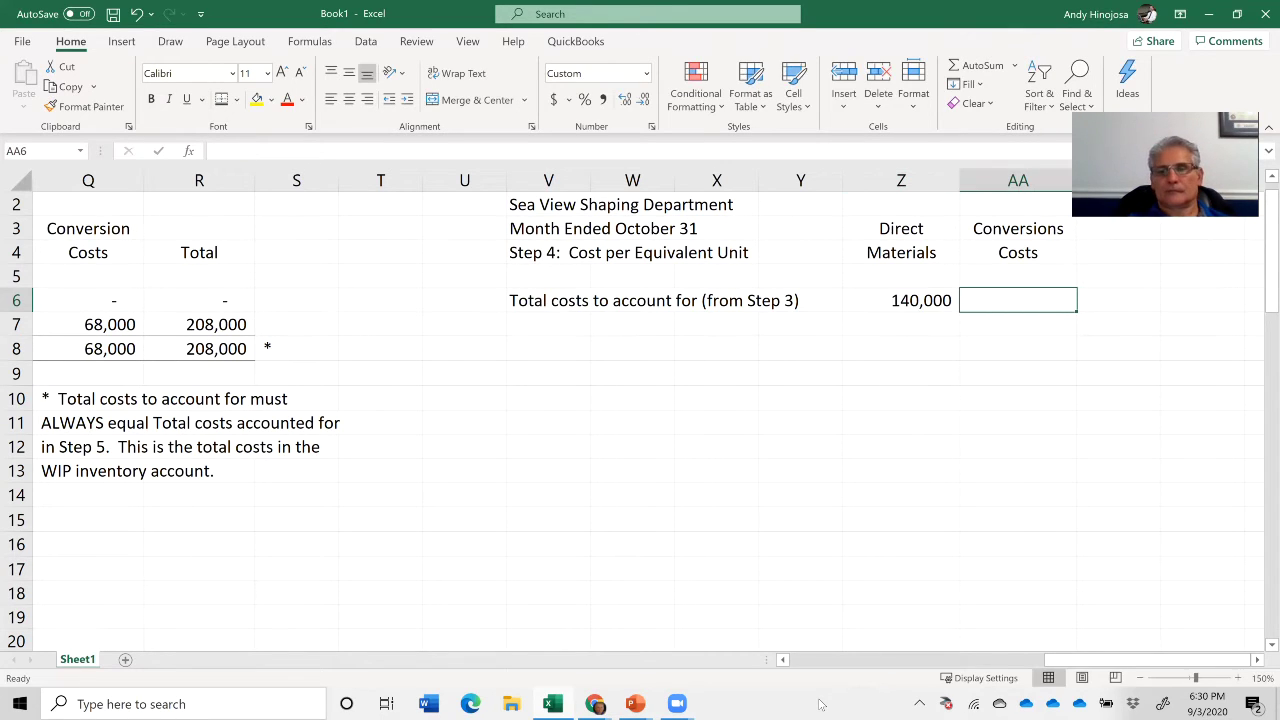
text(68,00)
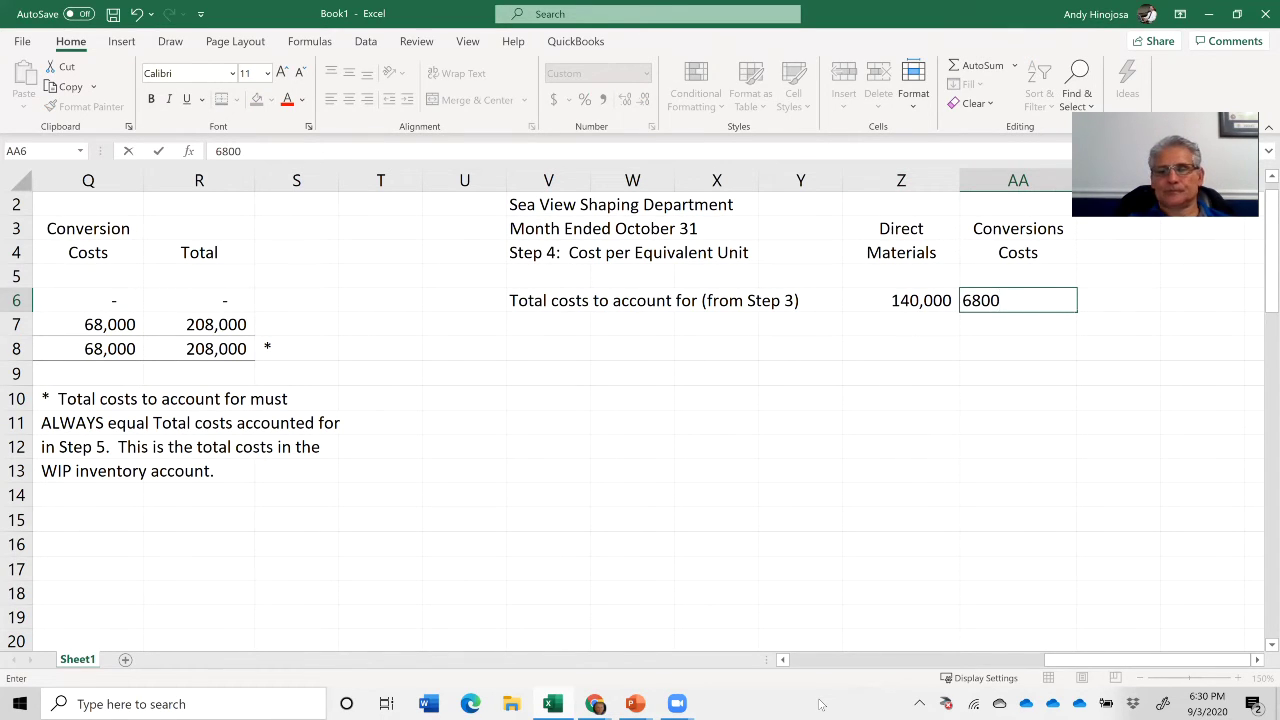
text(0)
- Commit 68,000 conversion costs and label row 7 'Divided by: Total equivalent units (from Step 2)'
key(Return)
key(Left)
key(Left)
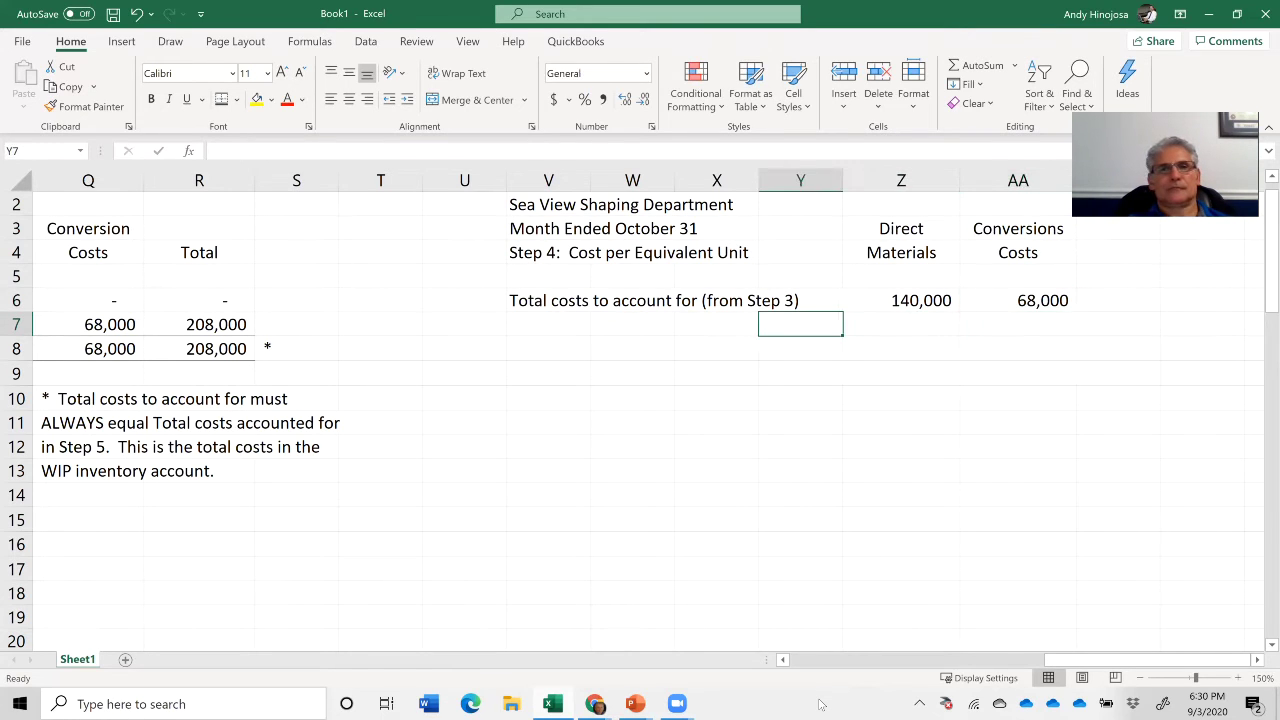
key(Right)
key(Right)
key(Right)
key(Right)
key(Right)
key(Right)
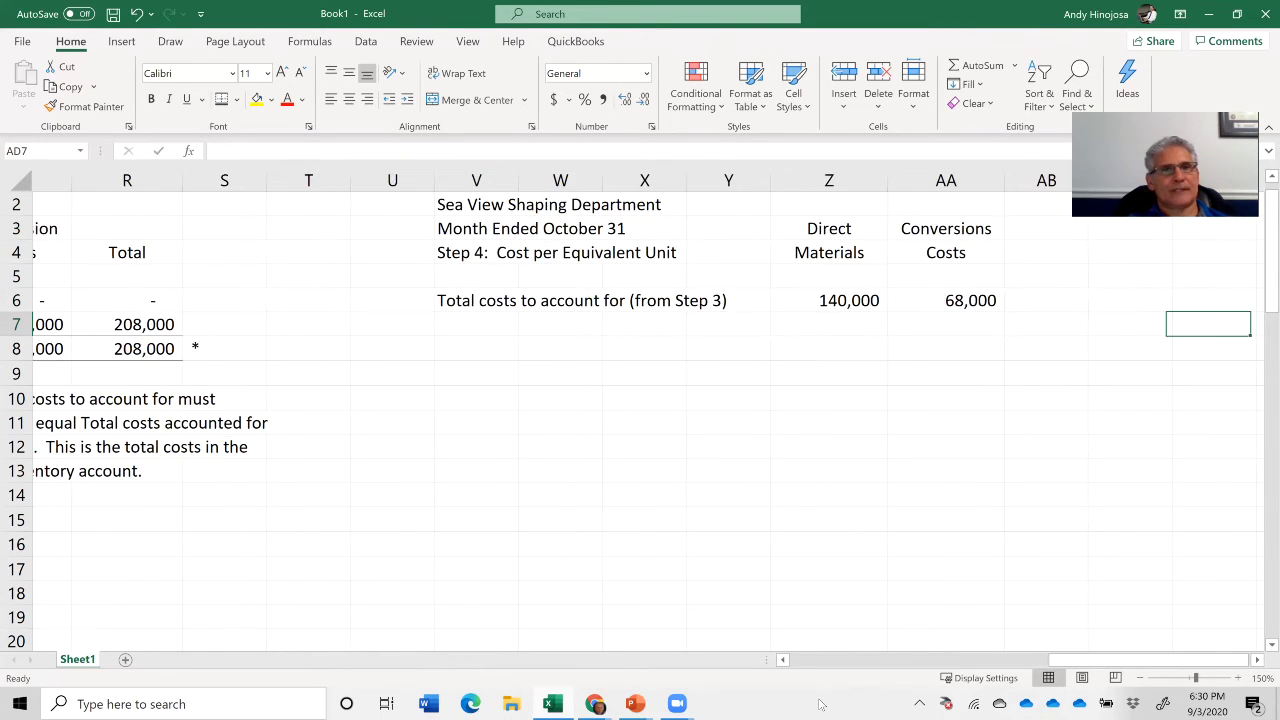
key(Right)
key(Right)
key(Left)
key(Left)
key(Left)
key(Left)
key(Left)
key(Left)
key(Left)
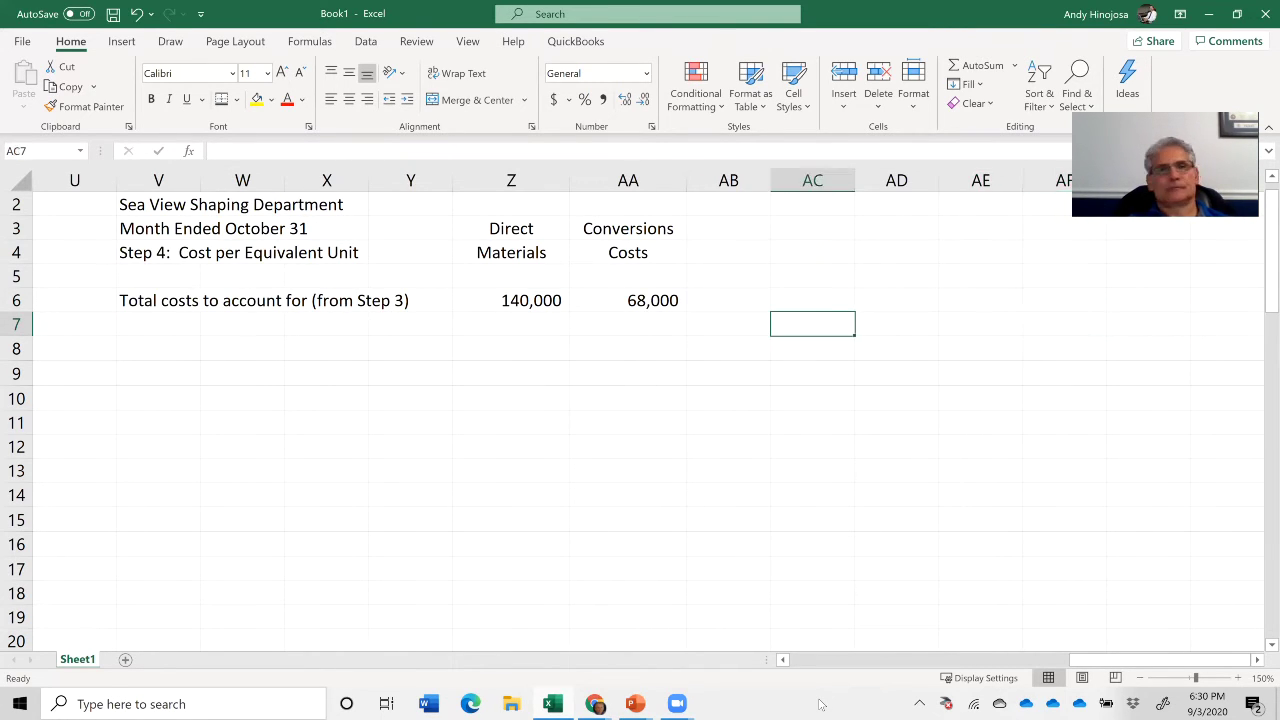
key(Left)
key(Left)
key(Left)
key(Left)
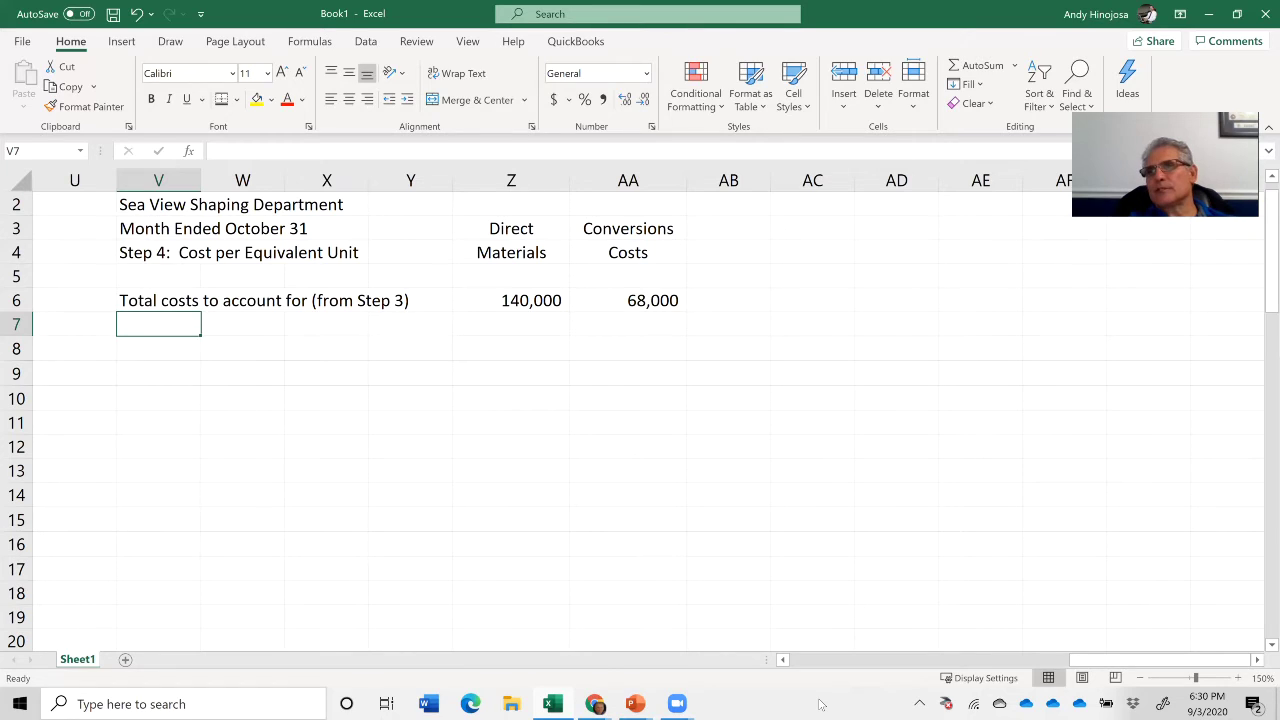
text(Divided by:  )
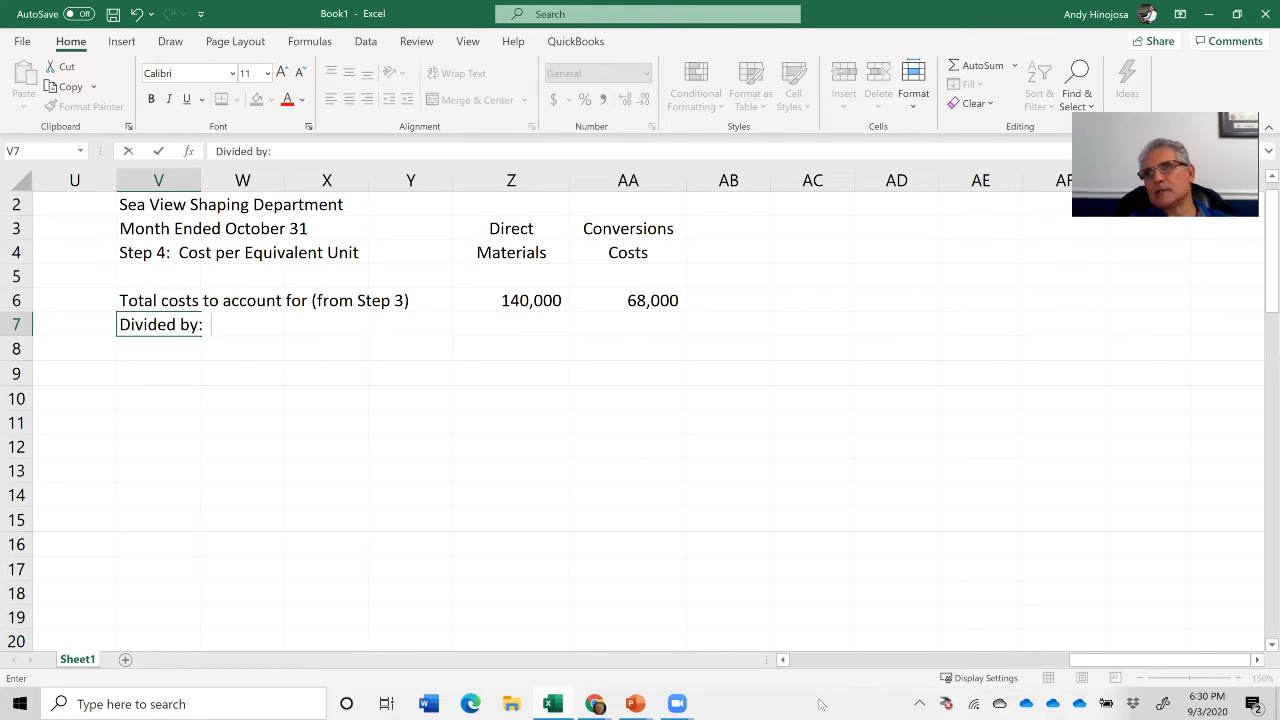
text(Total equi)
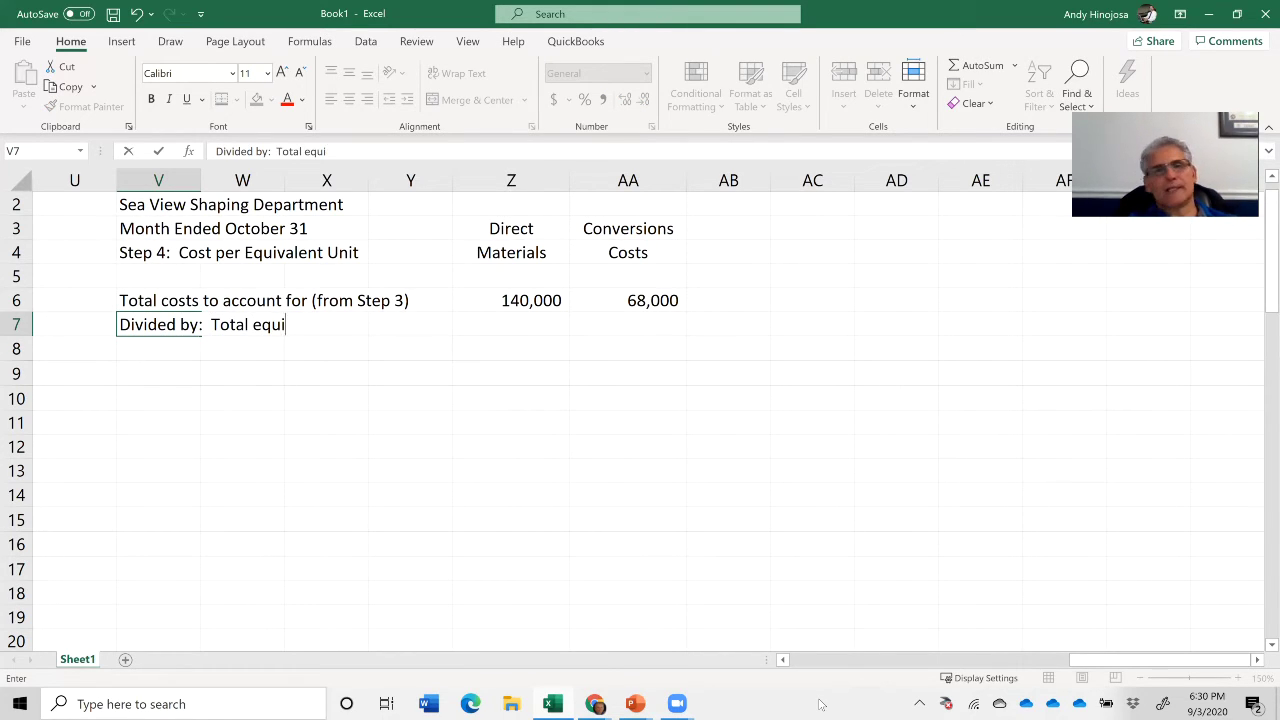
text(valent )
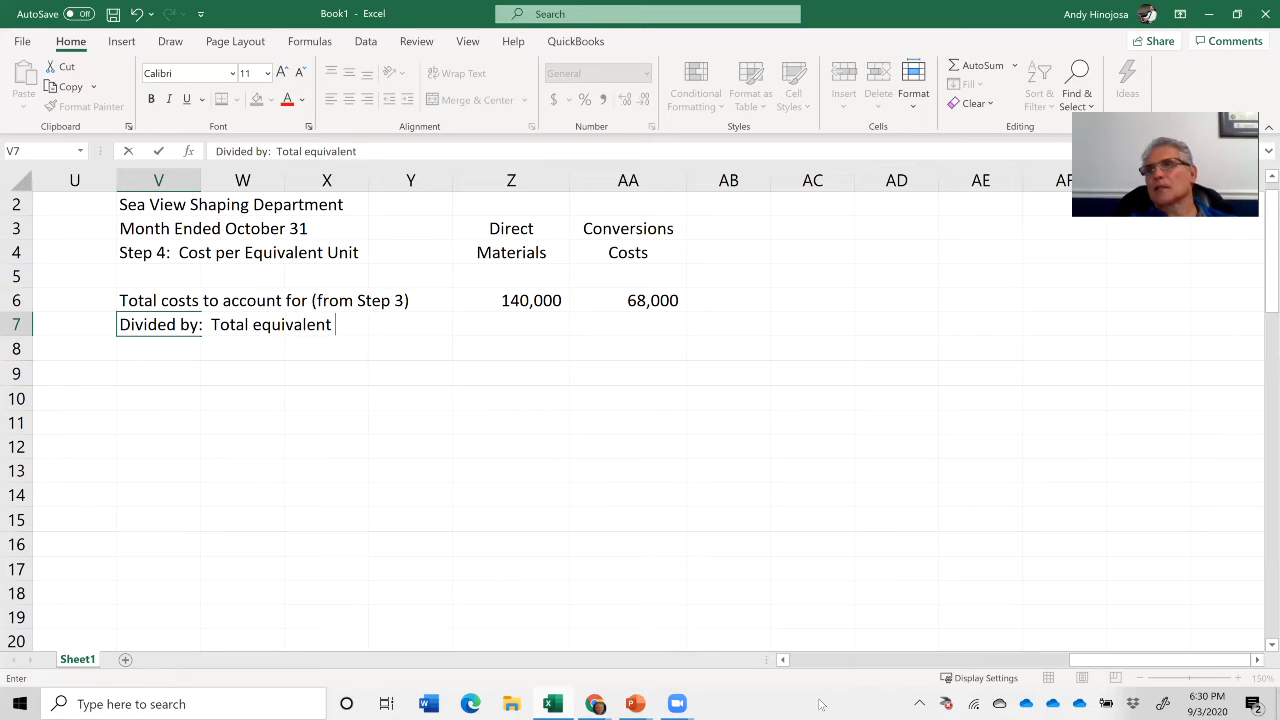
text(units ()
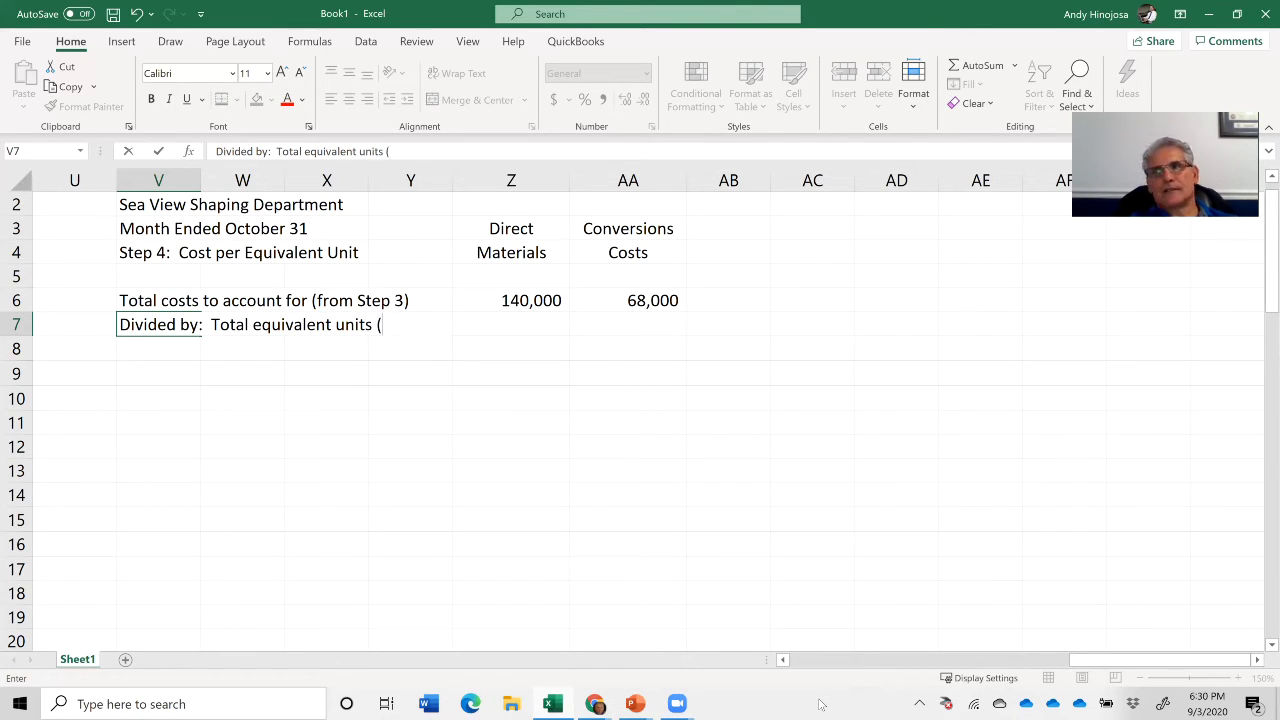
text(from )
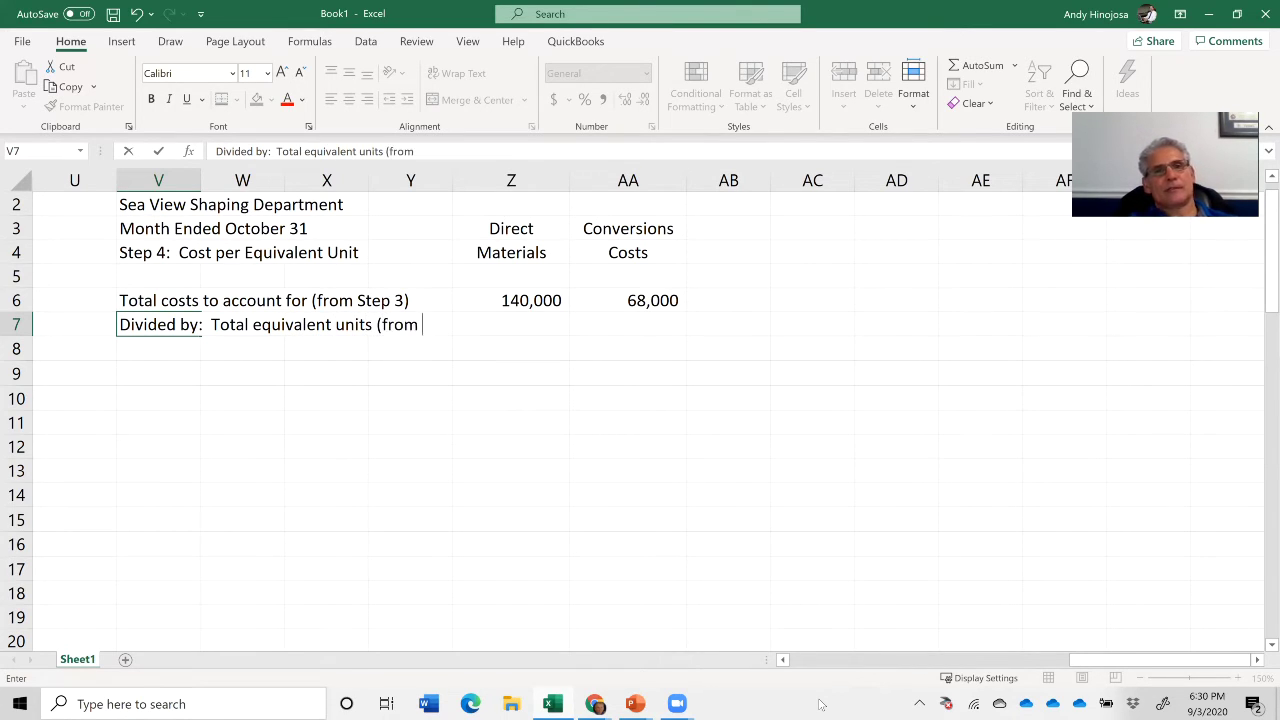
text(Step)
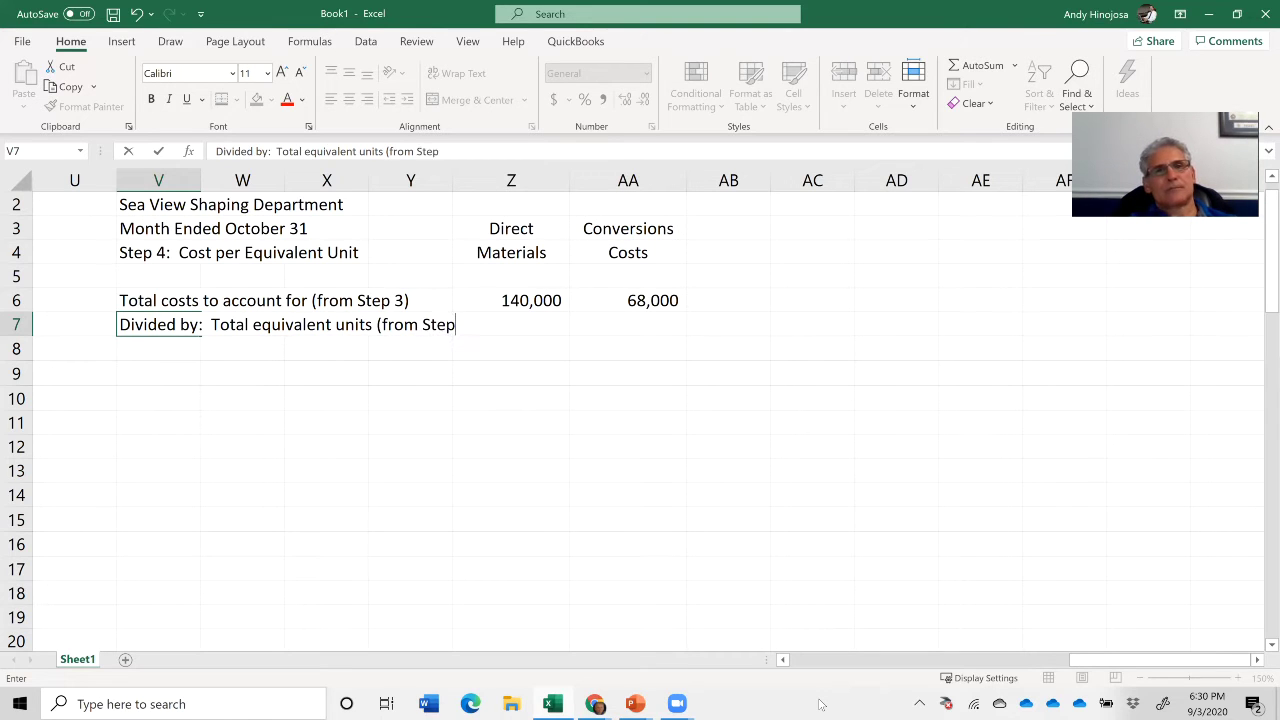
text( 2))
key(Up)
key(Left)
key(Left)
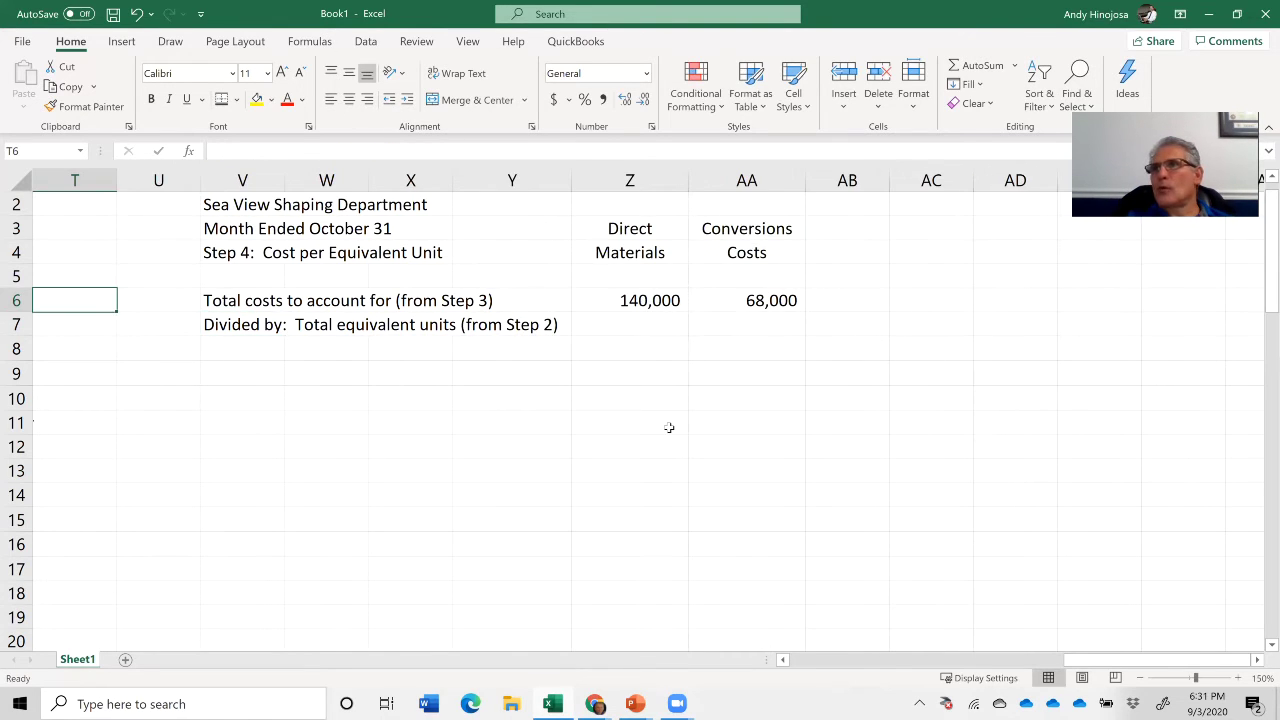
key(Left)
key(Left)
key(Left)
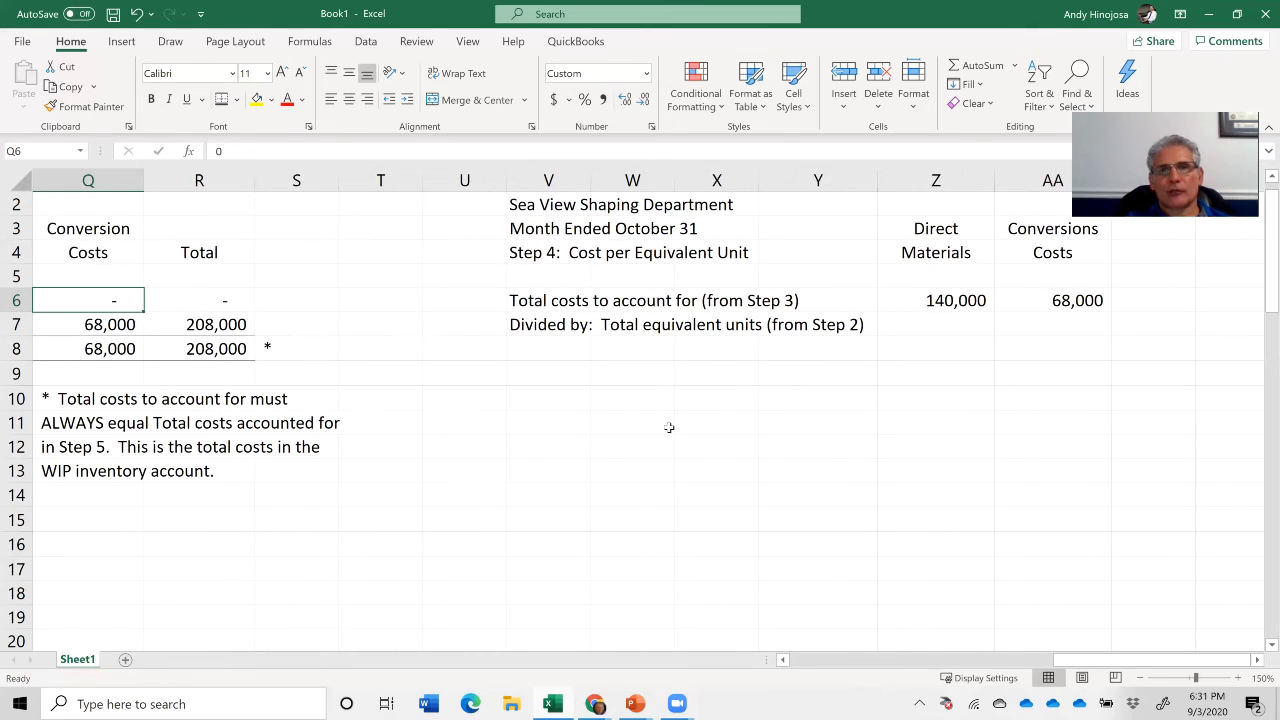
key(Left)
key(Left)
key(Left)
key(Left)
key(Left)
key(Left)
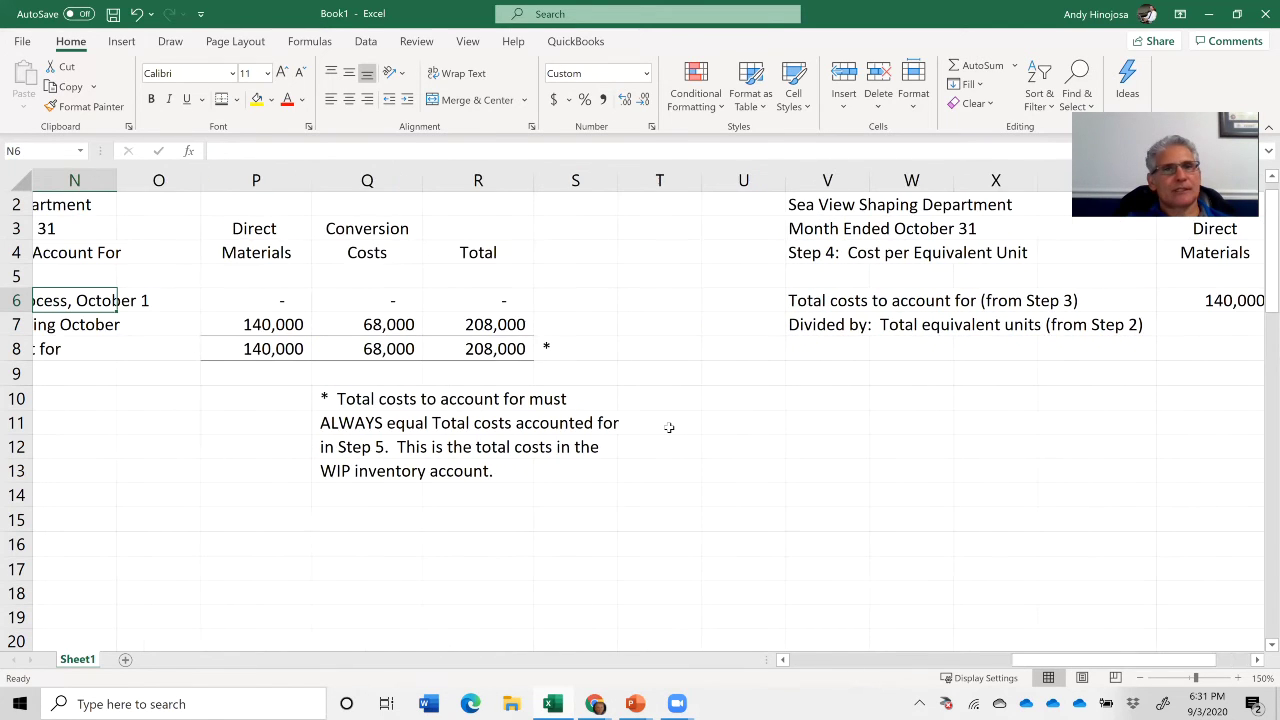
key(Left)
key(Left)
key(Left)
key(Left)
key(Left)
key(Left)
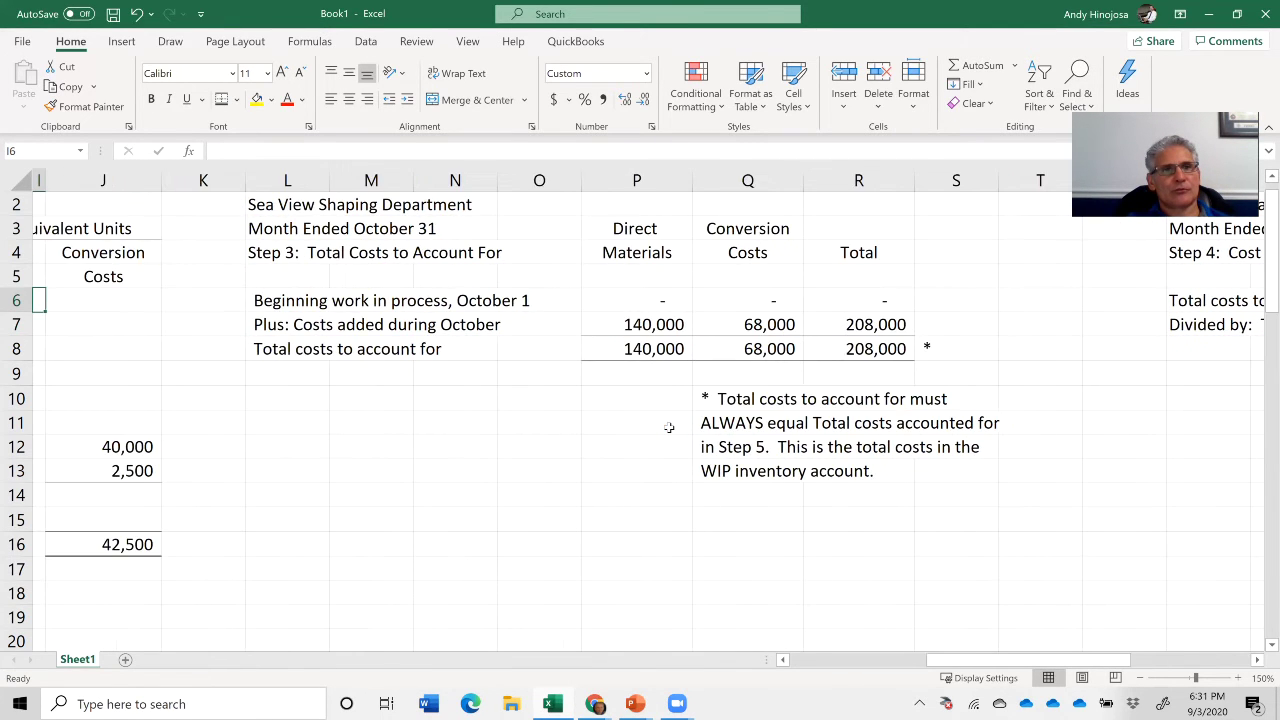
key(Down)
key(Down)
key(Down)
key(Down)
key(Down)
key(Down)
key(Down)
key(Down)
key(Down)
key(Down)
key(Down)
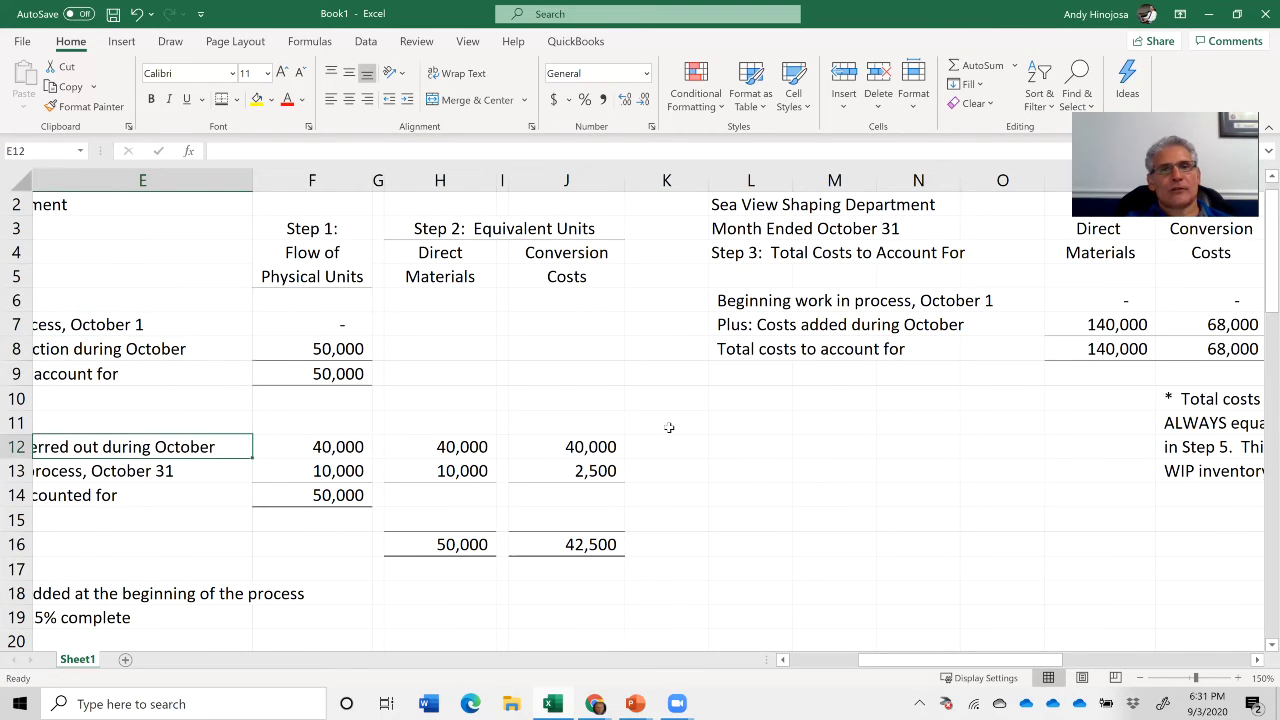
key(Left)
key(Up)
key(Left)
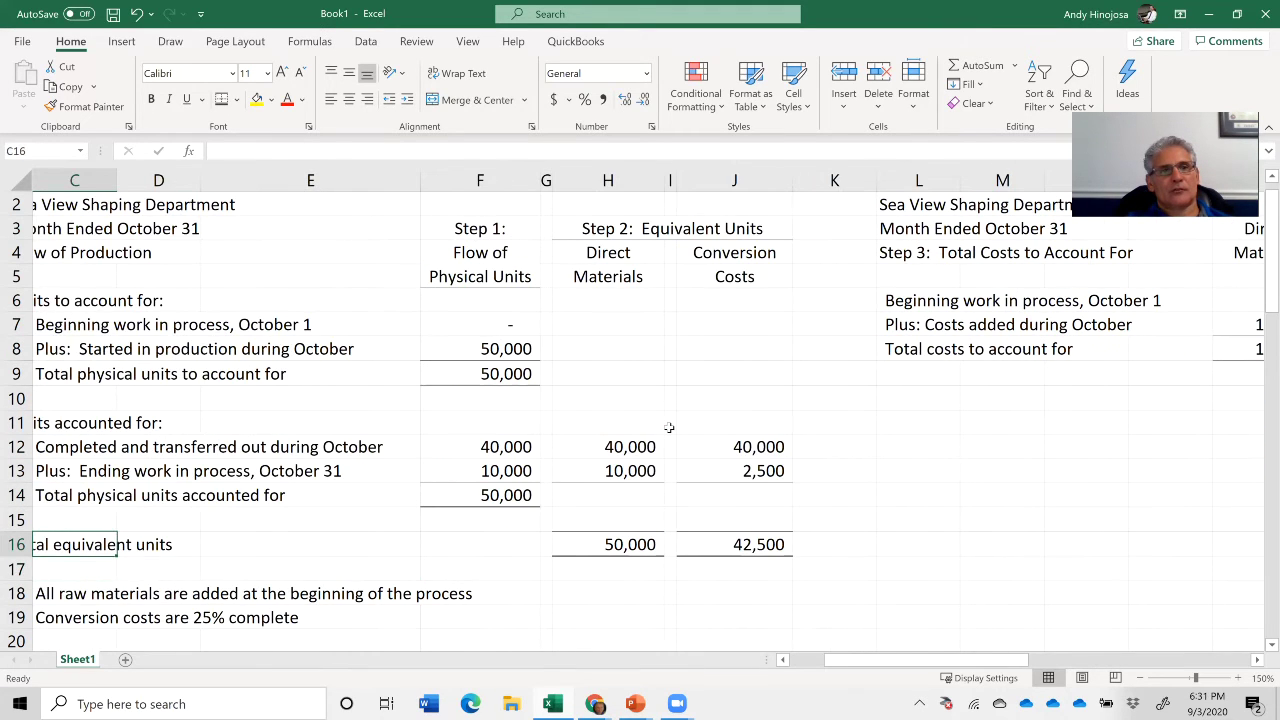
key(Right)
key(Right)
key(Right)
key(Right)
key(Right)
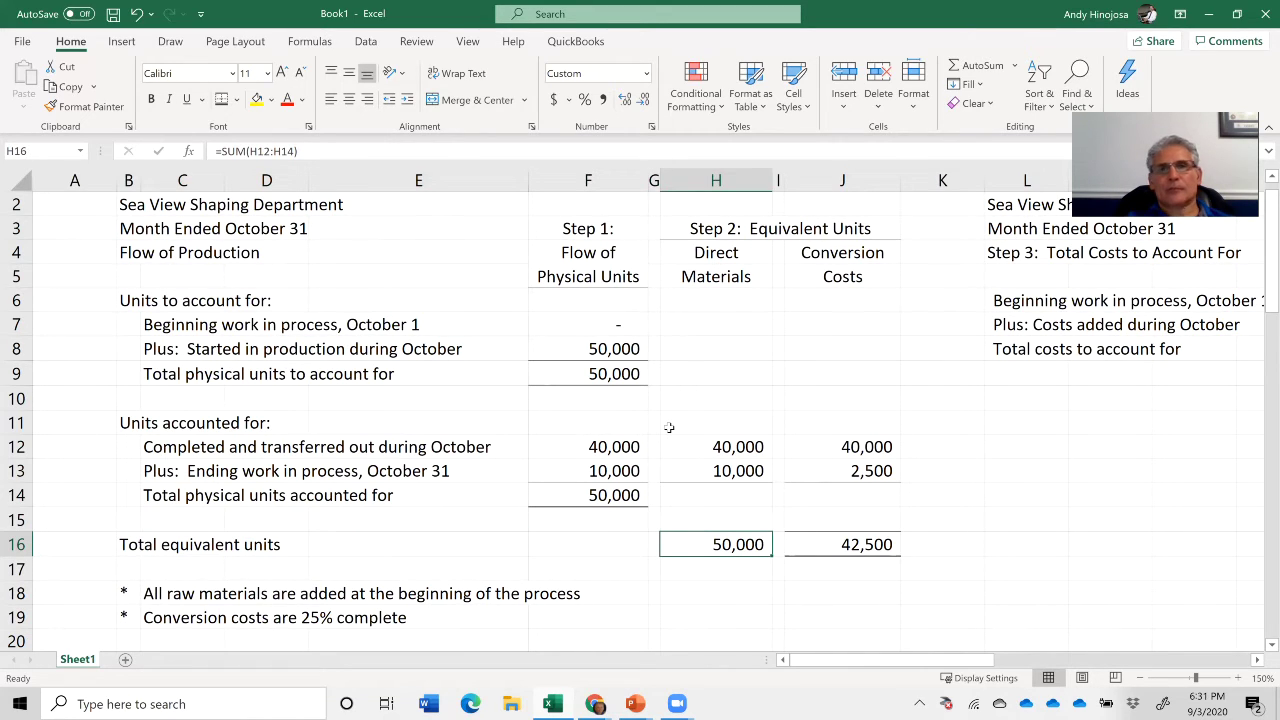
key(Right)
key(Right)
key(Right)
key(Left)
key(Left)
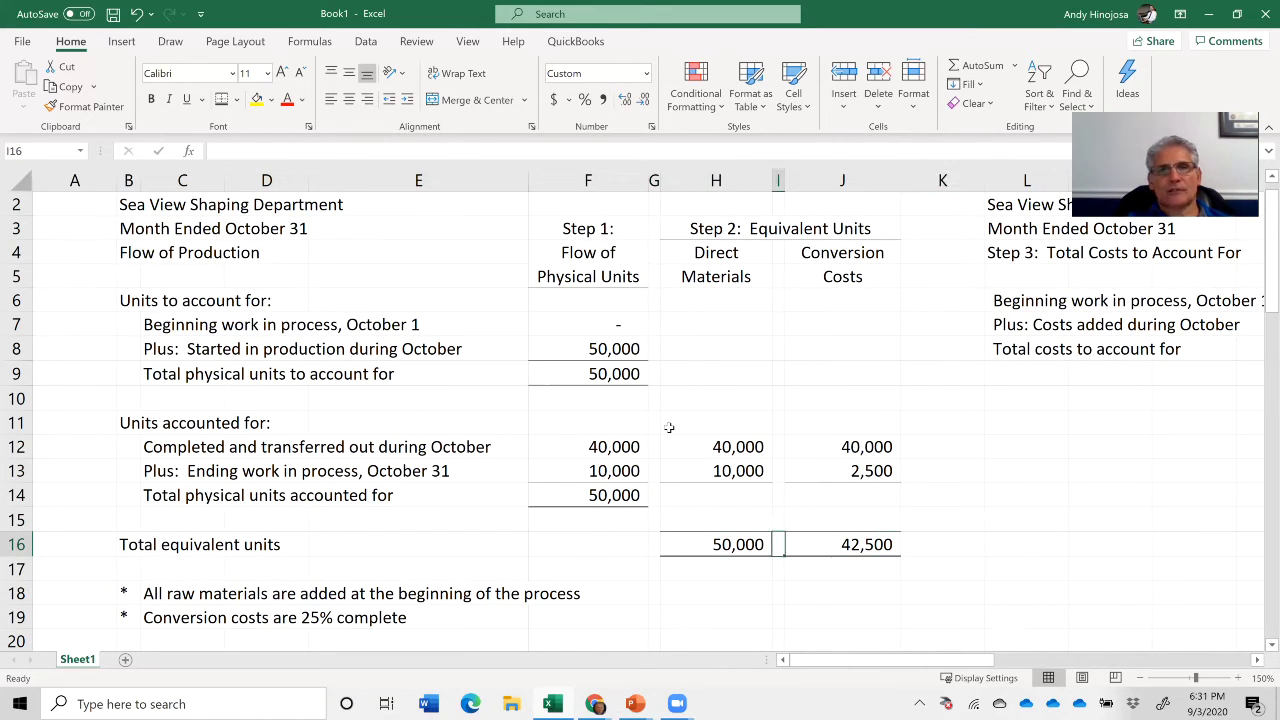
key(Left)
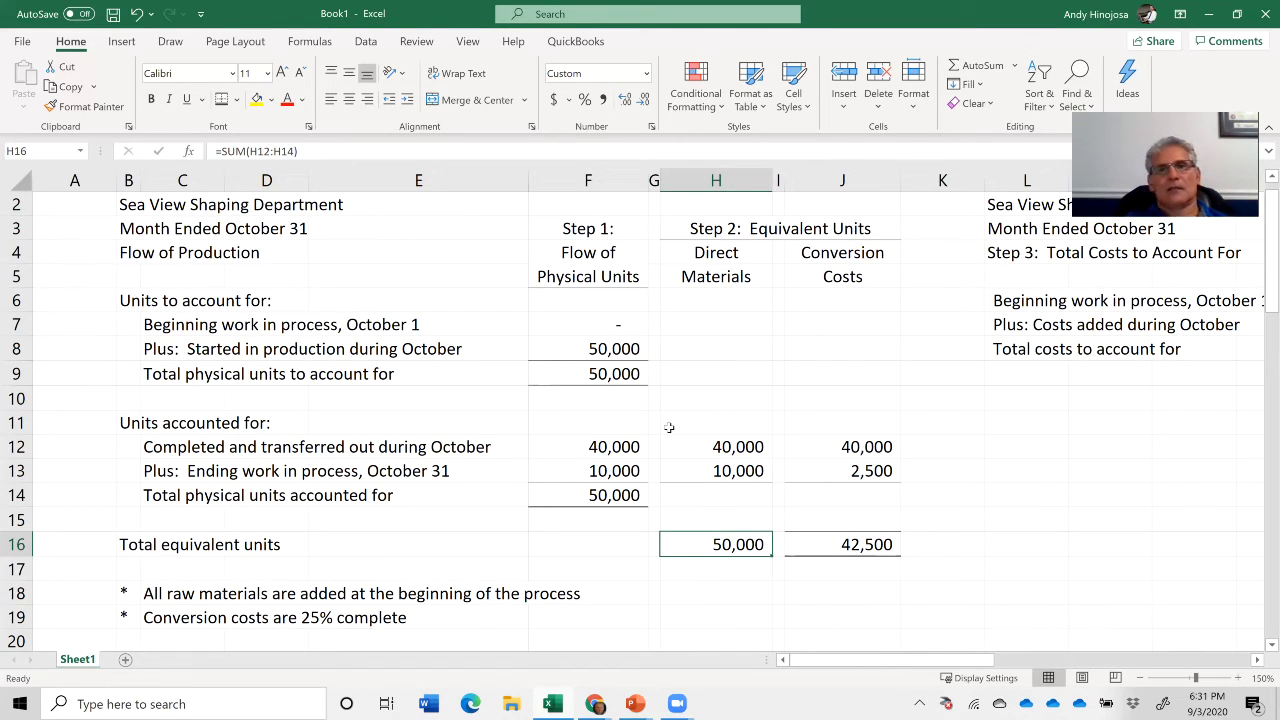
key(Right)
key(Right)
key(Right)
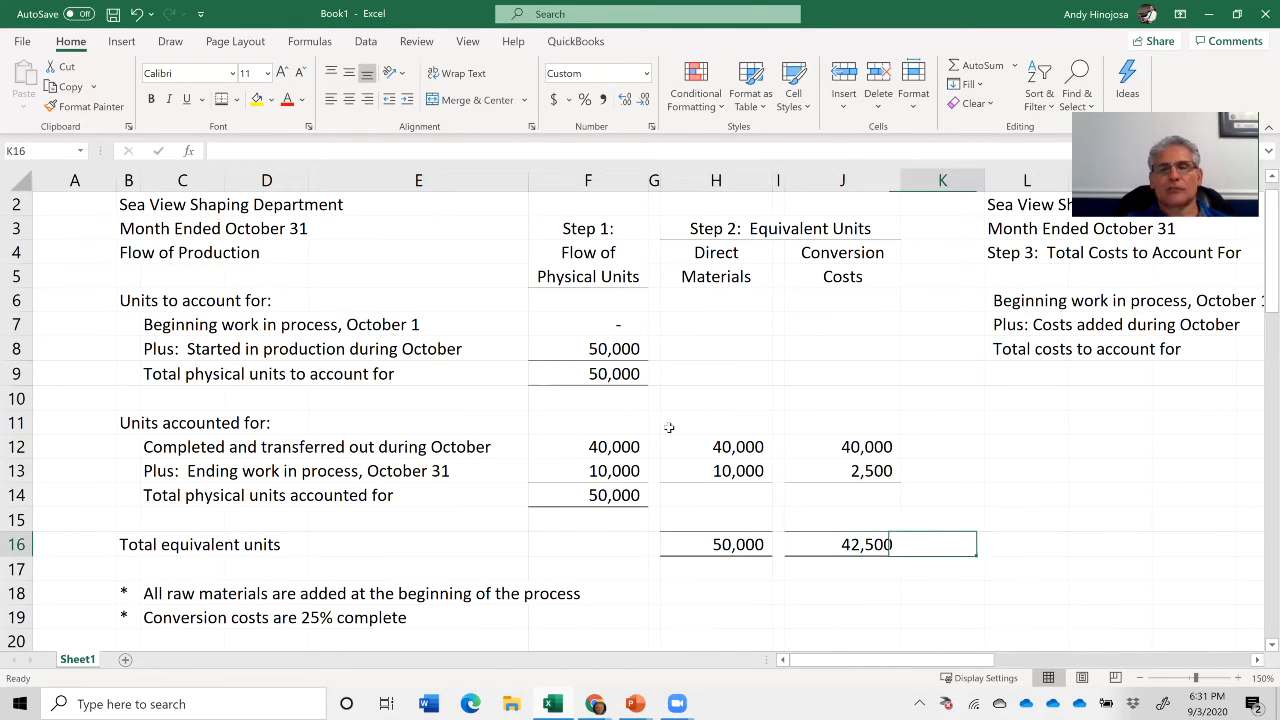
key(Right)
key(Right)
key(Right)
key(Right)
key(Right)
key(Right)
key(Right)
key(Right)
key(Right)
key(Right)
key(Right)
key(Right)
key(Right)
key(Right)
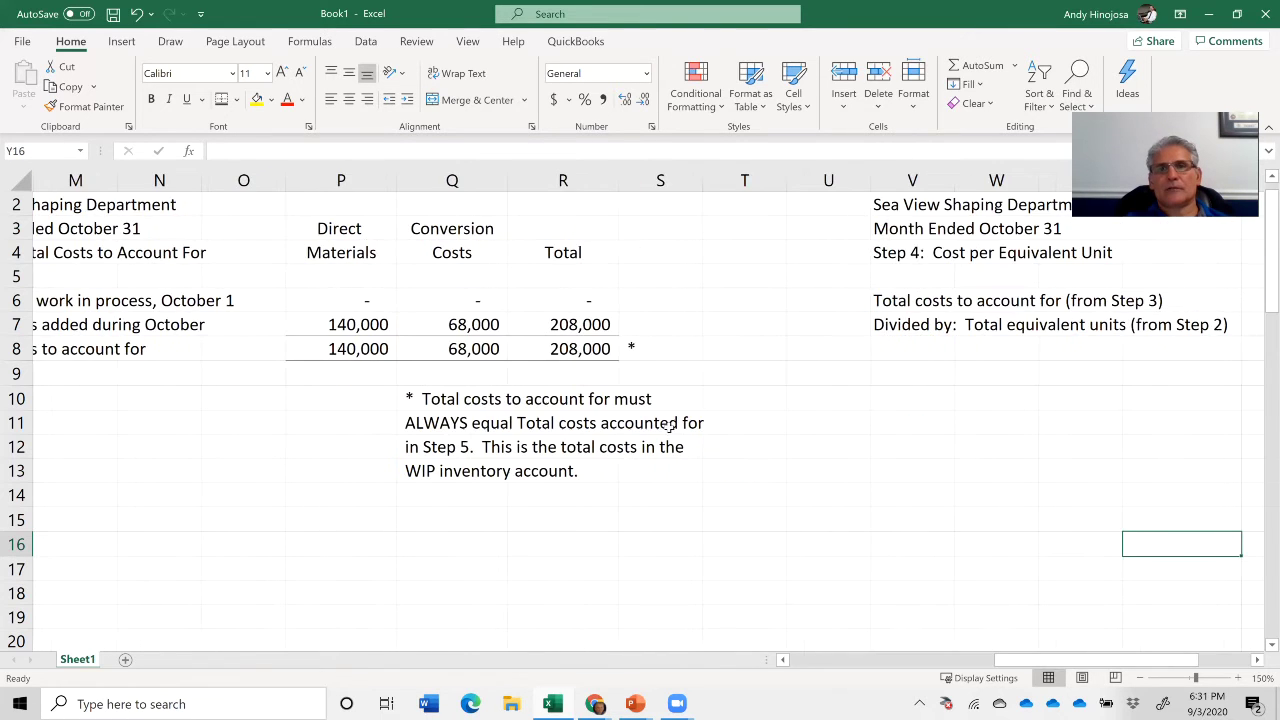
key(Right)
key(Right)
key(Right)
key(Right)
key(Left)
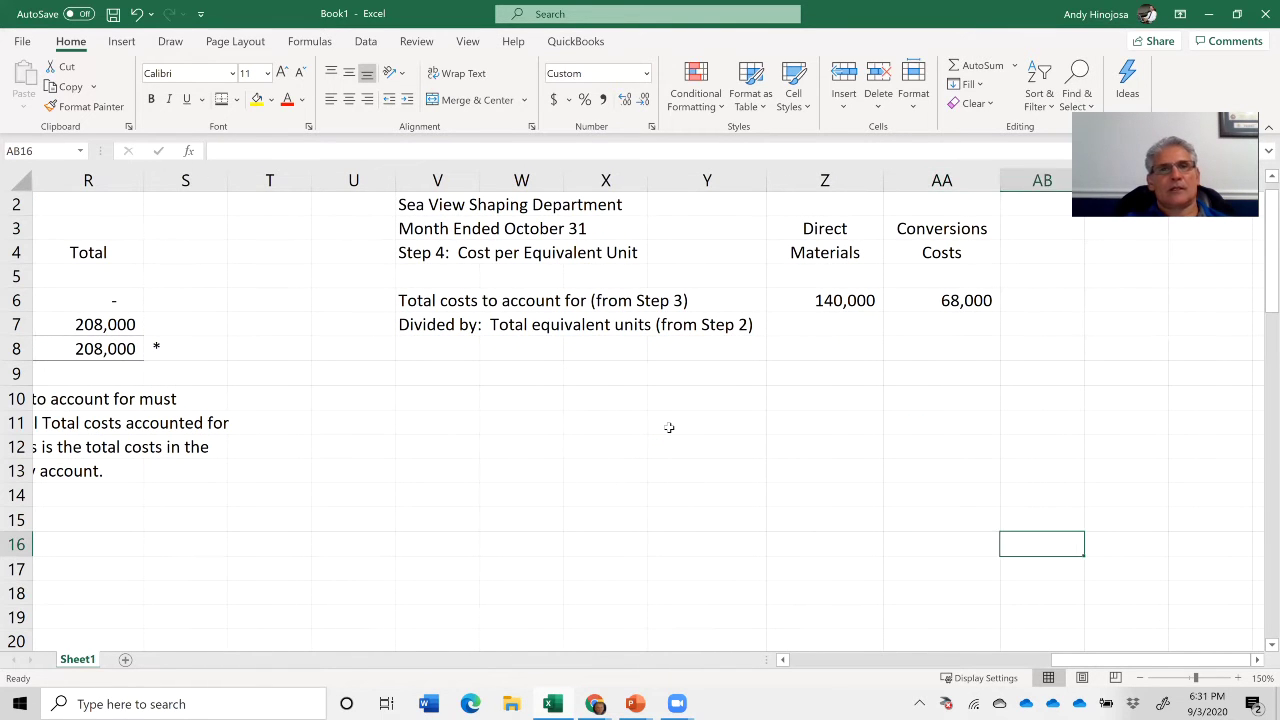
key(Right)
key(Right)
key(Right)
key(Right)
key(Right)
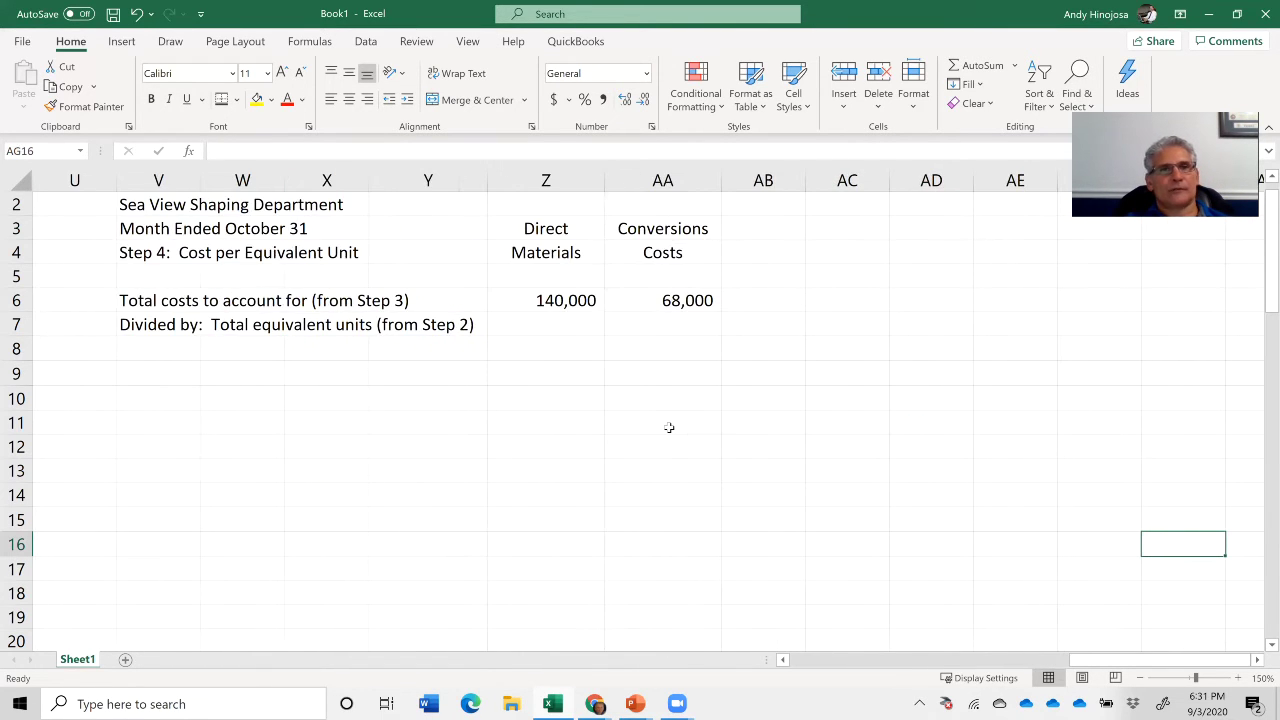
- Format the 140,000 and 68,000 Step 4 cost totals in Z6:AA6 as whole-dollar Accounting
key(Left)
key(Left)
key(Left)
key(Left)
key(Left)
key(Left)
key(Left)
key(Up)
key(Up)
key(Up)
key(Up)
key(Up)
key(Up)
key(Up)
key(Up)
key(Up)
key(Up)
key(shift+Right)
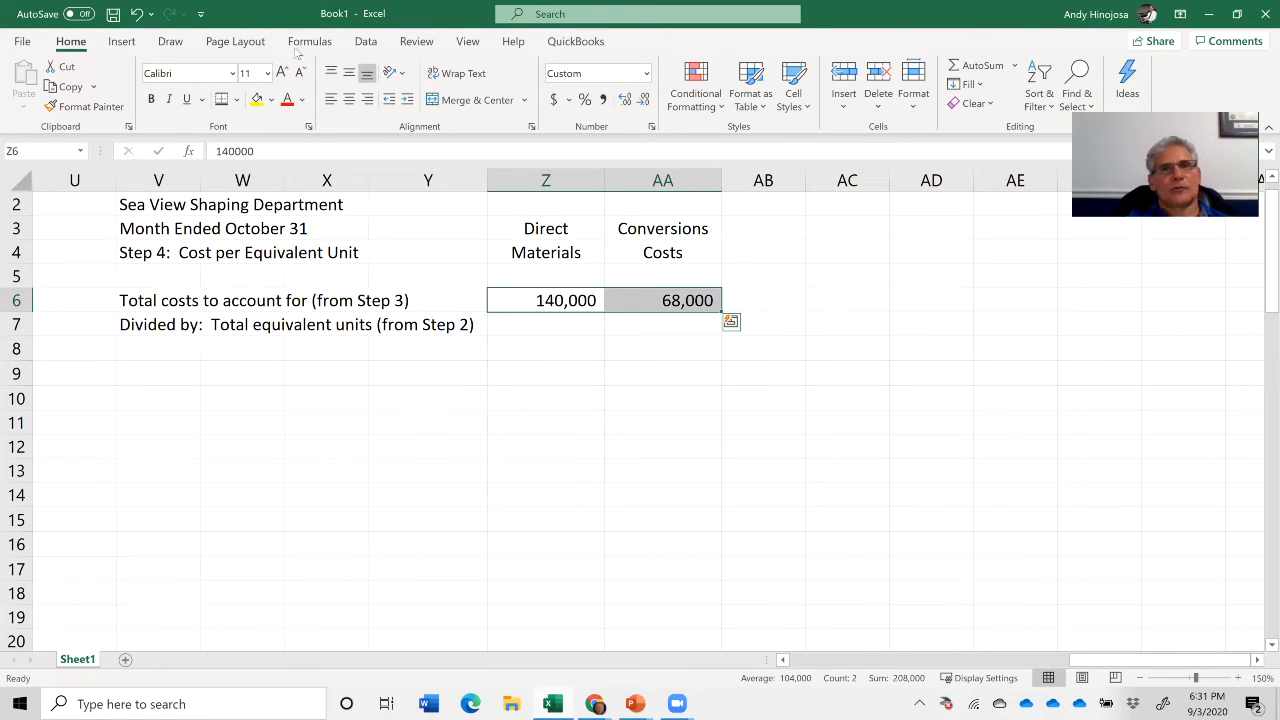
click(553, 100)
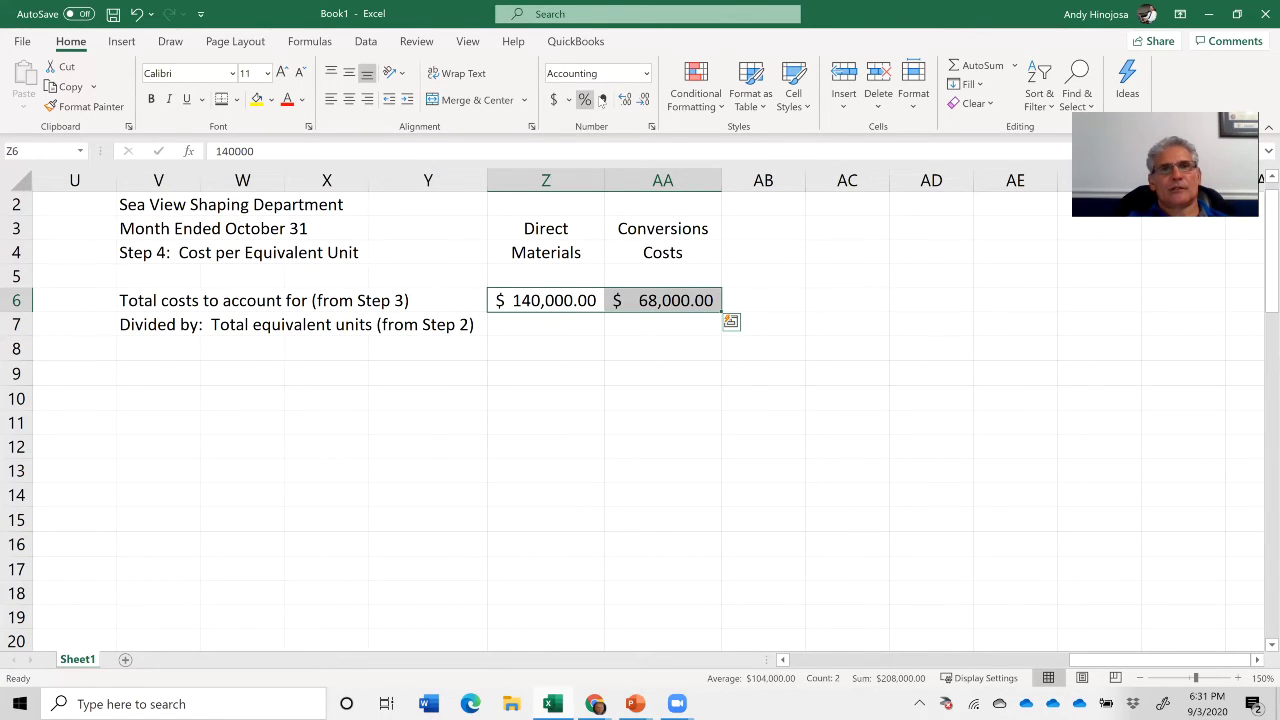
click(643, 100)
click(643, 100)
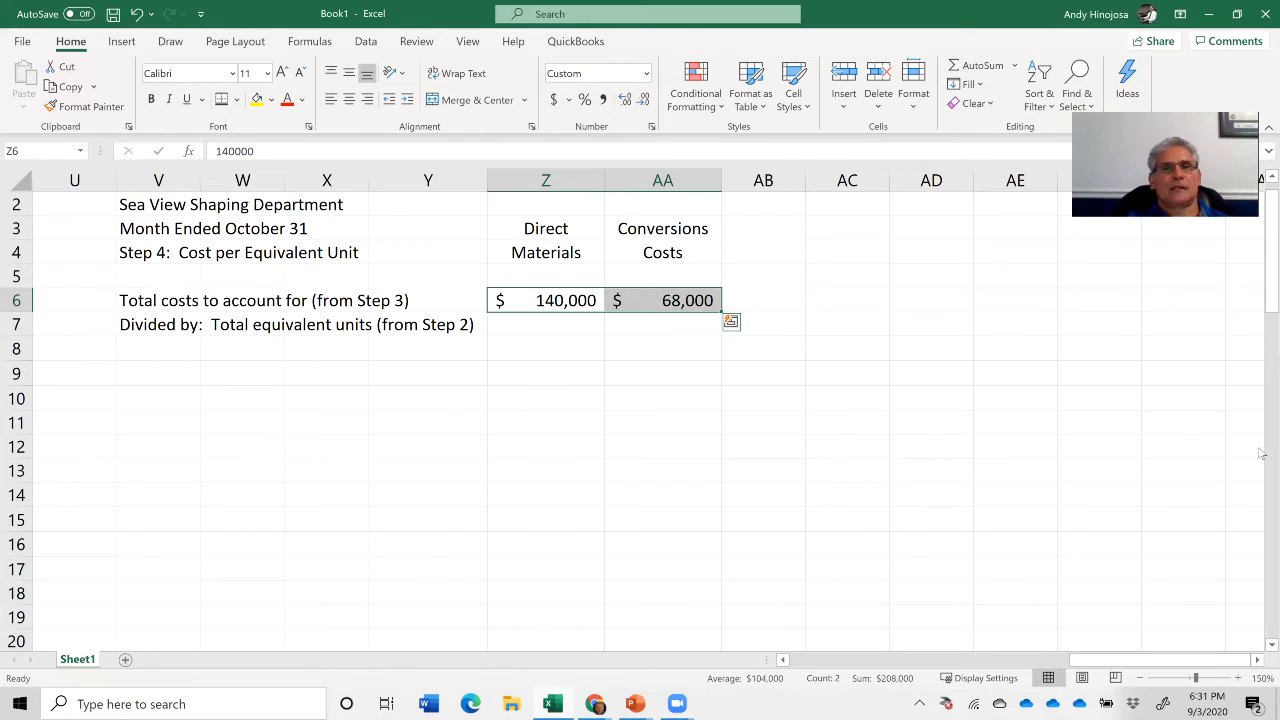
- Enter 50,000 and 42,500 equivalent units in Z7 and AA7
key(Down)
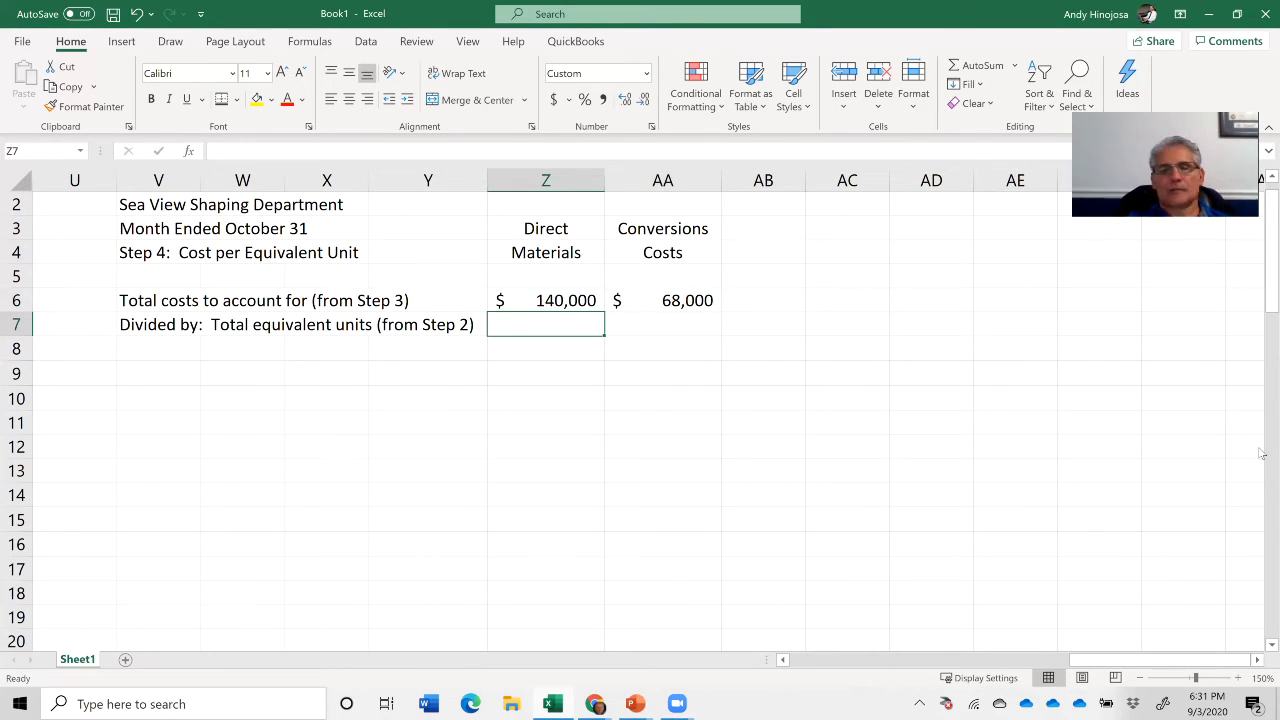
text(50,)
text(0000)
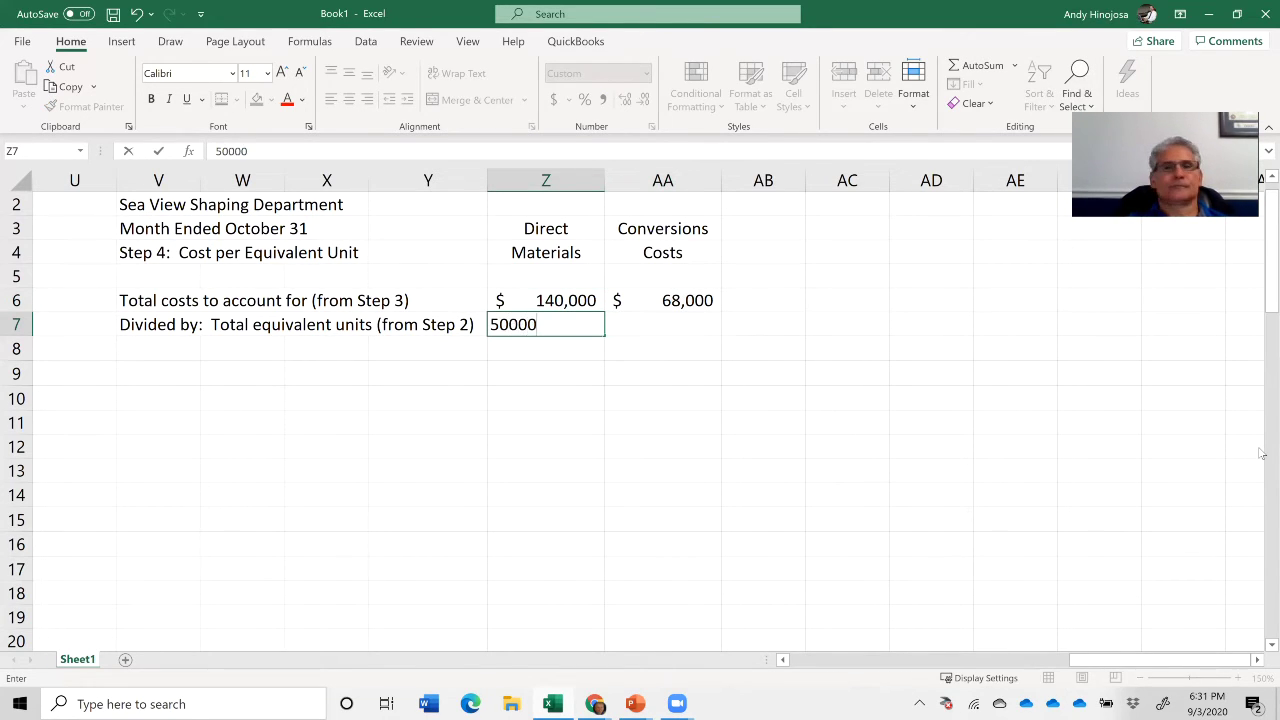
key(Return)
key(Up)
key(Right)
key(Right)
key(Left)
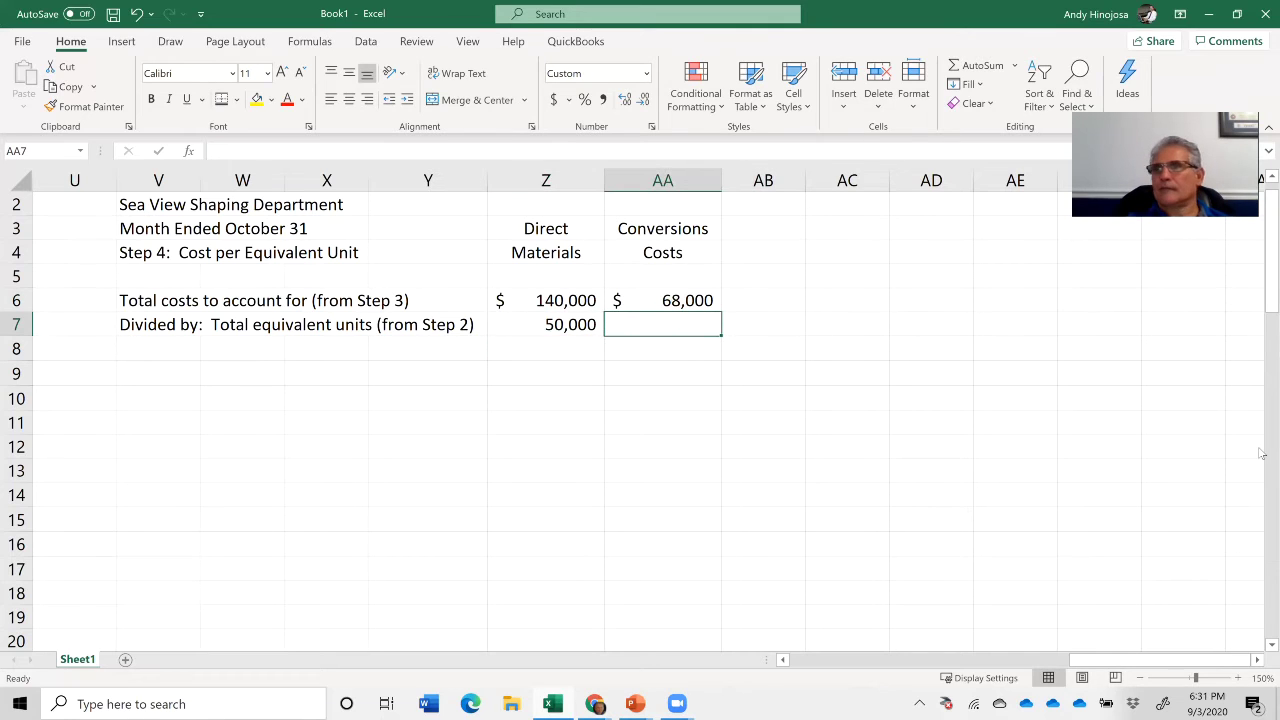
text(42500)
key(Return)
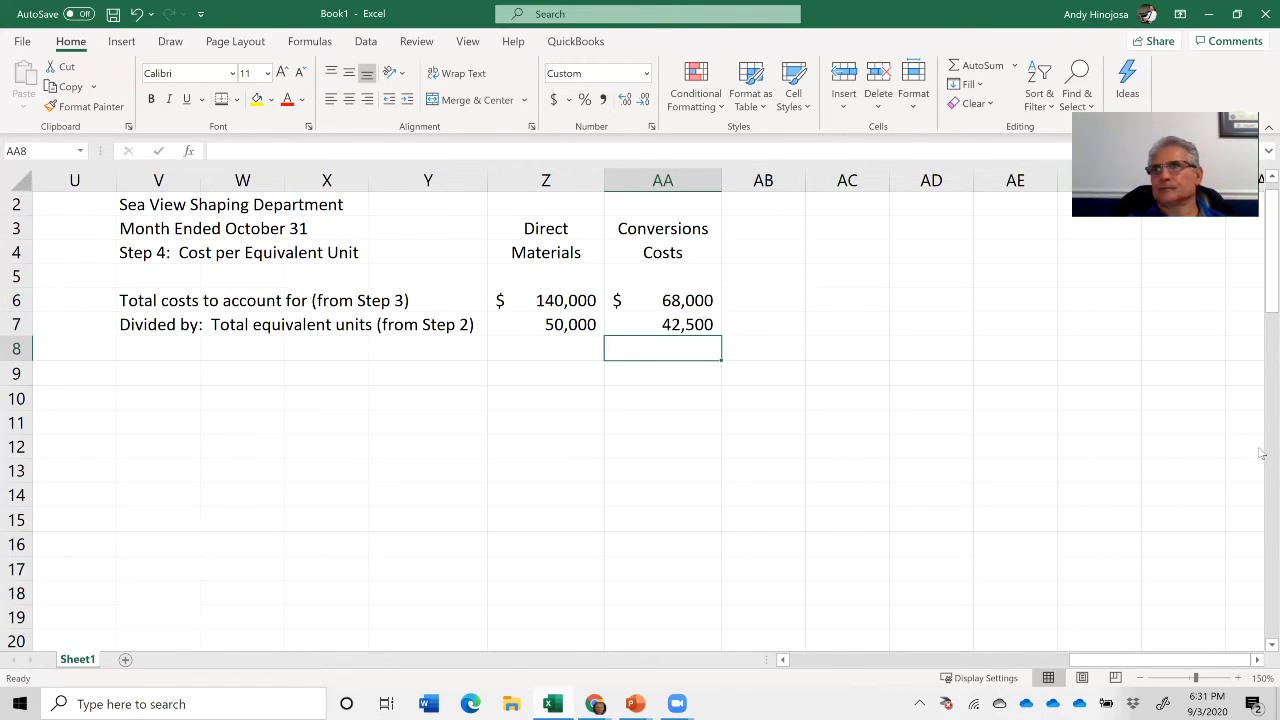
key(Left)
key(Left)
key(Left)
key(Left)
key(Left)
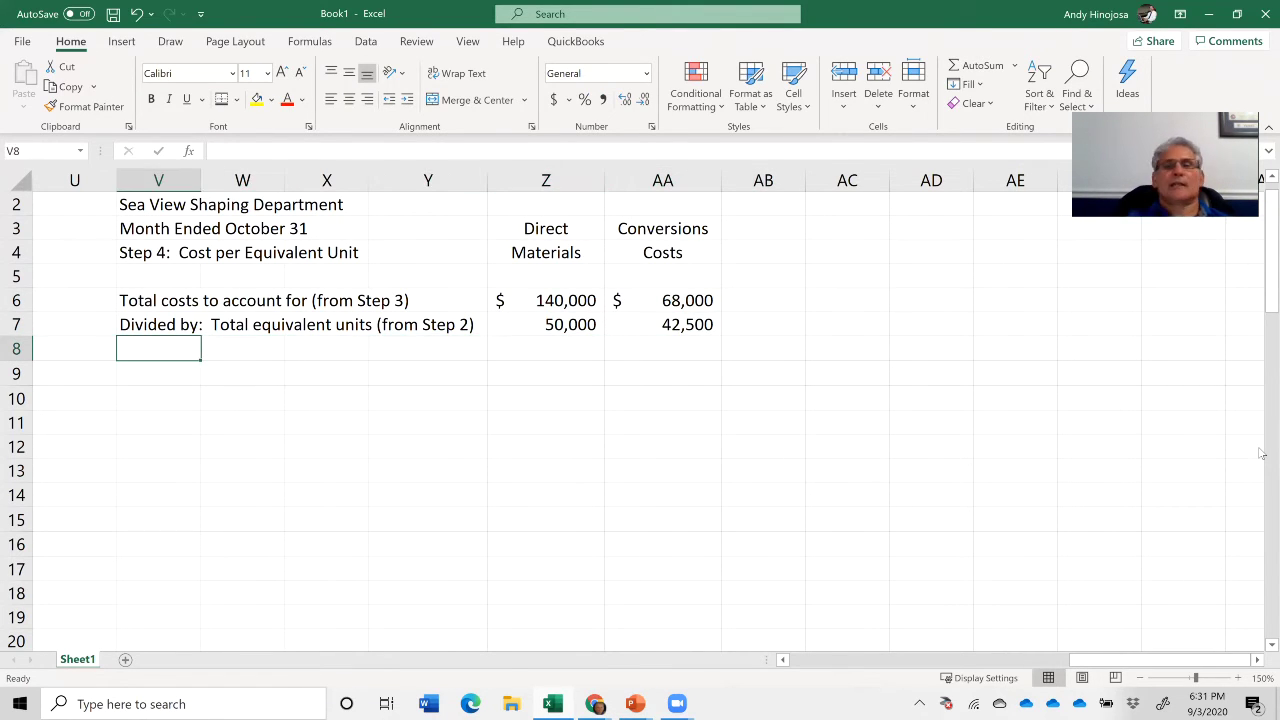
- Label row 8 'Cost per equivalent unit' and fix the 'unkit' typo
text(C)
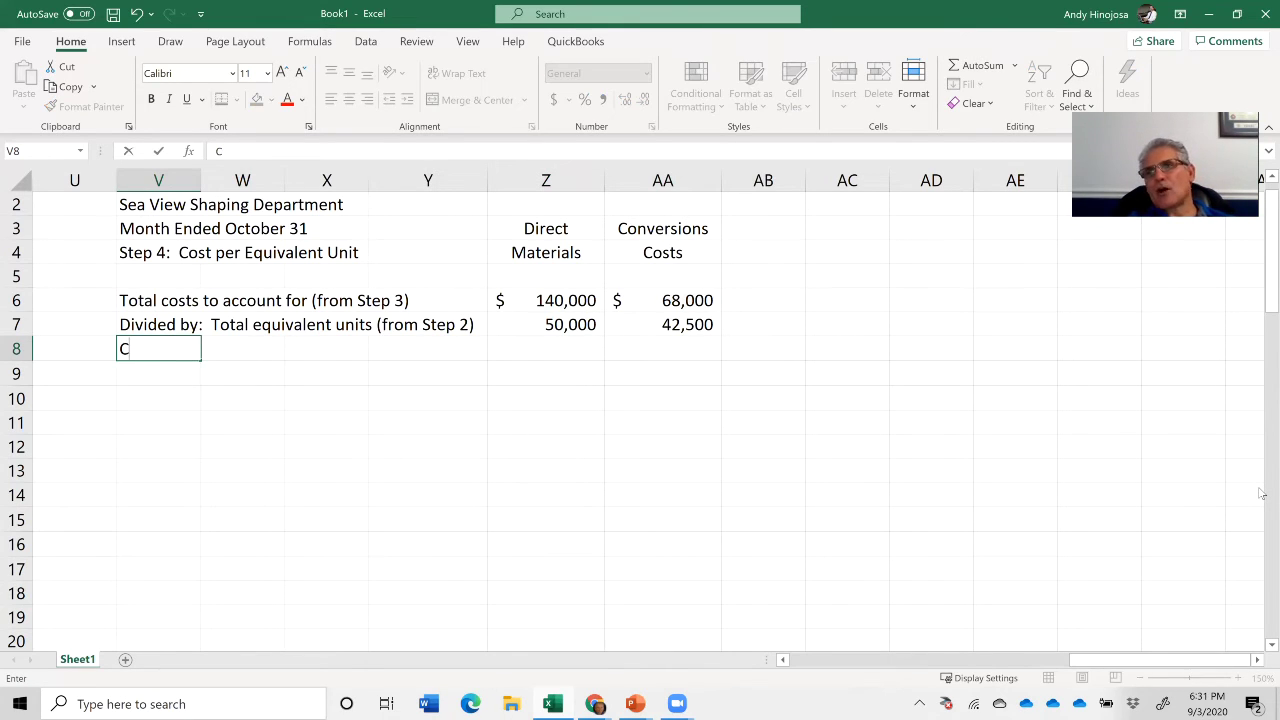
text(ost per)
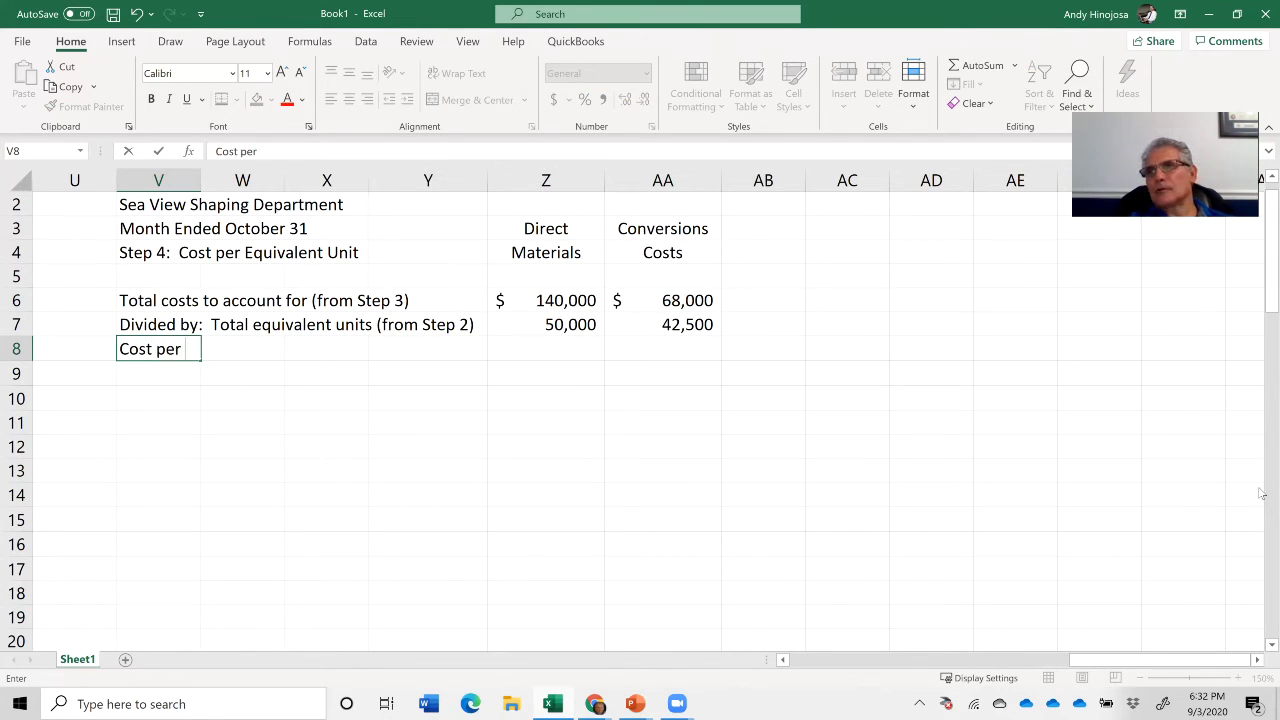
text( equiv)
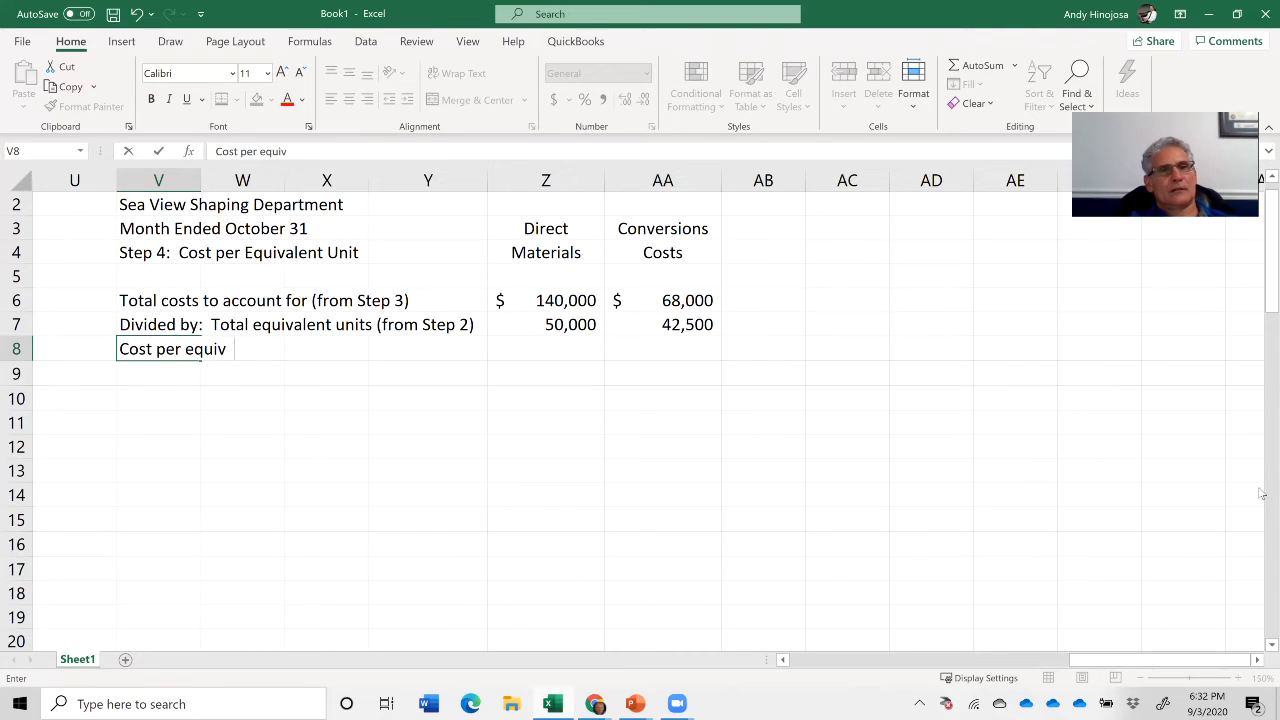
text(alent unkit)
key(Return)
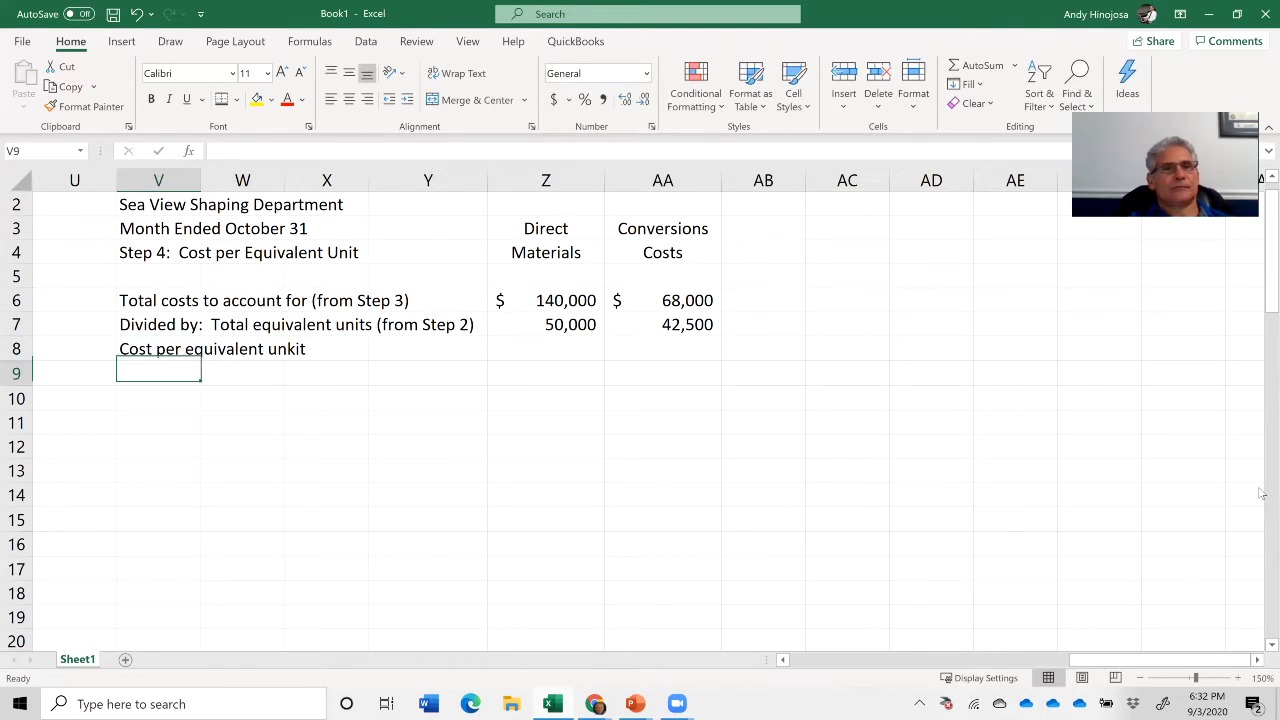
key(Up)
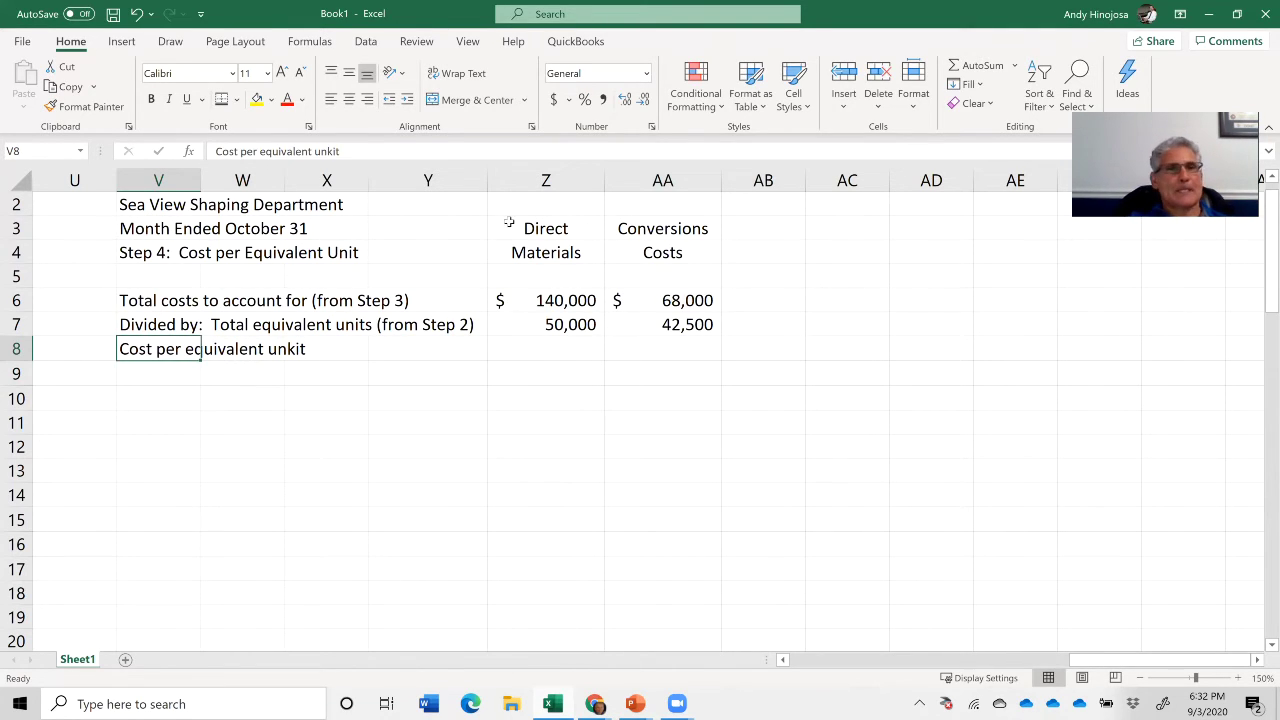
key(F2)
key(Left)
key(Left)
key(BackSpace)
- In Z8, divide the direct materials total cost by 50,000 units to get $2.80, then verify the inputs
click(545, 348)
text(+)
key(Up)
key(Up)
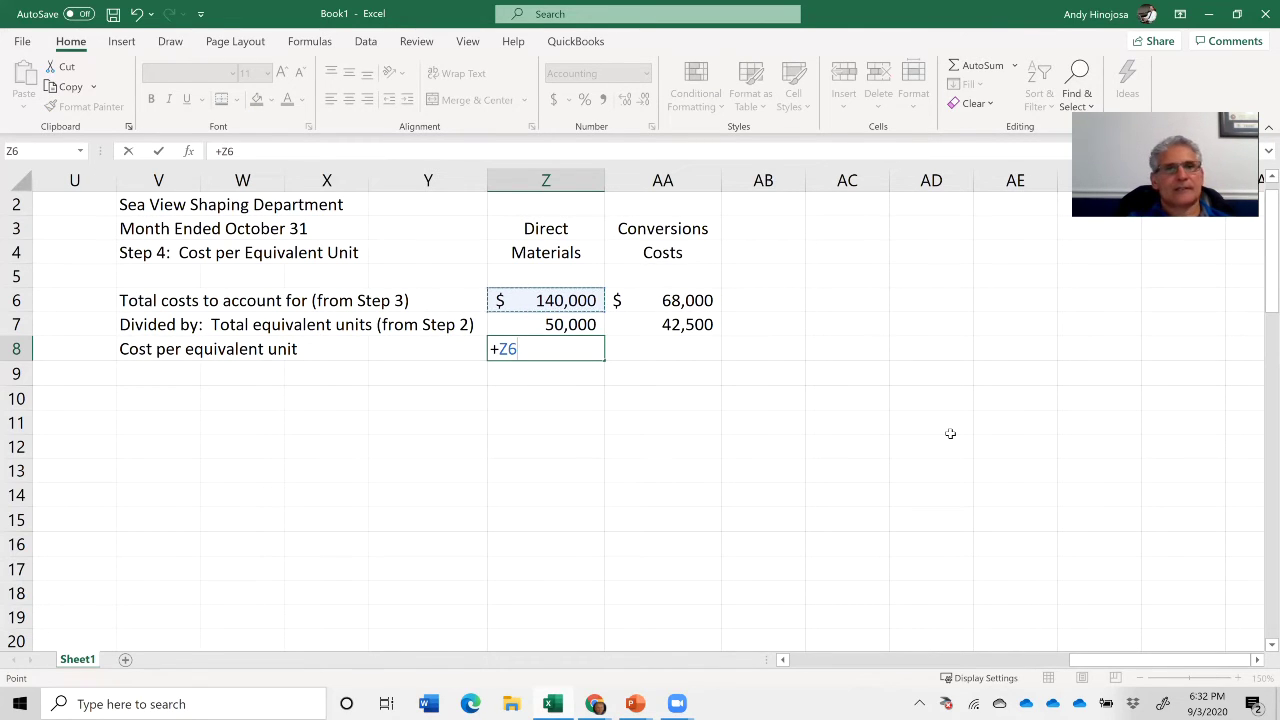
text(/)
key(Up)
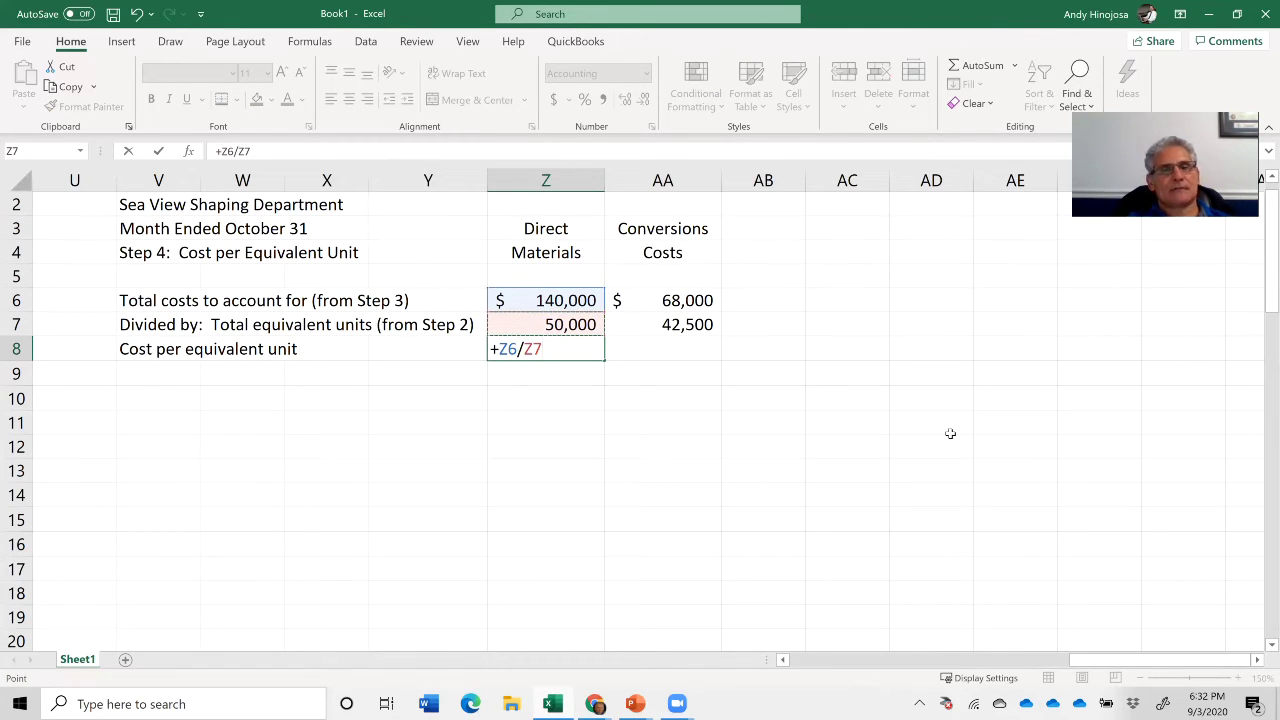
key(Return)
key(Up)
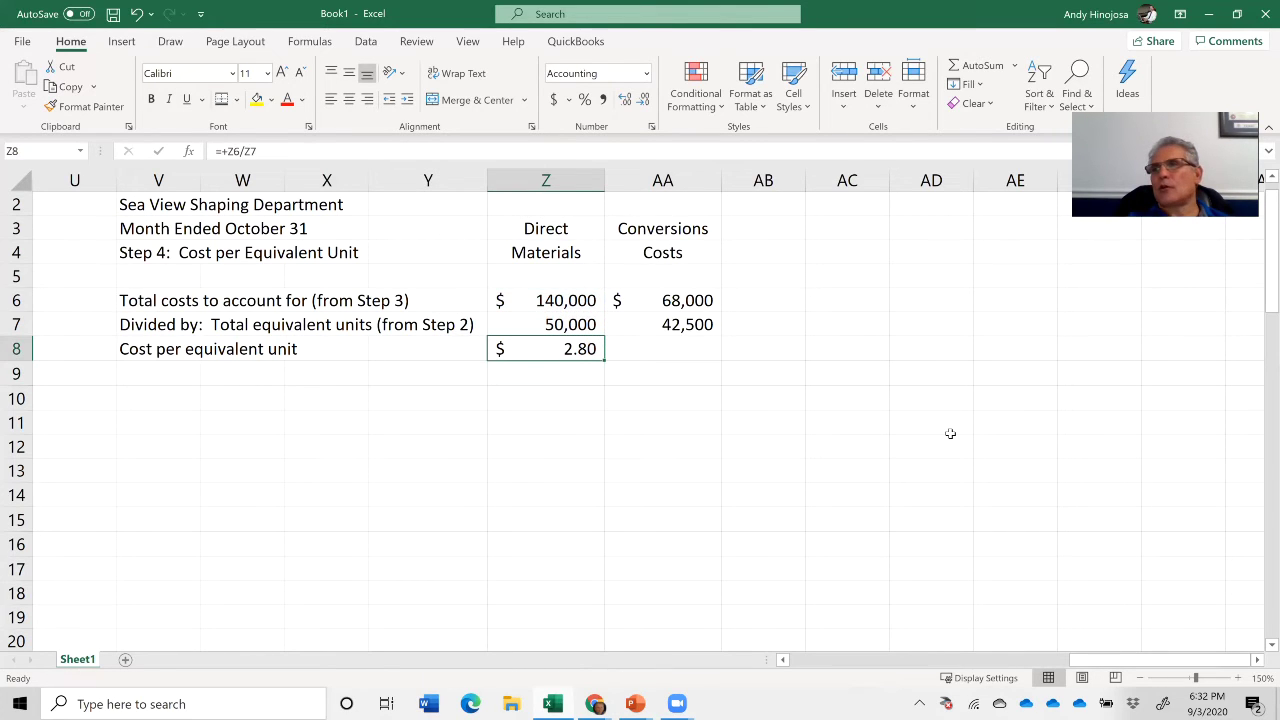
key(Up)
key(Up)
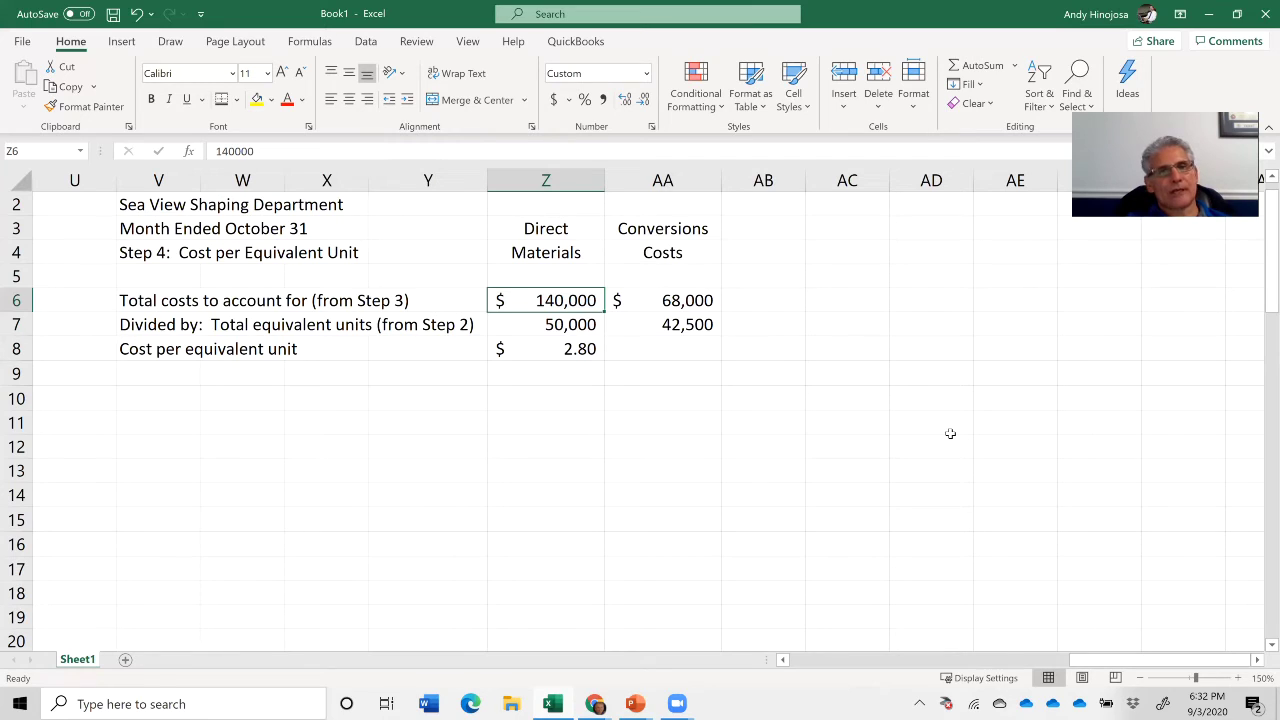
key(Down)
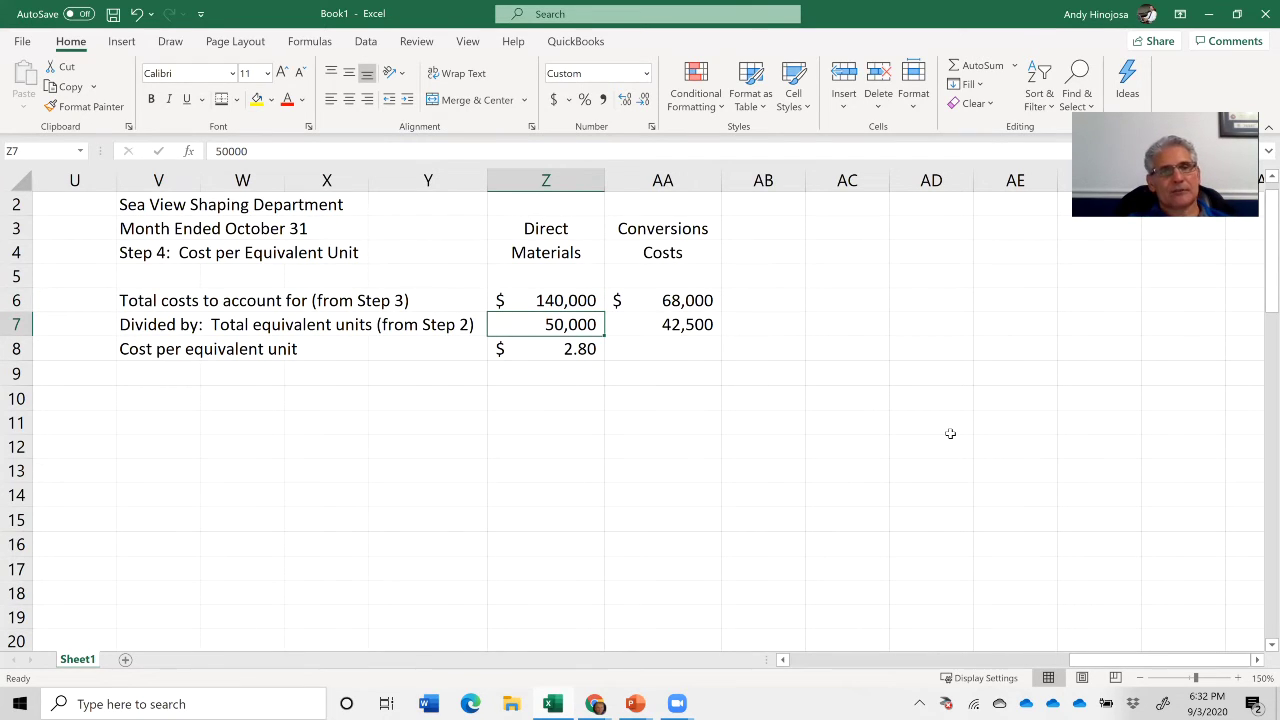
key(Down)
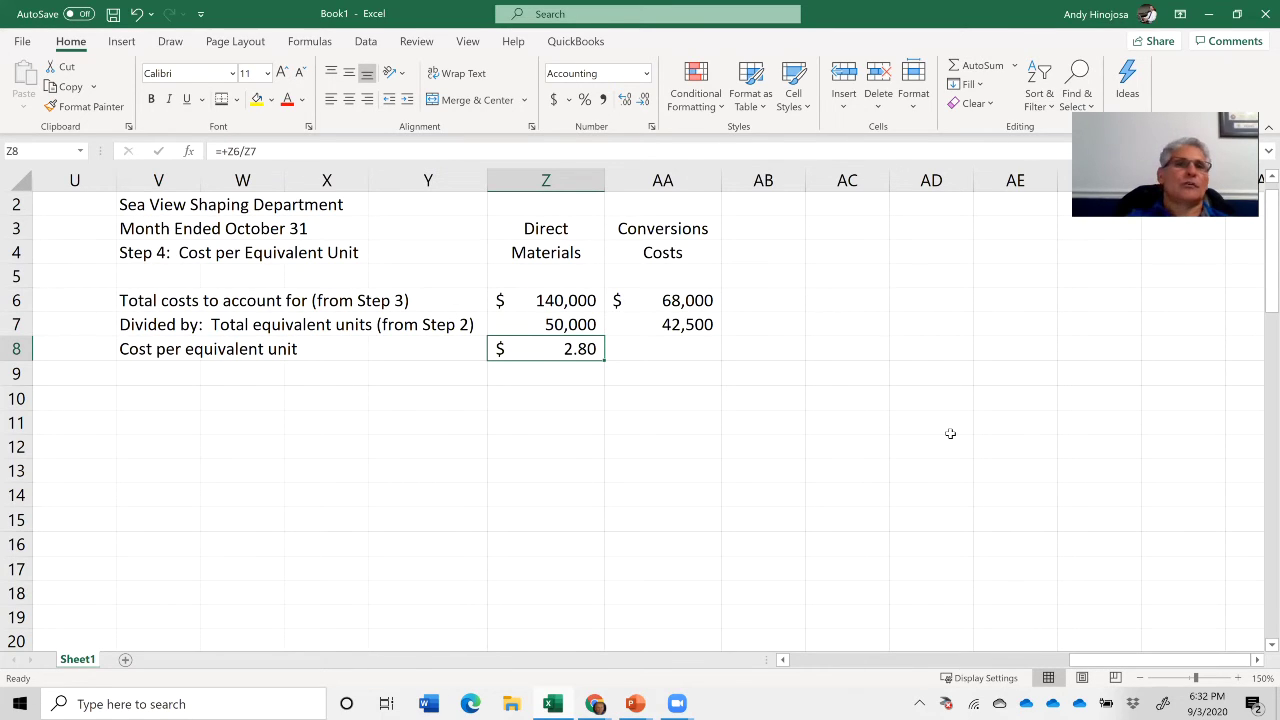
- Add a top border above the $2.80 result in Z8
click(237, 104)
click(280, 172)
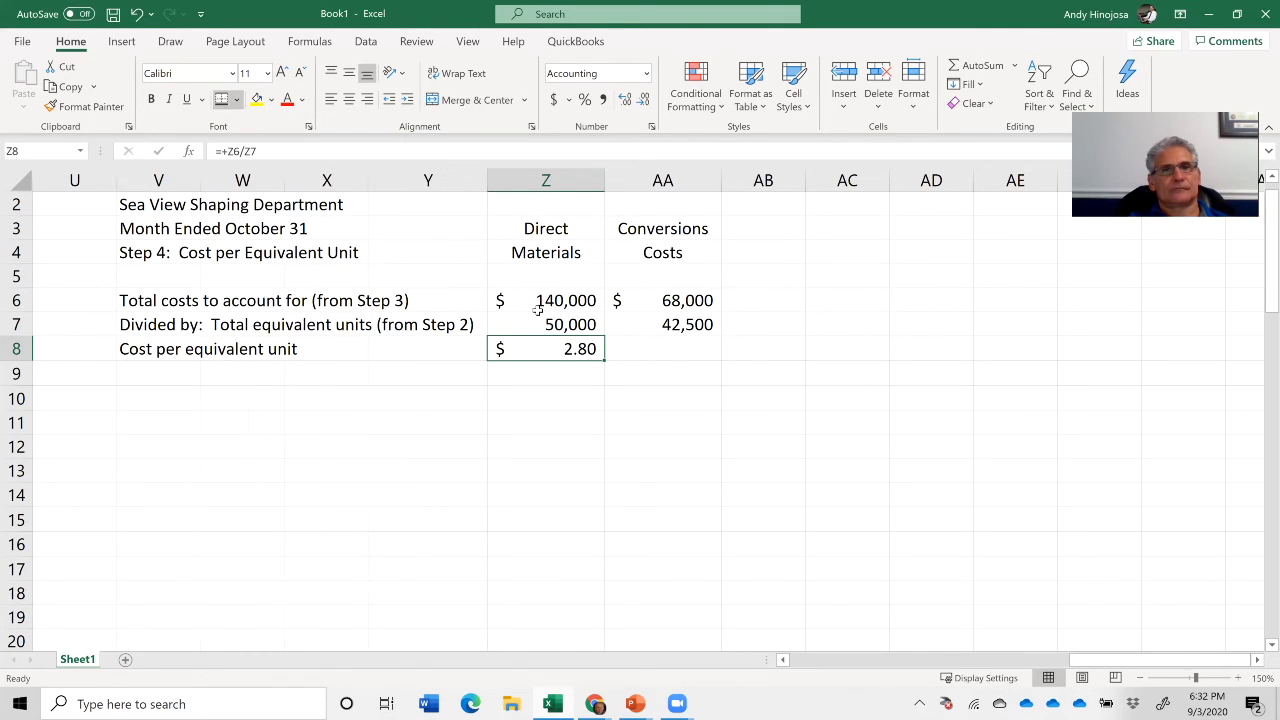
click(710, 381)
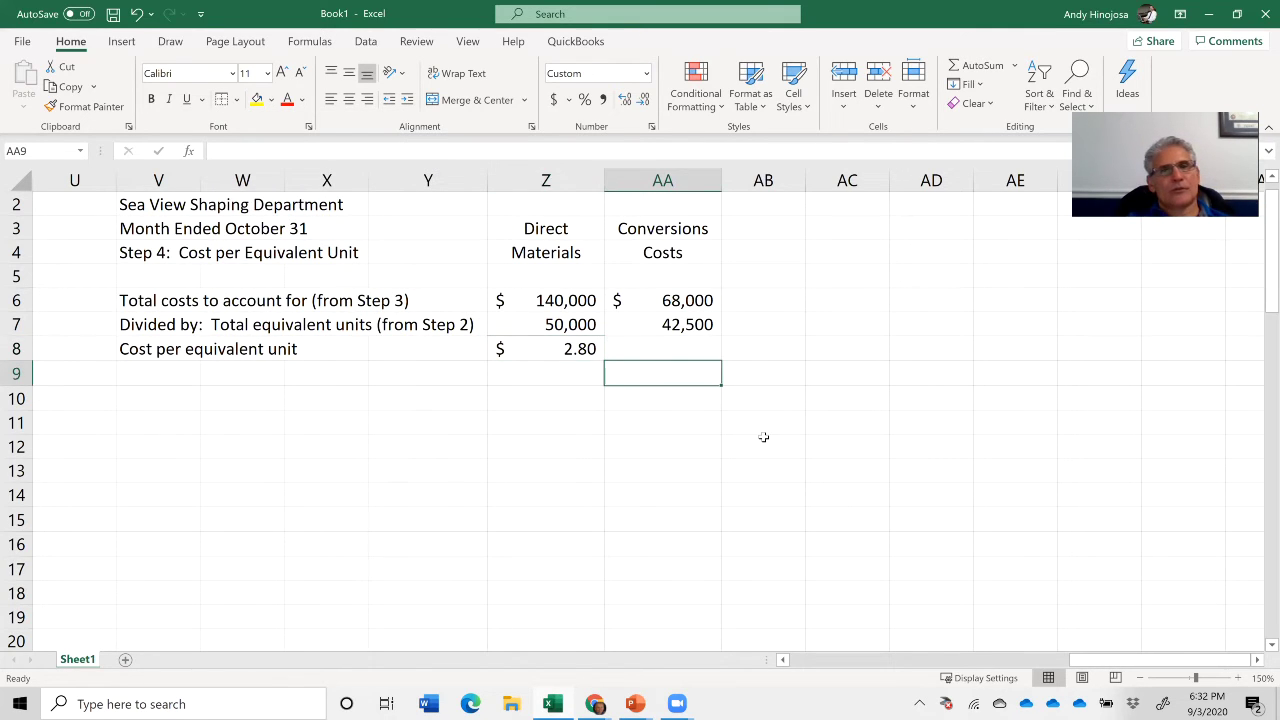
key(Left)
key(Up)
- Copy the Z8 formula into AA8 to get $1.60 conversion cost per unit and check it
key(ctrl+c)
key(Right)
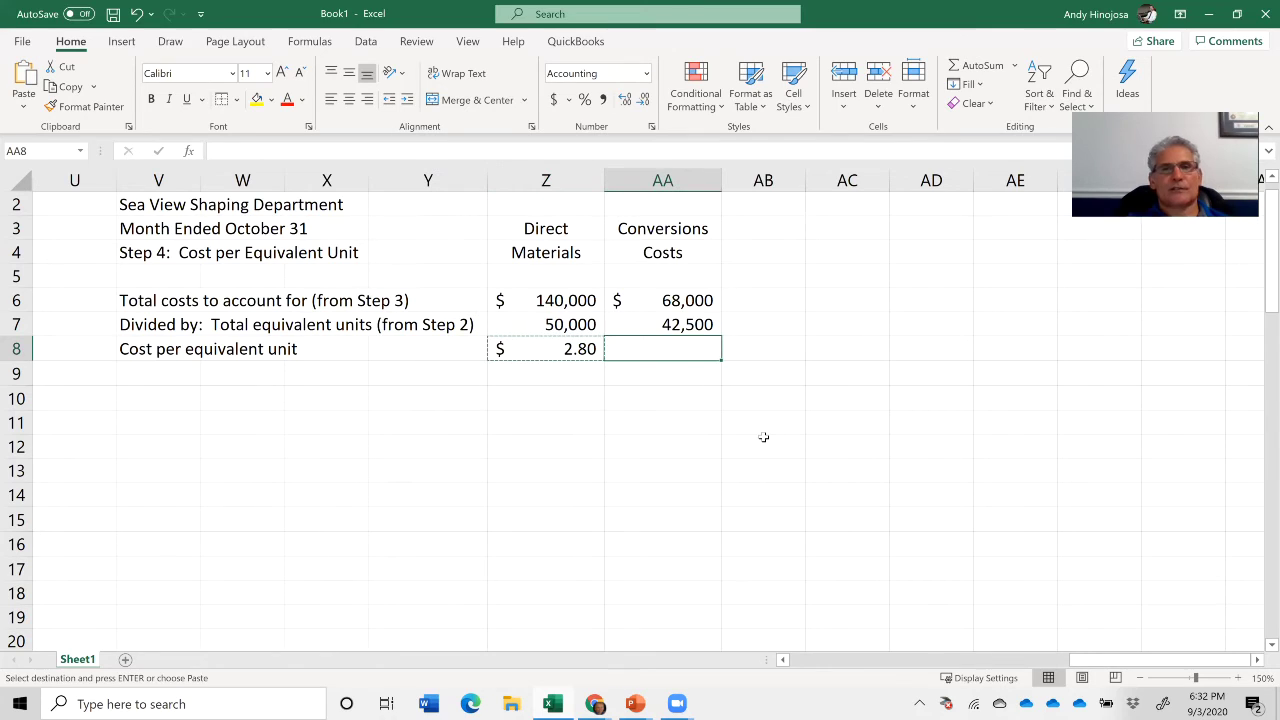
key(Return)
key(Up)
key(Up)
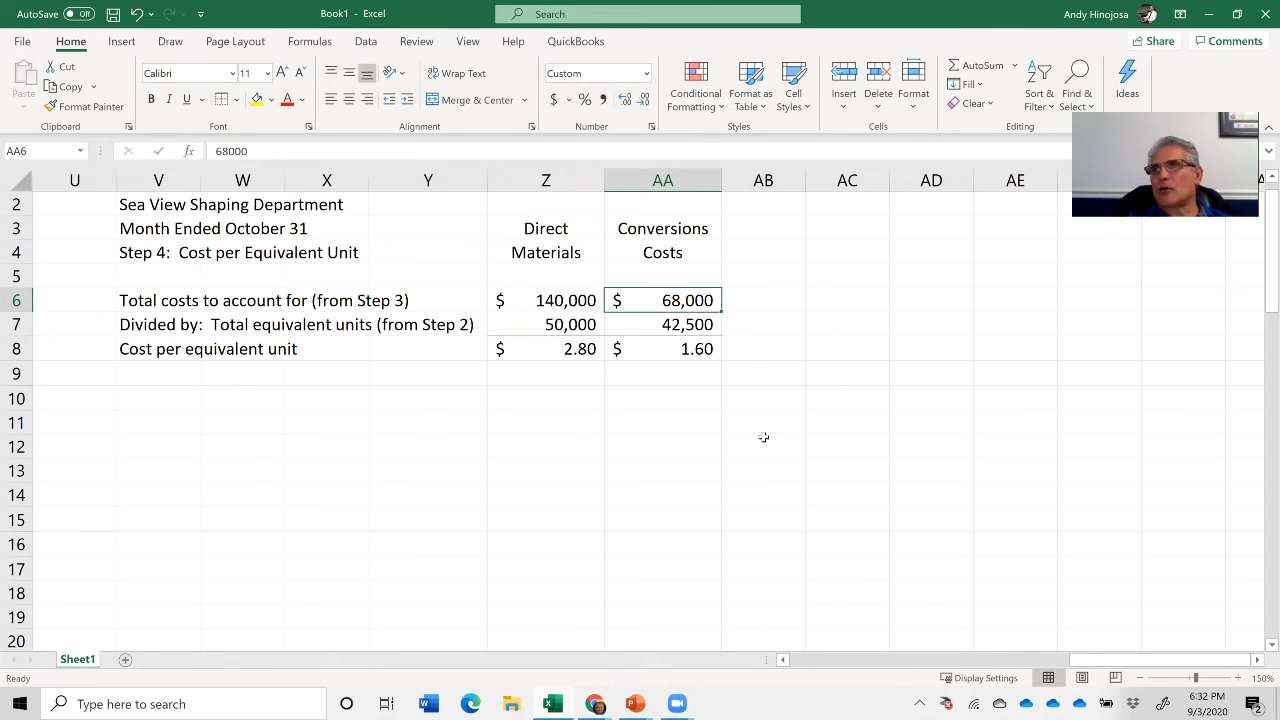
key(Down)
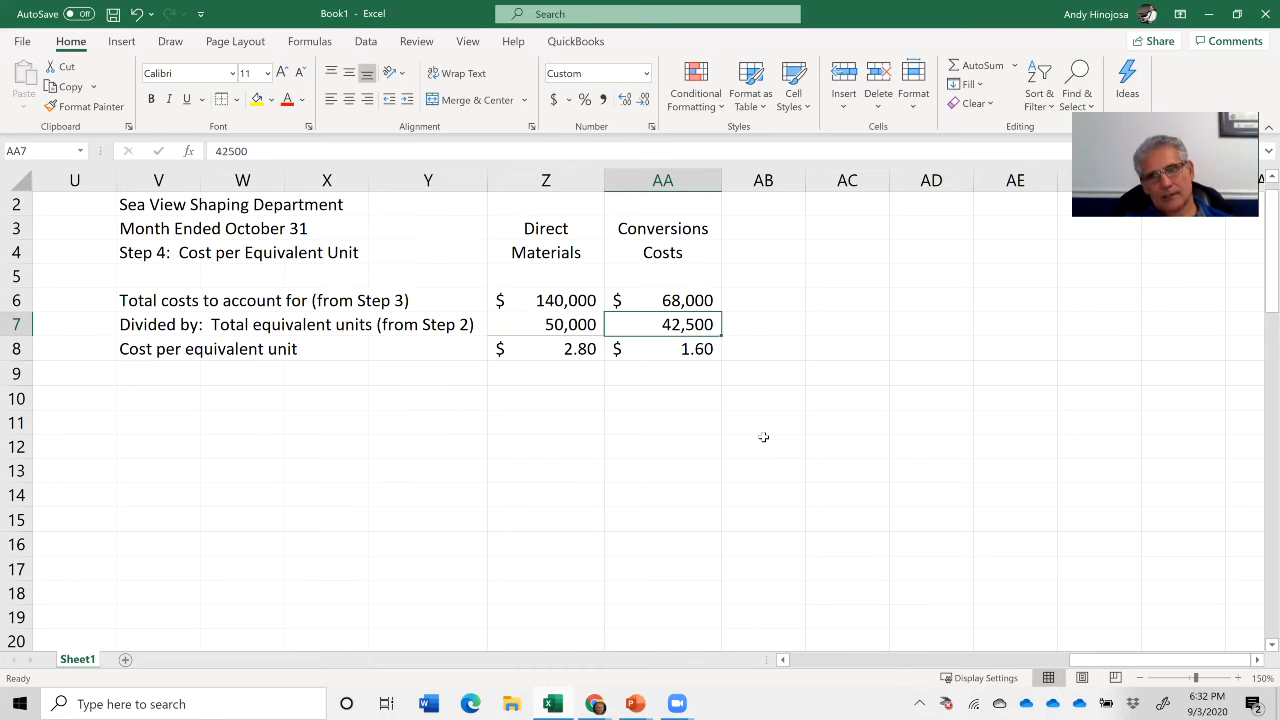
key(Down)
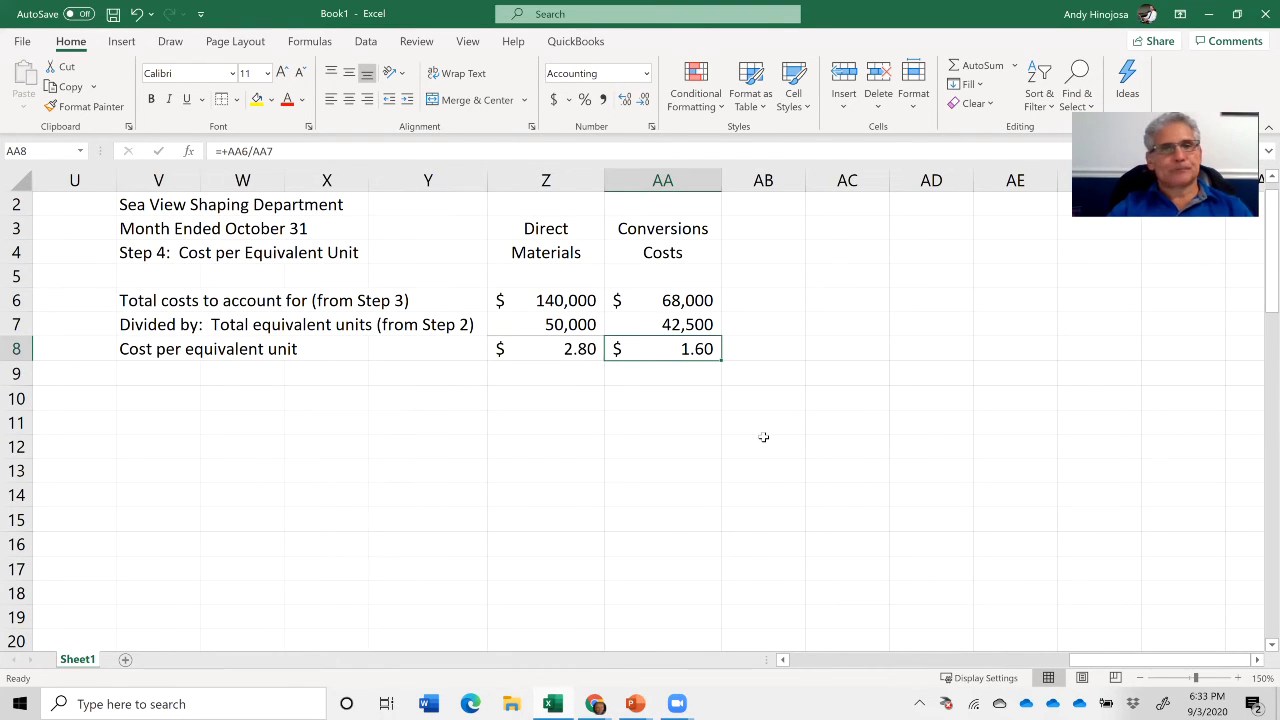
key(alt+Tab)
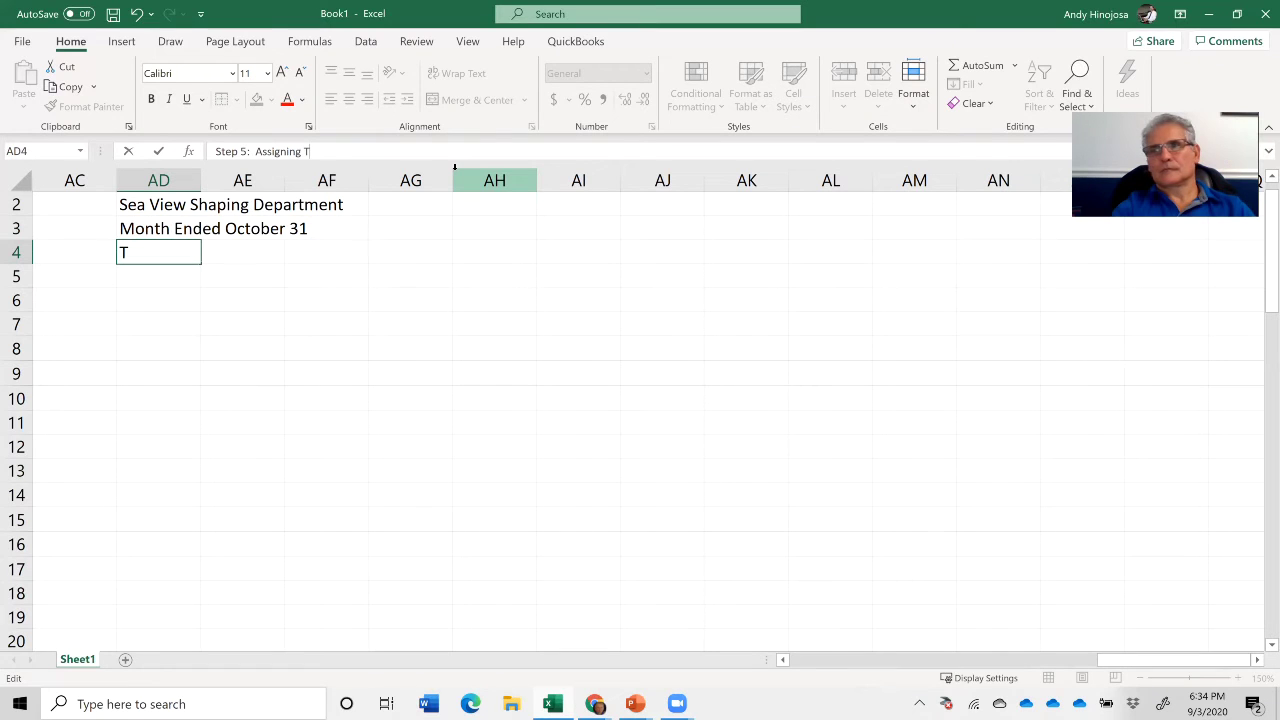
- Finish the 'Step 5: Assigning Total Costs' title in AD4
text(otal Costs)
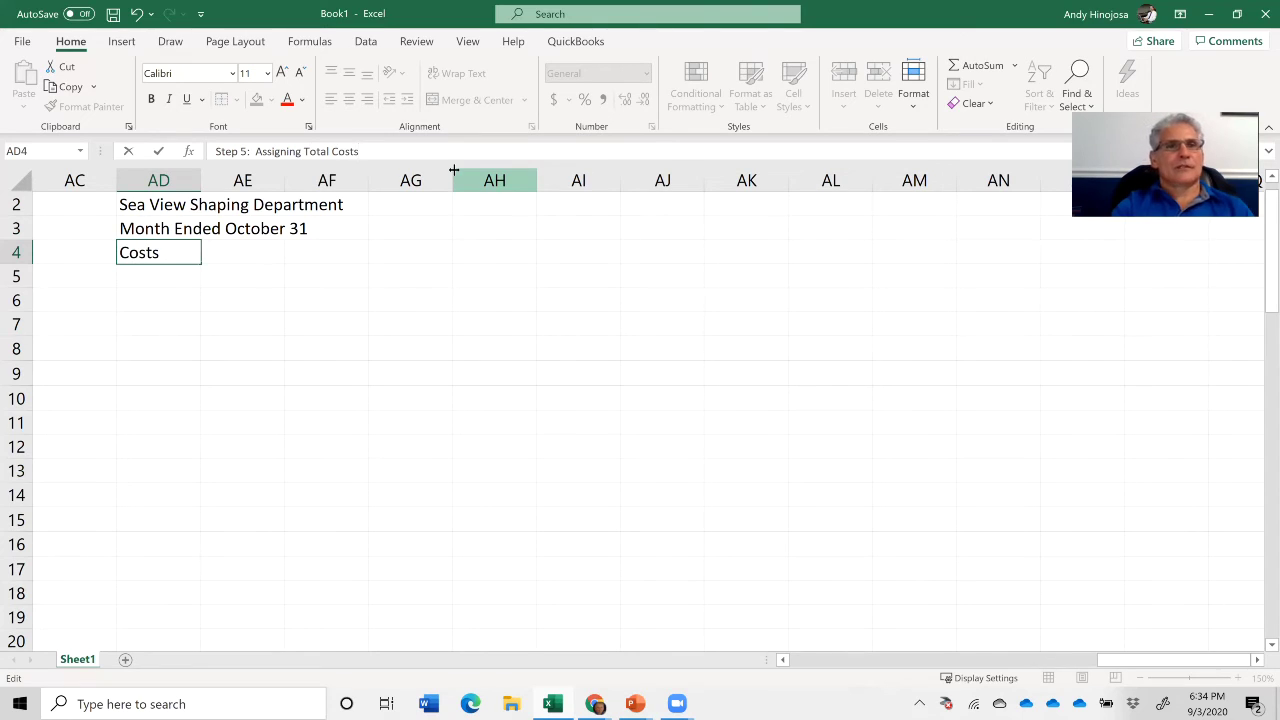
key(Return)
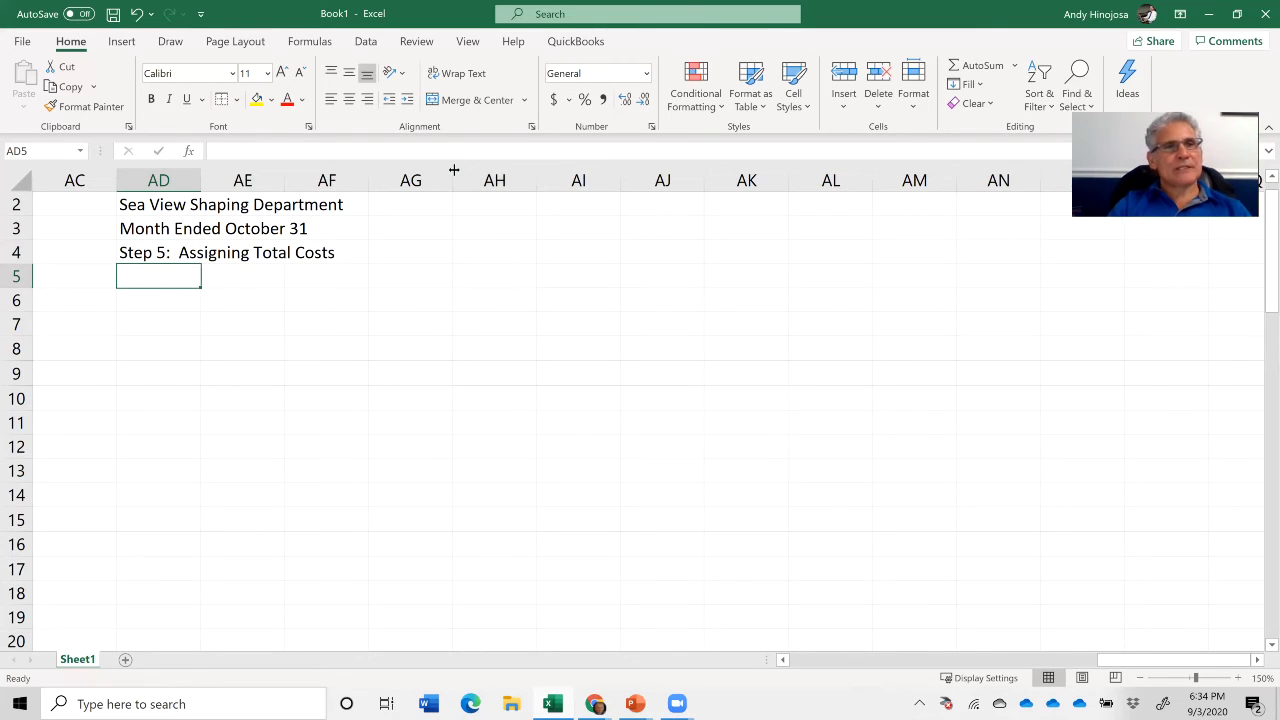
key(Return)
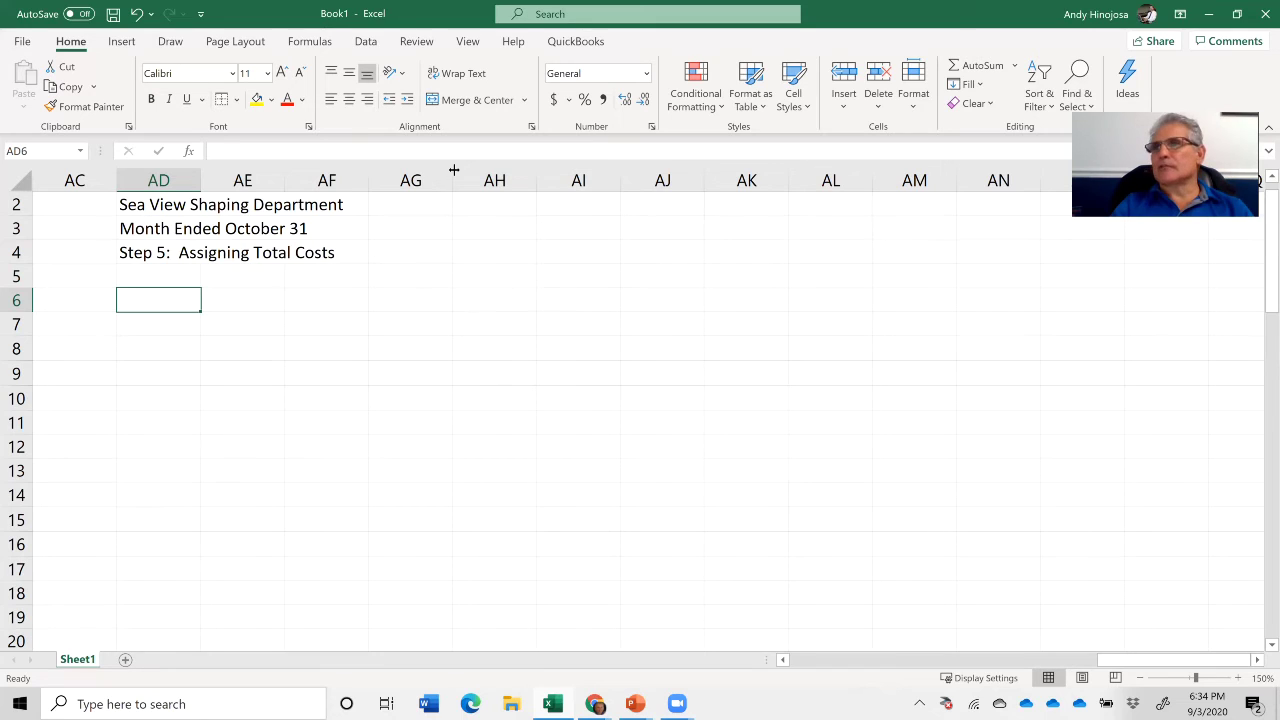
key(Up)
key(Up)
key(Right)
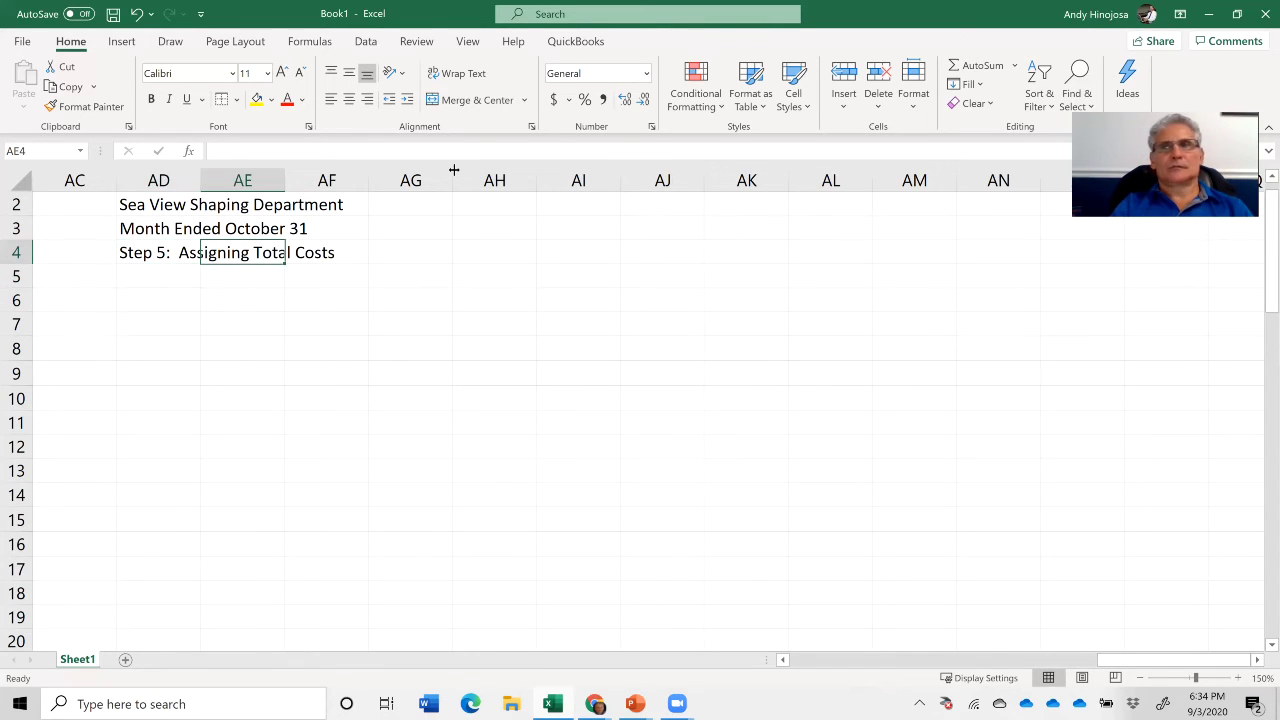
key(Right)
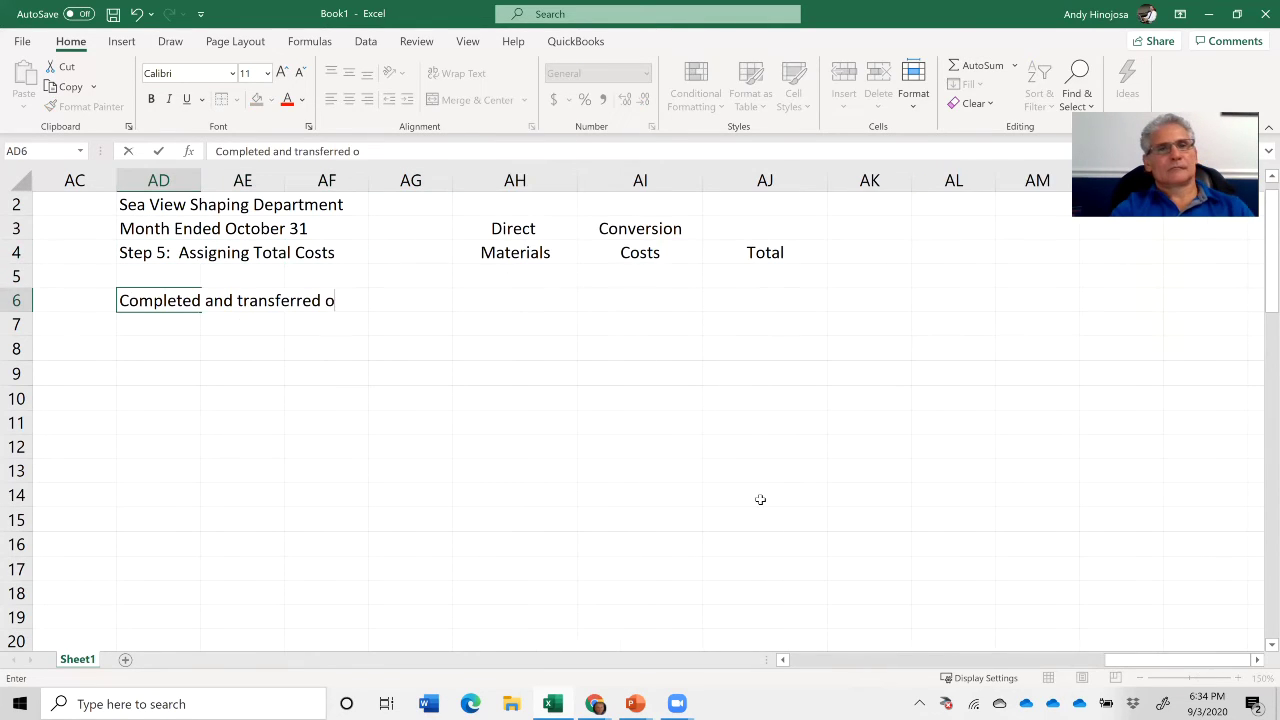
- Add the 'Completed and transferred out:' label and narrow column AD to indent the sublabels
text(ut:)
key(Return)
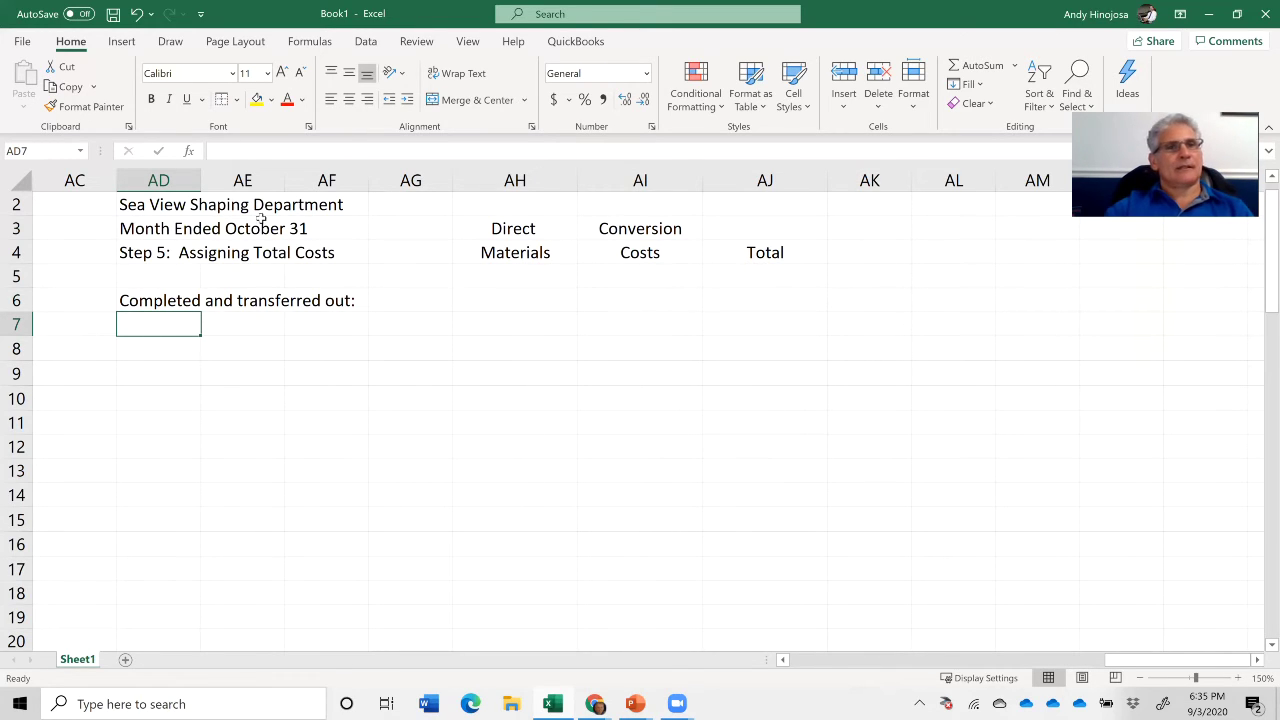
drag(202, 180, 152, 192)
click(191, 329)
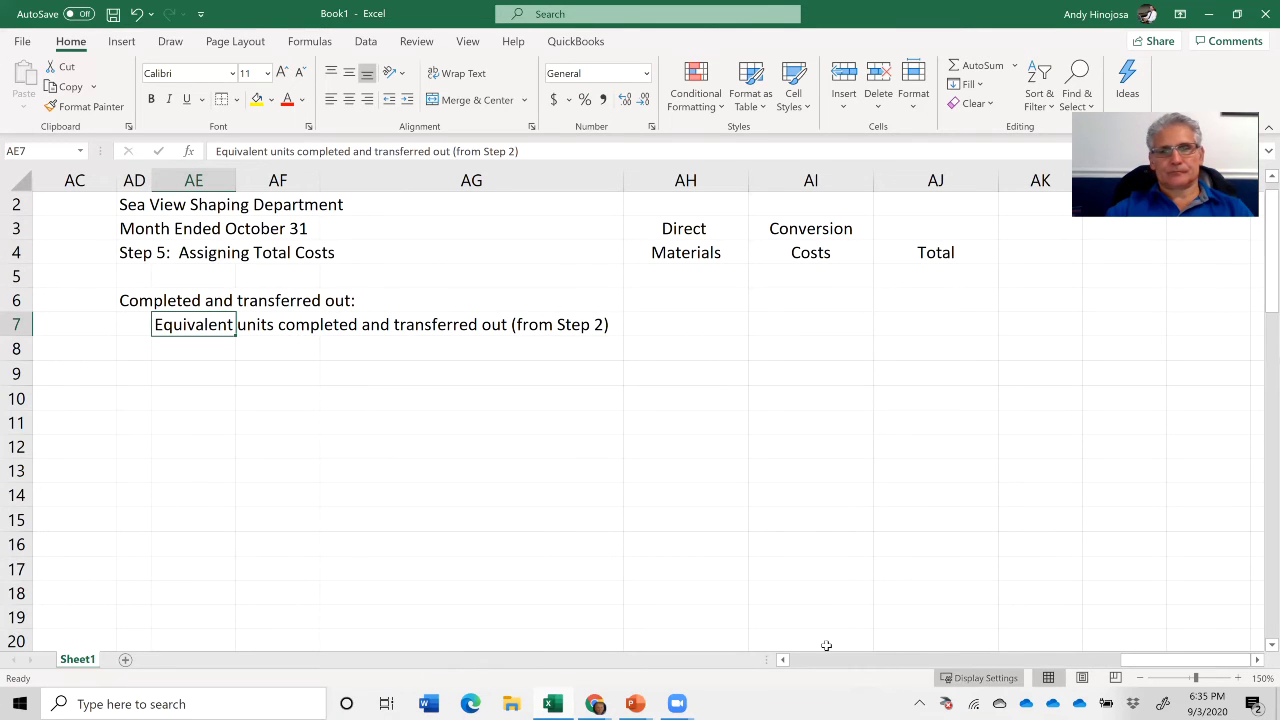
click(783, 661)
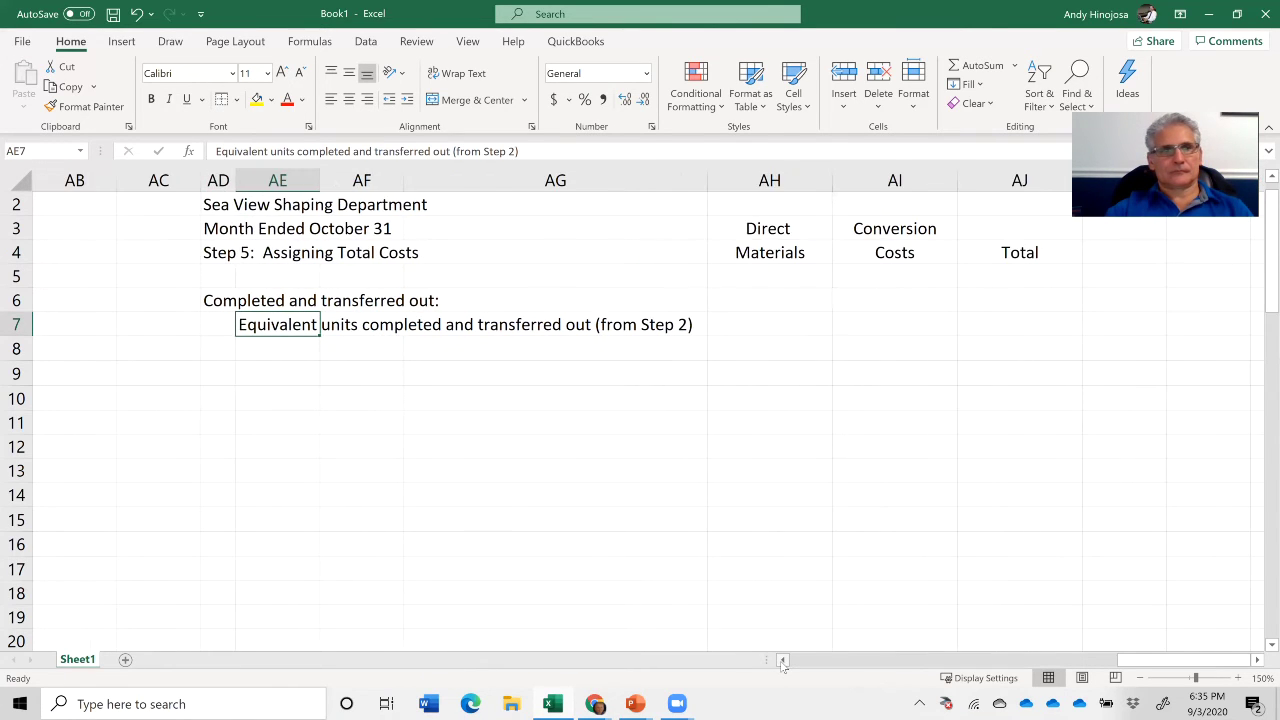
drag(783, 661, 783, 661)
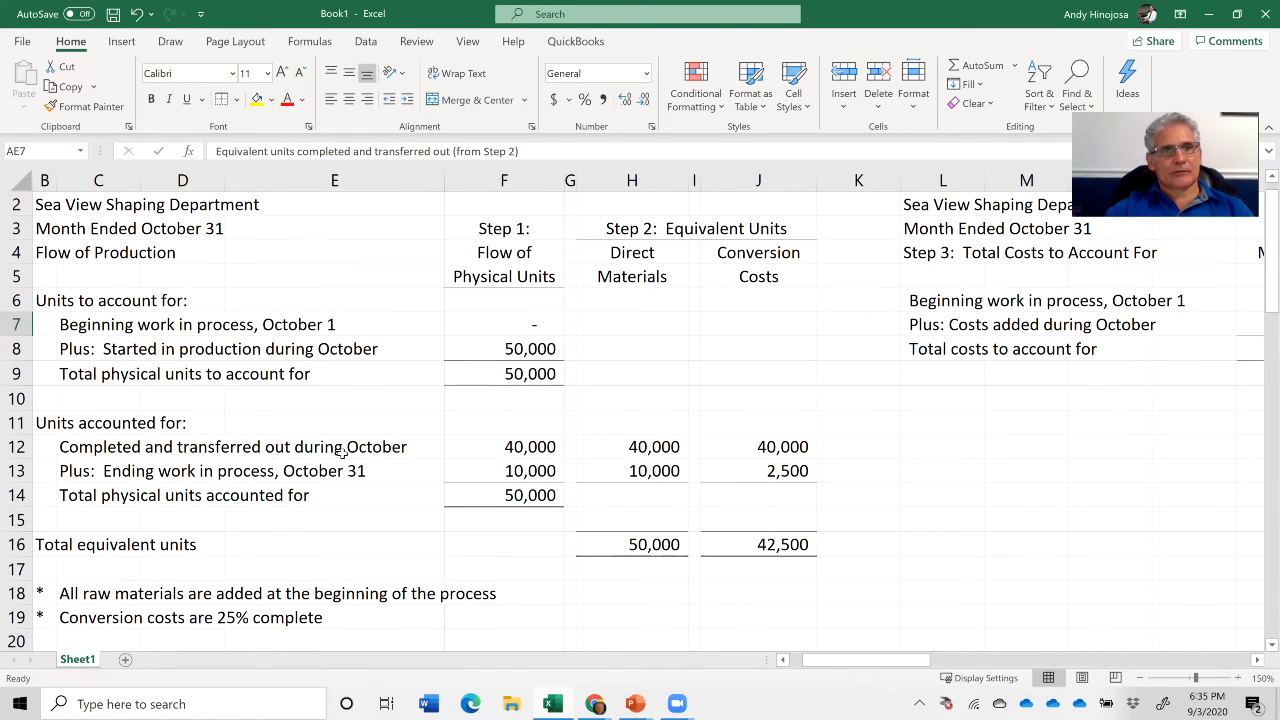
- Add the 'Multiplied by: Cost per equivalent unit (from Step 4)' label, then review Step 4's unit costs
click(625, 446)
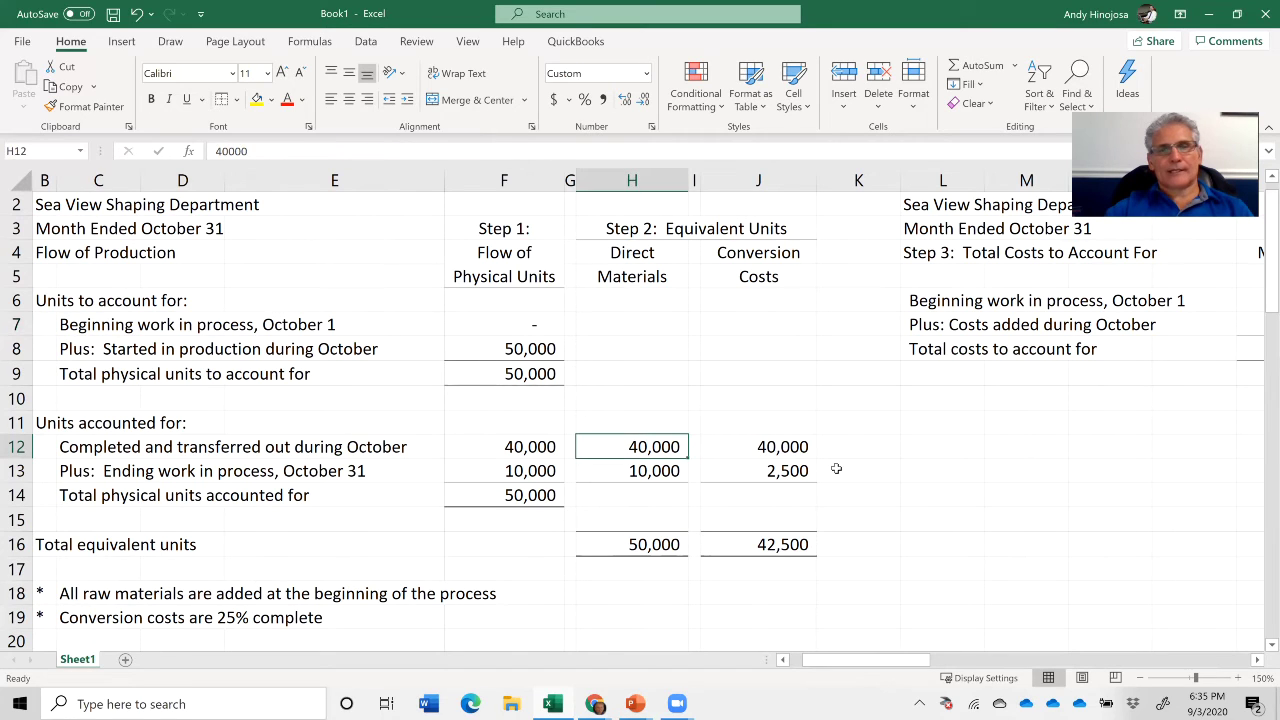
click(802, 452)
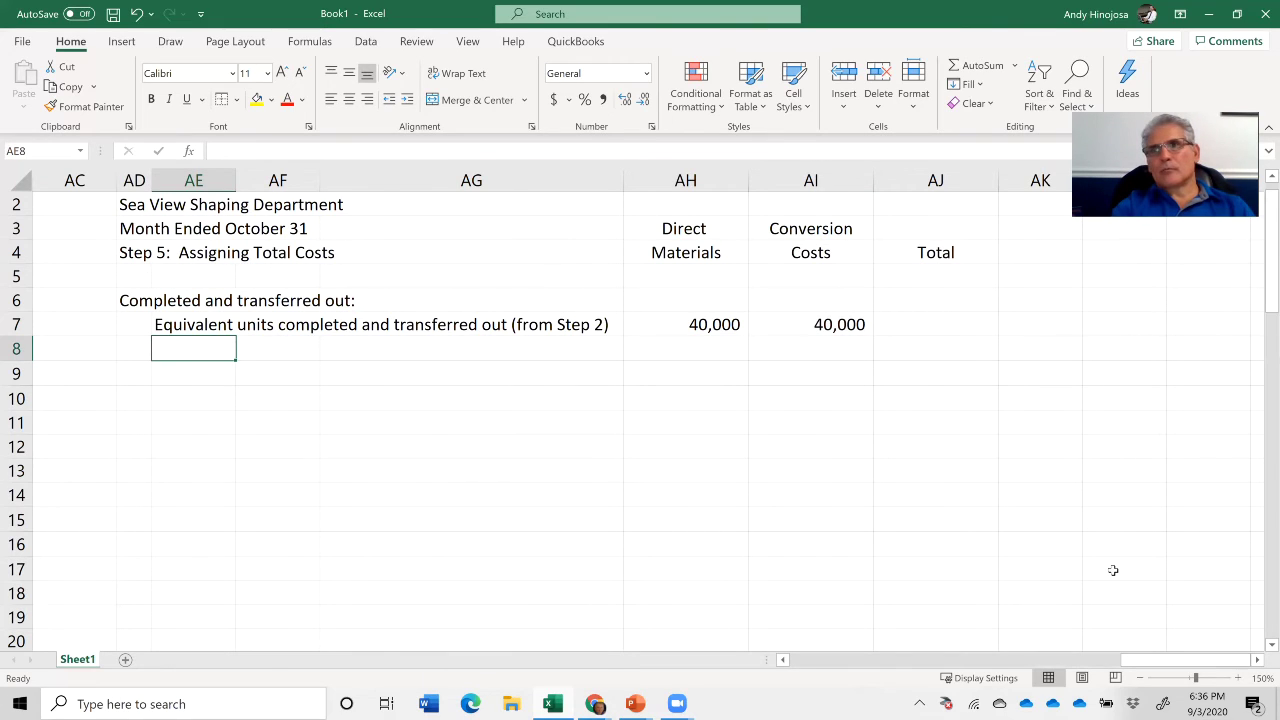
text(M)
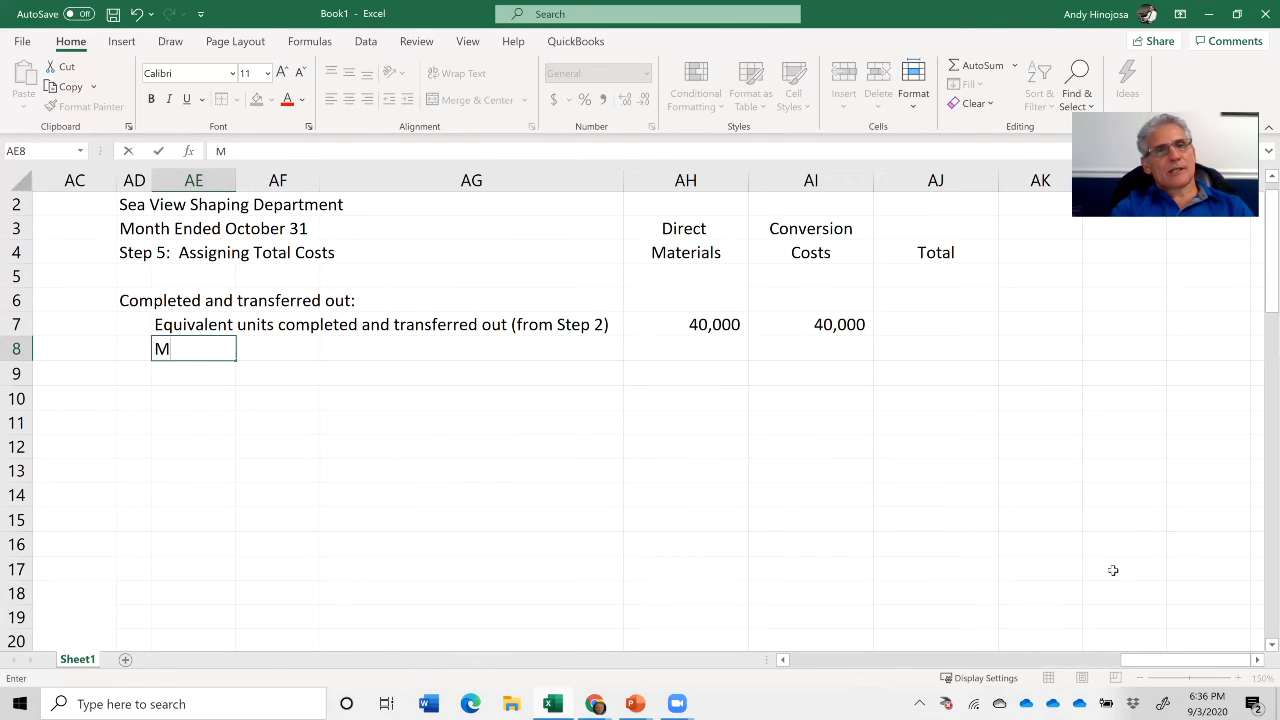
text(ultiplied by)
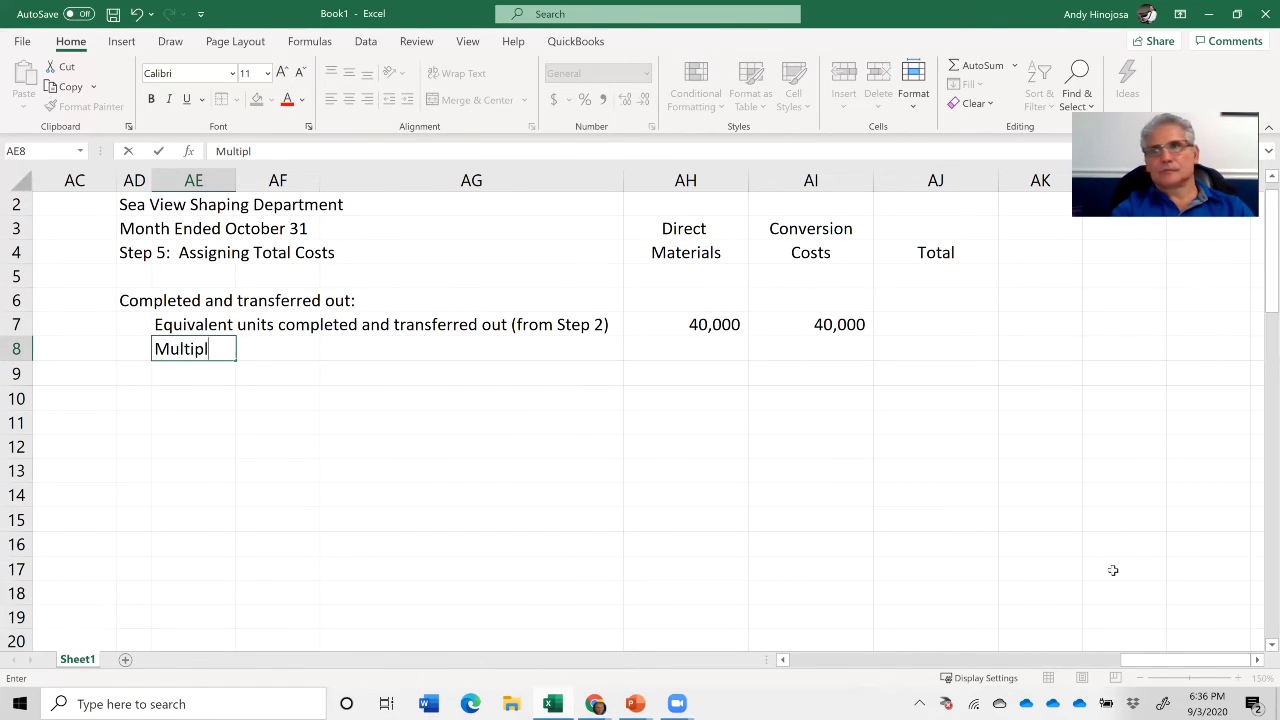
text(:  )
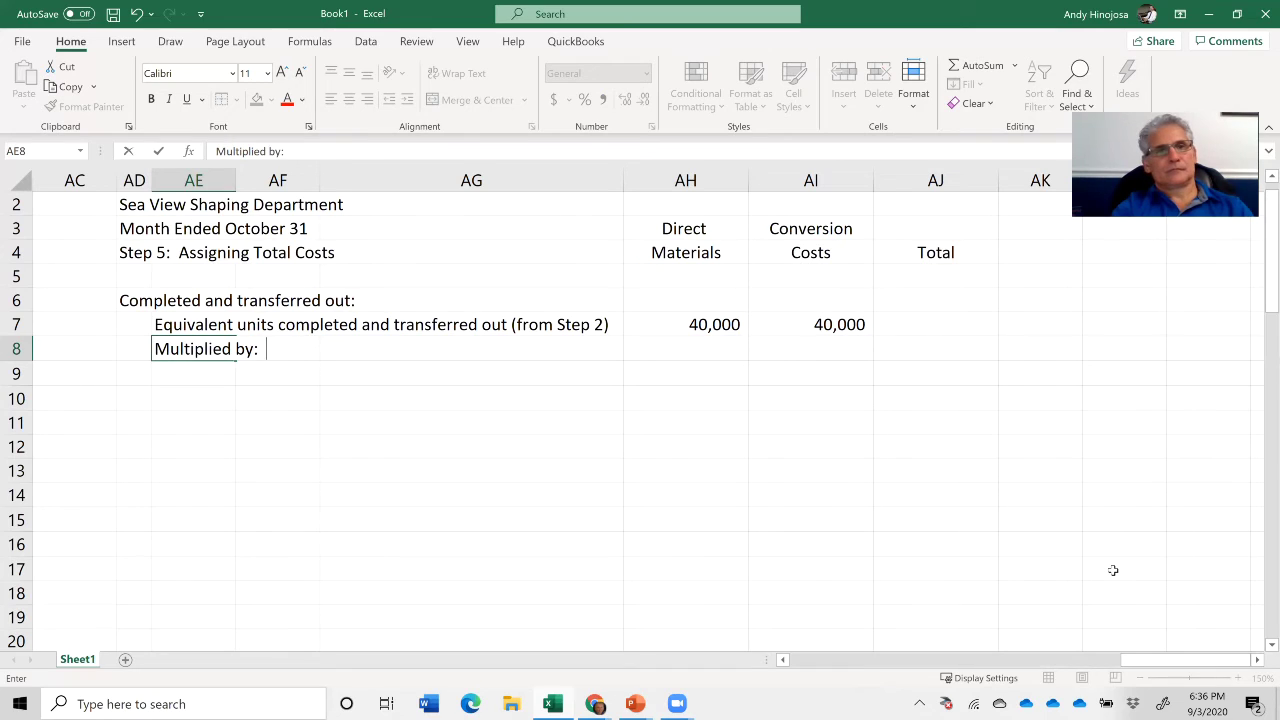
text(Cost)
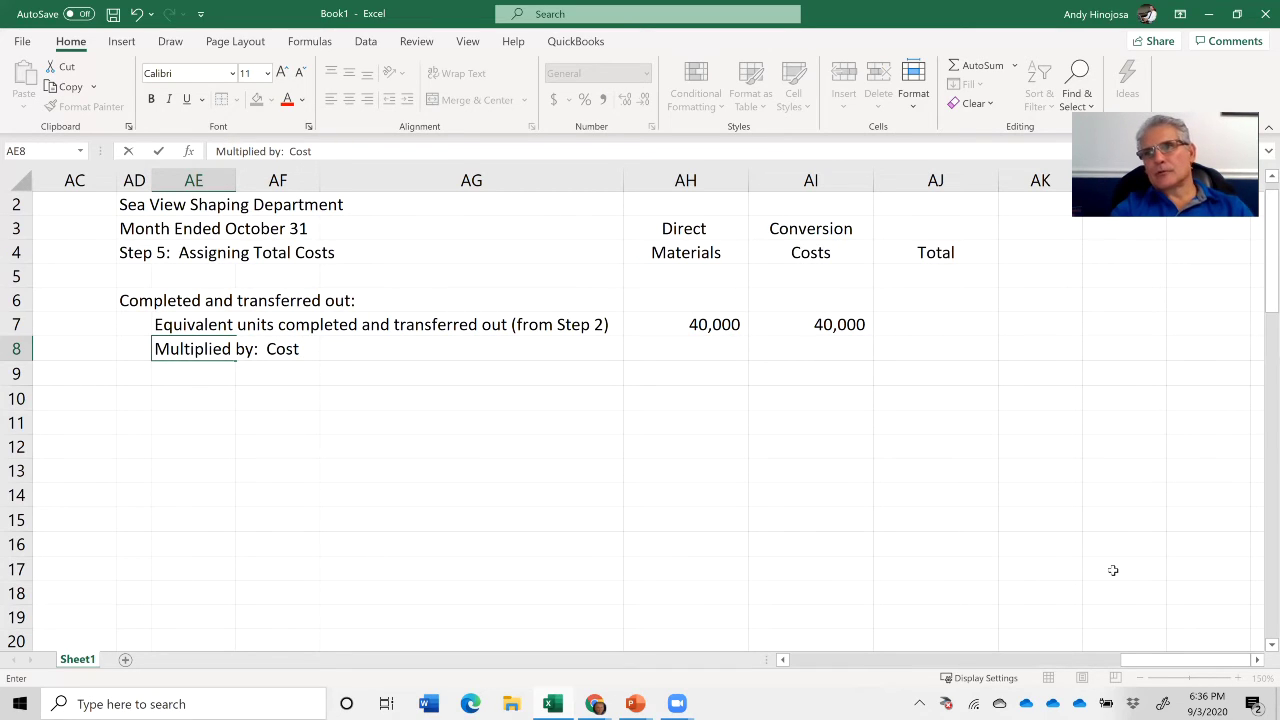
text( per equi)
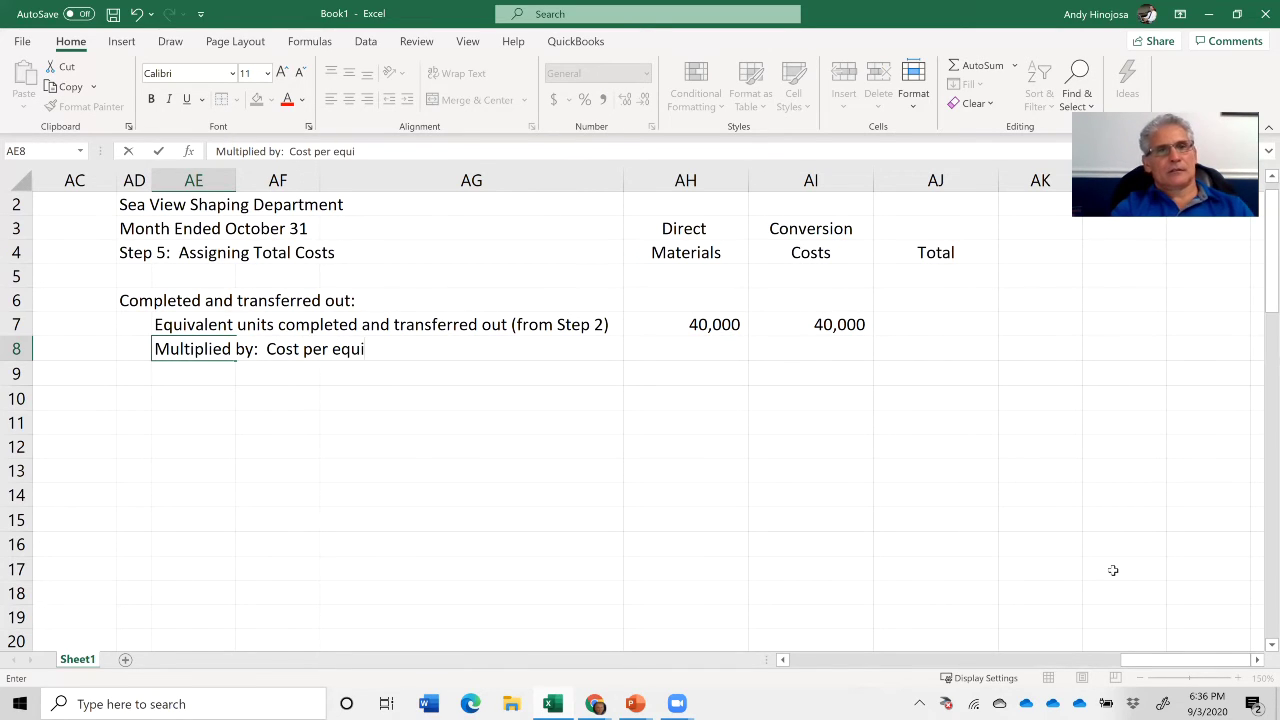
text(valent uni)
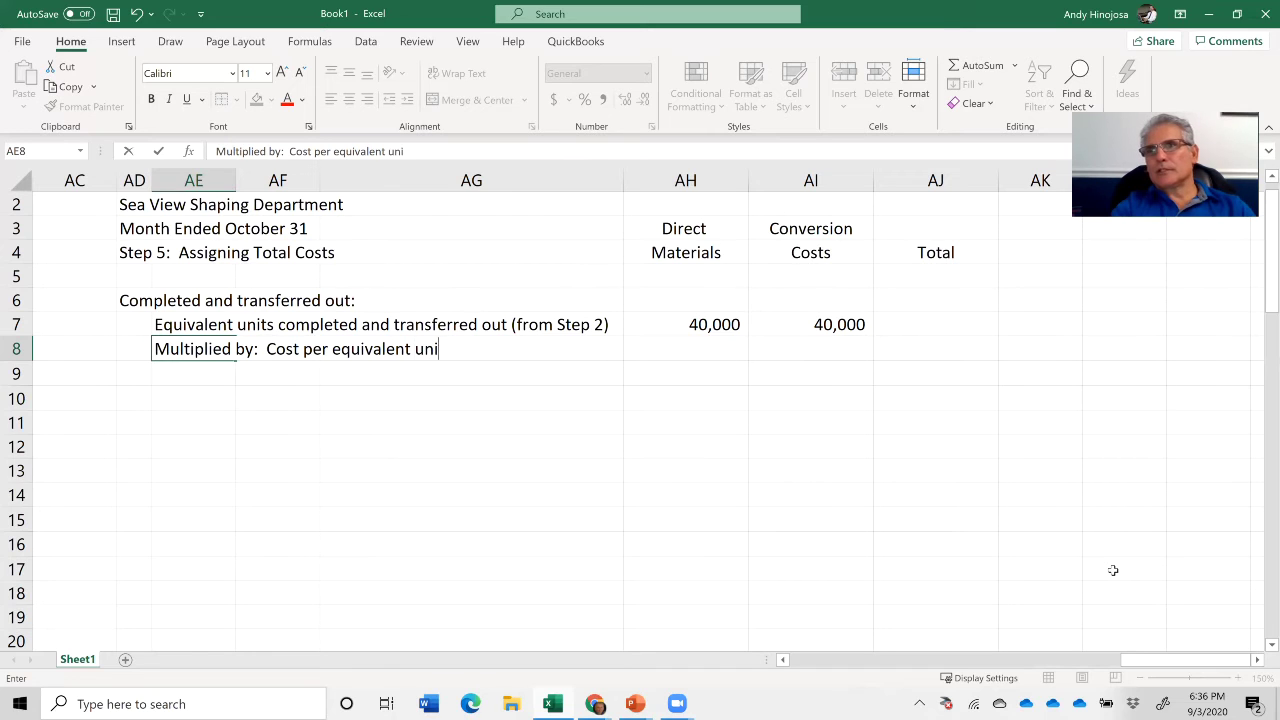
text(t (from Step 4))
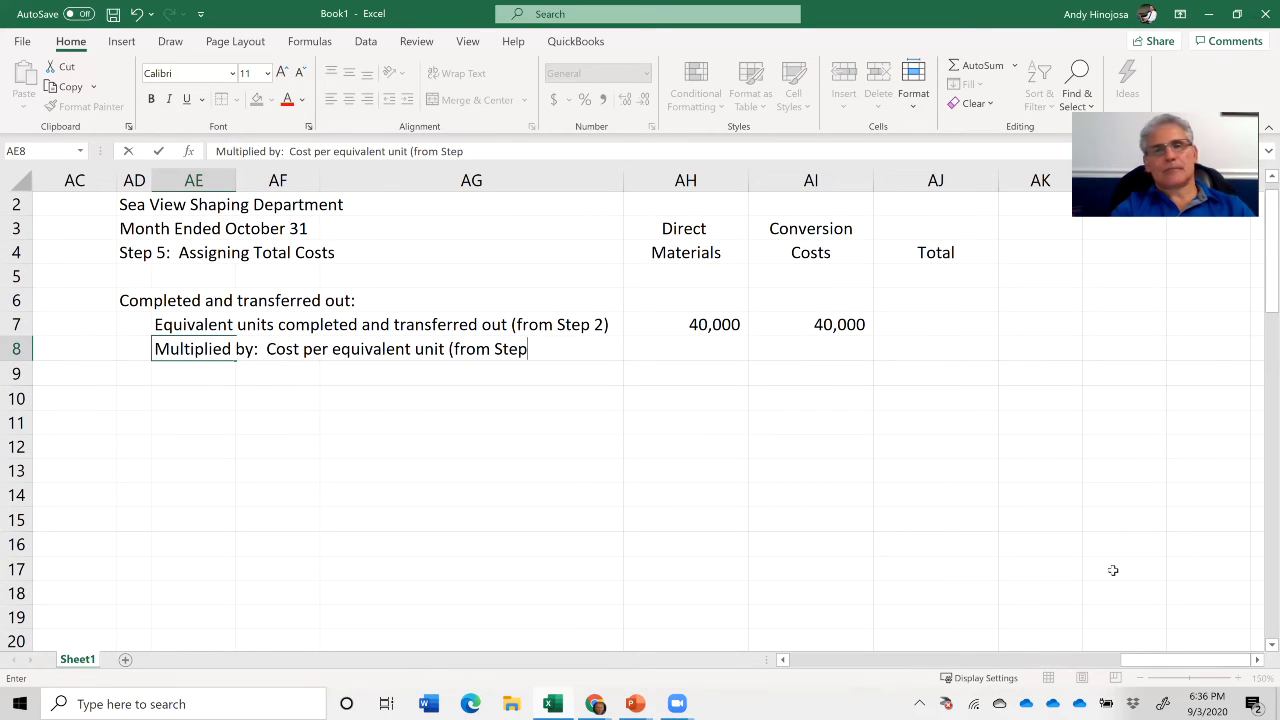
key(Return)
key(Up)
key(Left)
key(Left)
key(Left)
key(Left)
key(Left)
key(Left)
key(Left)
key(Left)
key(Left)
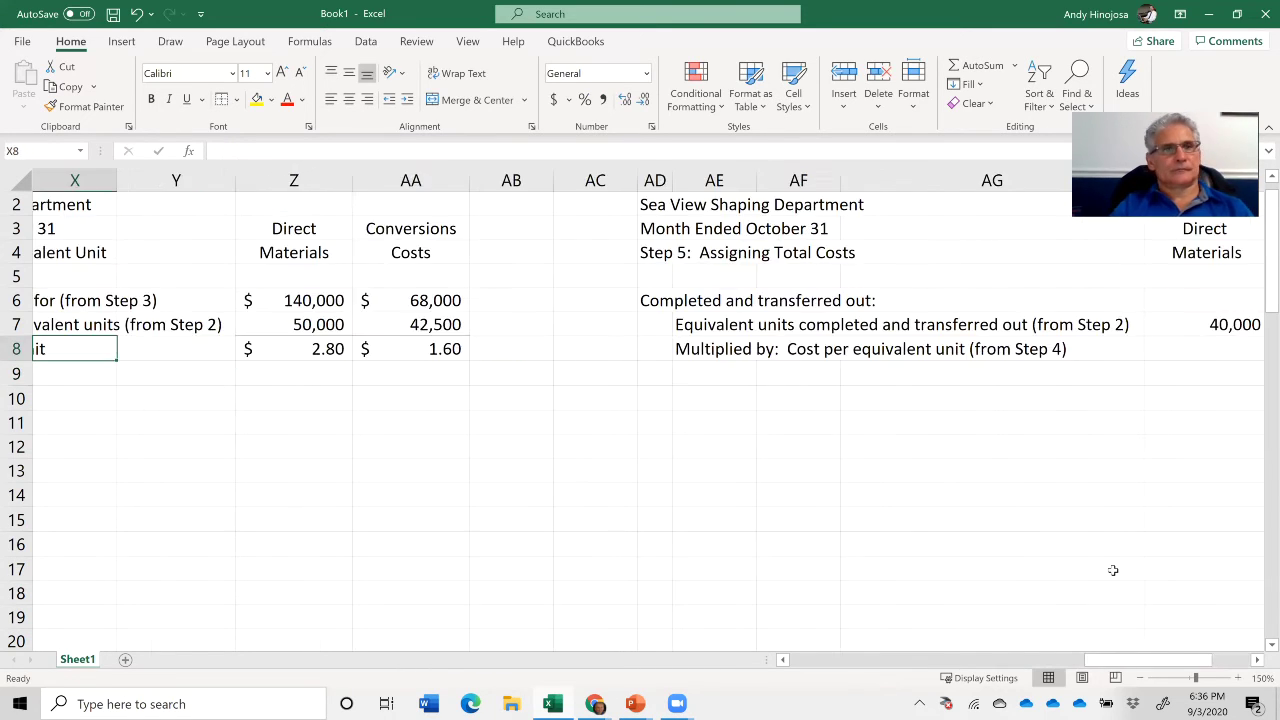
key(Right)
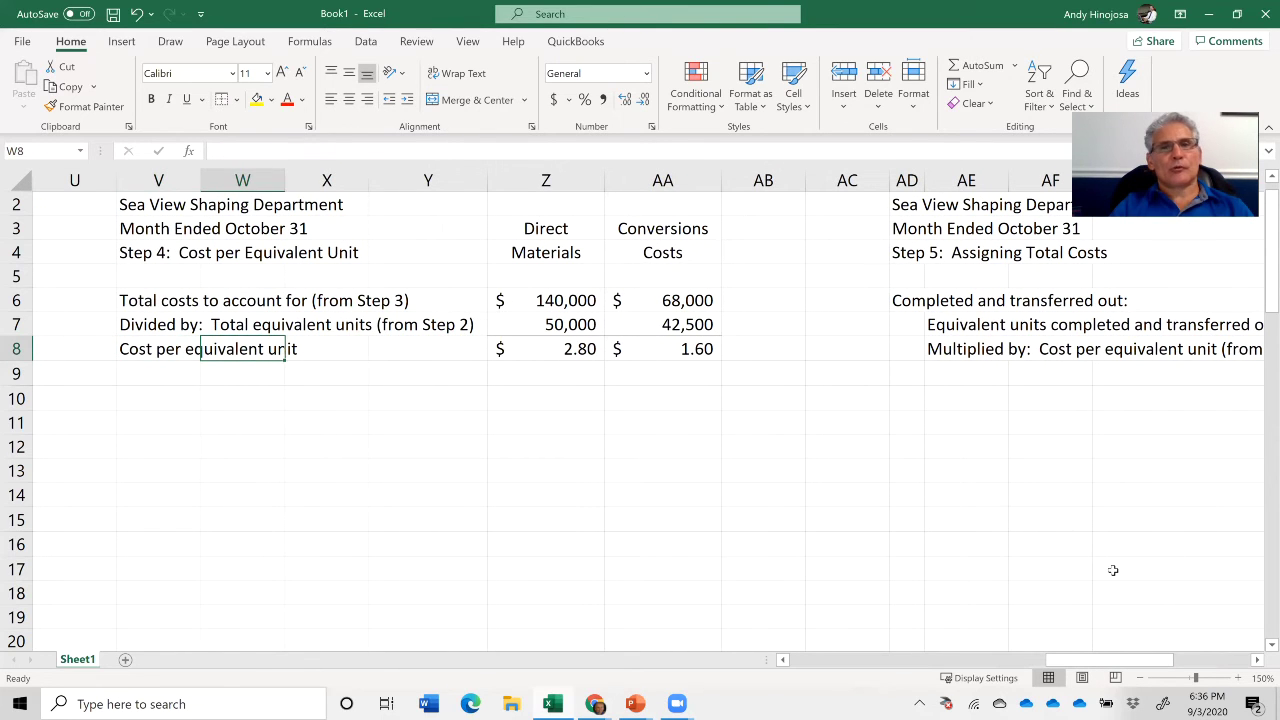
key(Right)
key(Right)
key(Right)
key(Right)
key(Left)
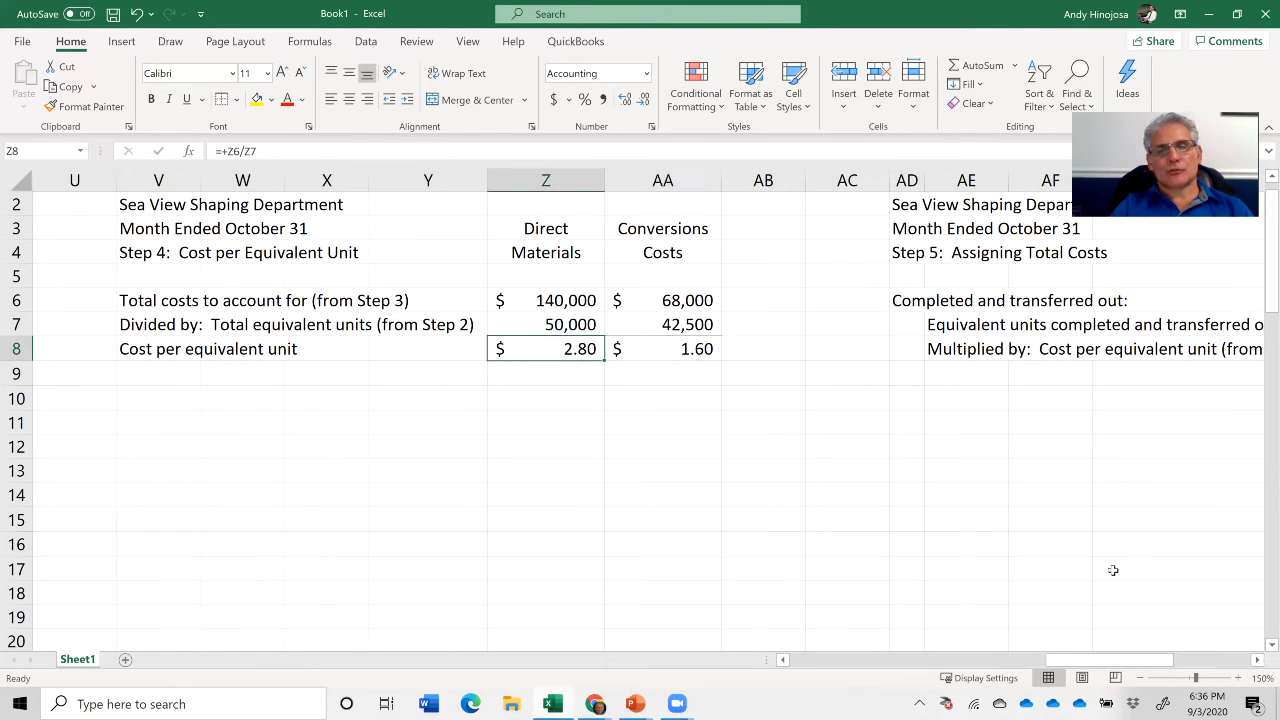
key(Right)
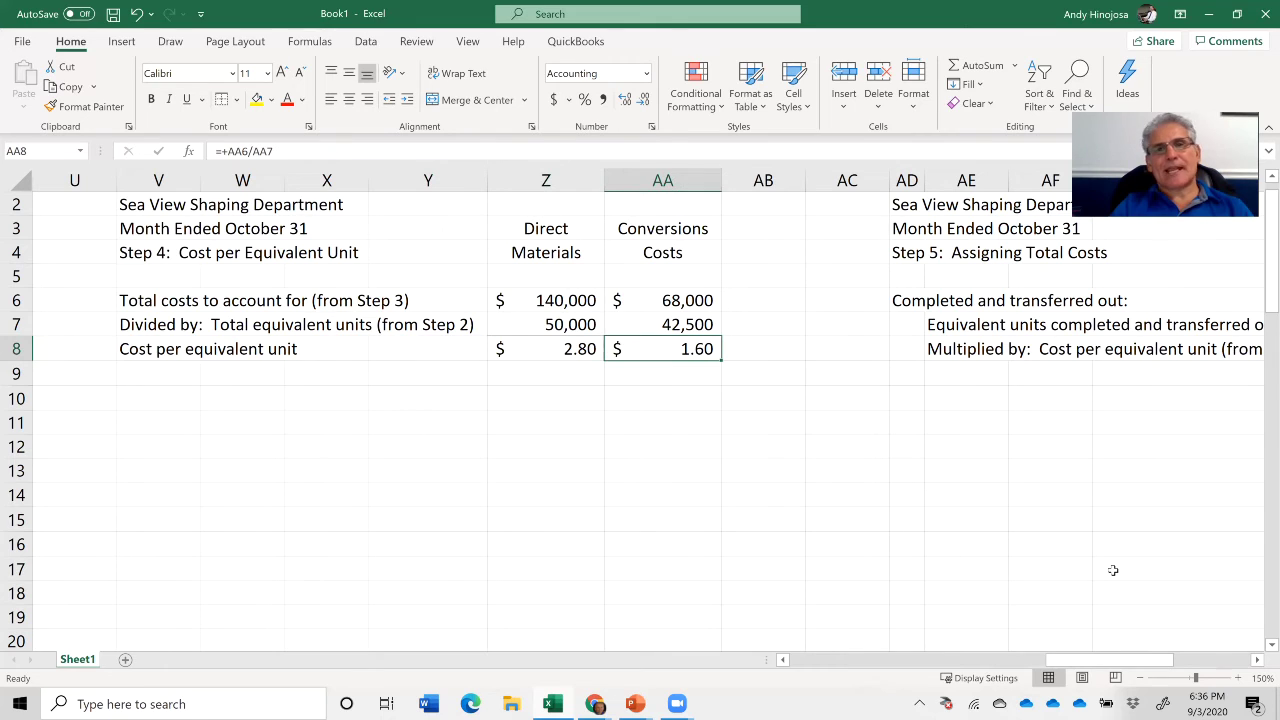
key(Right)
key(Right)
key(Right)
key(Right)
key(Right)
key(Right)
key(Right)
key(Right)
key(Right)
key(Right)
key(Right)
key(Right)
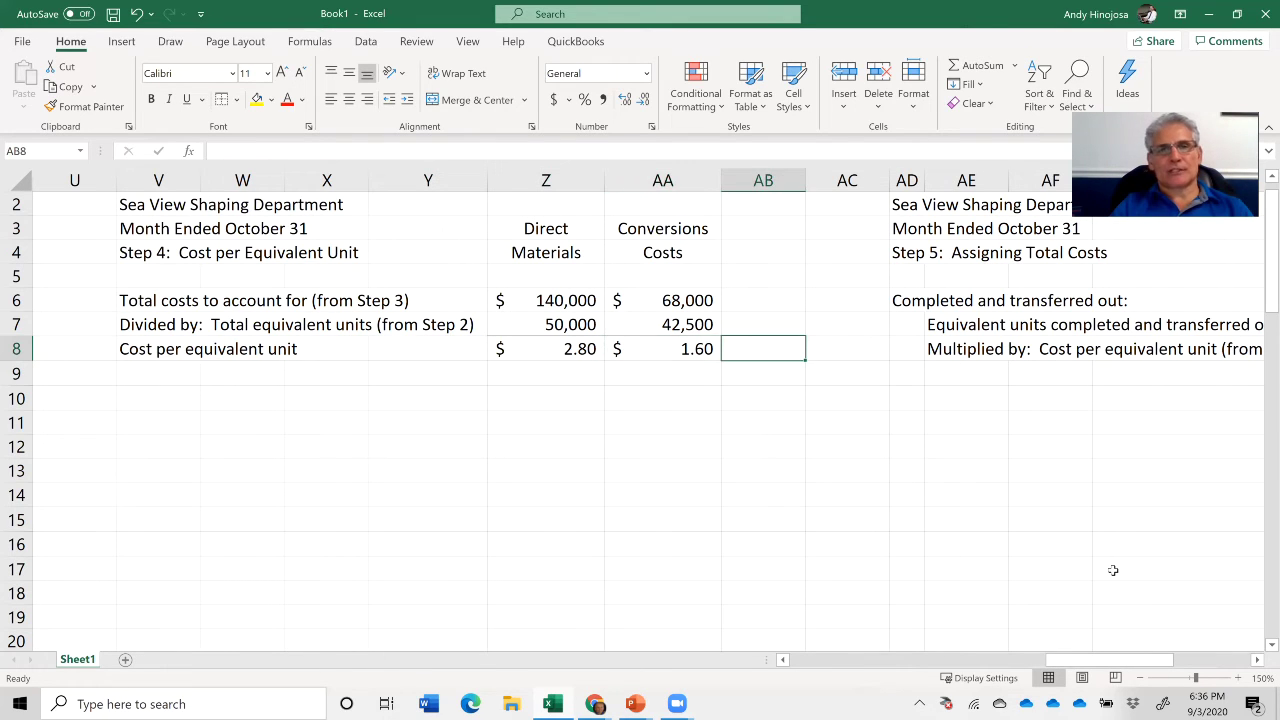
- Enter 2.8 and 1.6 as unit costs in AH8:AI8 and select both cells
key(Left)
key(Left)
key(Left)
key(Left)
key(Left)
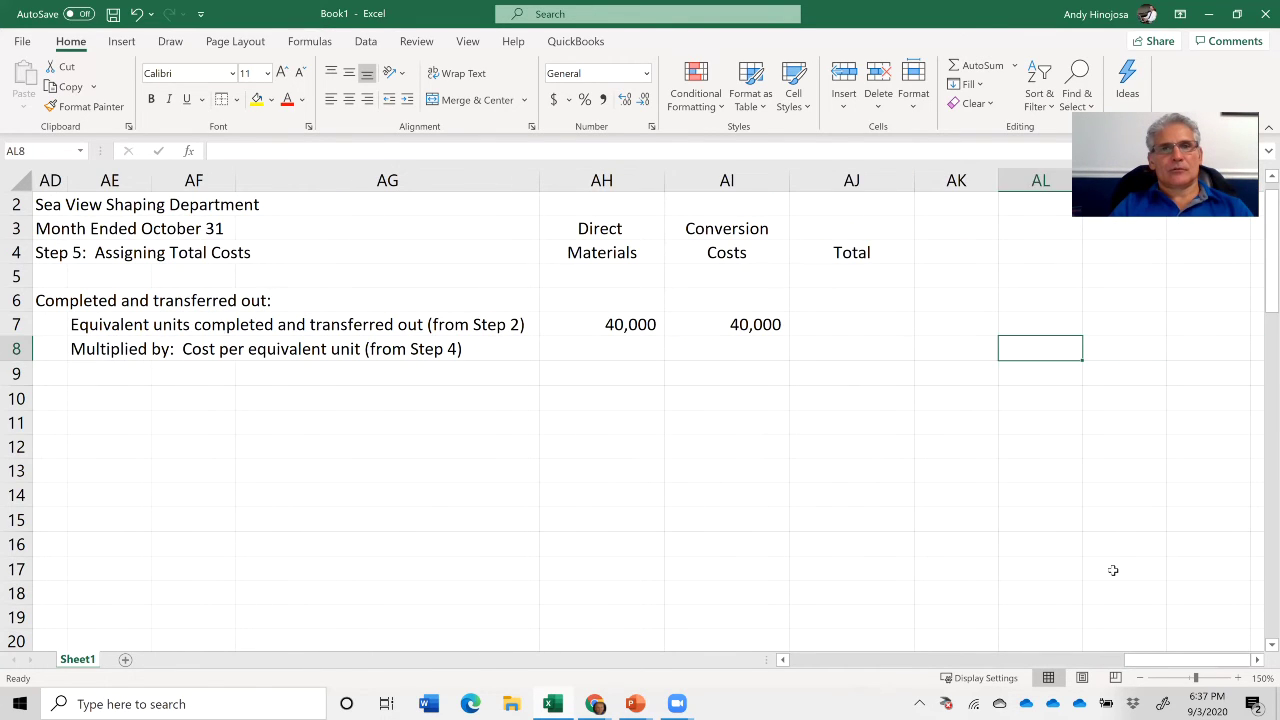
text(2.8)
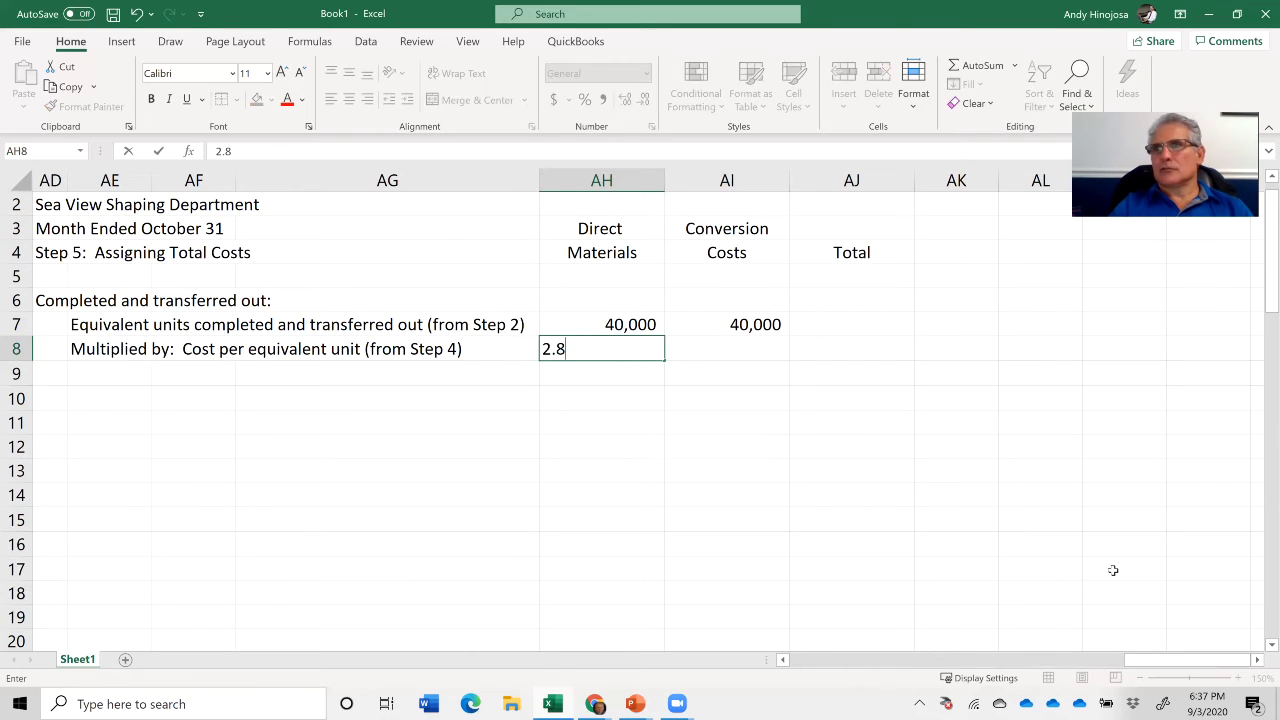
key(Right)
text(160)
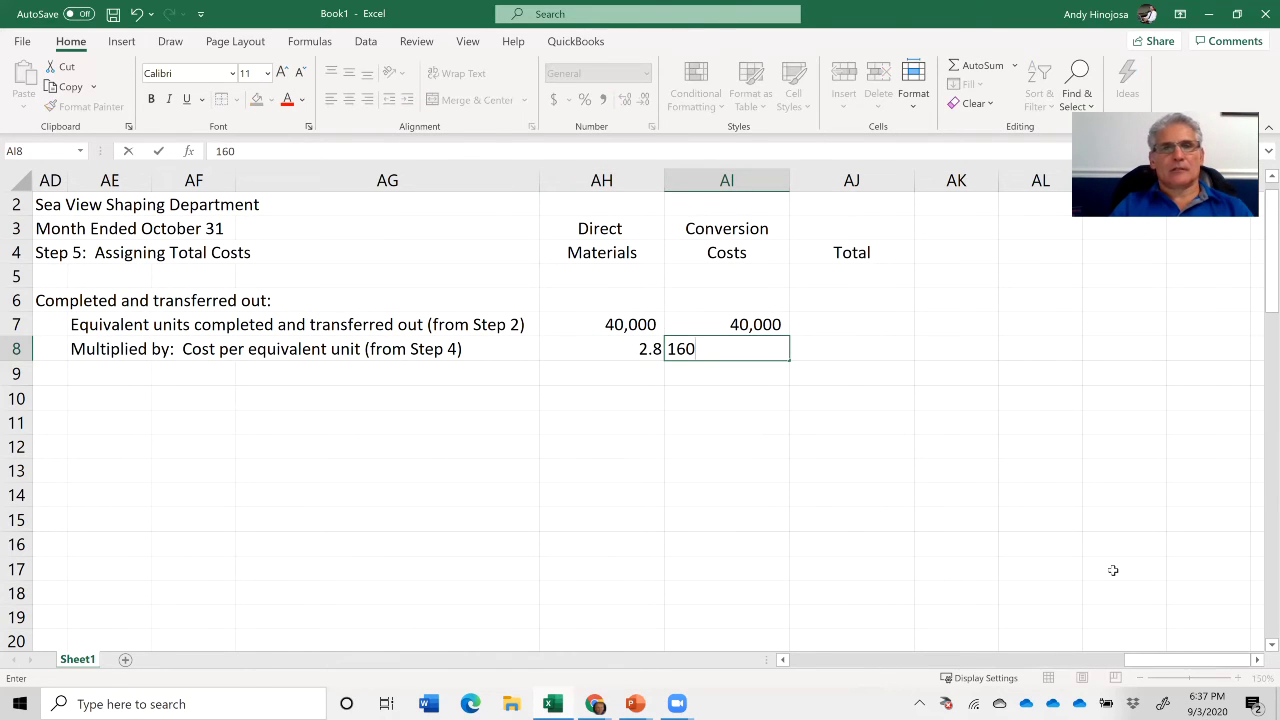
key(BackSpace)
key(BackSpace)
text(.6)
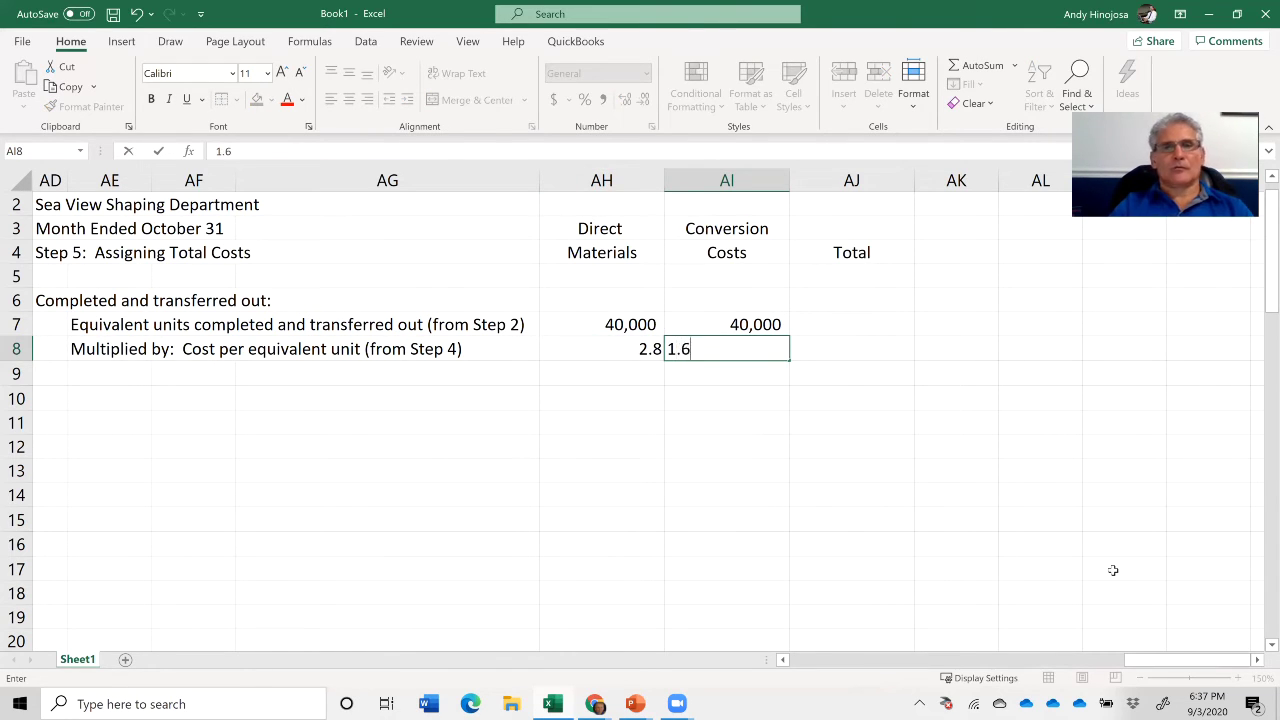
key(Return)
key(Up)
key(Left)
key(shift+Right)
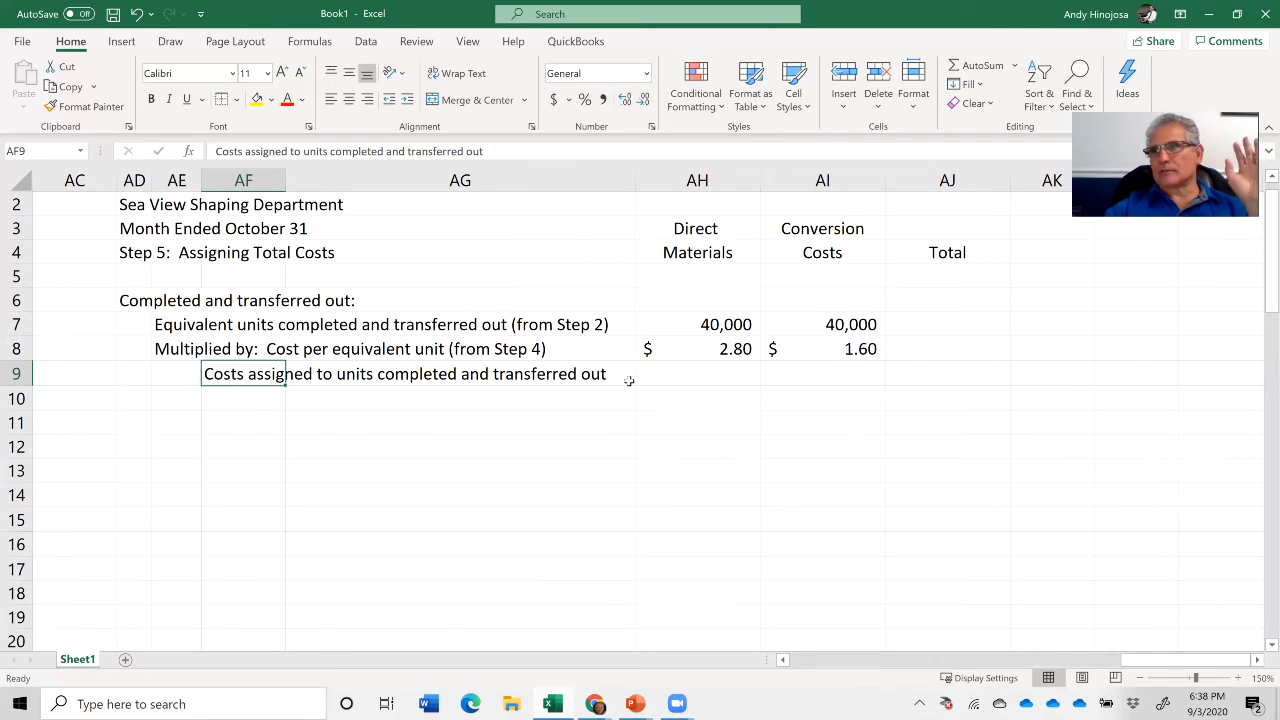
- Enter =+AH7*AH8 in AH9 for $112,000 and remove its decimals
click(685, 381)
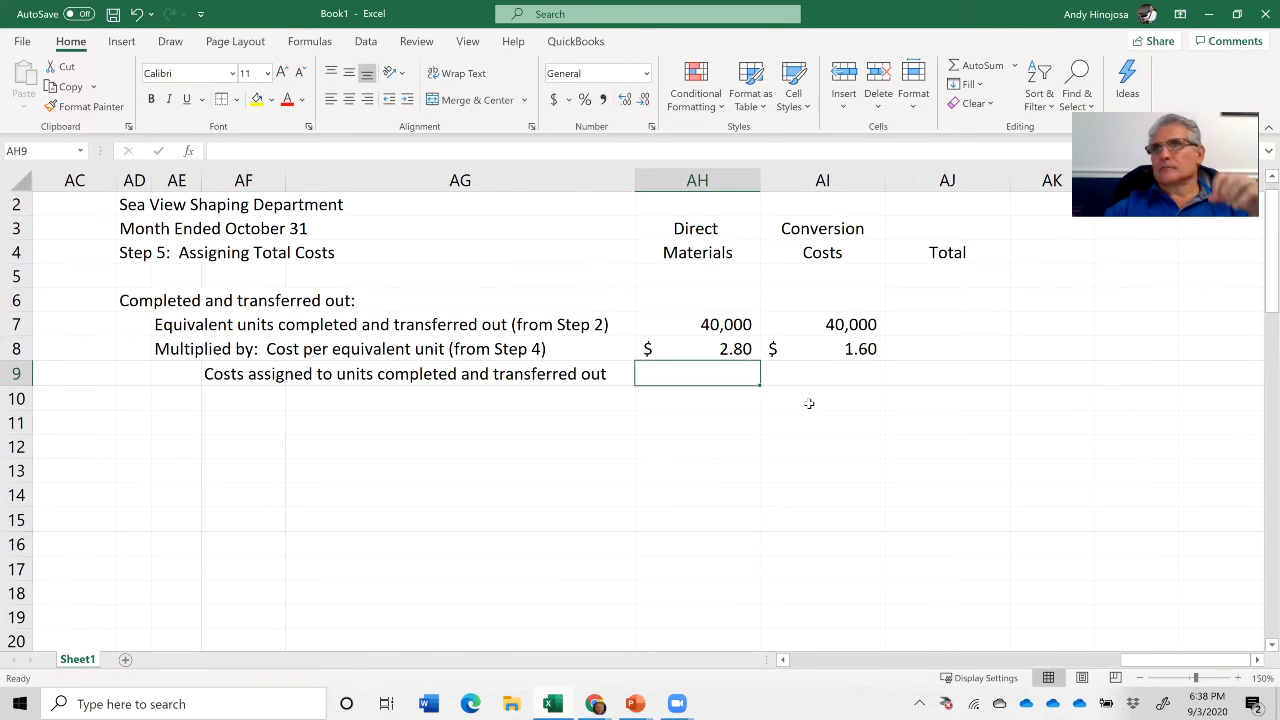
text(+)
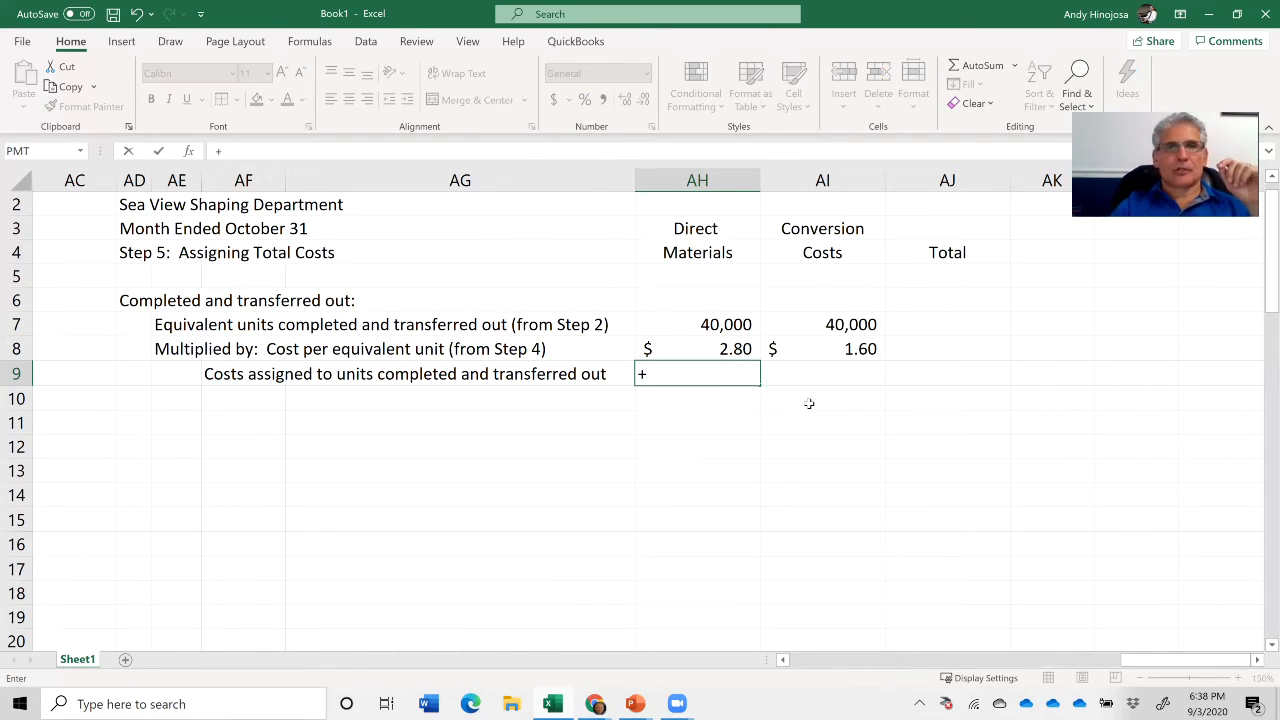
key(Up)
key(Up)
text(*)
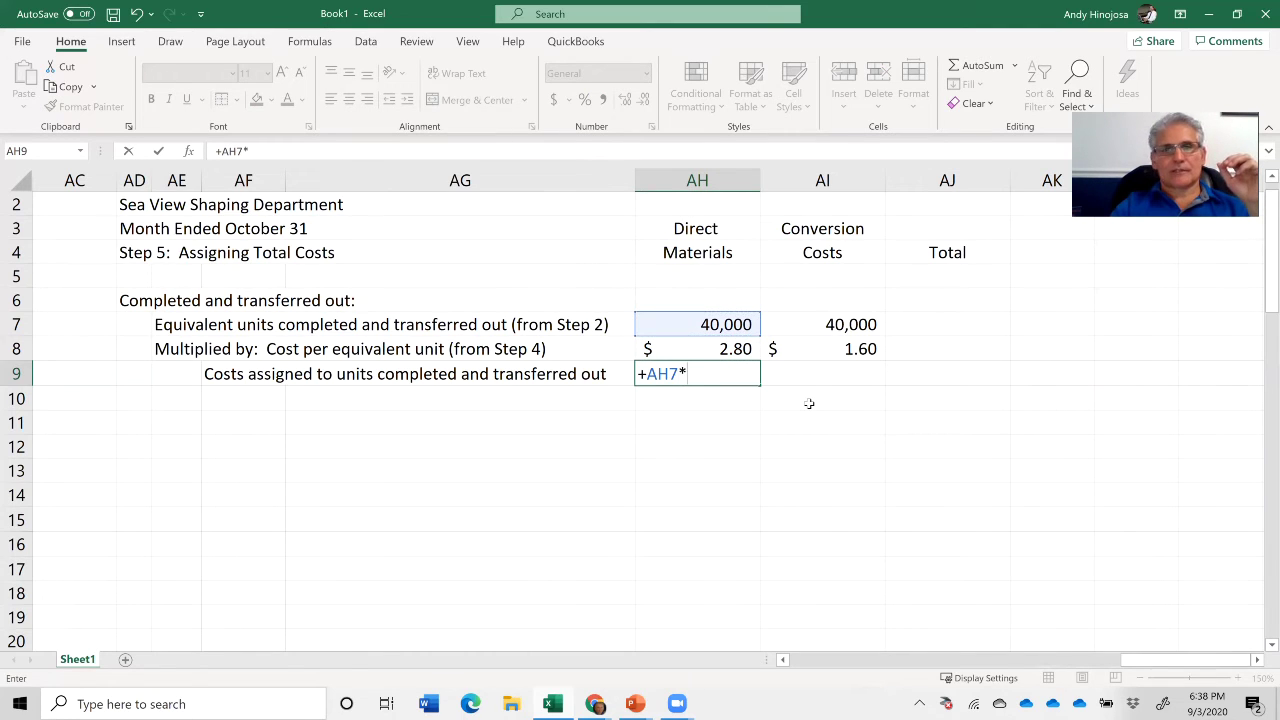
key(Up)
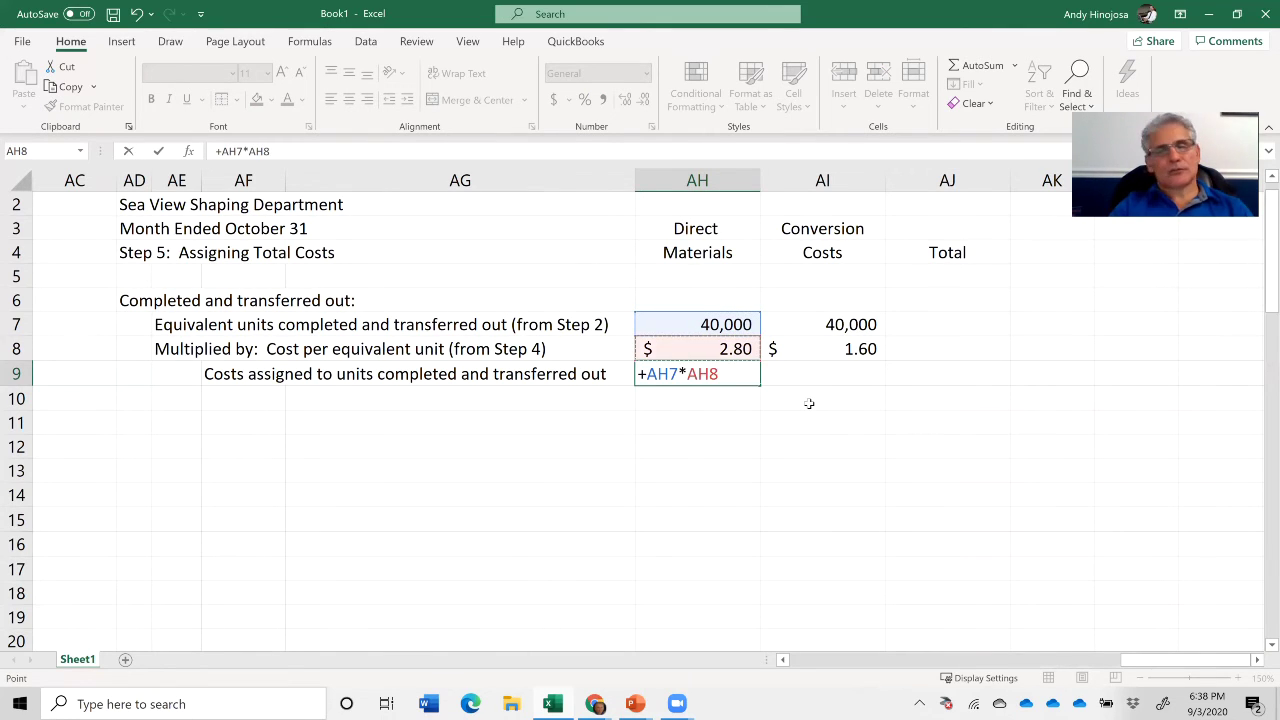
key(Return)
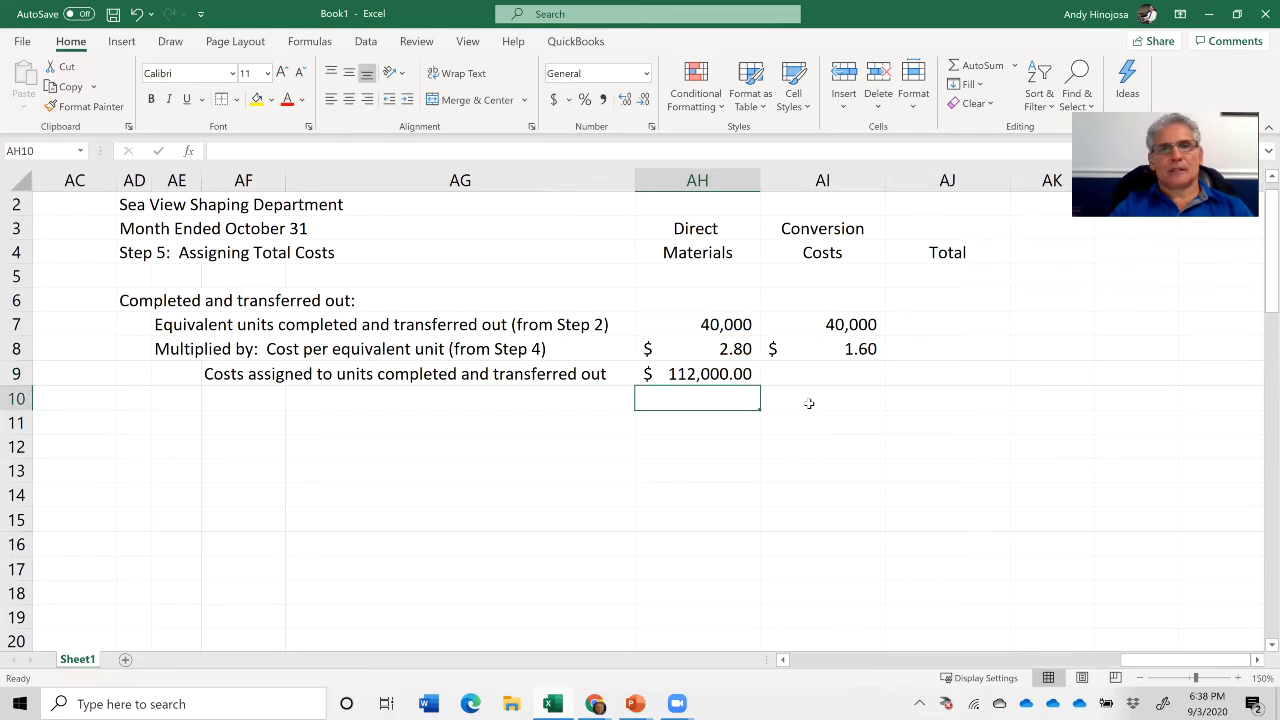
key(Up)
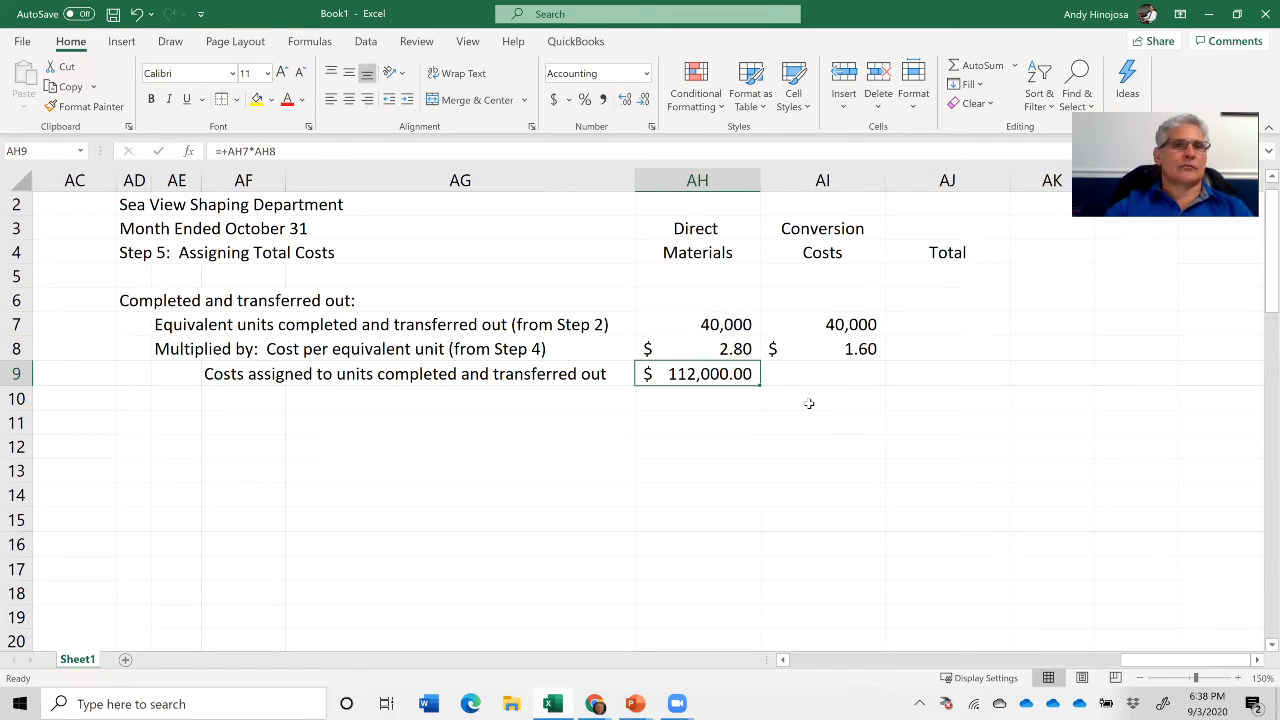
click(643, 100)
click(643, 100)
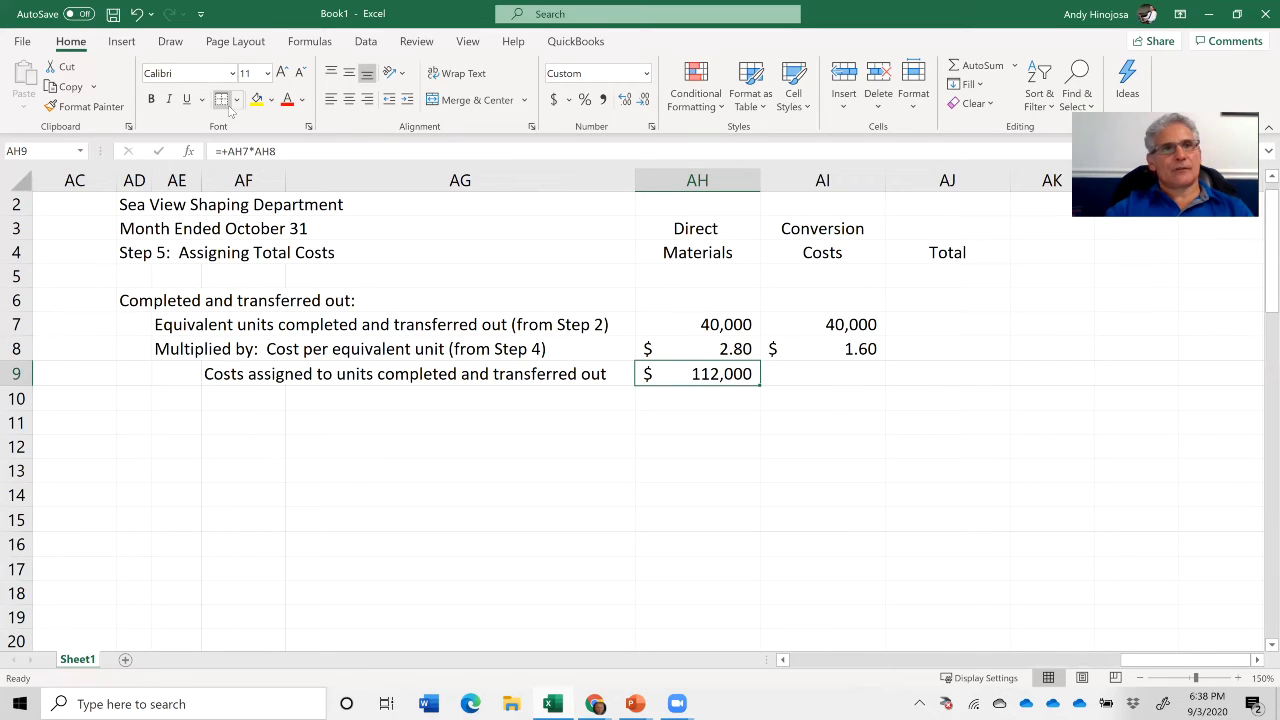
- Copy the AH9 formula into AI9 to get $64,000 conversion costs
key(Left)
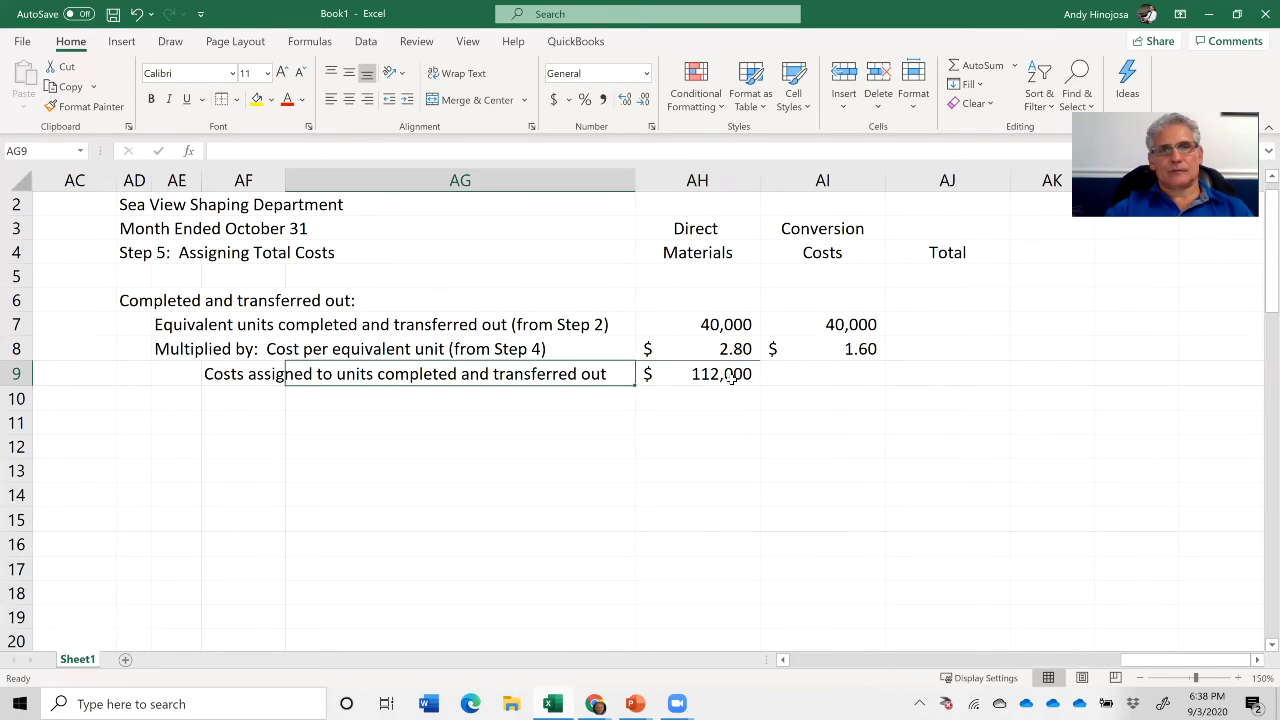
click(733, 377)
key(ctrl+c)
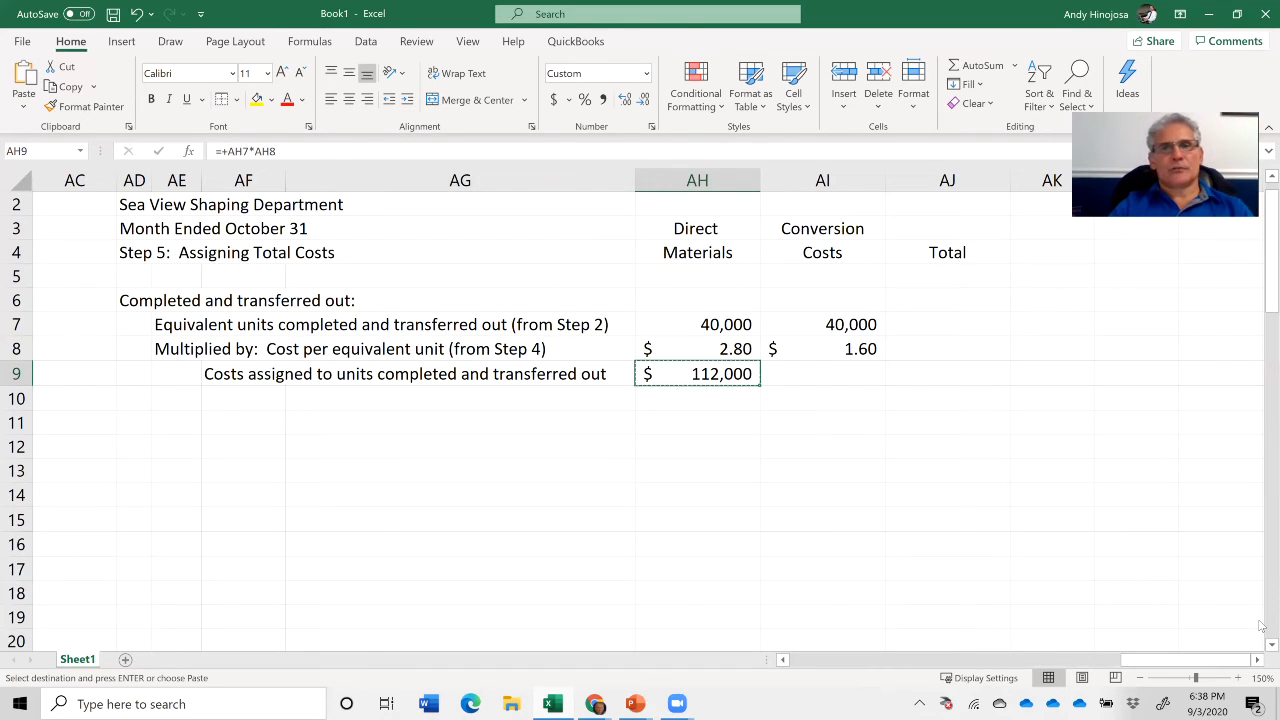
key(Right)
key(Return)
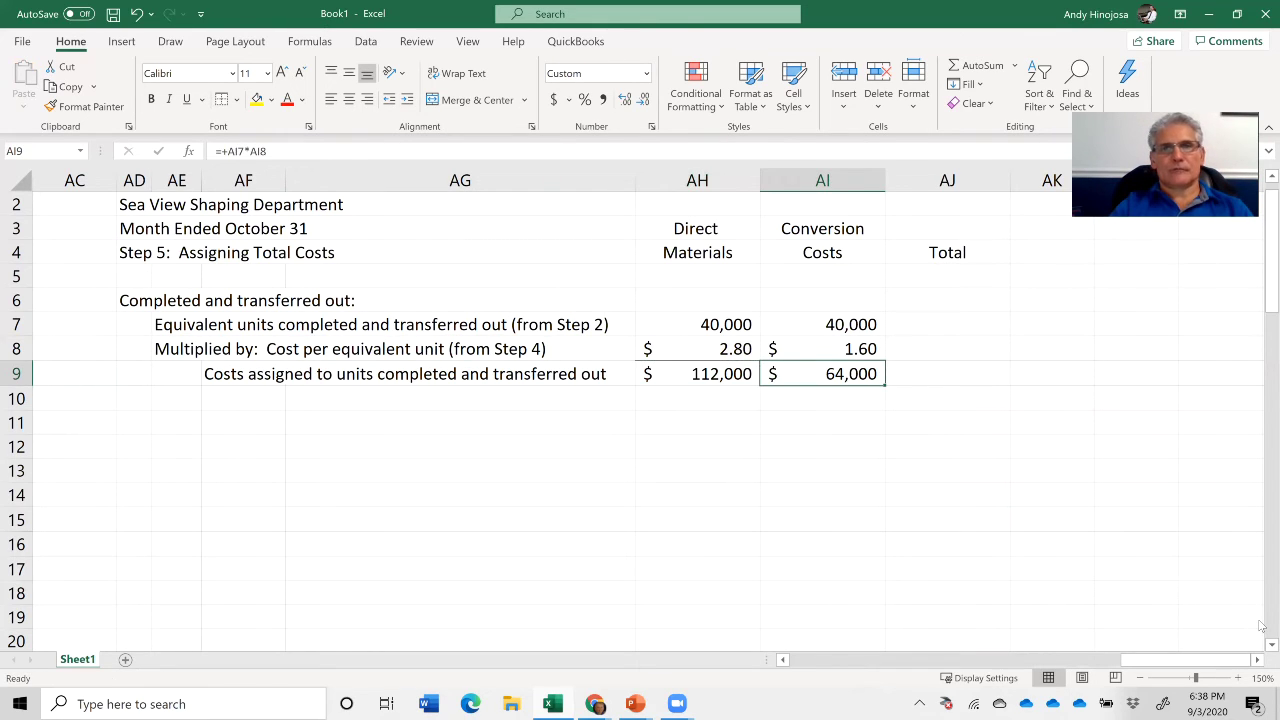
key(Up)
key(Up)
- Enter =SUM(AH9:AI9) in AJ9, giving a $176,000 total
key(Down)
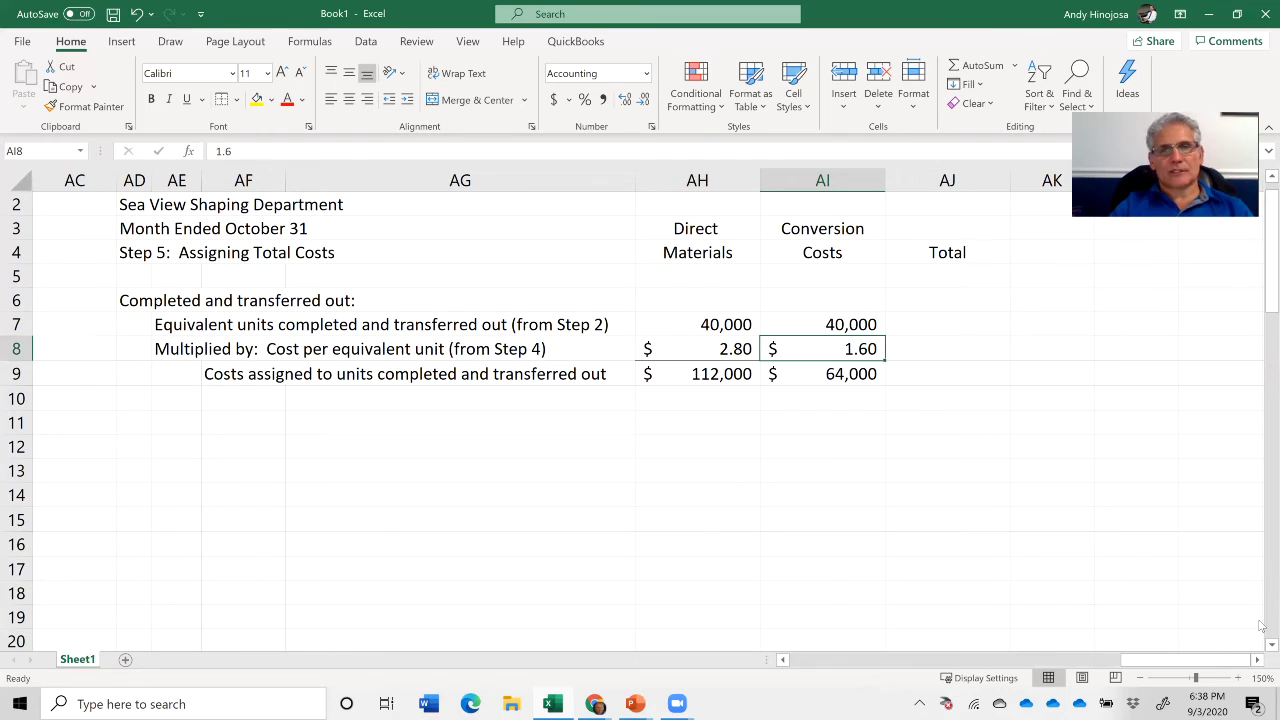
key(Down)
key(Right)
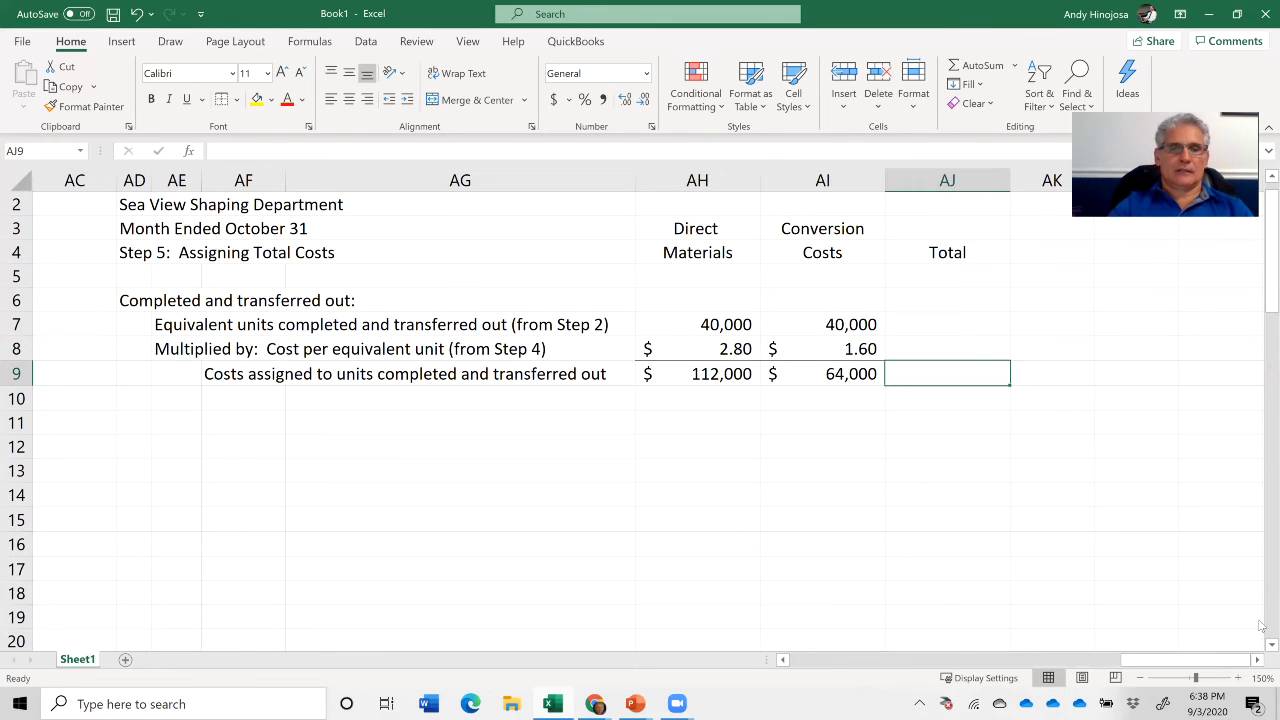
text(=sum()
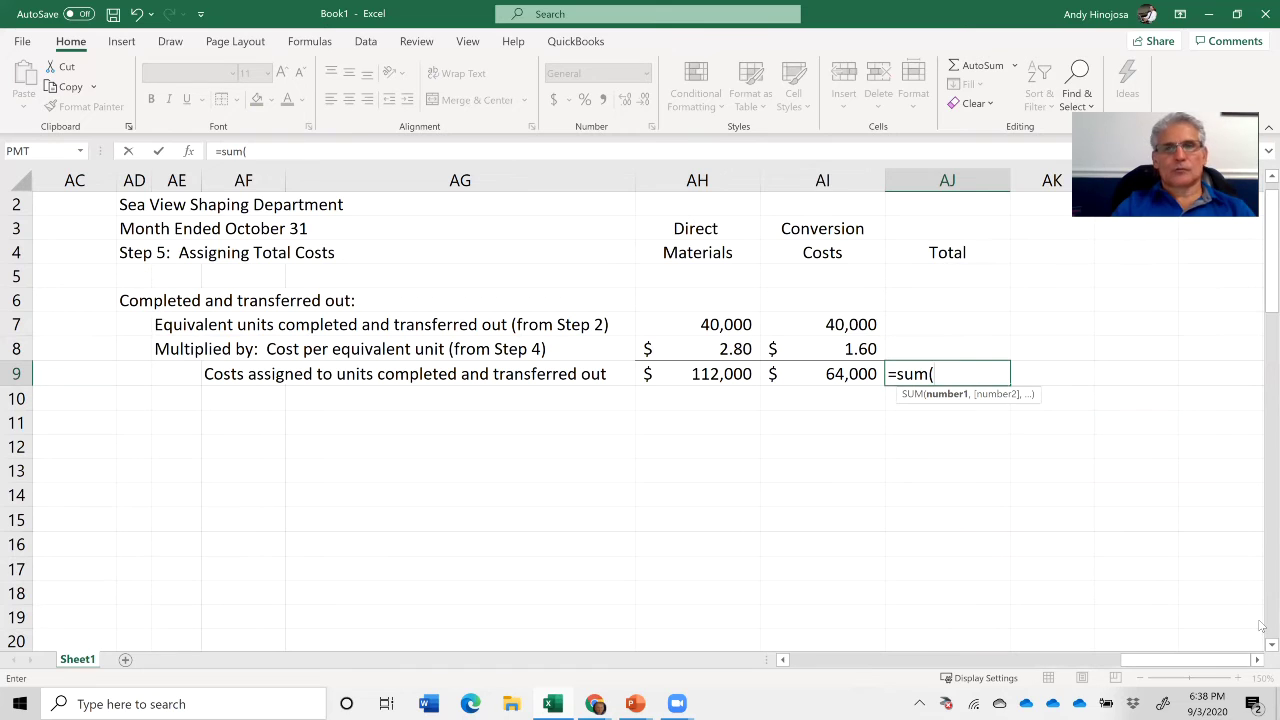
key(Left)
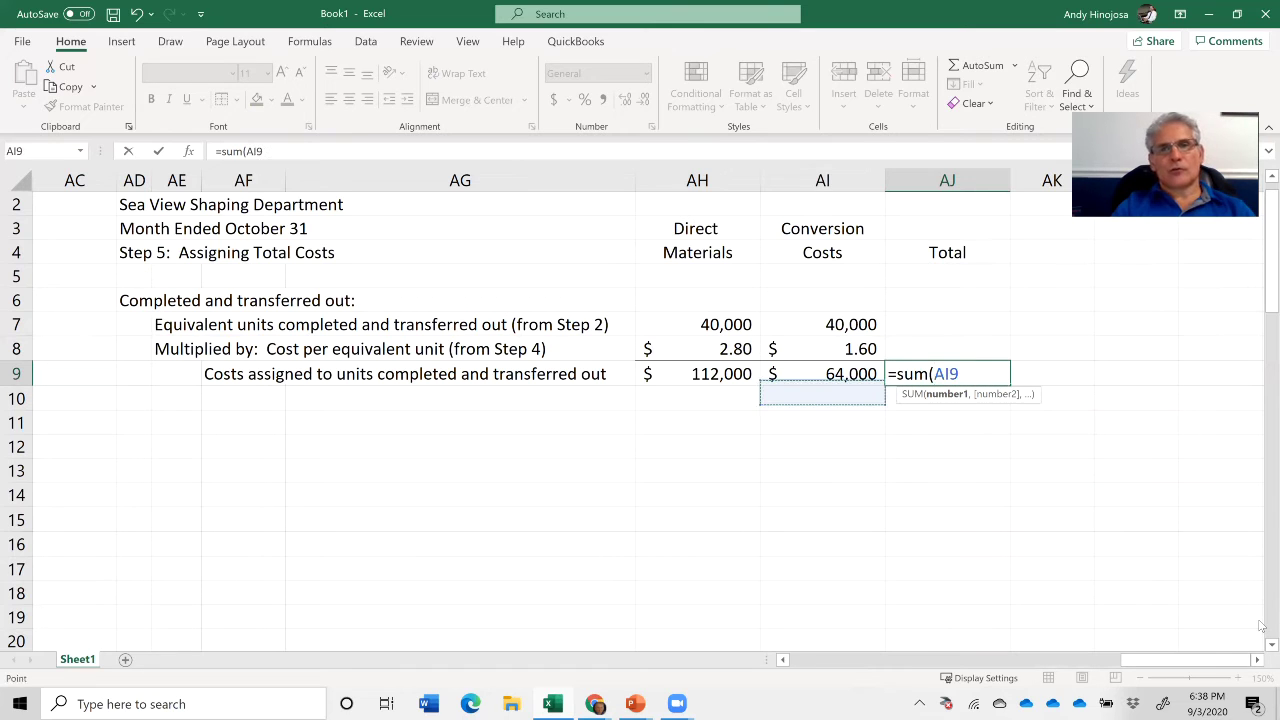
key(Left)
key(shift+Right)
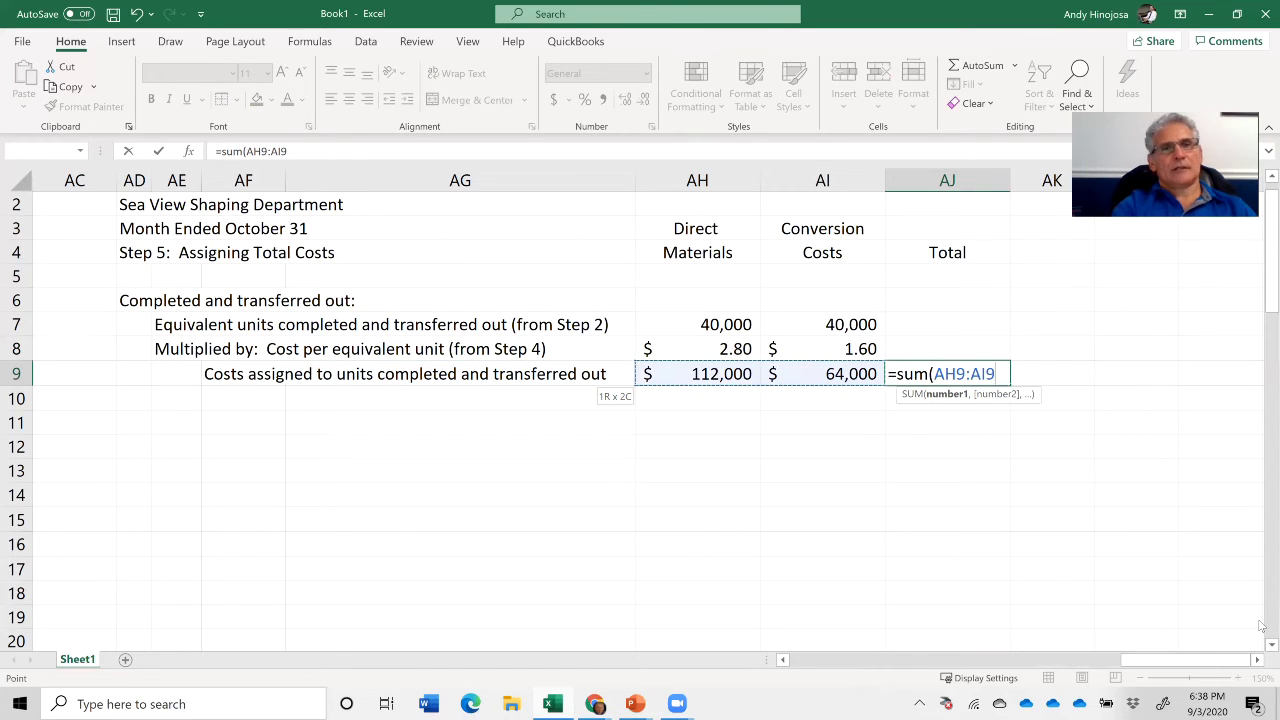
text())
key(Return)
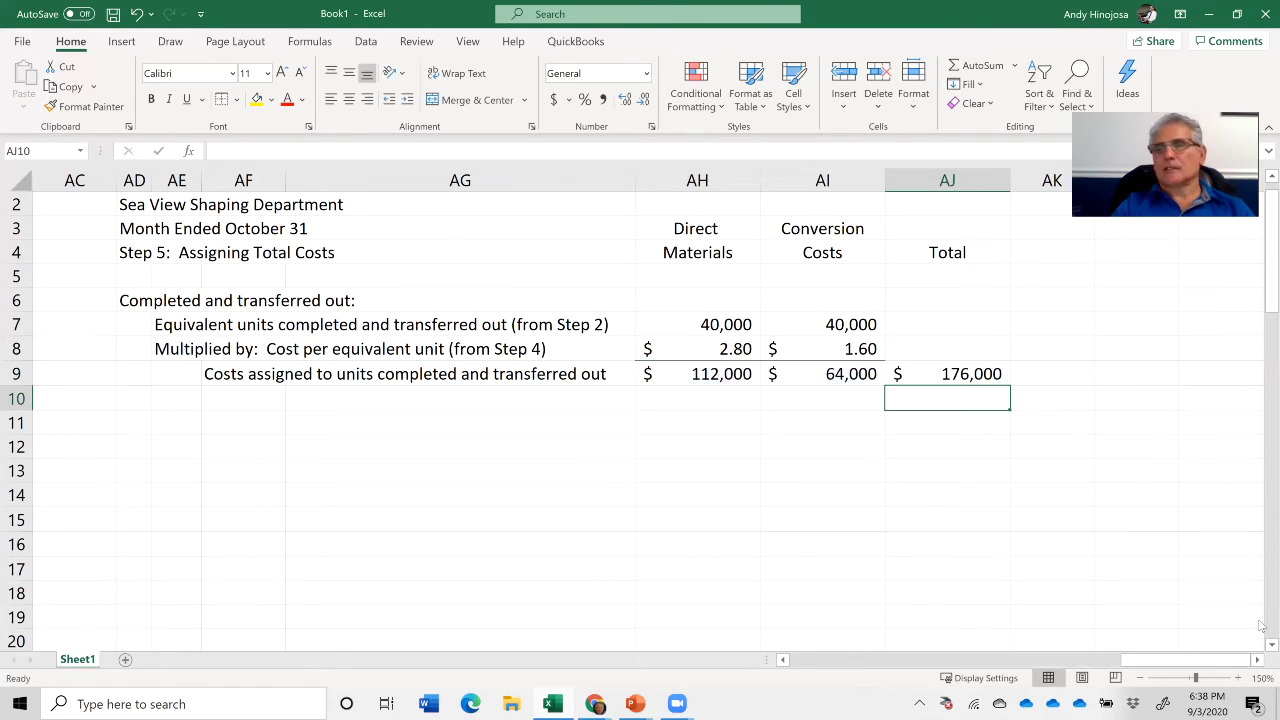
key(Up)
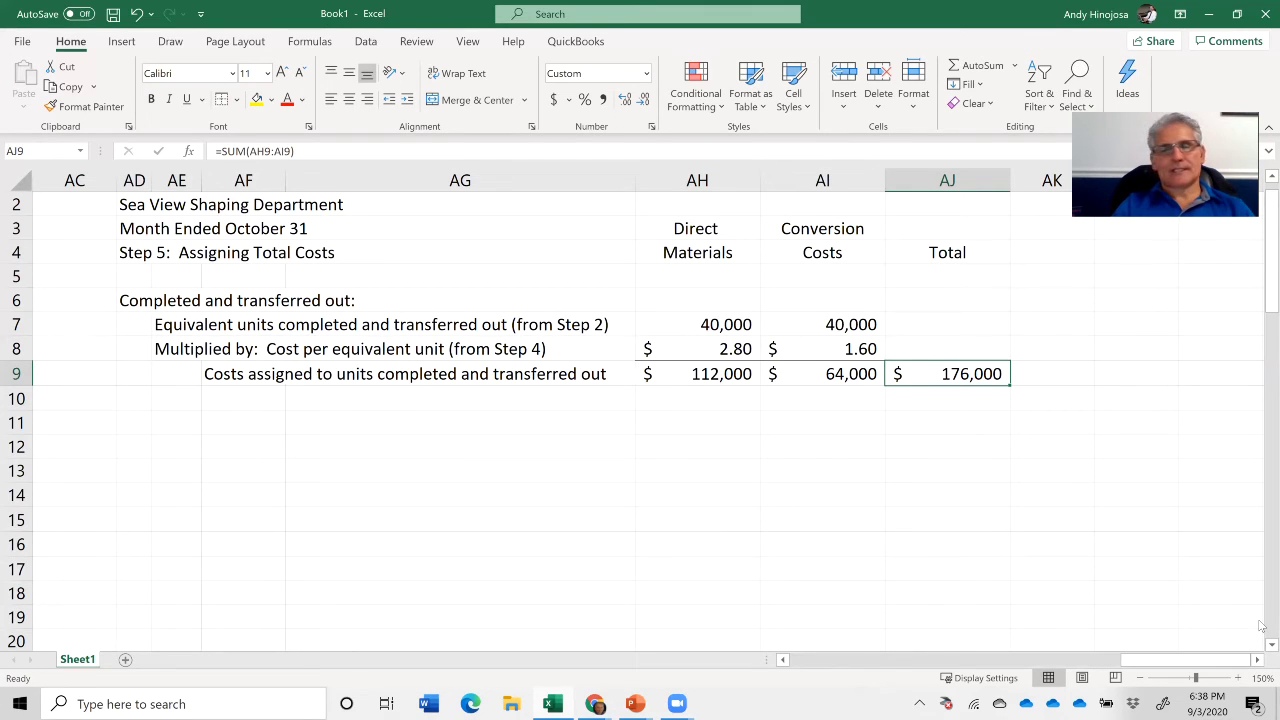
key(Left)
key(Left)
key(Left)
key(Left)
key(Left)
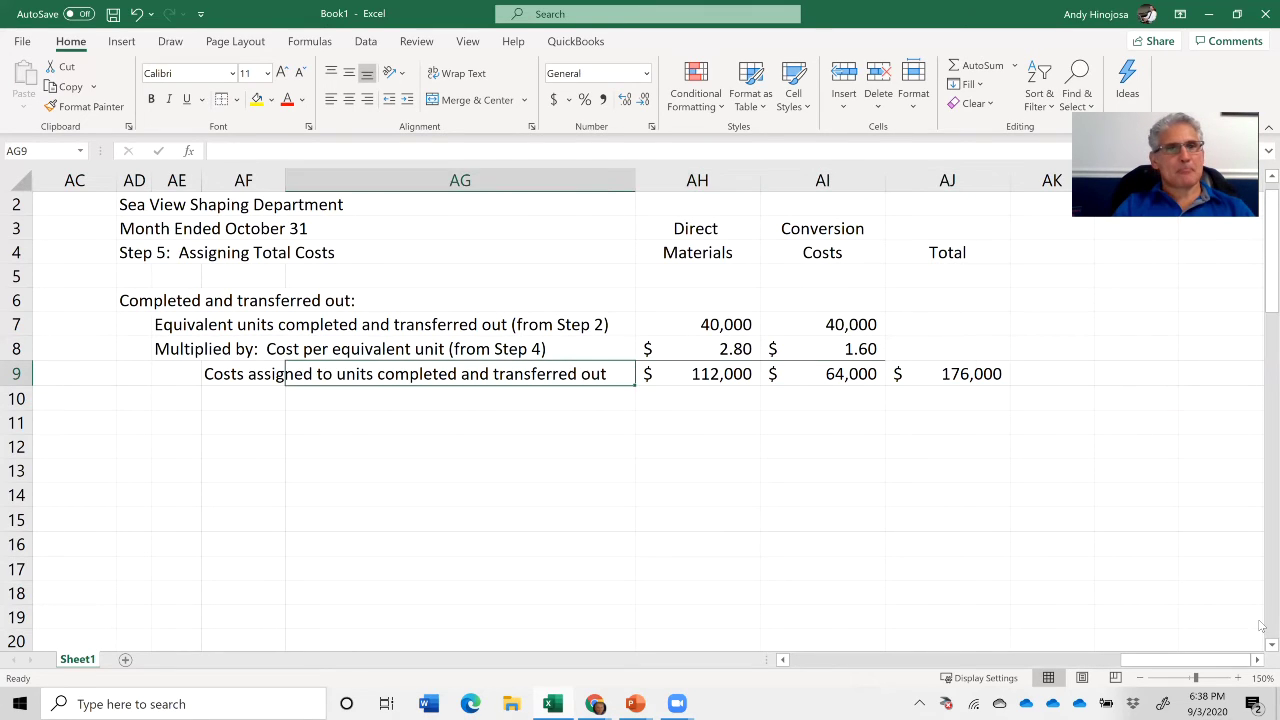
- Type 'Ending work in process:' in AD11 and 'Equivalent units in ending WIP (from Step 2)' in AE12
key(Left)
key(Down)
key(Down)
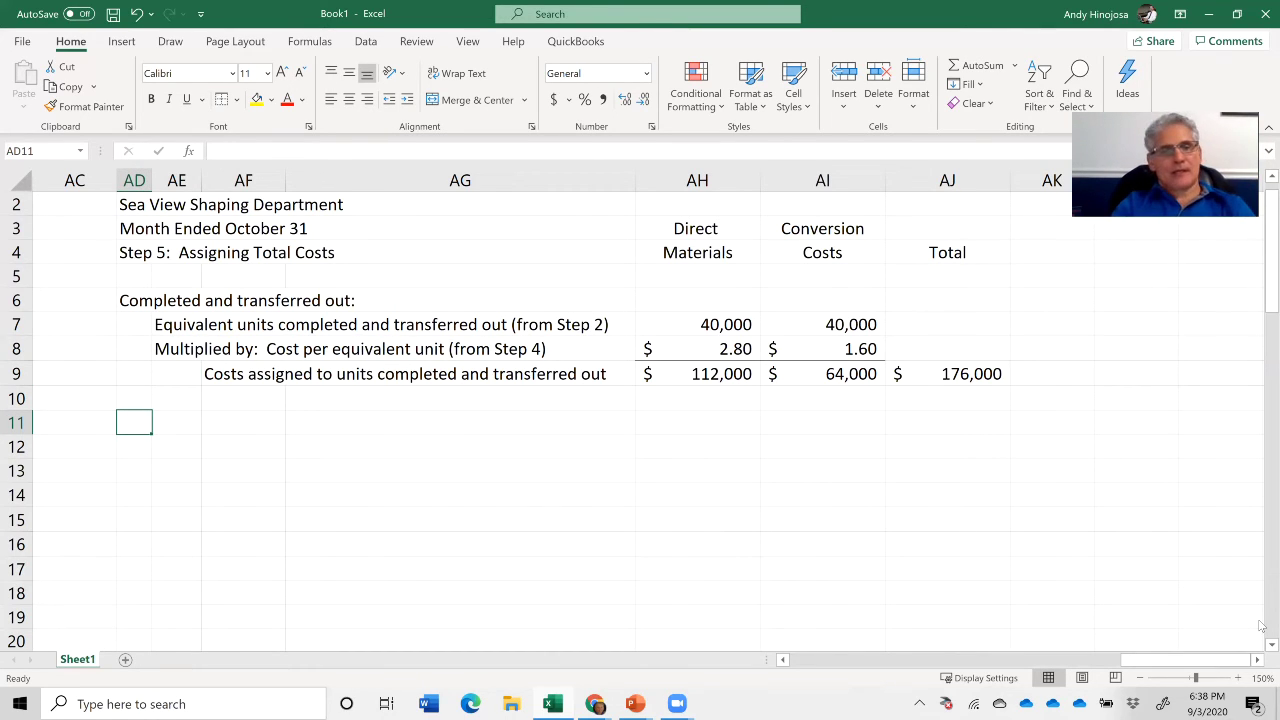
text(Ending)
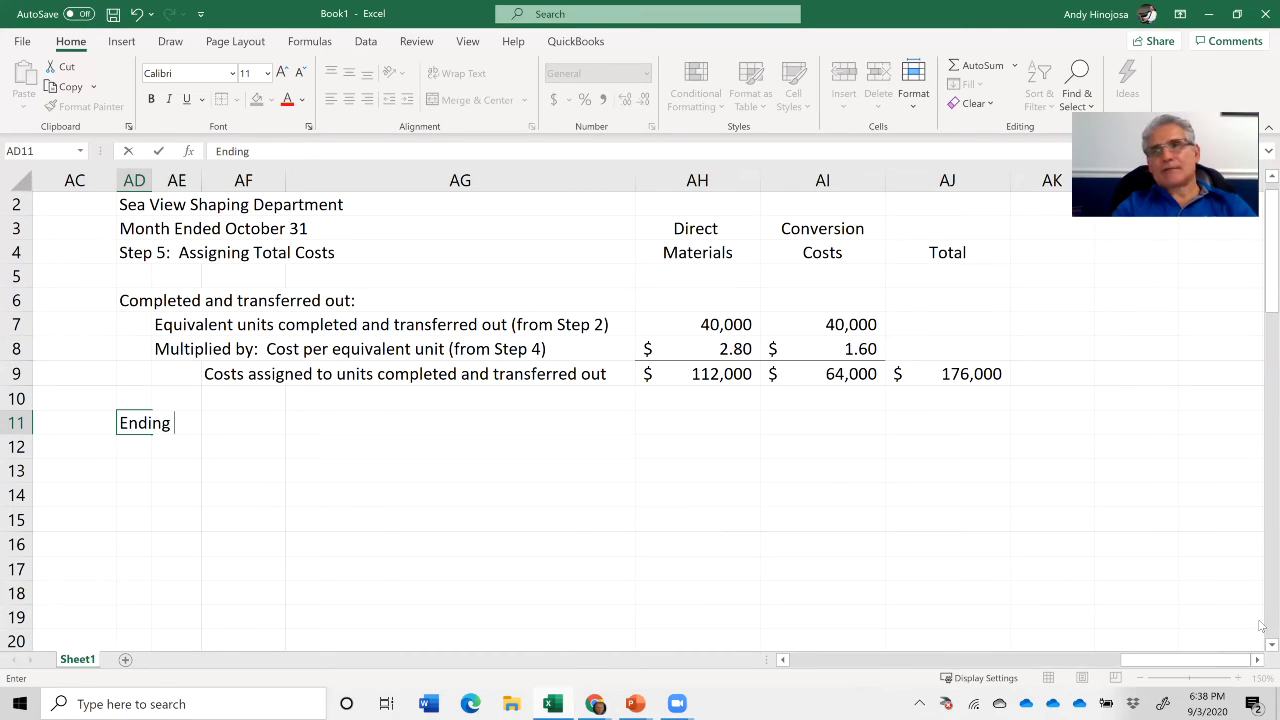
text( work in )
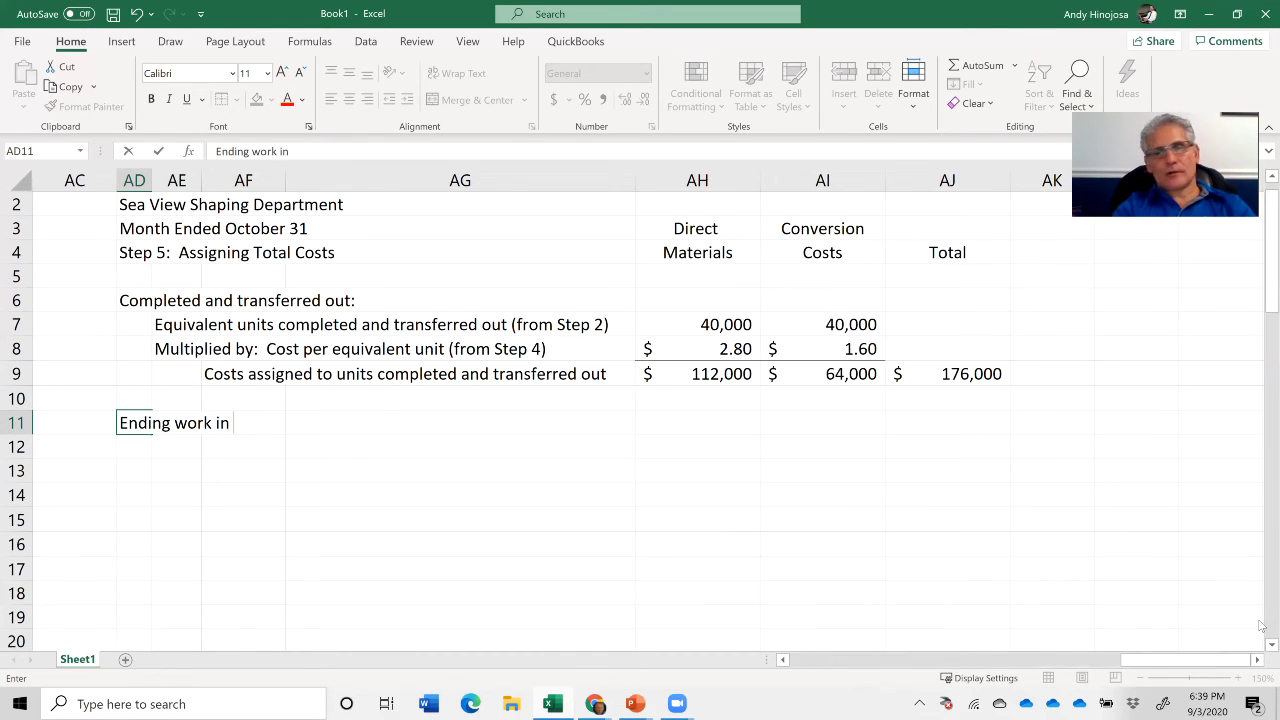
text(pr)
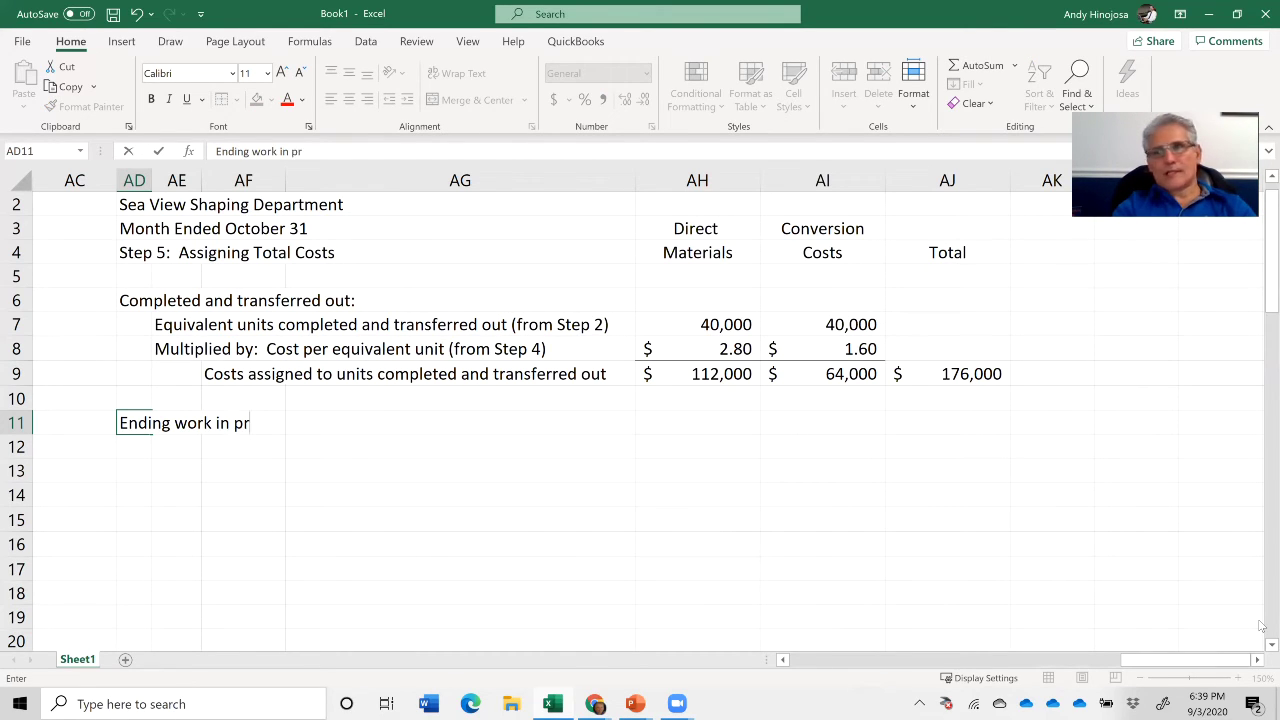
text(ocess:)
key(Return)
key(Right)
text(Equivalent units in ending WIP )
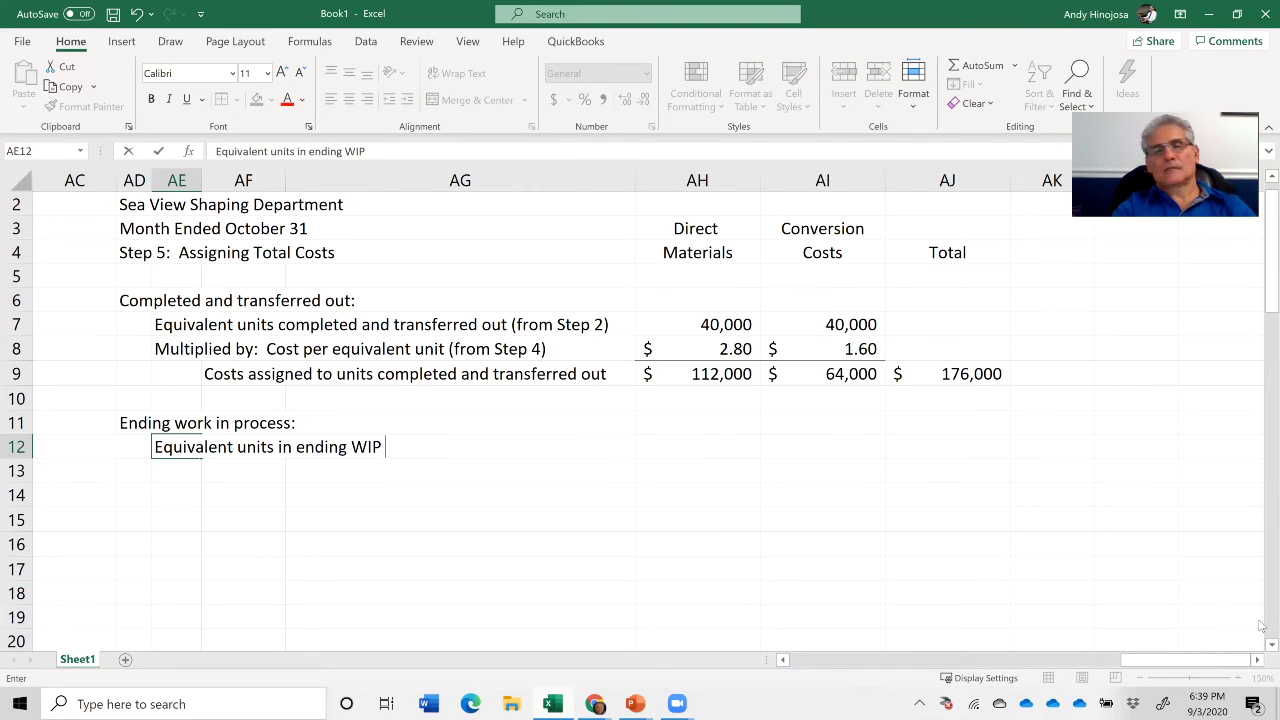
text((from )
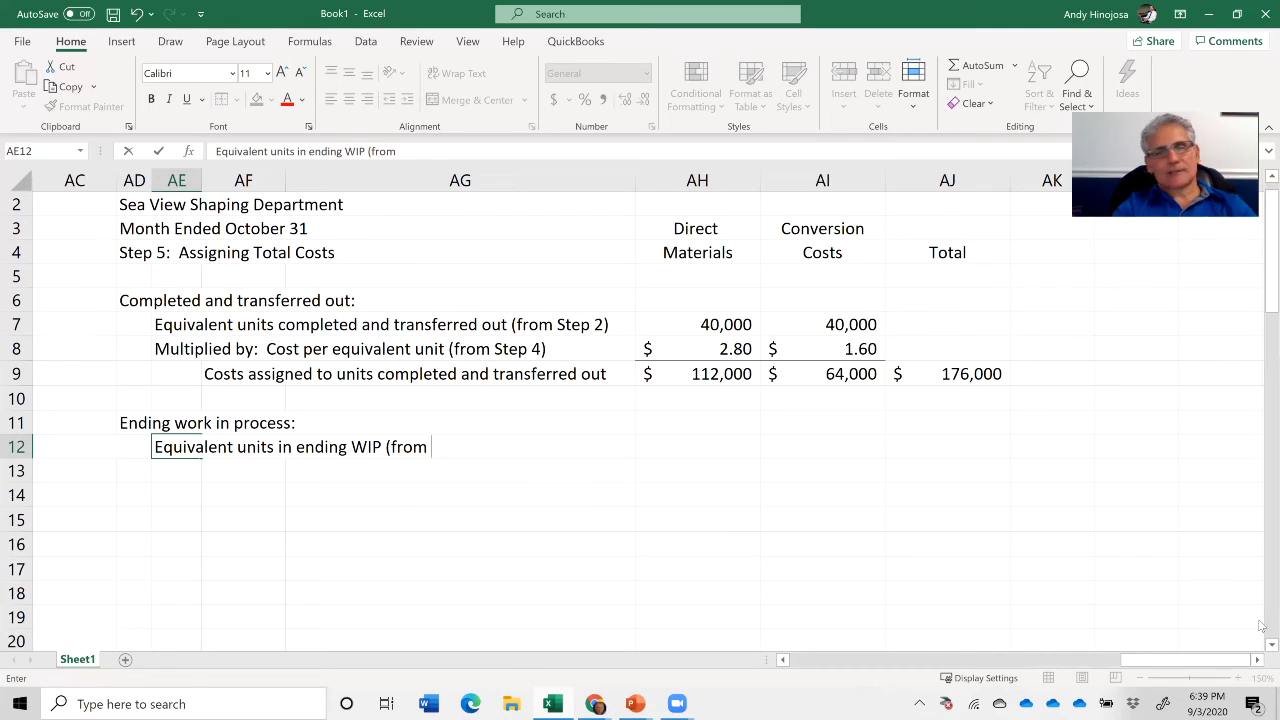
text(Step)
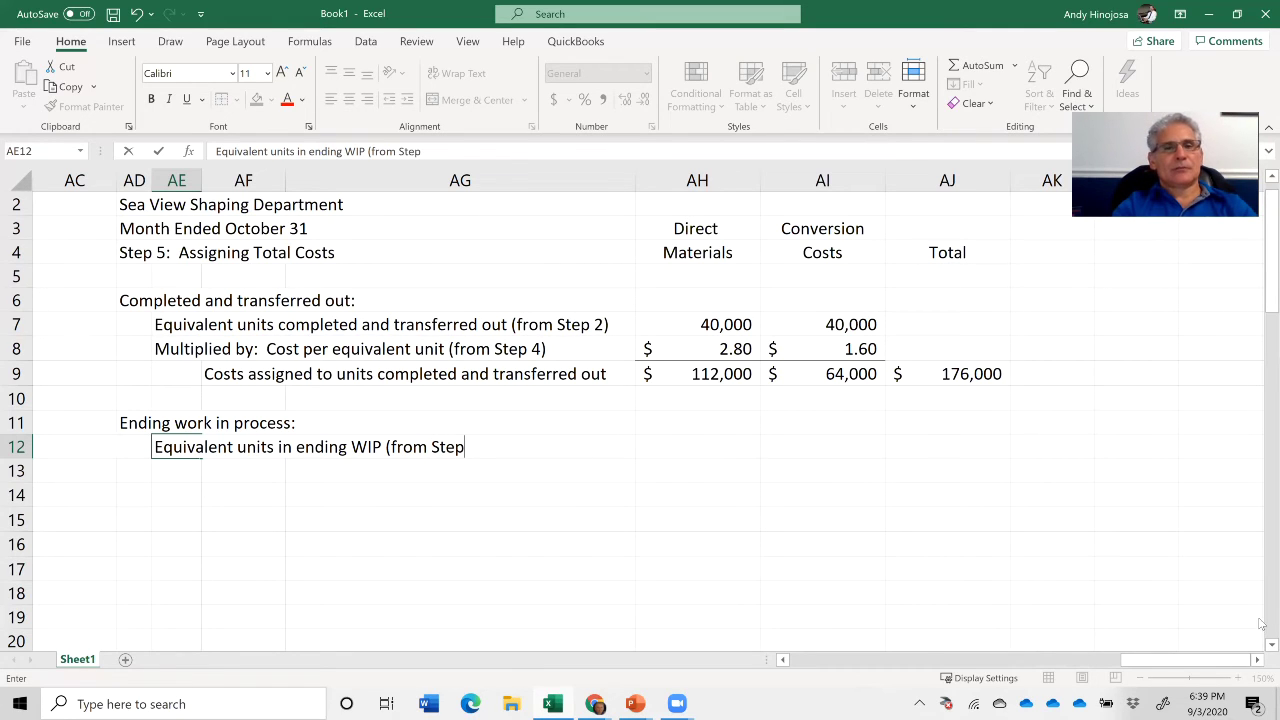
text( 2))
key(Return)
key(Up)
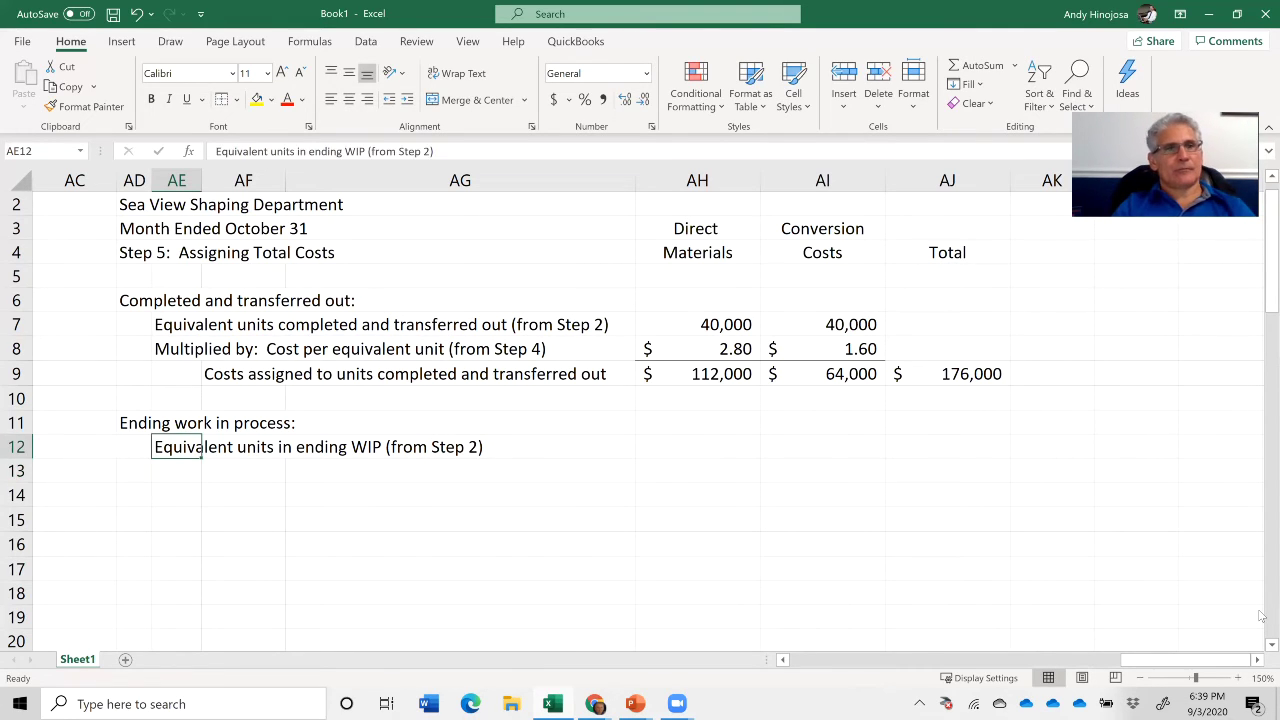
key(Right)
key(Right)
key(Right)
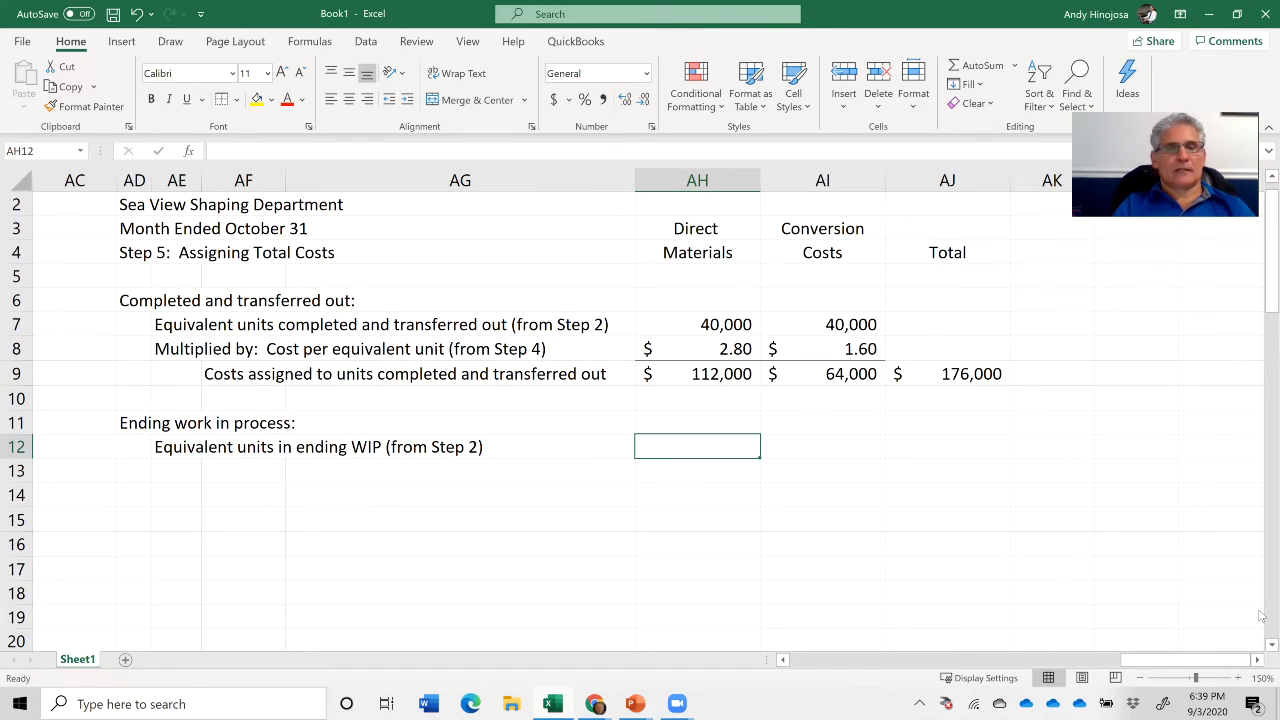
- Look up Step 2's 10,000 and 2,500 ending WIP equivalent units, then return to Step 5's ending WIP row
key(Left)
key(Left)
key(Left)
key(Left)
key(Left)
key(Left)
key(Left)
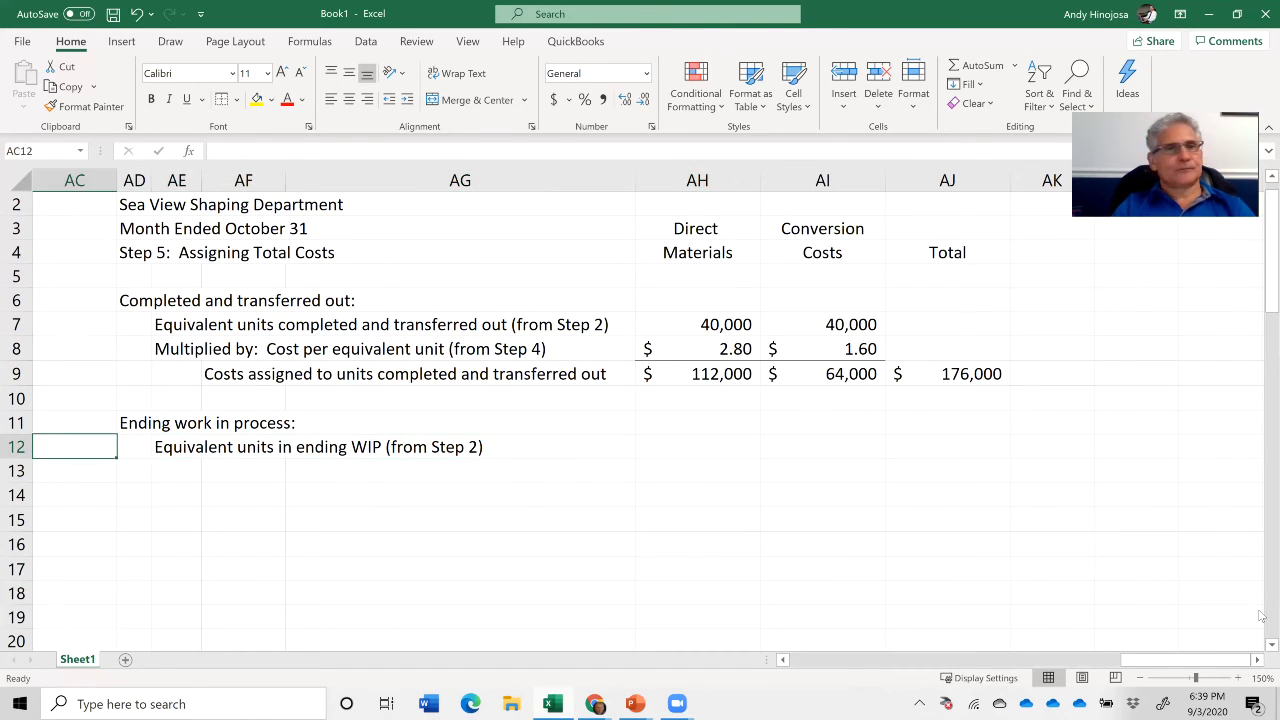
key(Left)
key(Left)
key(Left)
key(Left)
key(Left)
key(Left)
key(Left)
key(Left)
key(Left)
key(Left)
key(Left)
key(Left)
key(Left)
key(Left)
key(Left)
key(Left)
key(Left)
key(Left)
key(Left)
key(Left)
key(Down)
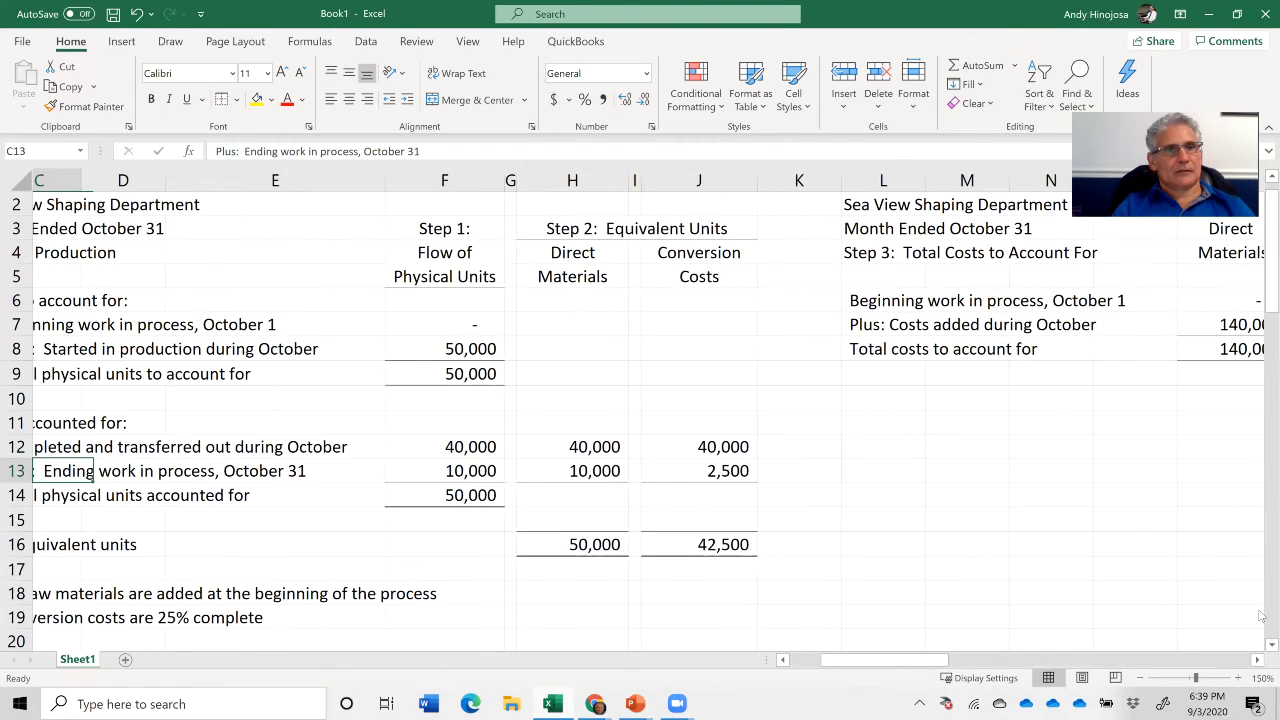
key(Left)
key(Right)
key(Right)
key(Right)
key(Right)
key(Right)
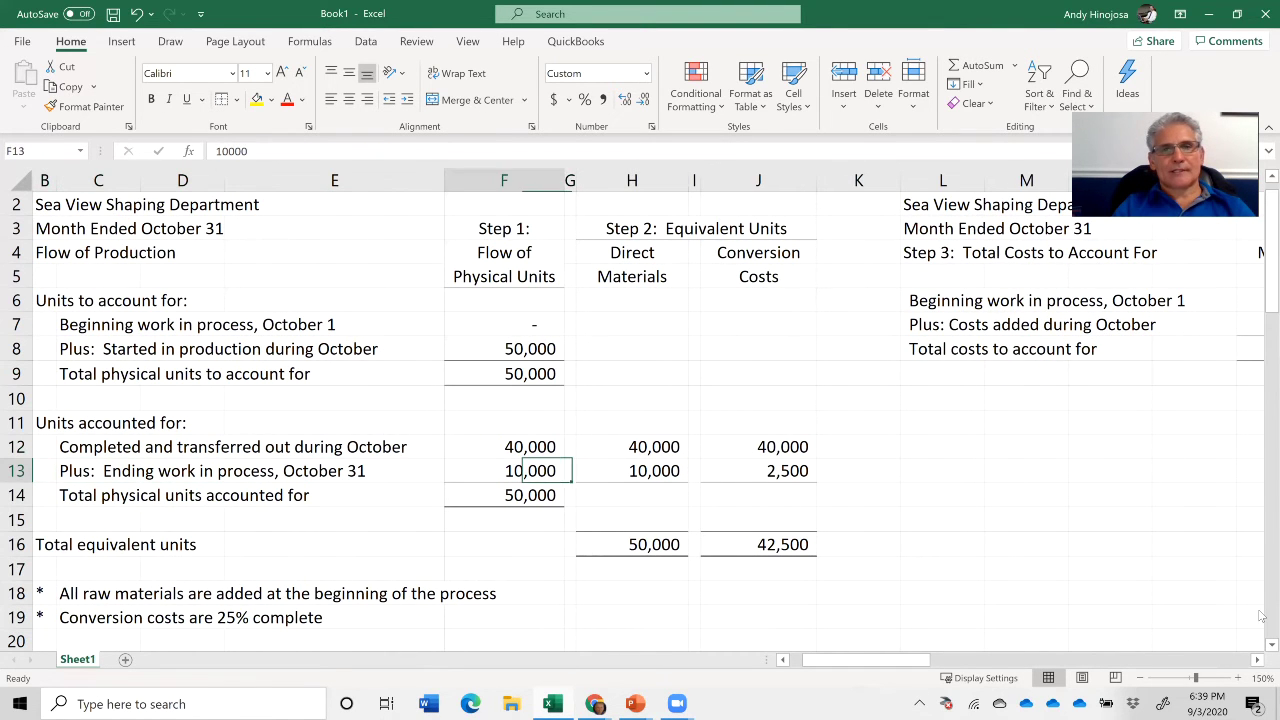
key(Right)
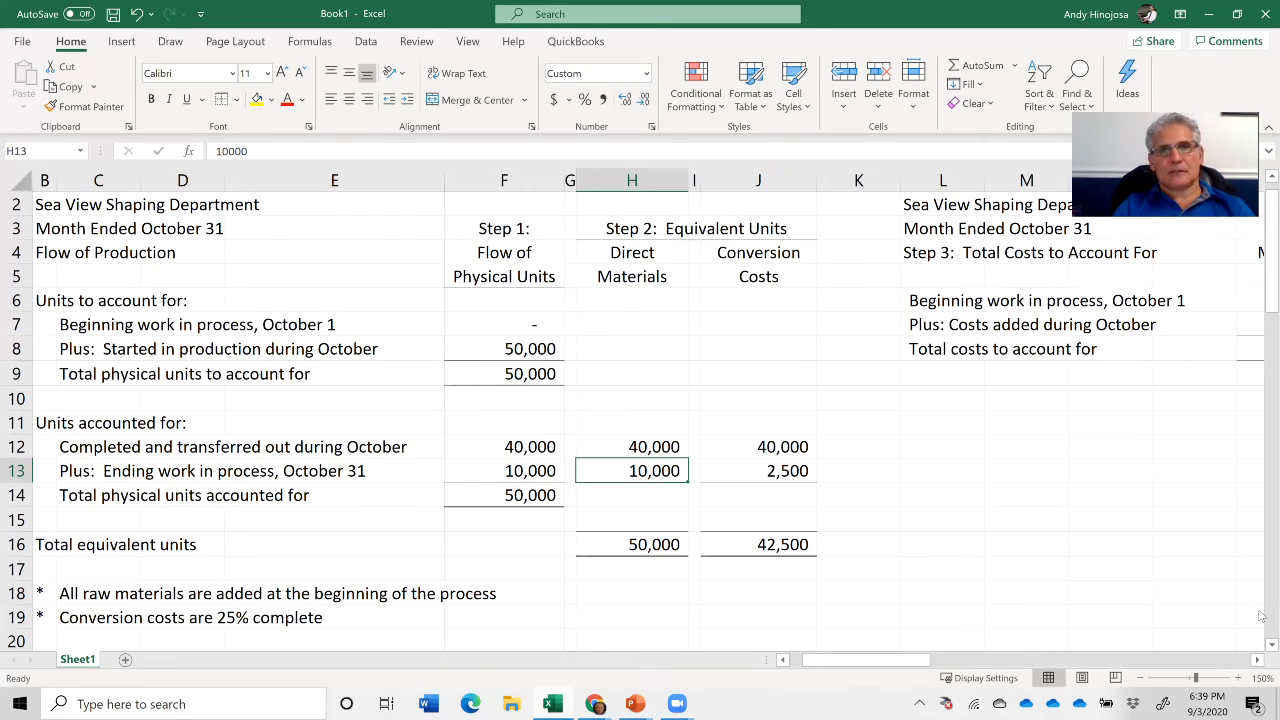
key(Right)
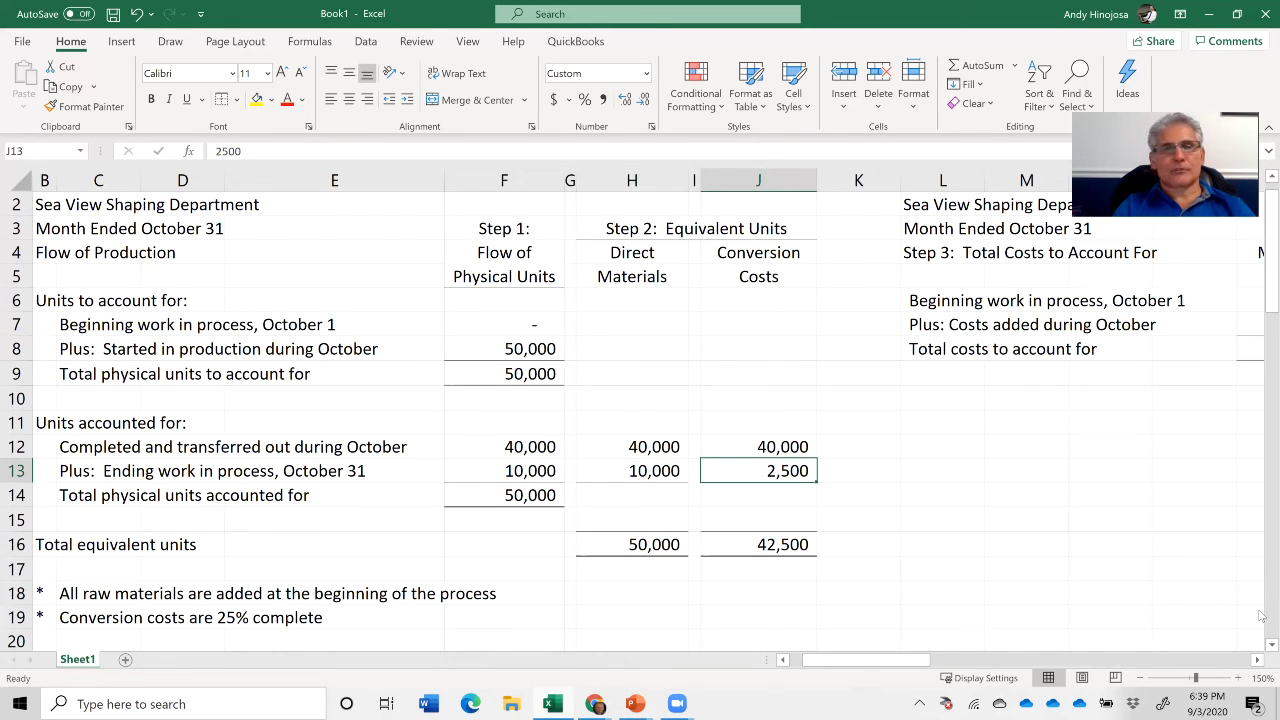
key(Right)
key(Right)
key(Right)
key(Right)
key(Right)
key(Right)
key(Right)
key(Right)
key(Right)
key(Right)
key(Right)
key(Right)
key(Right)
key(Right)
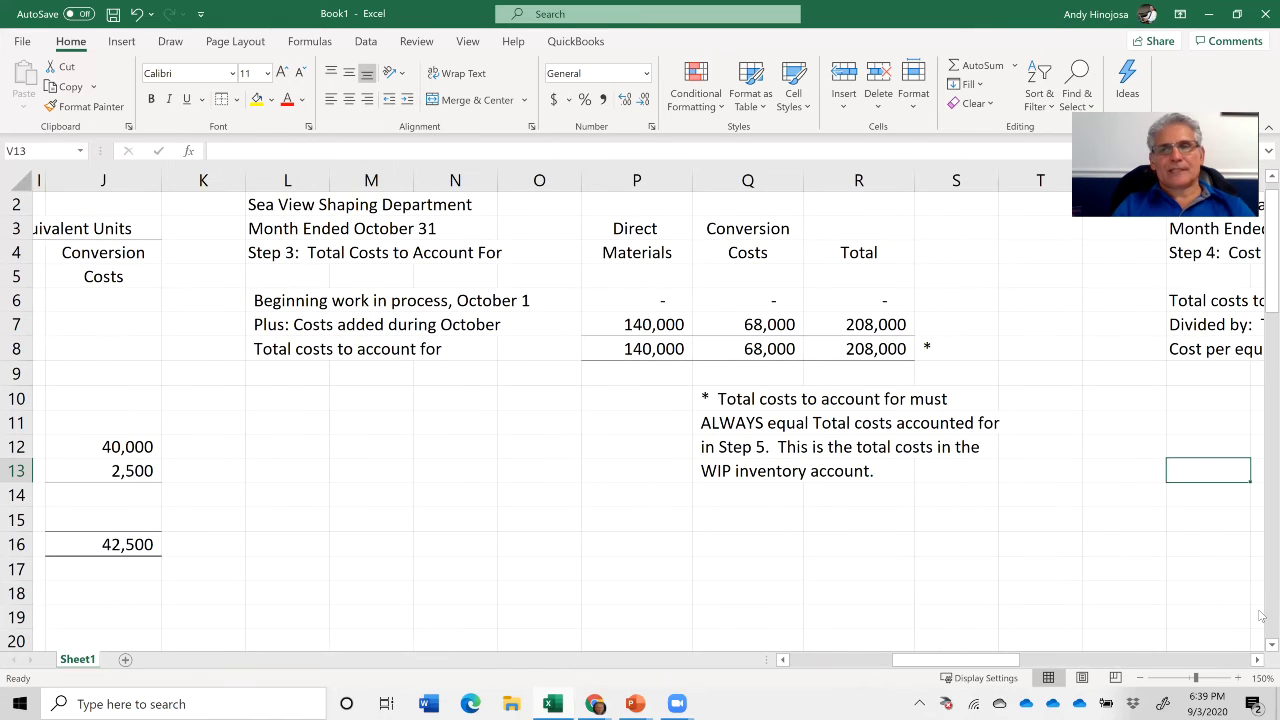
key(Right)
key(Right)
key(Right)
key(Right)
key(Right)
key(Right)
key(Right)
key(Right)
key(Right)
key(Right)
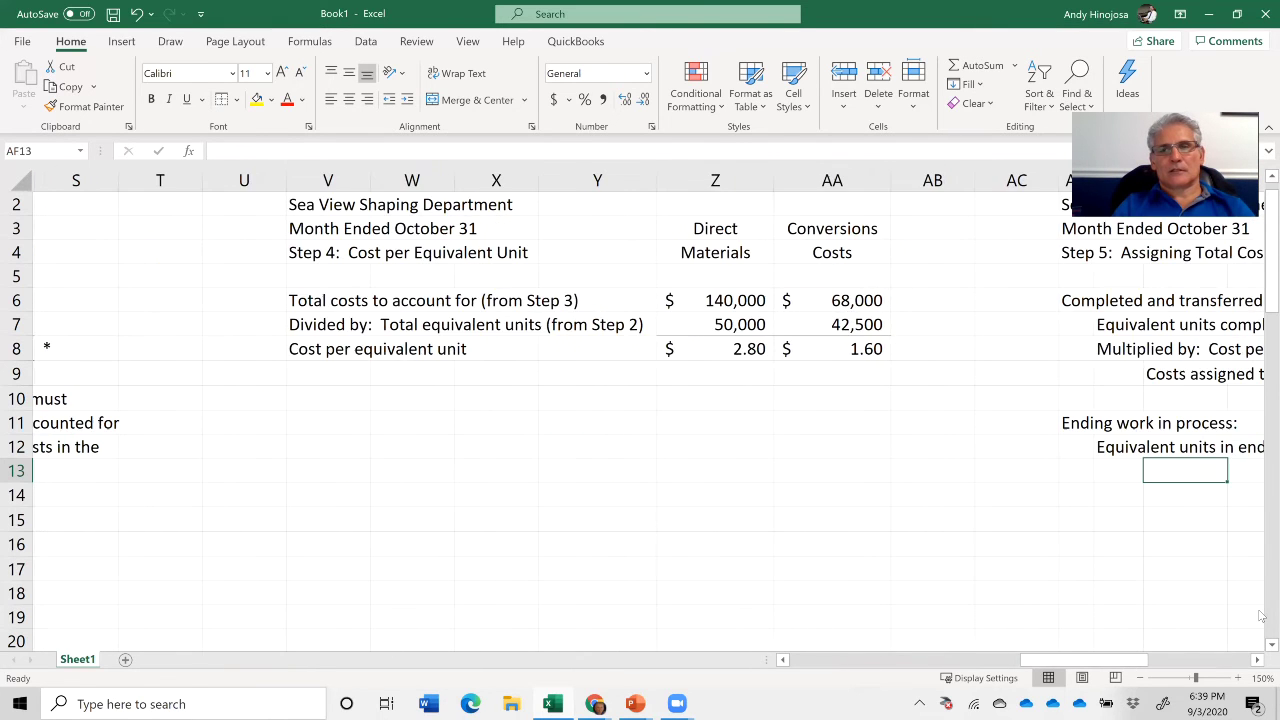
key(Right)
key(Right)
key(Right)
key(Right)
key(Right)
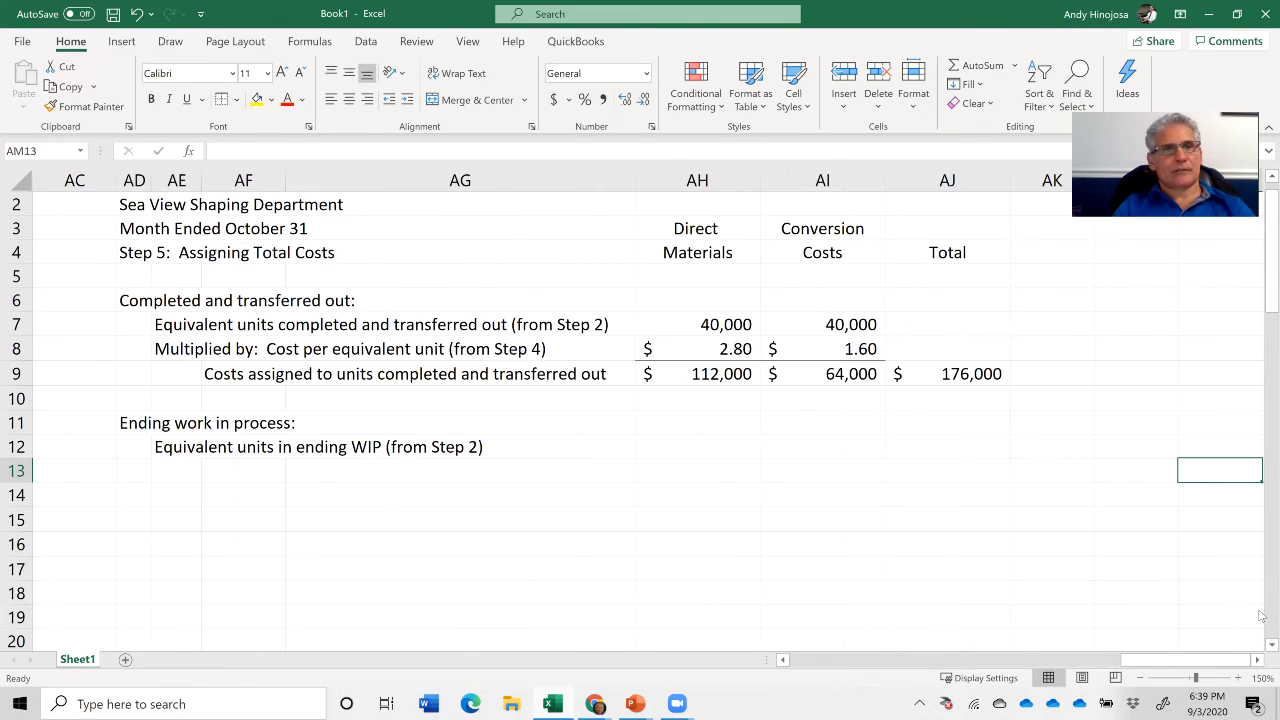
key(Left)
key(Left)
key(Left)
key(Left)
key(Left)
key(Up)
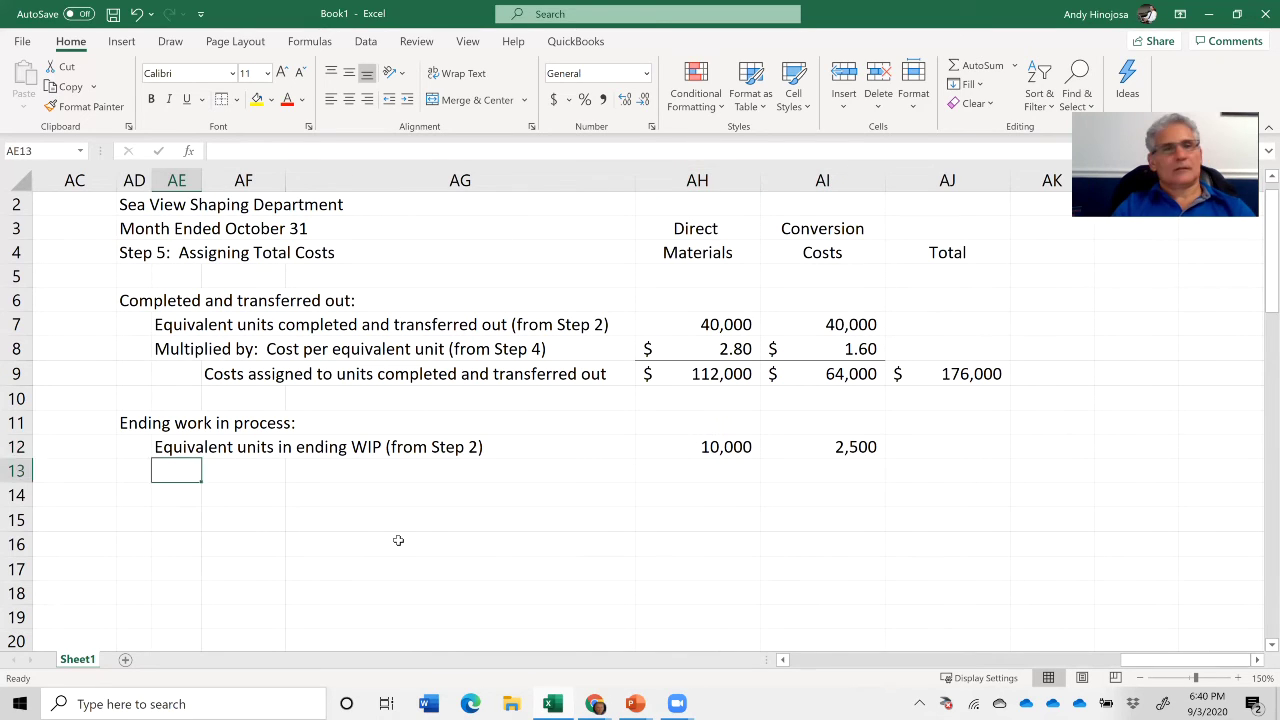
key(Up)
key(Up)
key(Up)
key(Up)
key(Up)
- Copy the 'Multiplied by: Cost per equivalent unit (from Step 4)' label into row 13
key(ctrl+c)
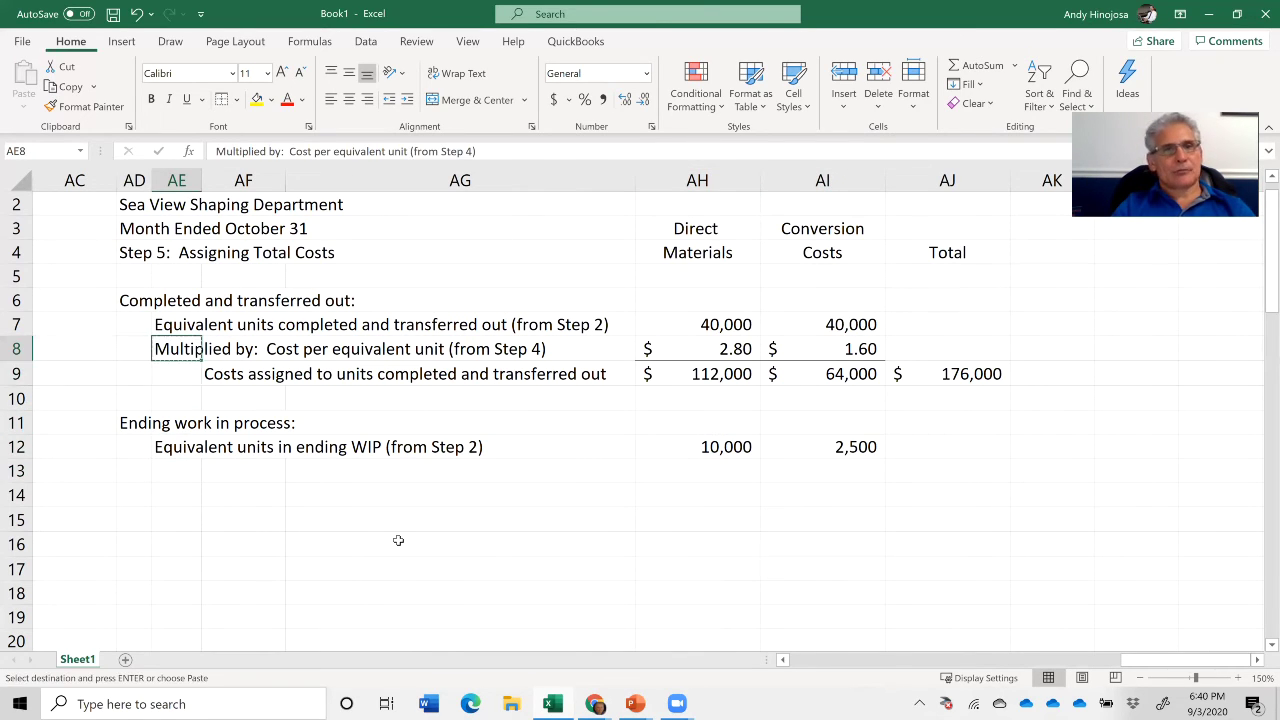
key(Down)
key(Down)
key(Down)
key(Down)
key(Down)
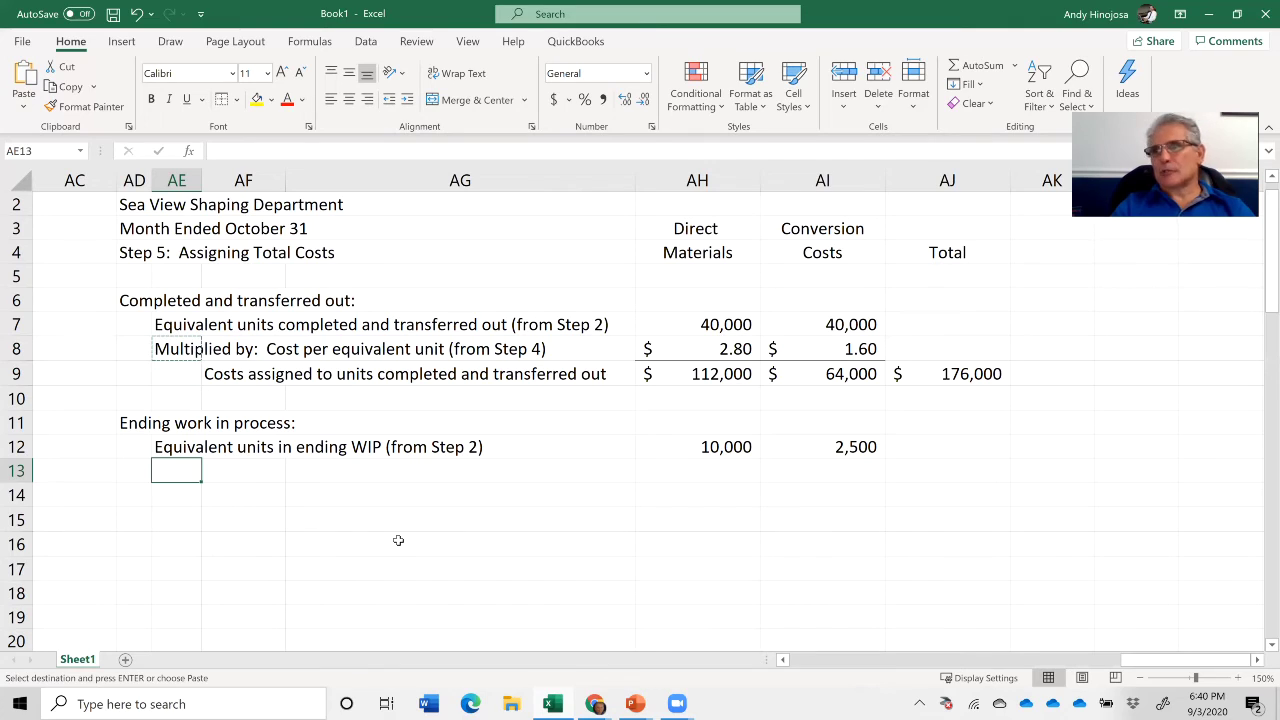
key(Return)
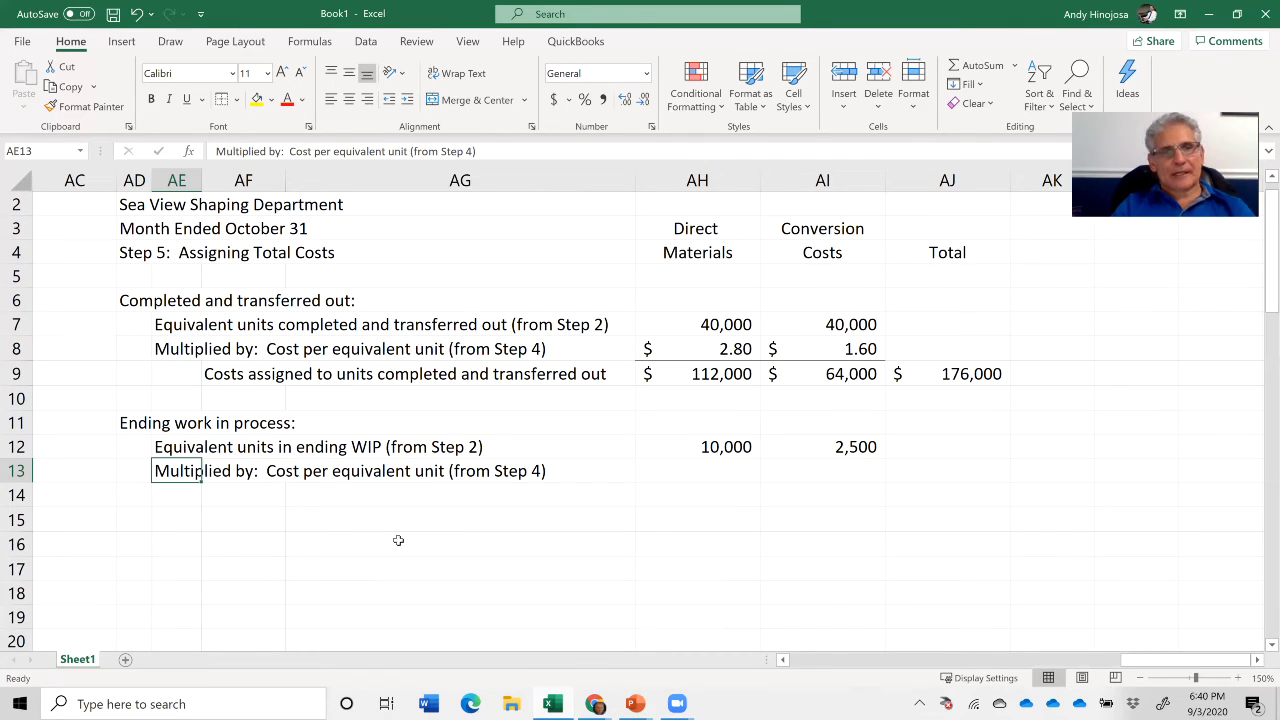
key(Right)
key(Right)
key(Right)
key(Right)
key(Right)
key(Right)
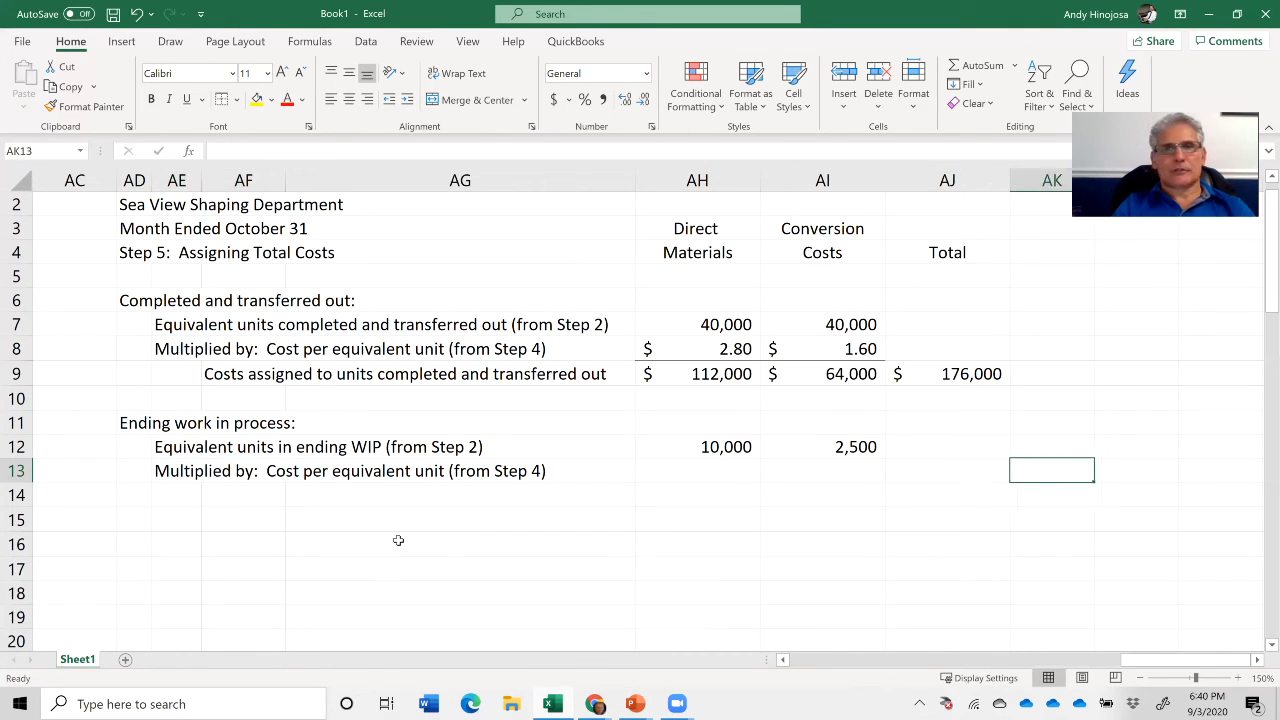
key(Left)
key(Left)
key(Left)
- Copy the $2.80 and $1.60 unit costs from row 8 into AH13:AI13
key(Up)
key(Up)
key(Up)
key(Up)
key(Up)
key(shift+Right)
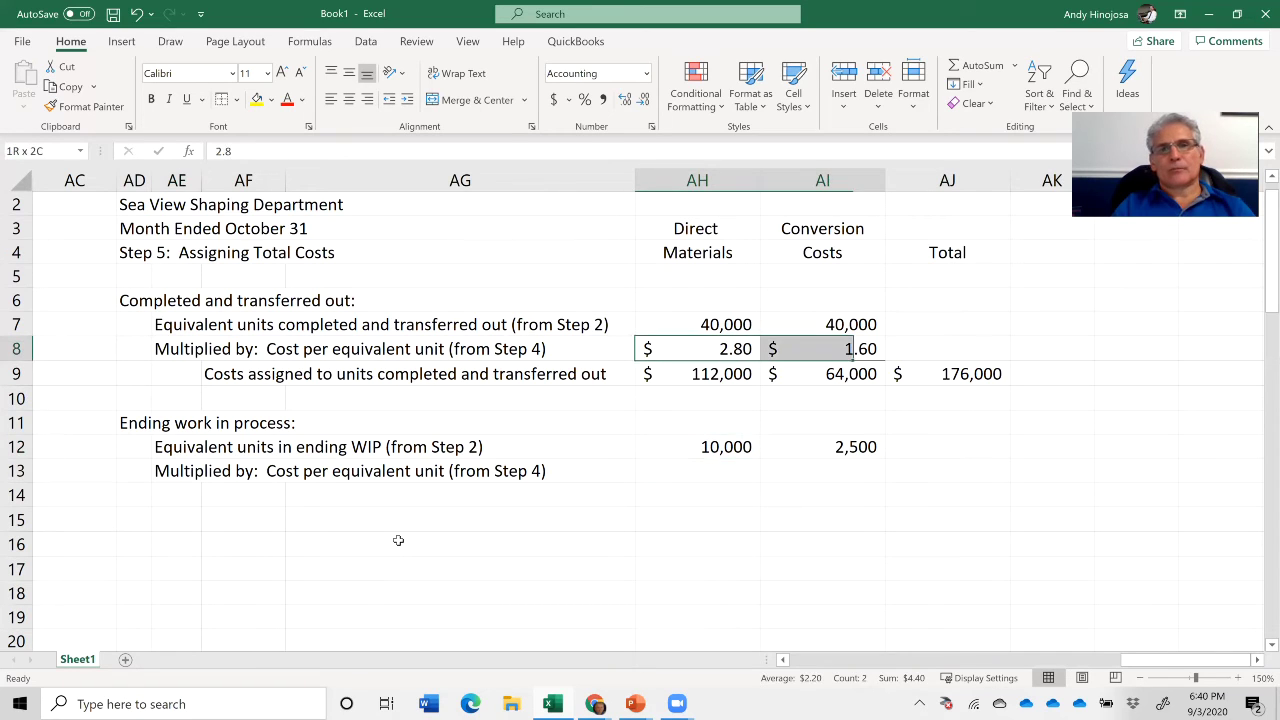
key(ctrl+c)
key(Down)
key(Down)
key(Down)
key(Down)
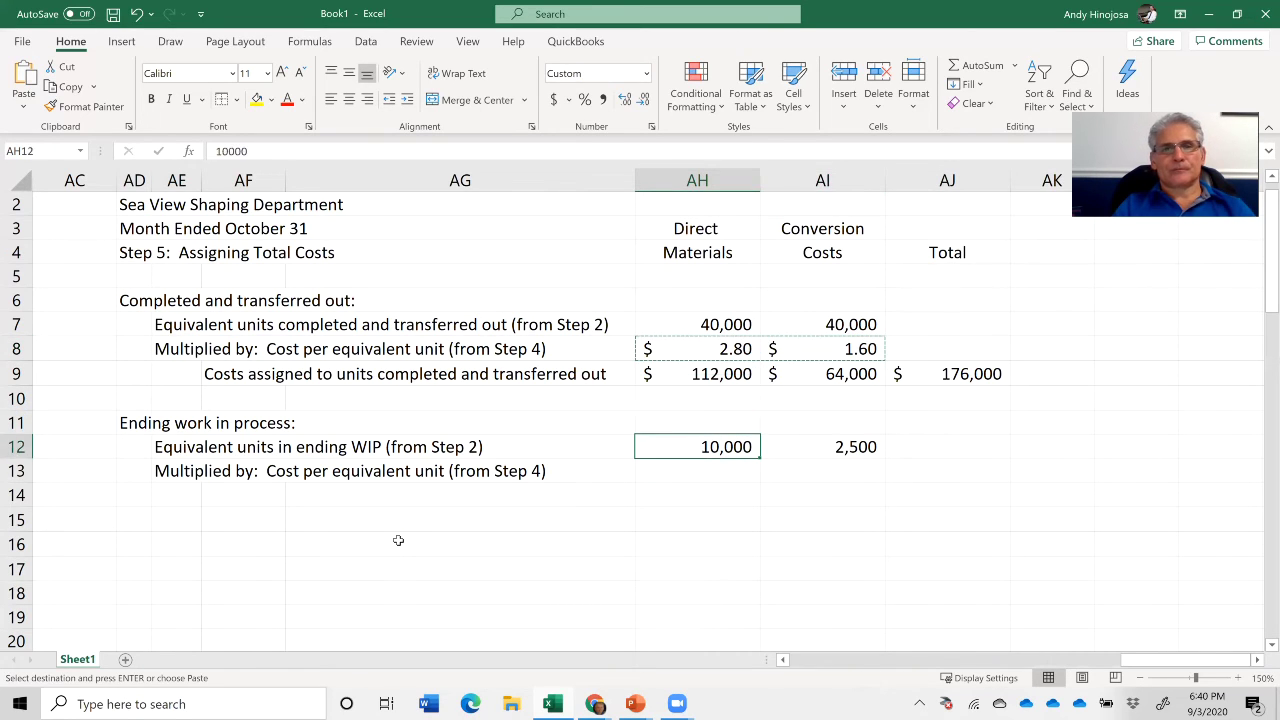
key(Down)
key(Return)
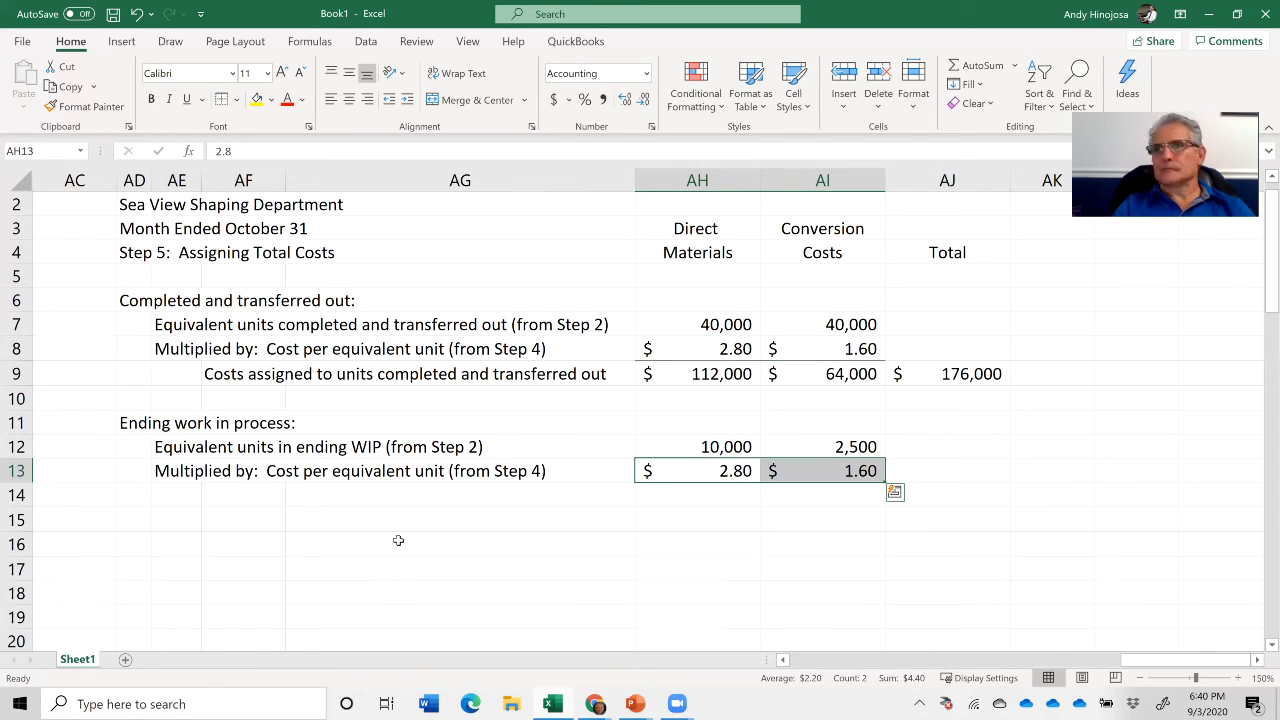
key(Left)
key(Left)
key(Left)
key(Down)
key(Right)
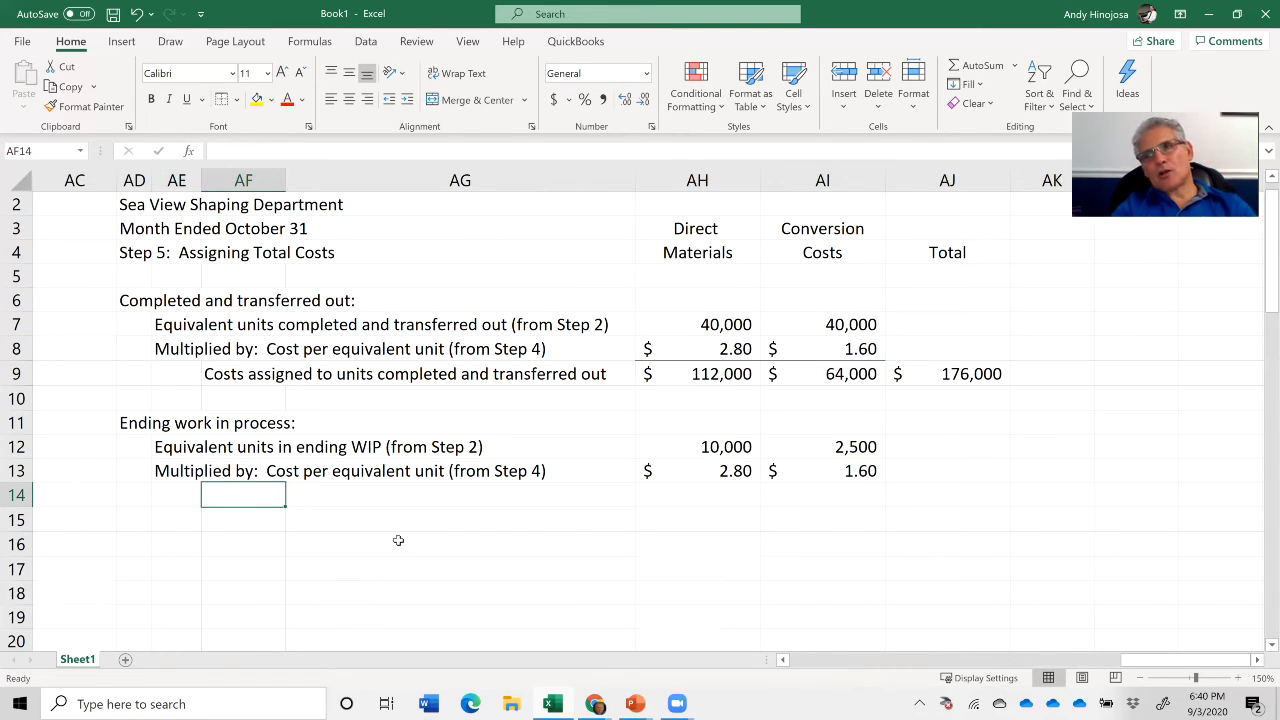
- Label row 14 in AF14 'Cost assigned to units in ending WIP'
text(Costs)
key(BackSpace)
key(BackSpace)
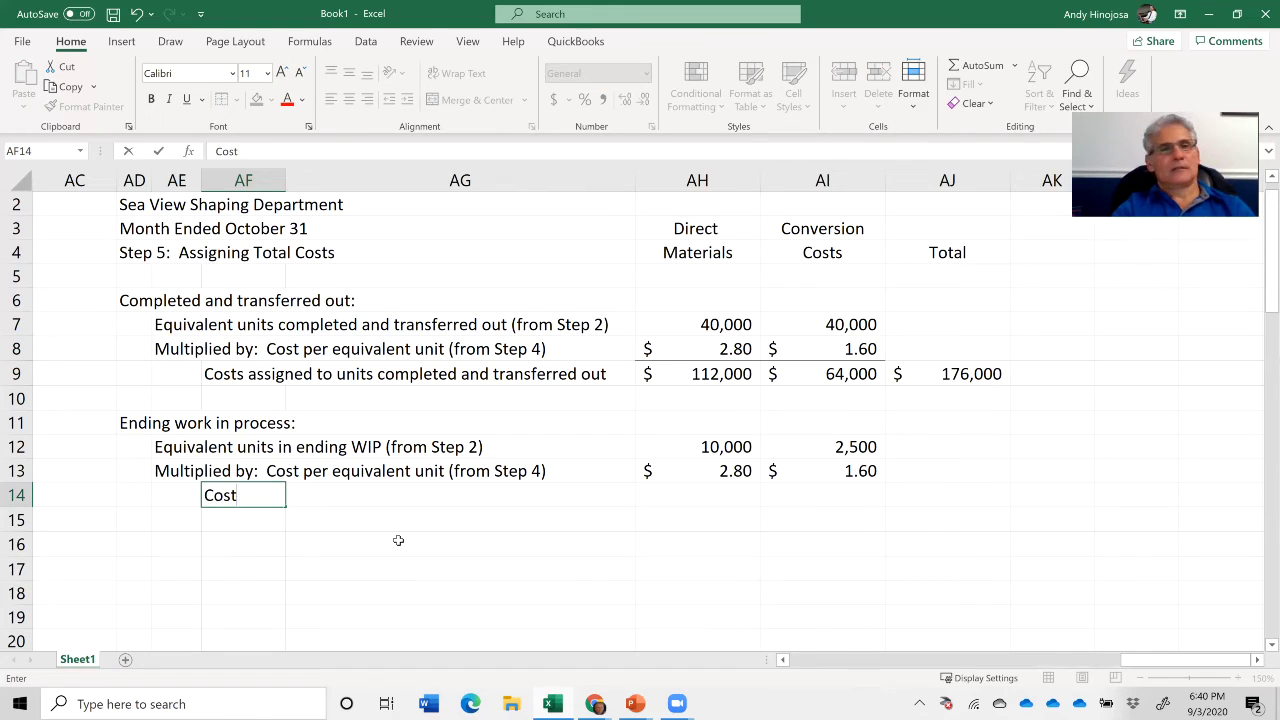
text(t as)
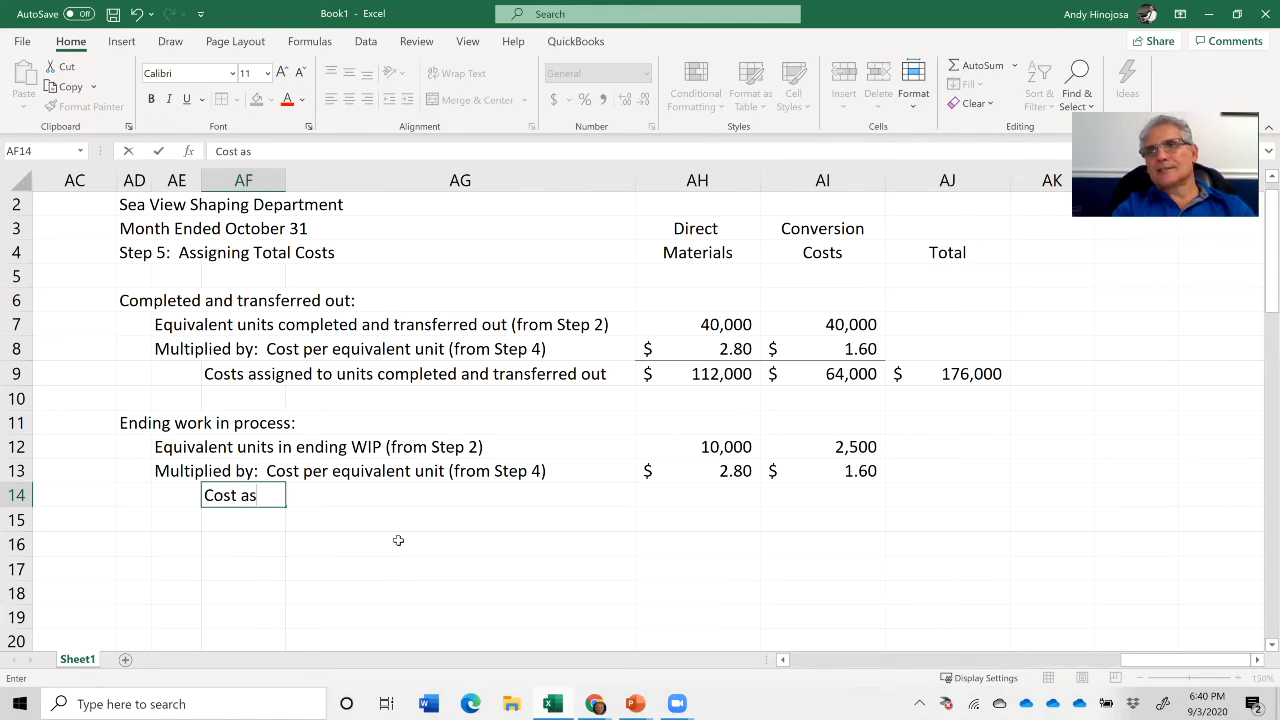
text(sgin)
key(BackSpace)
key(BackSpace)
key(BackSpace)
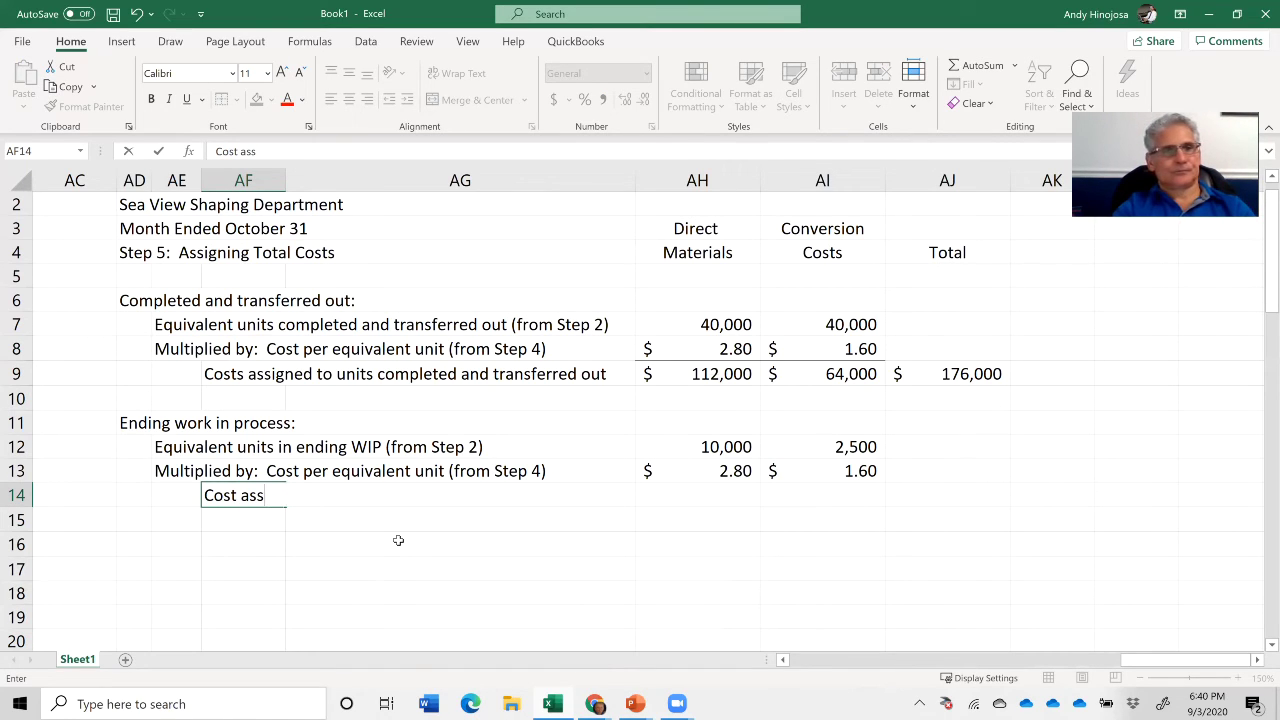
text(igned to u)
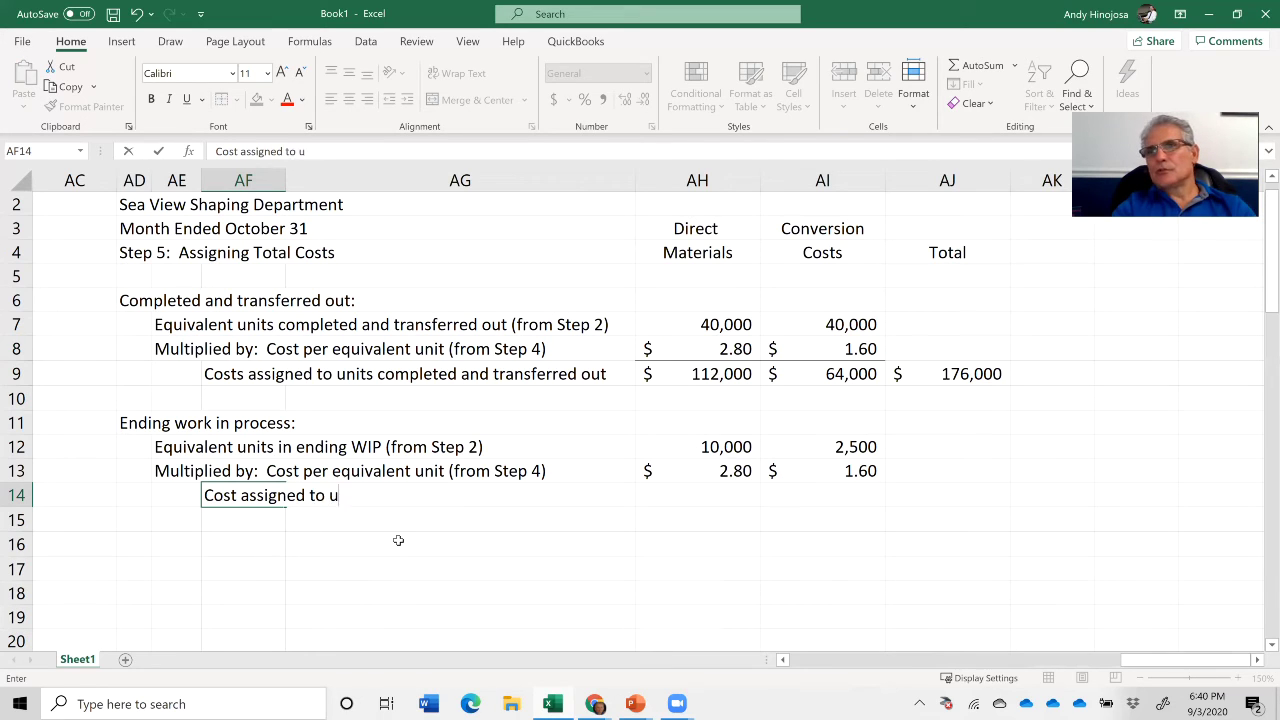
text(nits in ending WIP)
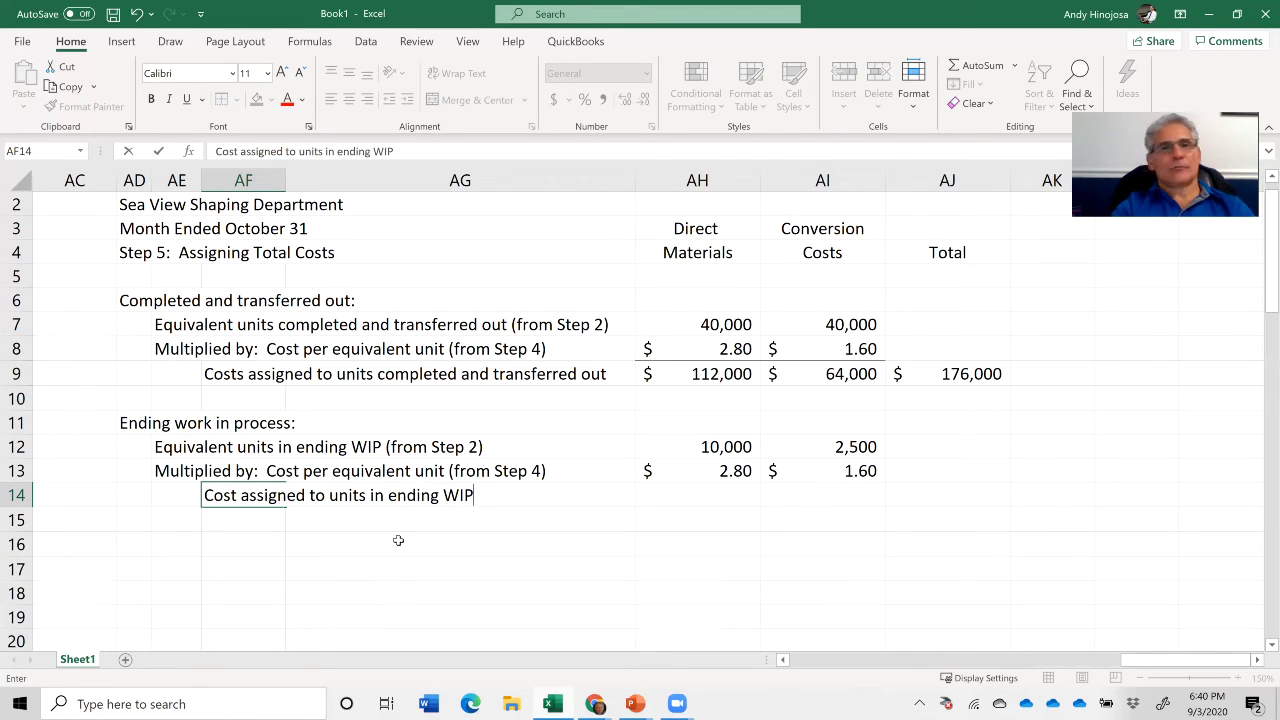
key(Return)
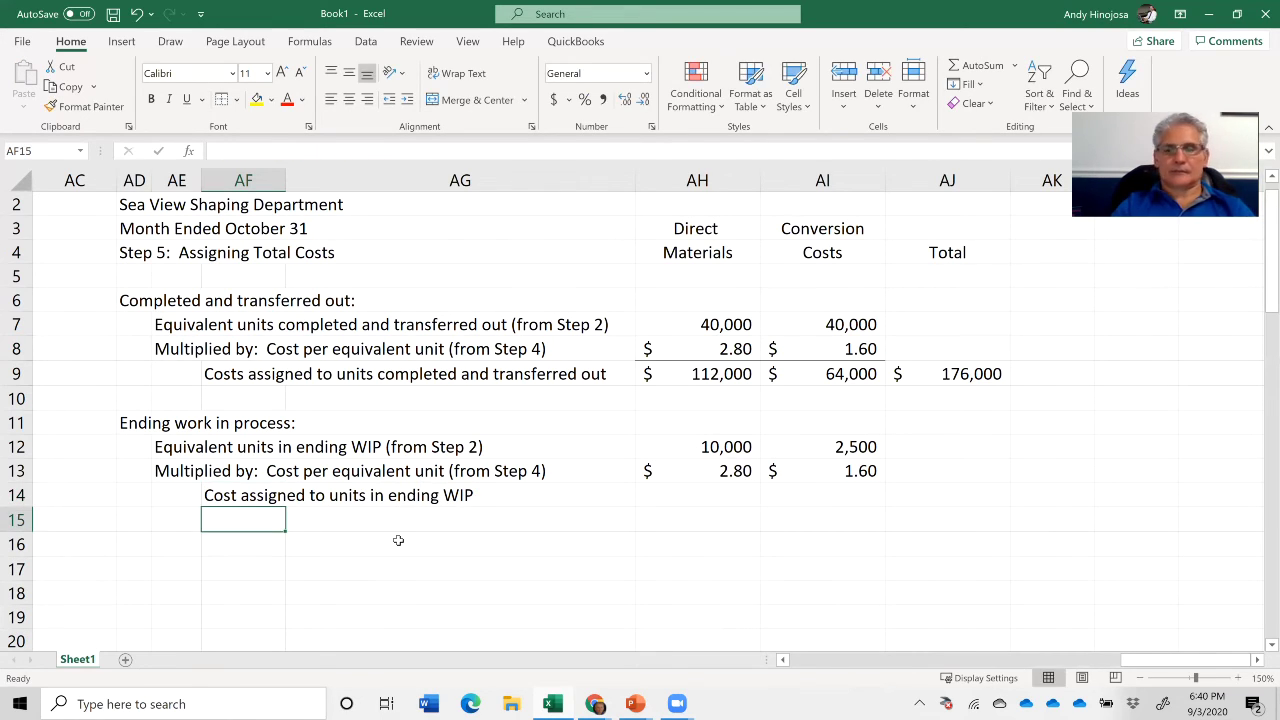
- Enter =+AH12*AH13 in AH14 for the $28,000 materials cost, shown without decimals
key(Up)
key(Right)
text(+)
key(Up)
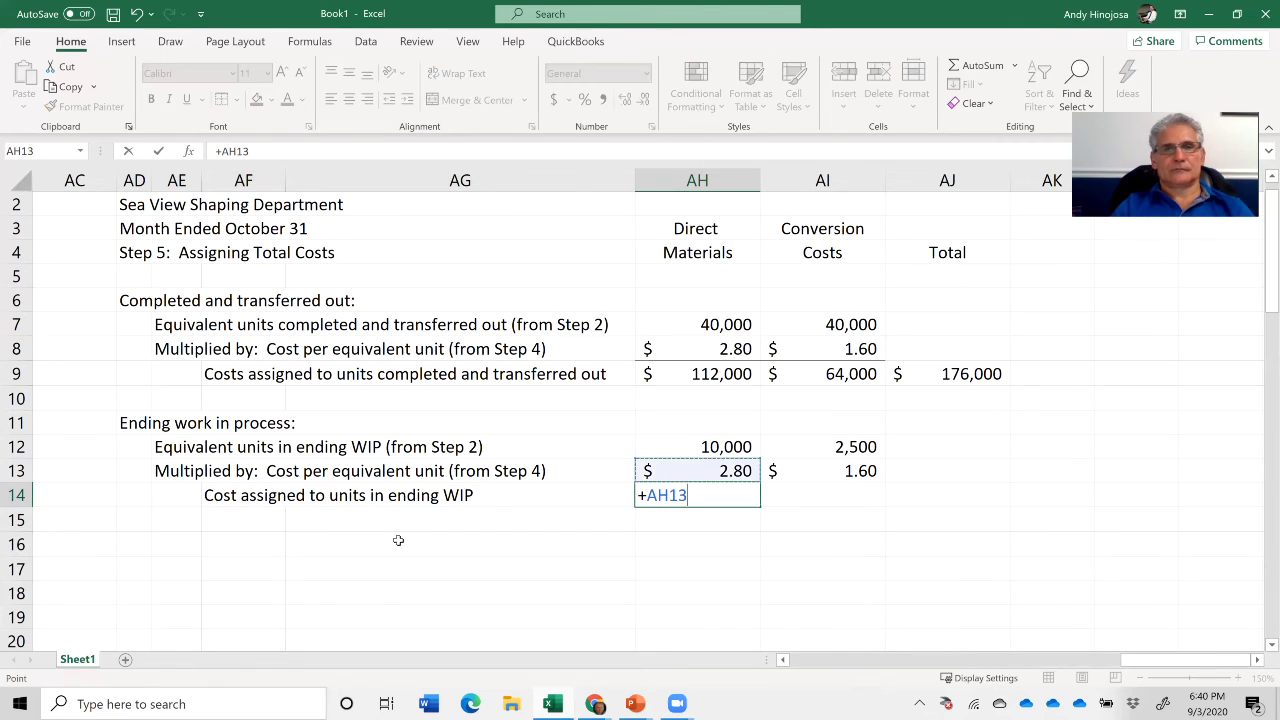
key(Up)
text(*)
key(Up)
key(Return)
key(Up)
key(Up)
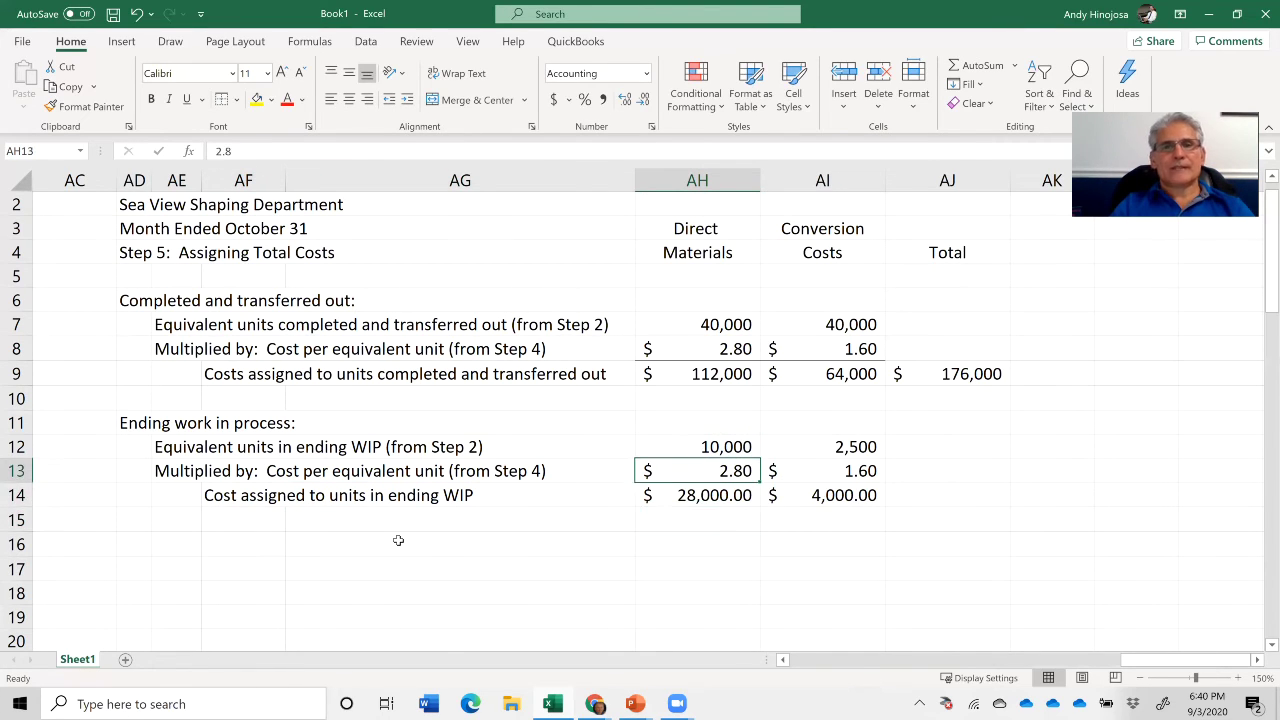
key(Down)
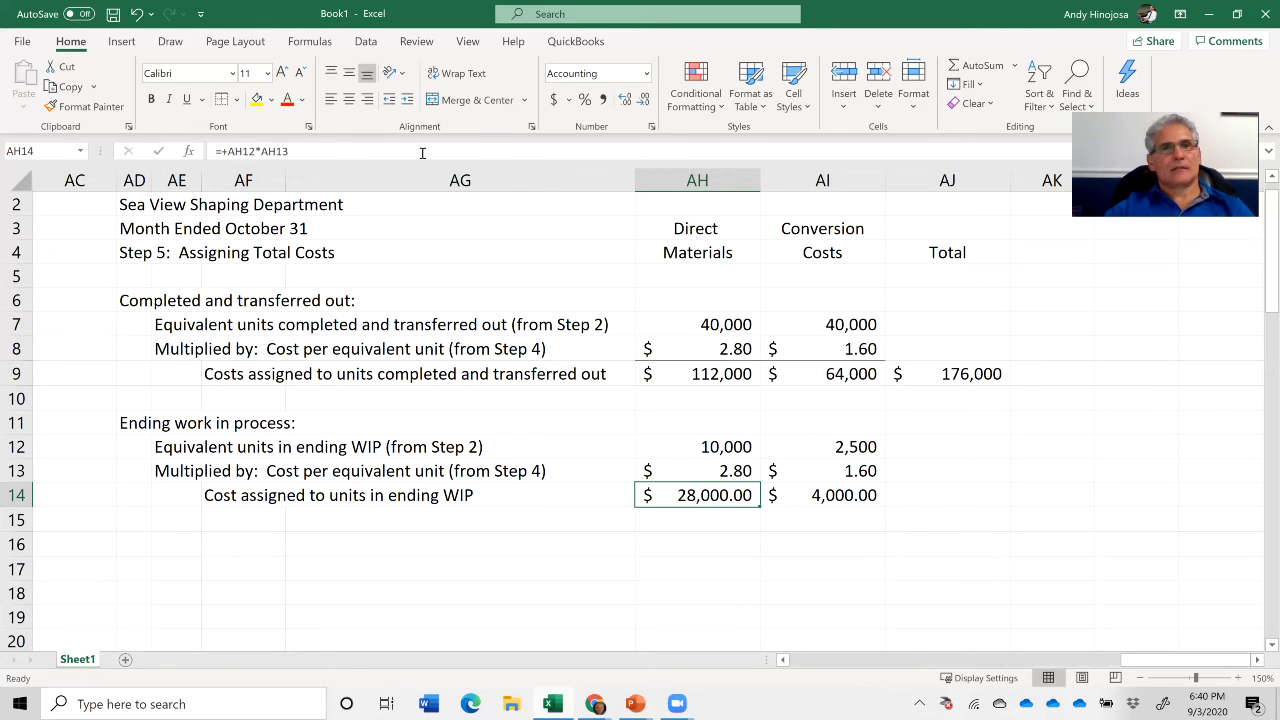
click(643, 99)
click(643, 99)
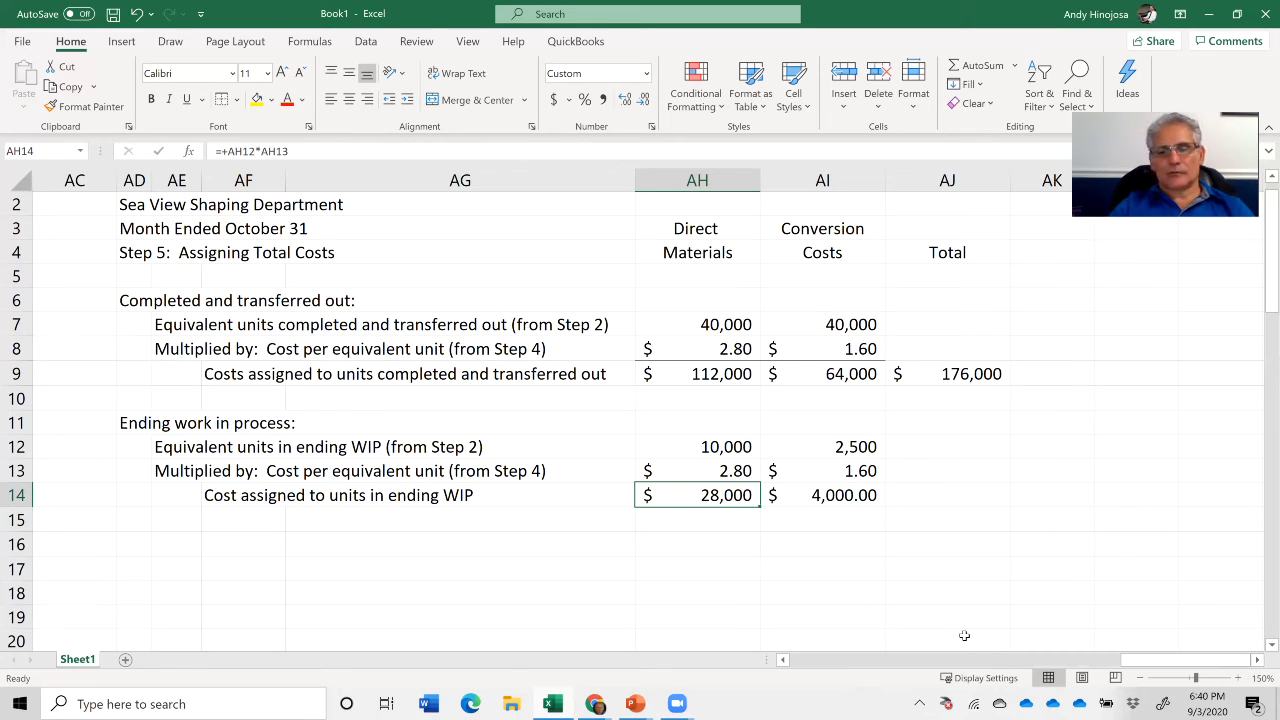
- Copy the AH14 formula into AI14 to get the $4,000 conversion costs
key(Down)
key(Up)
key(Up)
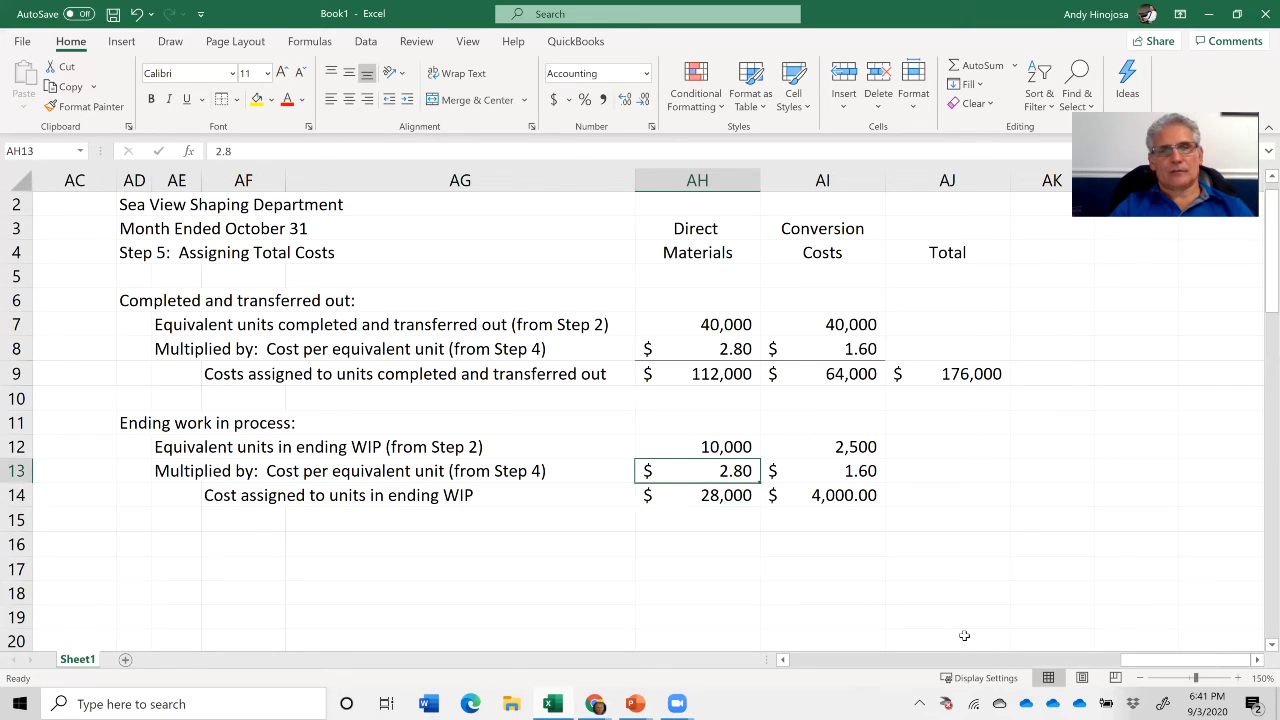
key(Down)
key(ctrl+c)
key(Right)
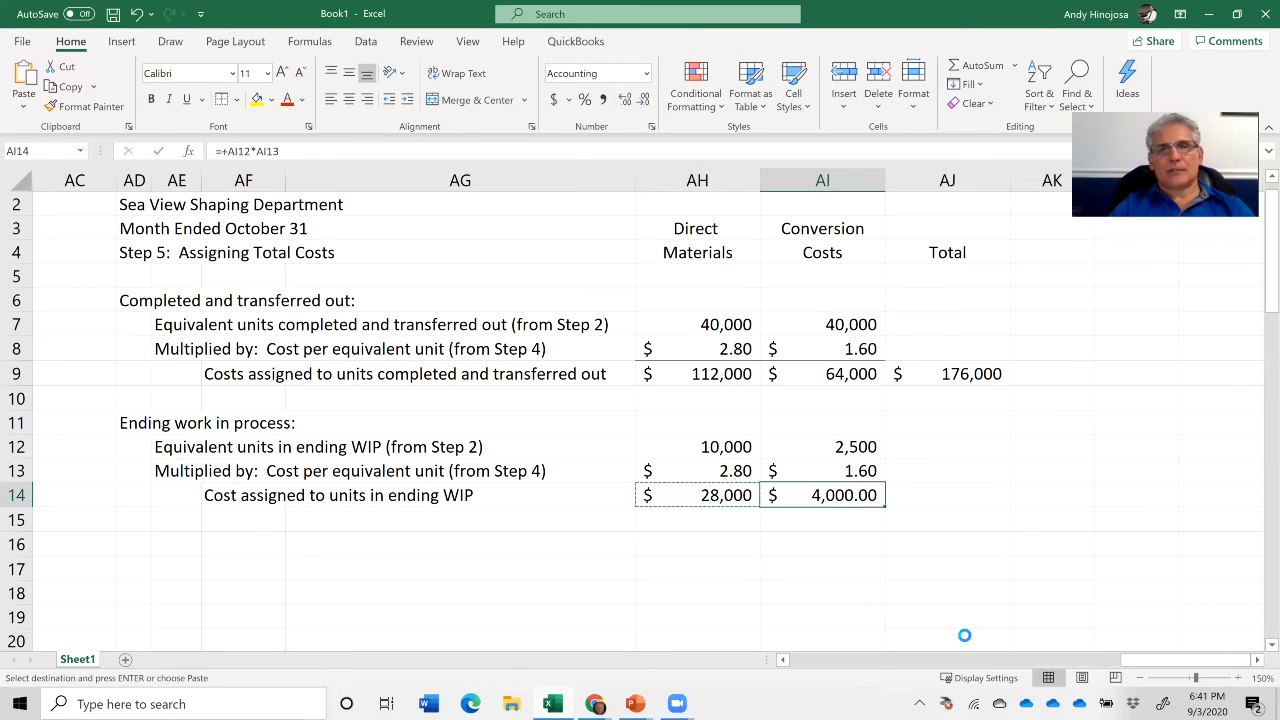
key(Return)
- Check the $4,000 conversion cost result against its equivalent units and unit cost
key(Up)
key(Up)
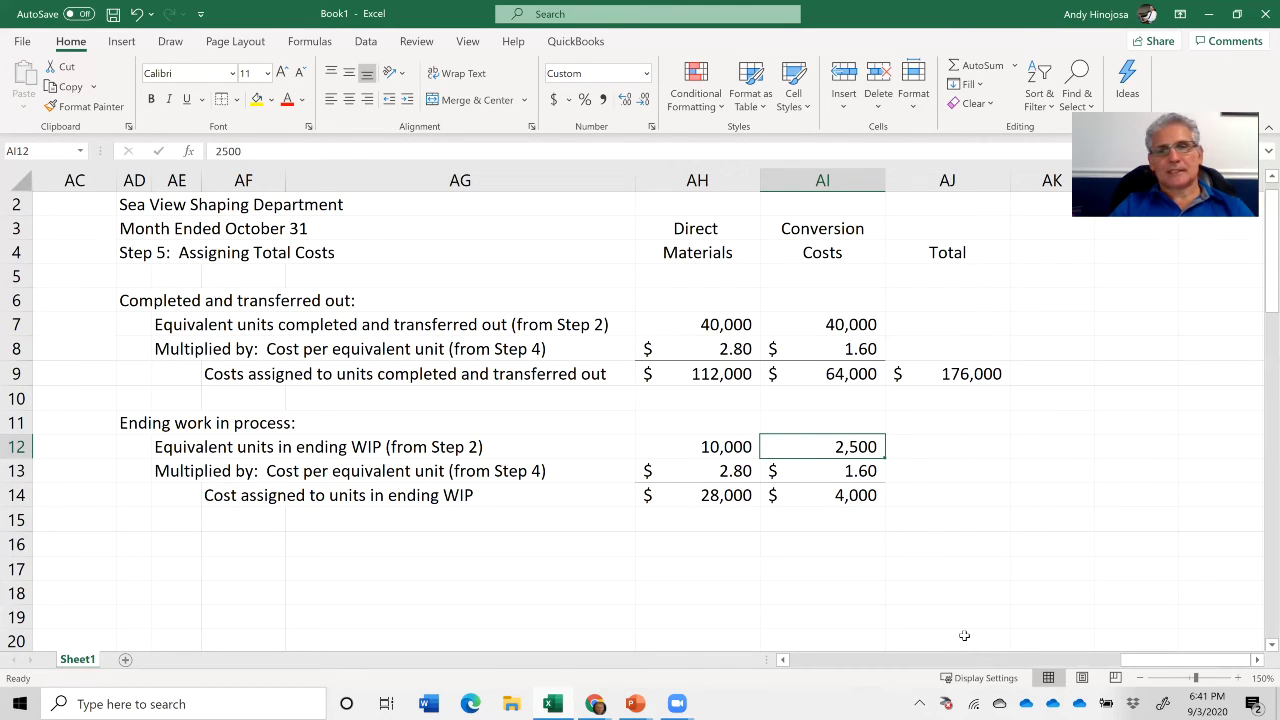
key(Down)
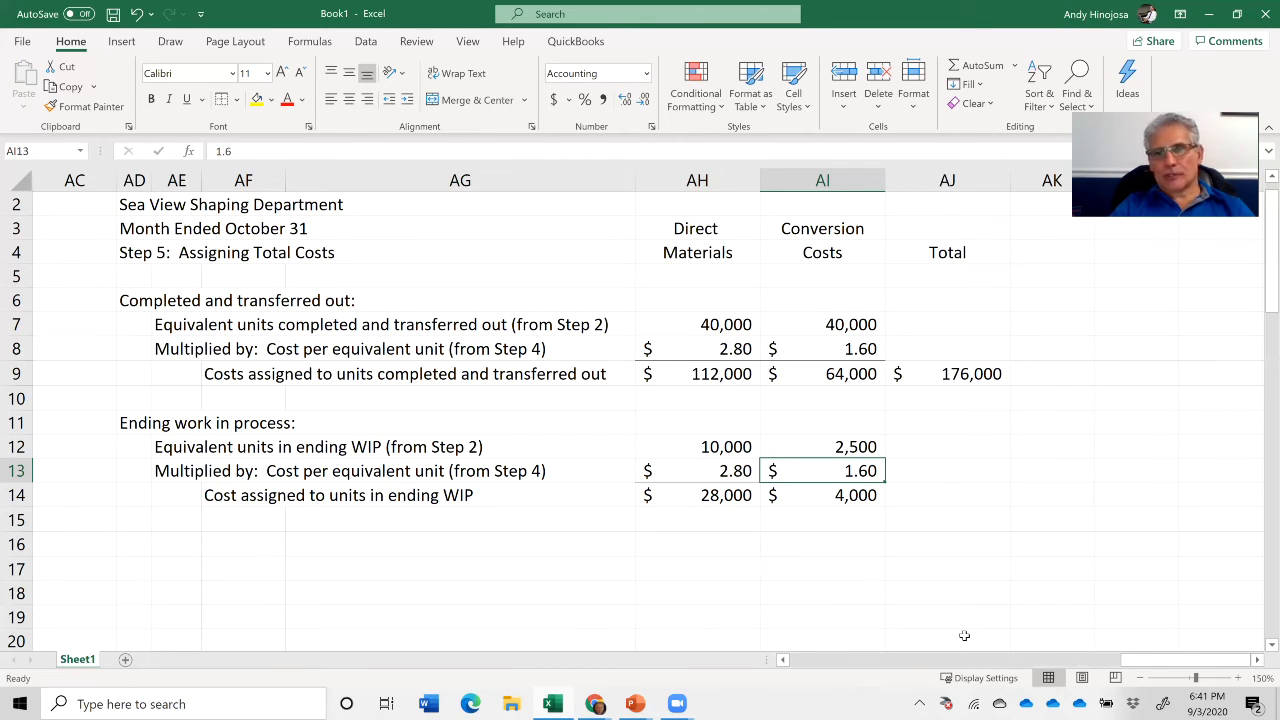
key(Down)
key(Up)
key(Down)
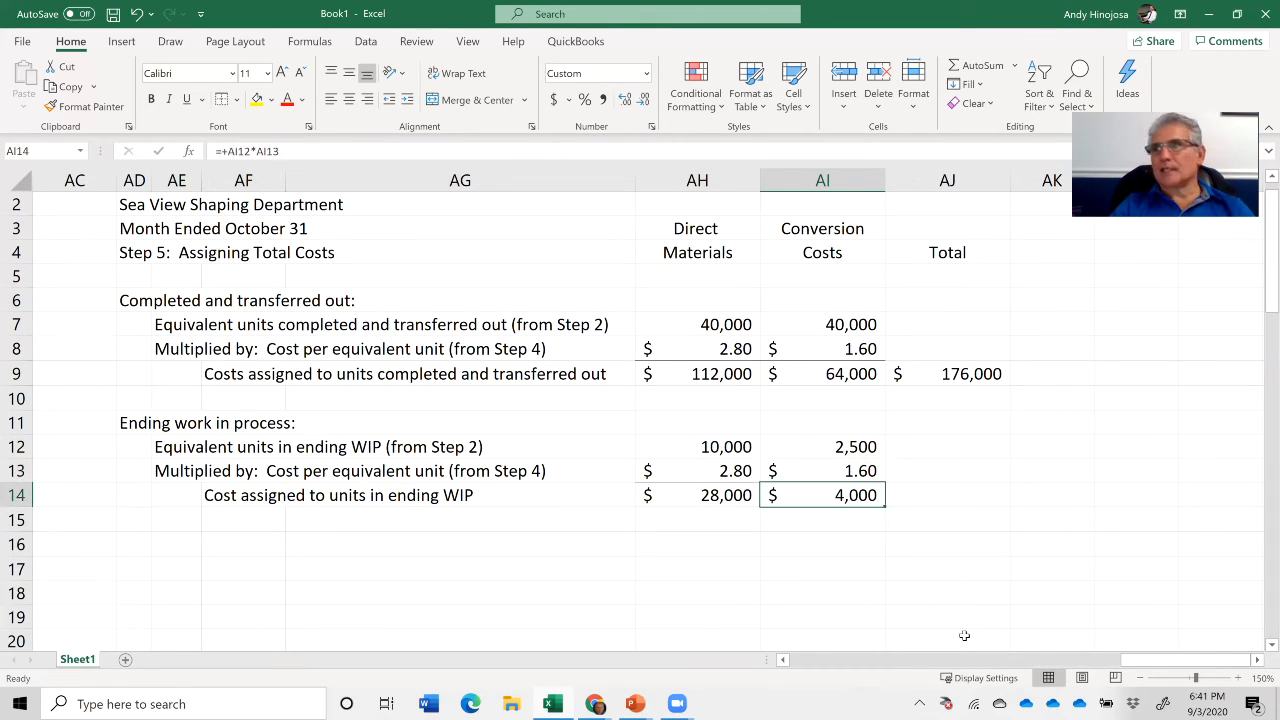
key(Down)
key(Up)
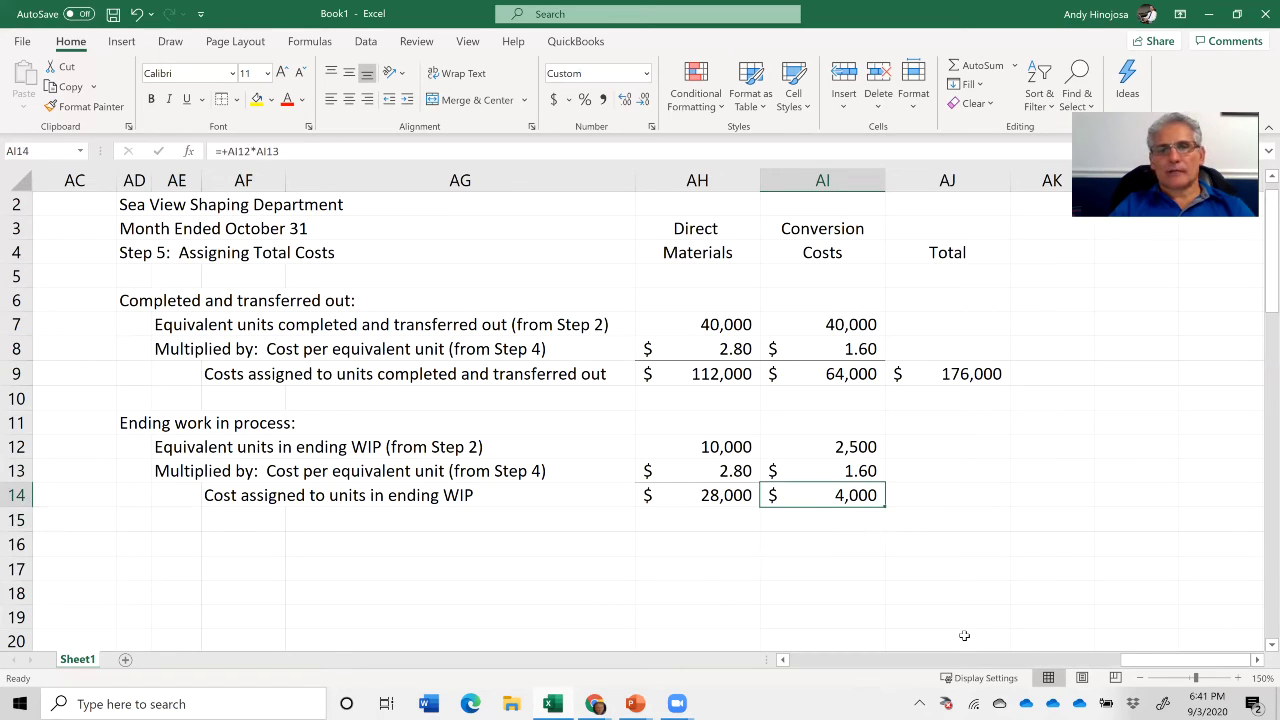
key(Down)
key(Up)
key(Right)
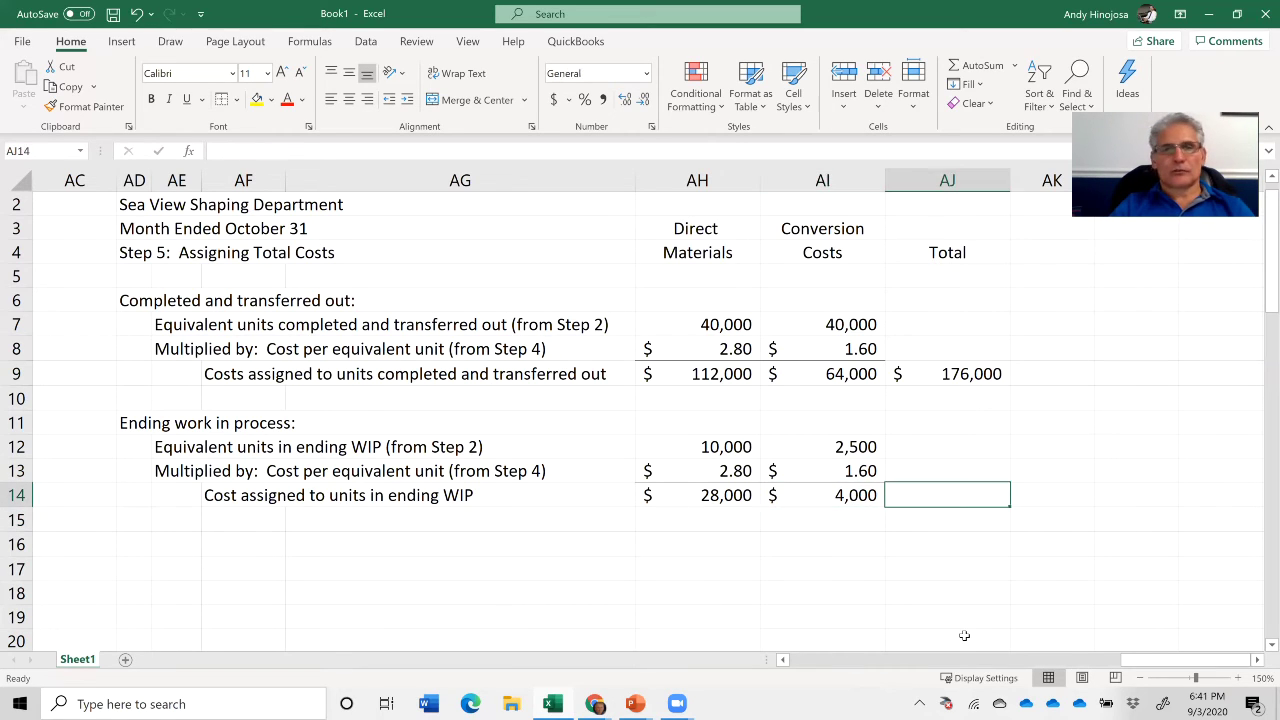
- Total the ending WIP costs in AJ14 with =SUM, giving $32,000
text(=)
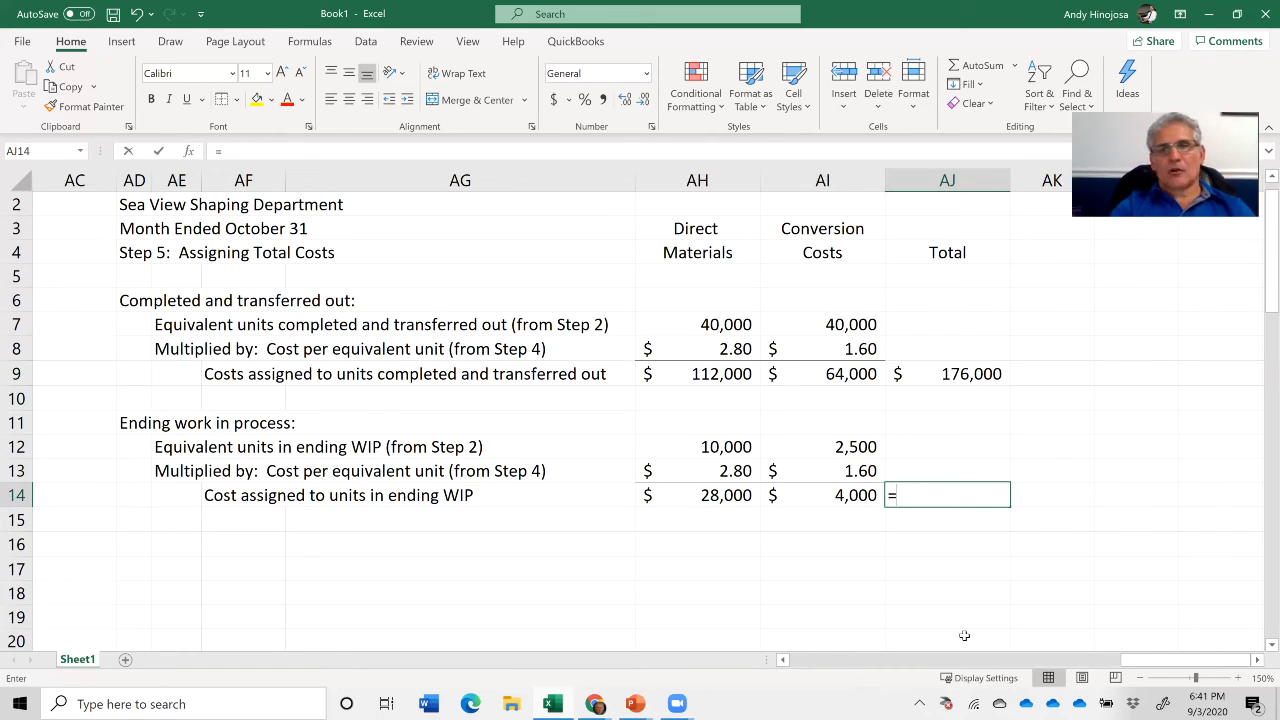
text(sum()
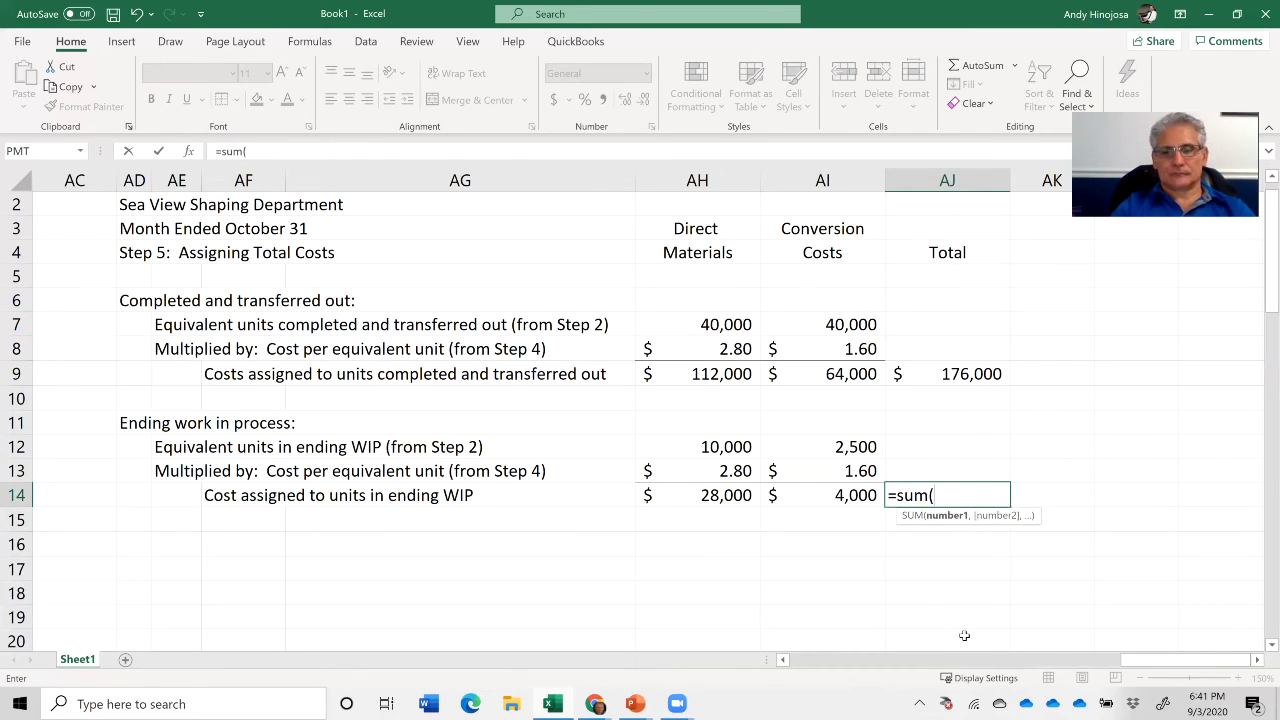
key(Left)
key(shift+Left)
key(Return)
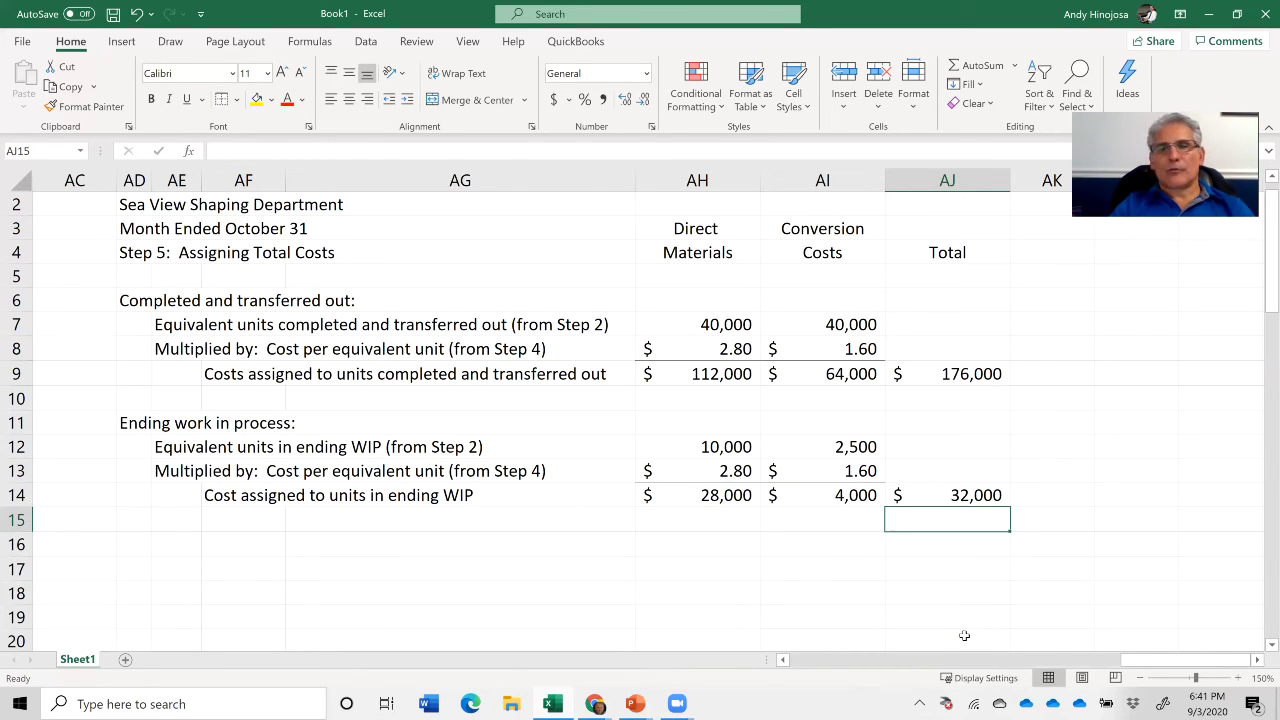
key(Down)
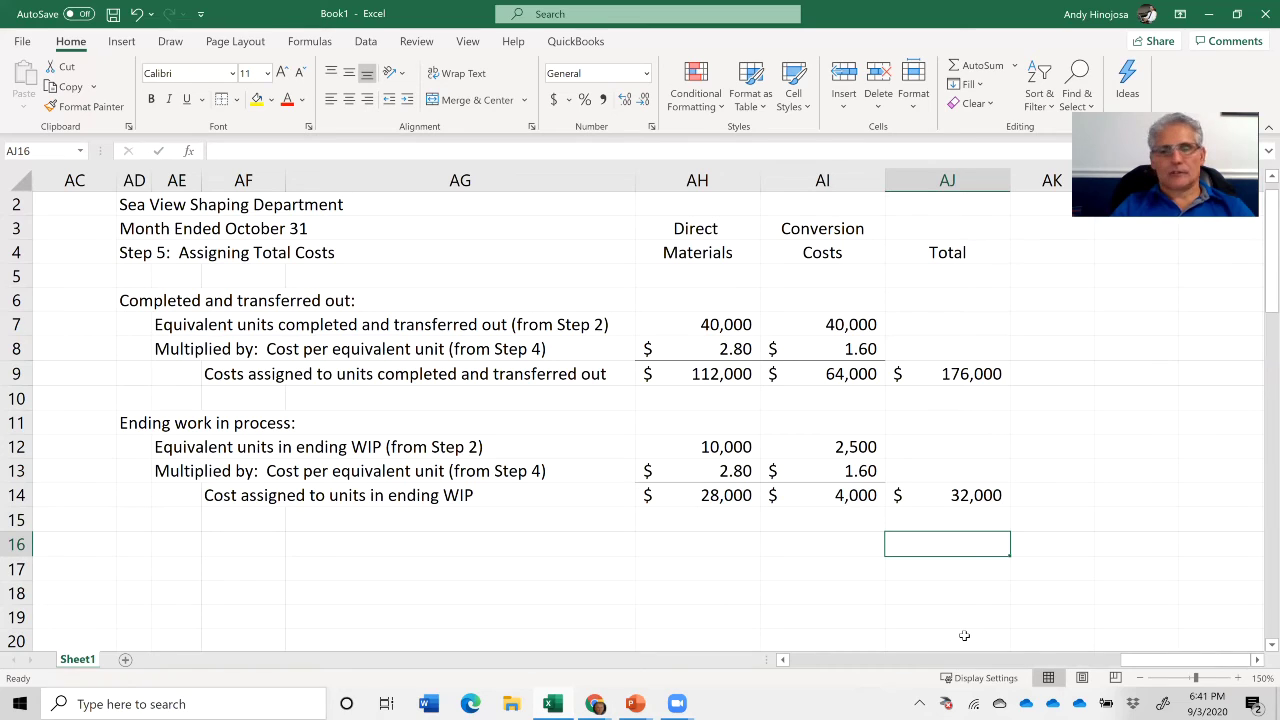
- Enter =SUM(AJ8:AJ15) in AJ16 for $208,000, in Accounting format with no decimals
text(=sum()
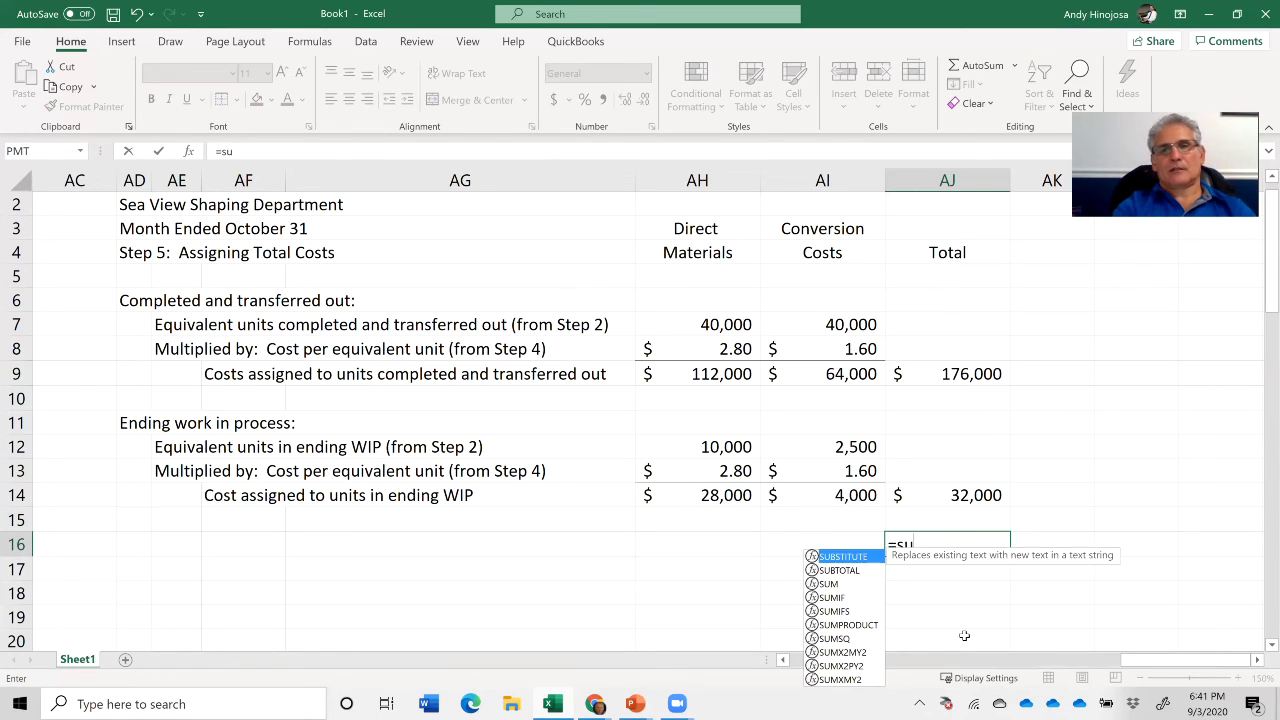
key(Up)
key(shift+Up)
key(shift+Up)
key(shift+Up)
key(shift+Up)
key(shift+Up)
key(shift+Up)
key(shift+Up)
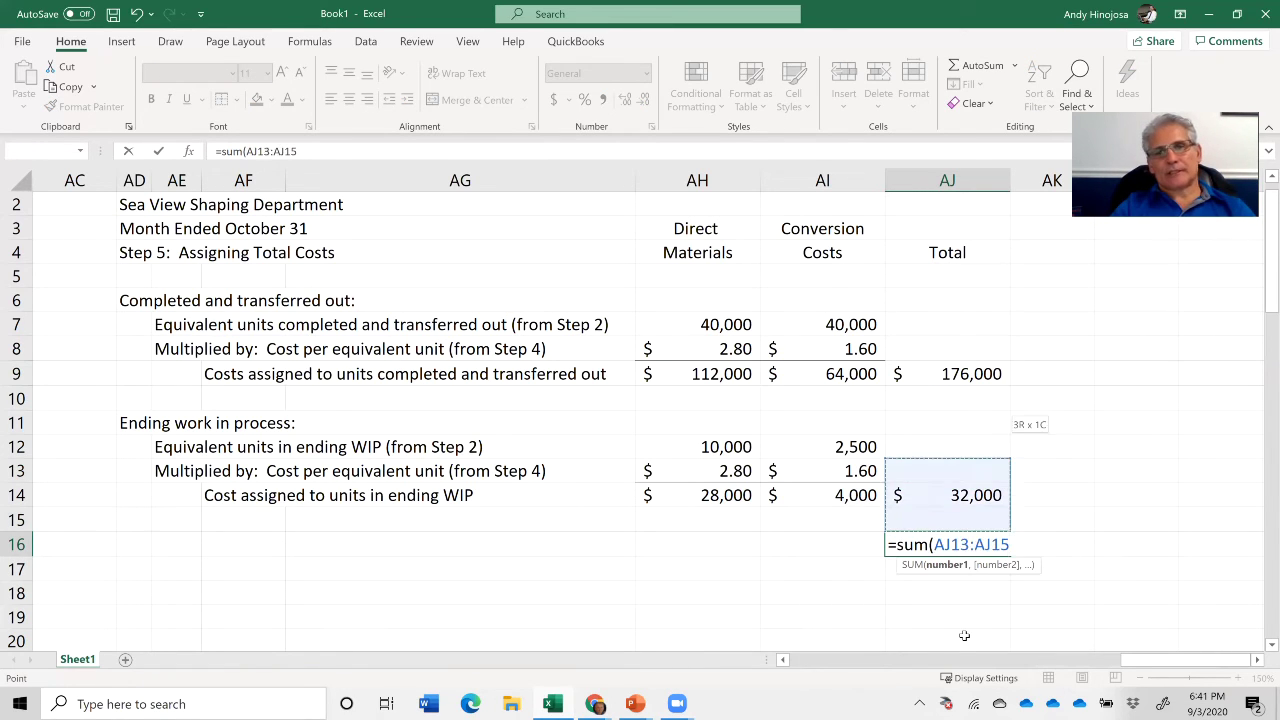
text())
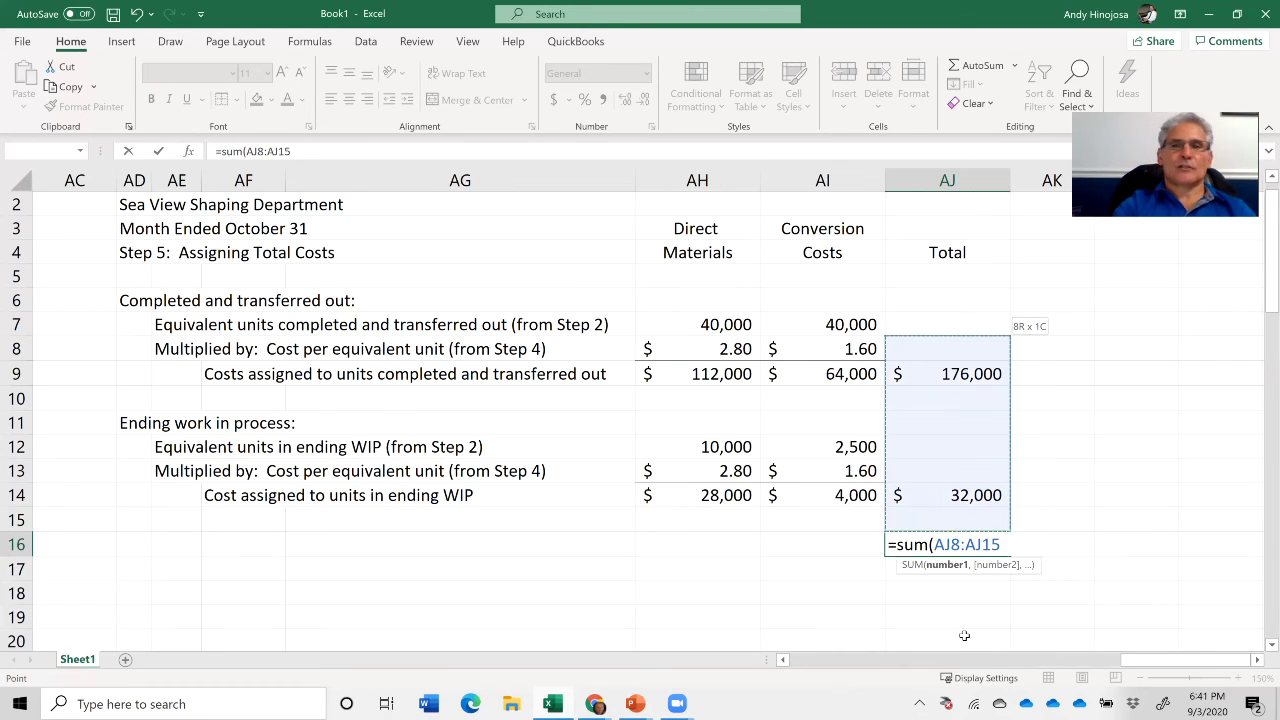
key(Return)
key(Up)
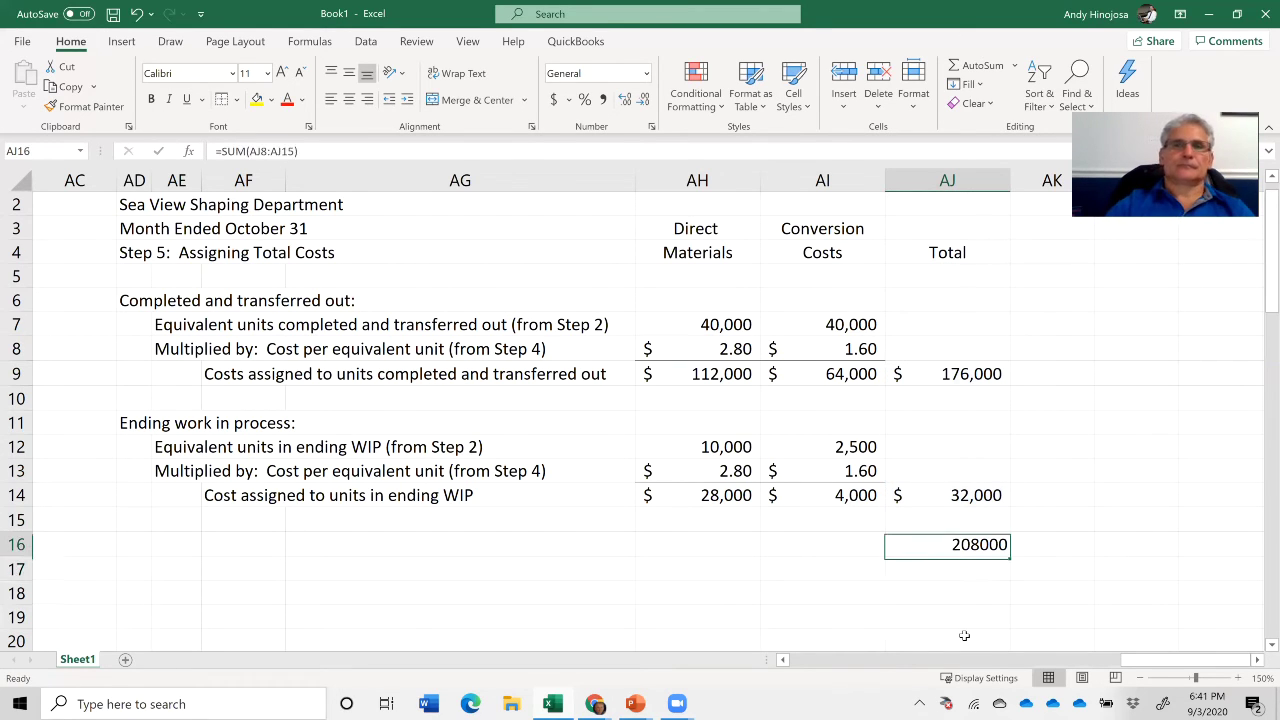
click(557, 100)
click(643, 99)
click(643, 99)
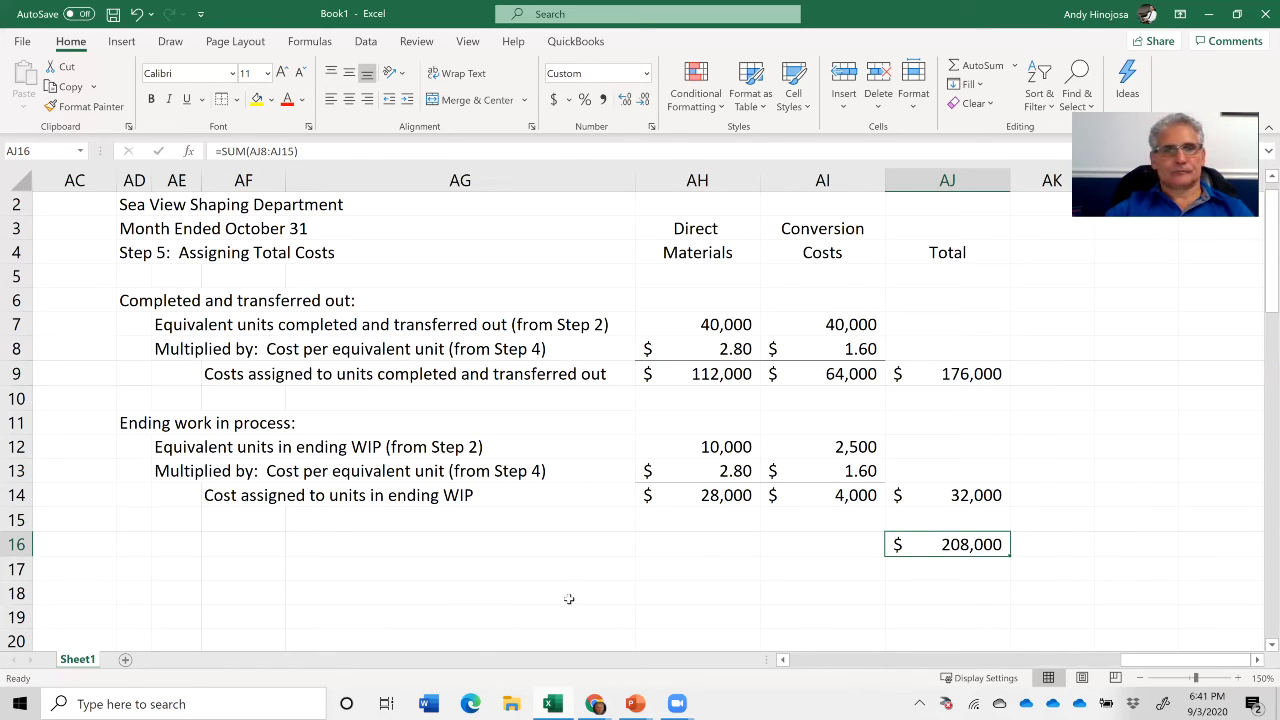
click(136, 538)
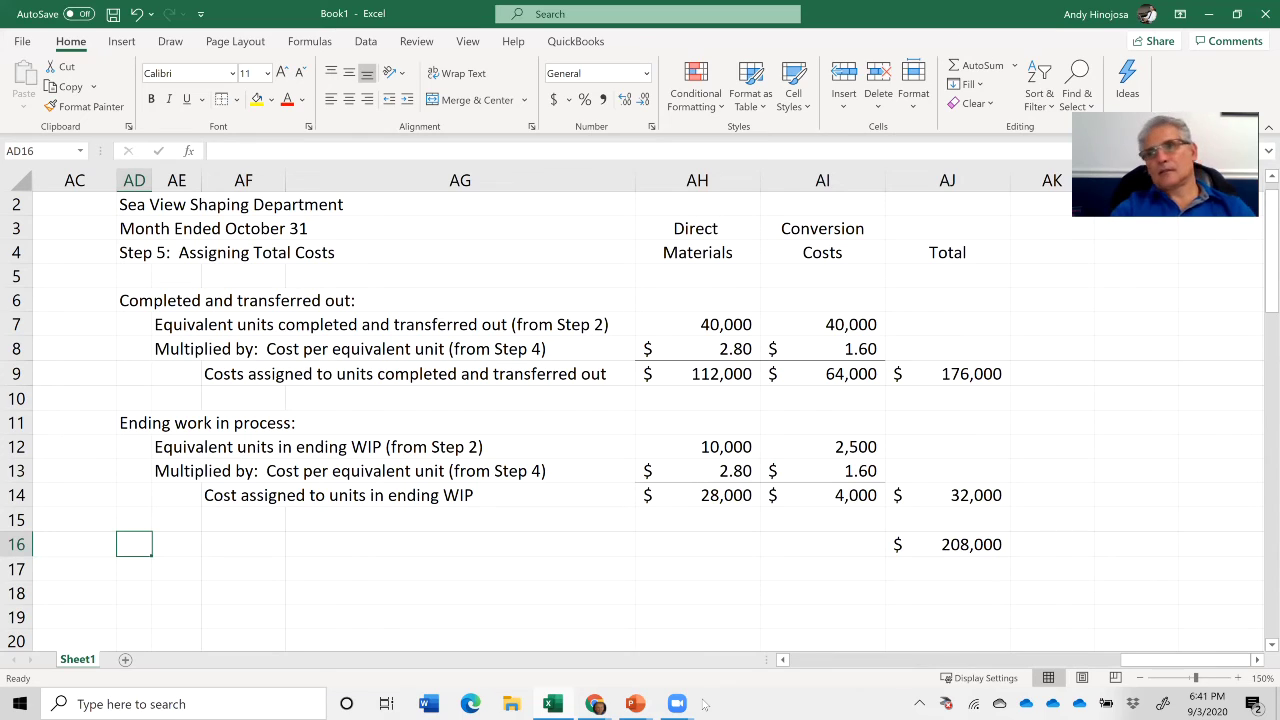
- Type the row 16 label 'Total costs accounted for' in AD16
text(Total)
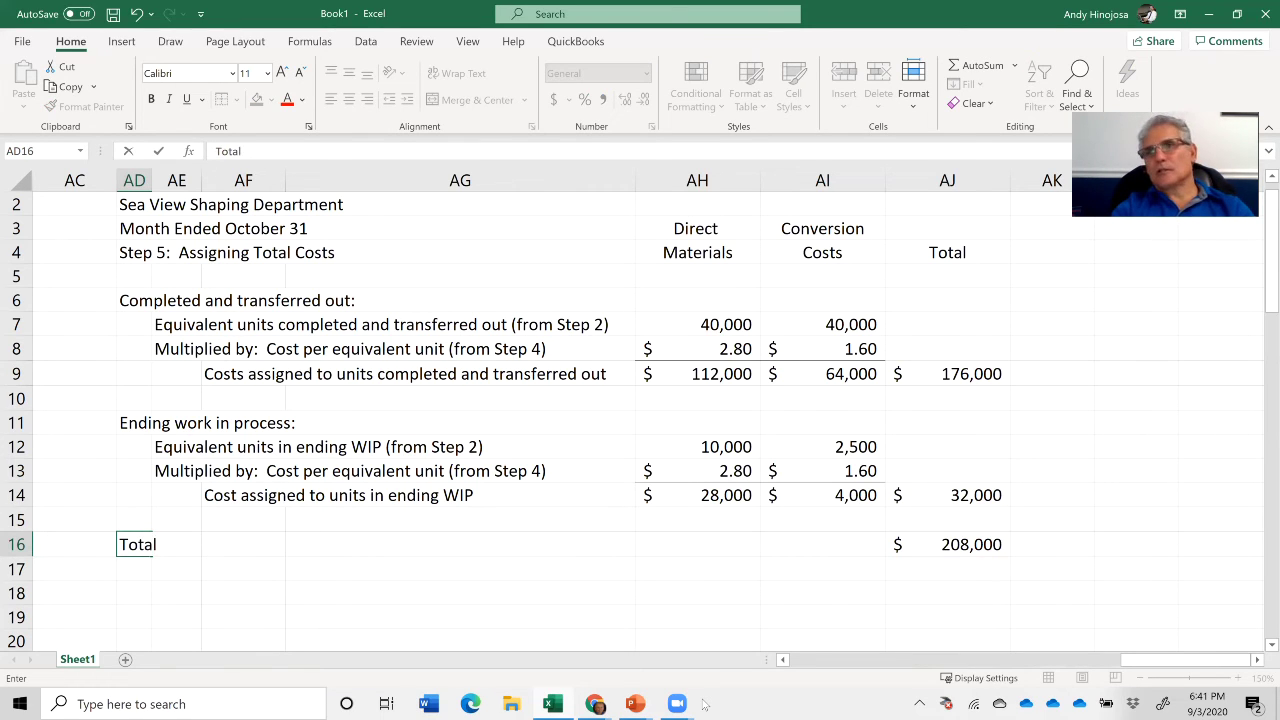
text( costs)
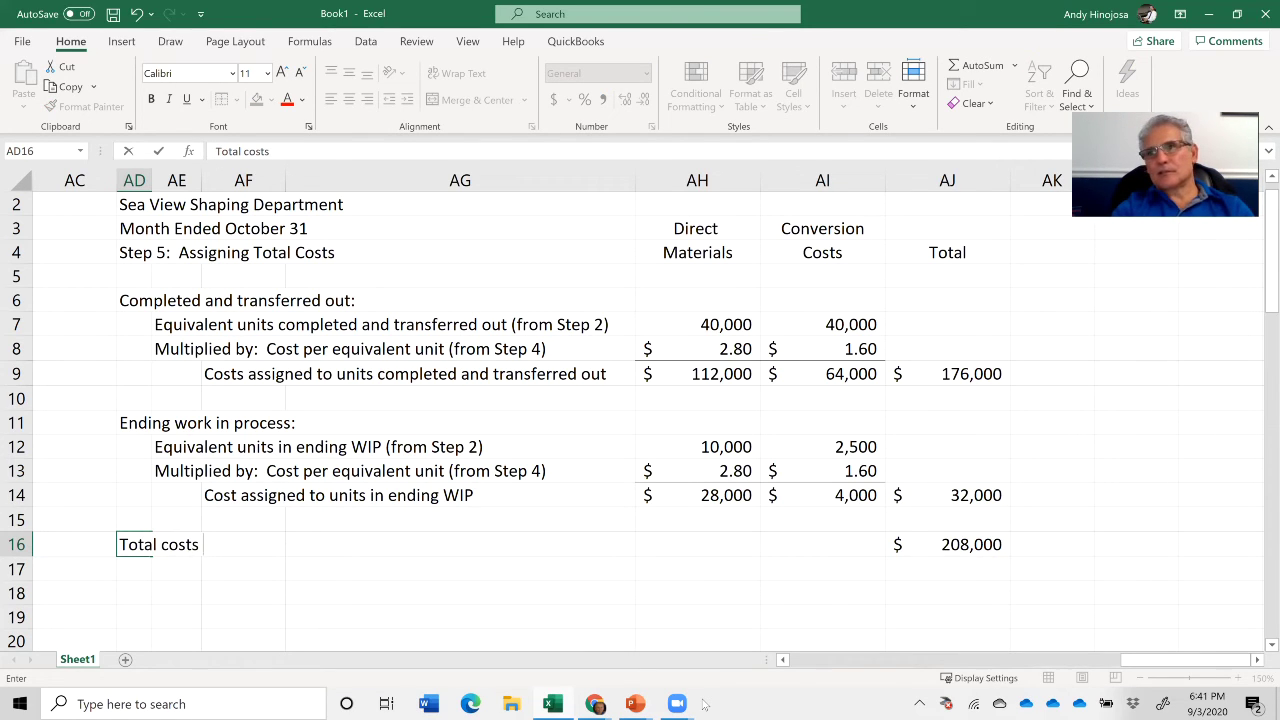
text( accounted for)
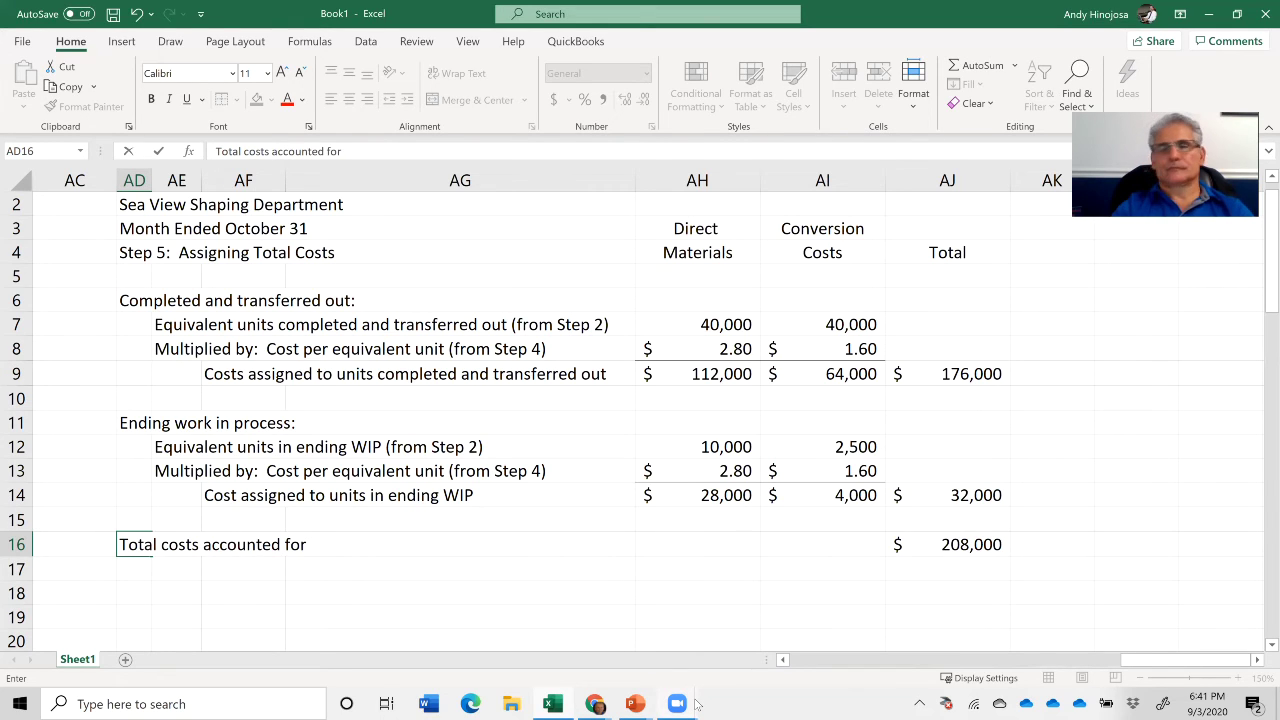
key(Return)
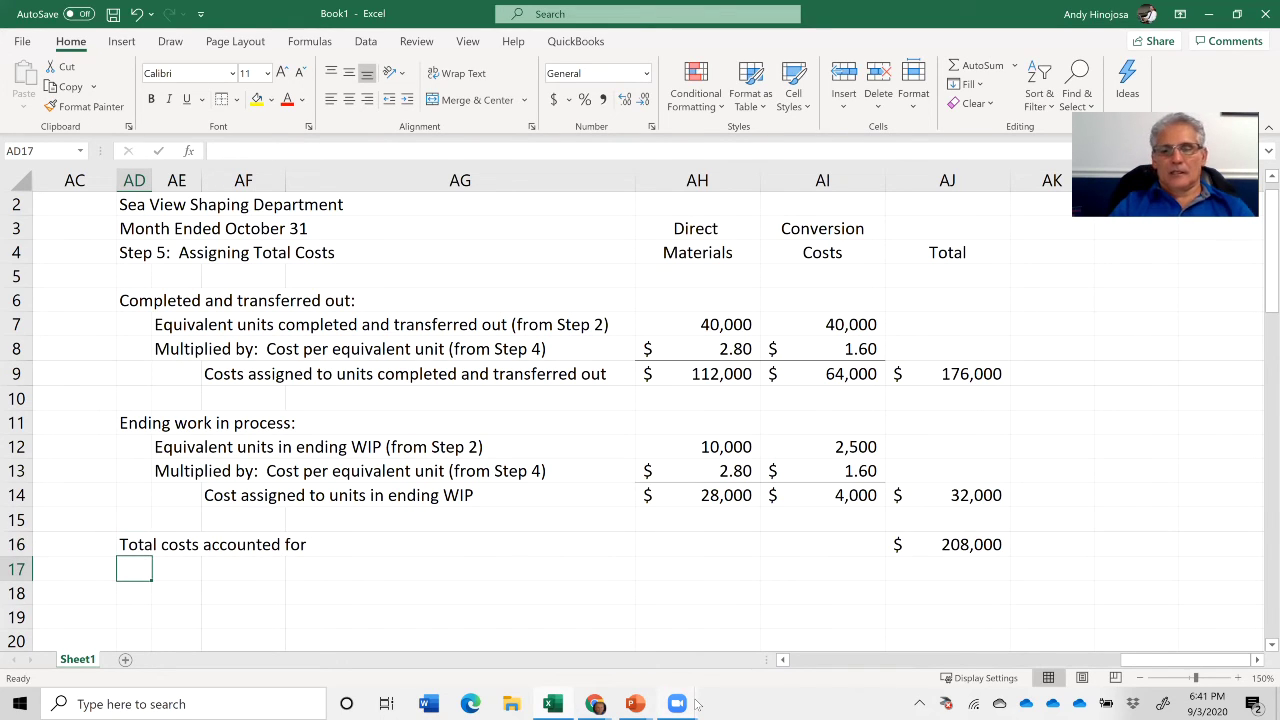
key(Up)
key(Right)
key(Right)
key(Right)
key(Right)
key(Right)
key(Right)
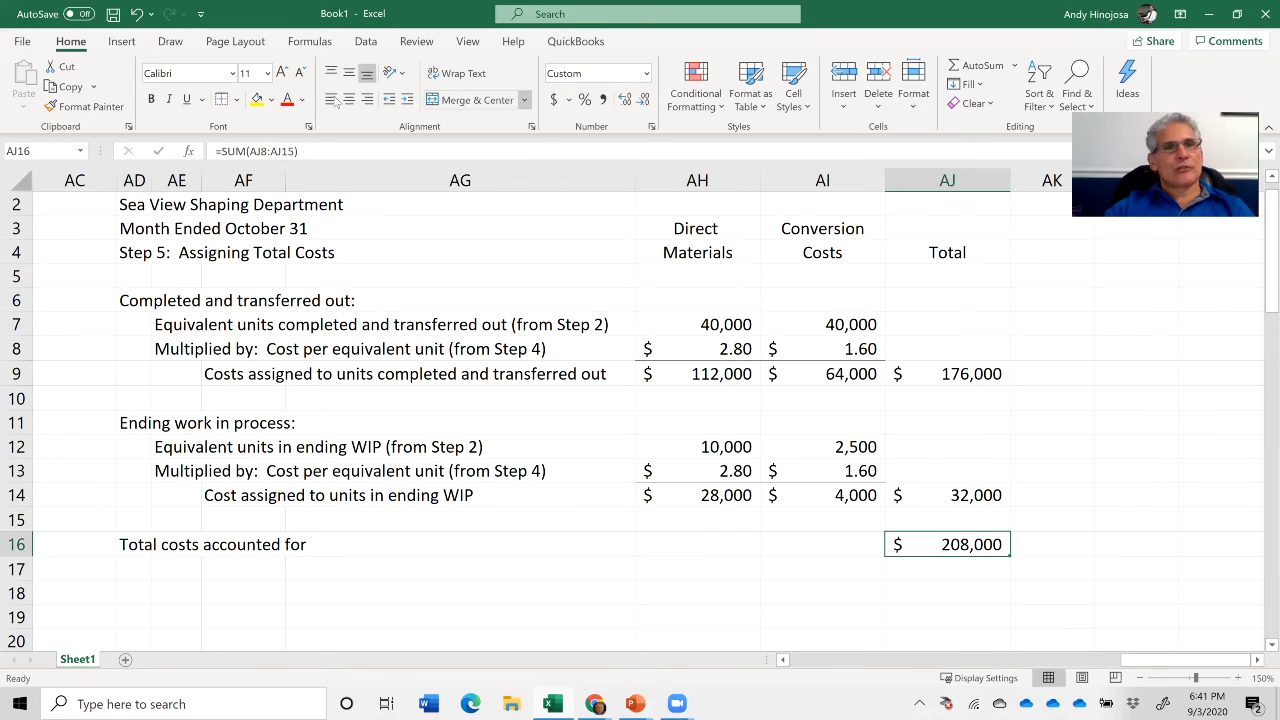
- Apply a Top and Double Bottom Border to the $208,000 total in AJ16
click(236, 100)
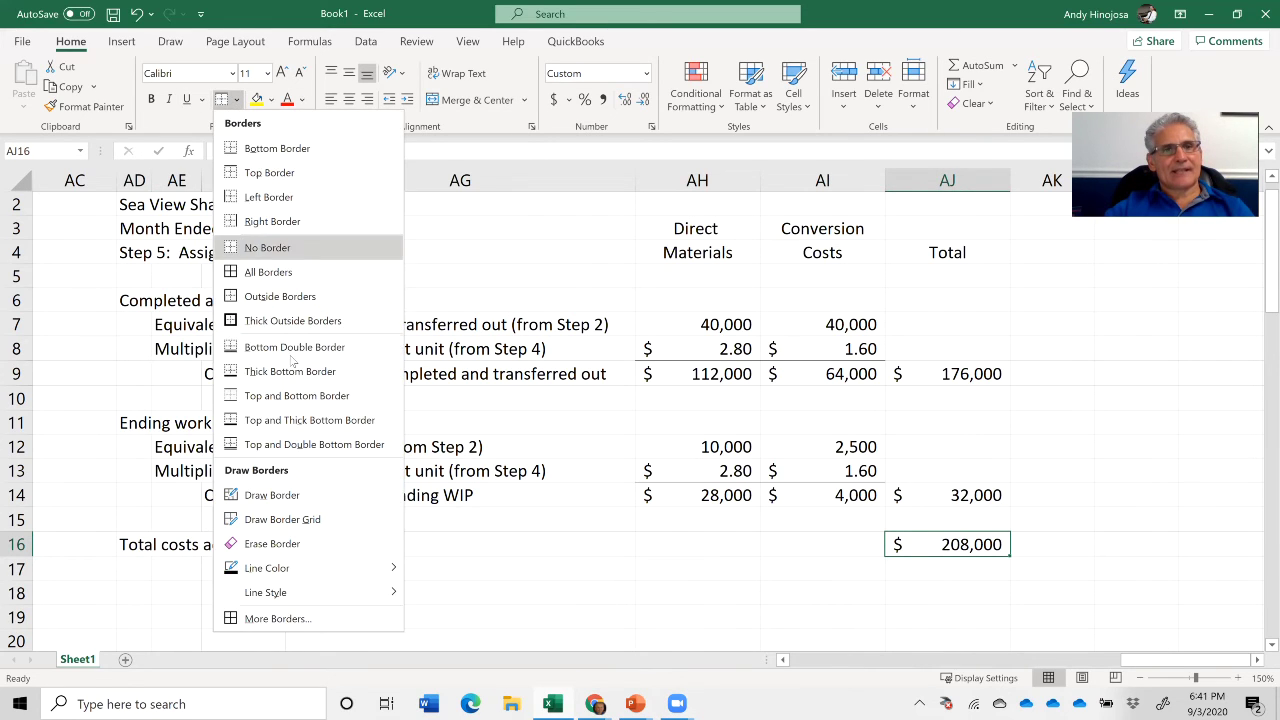
click(300, 444)
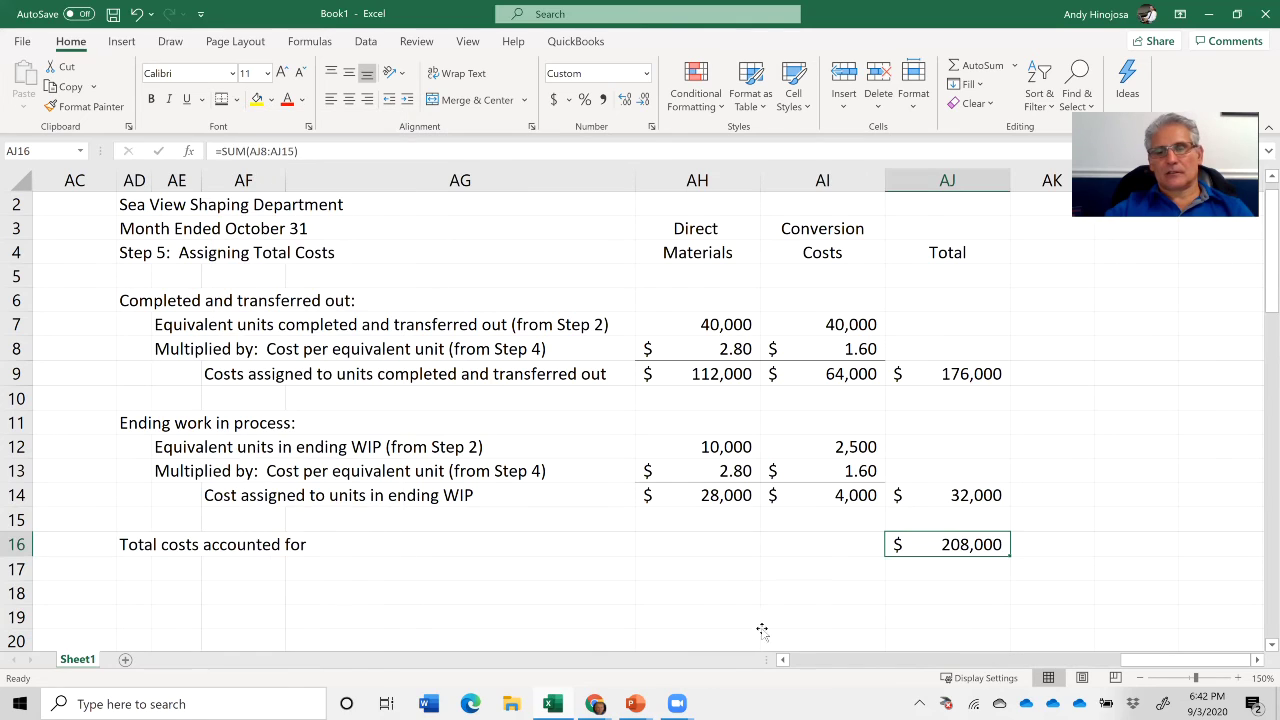
click(766, 622)
click(948, 548)
click(903, 368)
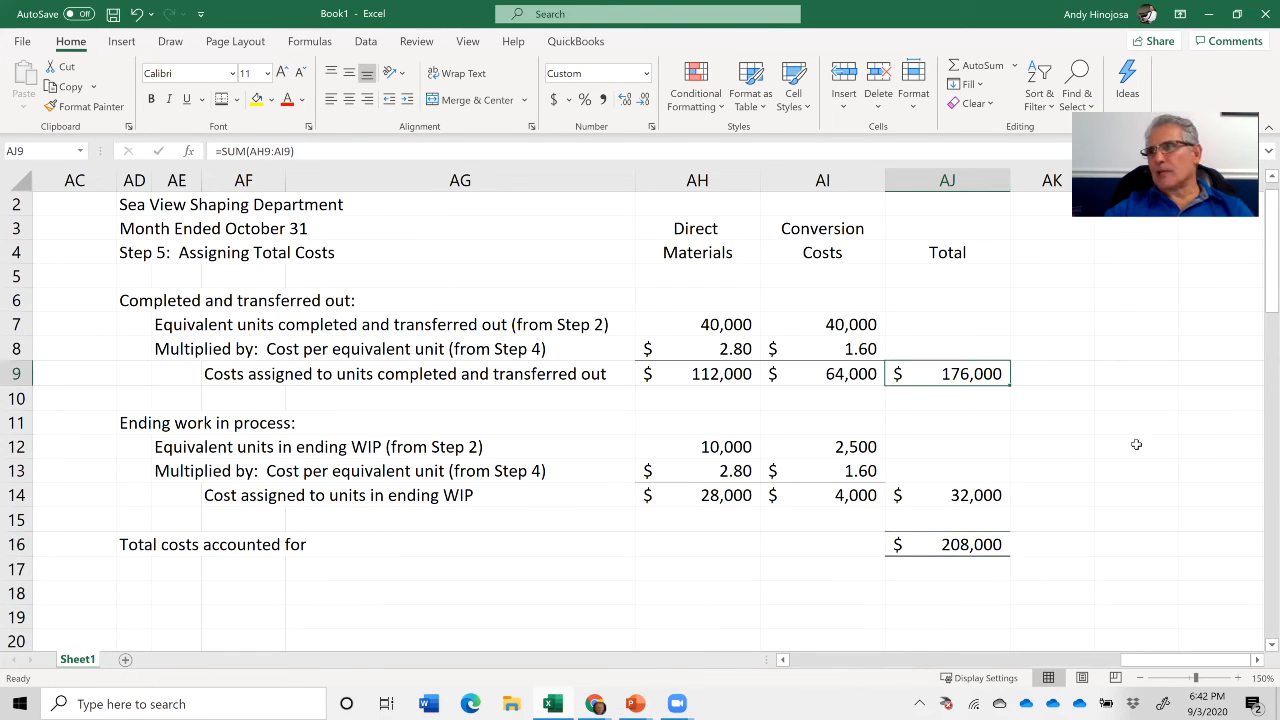
- Add the note '* Step 3' in AK16 beside the grand total
click(1093, 545)
text(*)
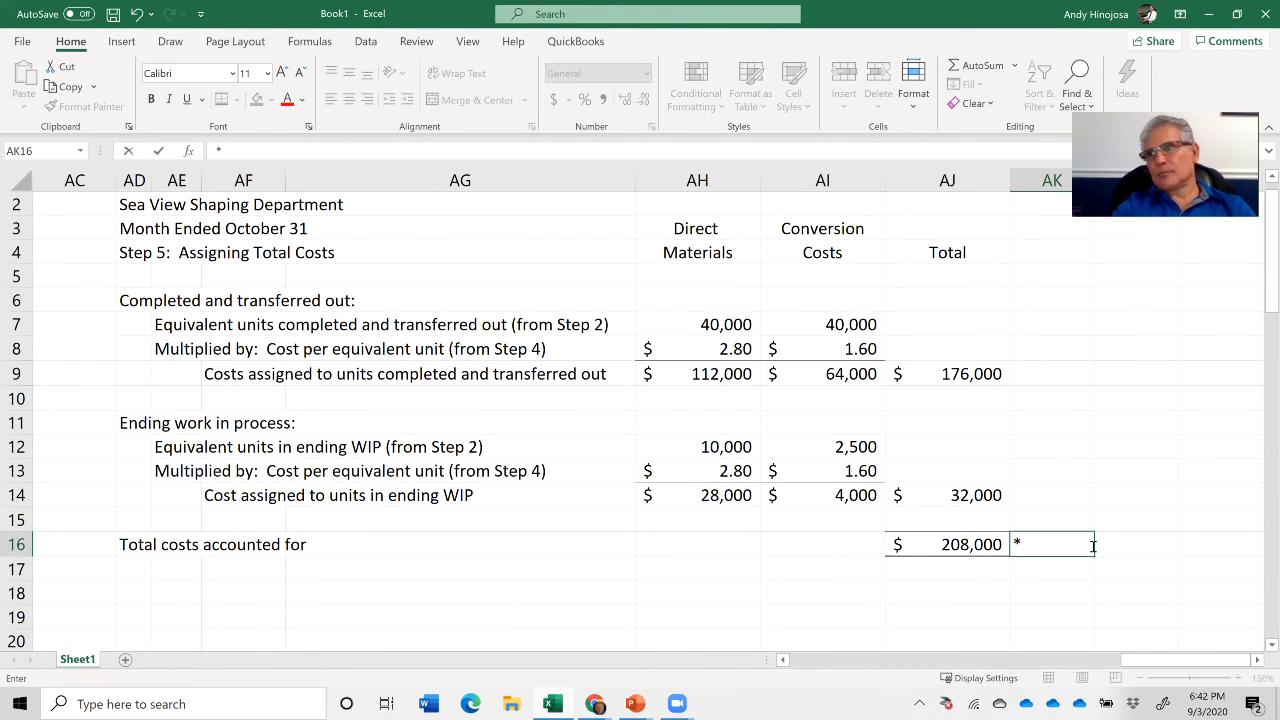
text( Step 3)
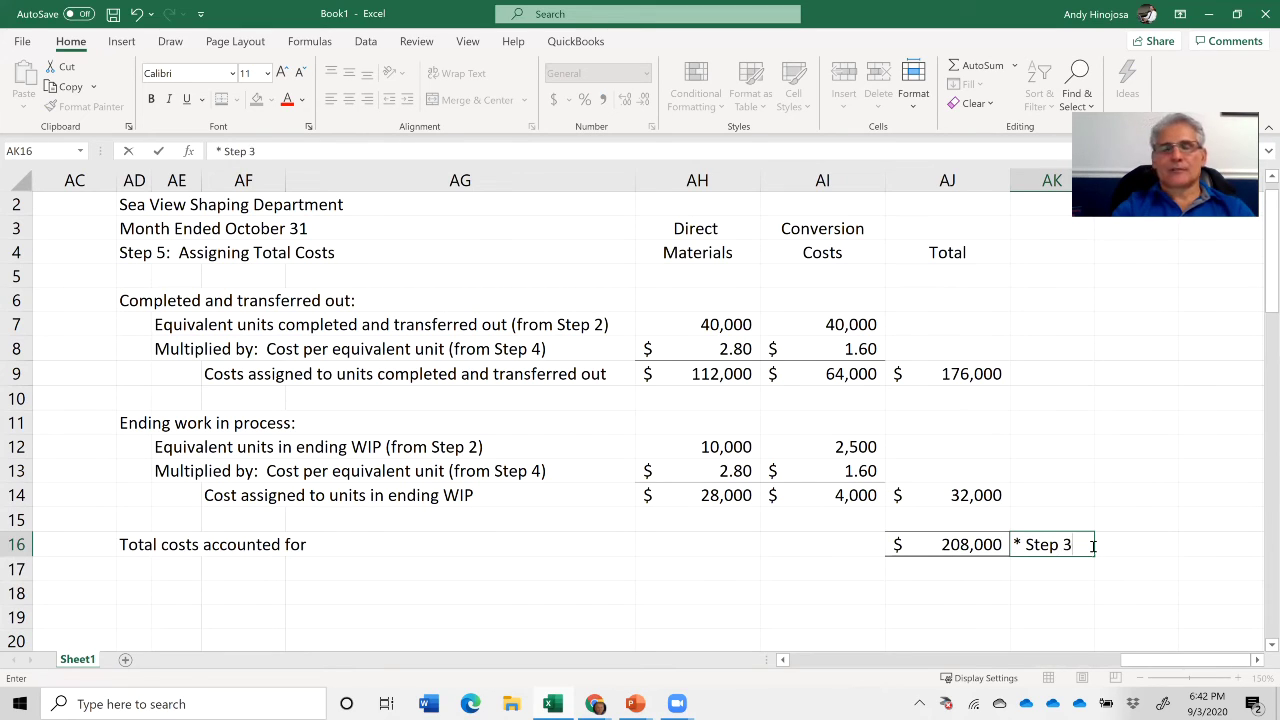
key(Return)
click(1093, 545)
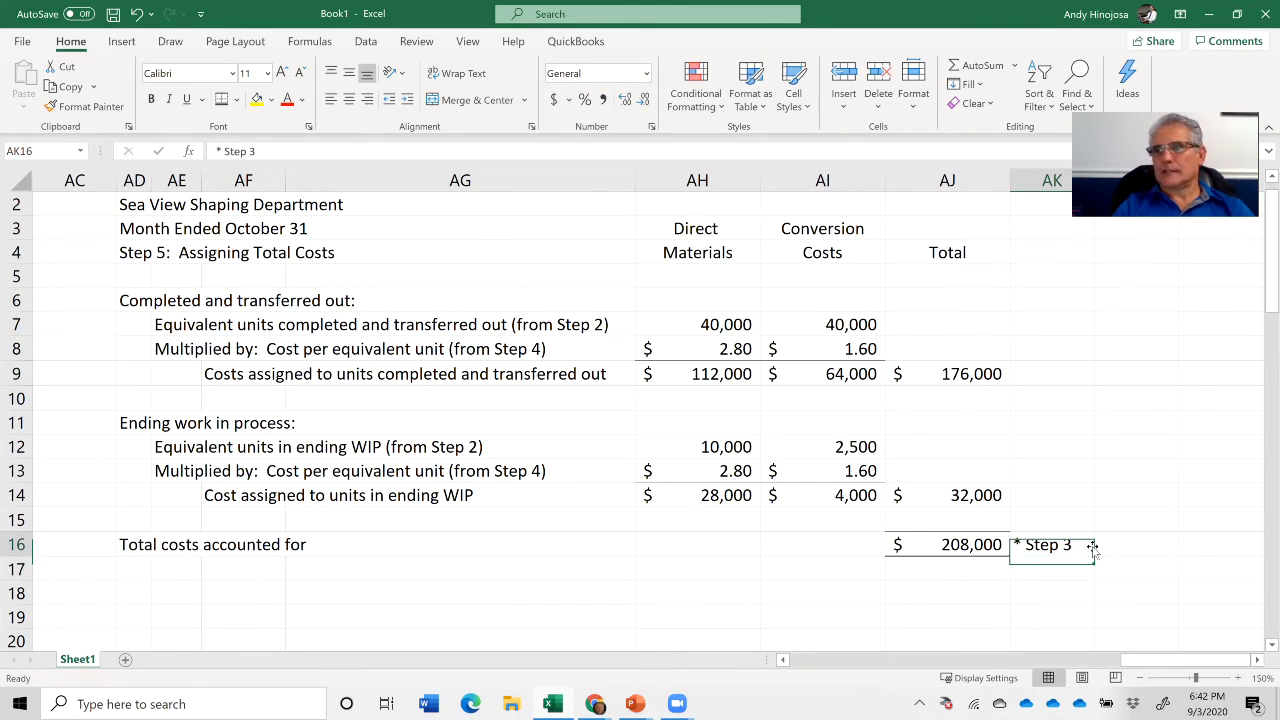
key(Return)
click(1092, 545)
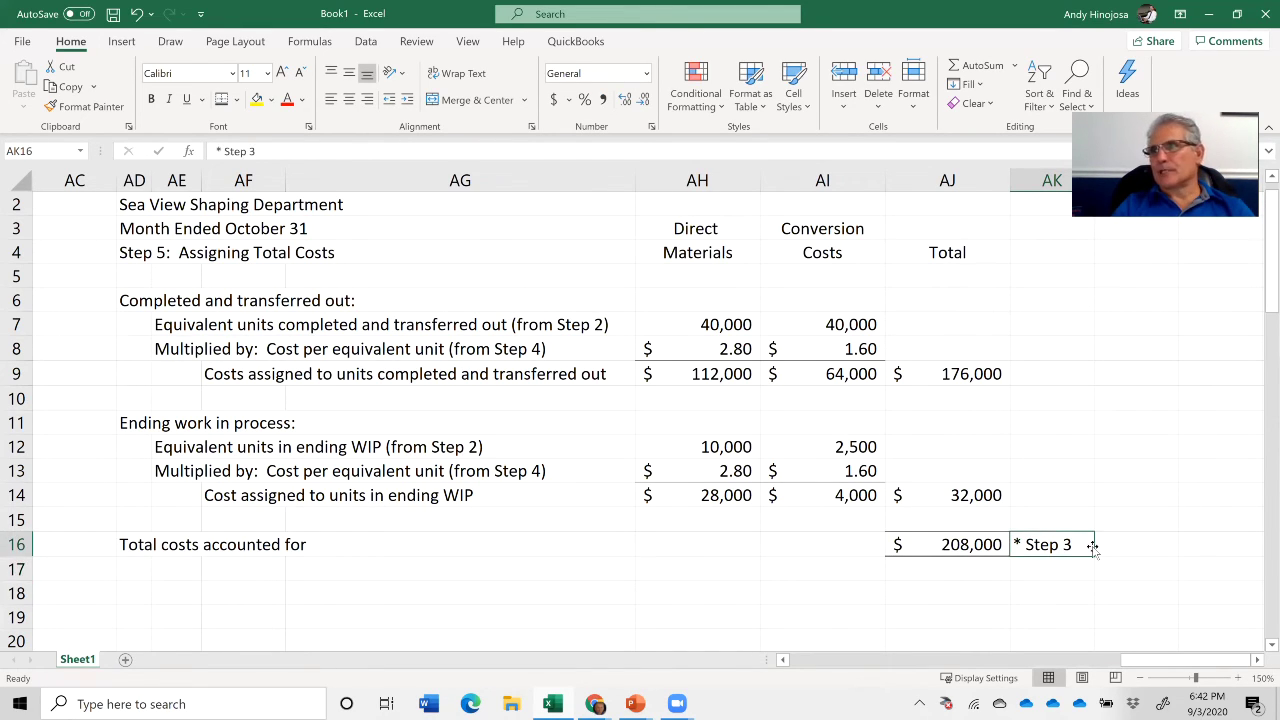
key(Left)
key(Left)
key(Left)
key(Left)
key(Left)
key(Left)
key(Left)
key(Left)
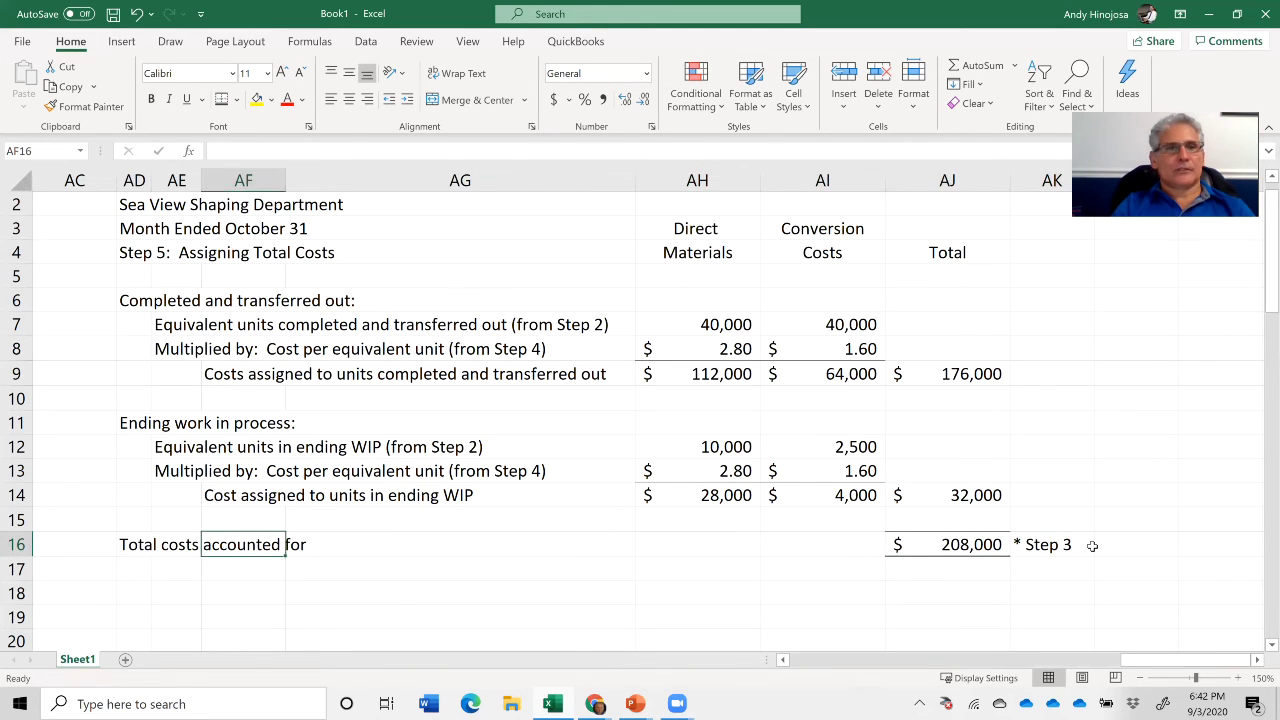
key(Left)
key(Left)
key(Left)
key(Left)
key(Left)
key(Left)
key(Left)
key(Left)
key(Left)
key(Left)
key(Left)
key(Left)
key(Left)
key(Left)
key(Left)
key(Left)
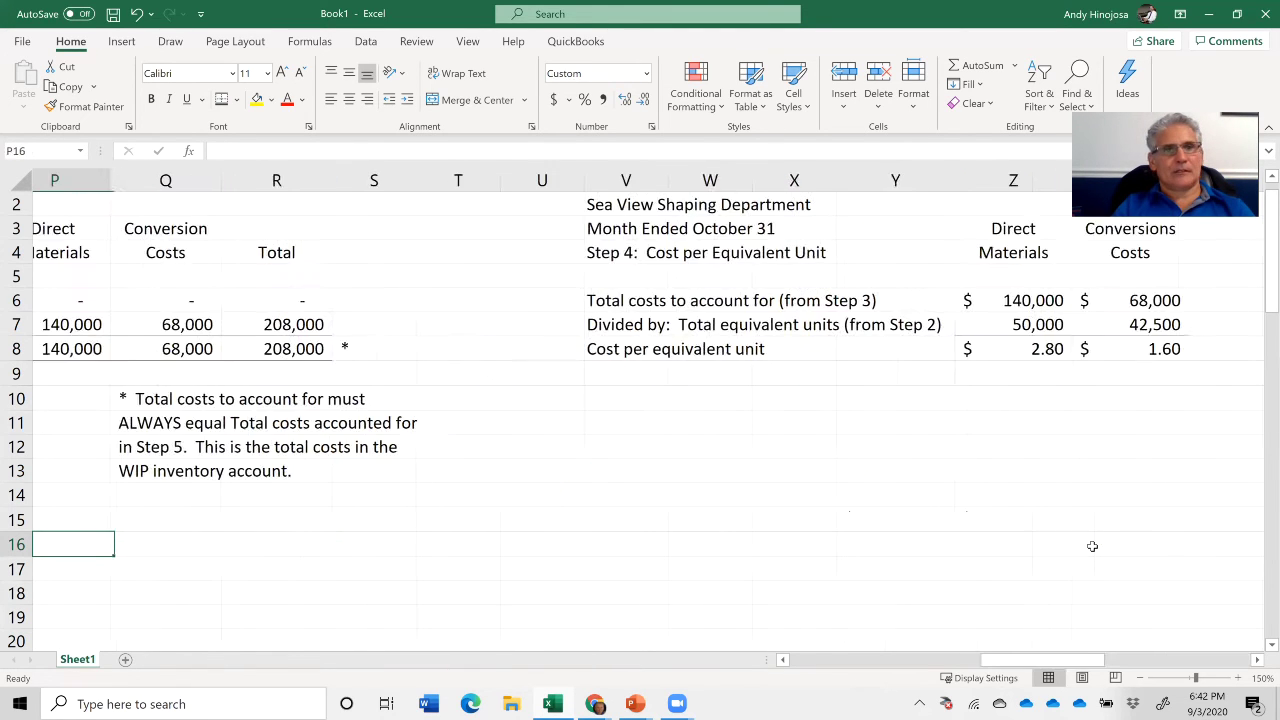
- Compare Step 3's 208,000 total costs to account for with Step 5's $208,000 total
key(Right)
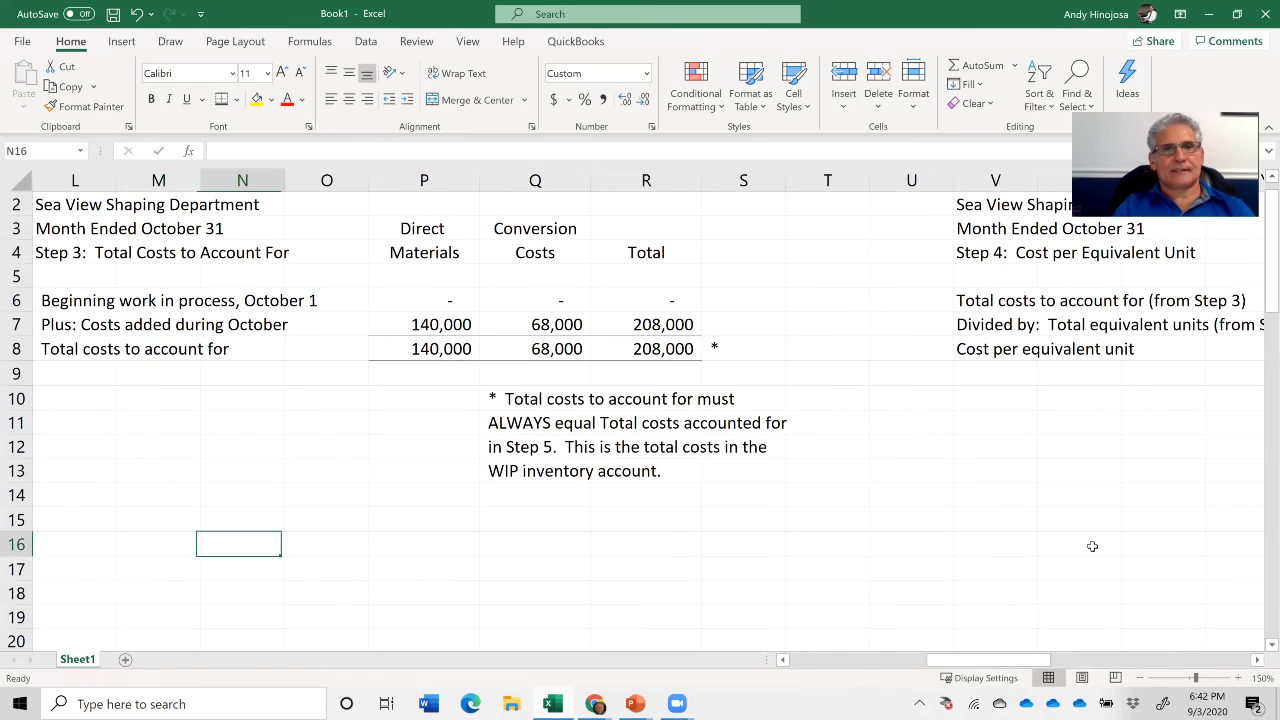
key(Right)
key(Right)
key(Right)
key(Up)
key(Up)
key(Up)
key(Up)
key(Up)
key(Up)
key(Up)
key(Up)
key(Left)
key(Left)
key(Left)
key(Left)
key(Left)
key(Left)
key(Right)
key(Right)
key(Right)
key(Right)
key(Right)
key(Right)
key(Right)
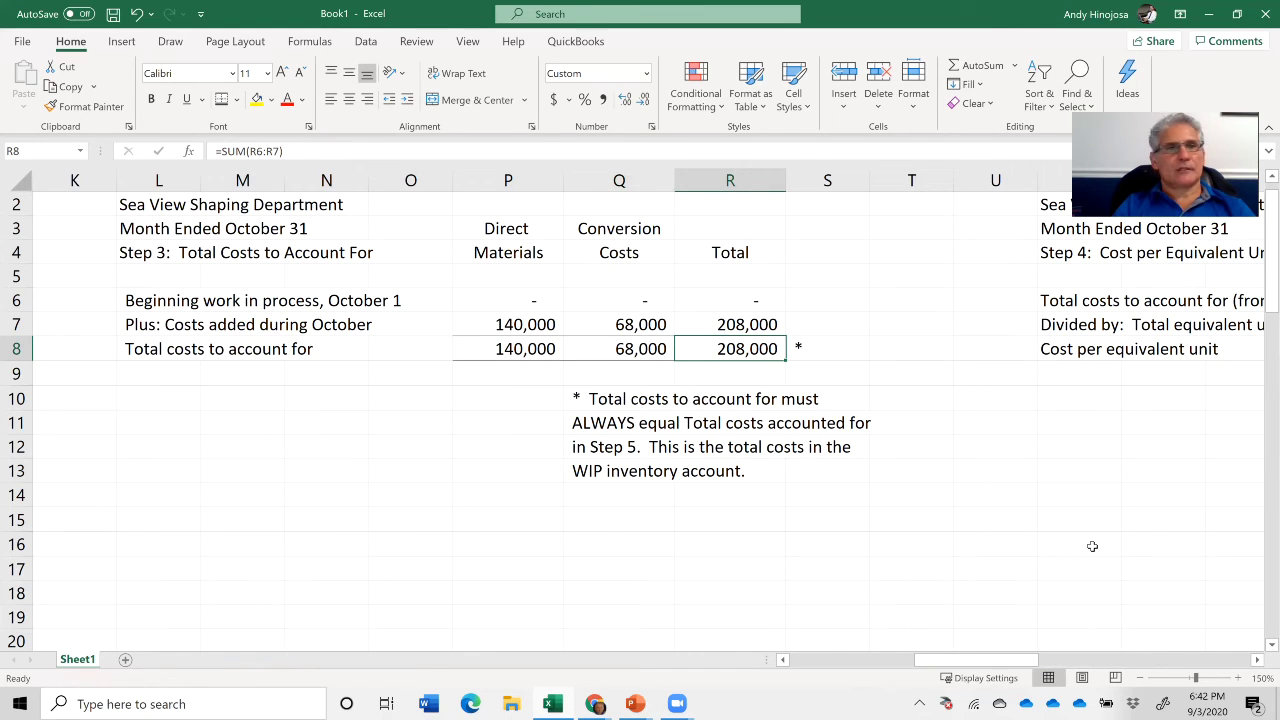
key(Right)
key(Right)
key(Right)
key(Right)
key(Right)
key(Right)
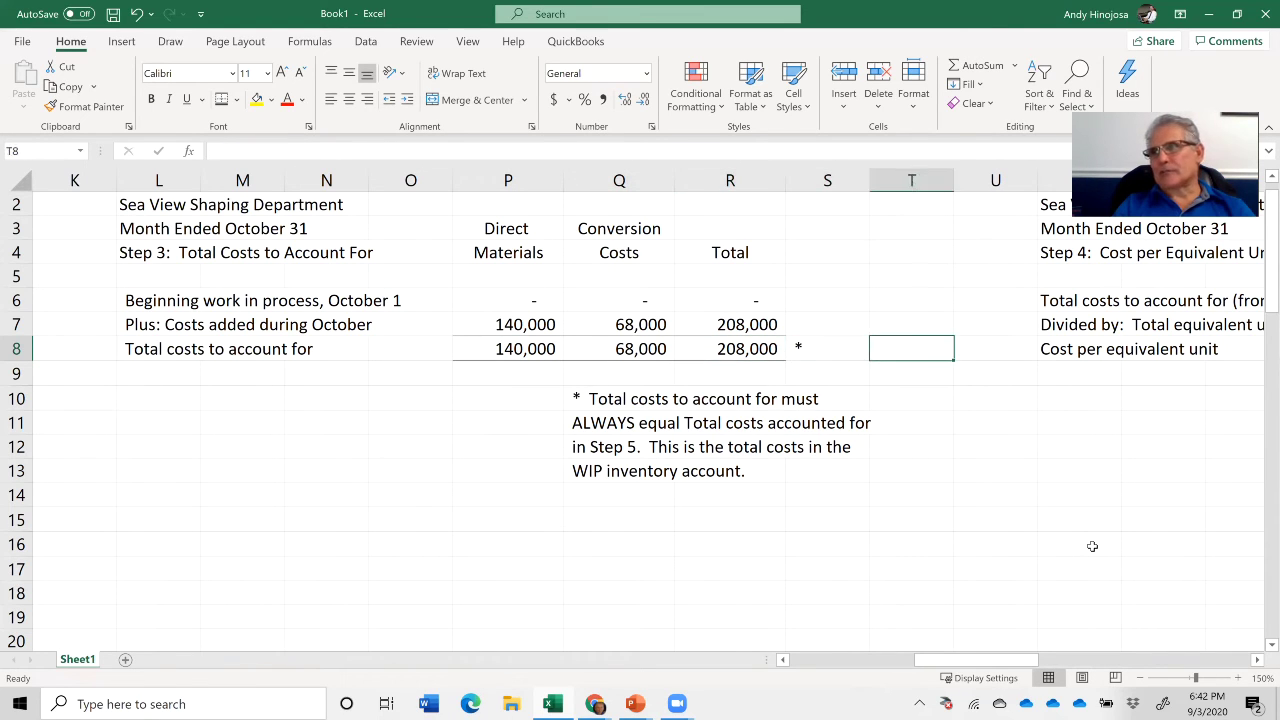
key(Right)
key(Right)
key(Right)
key(Right)
key(Right)
key(Right)
key(Right)
key(Right)
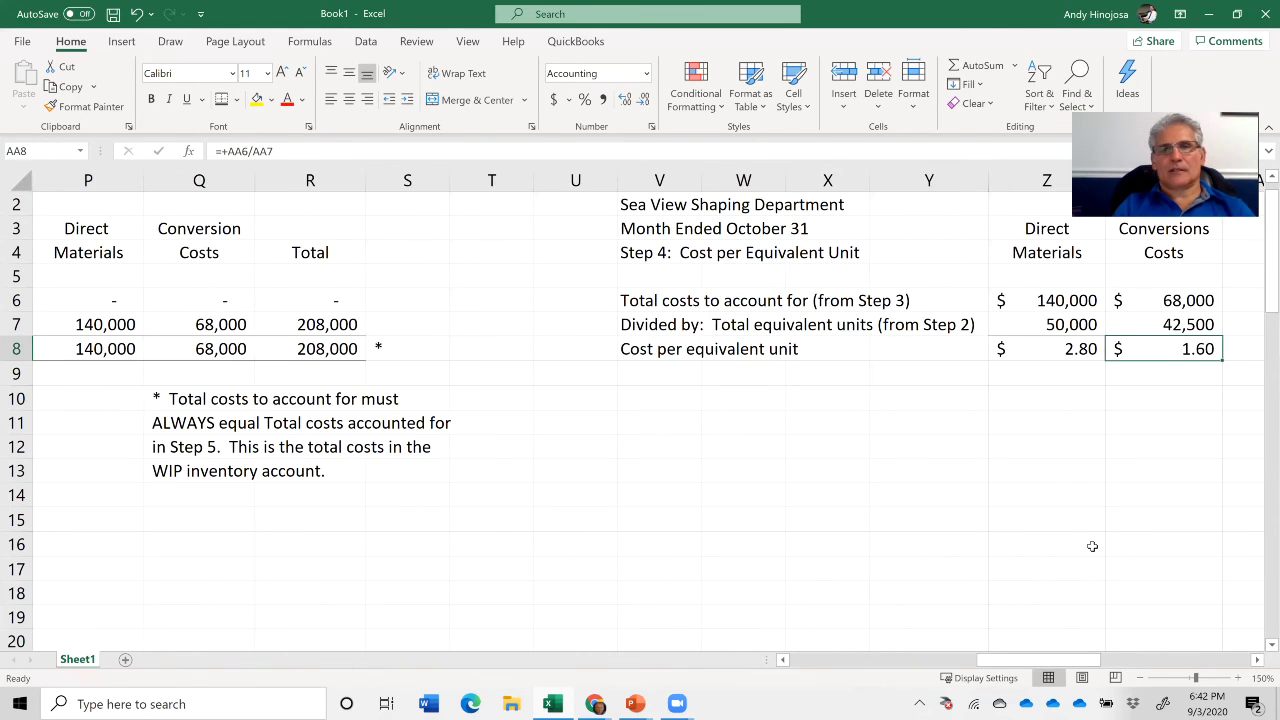
key(Right)
key(Right)
key(Right)
key(Right)
key(Right)
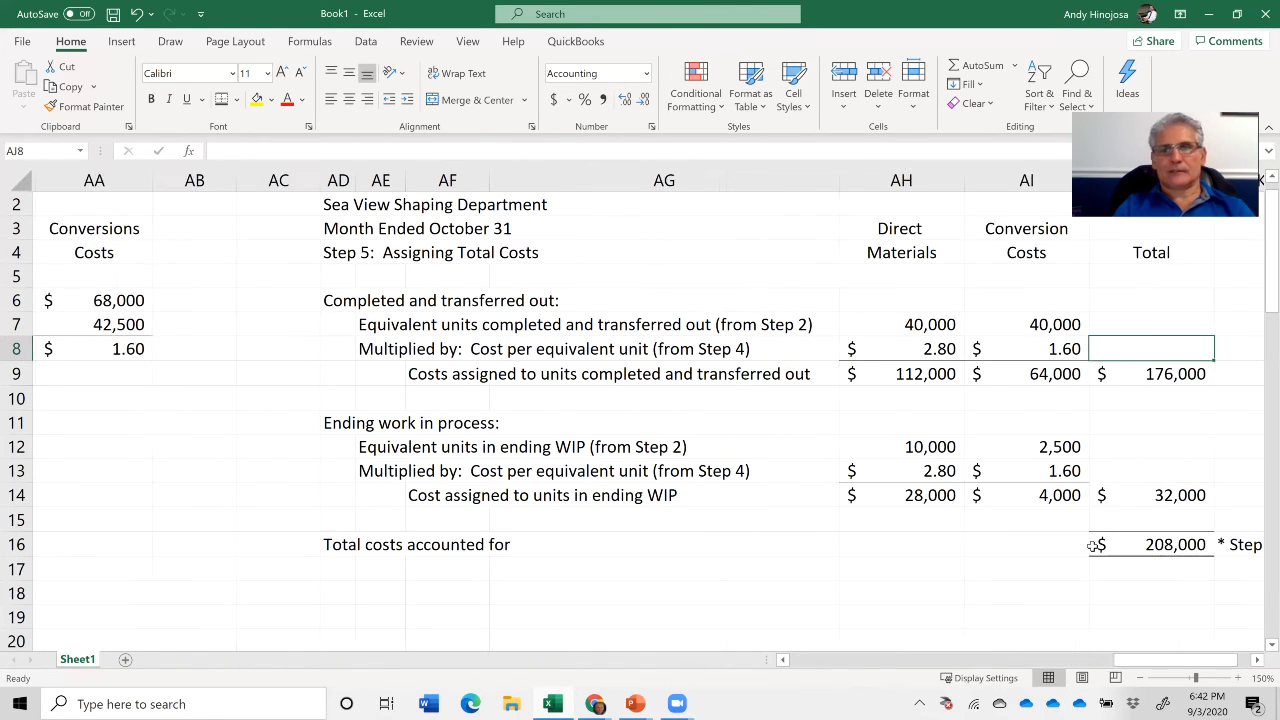
key(Down)
key(Down)
key(Down)
key(Down)
key(Down)
key(Down)
key(Down)
key(Down)
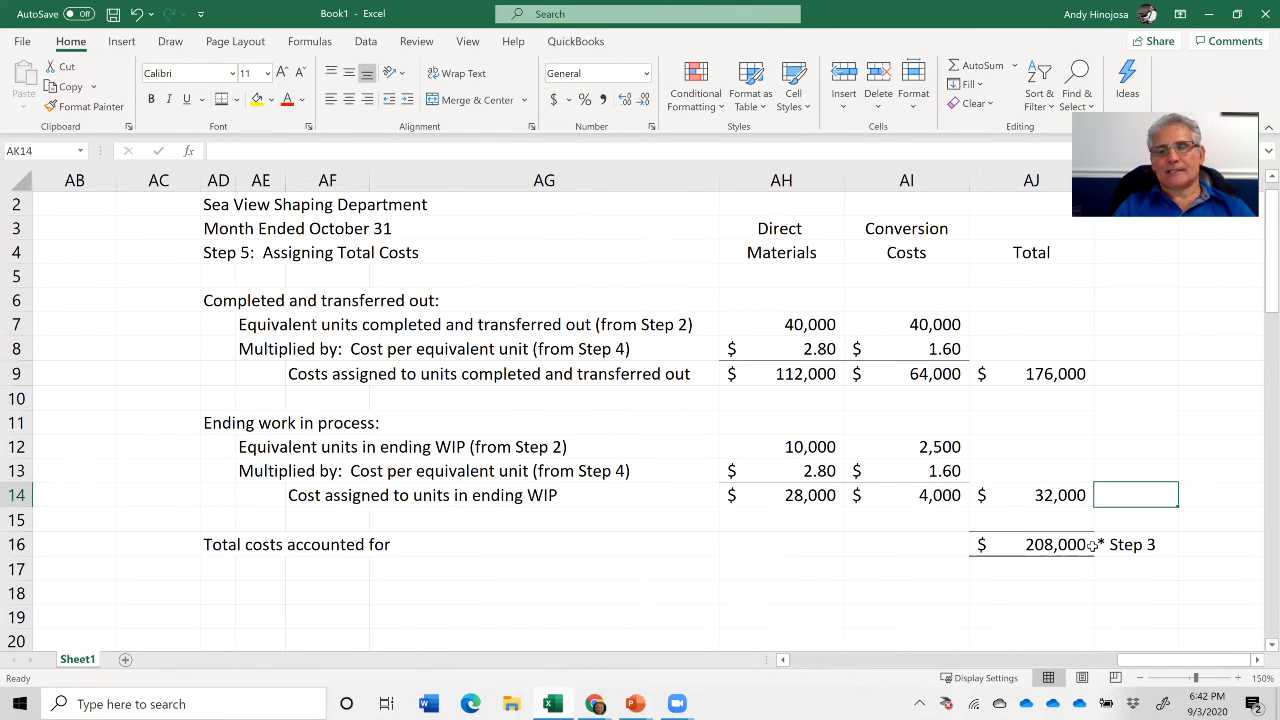
key(Left)
key(Right)
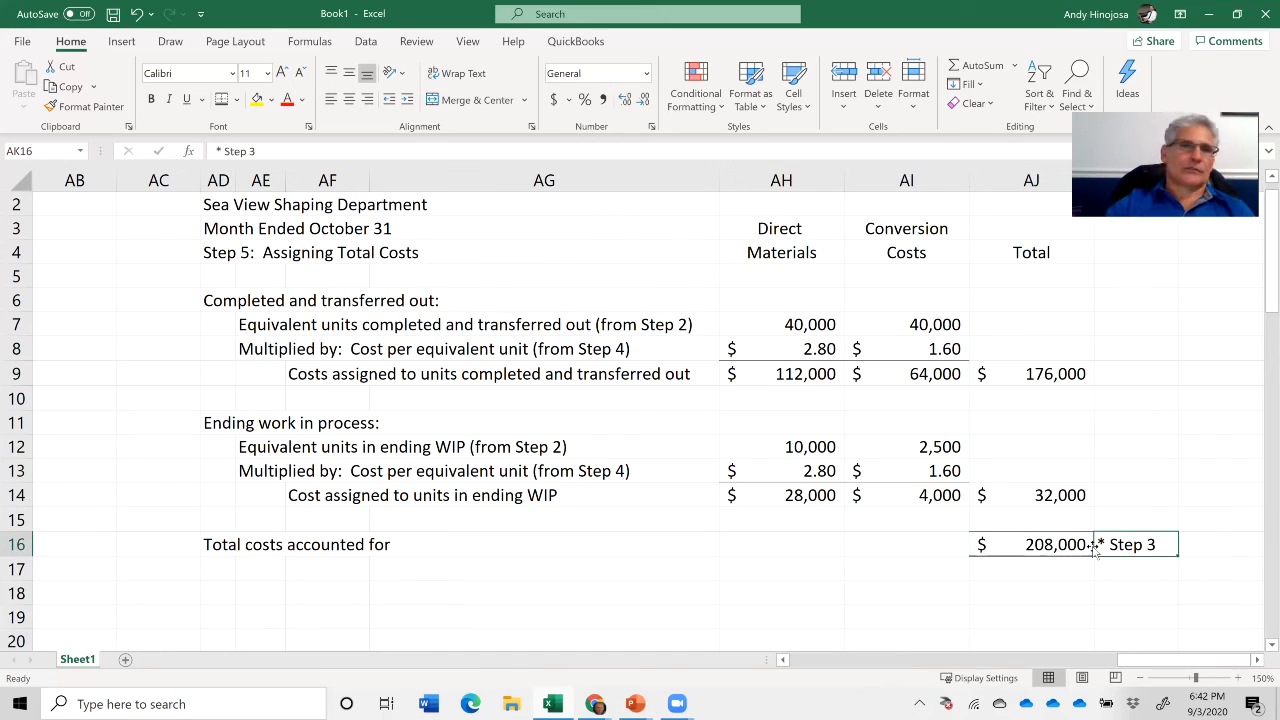